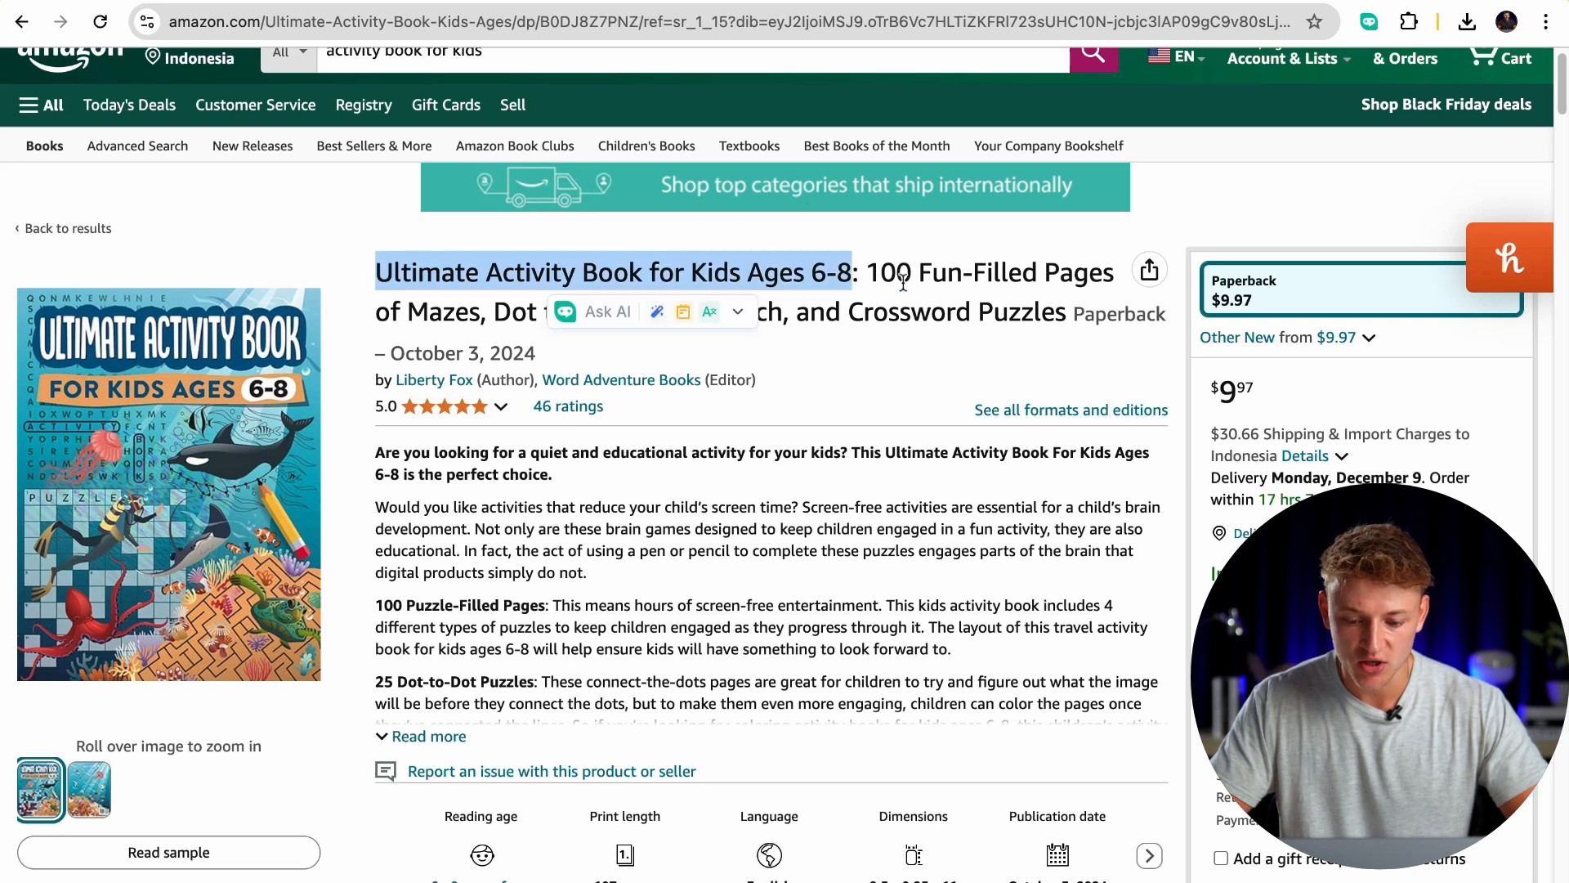
Step: Review the Ultimate Activity Book listing's title, comparison table and product details to find its Best Sellers Rank
left_click_drag(429, 308, 955, 312)
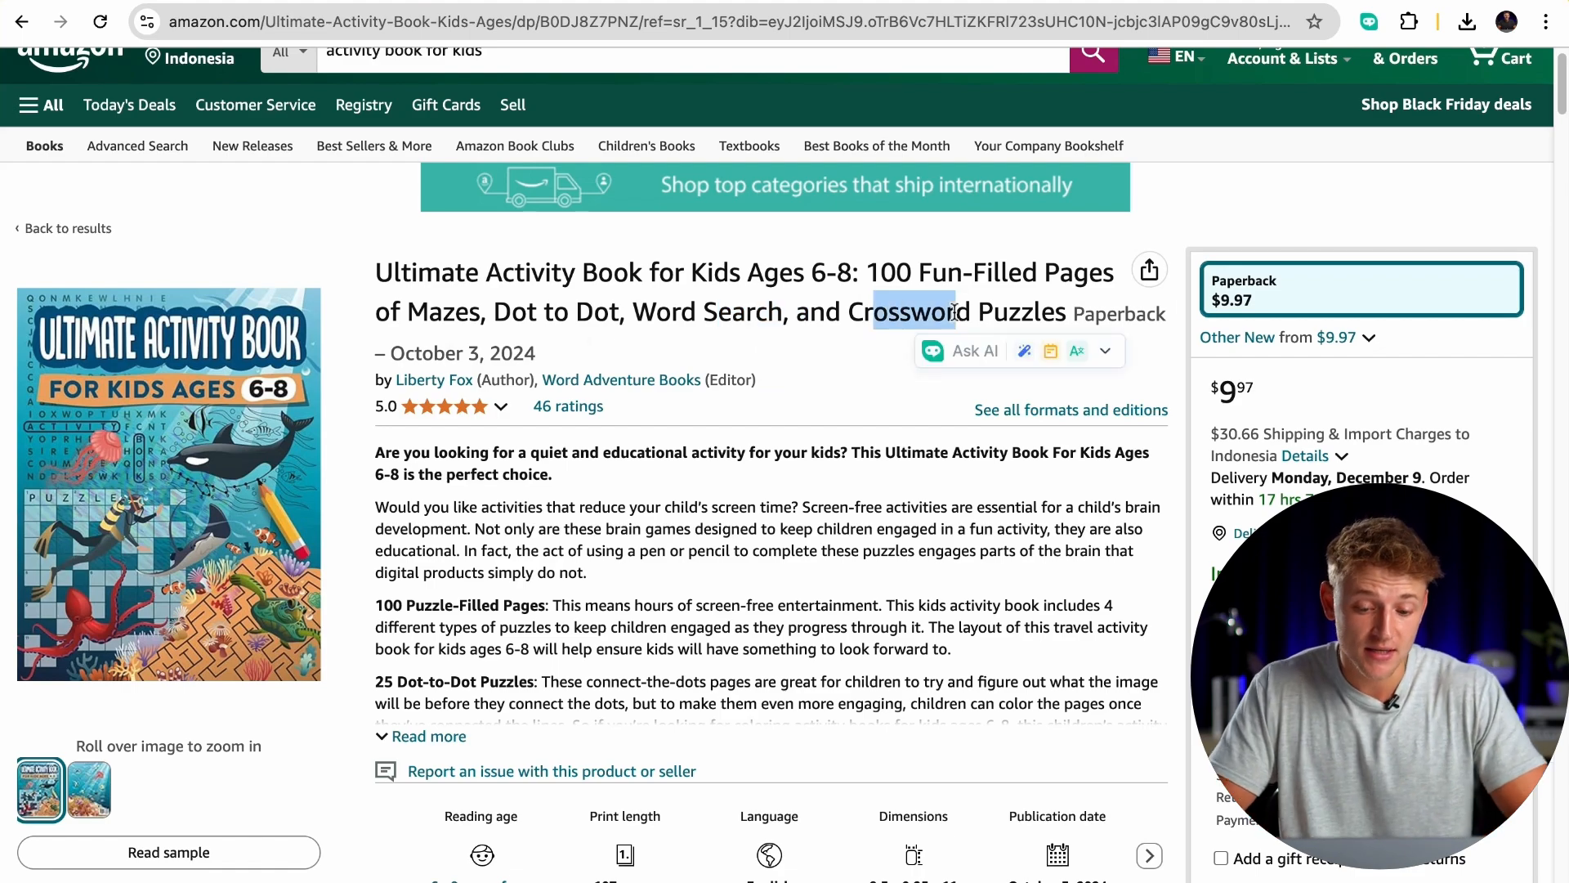
left_click(871, 530)
scroll(871, 530, "down", 15)
scroll(871, 530, "down", 15)
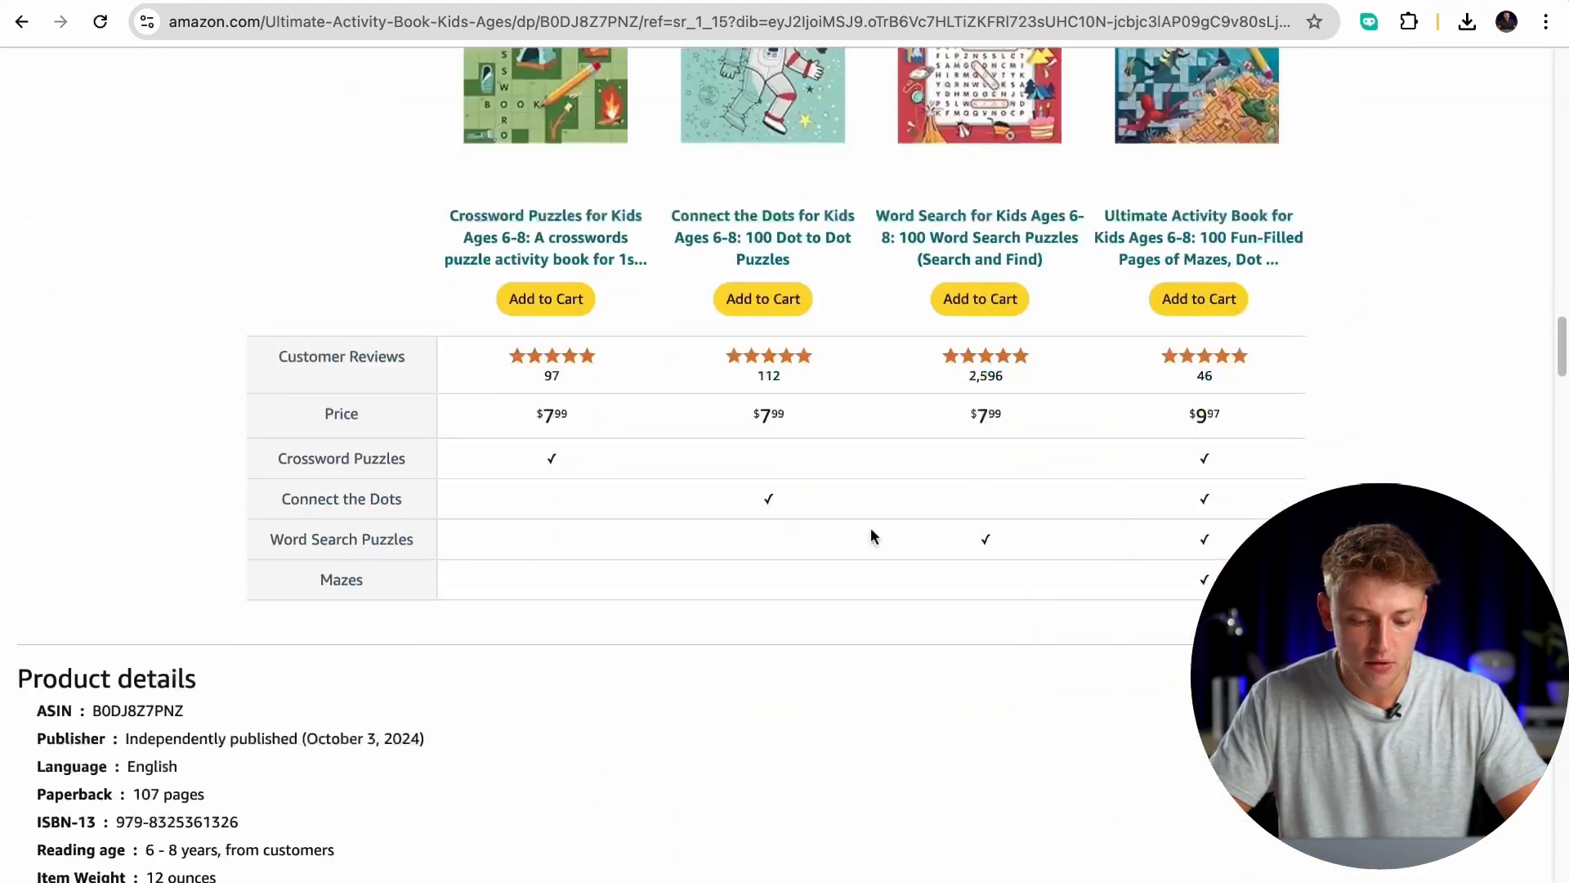
scroll(871, 531, "up", 2)
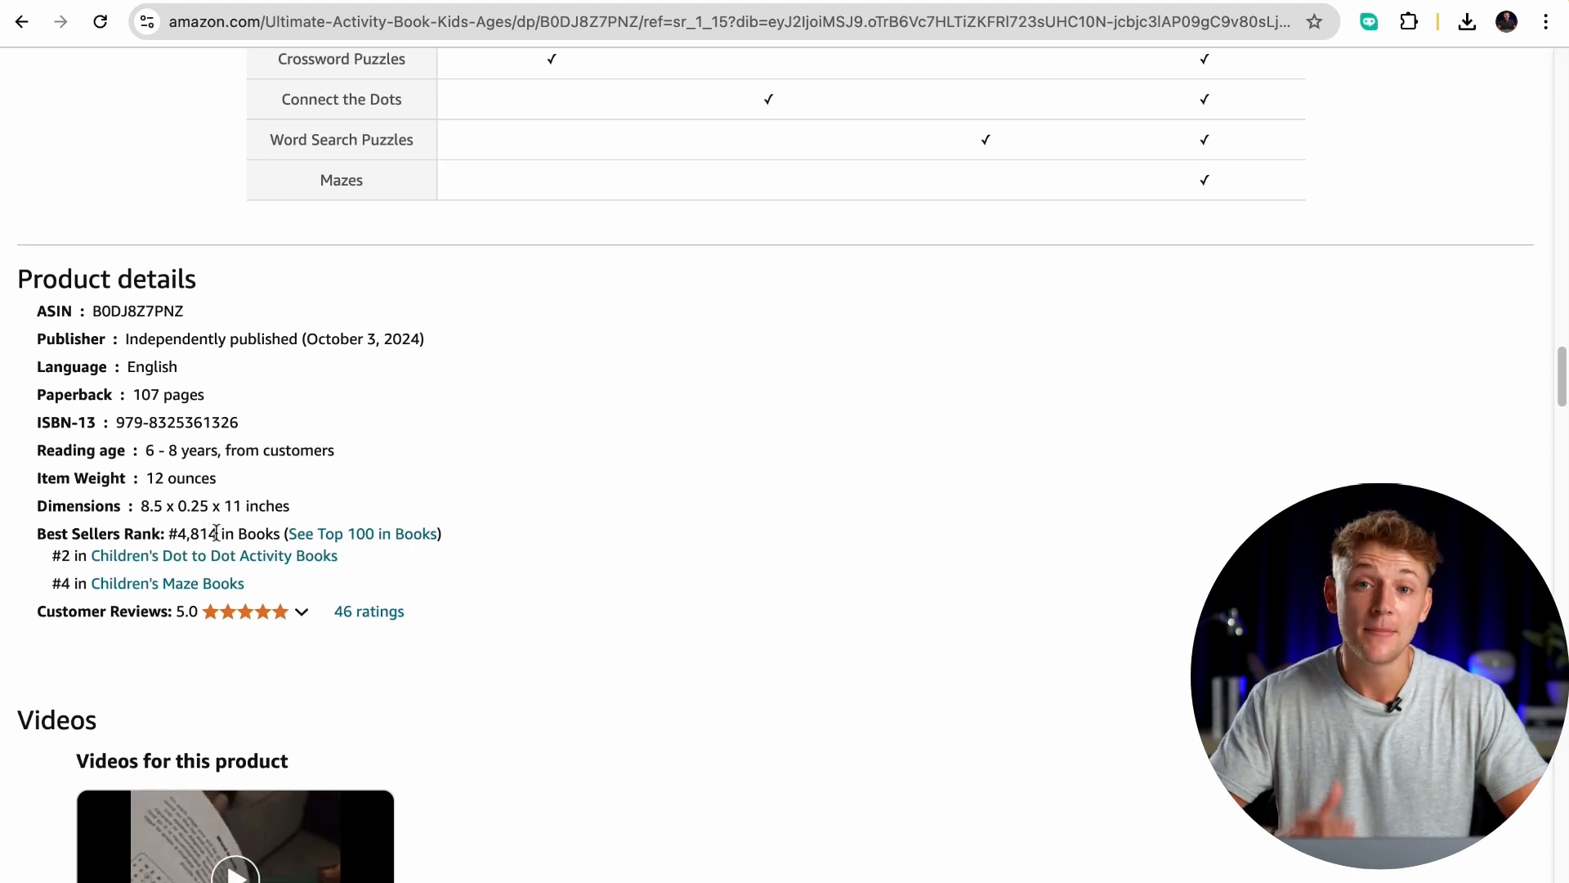
Step: Calculate the estimated amazon.com sales for a Best Seller Rank of 4818 in the Self Publishing Titans KDP sales calculator
key("ctrl+Tab")
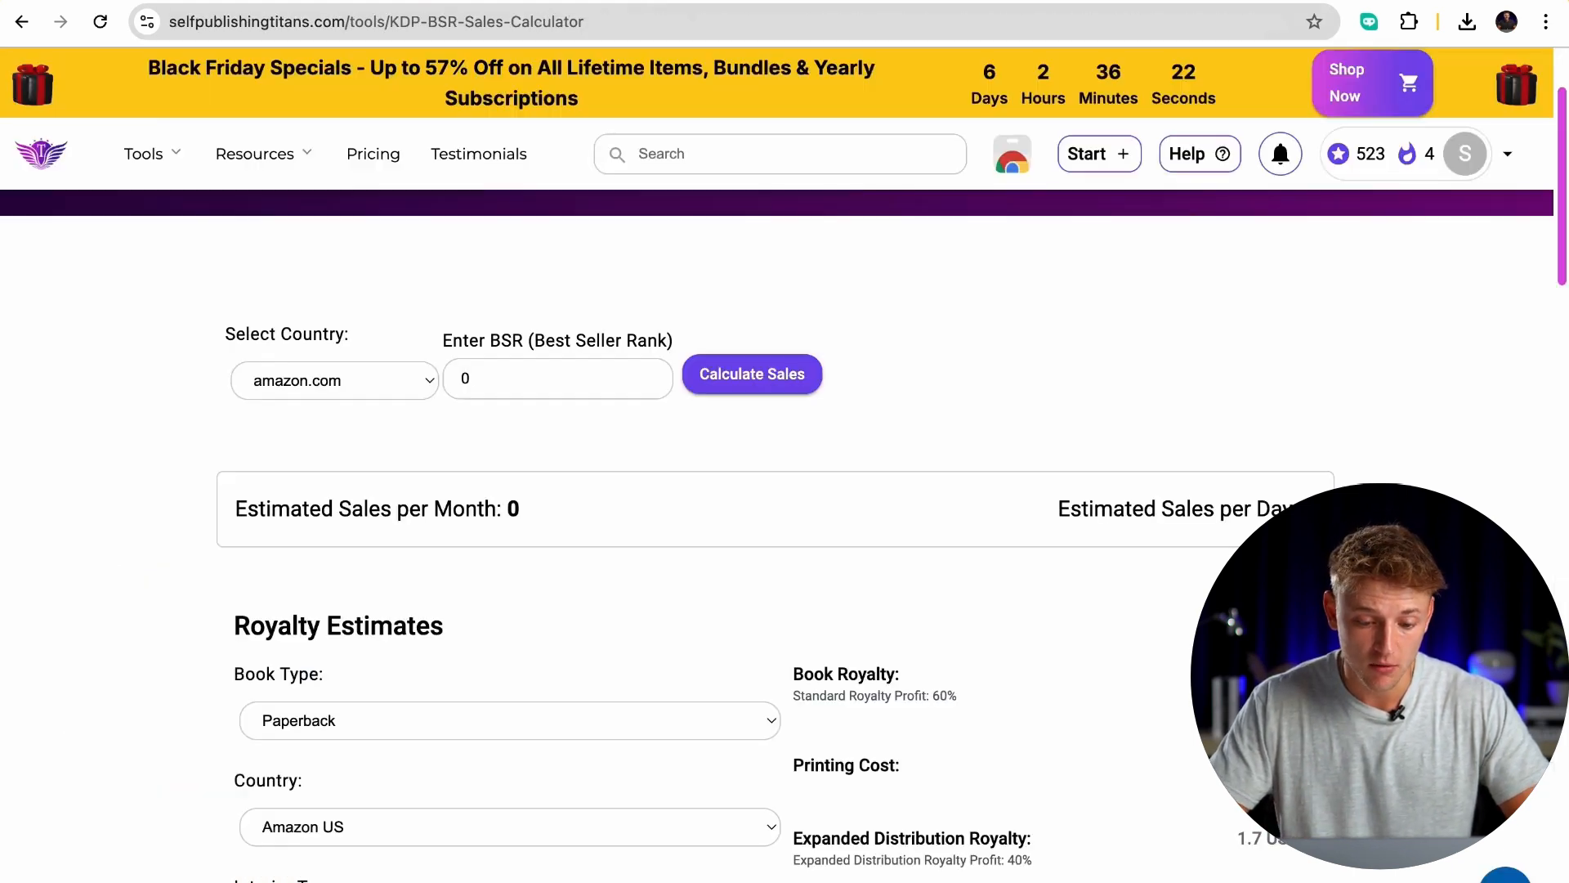
left_click(505, 371)
key("BackSpace")
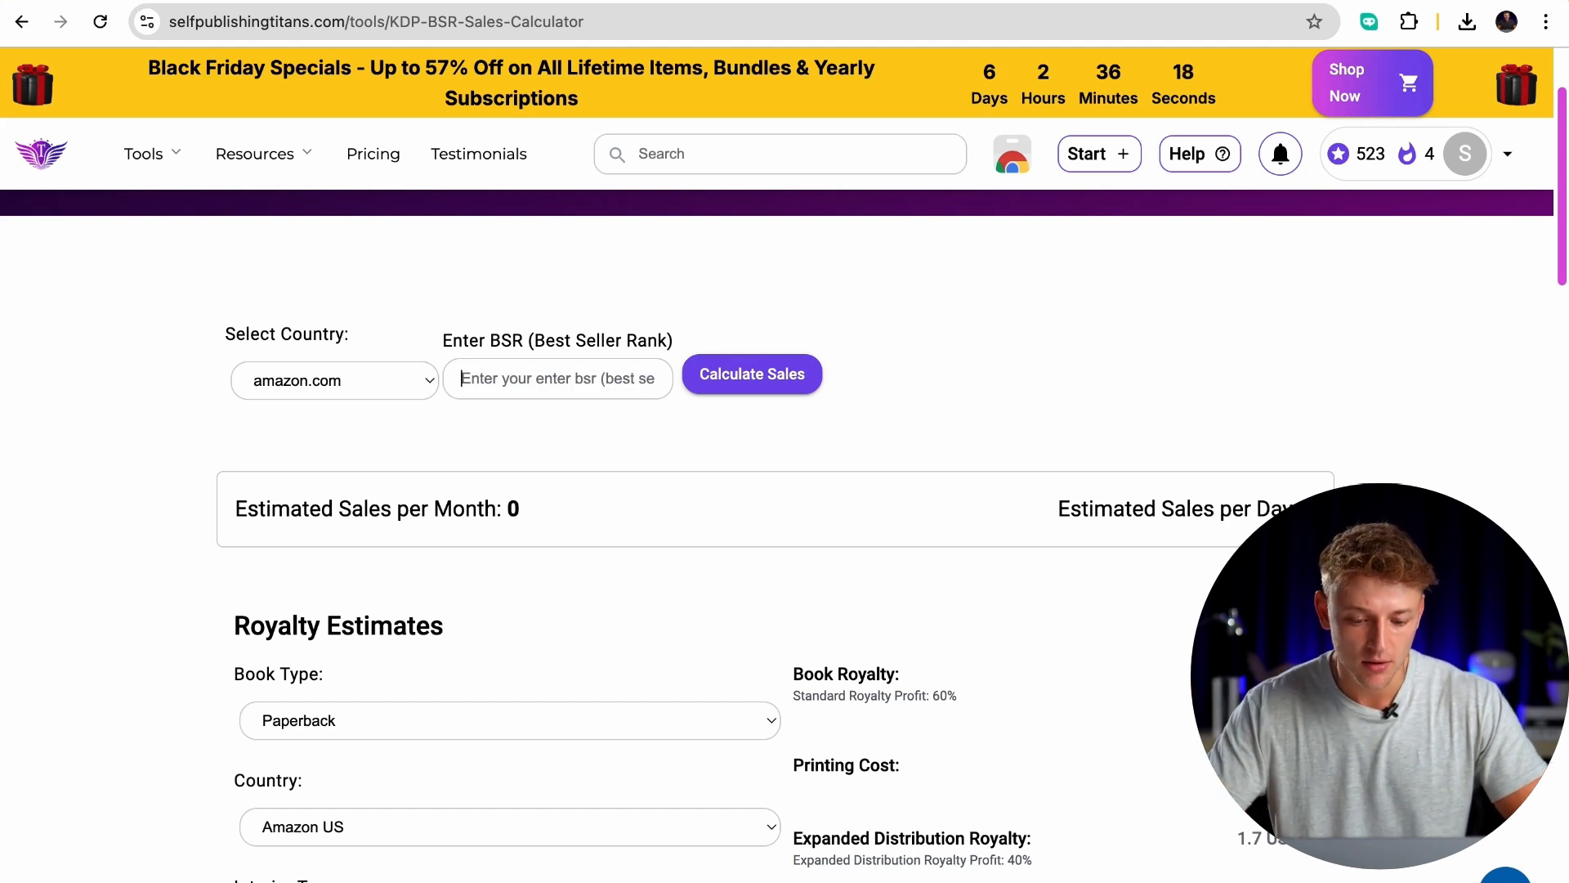
key("ctrl+shift+Tab")
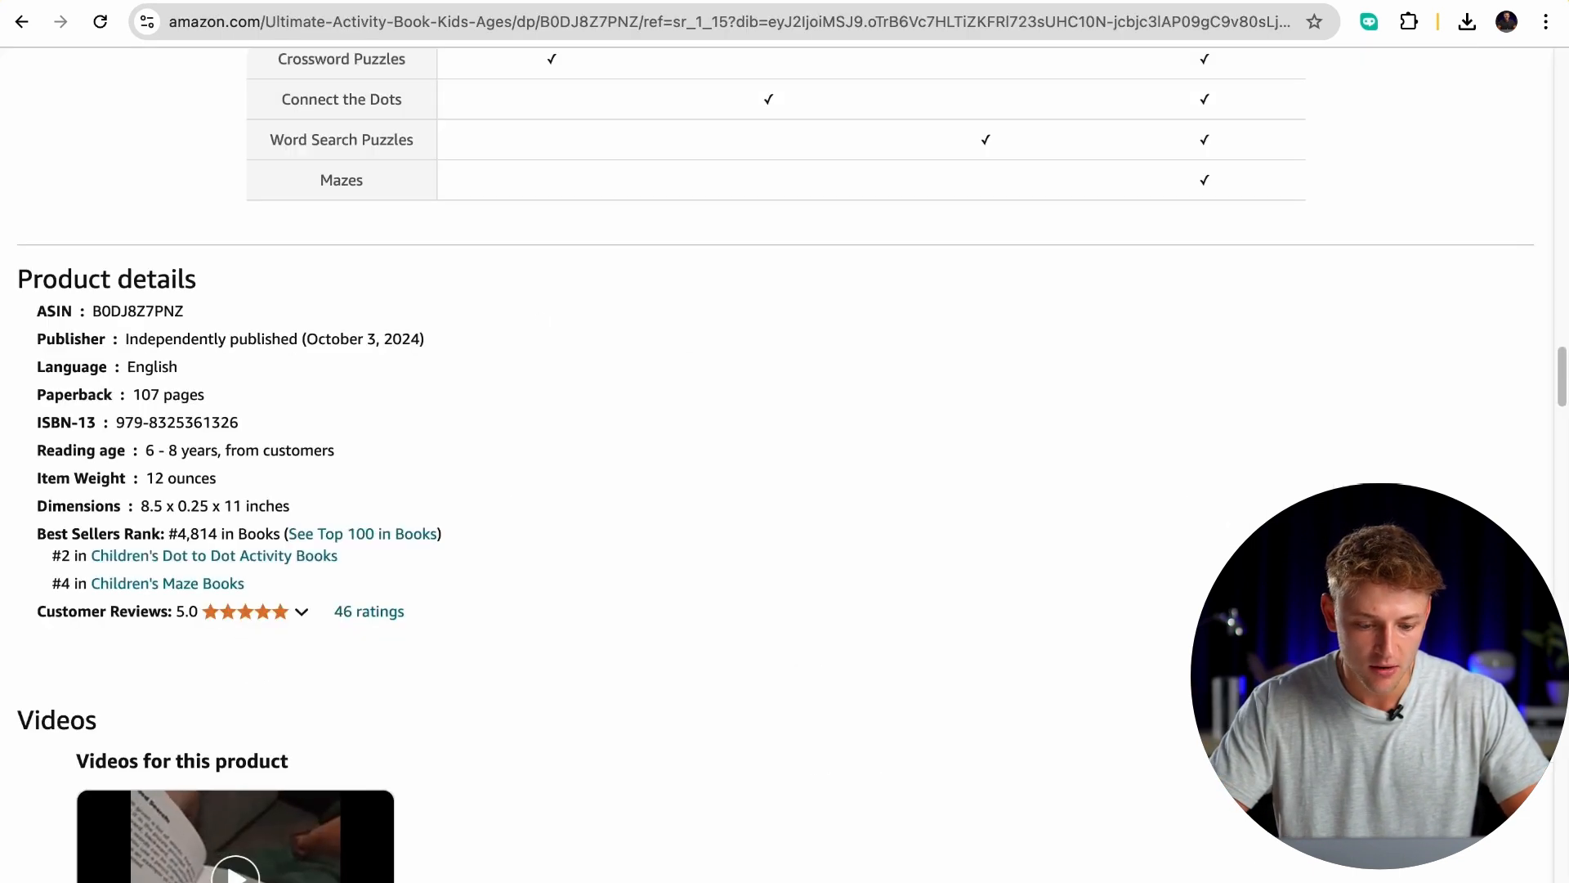
key("ctrl+Tab")
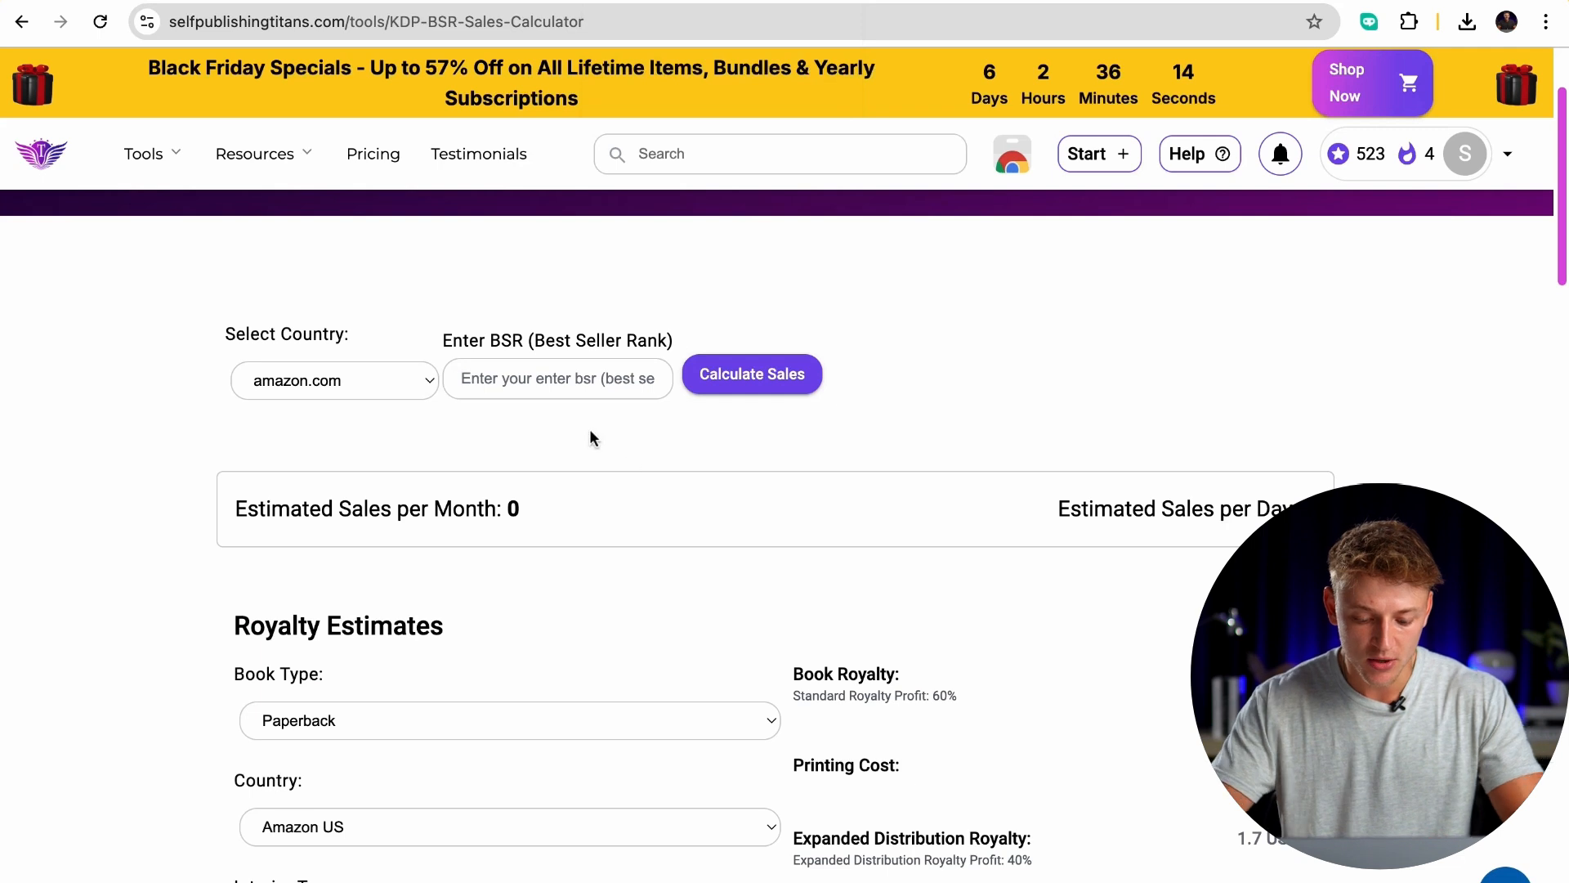
type("4818")
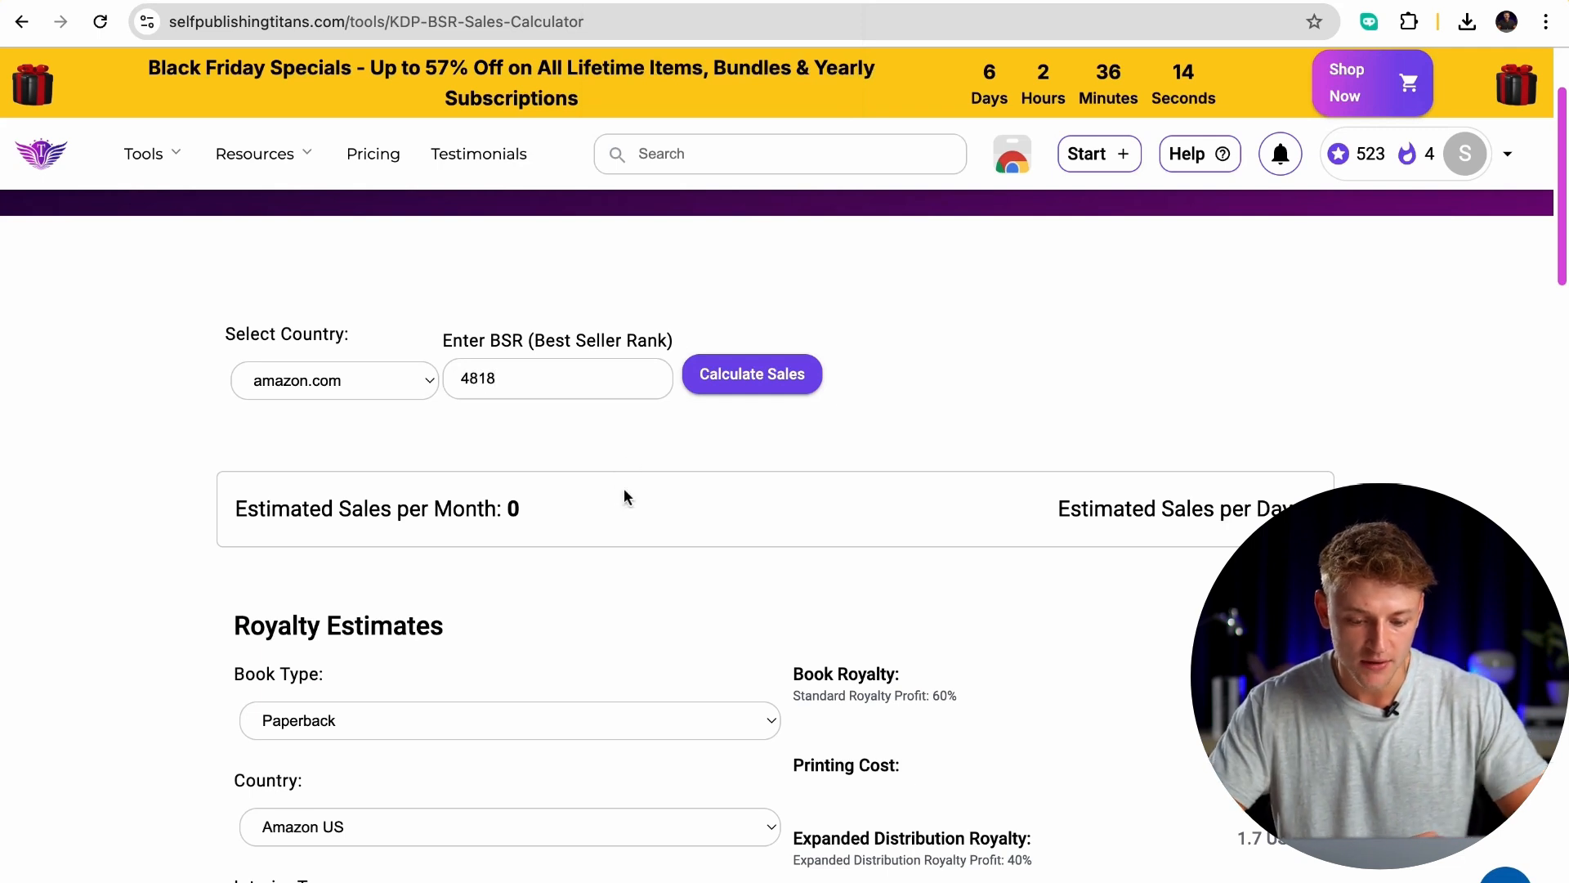
left_click(769, 391)
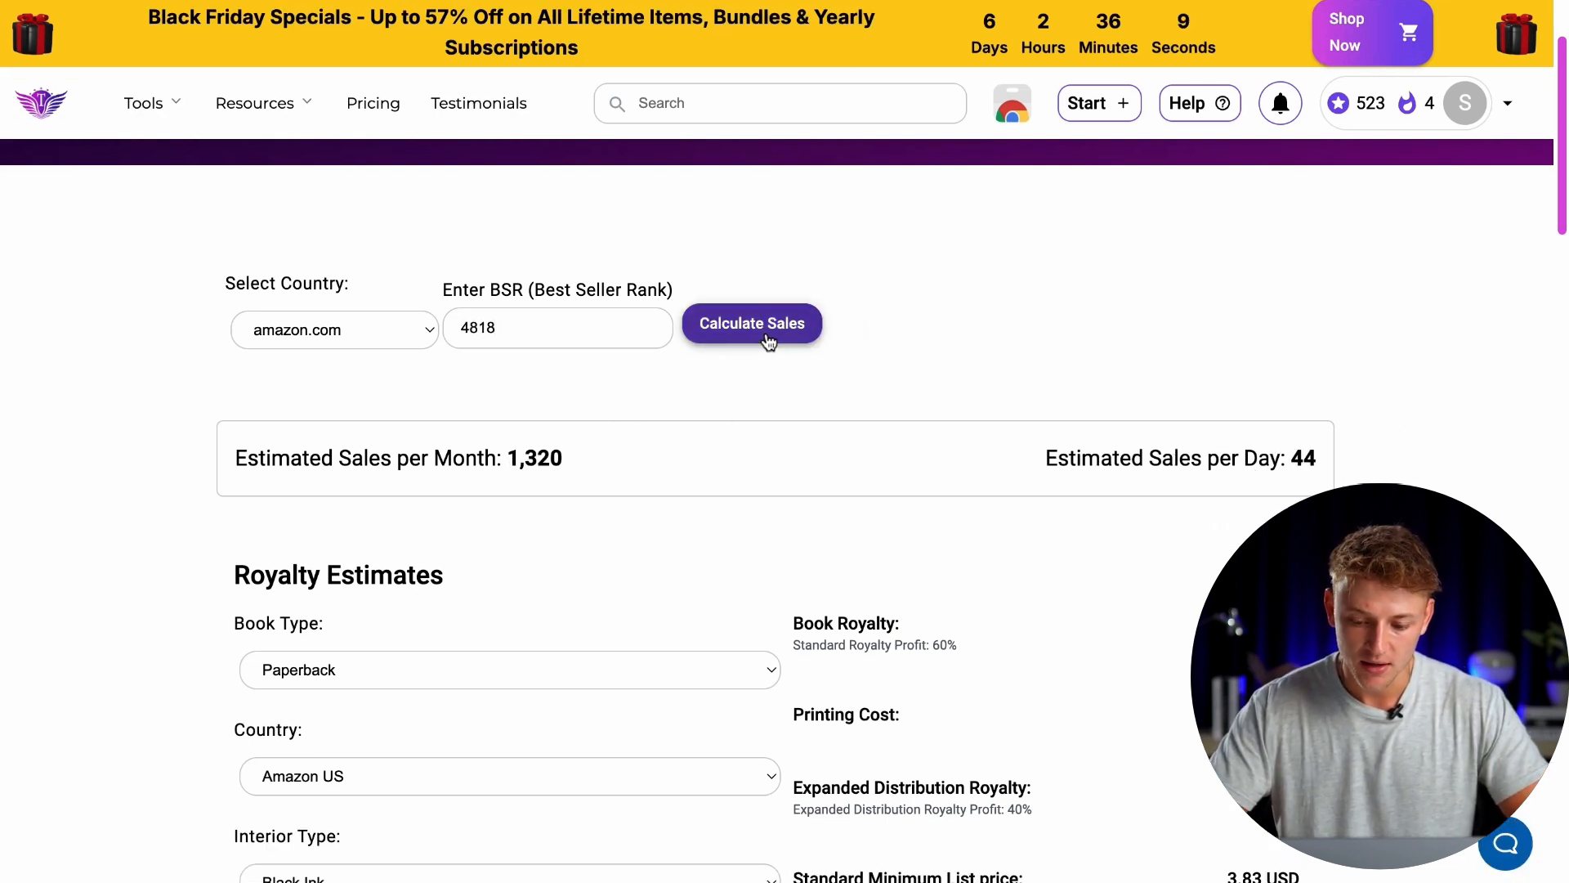
double_click(1305, 459)
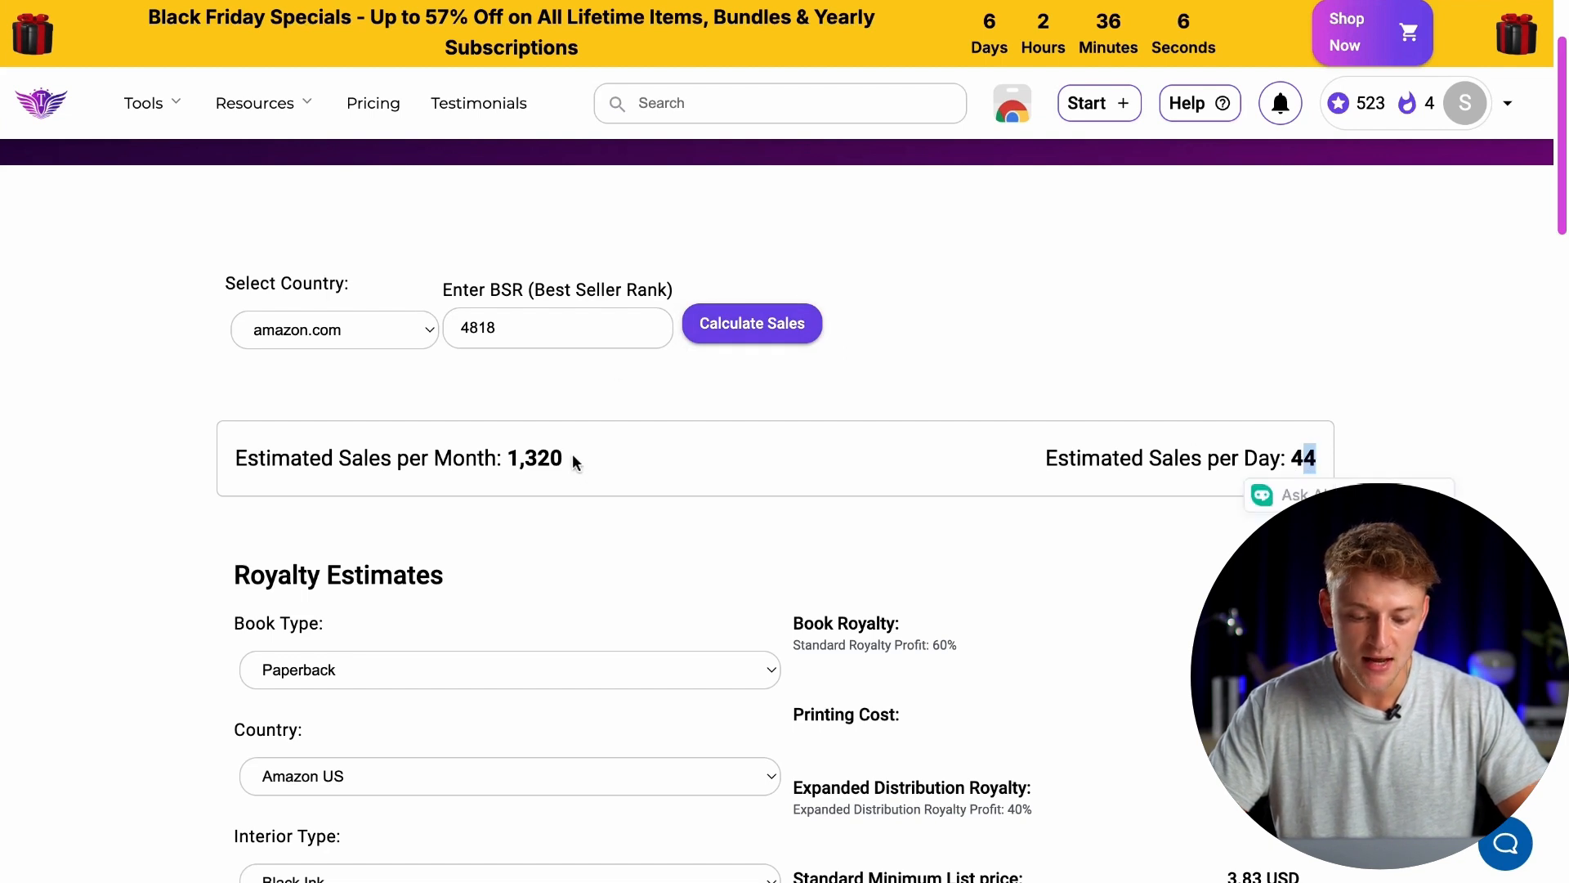
left_click_drag(572, 457, 523, 460)
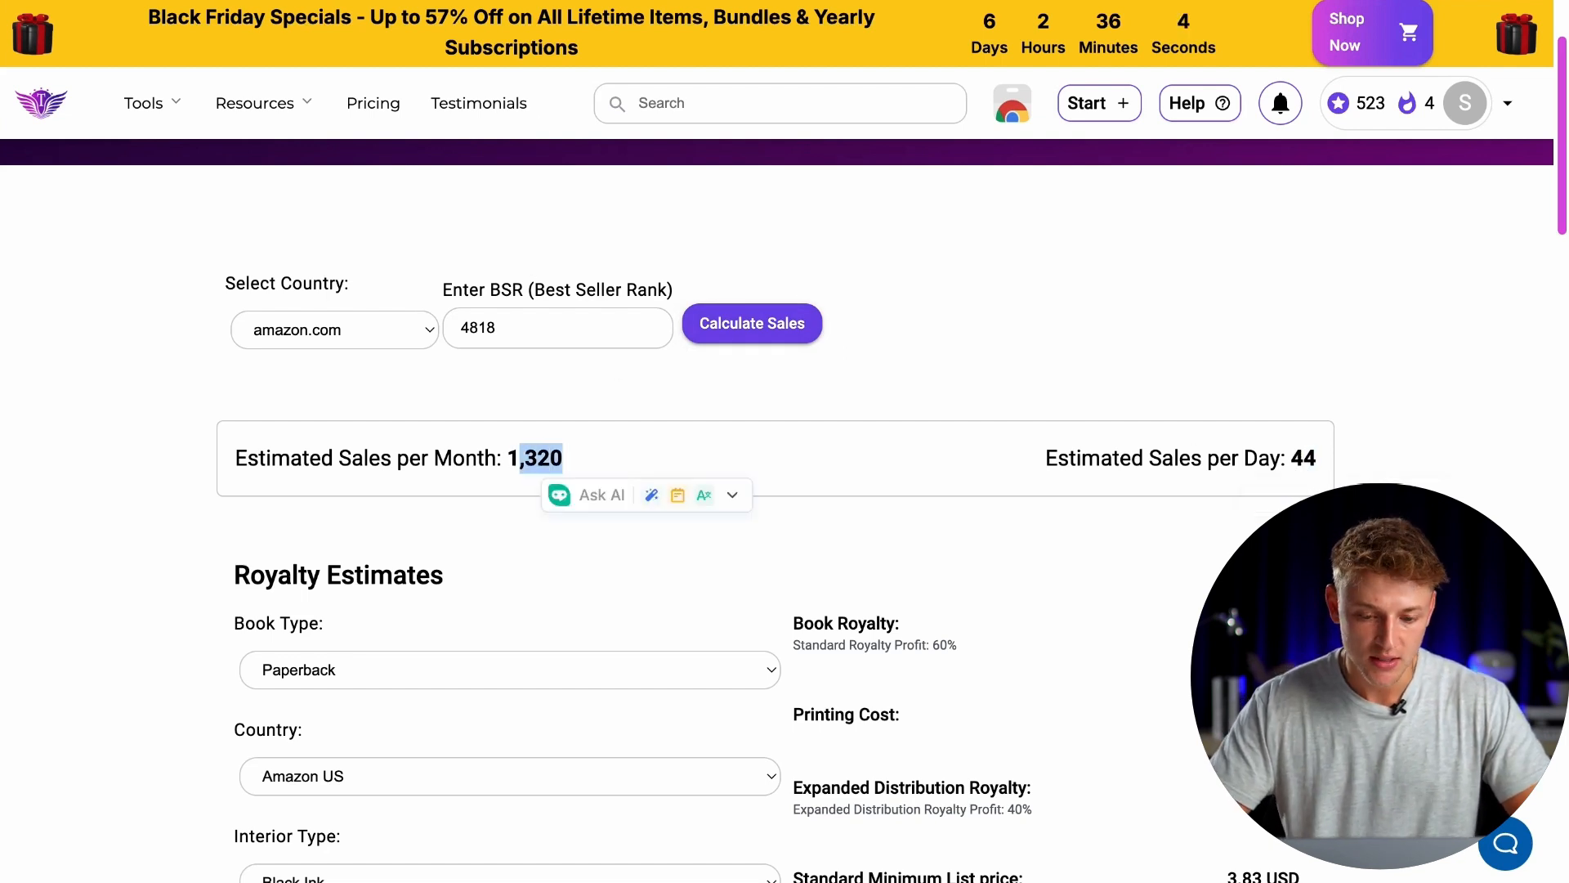
Step: Look up the book's page count and price on its Amazon listing and calculate royalties for 107 pages at 9.97
key("ctrl+shift+Tab")
scroll(654, 389, "up", 20)
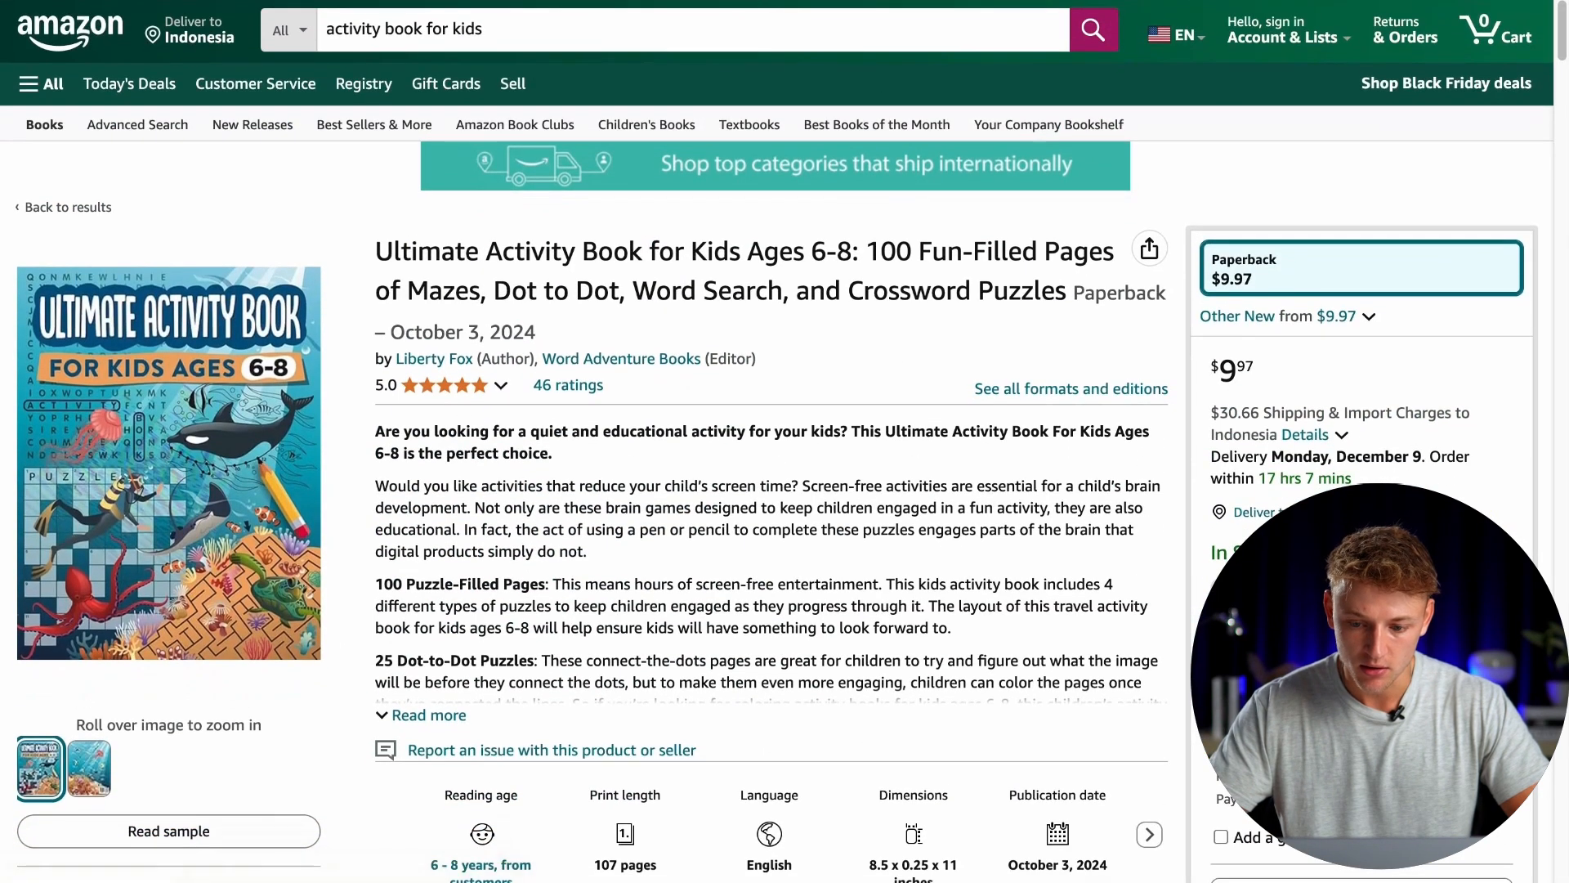
key("ctrl+Tab")
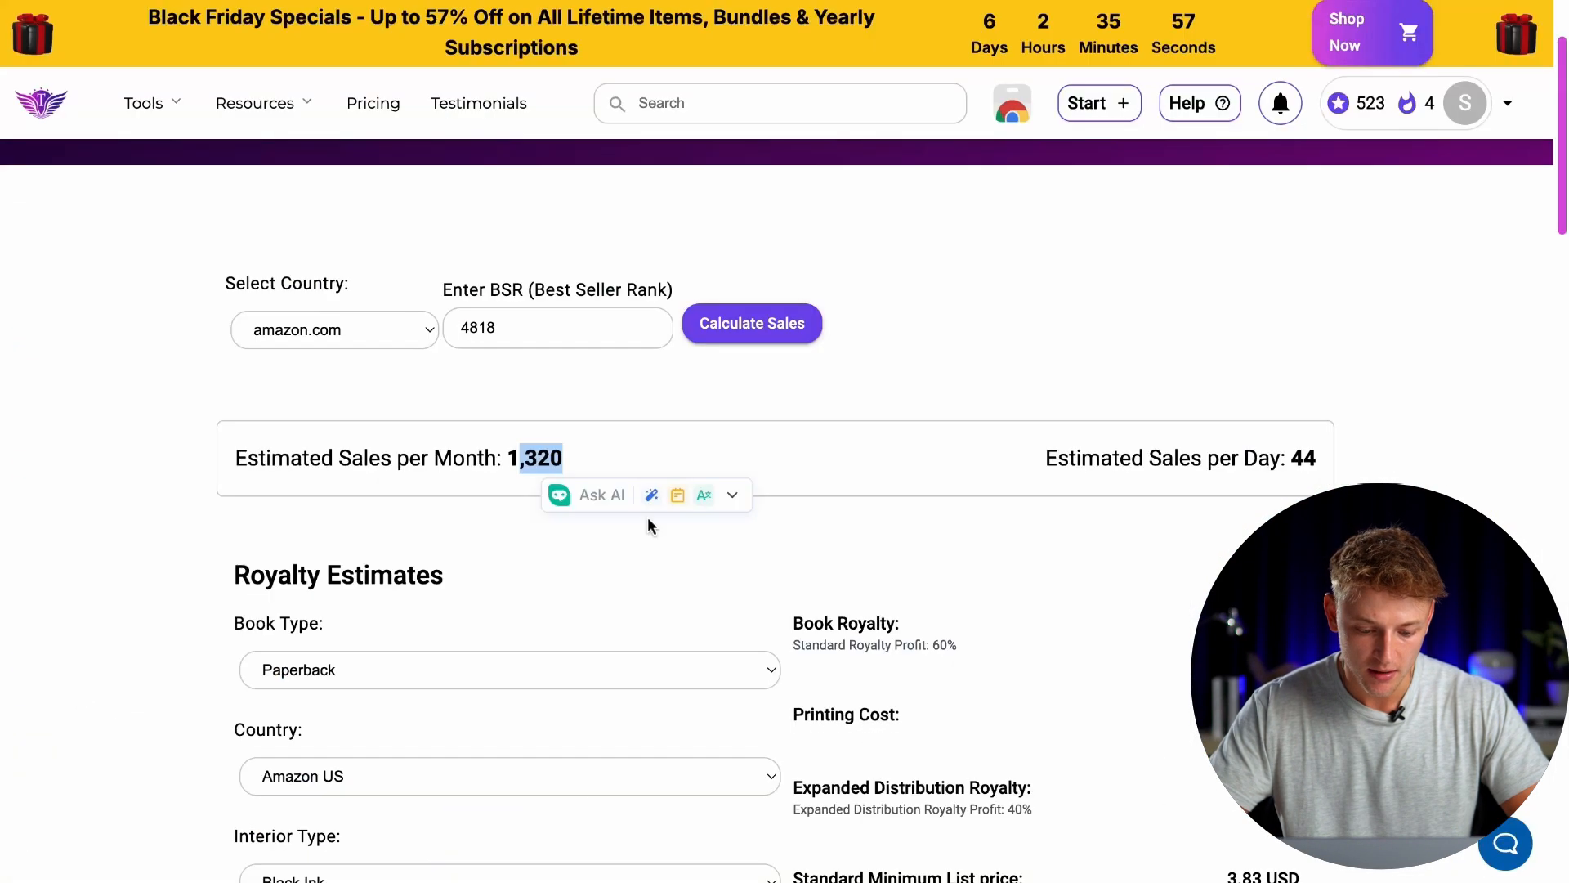
scroll(785, 441, "down", 6)
scroll(785, 491, "up", 3)
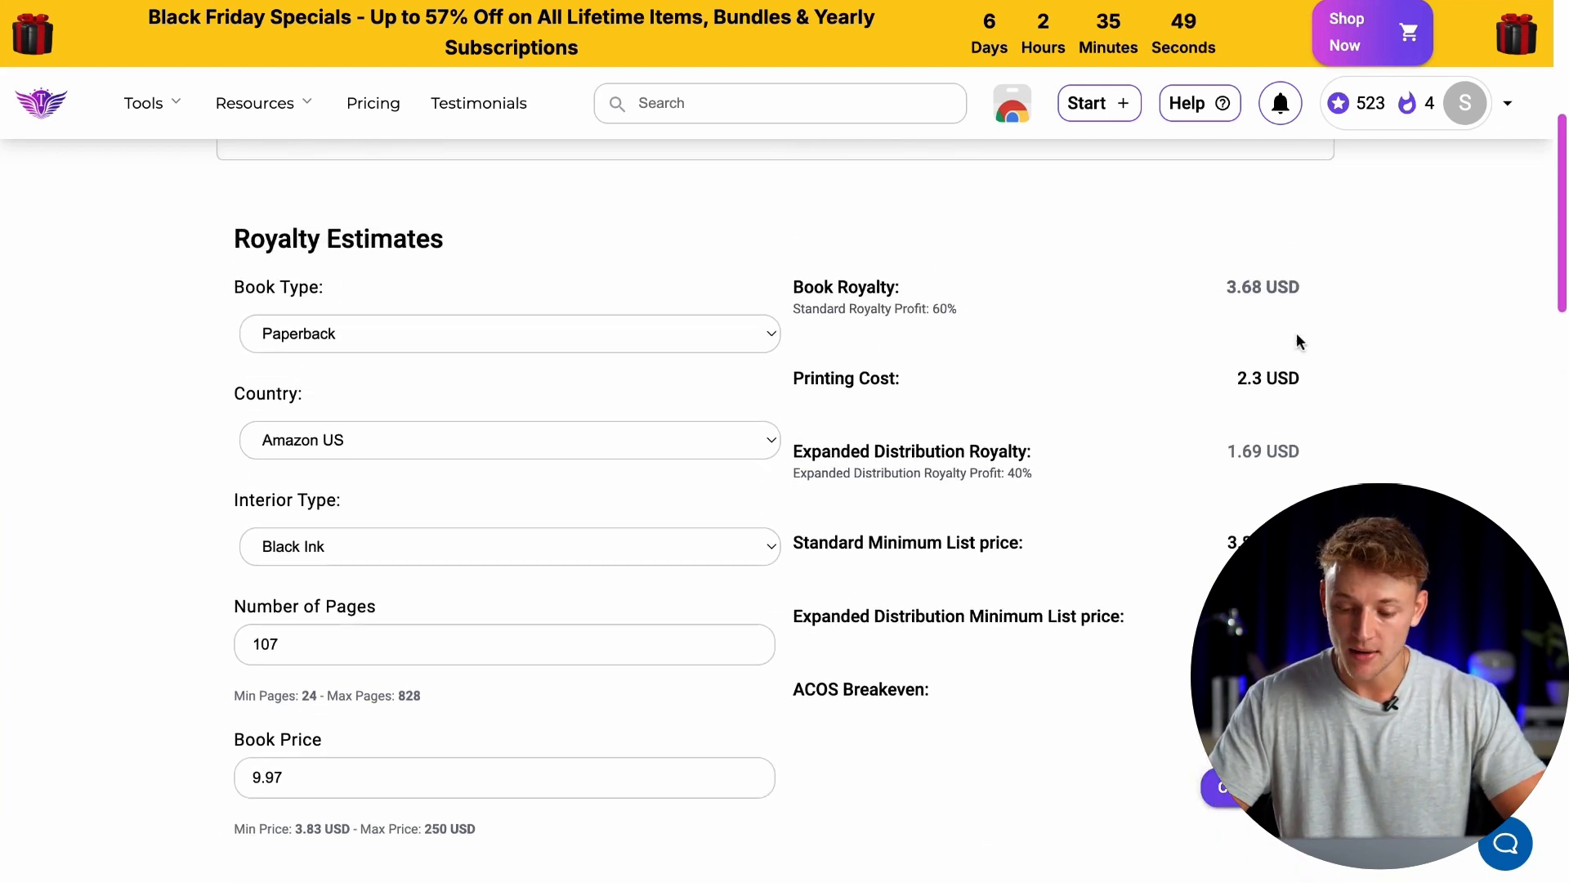
Step: Examine the royalty per book, the estimated monthly sales and the total book royalty in the calculator
triple_click(1311, 292)
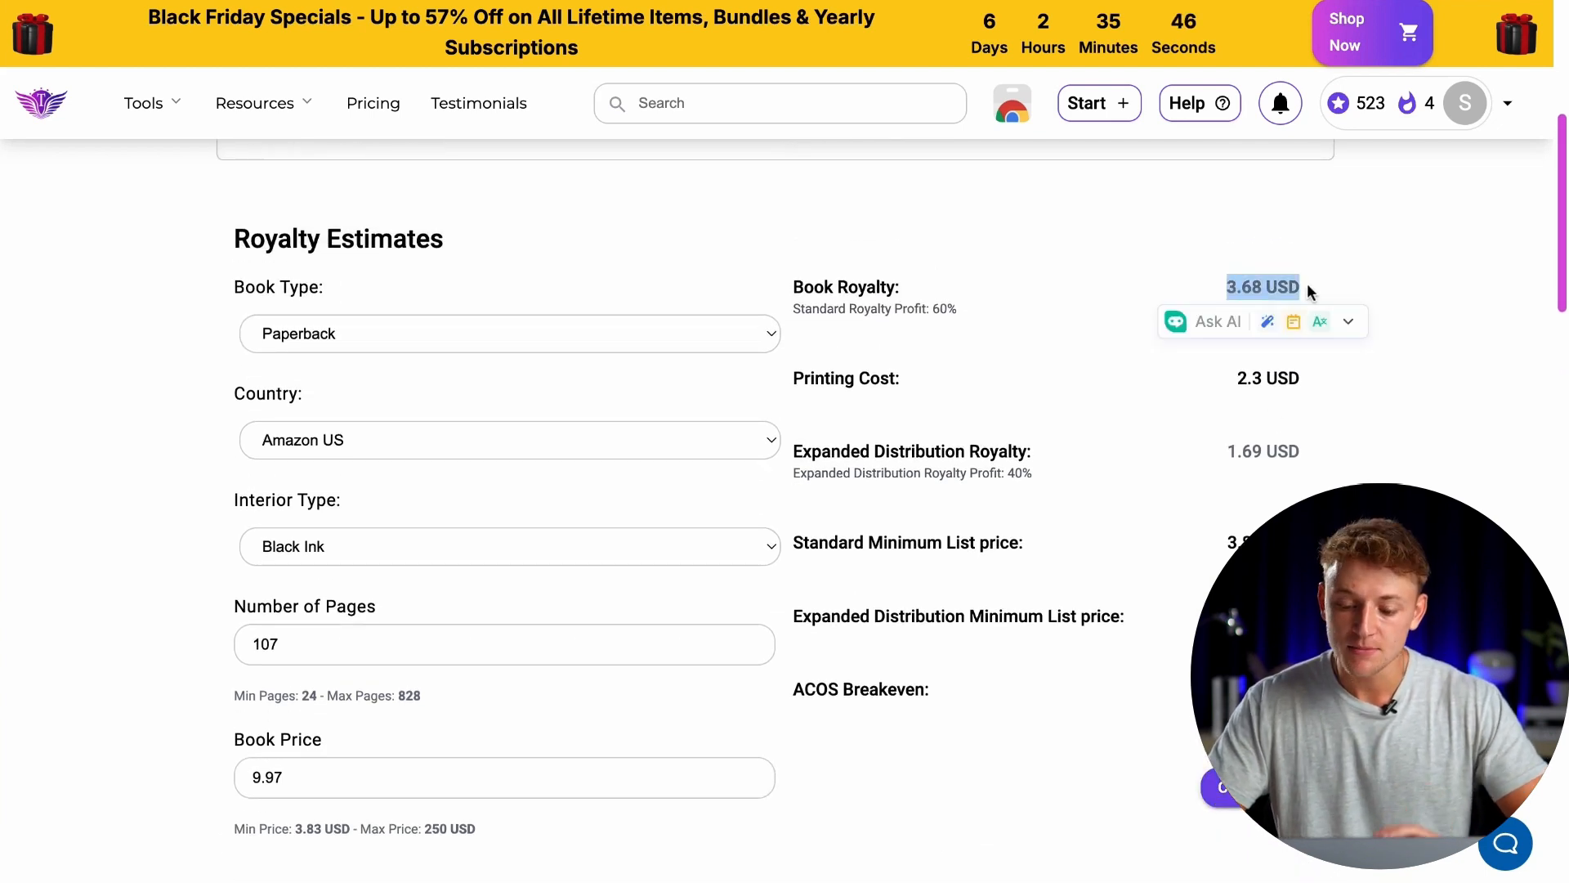
left_click(1240, 286)
scroll(1052, 314, "down", 5)
scroll(1051, 306, "up", 10)
scroll(603, 504, "down", 1)
left_click_drag(564, 460, 507, 461)
scroll(986, 510, "down", 12)
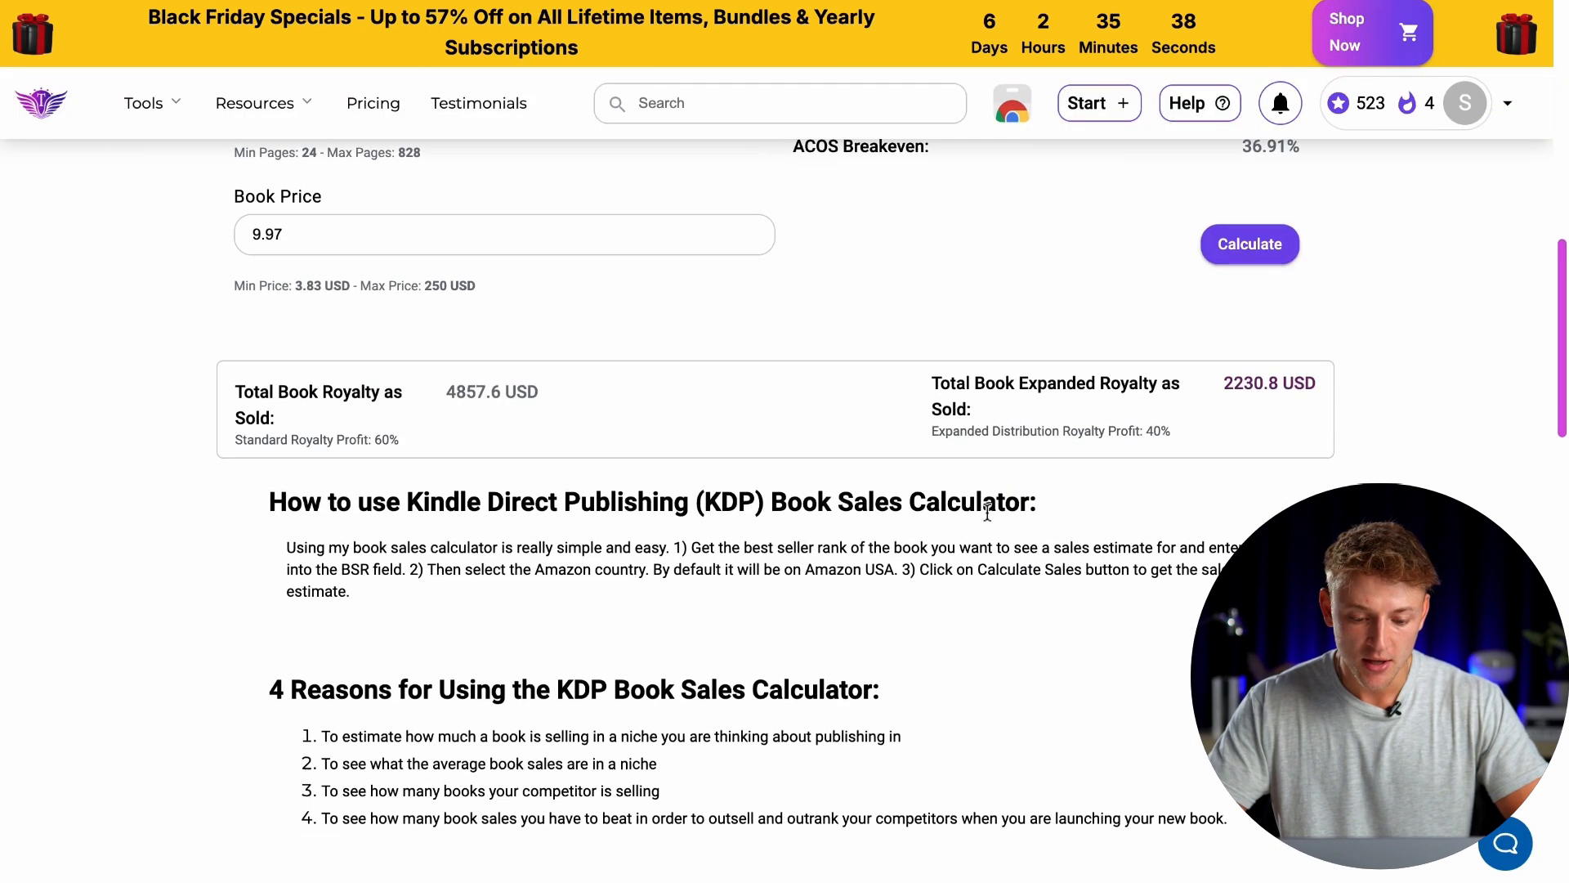
triple_click(471, 382)
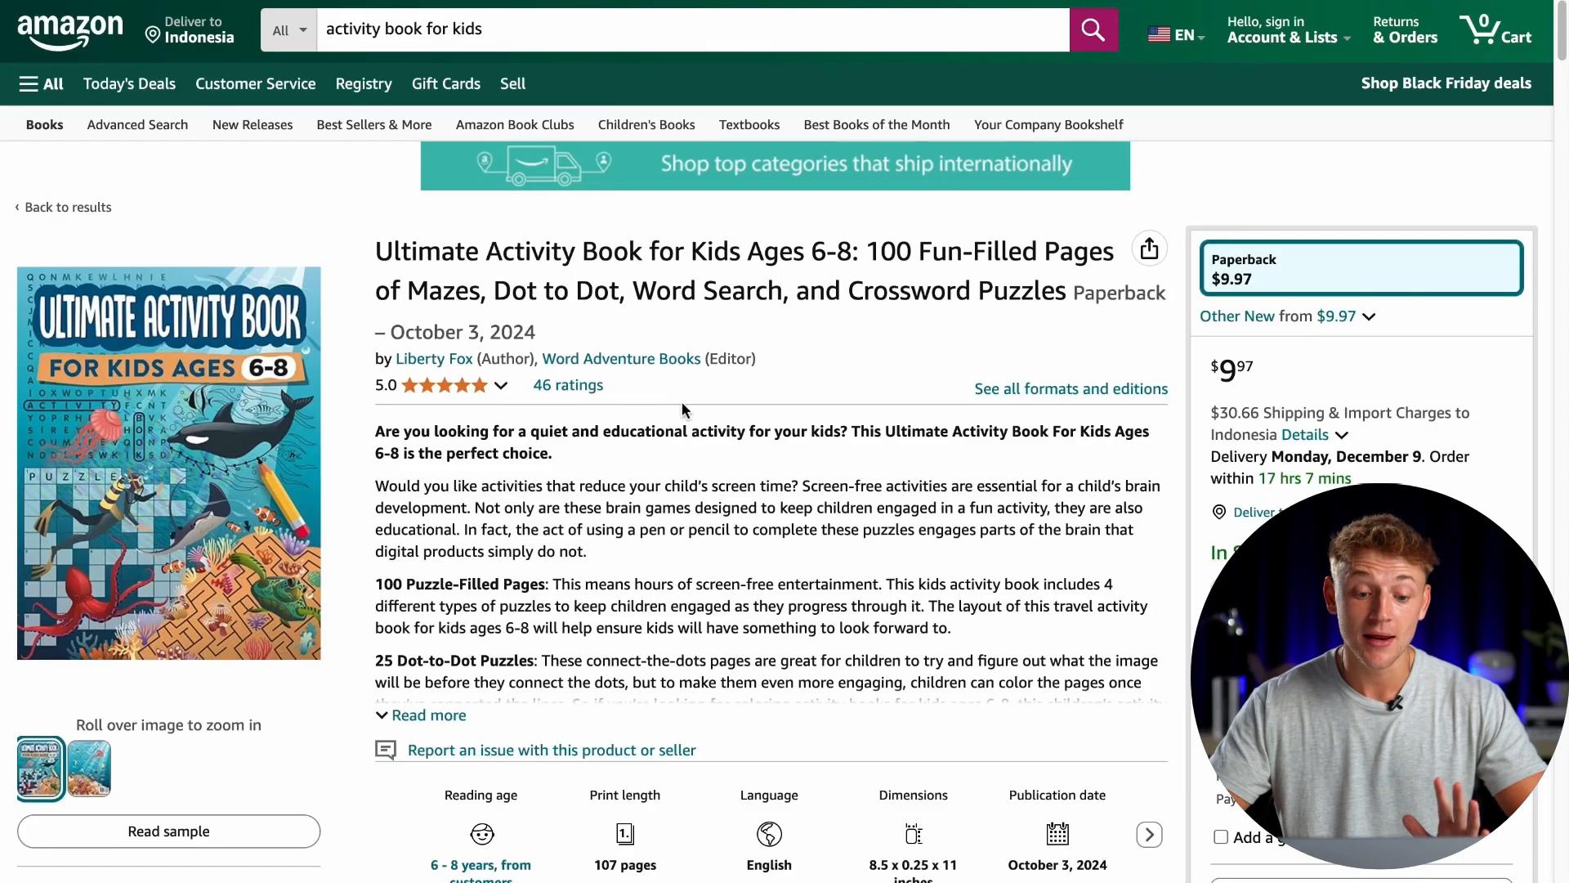
Step: Switch to ChatGPT and review the prompt asking for giftable activity book niches for ages 8-12 with a BSR below 80,000
scroll(682, 403, "down", 1)
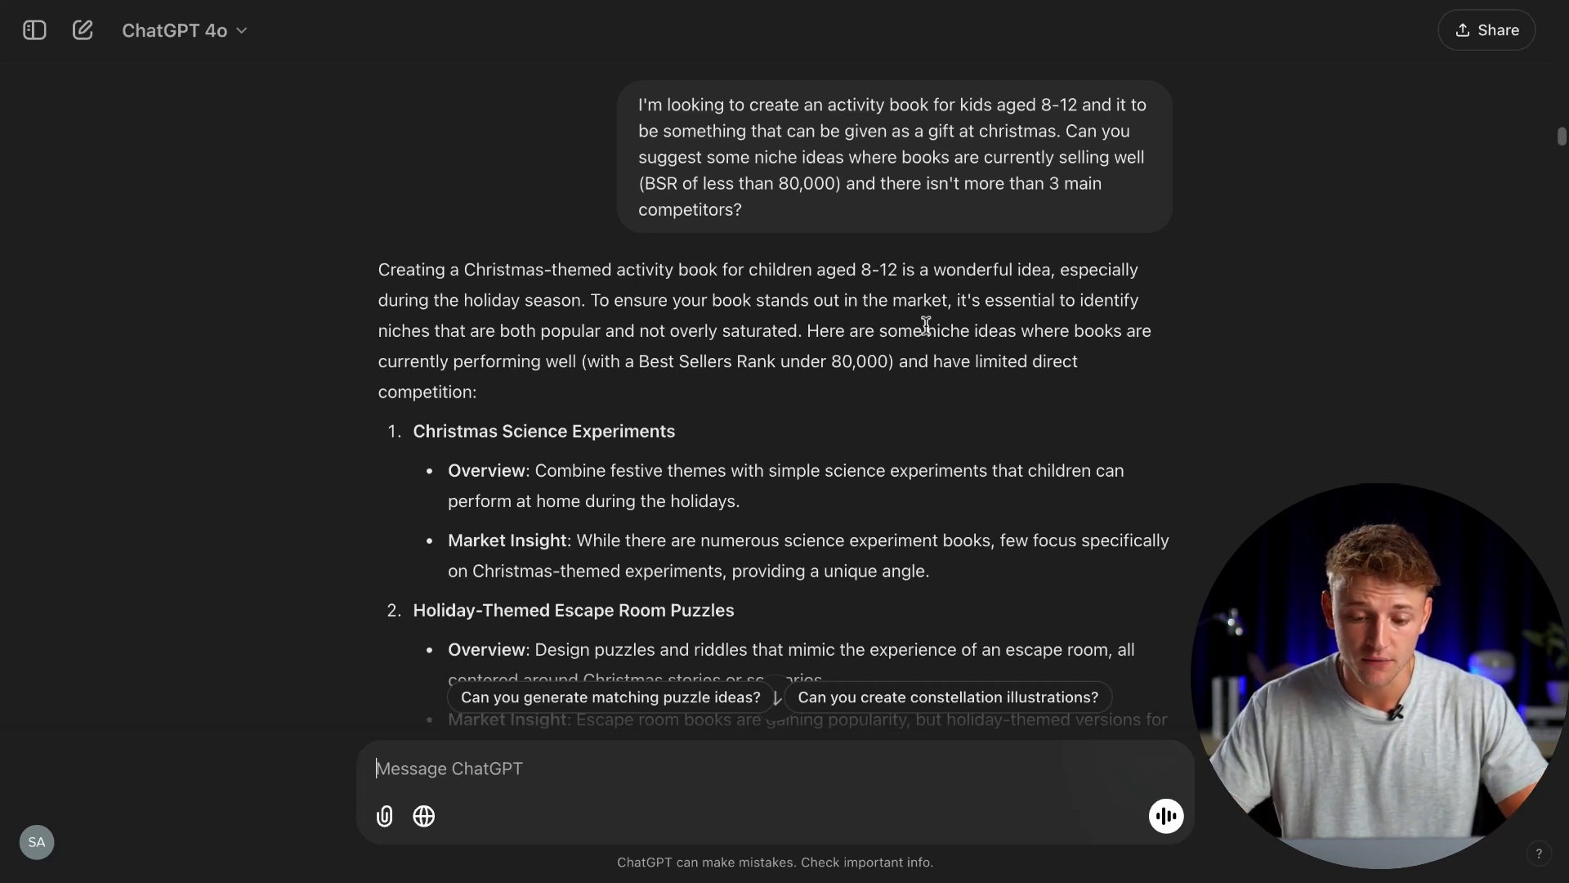
scroll(926, 326, "up", 1)
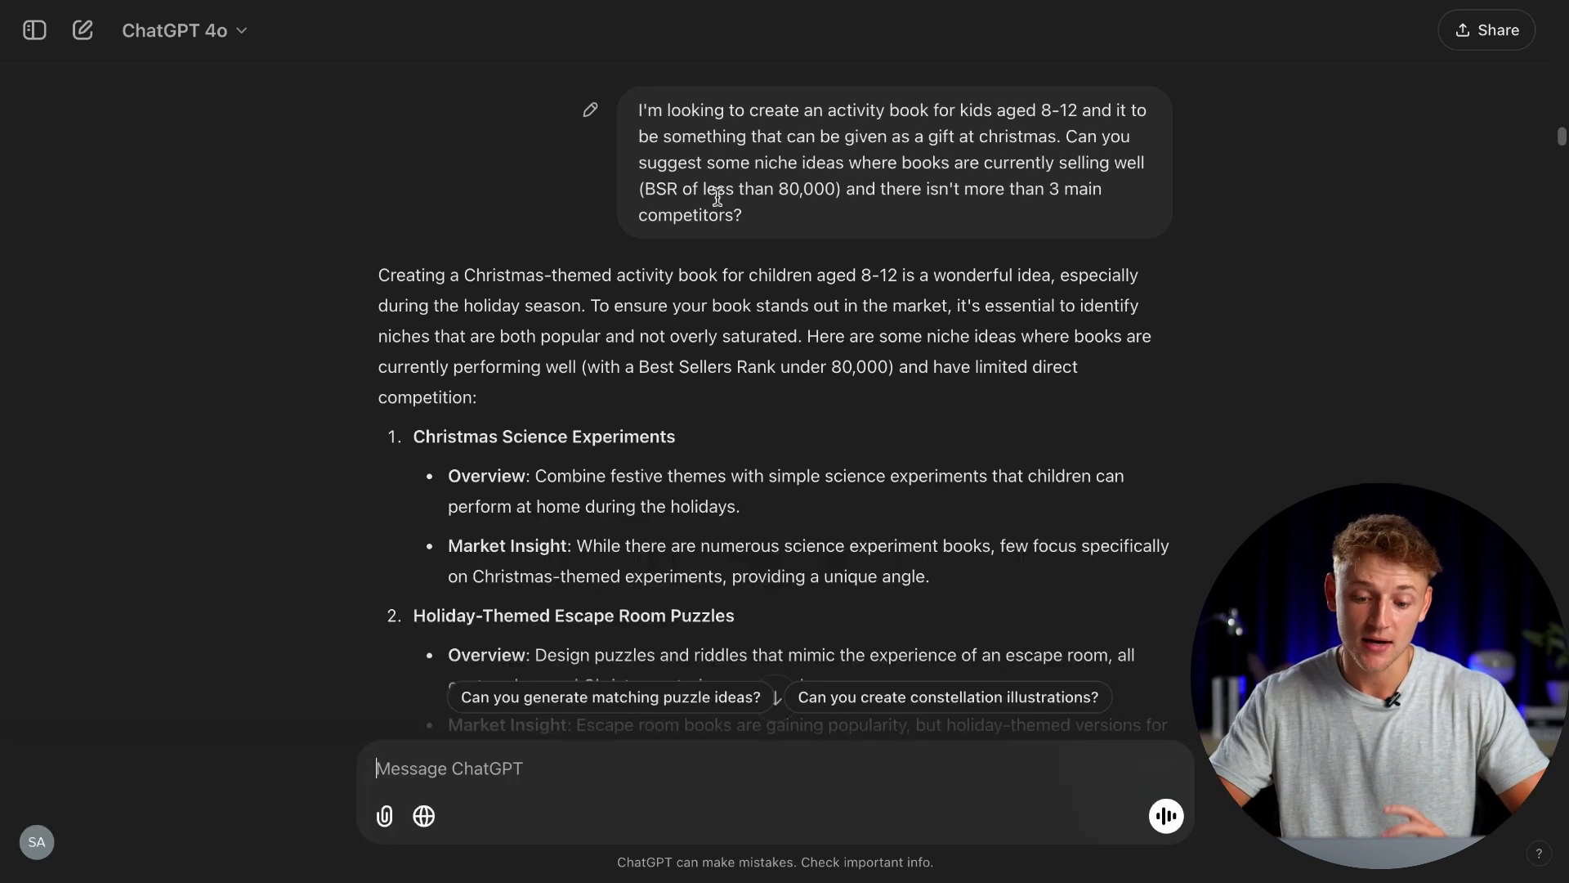
left_click_drag(779, 188, 832, 188)
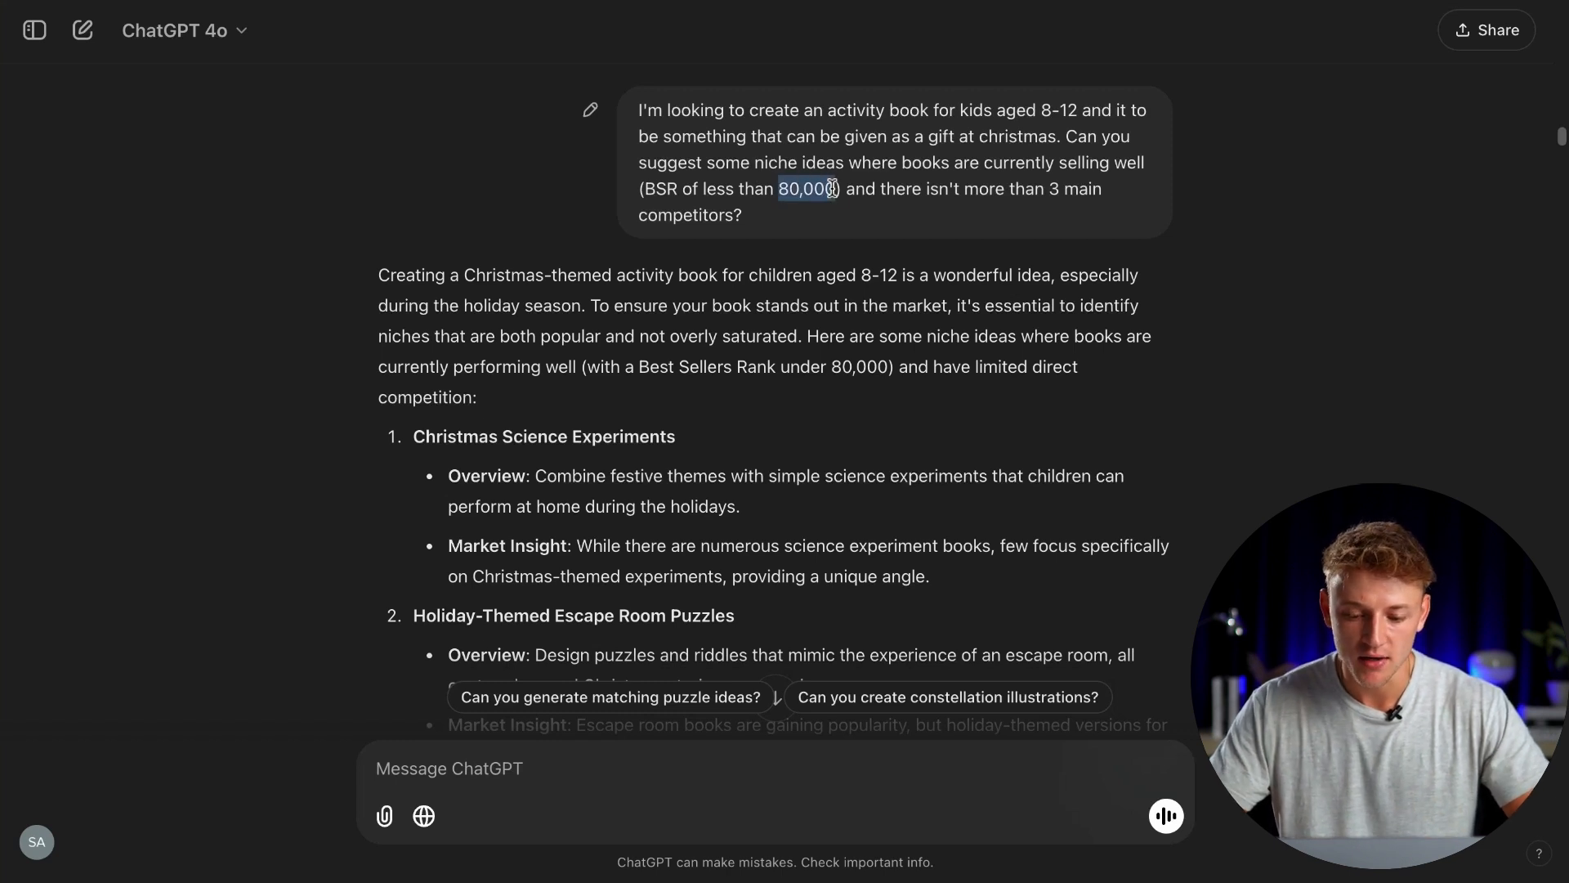
left_click(903, 204)
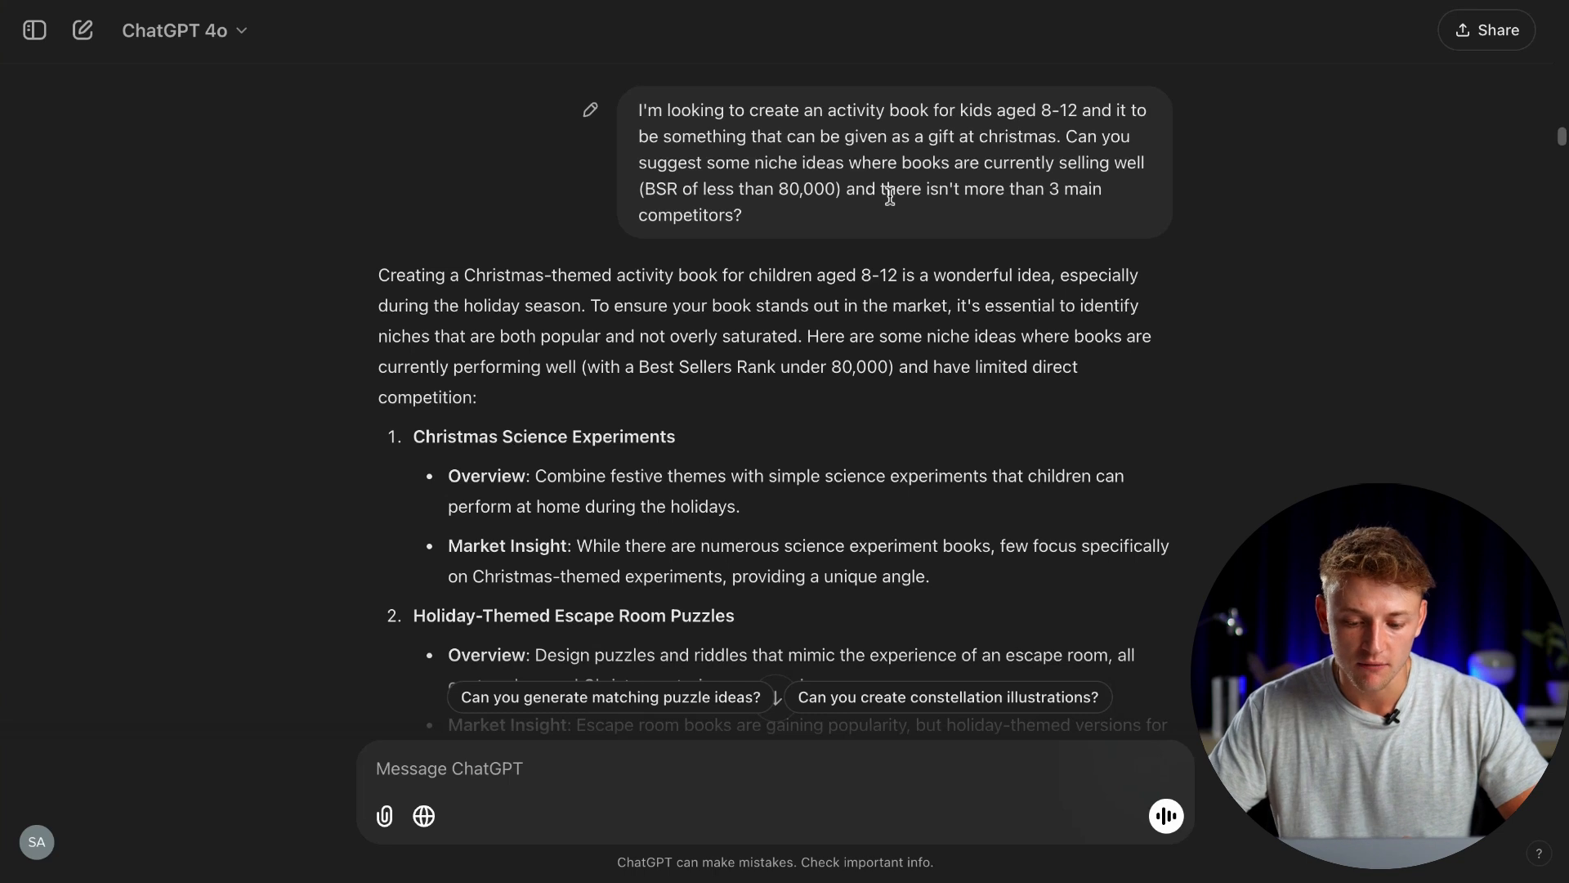
Step: Read through ChatGPT's Christmas-themed activity book niche ideas and its tips for success
scroll(890, 196, "down", 1)
left_click_drag(382, 253, 1054, 258)
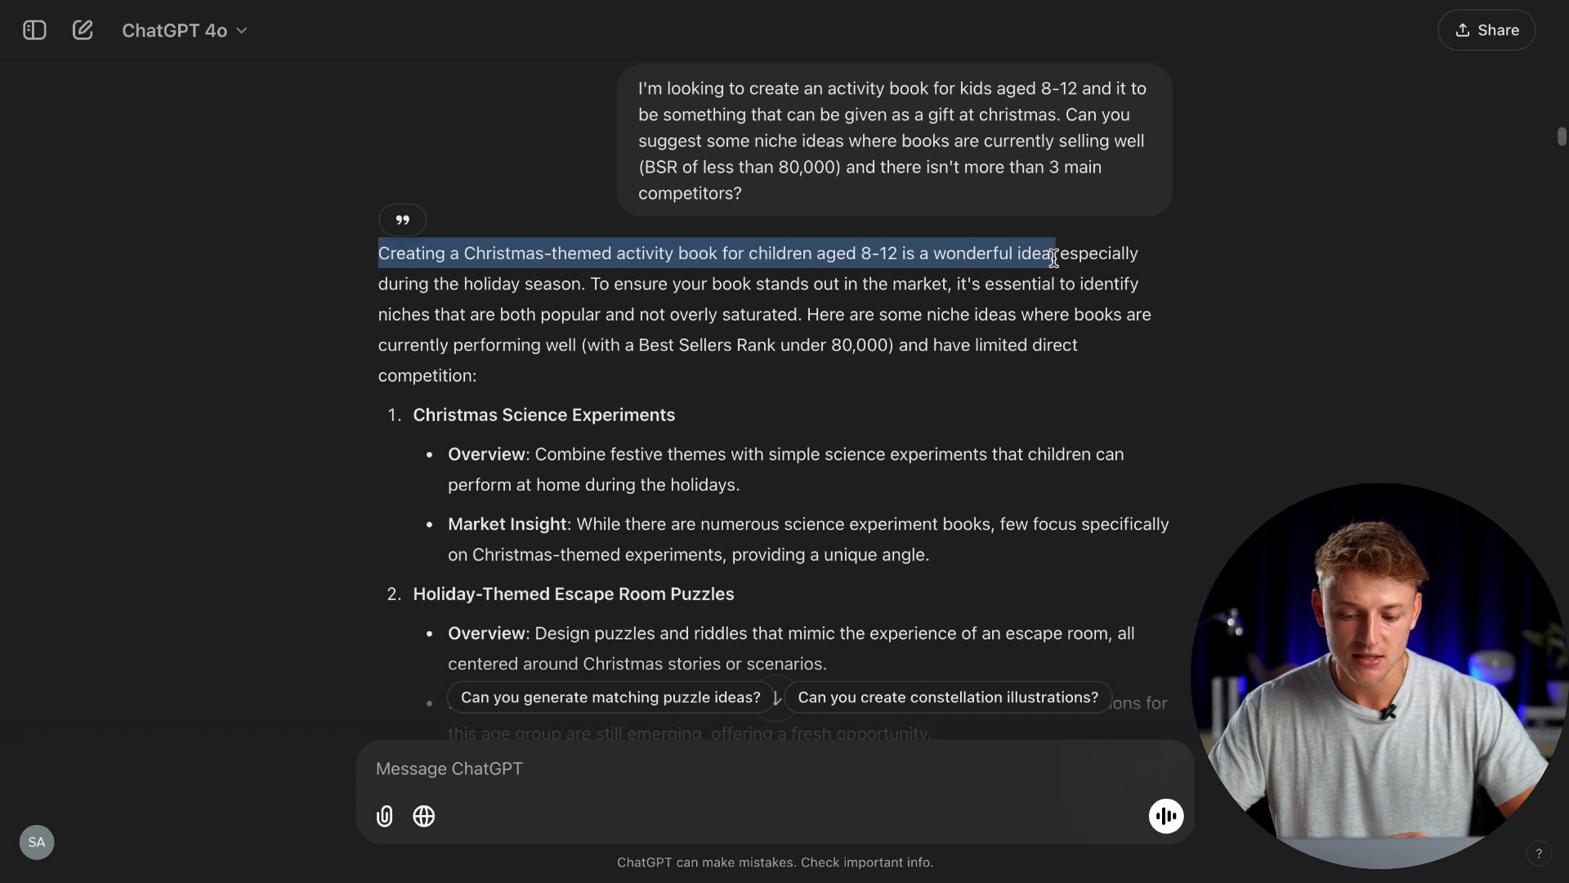
left_click(1068, 272)
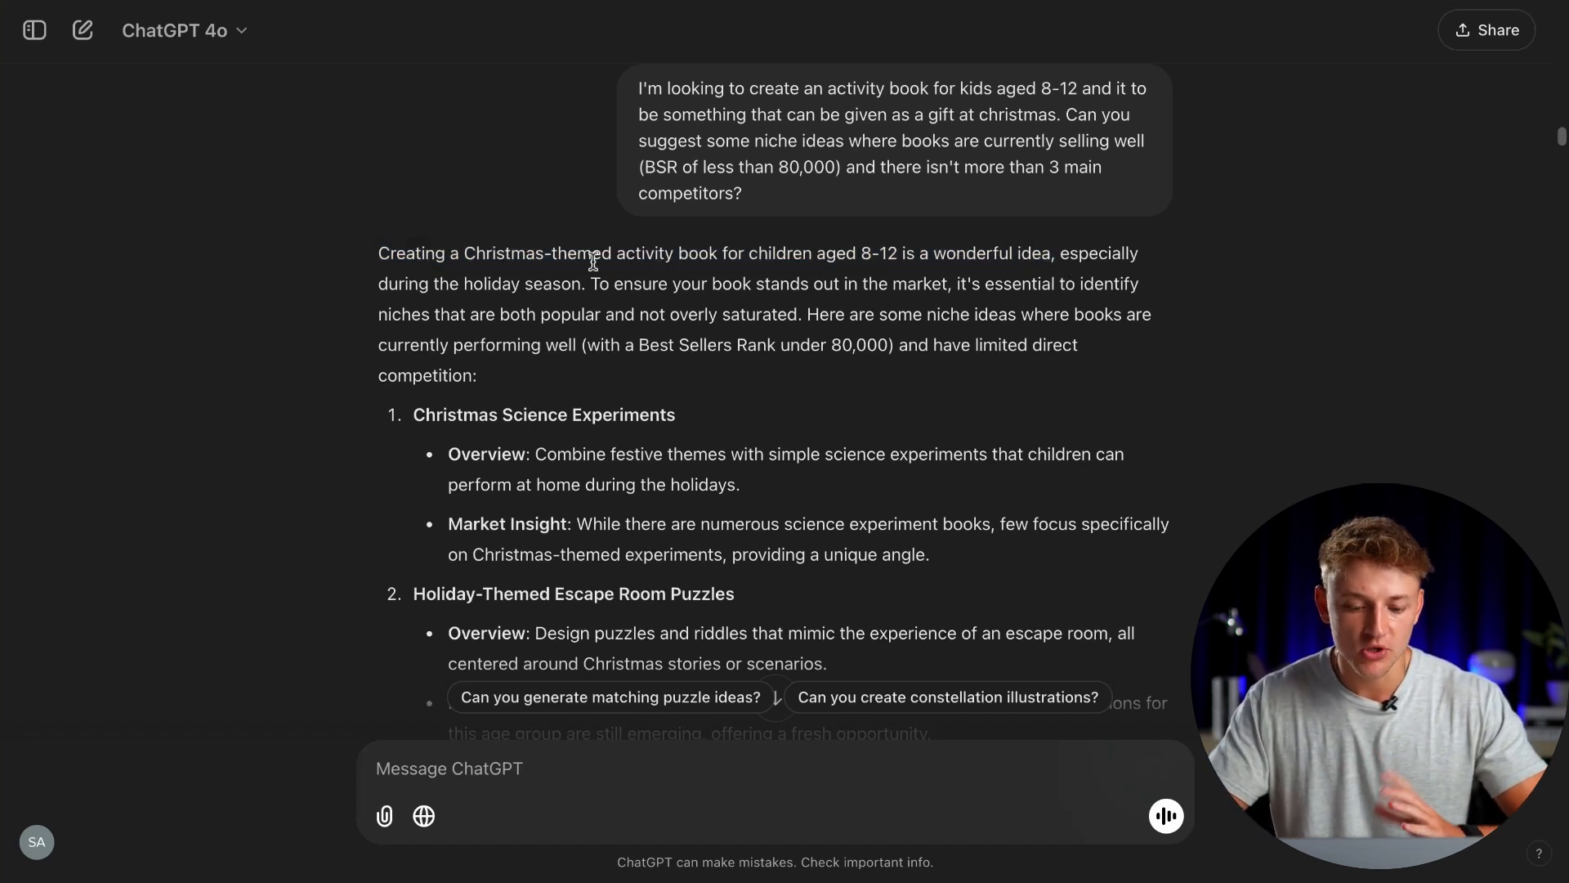
left_click_drag(464, 251, 763, 241)
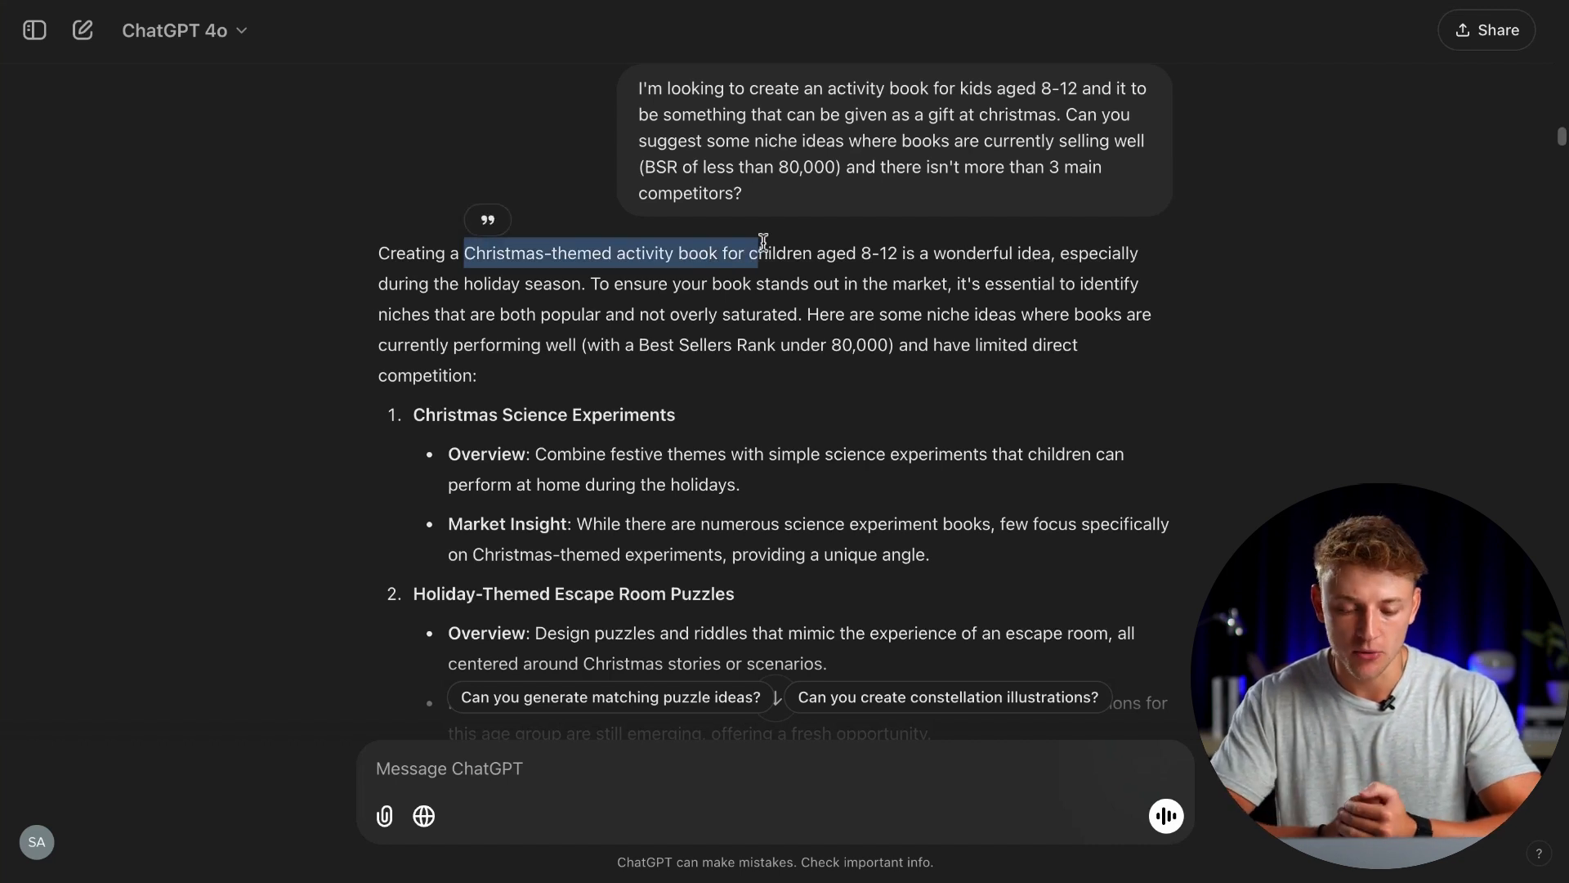
left_click(763, 241)
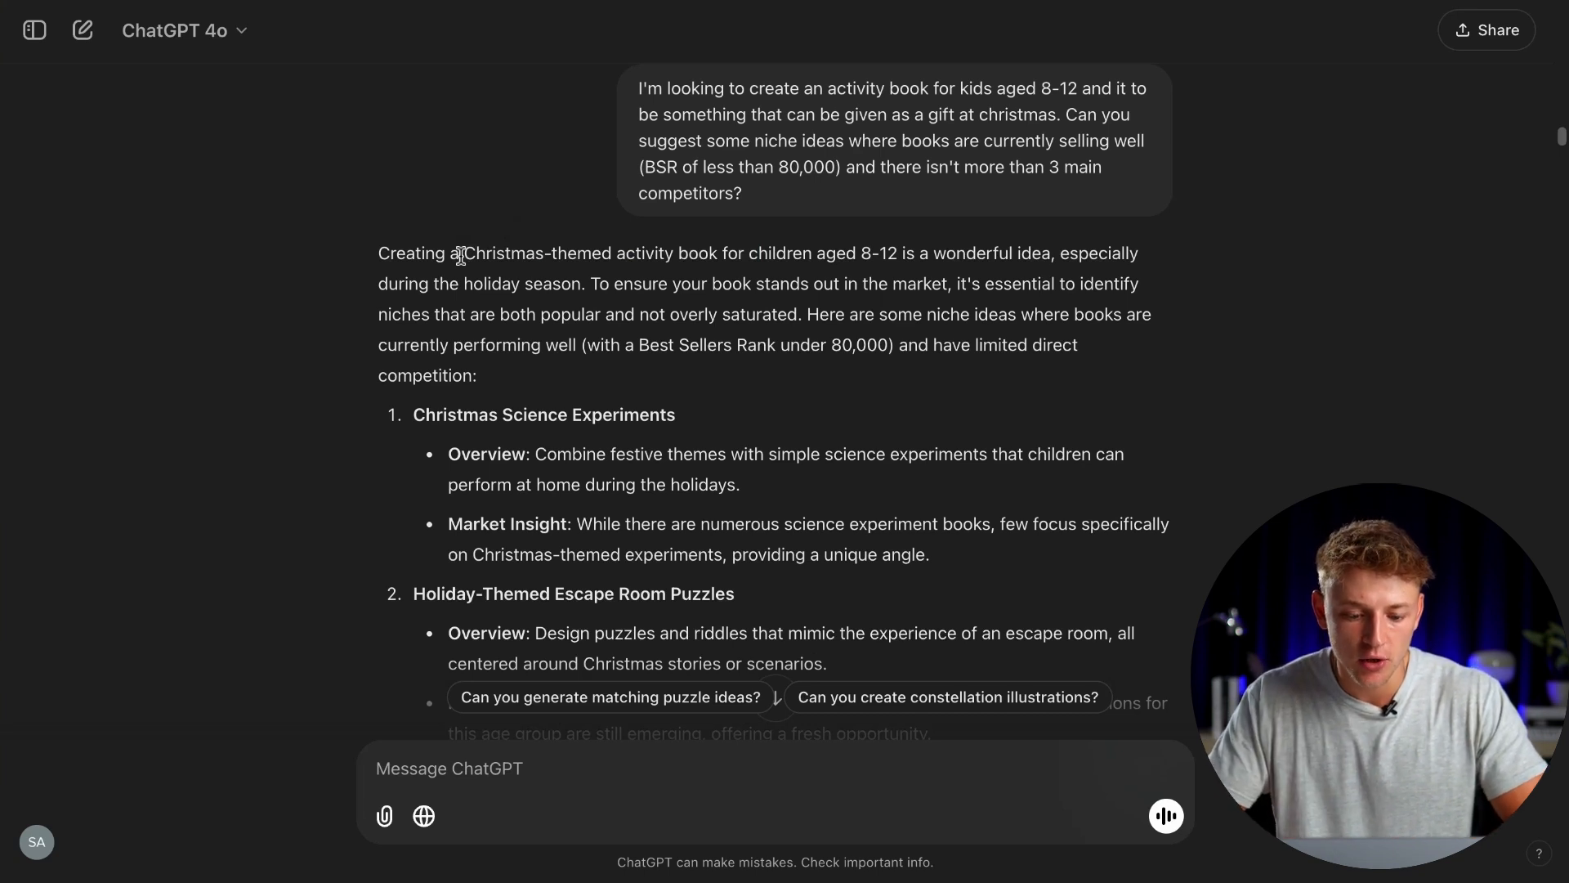
scroll(824, 393, "down", 3)
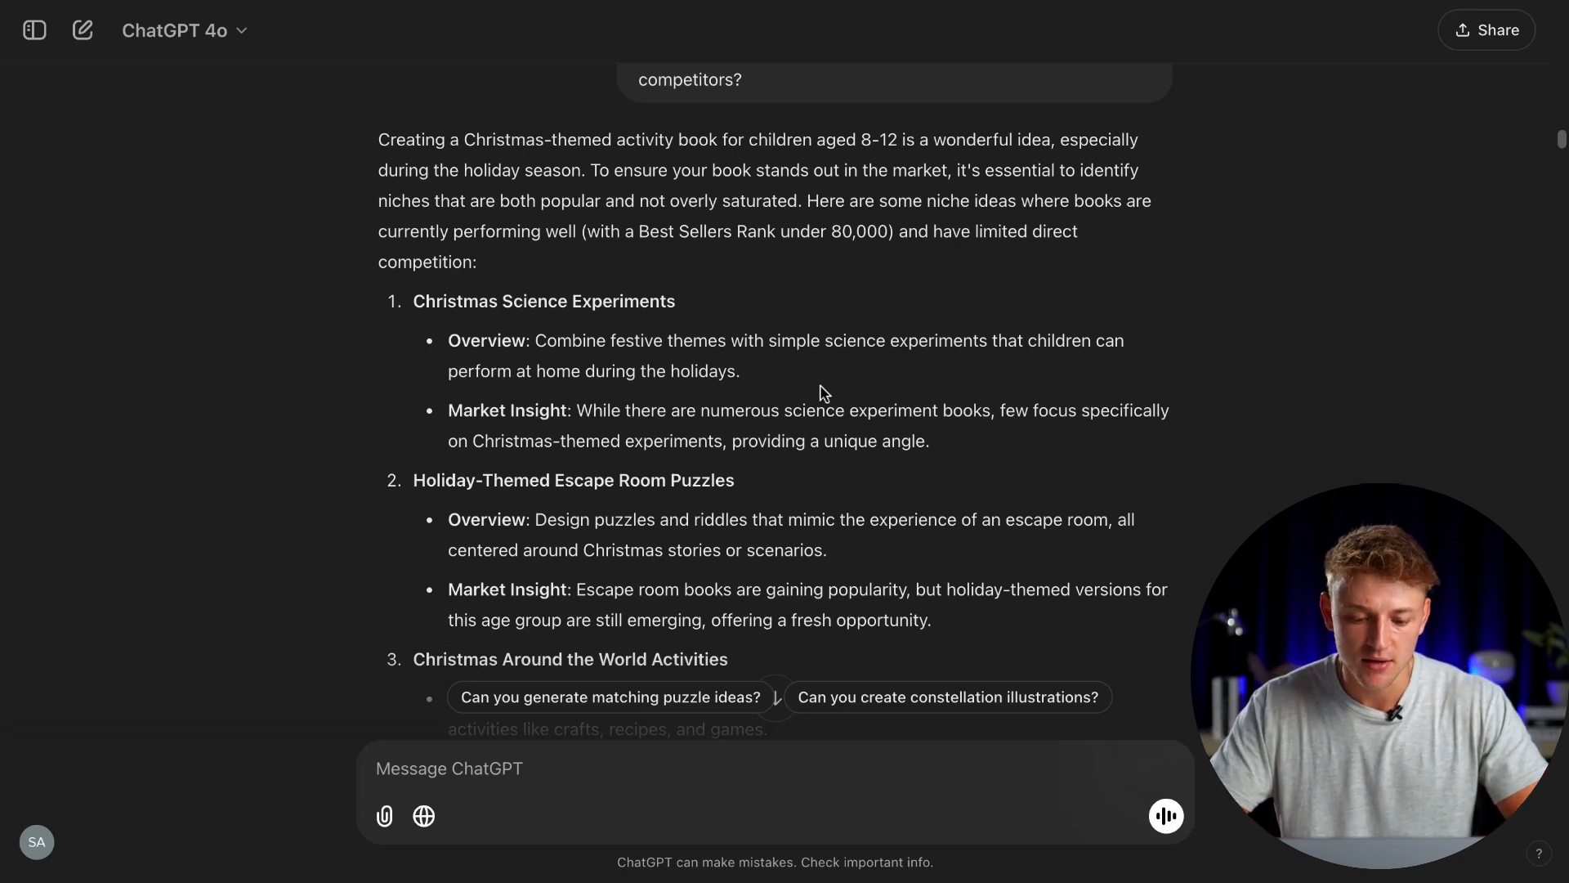
scroll(823, 394, "down", 1)
scroll(652, 378, "down", 15)
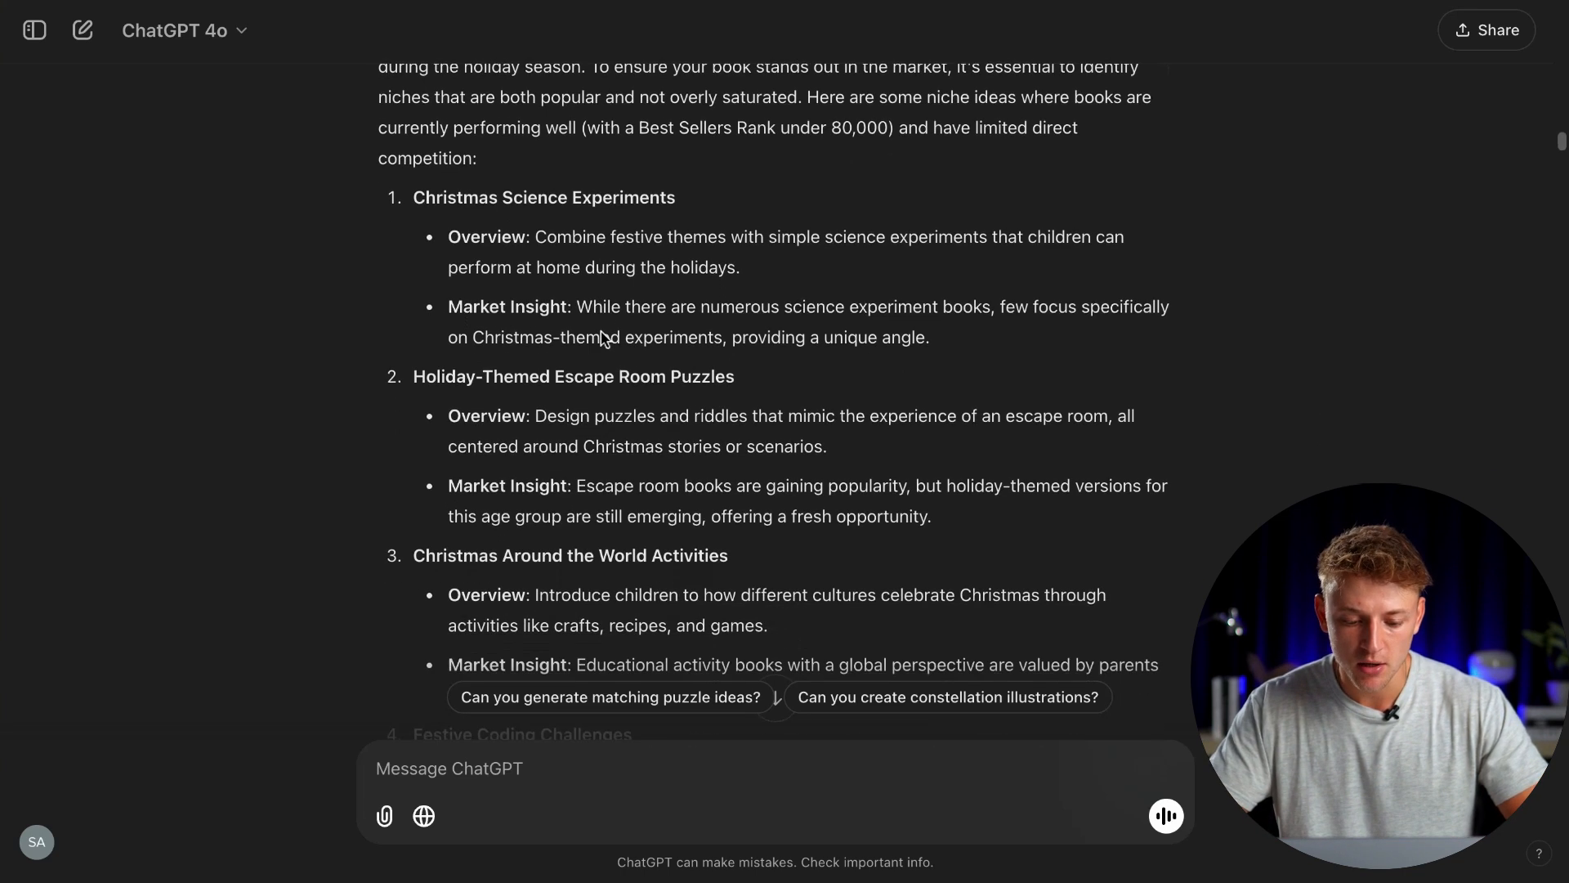
scroll(653, 378, "down", 8)
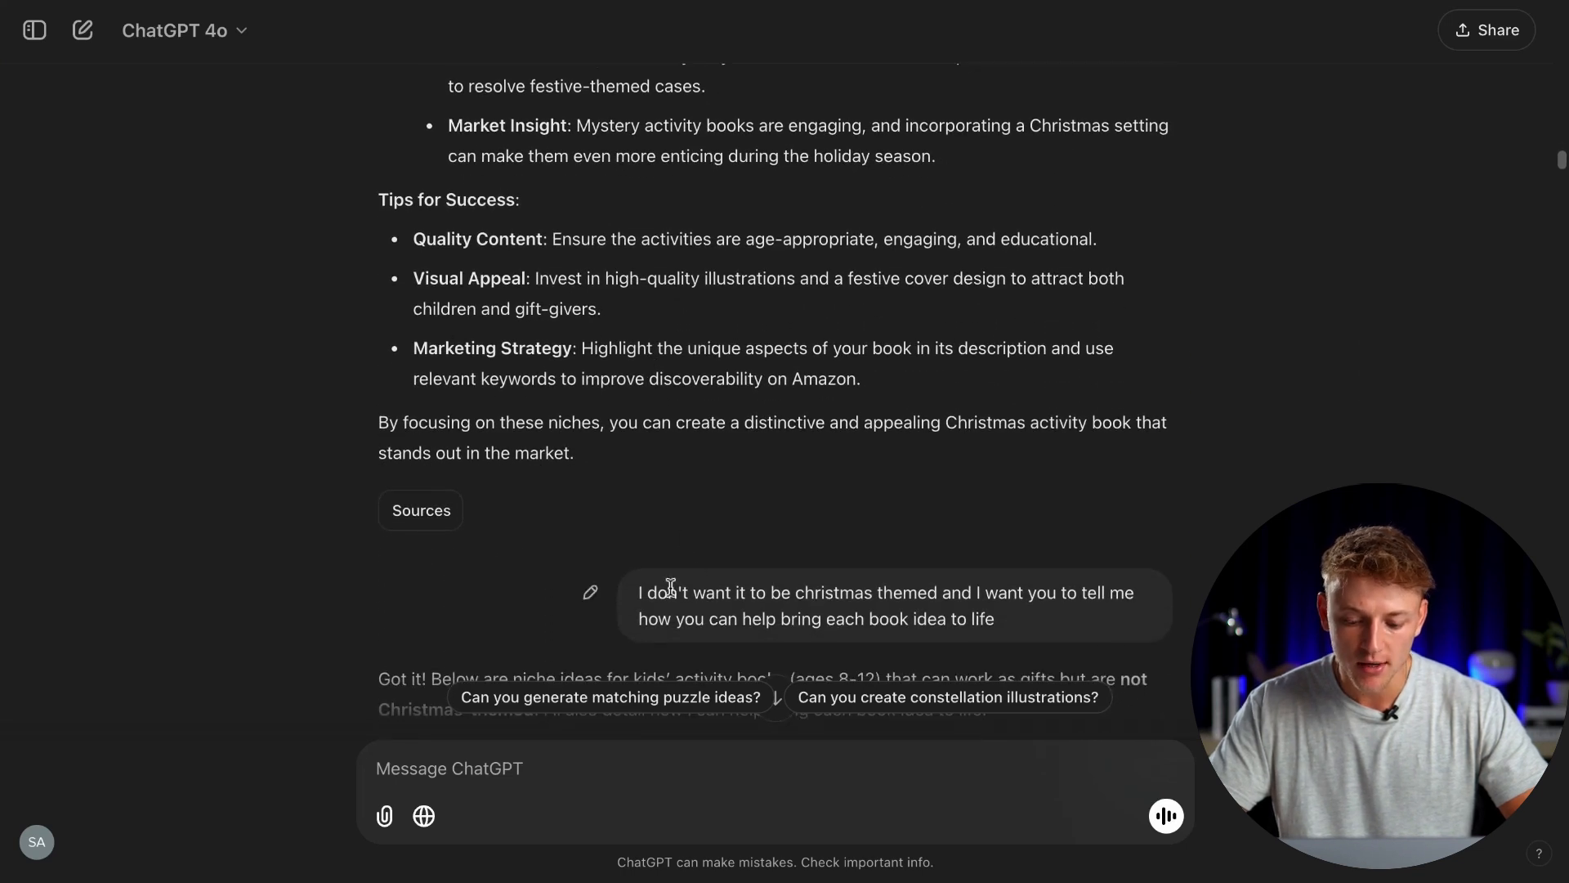
Step: Review the follow-up prompt rejecting the Christmas theme and read the first niche ideas in ChatGPT's revised answer
scroll(1022, 613, "down", 1)
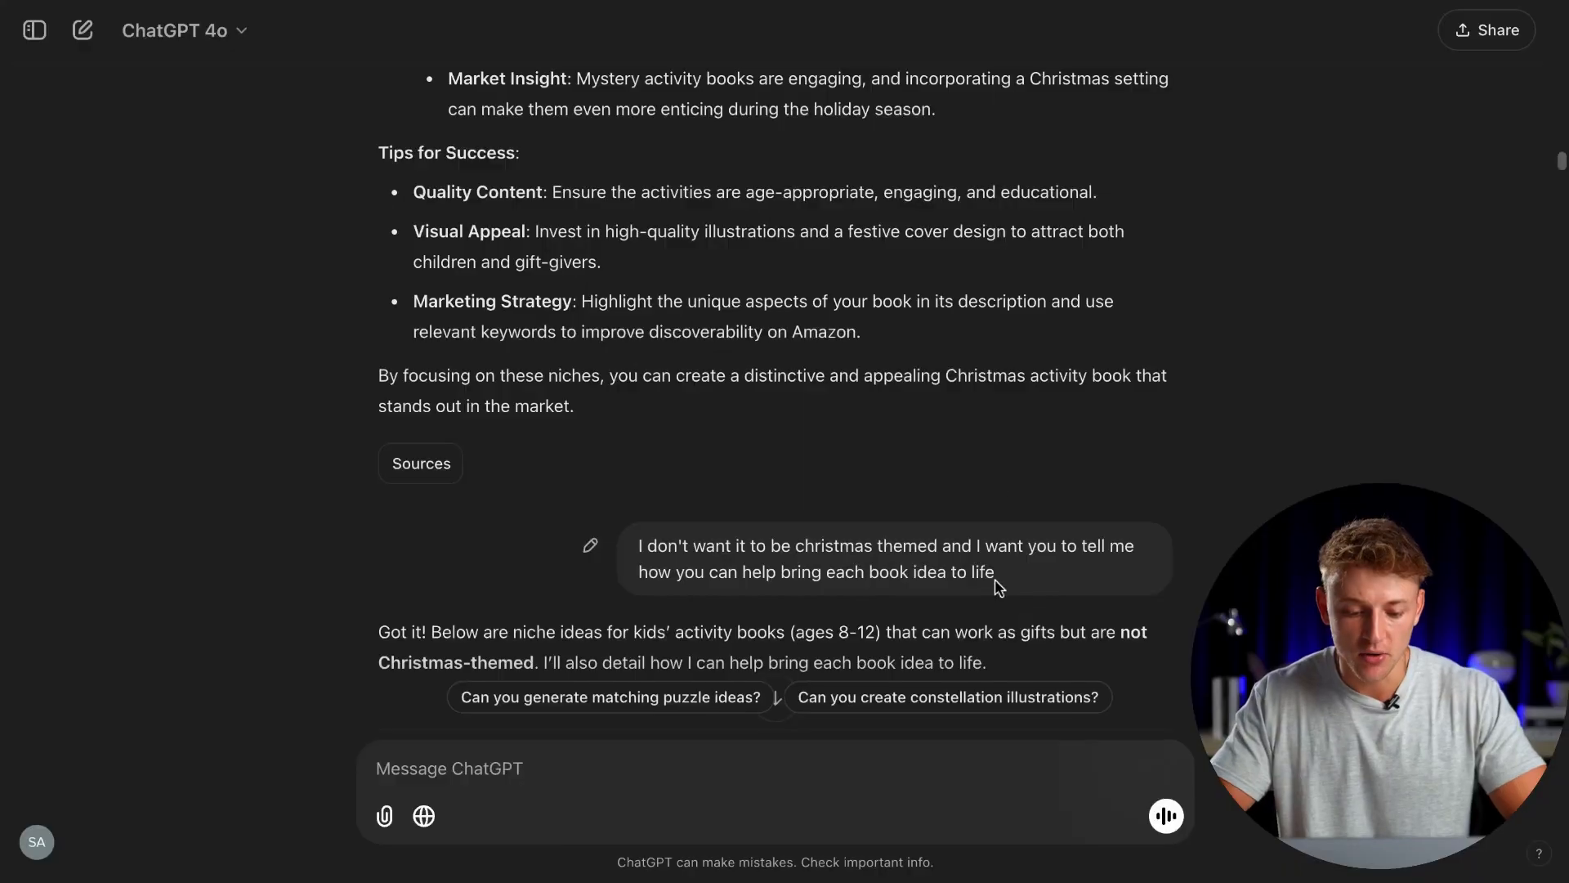
scroll(993, 523, "down", 2)
left_click_drag(435, 556, 666, 557)
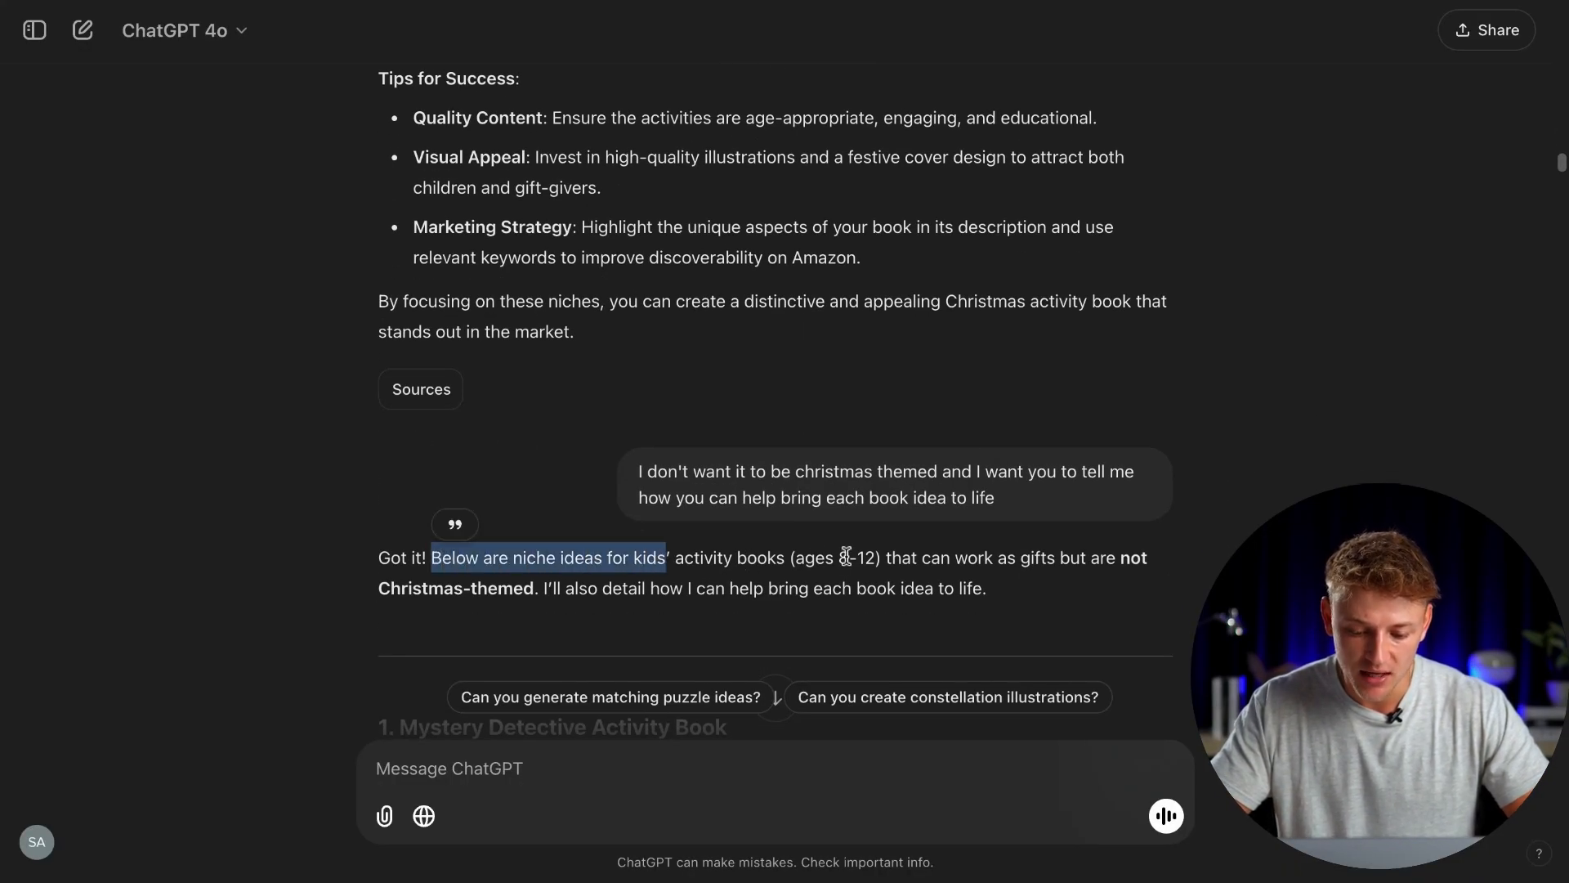
scroll(1062, 527, "down", 2)
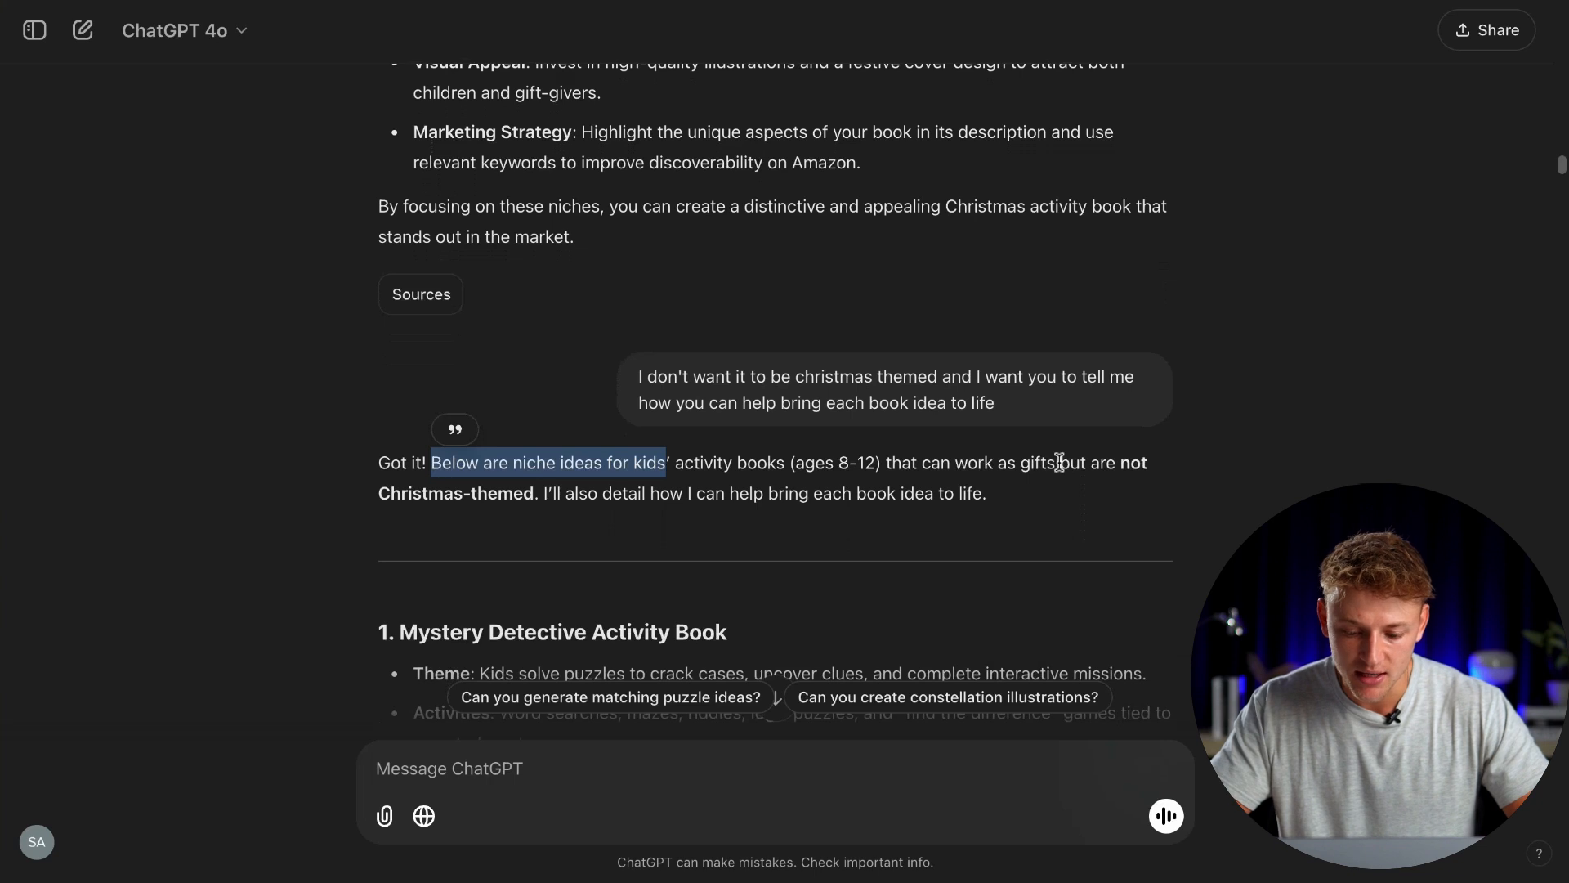
left_click_drag(379, 485, 518, 487)
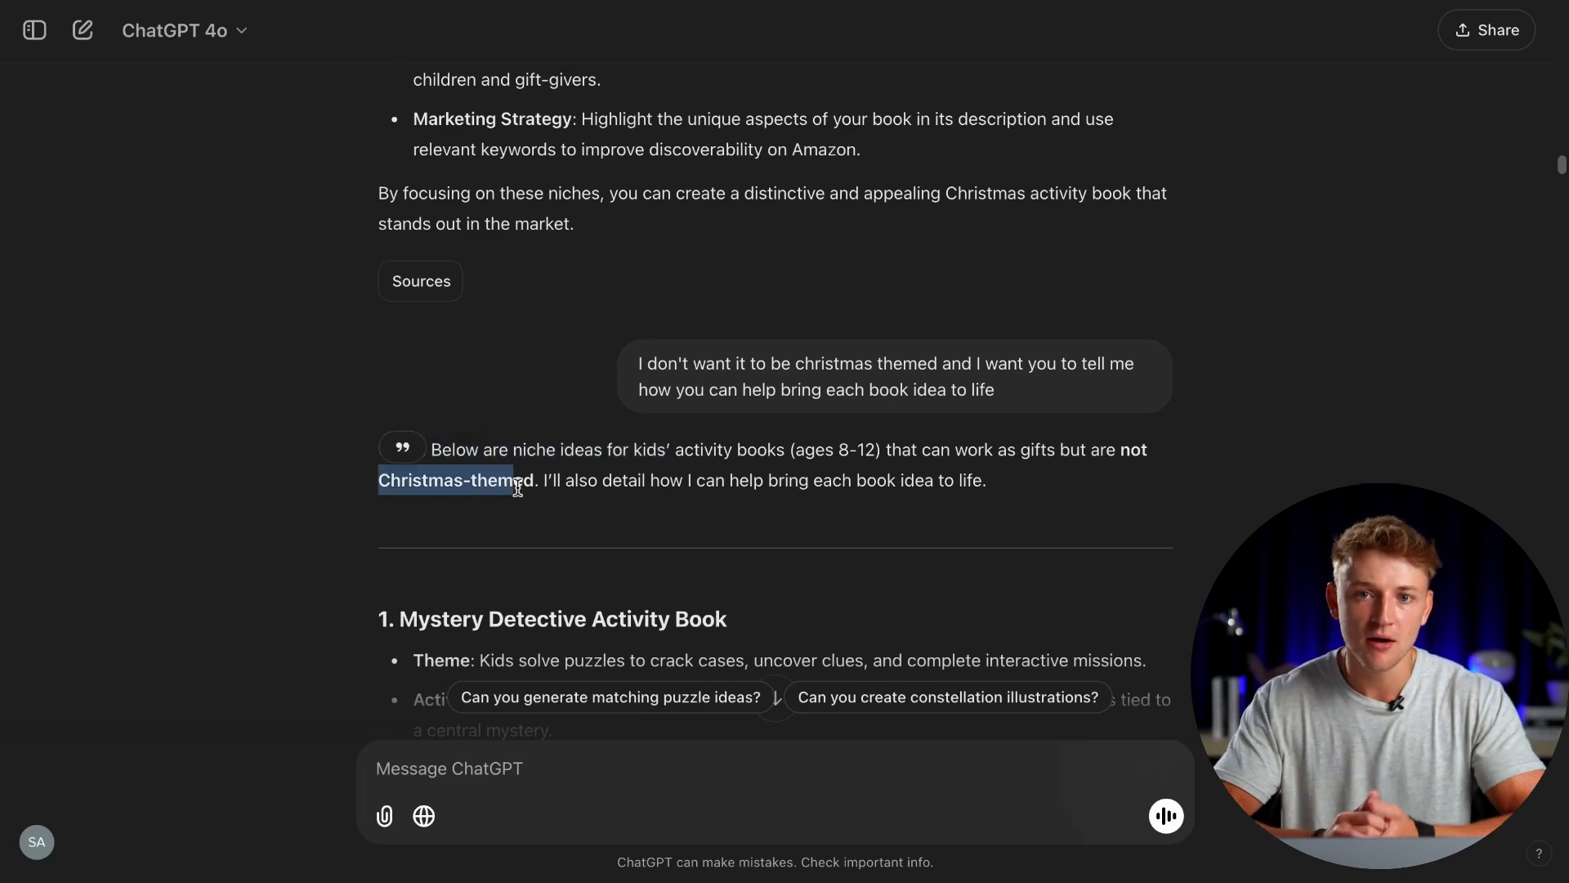
left_click(871, 448)
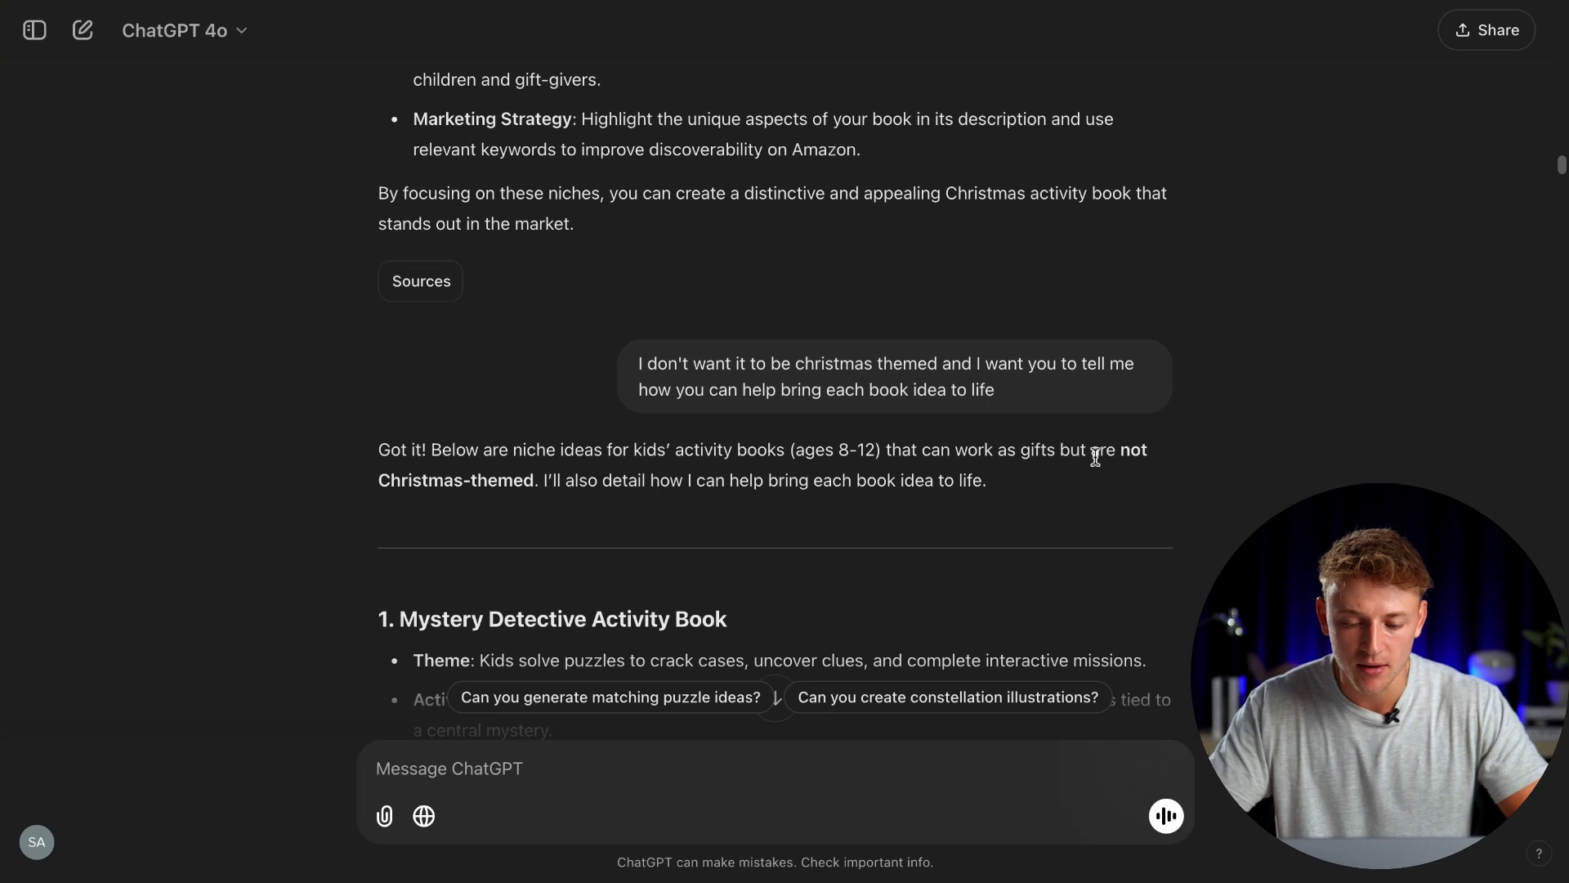
scroll(1096, 458, "down", 1)
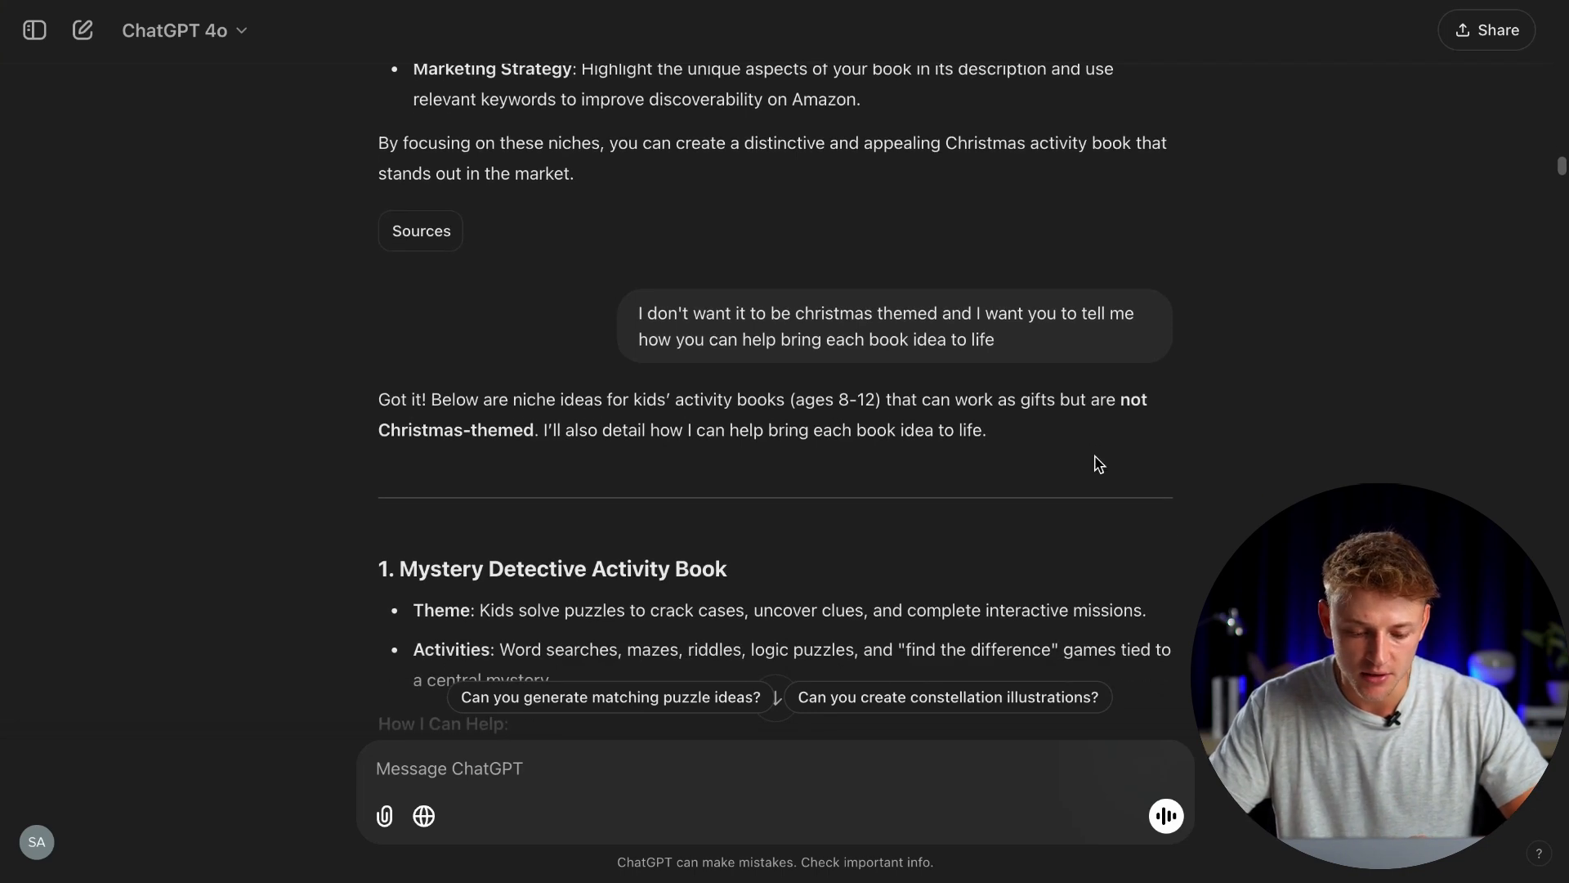
scroll(1096, 459, "down", 5)
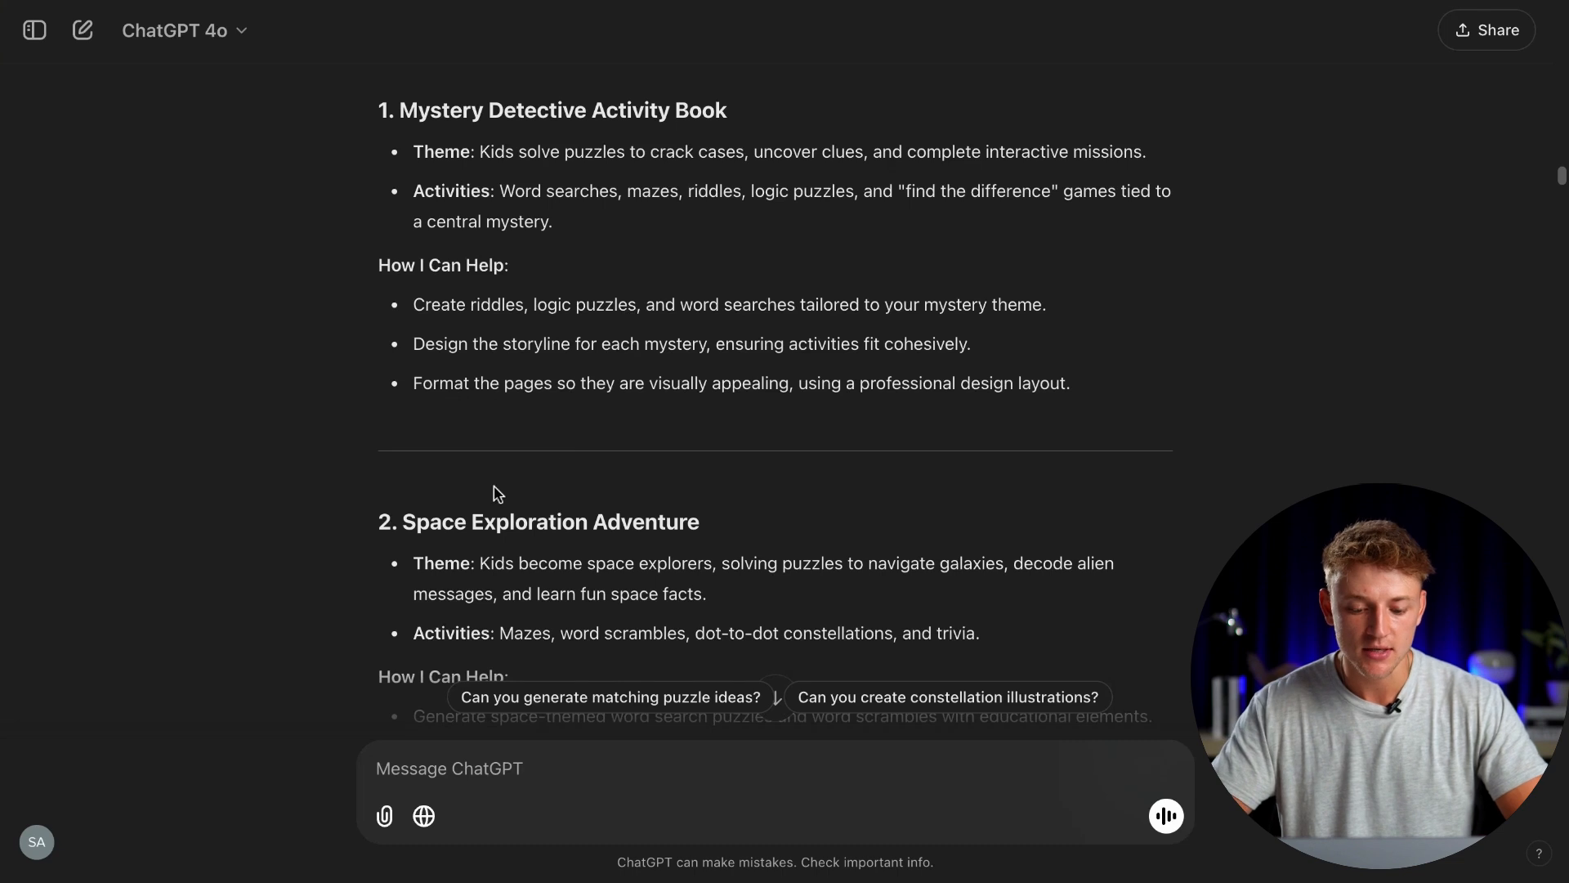
Step: Skim ChatGPT's niche ideas from Space Exploration Adventure to Mythical Creatures Activity Book and return to the space idea
scroll(441, 527, "down", 6)
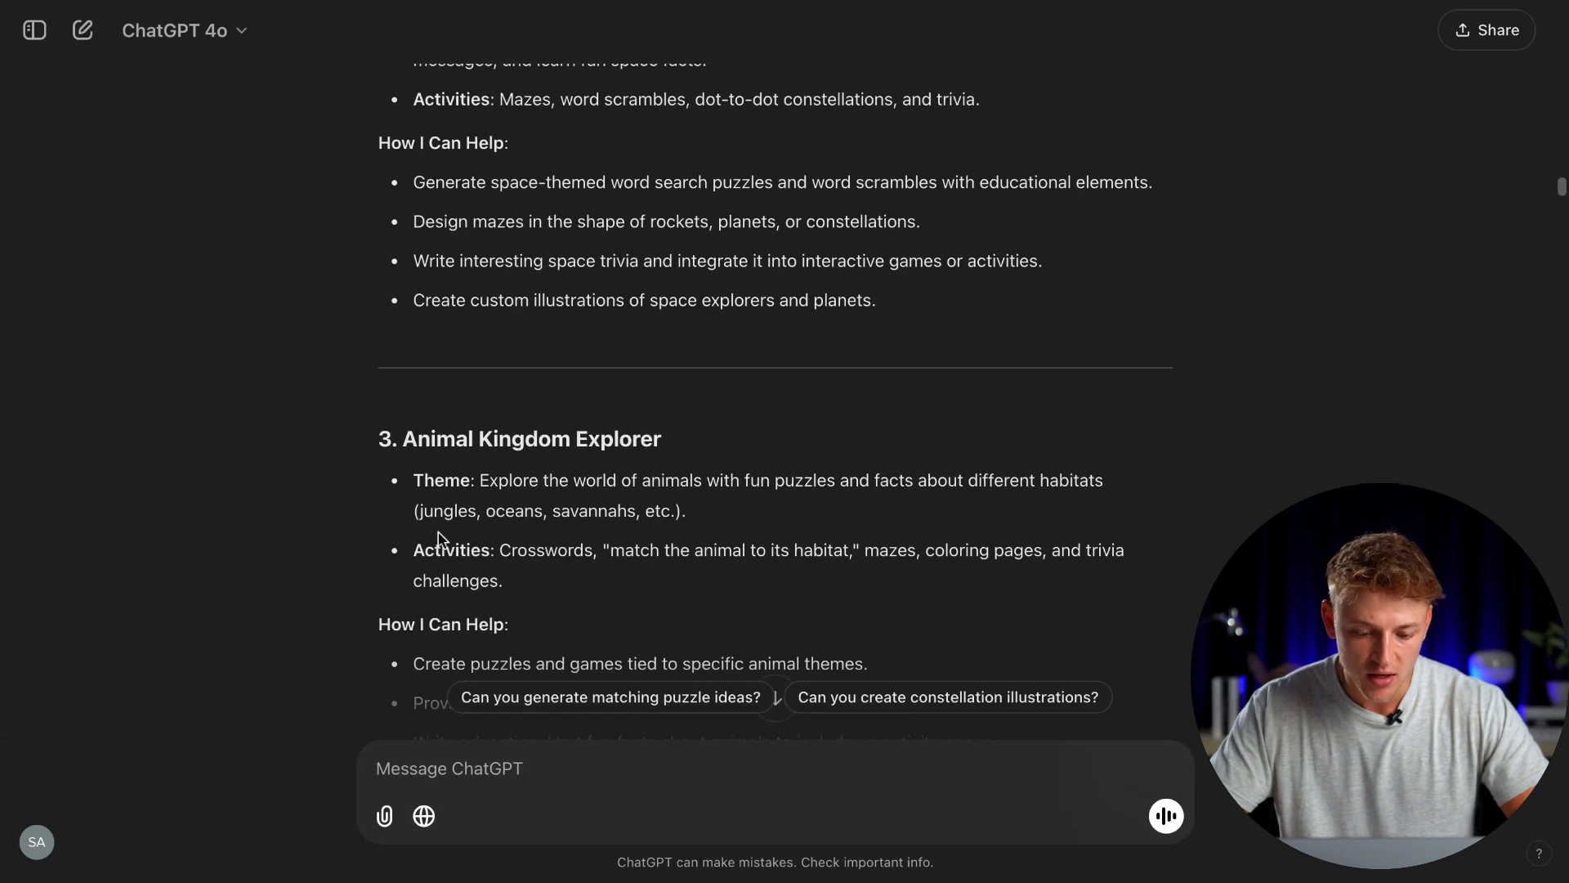
scroll(441, 467, "down", 8)
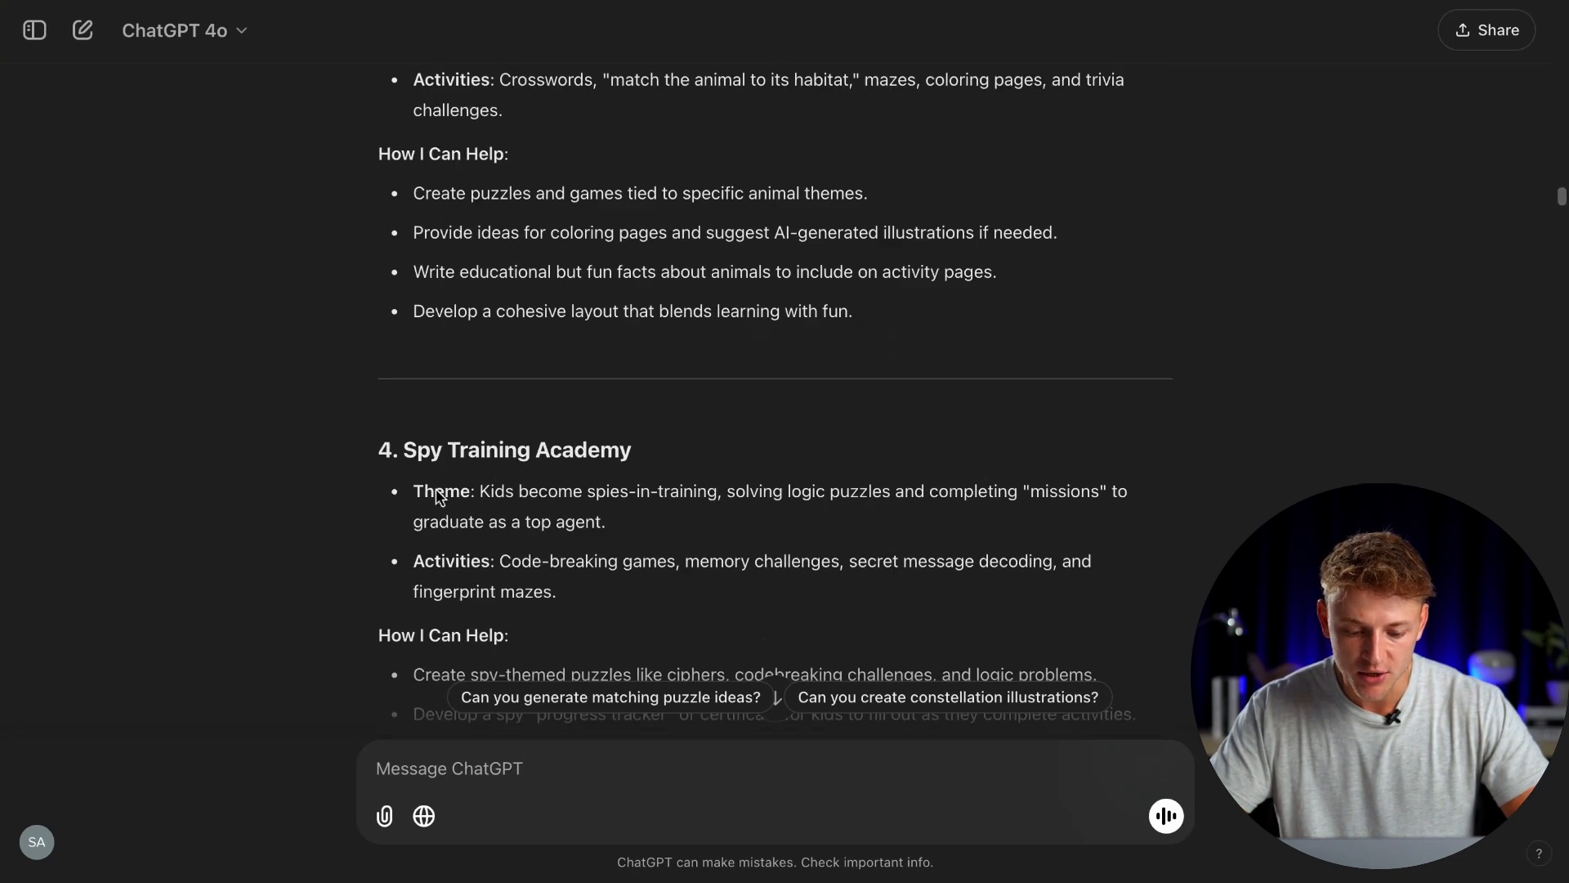
scroll(436, 493, "down", 2)
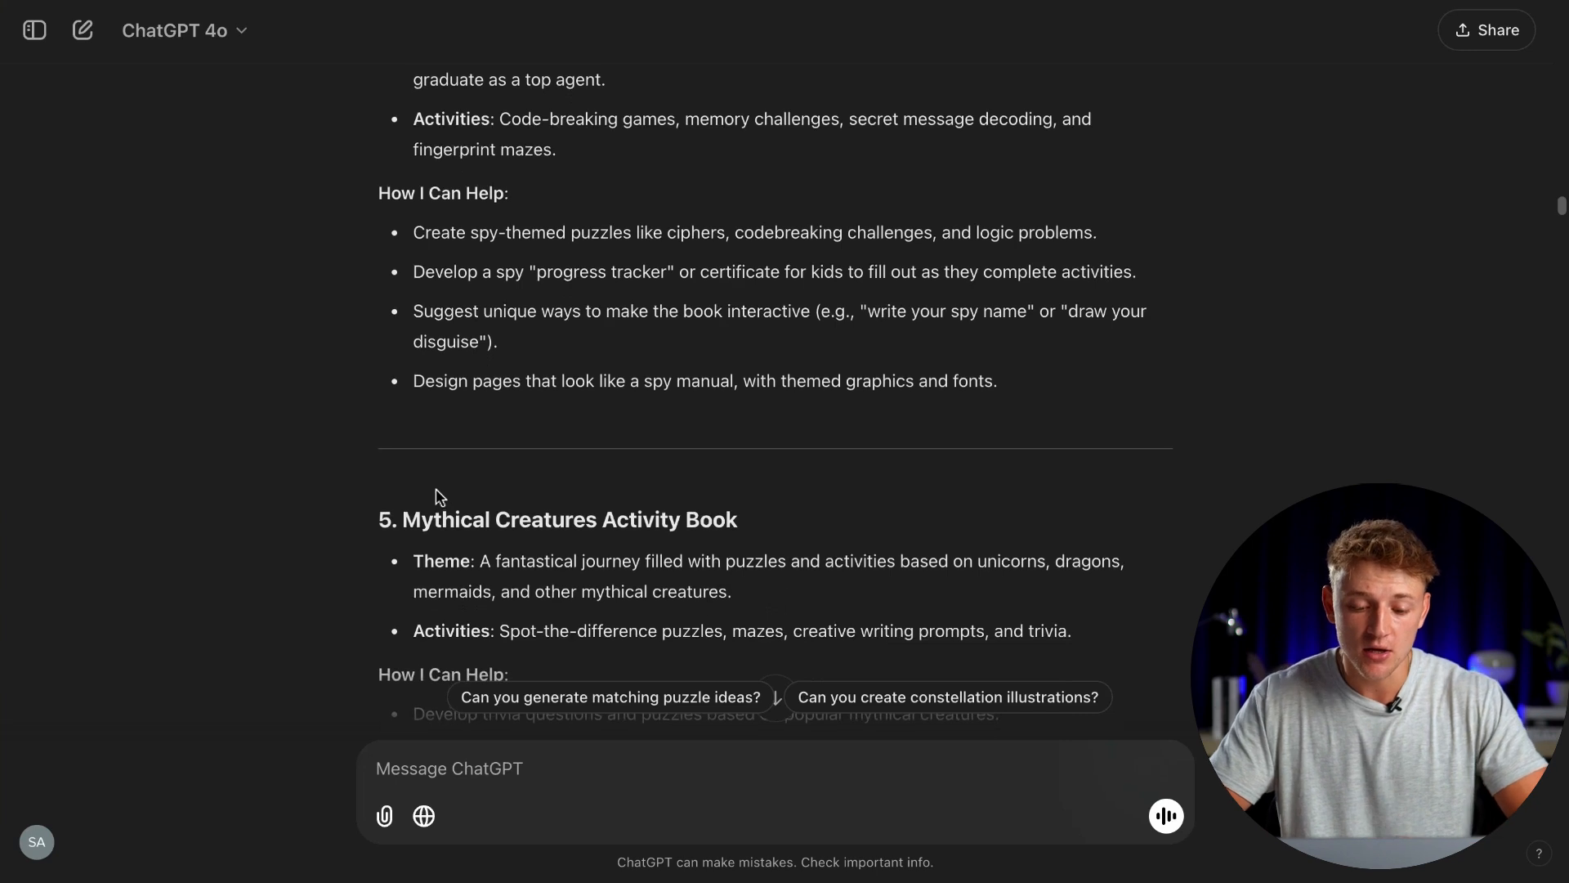
scroll(435, 496, "up", 7)
scroll(435, 495, "up", 6)
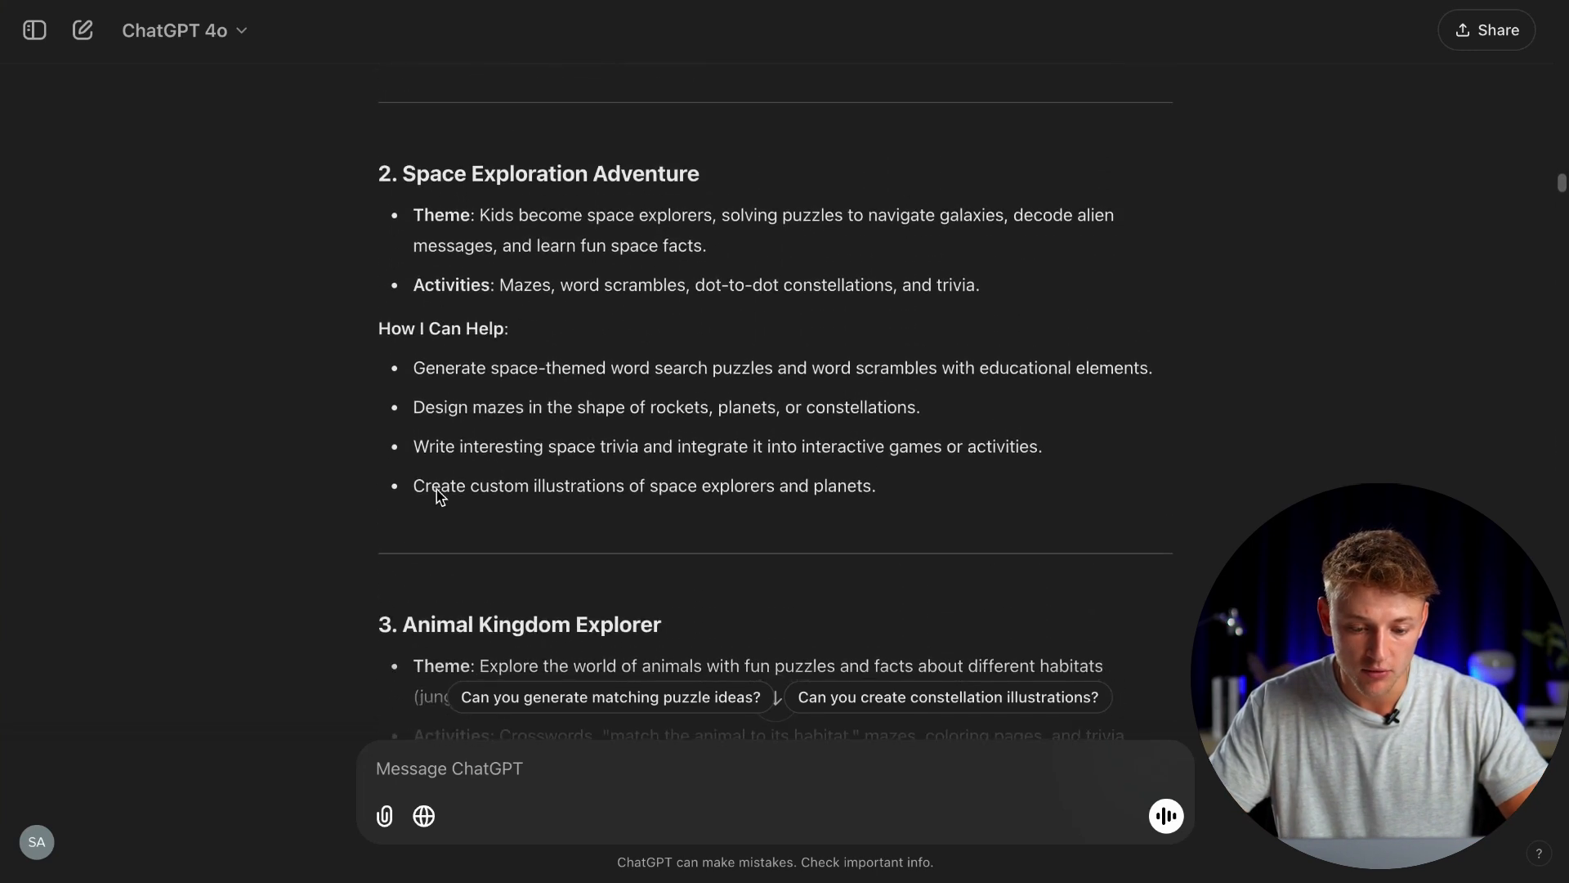
Step: Read the theme and activities of the Space Exploration Adventure idea, marking its title and key phrases
scroll(436, 491, "up", 1)
left_click_drag(708, 259, 402, 258)
left_click(569, 306)
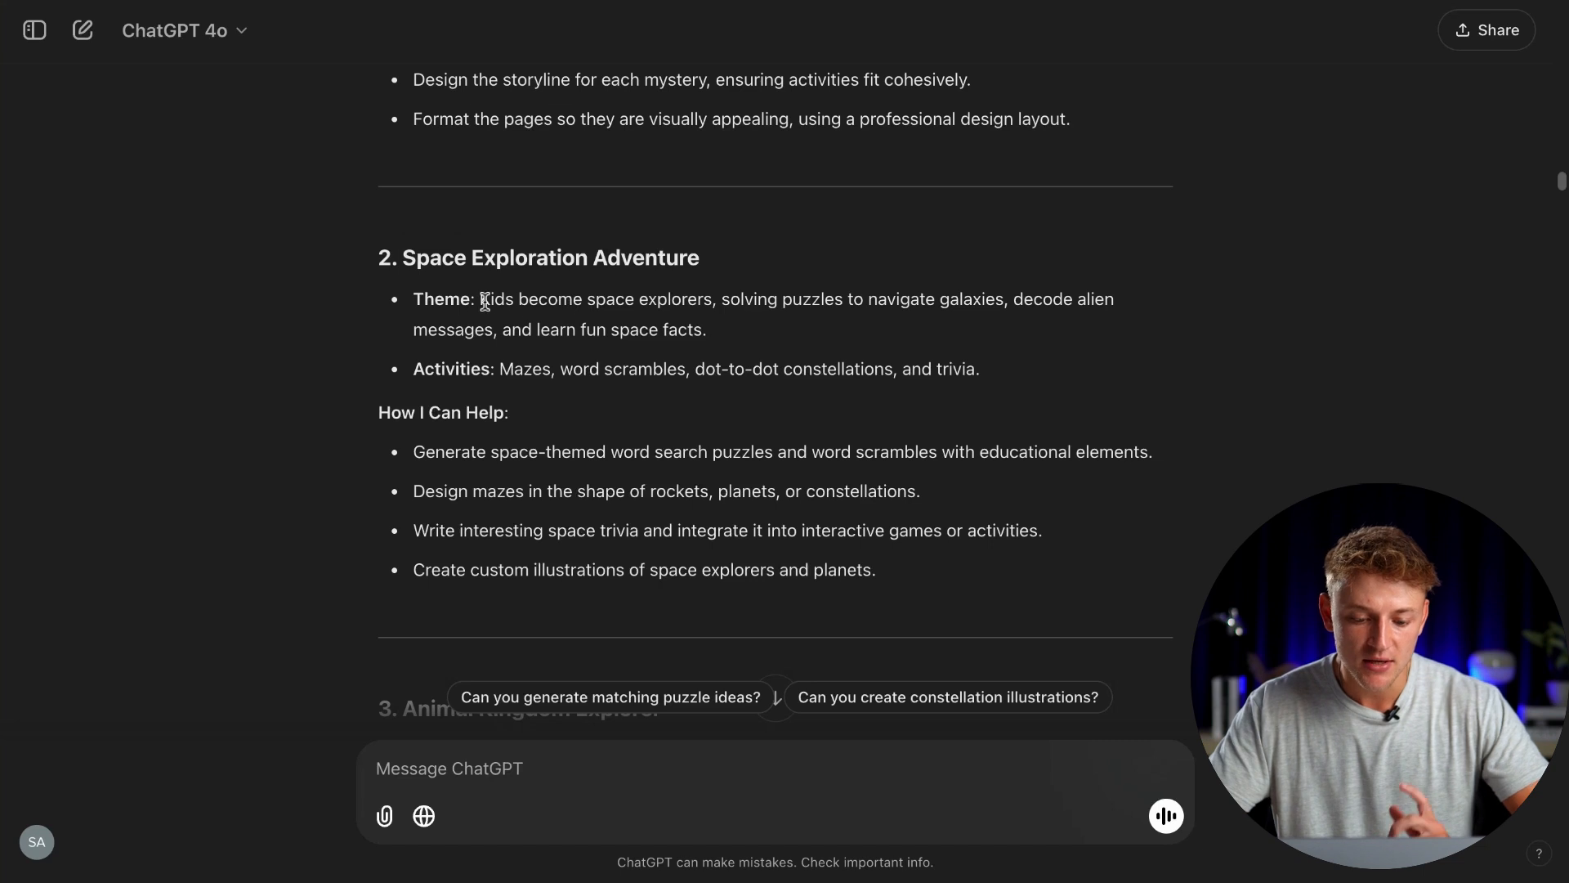
left_click_drag(500, 372, 625, 370)
left_click_drag(728, 372, 781, 372)
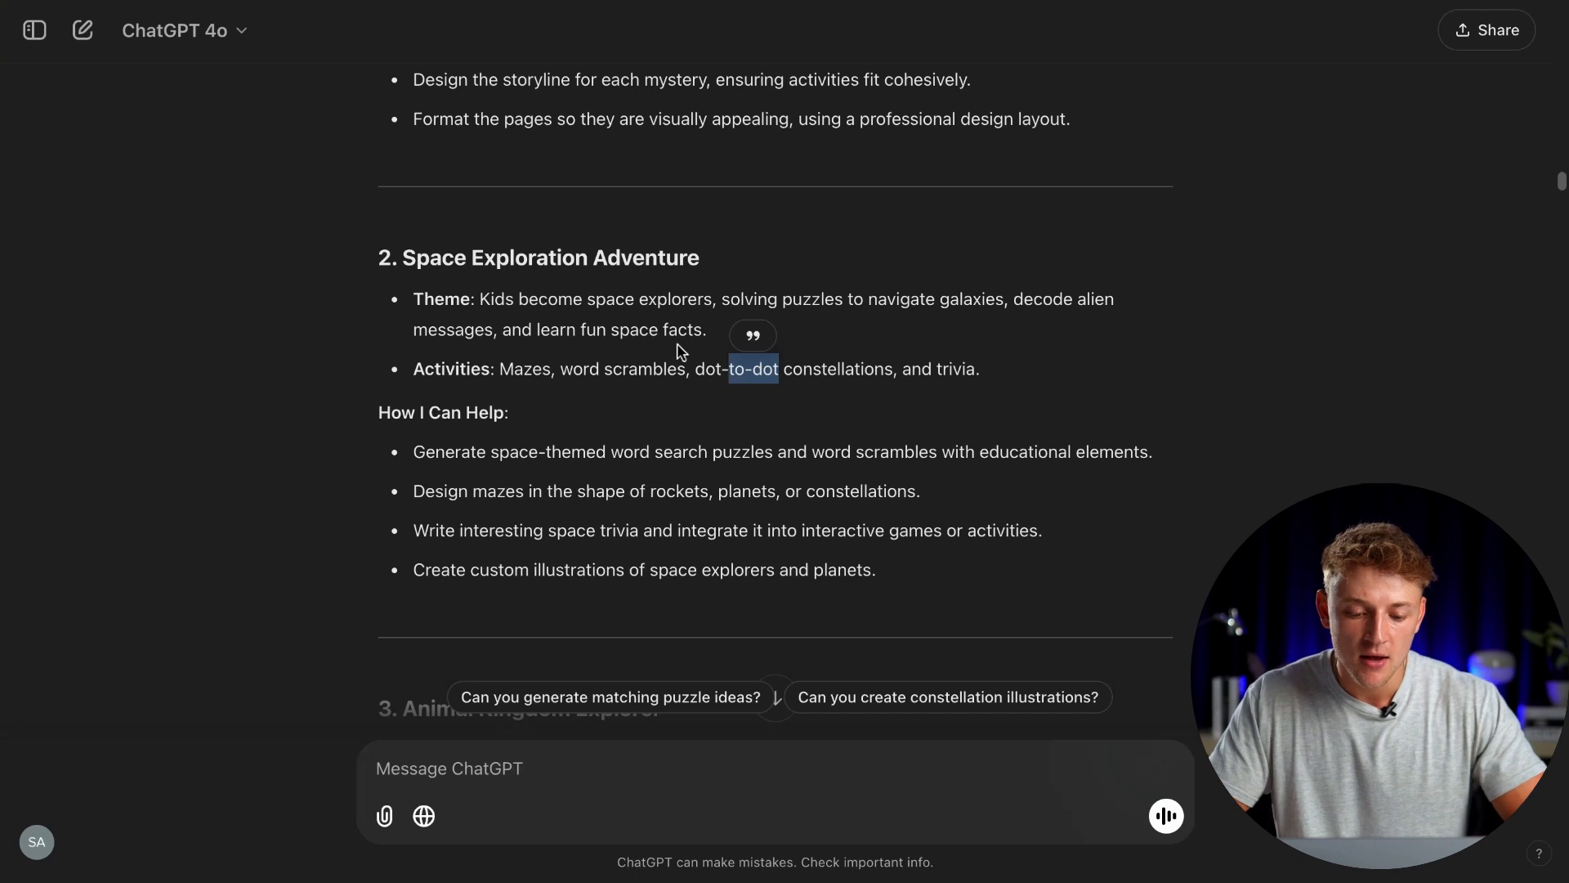
left_click_drag(491, 298, 697, 299)
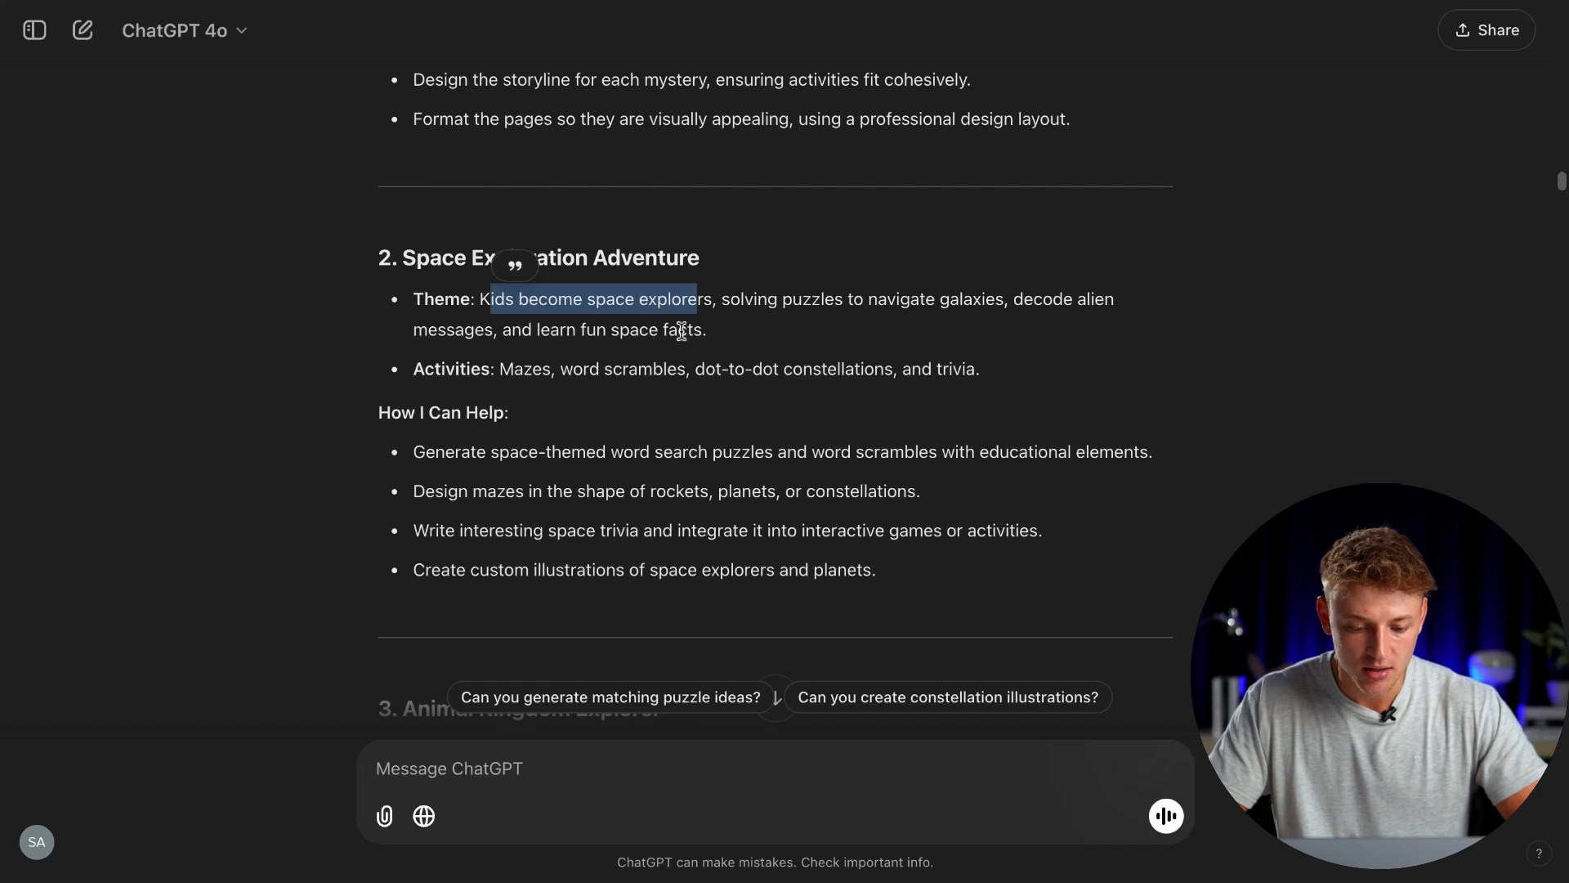
Step: Examine the "How I Can Help" points of the Space Exploration Adventure idea and highlight its title again
scroll(678, 327, "down", 2)
left_click_drag(504, 325, 380, 324)
left_click(623, 366)
left_click_drag(417, 376, 1066, 393)
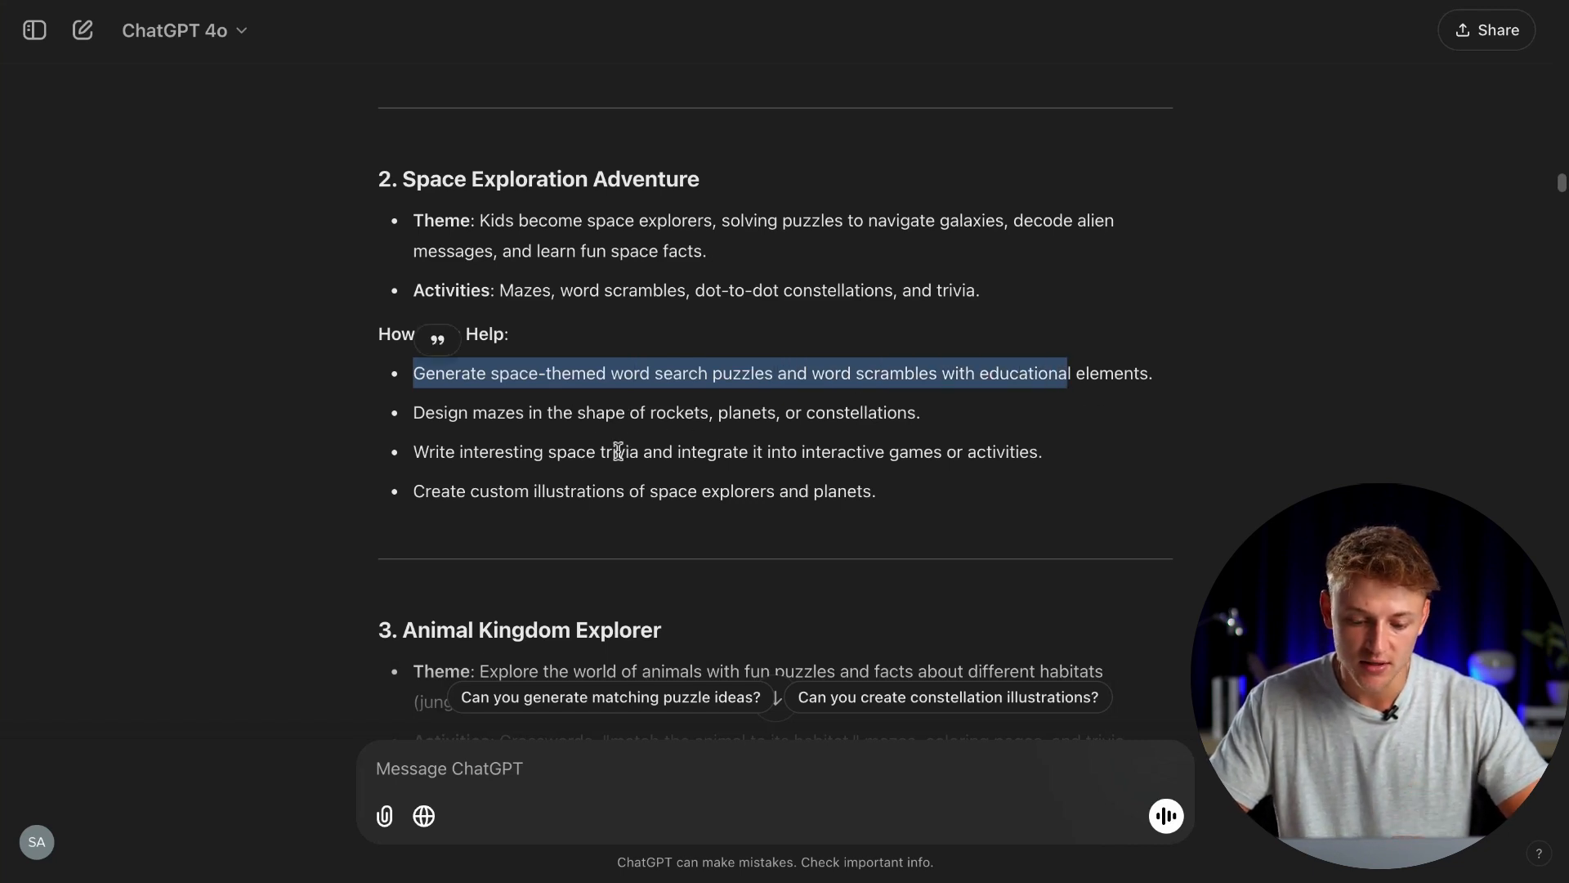
scroll(618, 458, "down", 1)
left_click(618, 480)
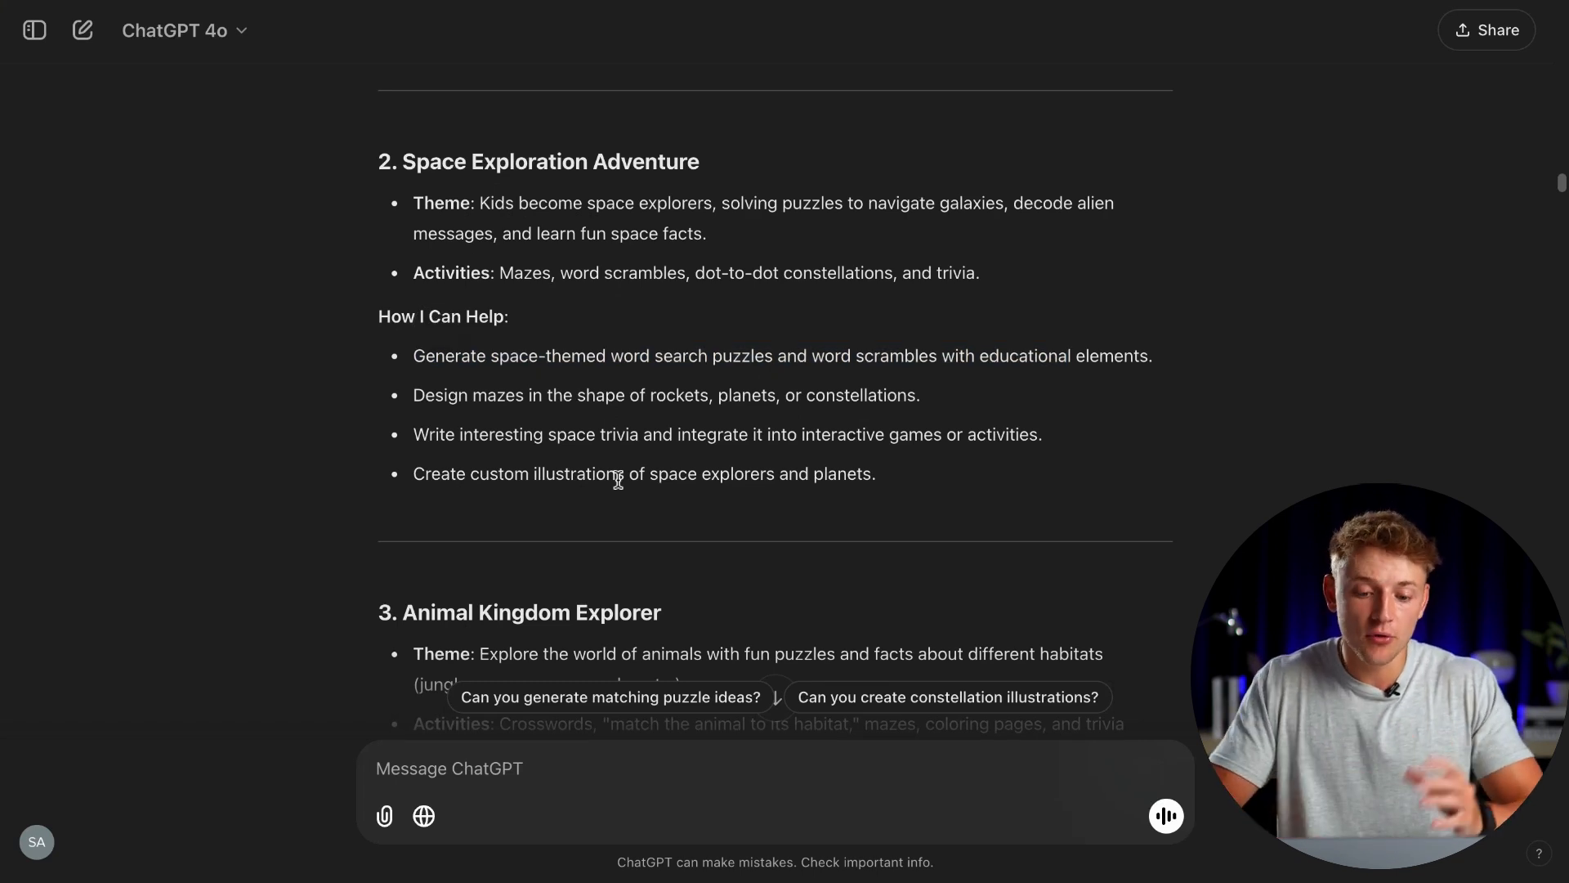
left_click_drag(406, 157, 692, 172)
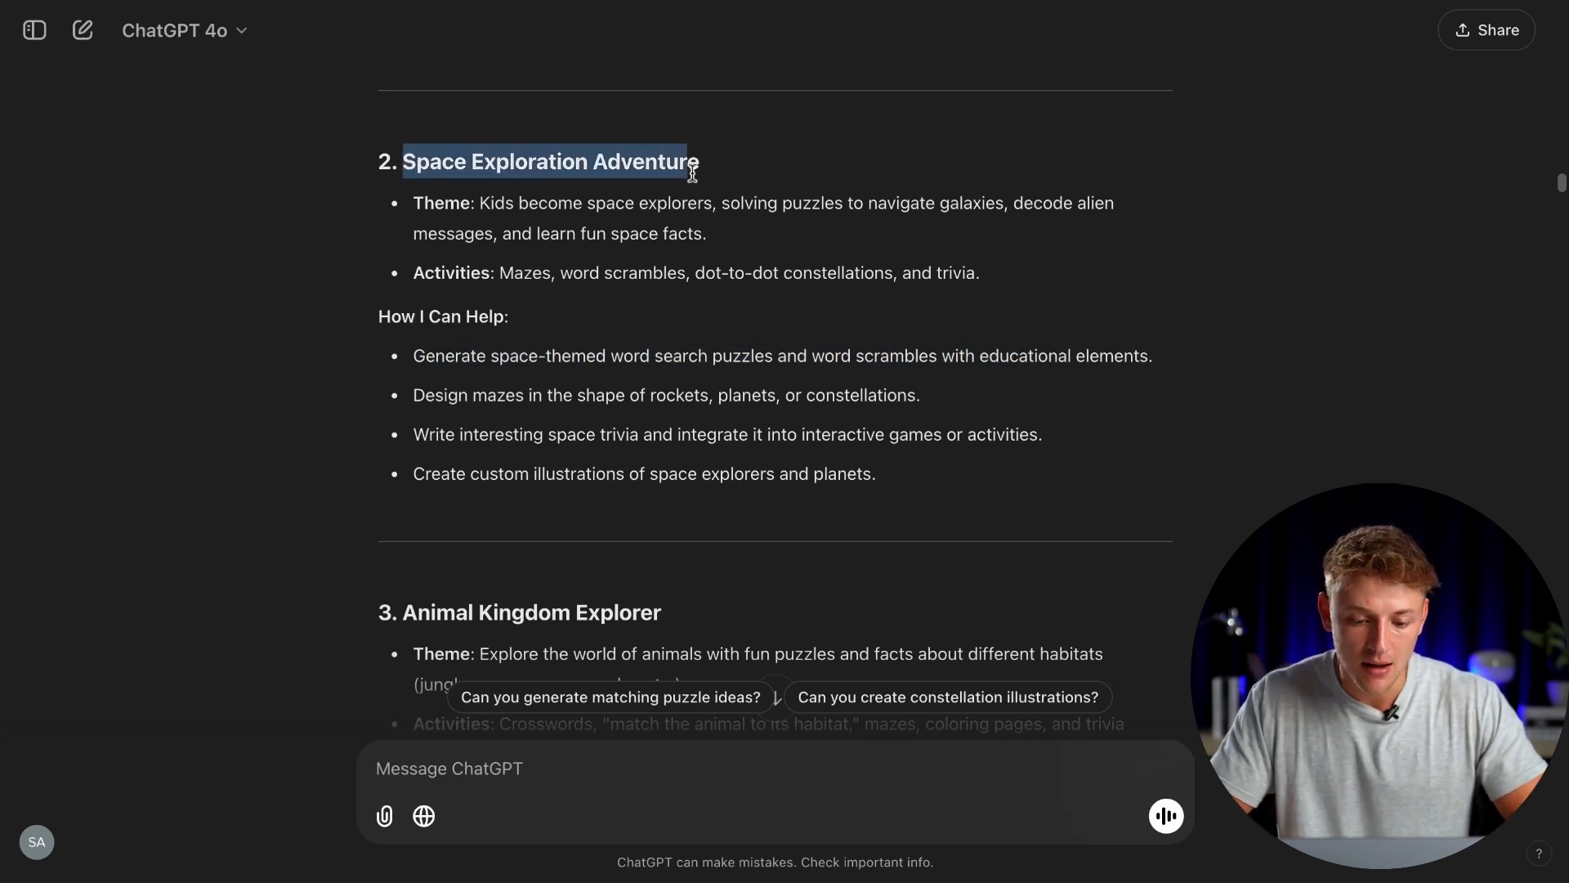
Step: Skim the remaining niche ideas and review the follow-up prompt asking why the space exploration adventure niche is a good idea
scroll(975, 307, "down", 15)
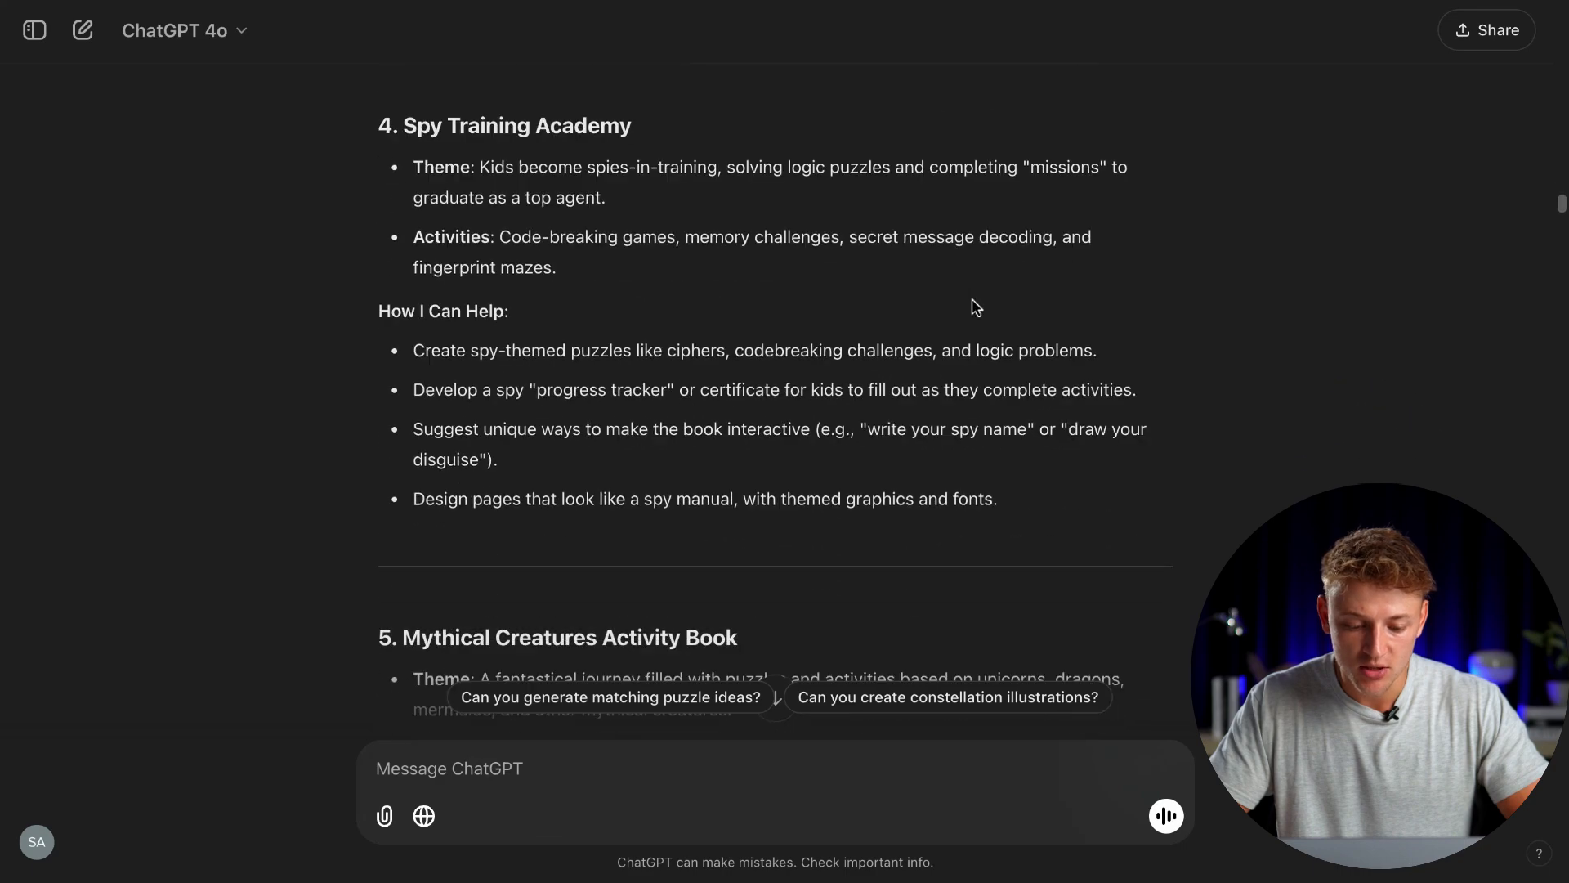
scroll(973, 302, "down", 15)
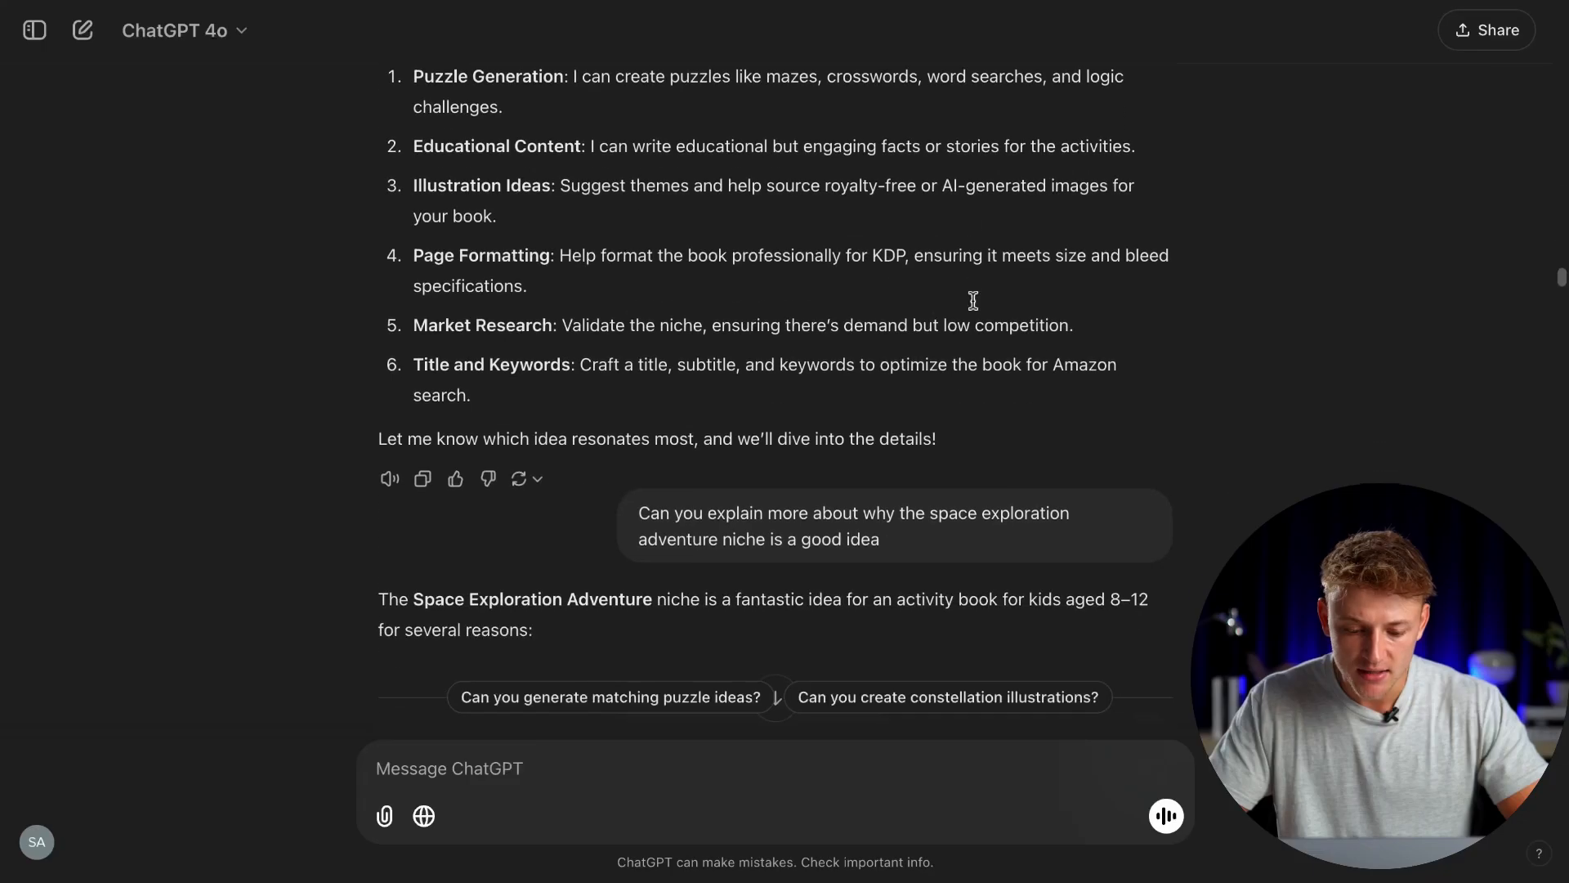
scroll(972, 300, "down", 1)
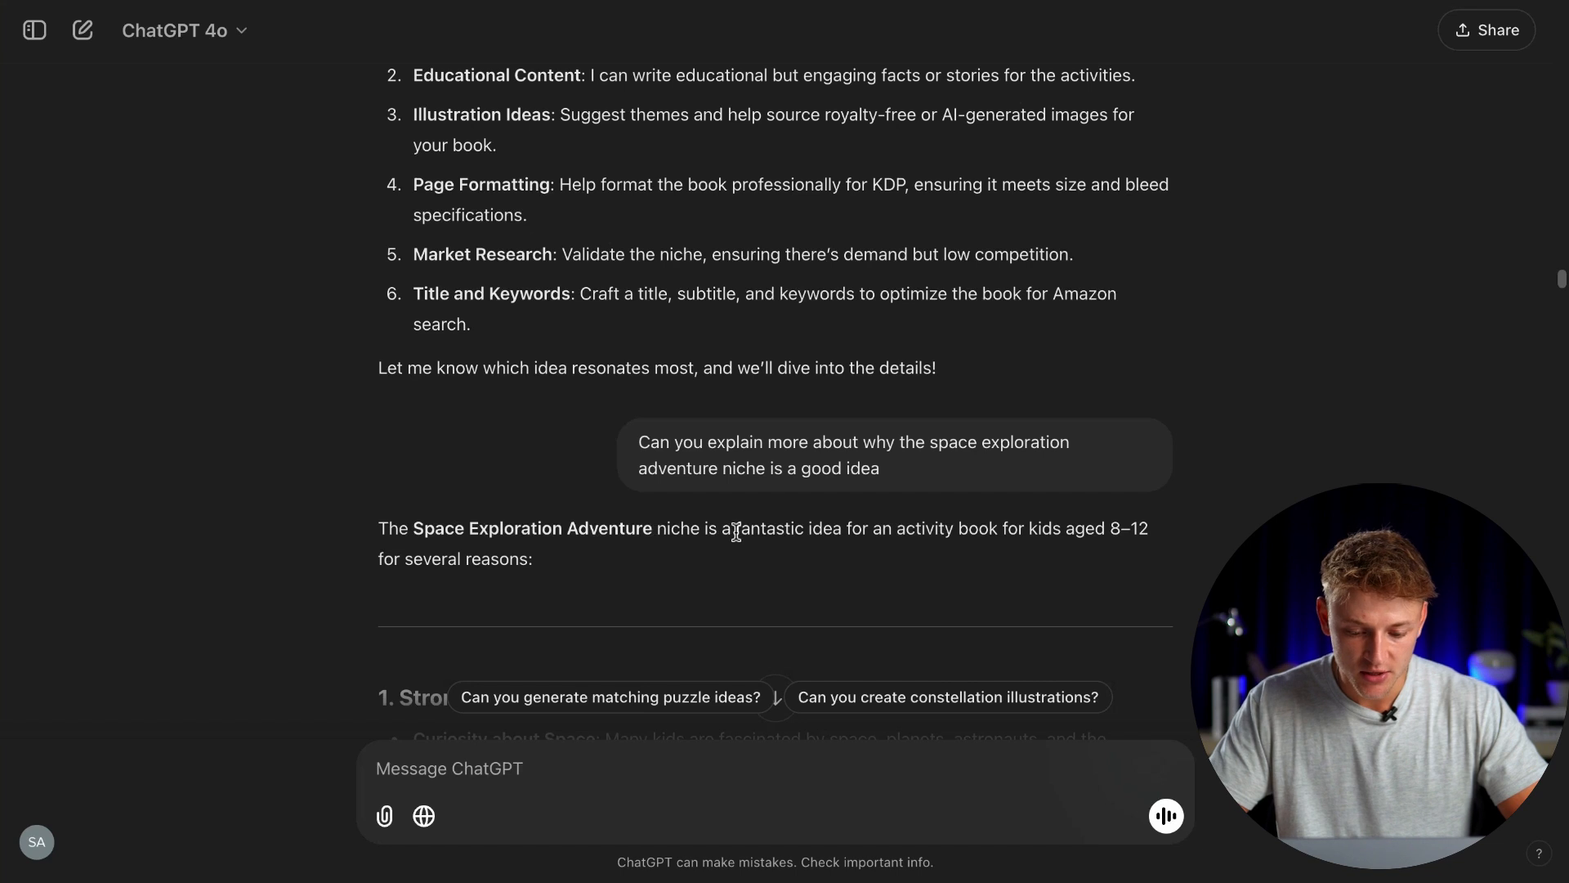
scroll(1192, 542, "down", 1)
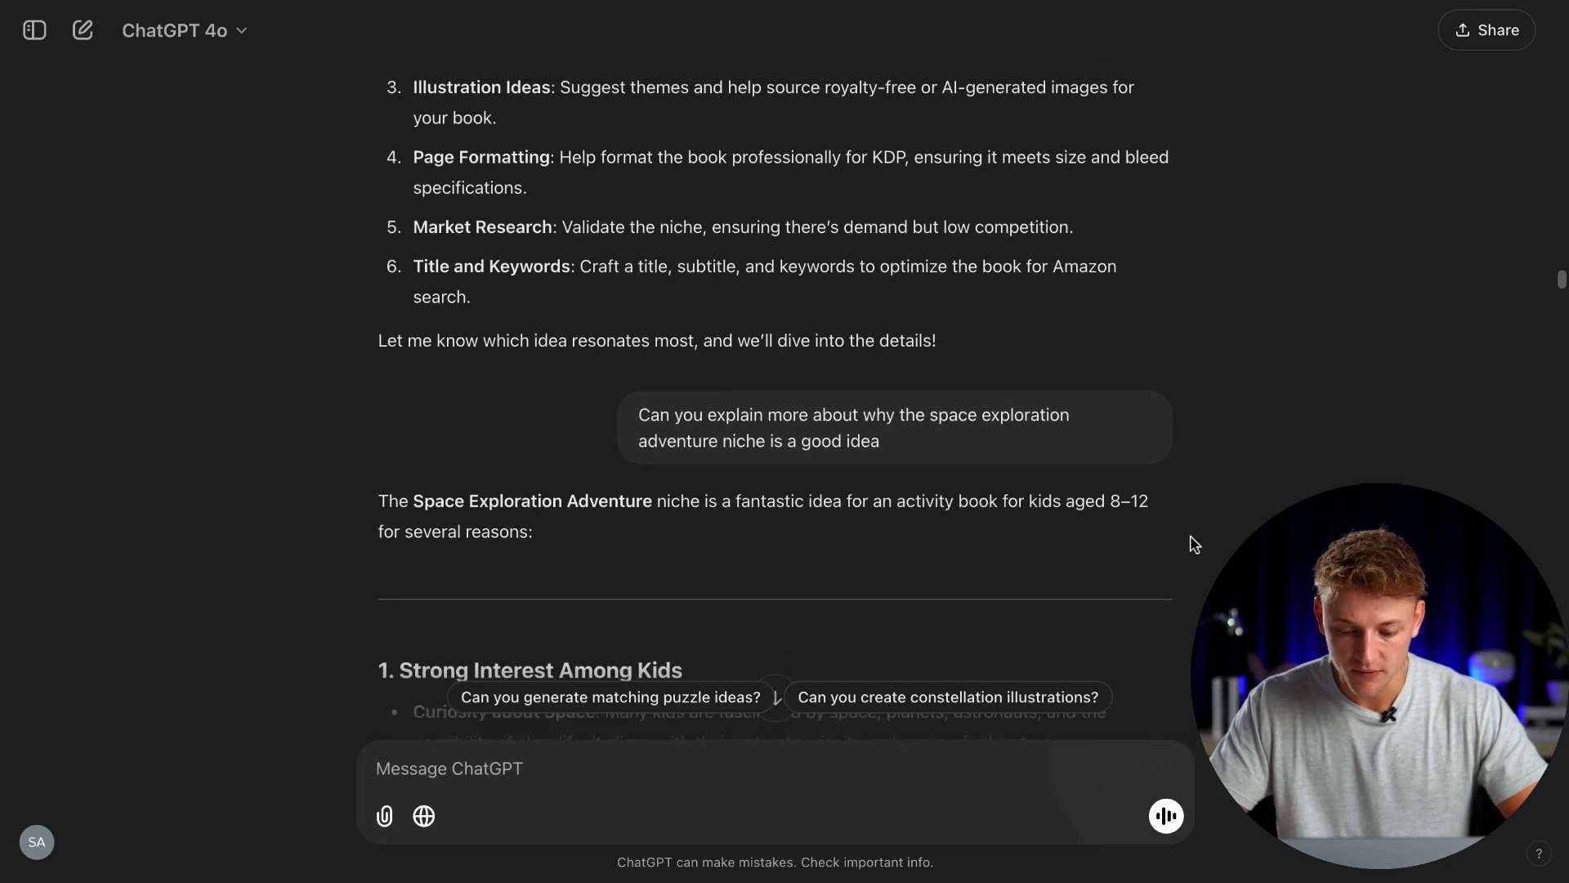
scroll(603, 542, "down", 3)
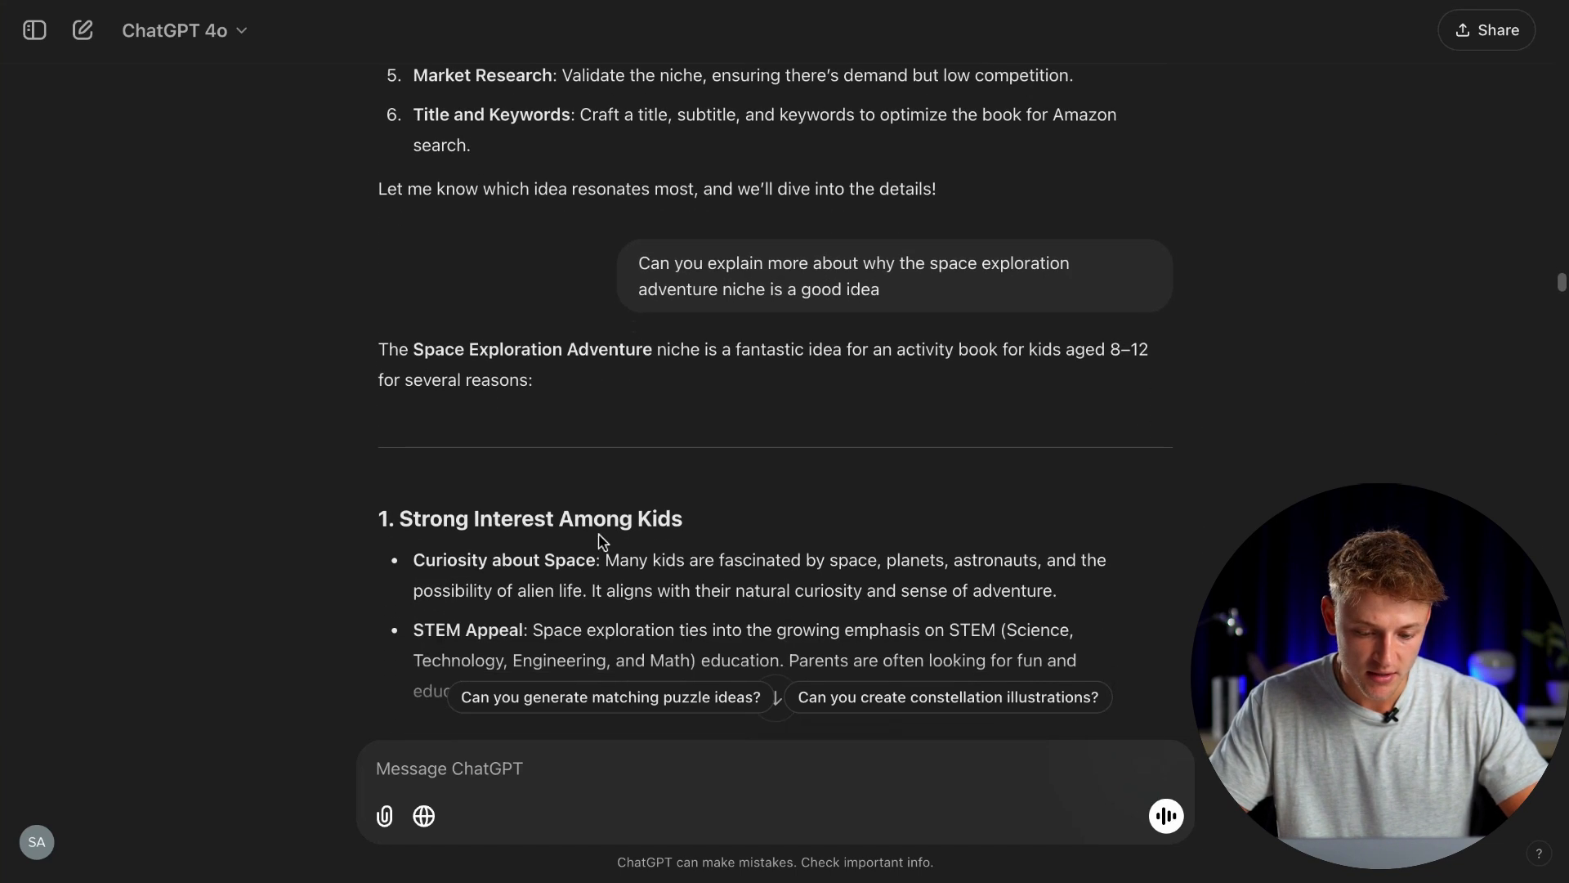
Step: Read the reasons on kids' interest and market demand, highlighting phrases on trending topic, evergreen appeal and gifting potential
scroll(572, 494, "down", 4)
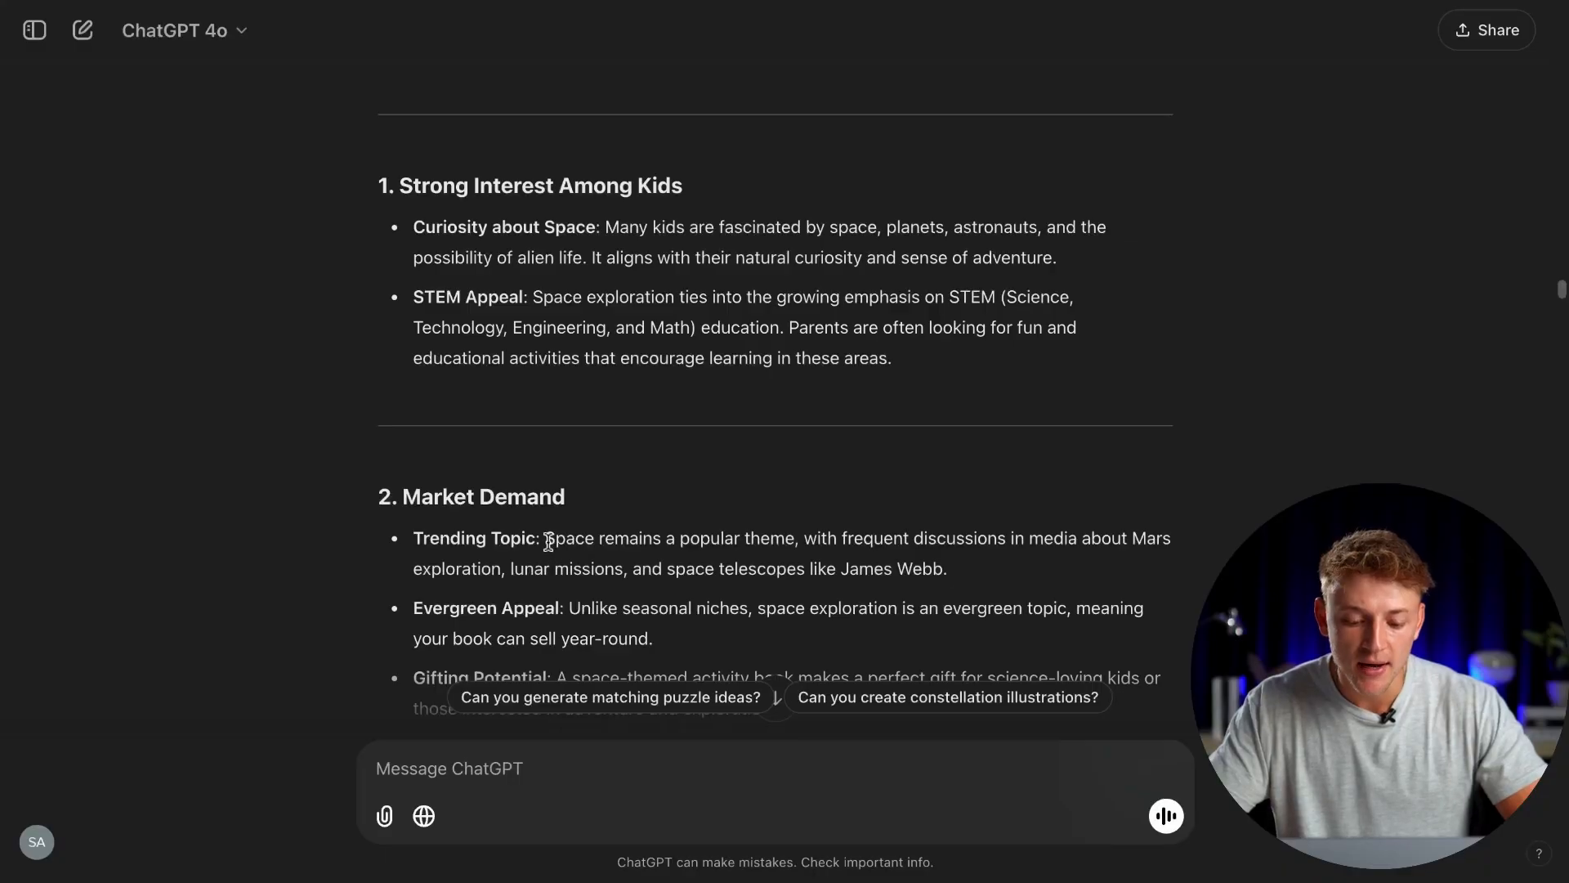
left_click_drag(549, 542, 1053, 532)
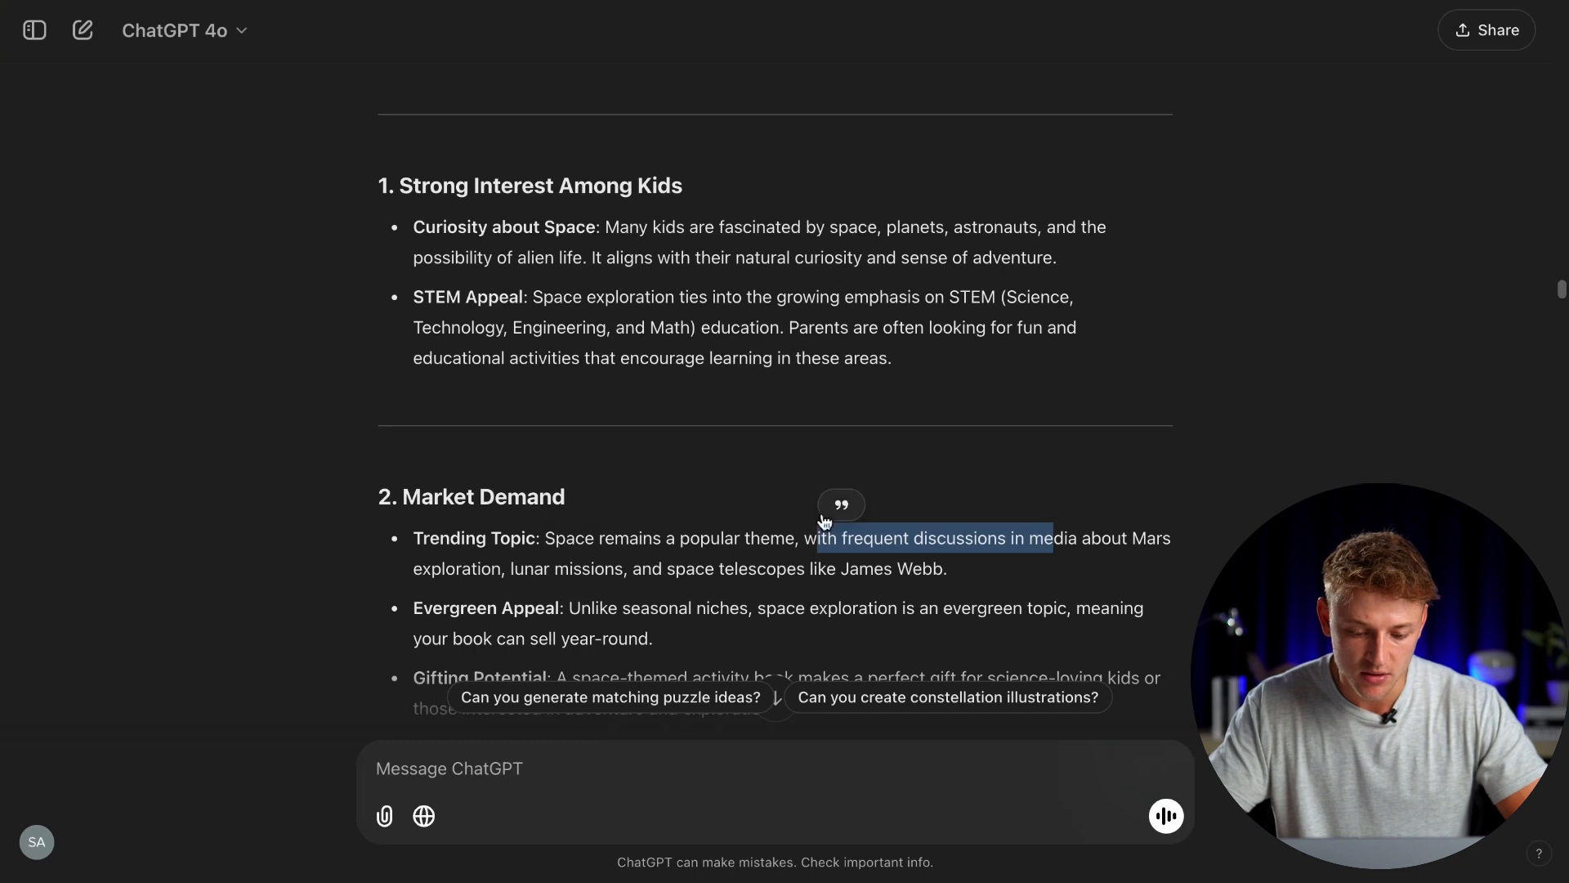
scroll(824, 521, "down", 2)
left_click_drag(573, 505, 746, 508)
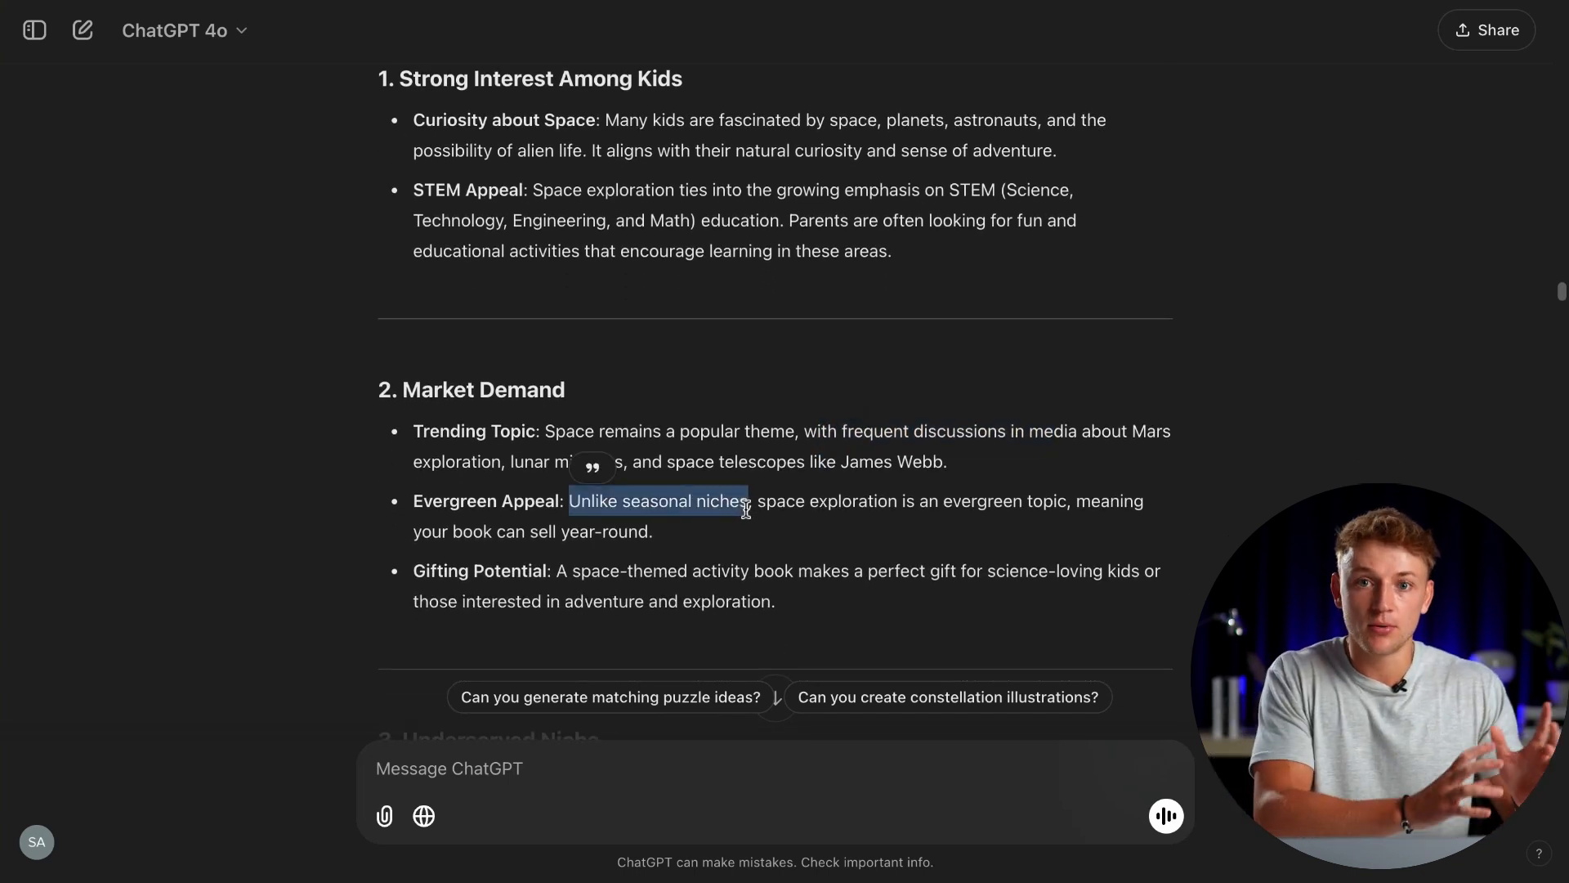
scroll(746, 509, "down", 1)
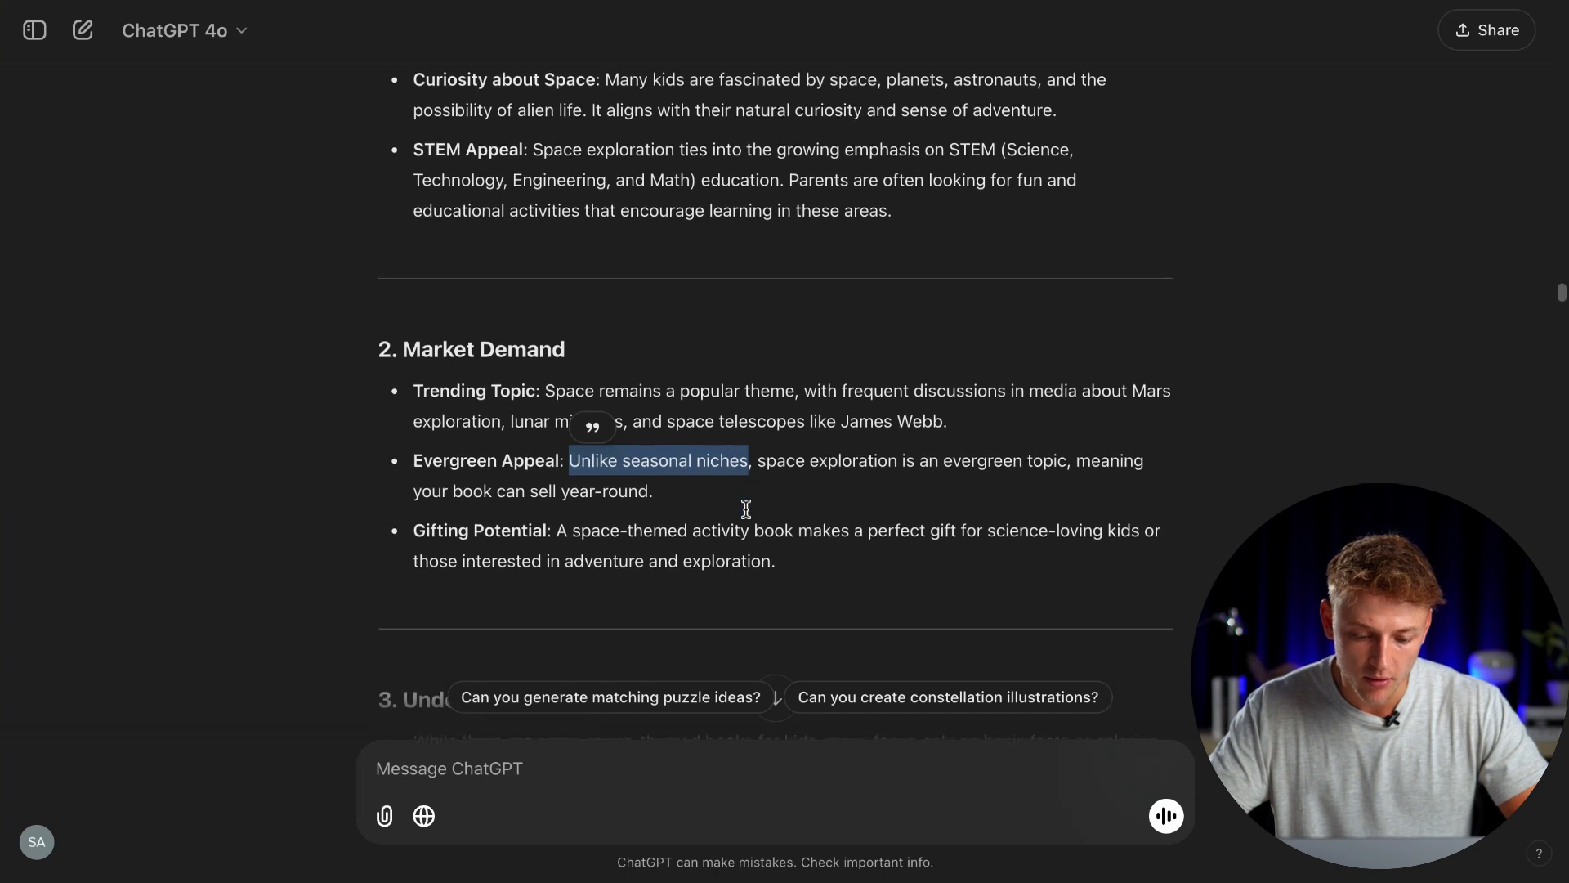
scroll(746, 509, "down", 1)
left_click_drag(564, 518, 709, 517)
Step: Study the Underserved Niche section, highlighting phrases about existing space-themed books and the activity book as an alternative
scroll(698, 525, "down", 5)
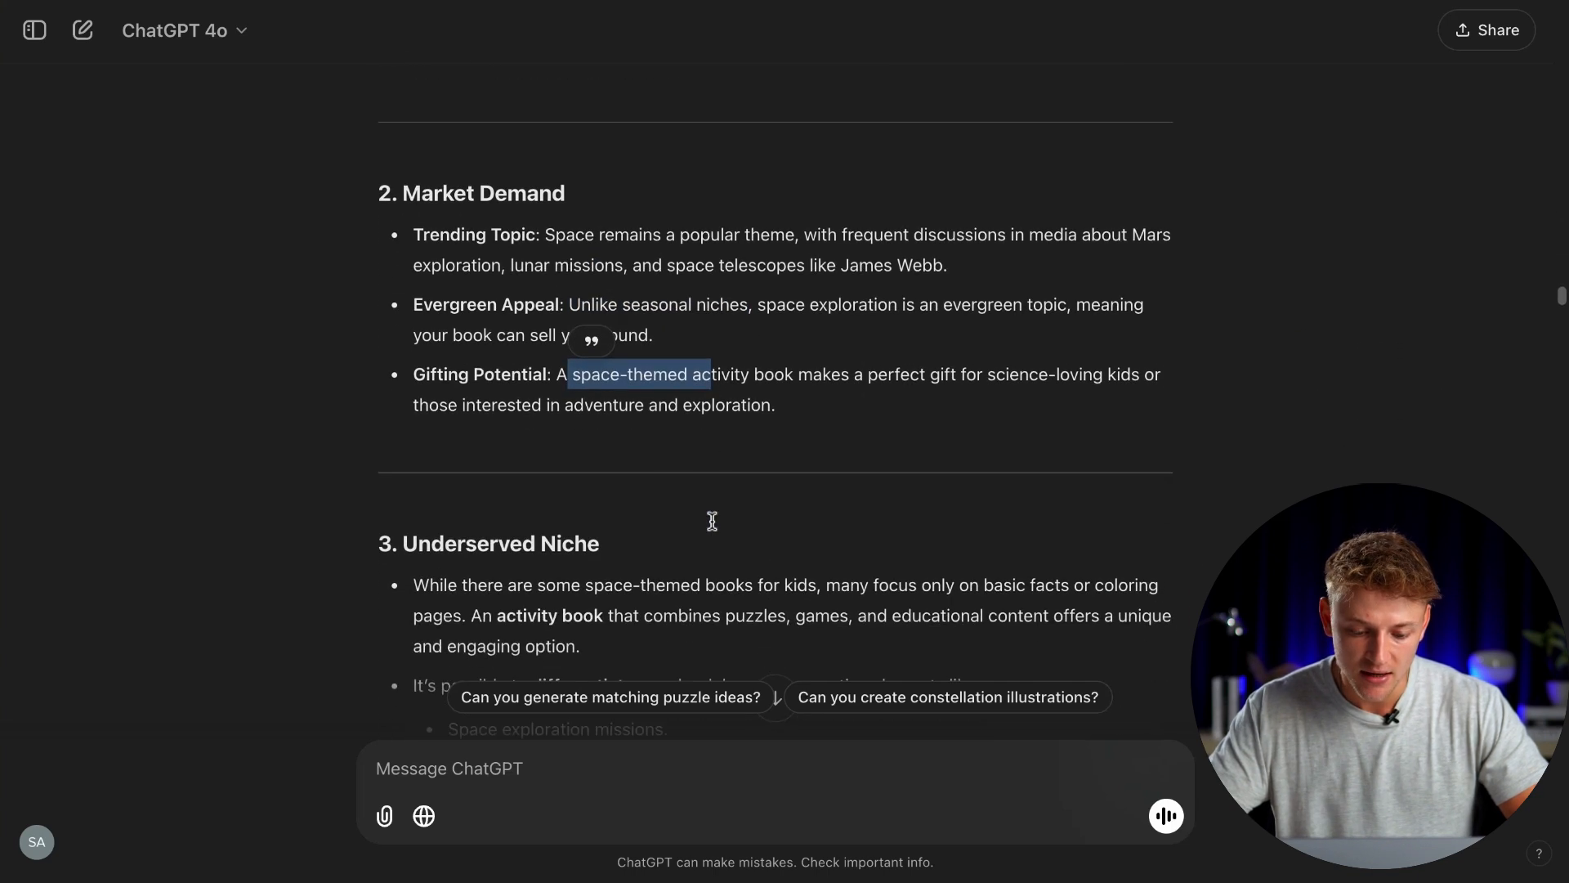
left_click_drag(465, 450, 687, 446)
left_click(789, 453)
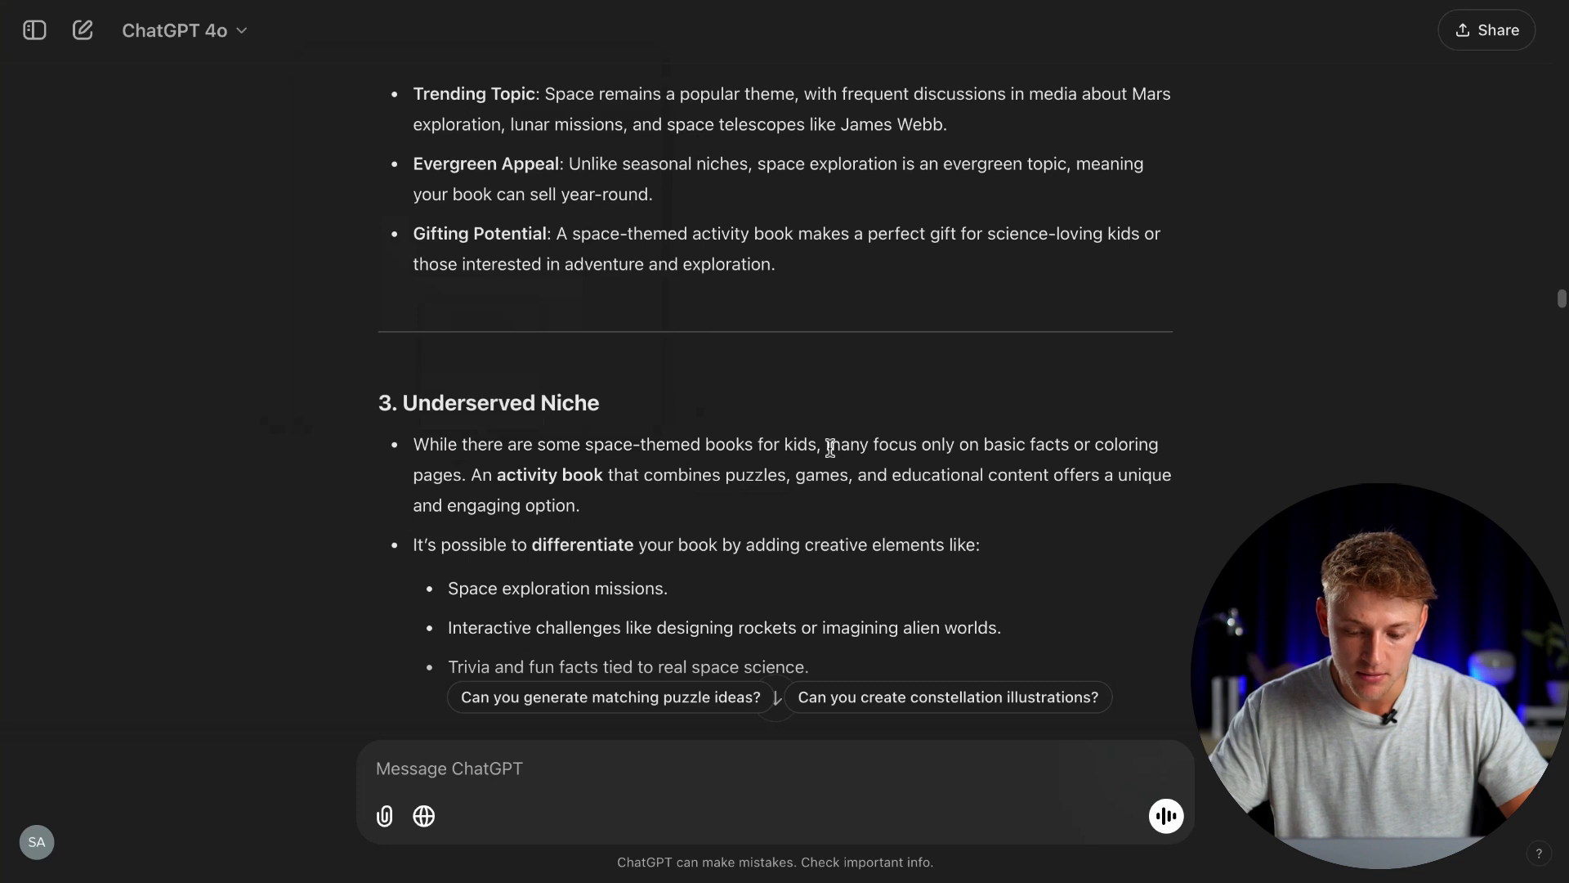
left_click_drag(984, 445, 1165, 455)
left_click(595, 471)
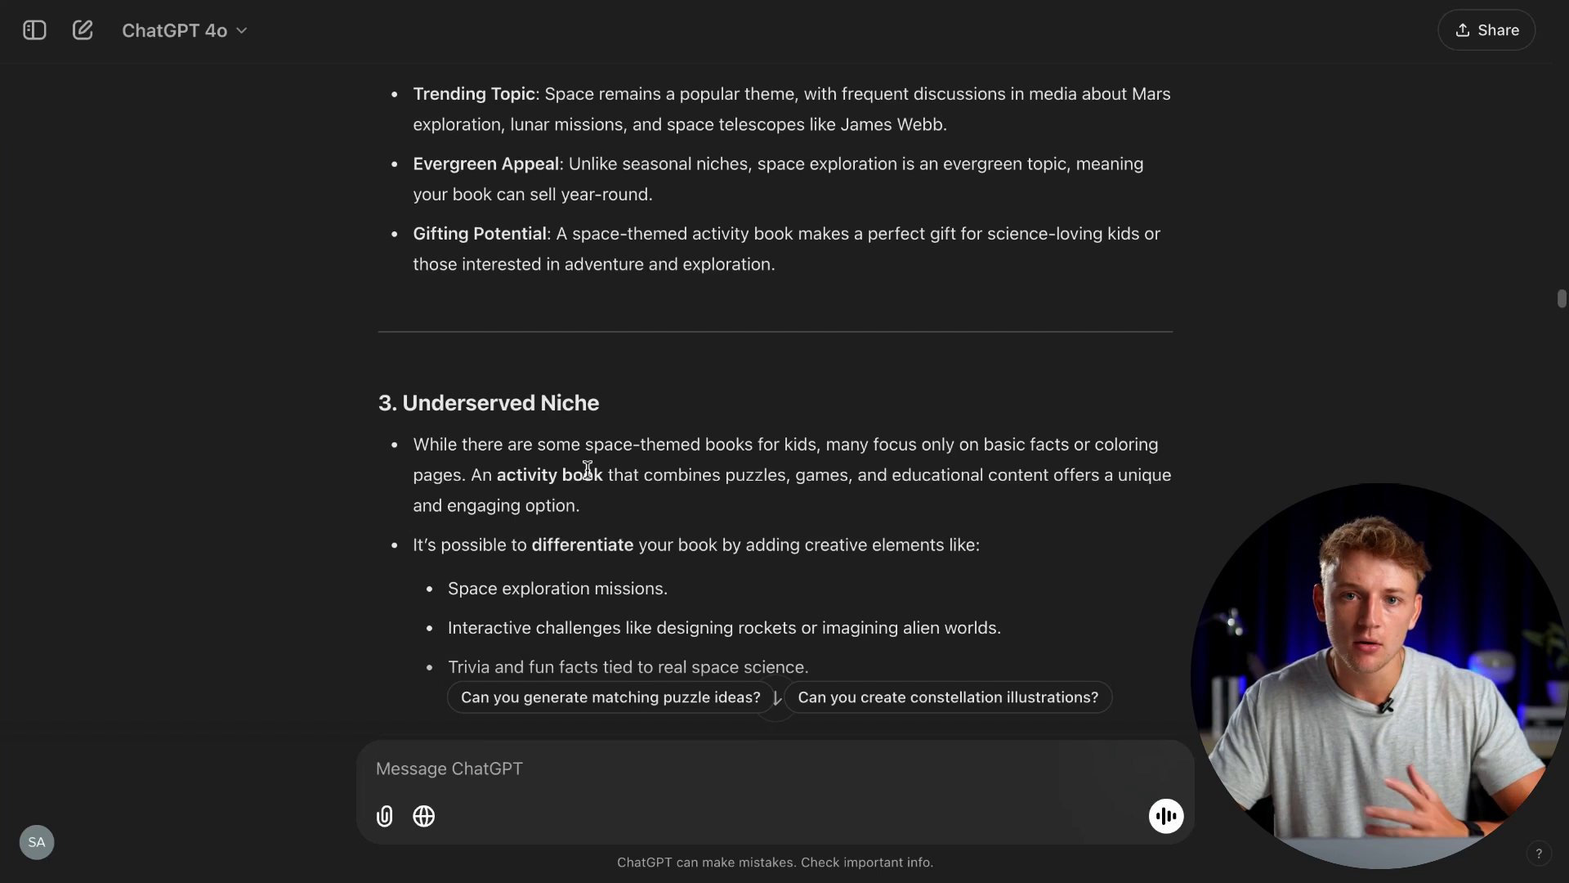
left_click_drag(472, 474, 692, 470)
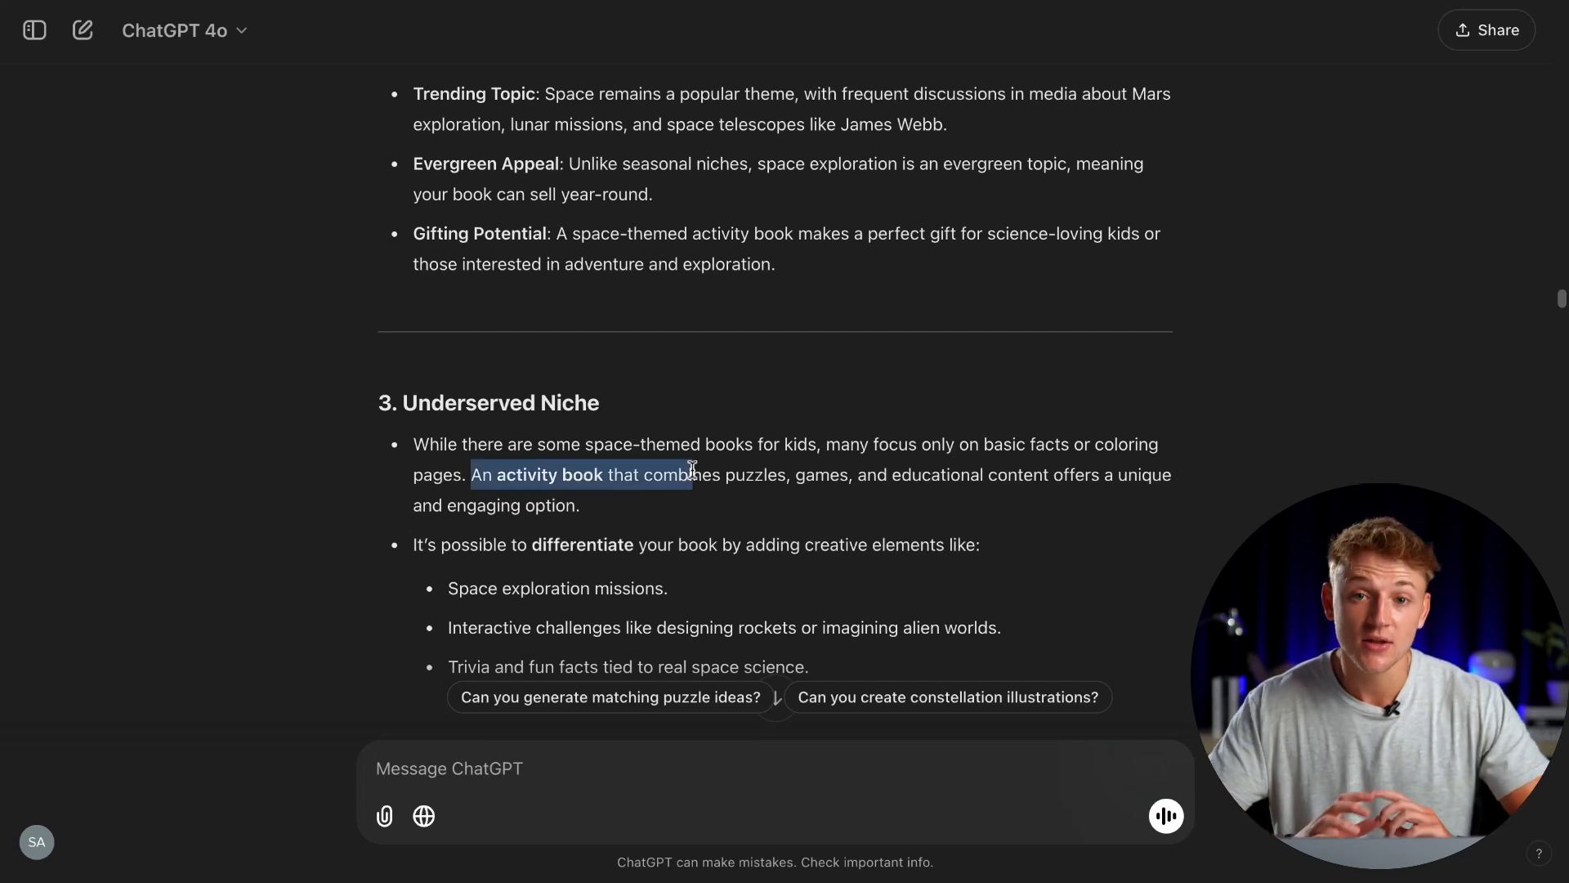
left_click(539, 493)
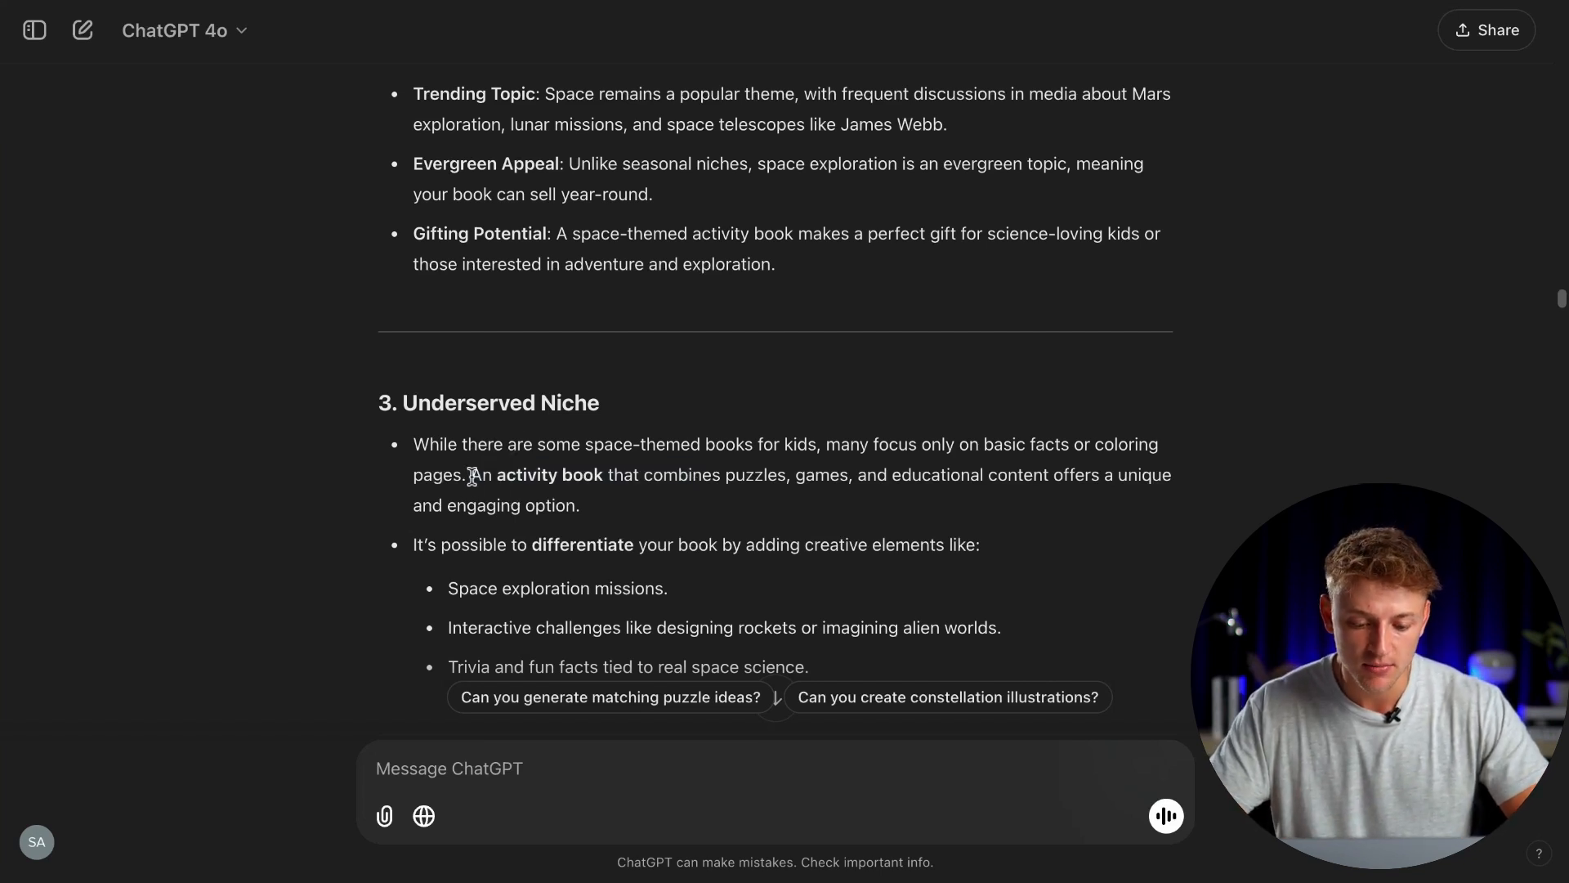
left_click_drag(473, 475, 609, 477)
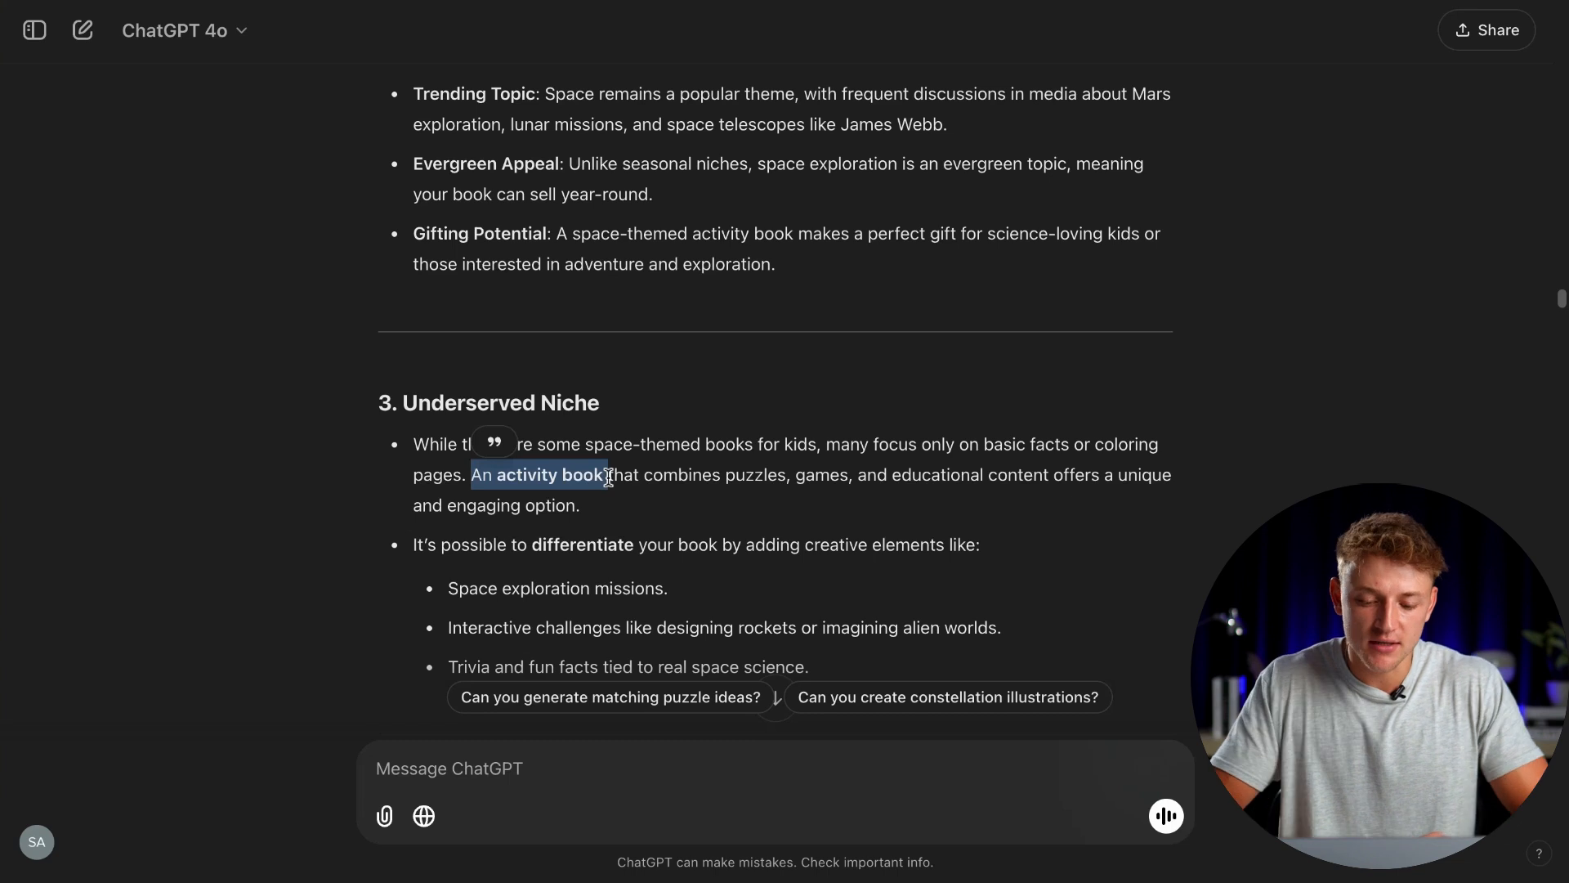
scroll(686, 476, "down", 3)
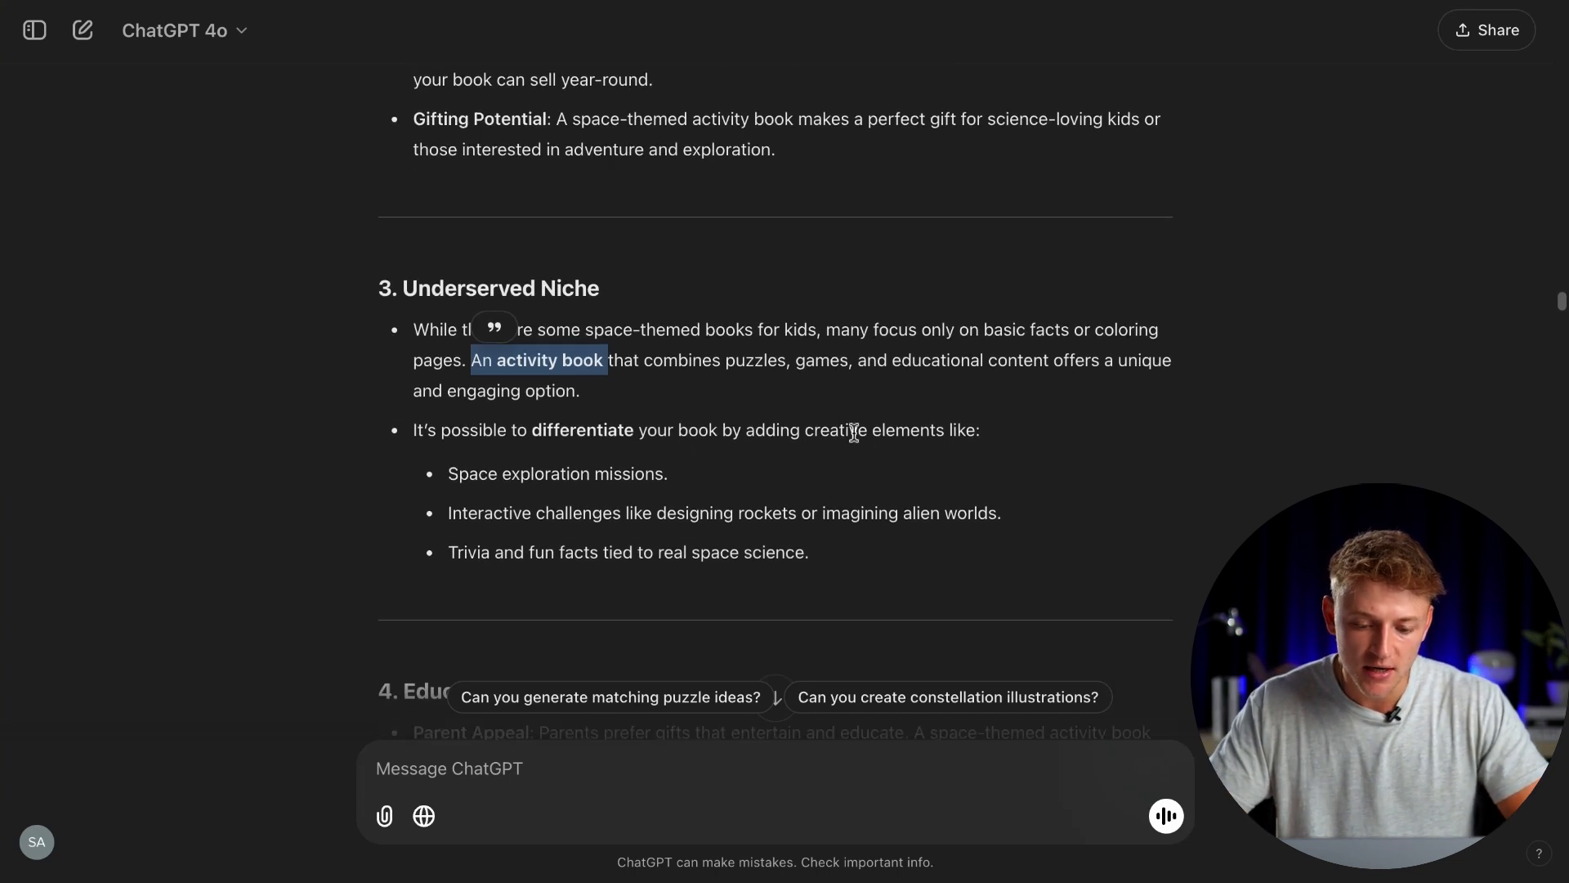
left_click(793, 391)
Step: Skim the remaining reasons and review the "How I Can Help You Bring It to Life" list, highlighting its main headings
scroll(791, 384, "down", 12)
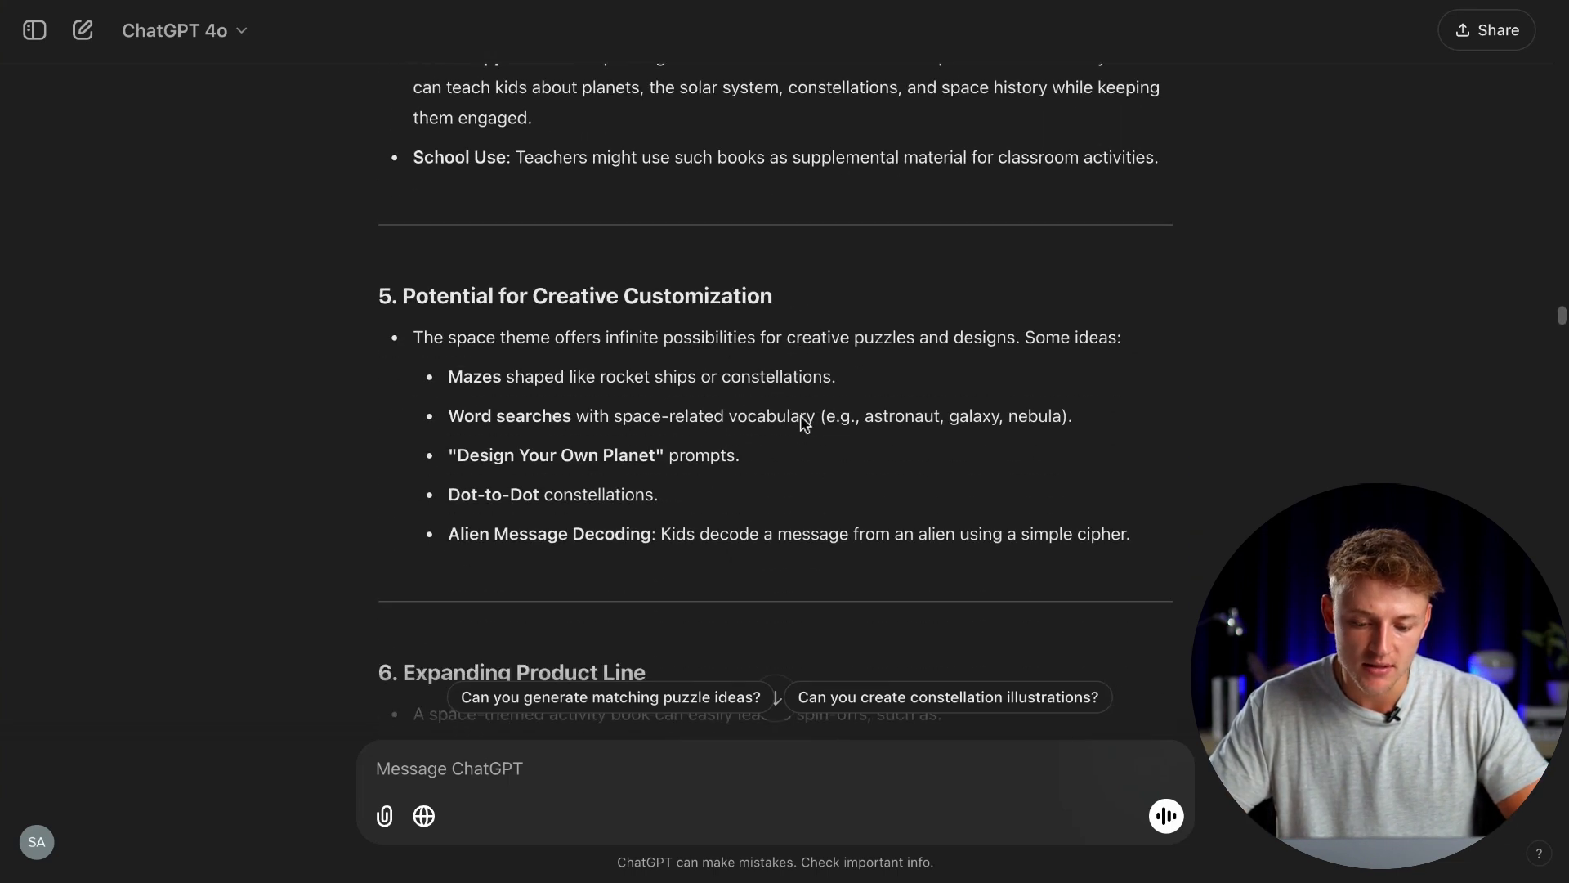
scroll(817, 384, "down", 3)
scroll(667, 443, "down", 10)
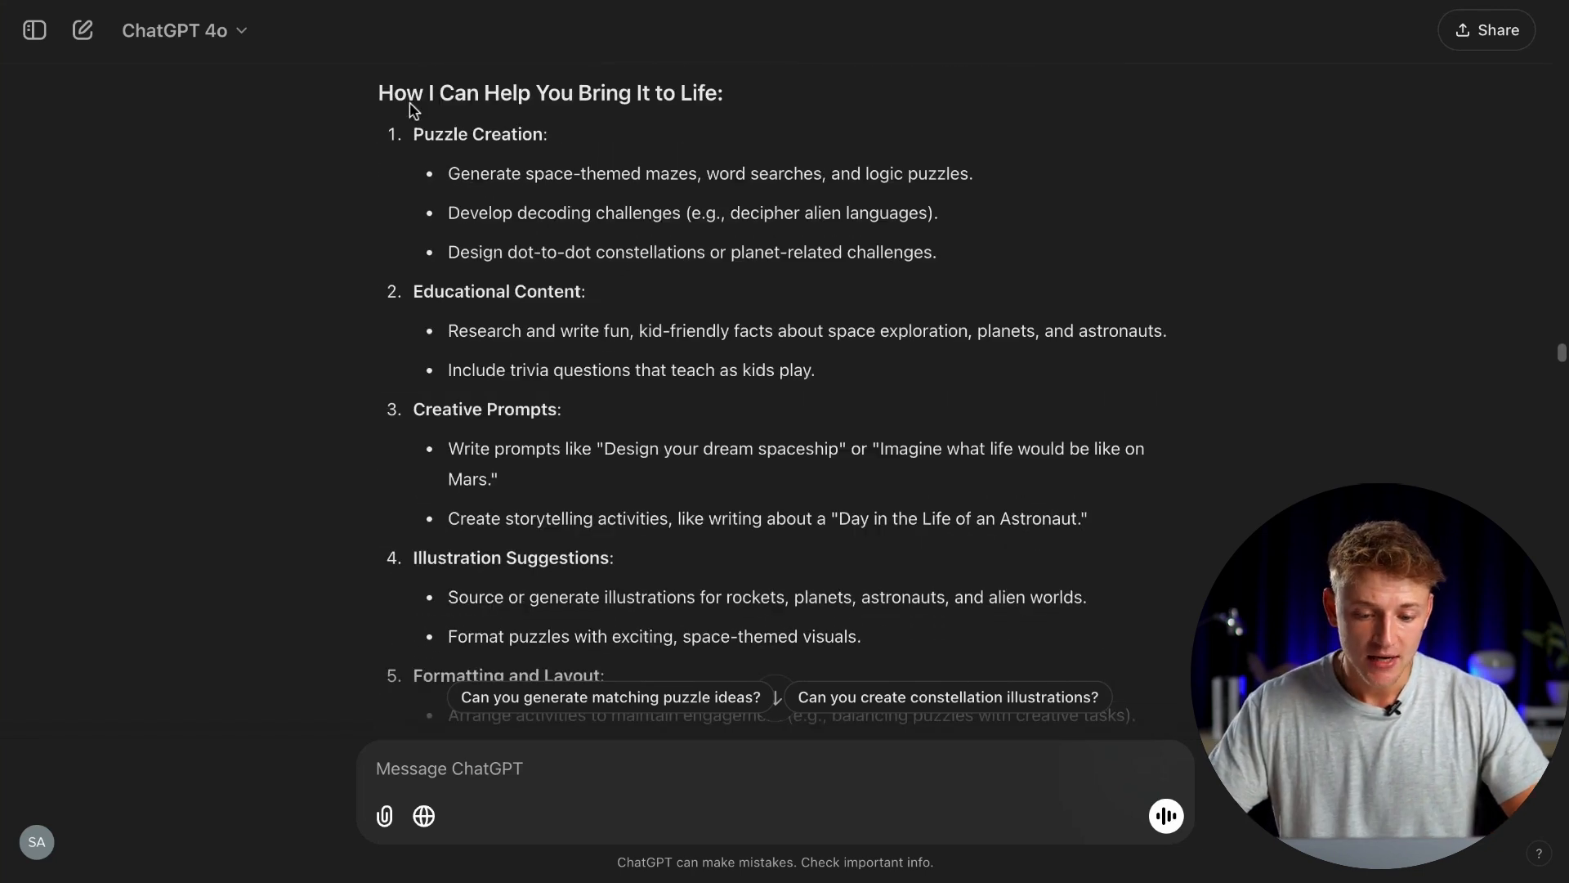
left_click_drag(413, 95, 613, 94)
left_click_drag(486, 138, 510, 136)
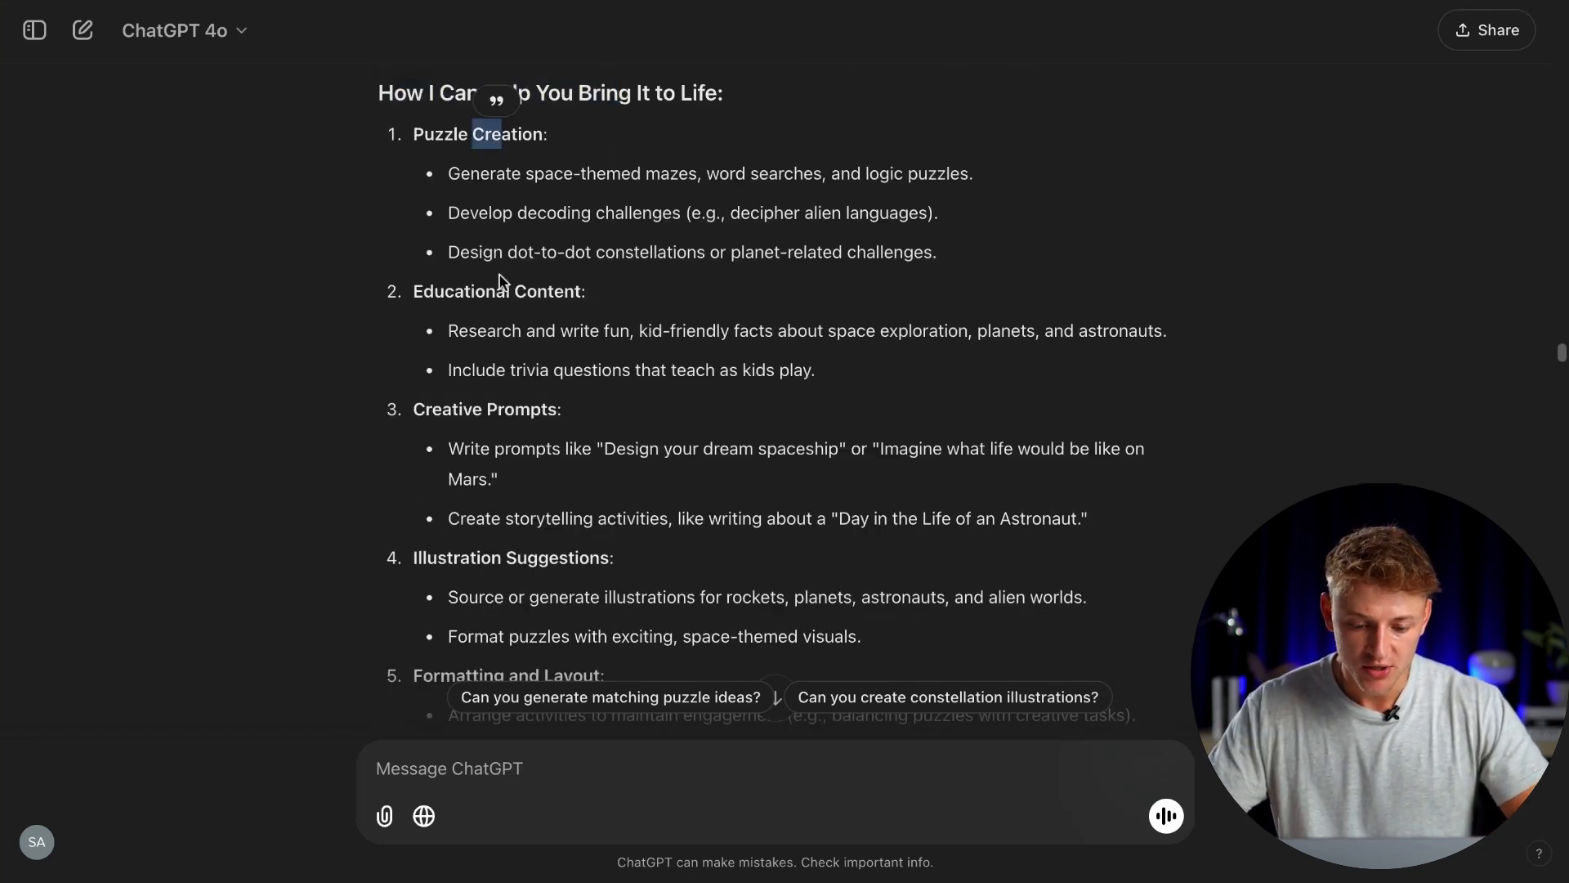
left_click_drag(496, 292, 566, 292)
left_click_drag(413, 409, 555, 409)
left_click(511, 559)
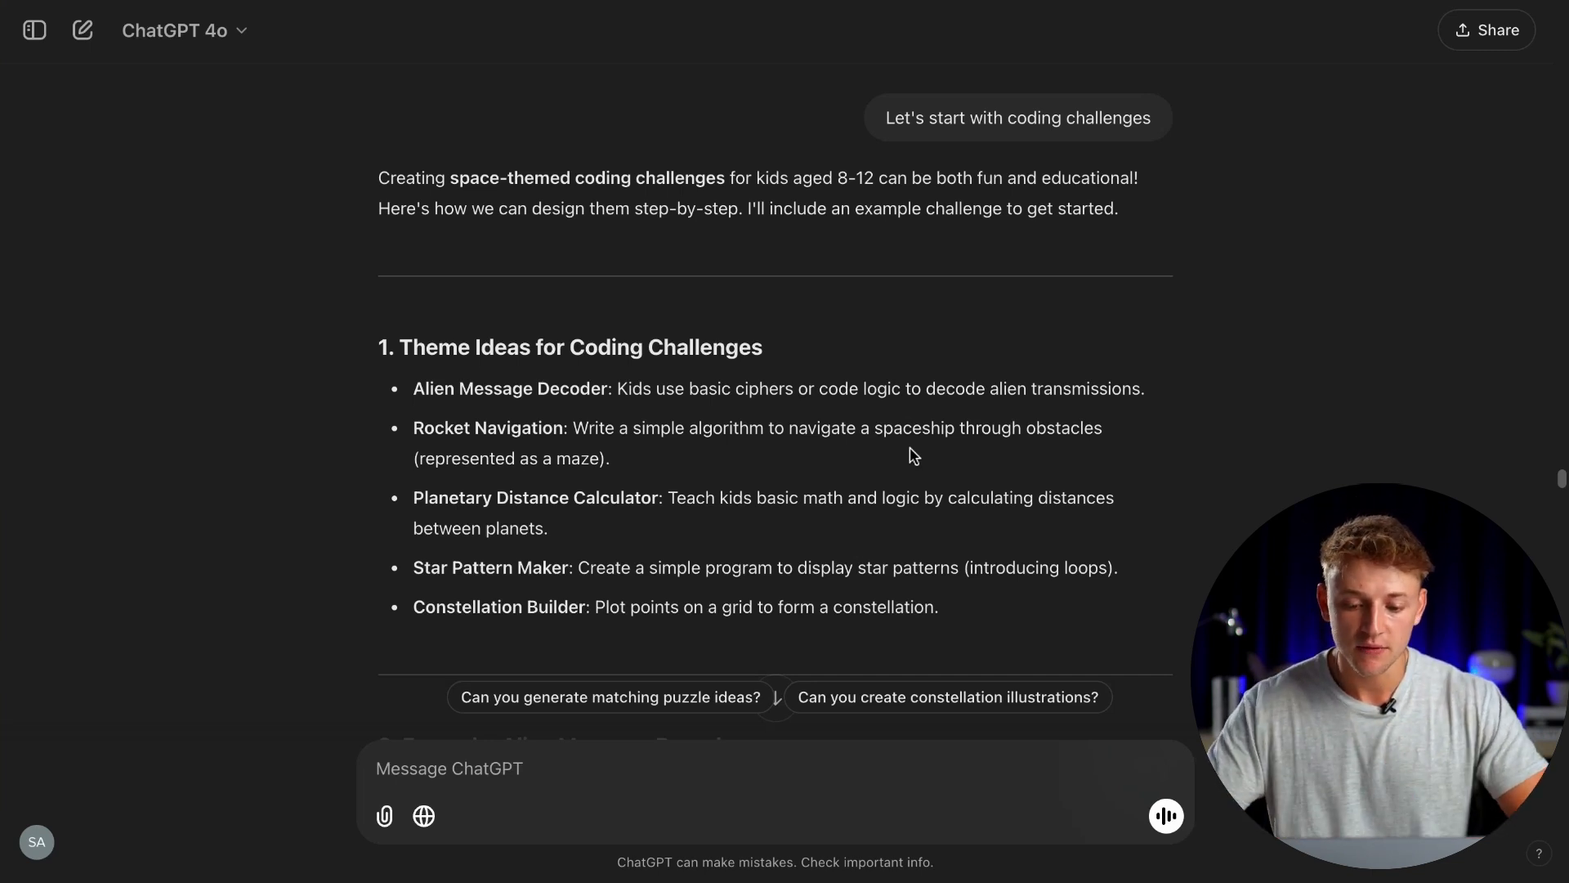
Step: Review the prompt "Let's start with coding challenges" and ChatGPT's first theme ideas, highlighting Alien Message Decoder
left_click_drag(891, 115, 1129, 119)
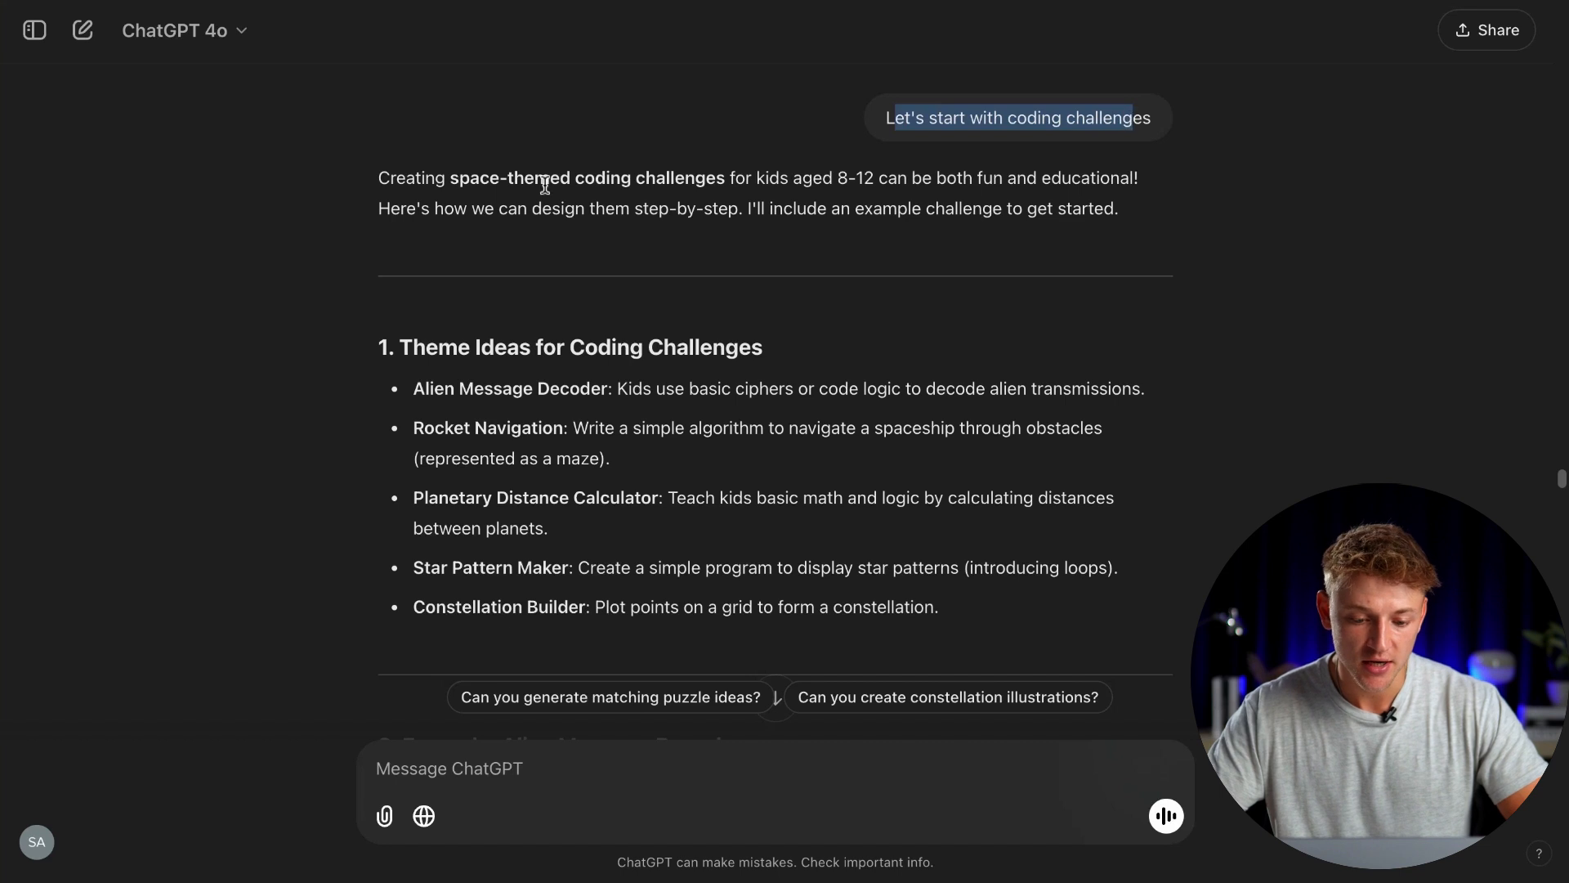
left_click_drag(444, 174, 803, 177)
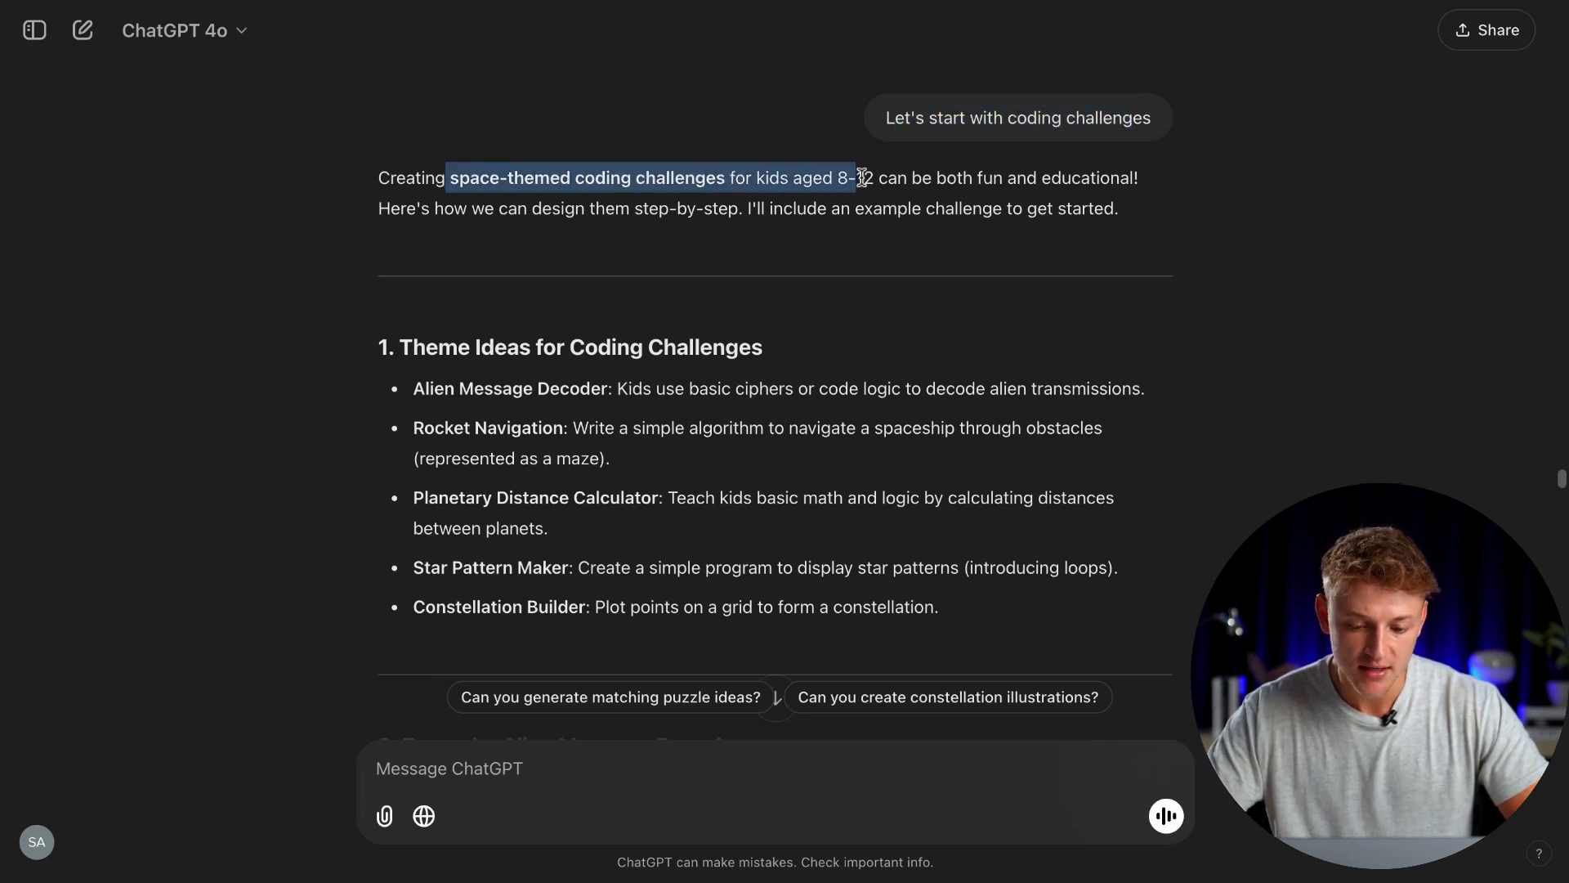
left_click(967, 282)
scroll(965, 282, "down", 2)
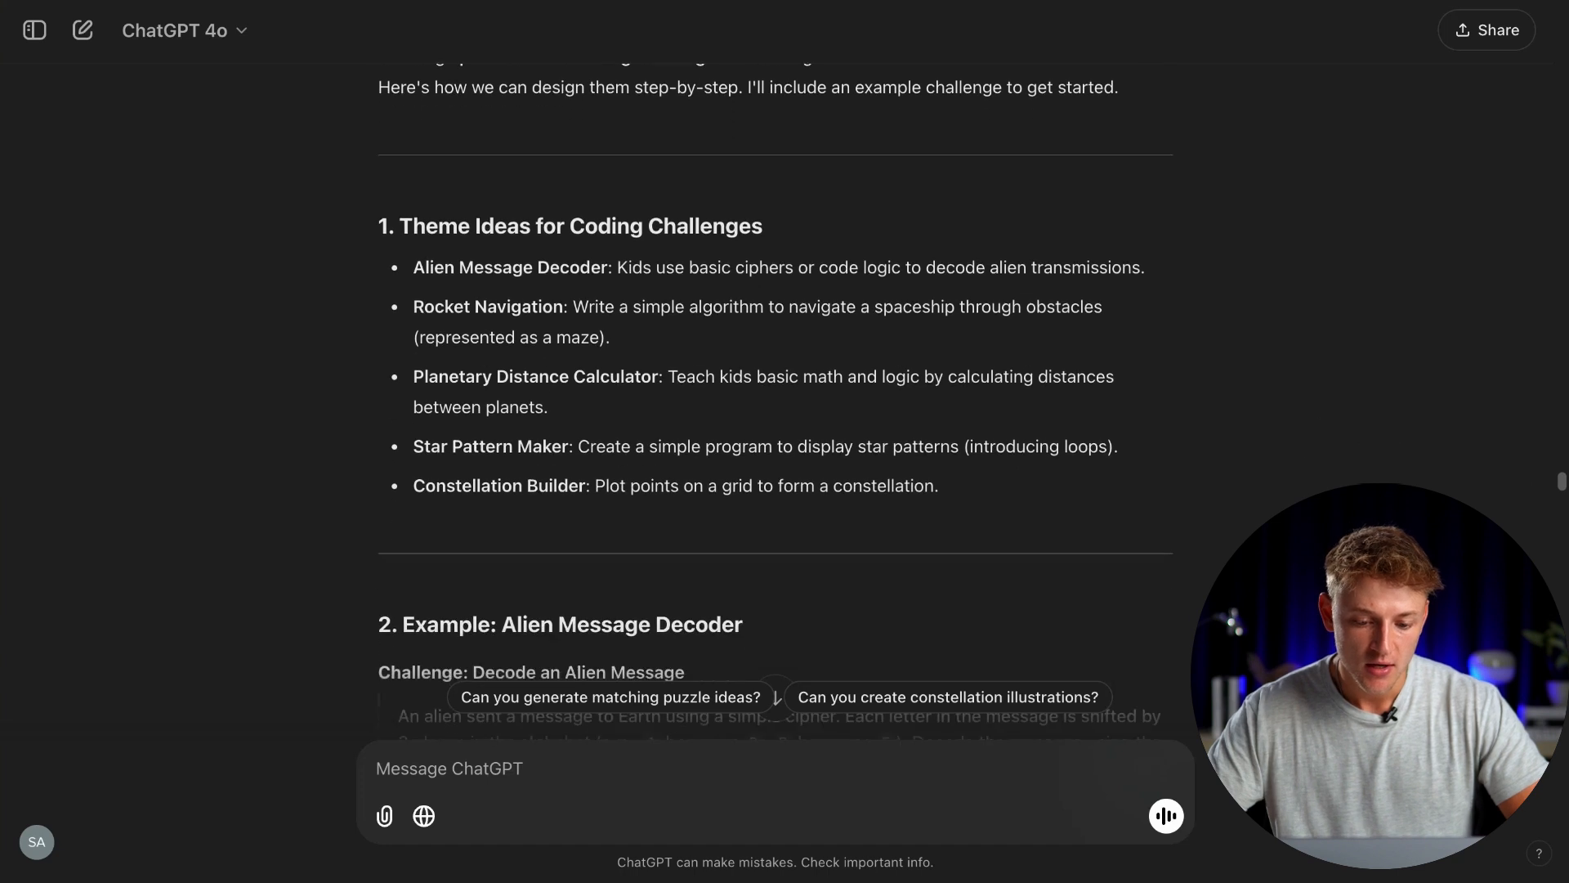
left_click_drag(413, 226, 617, 227)
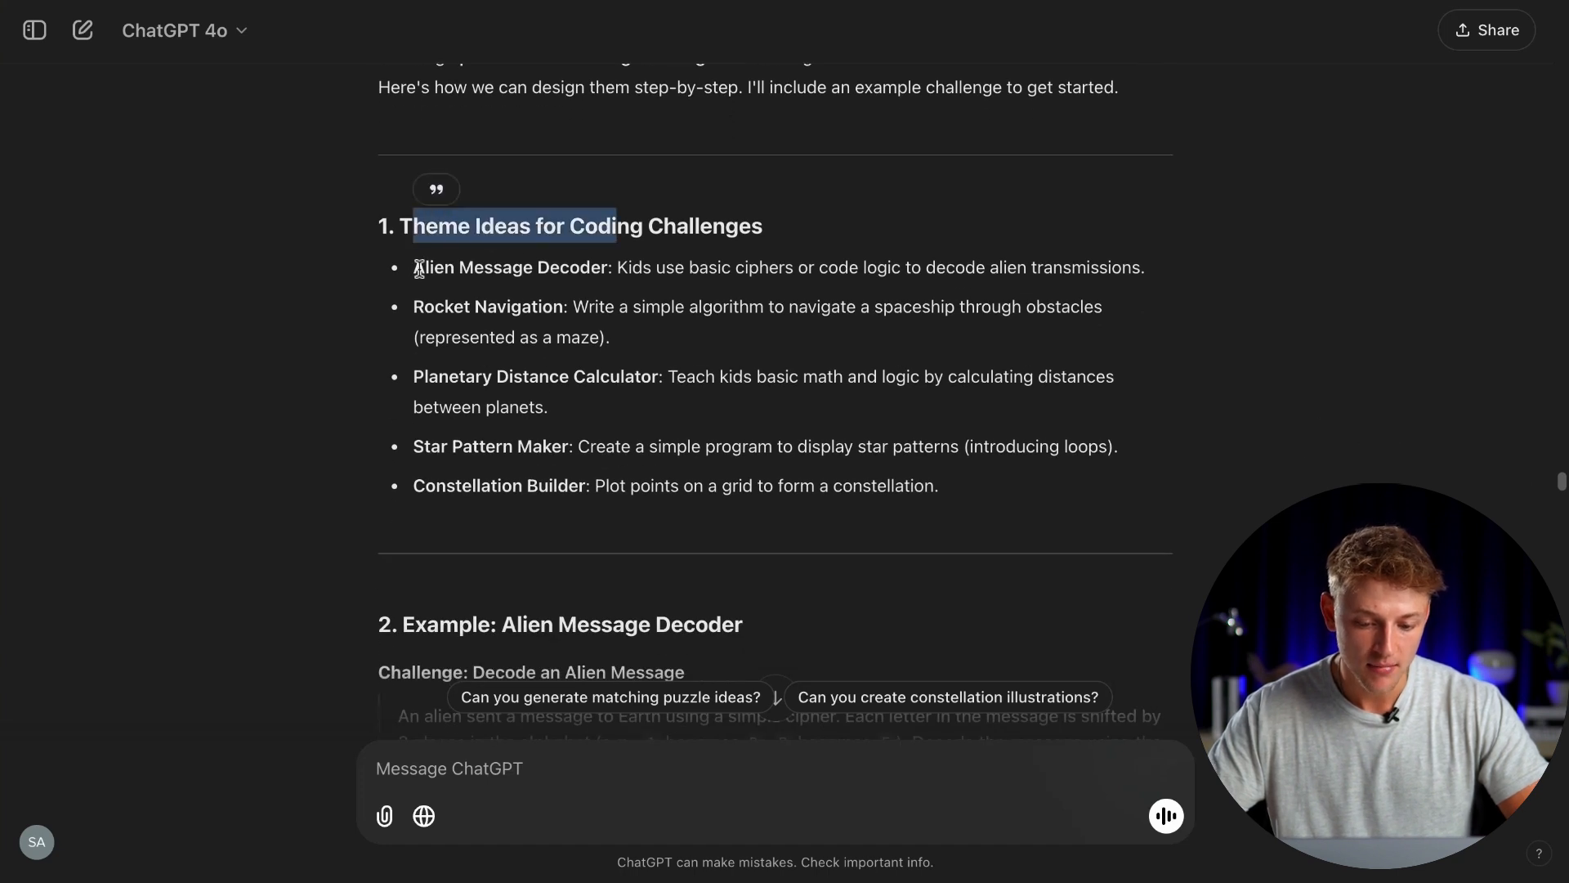
left_click_drag(418, 268, 613, 266)
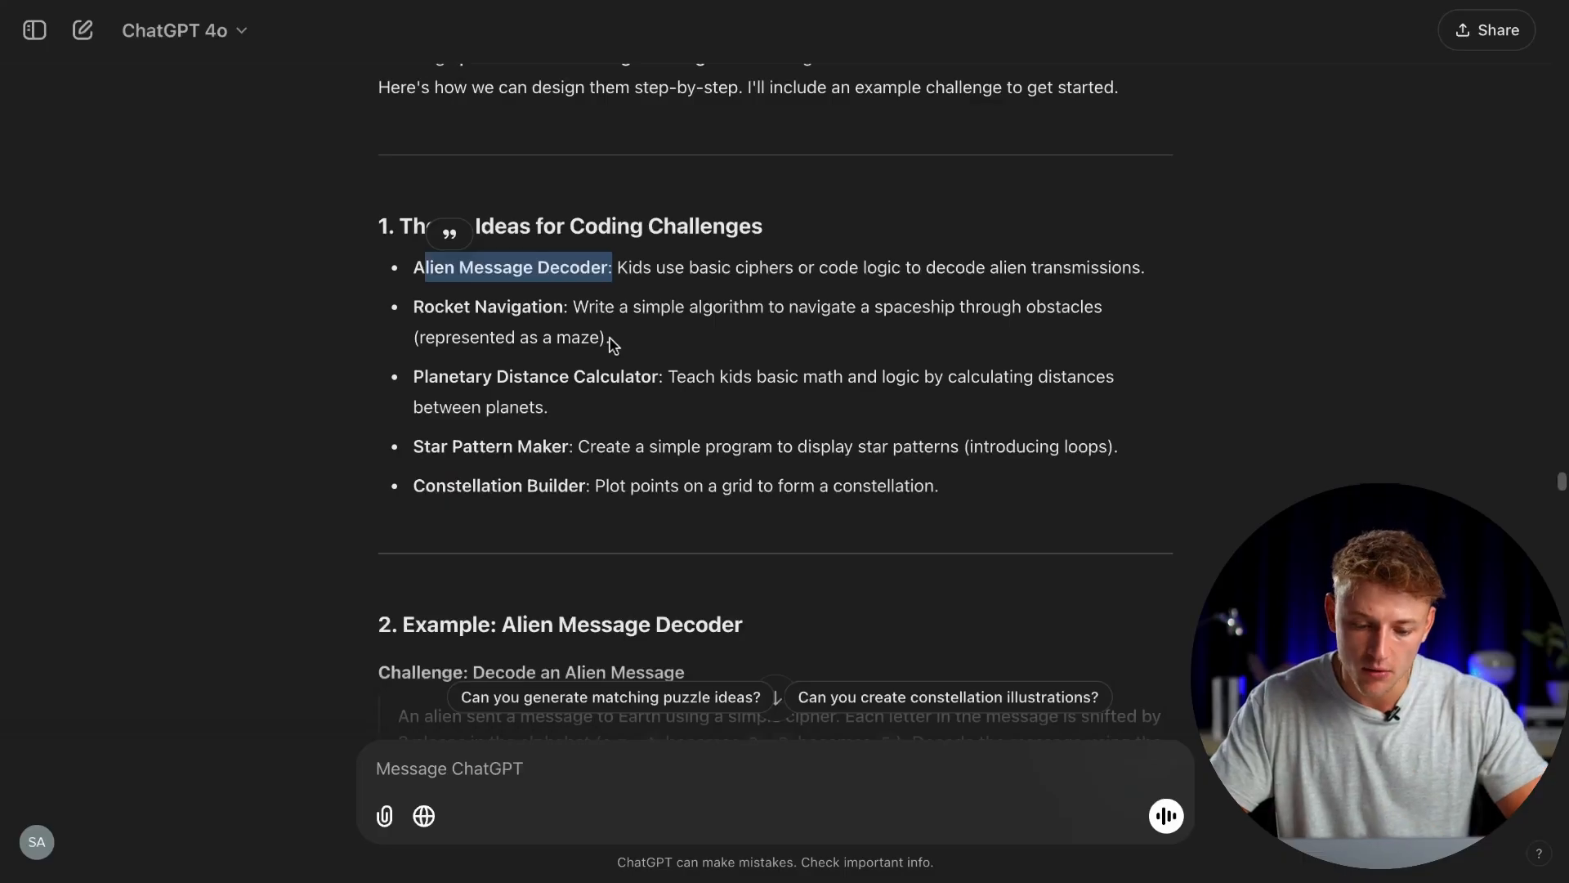
Step: Read the coding challenge theme ideas, highlighting Alien Message Decoder, Rocket Navigation and Planetary Distance Calculator
left_click(613, 344)
left_click_drag(425, 266, 504, 265)
left_click_drag(435, 306, 519, 306)
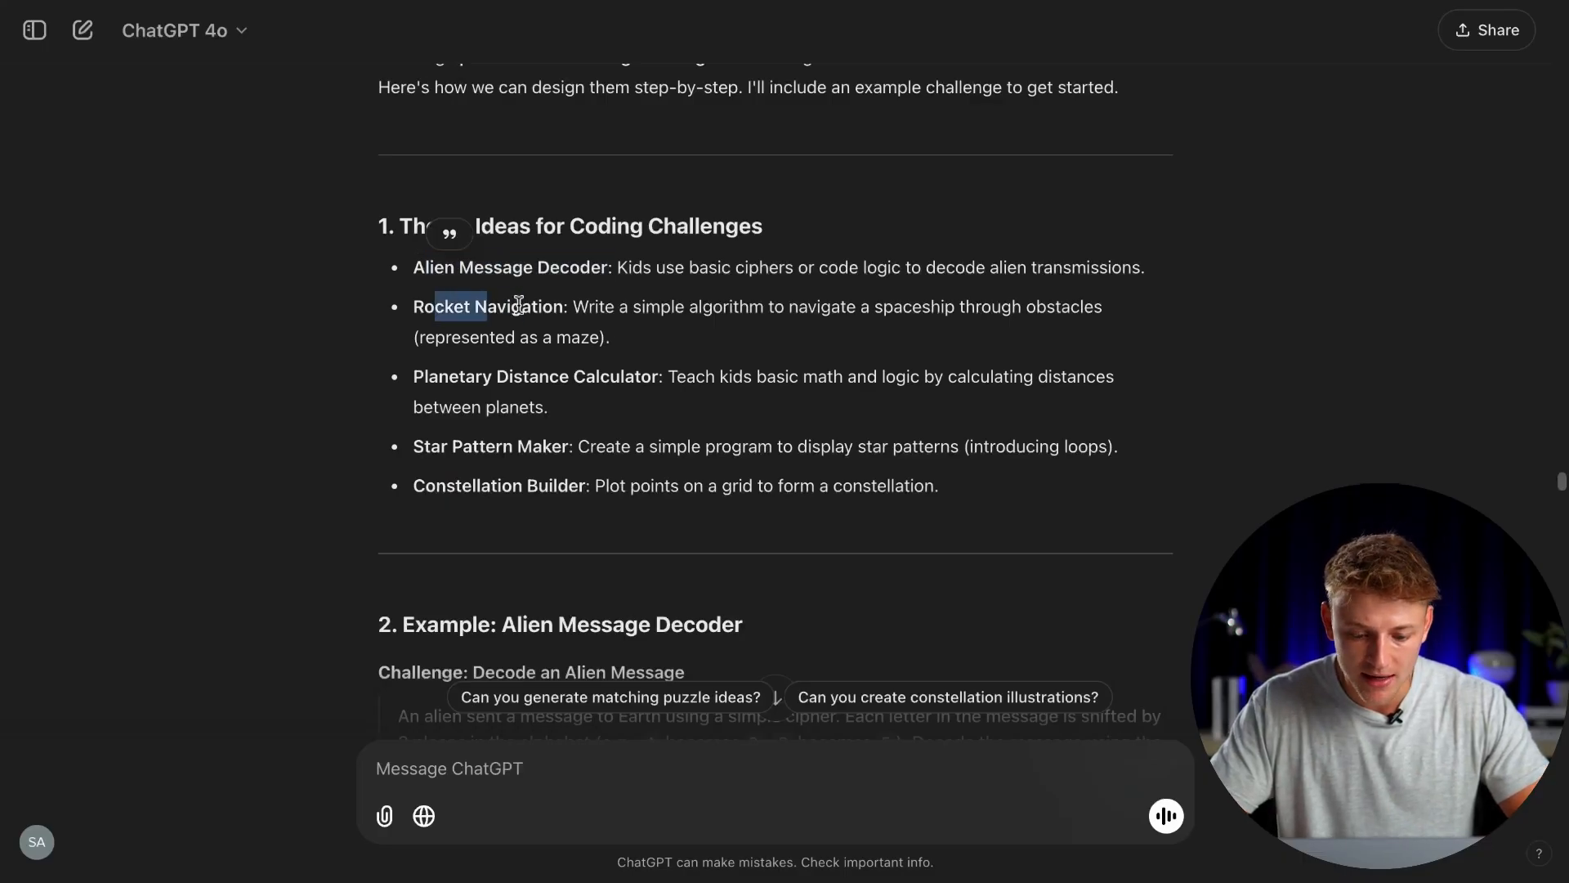
left_click_drag(424, 375, 645, 378)
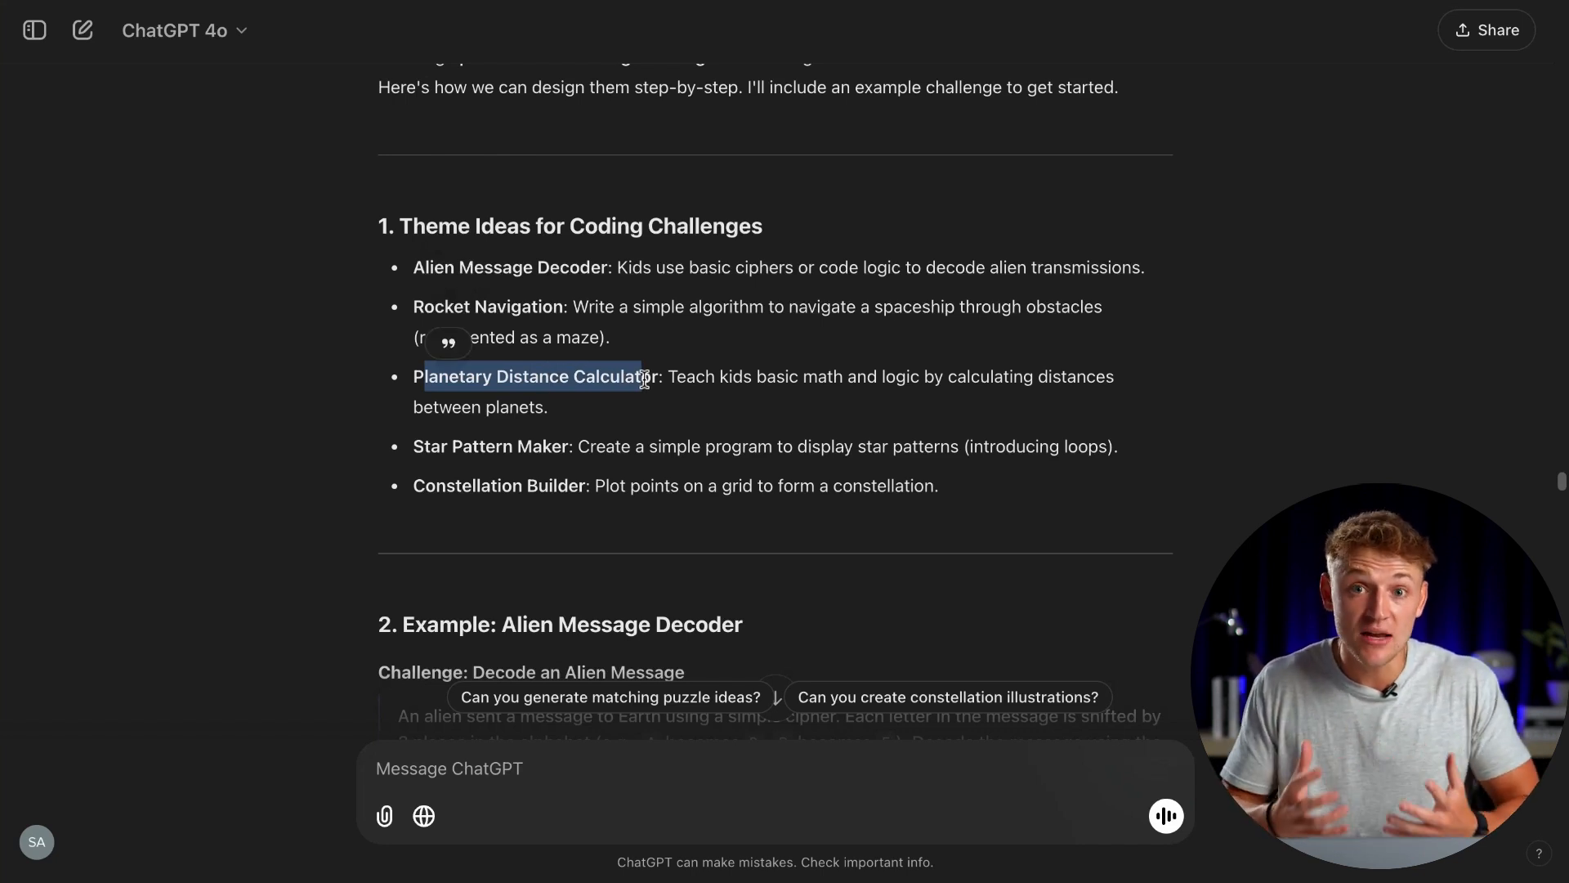
left_click(991, 431)
scroll(991, 431, "down", 1)
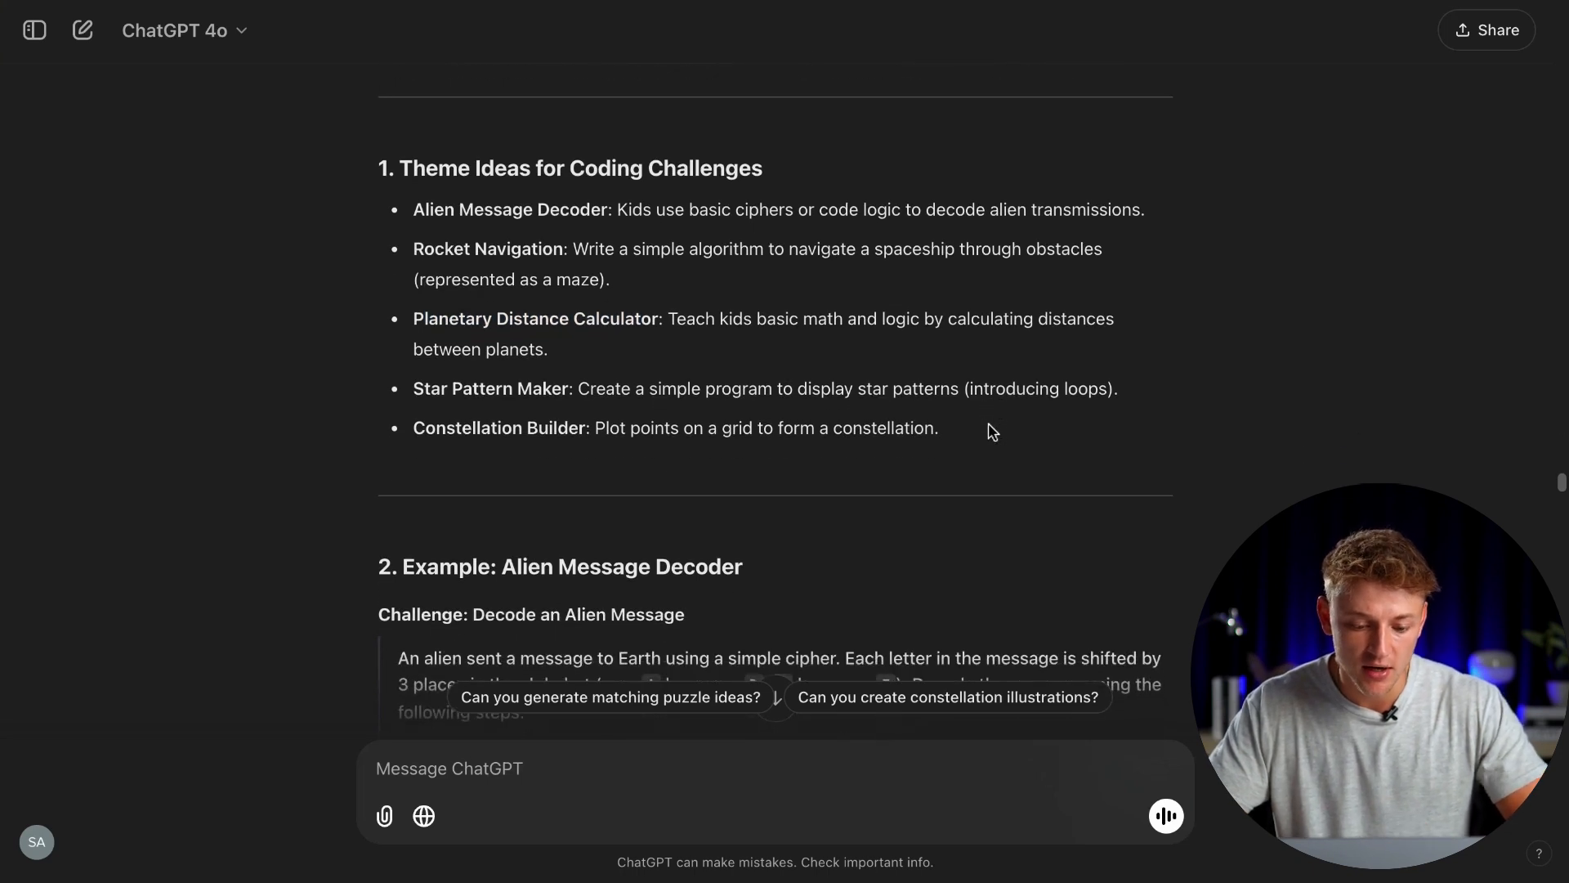
scroll(992, 431, "down", 2)
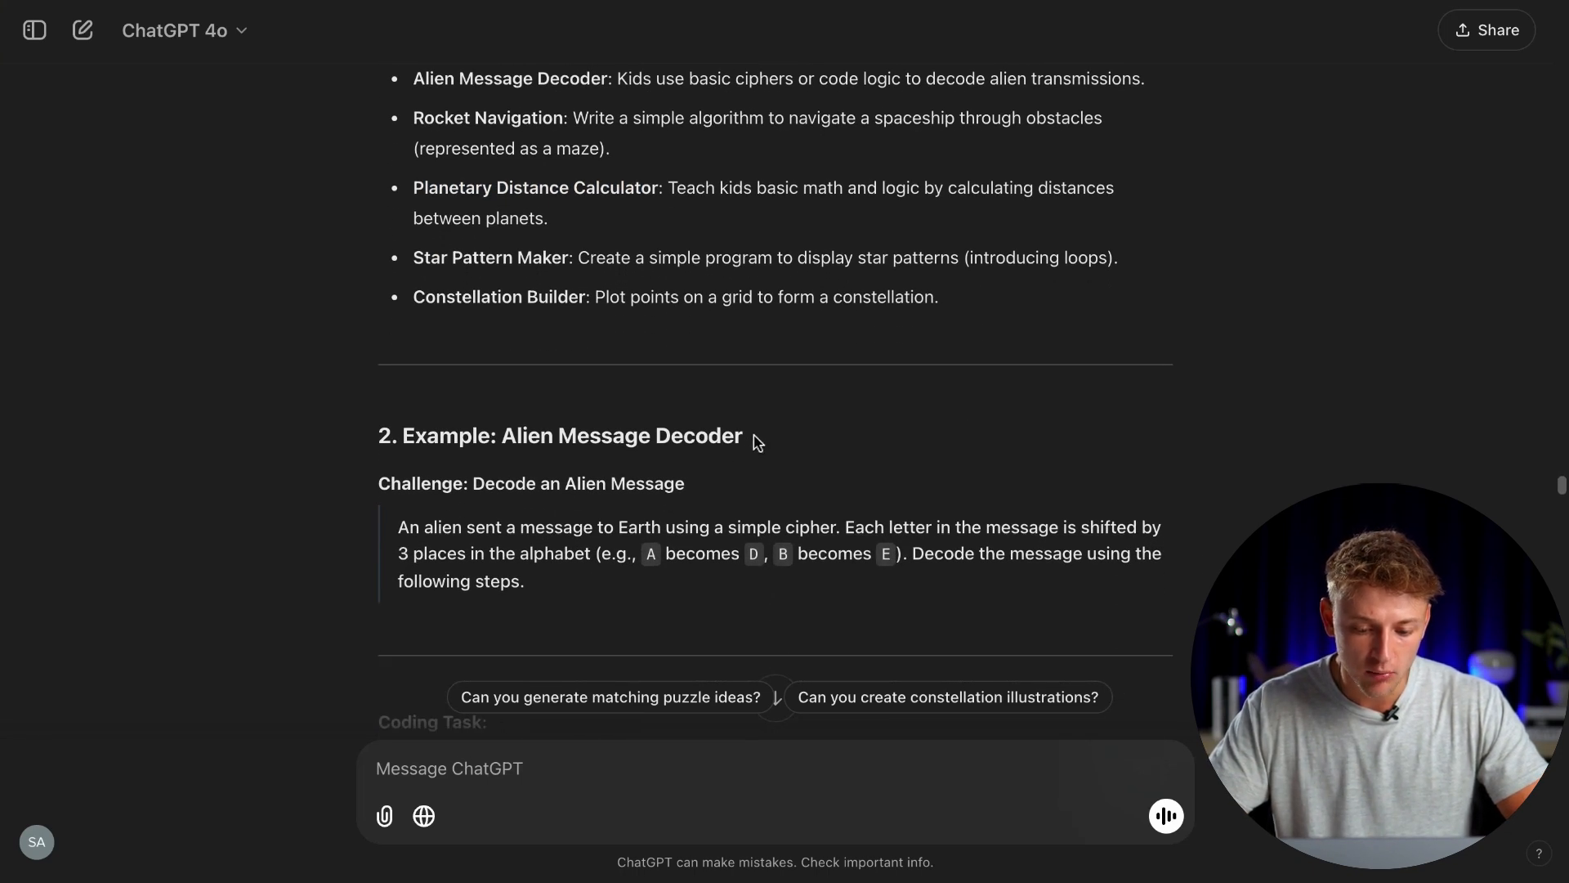
Step: Study the example Alien Message Decoder challenge, highlighting its title, the alien message phrase and the letter-shifting rule with its sample letters
left_click_drag(758, 442, 526, 431)
scroll(785, 425, "down", 3)
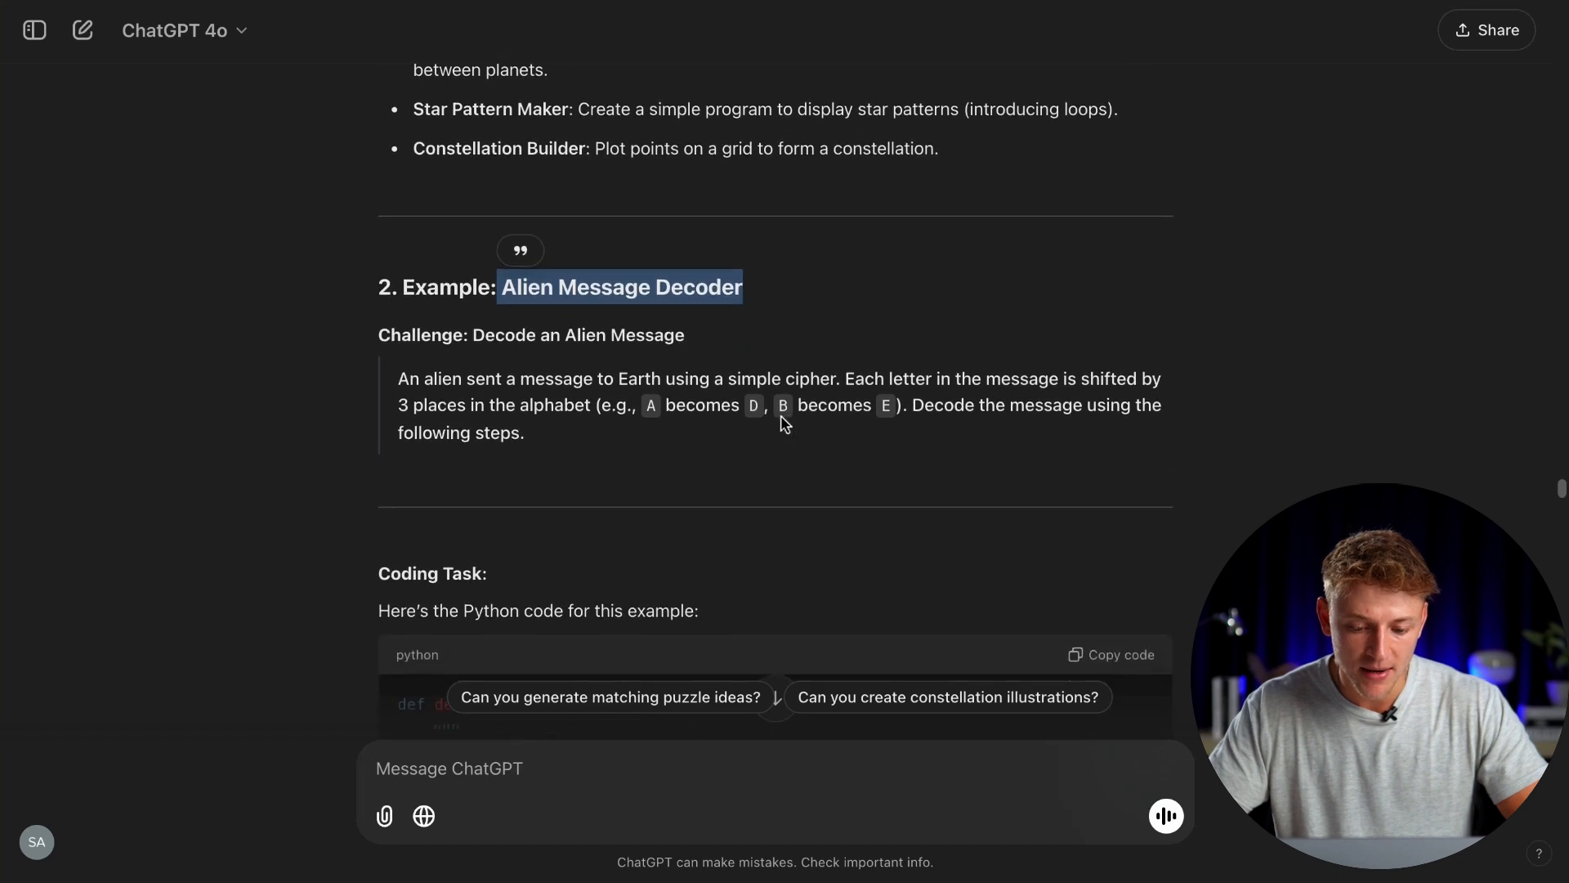
left_click(538, 408)
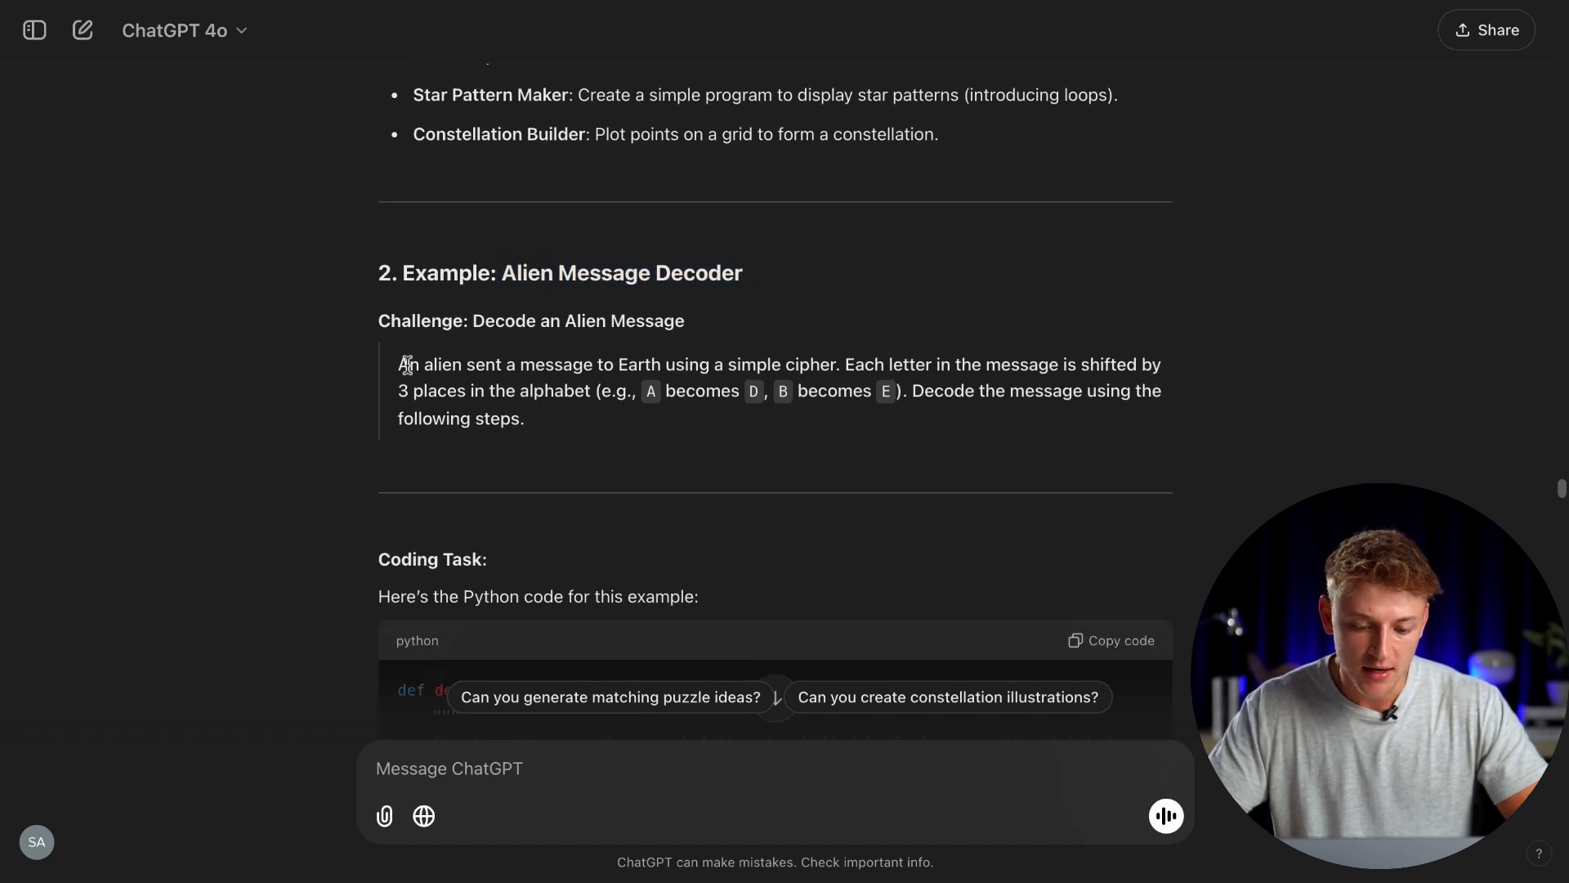
left_click_drag(502, 365, 627, 365)
left_click(765, 380)
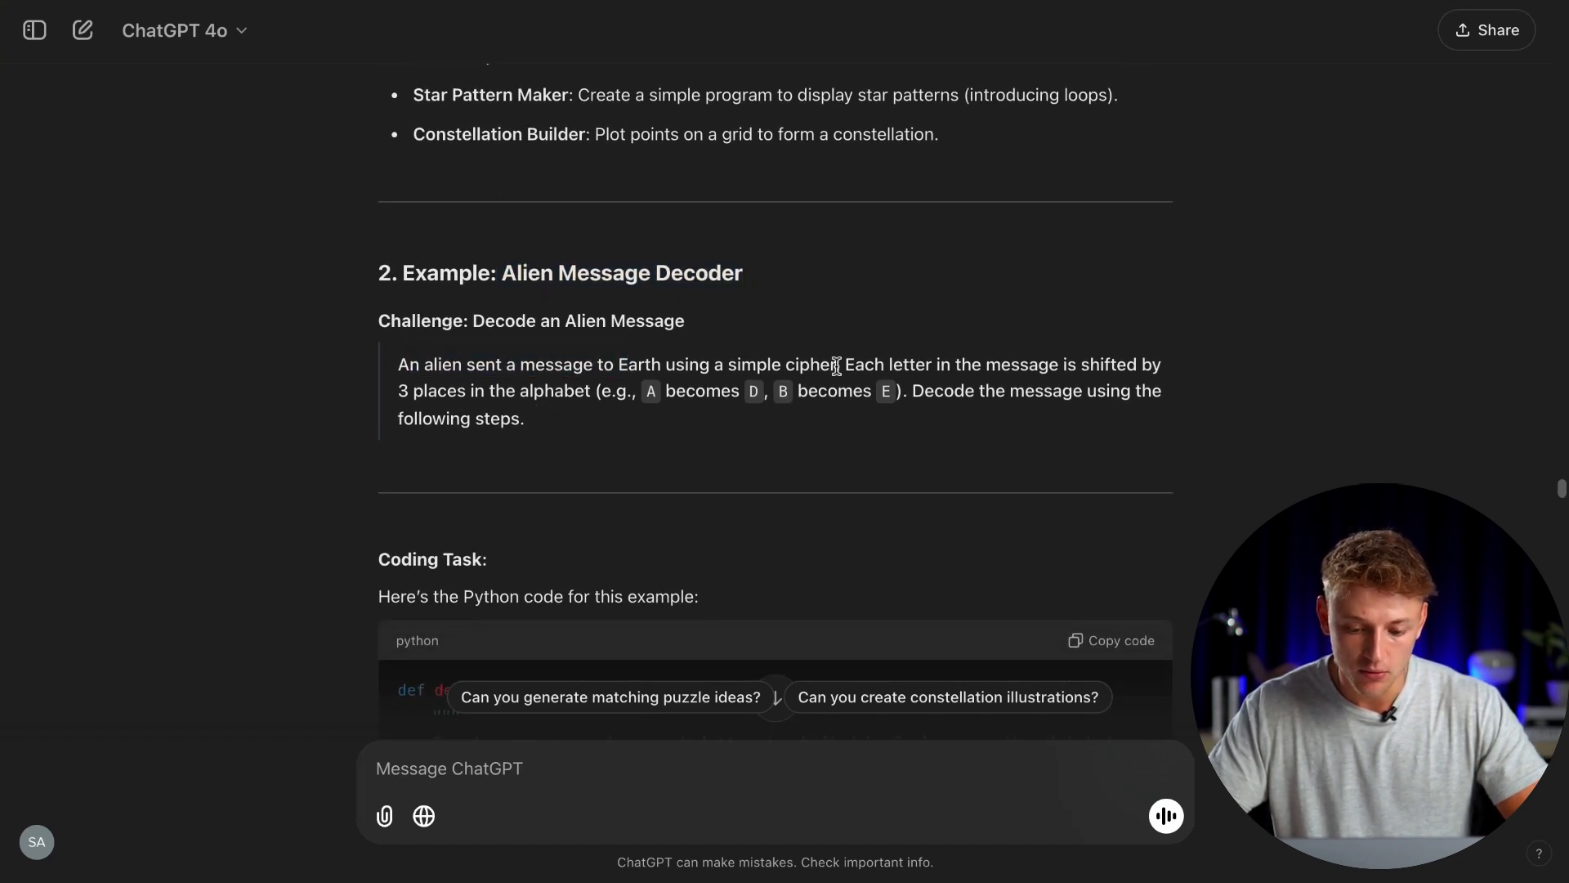
left_click_drag(846, 370, 1015, 366)
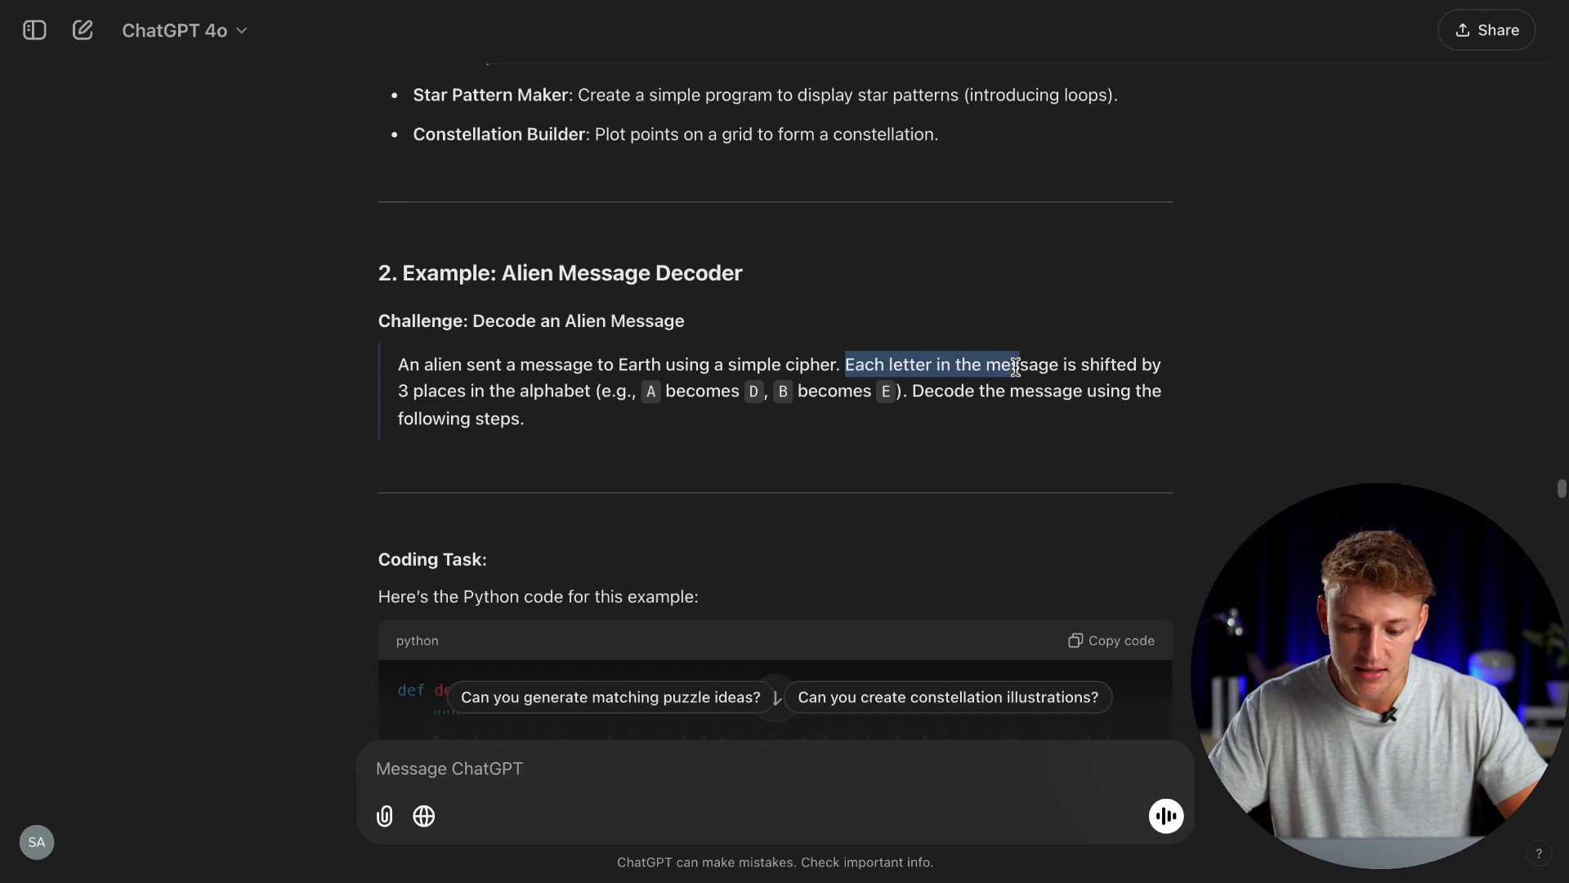
left_click_drag(398, 393, 518, 394)
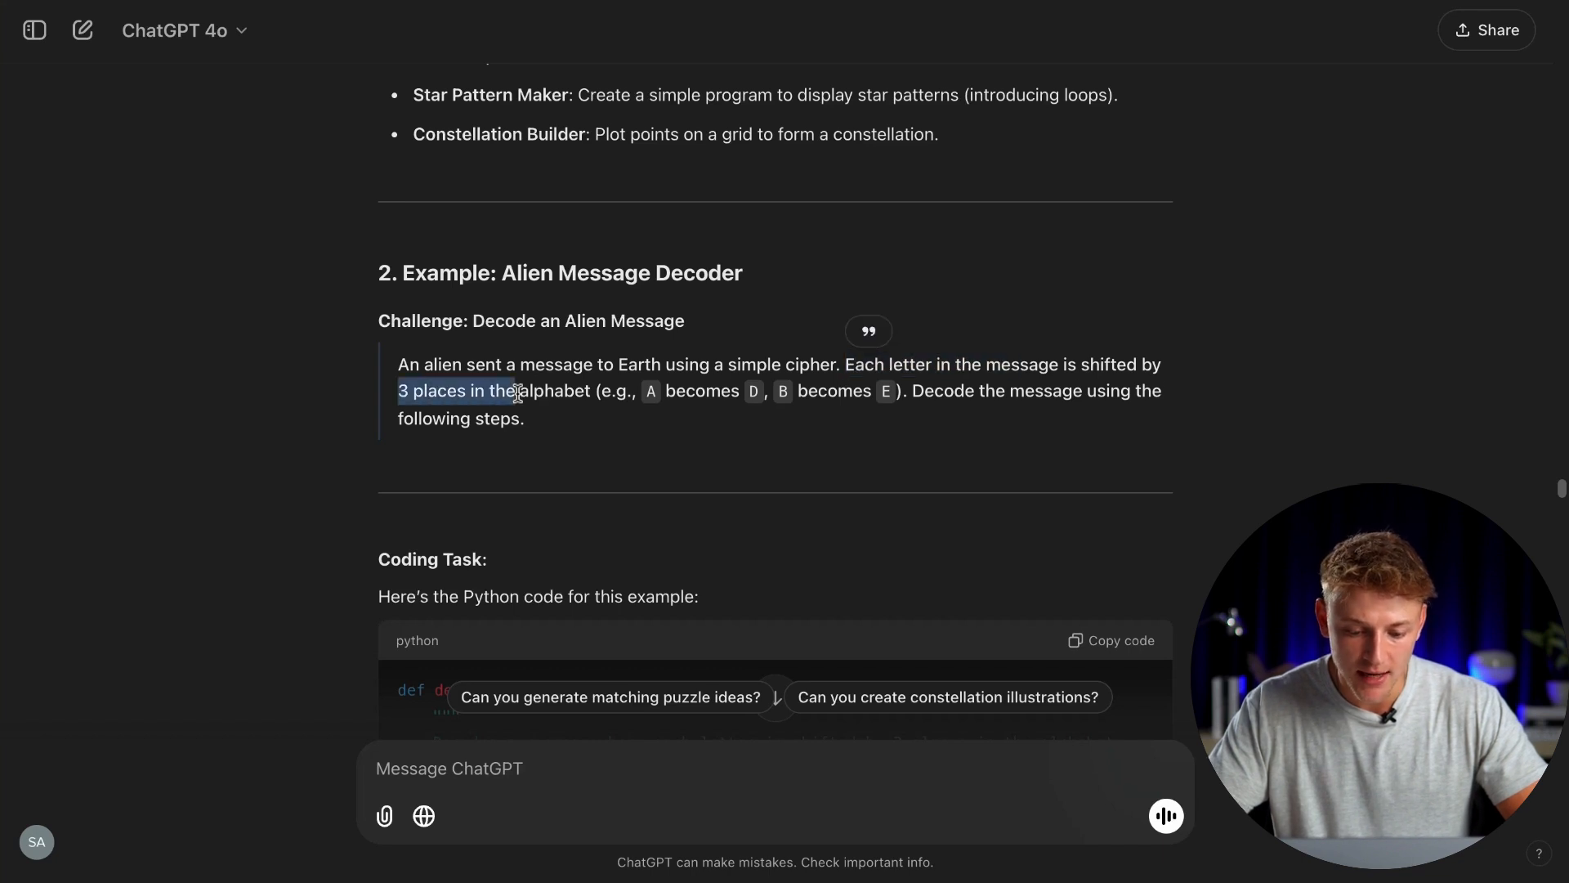
left_click_drag(648, 398, 780, 401)
scroll(930, 397, "down", 1)
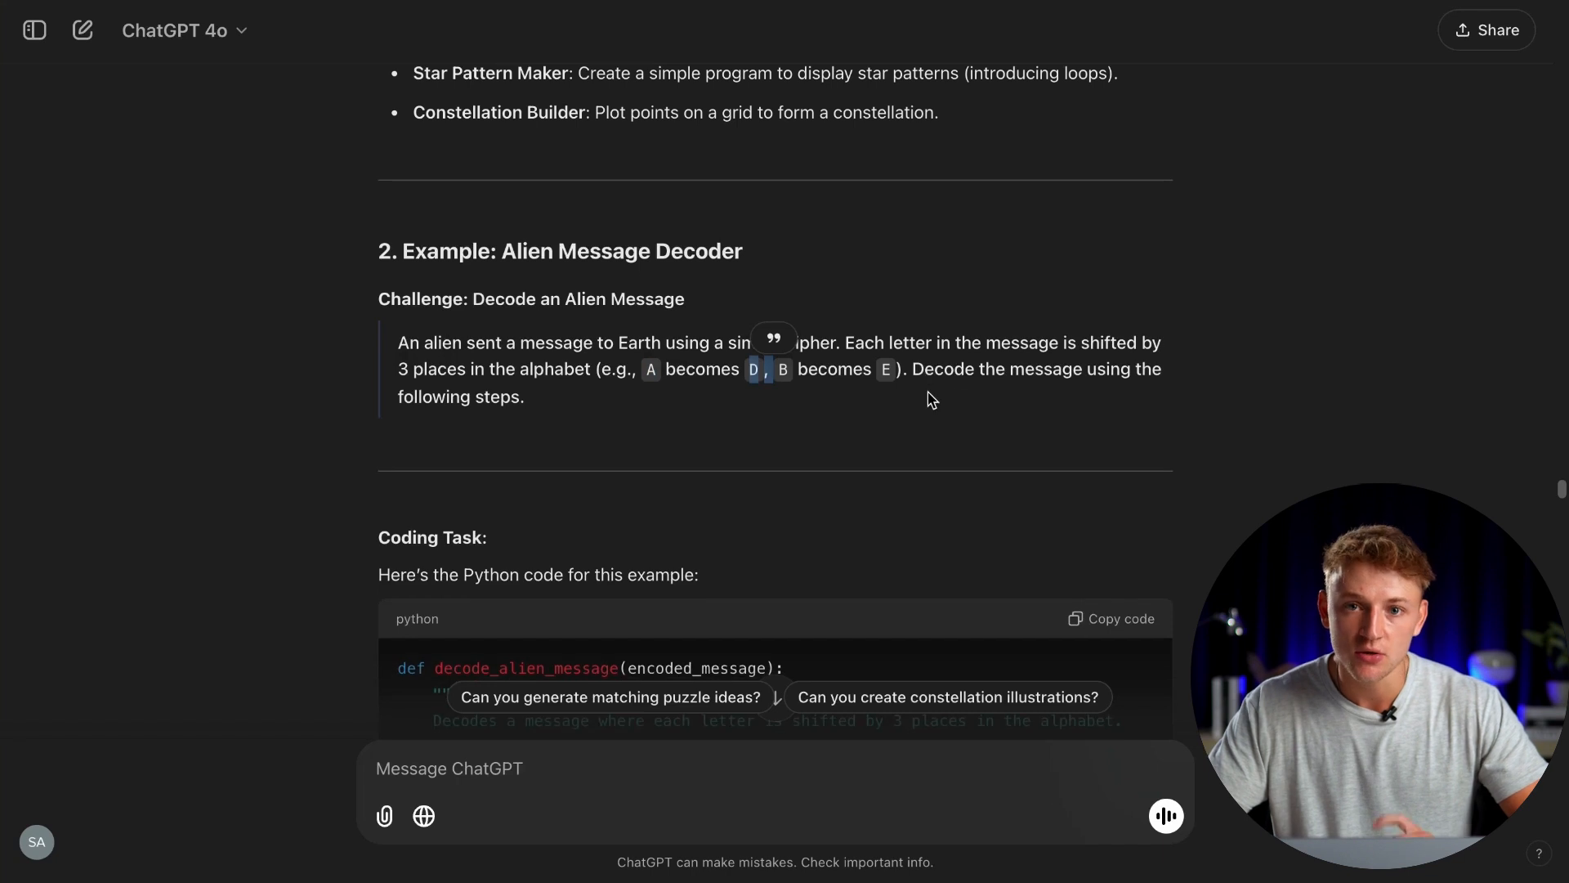
Step: Skim the example's Python code, highlighting part of the decoding function, and look over how to format it in the activity book
scroll(931, 399, "down", 5)
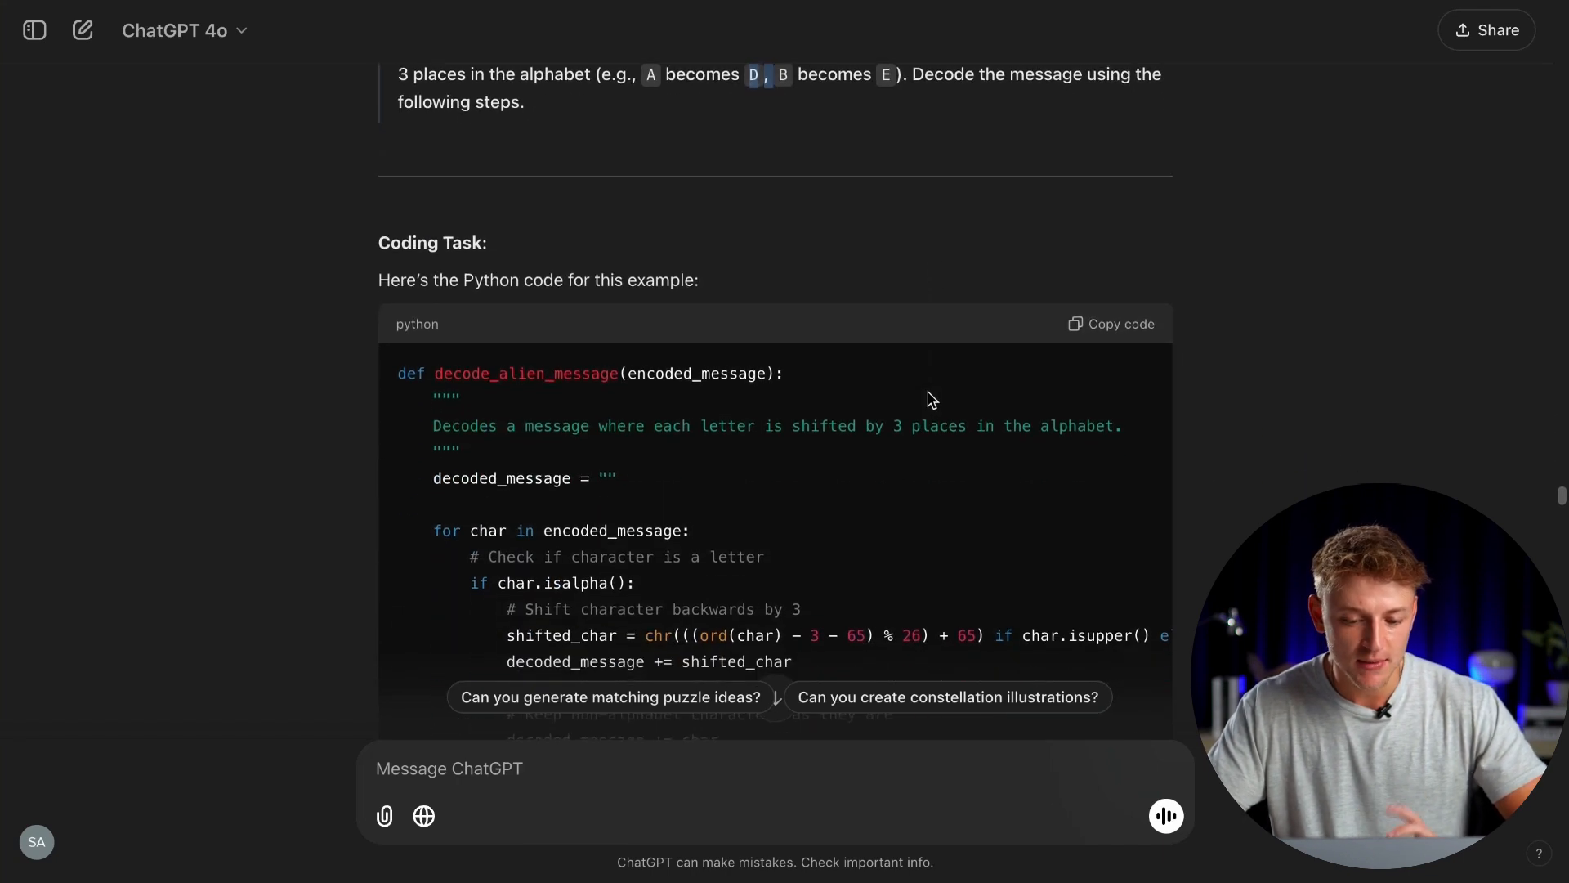
scroll(932, 399, "down", 3)
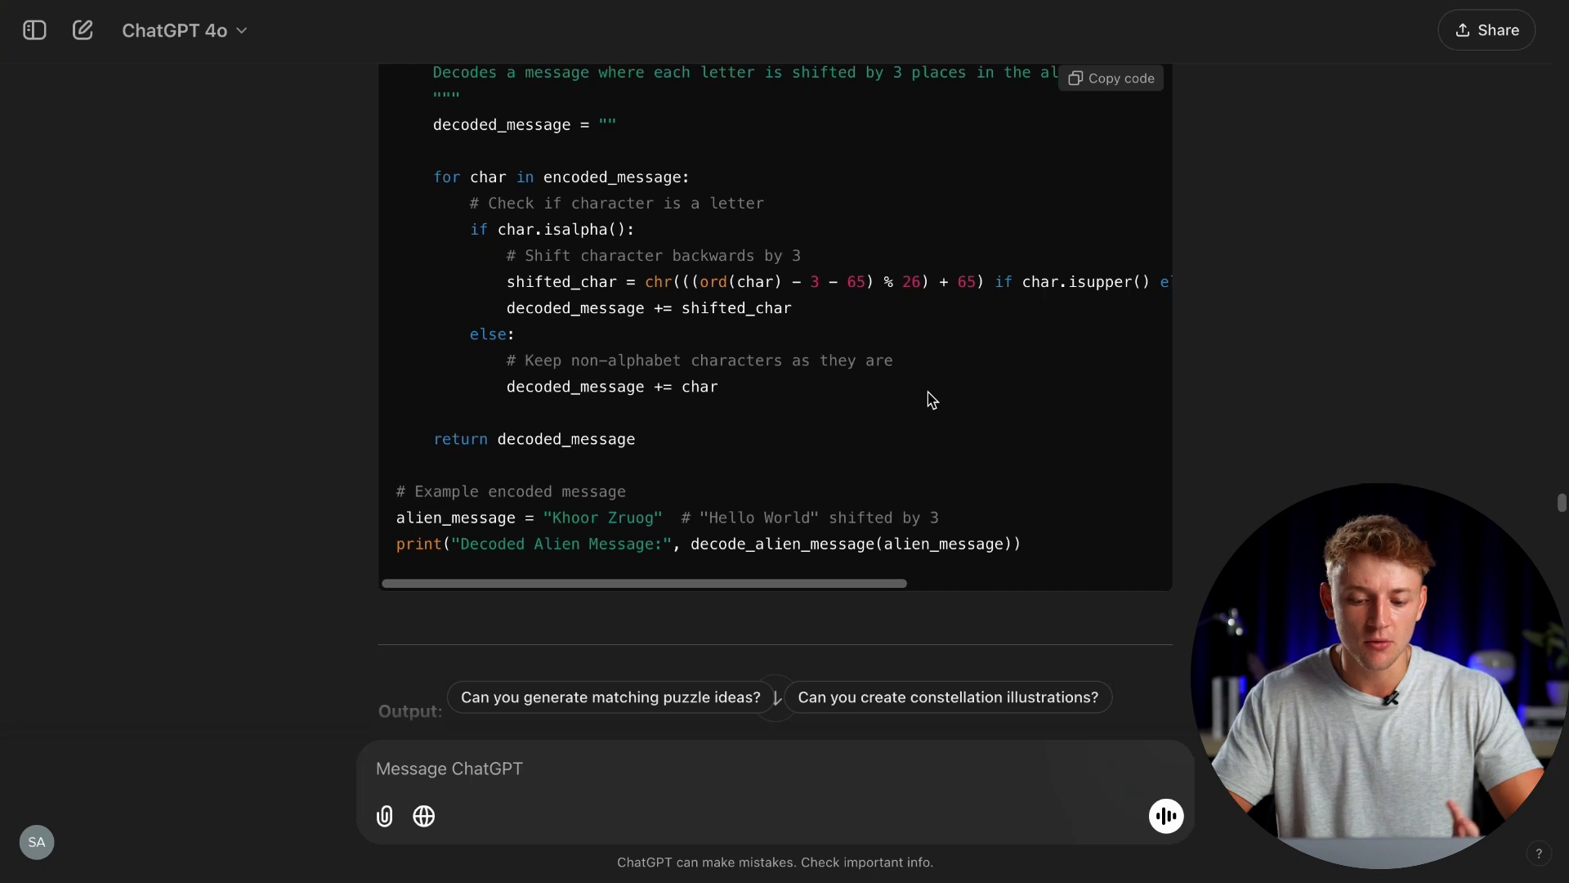
scroll(932, 399, "down", 1)
left_click_drag(931, 462, 638, 199)
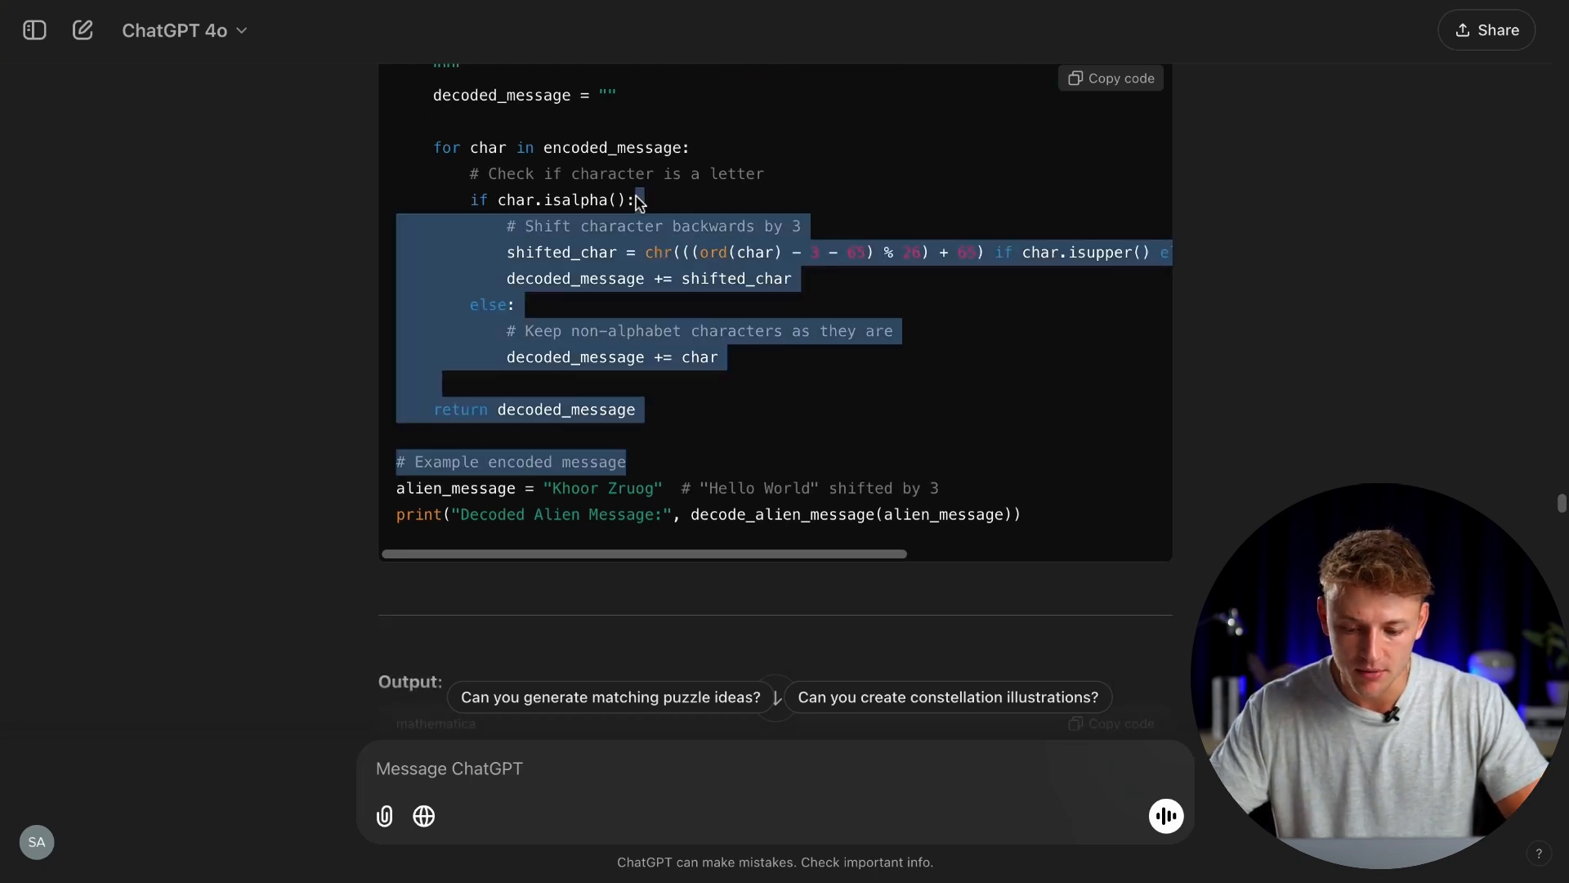
left_click(1287, 393)
scroll(1289, 401, "down", 5)
scroll(1289, 401, "down", 6)
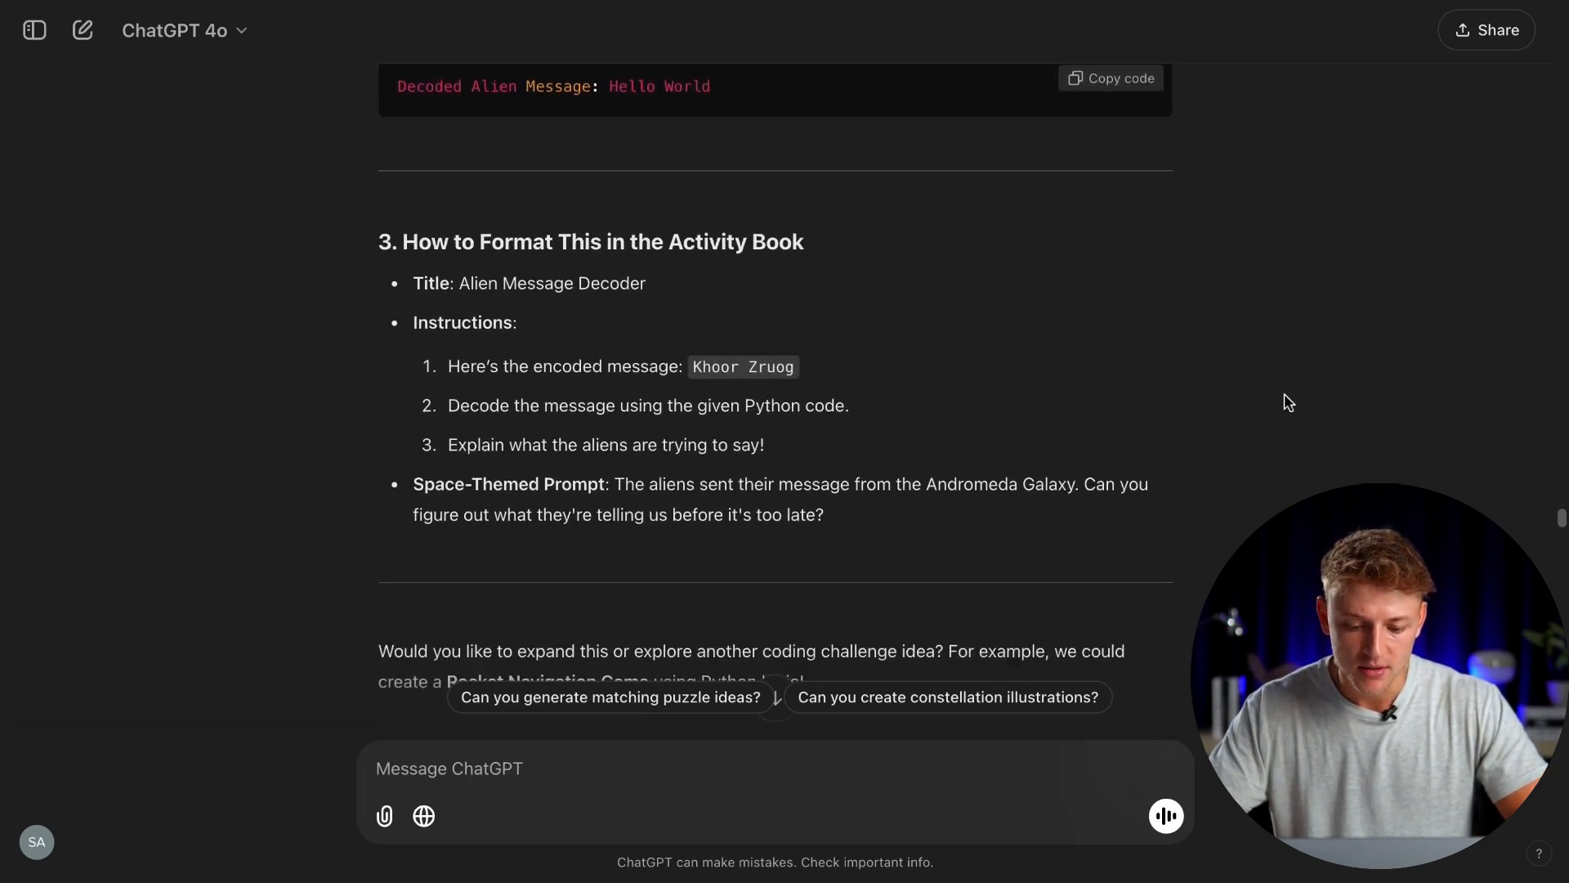
Step: Review the prompt about creating the book in Canva without Python, highlighting it and "space-themed coding" in the reply
left_click_drag(646, 520, 1058, 568)
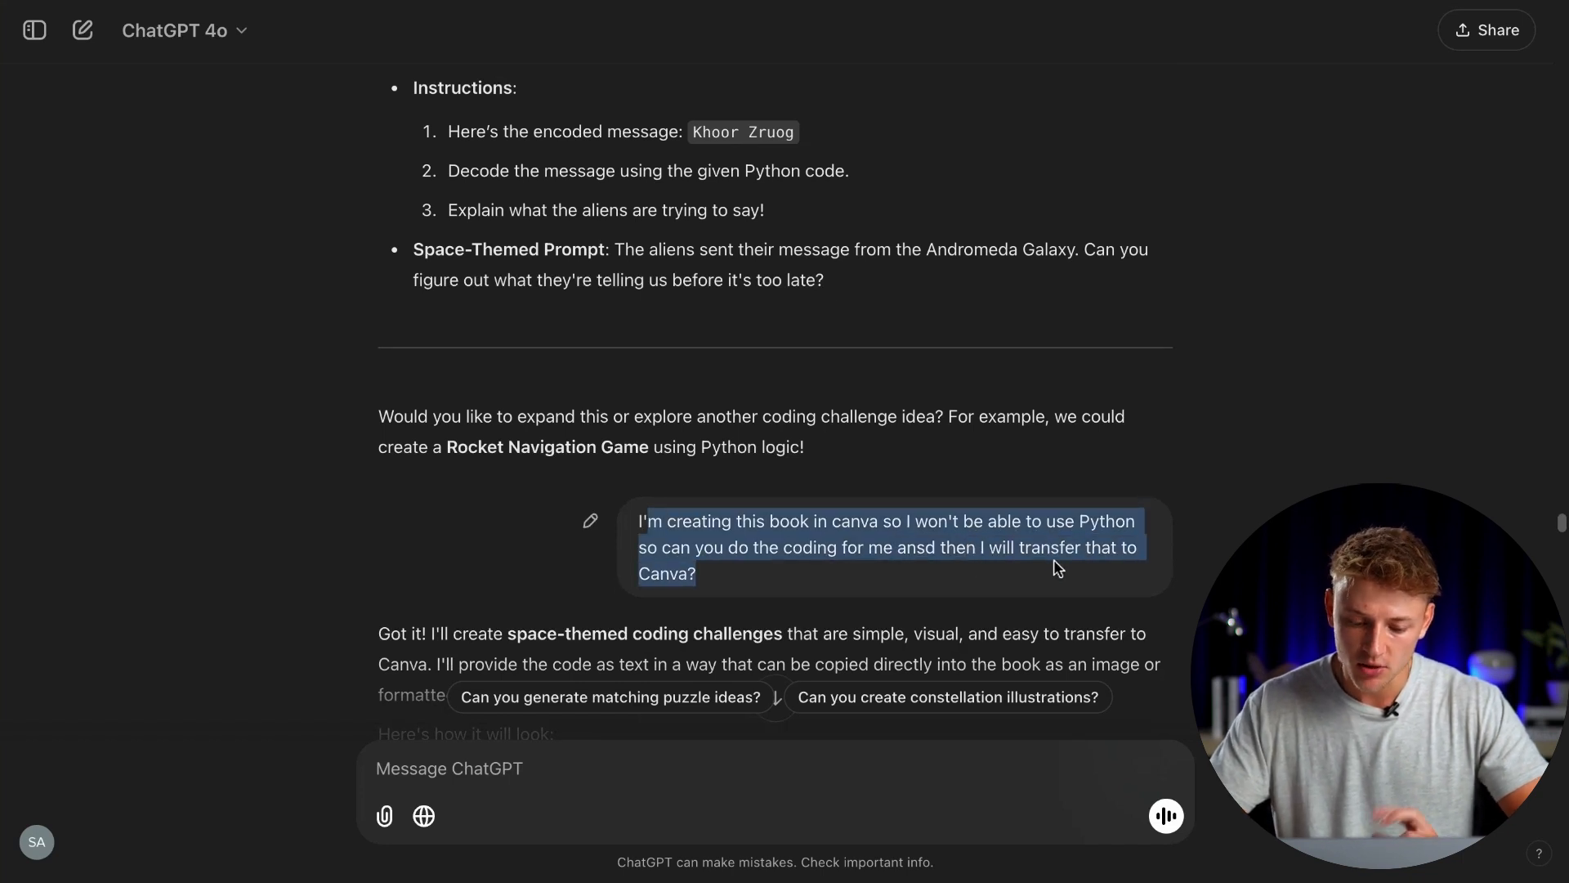
left_click(1196, 560)
scroll(1196, 560, "down", 1)
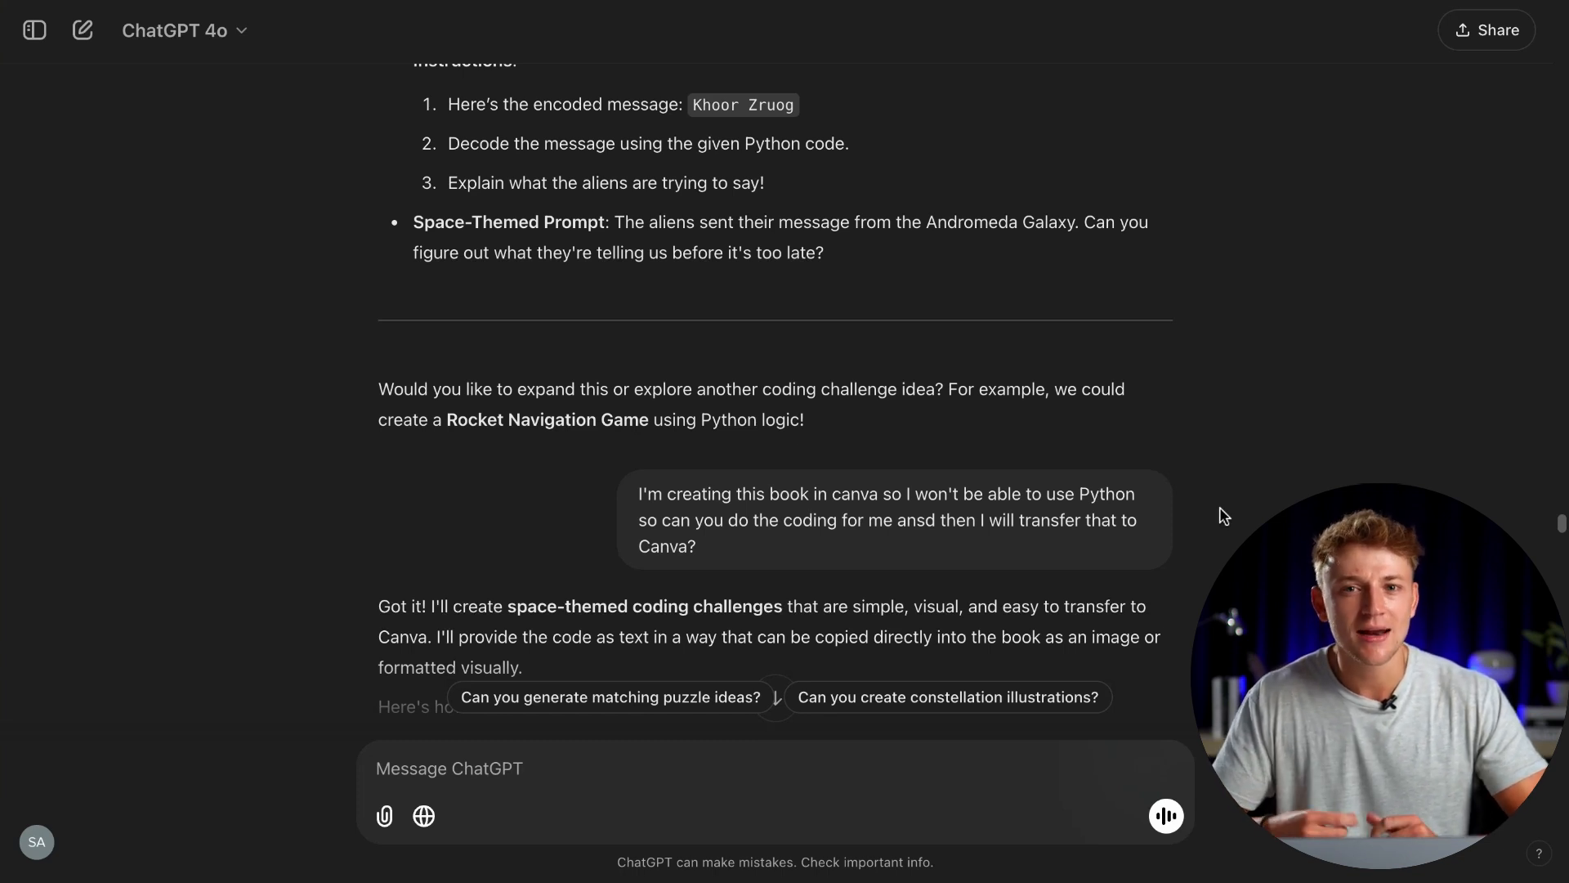
scroll(1224, 515, "down", 1)
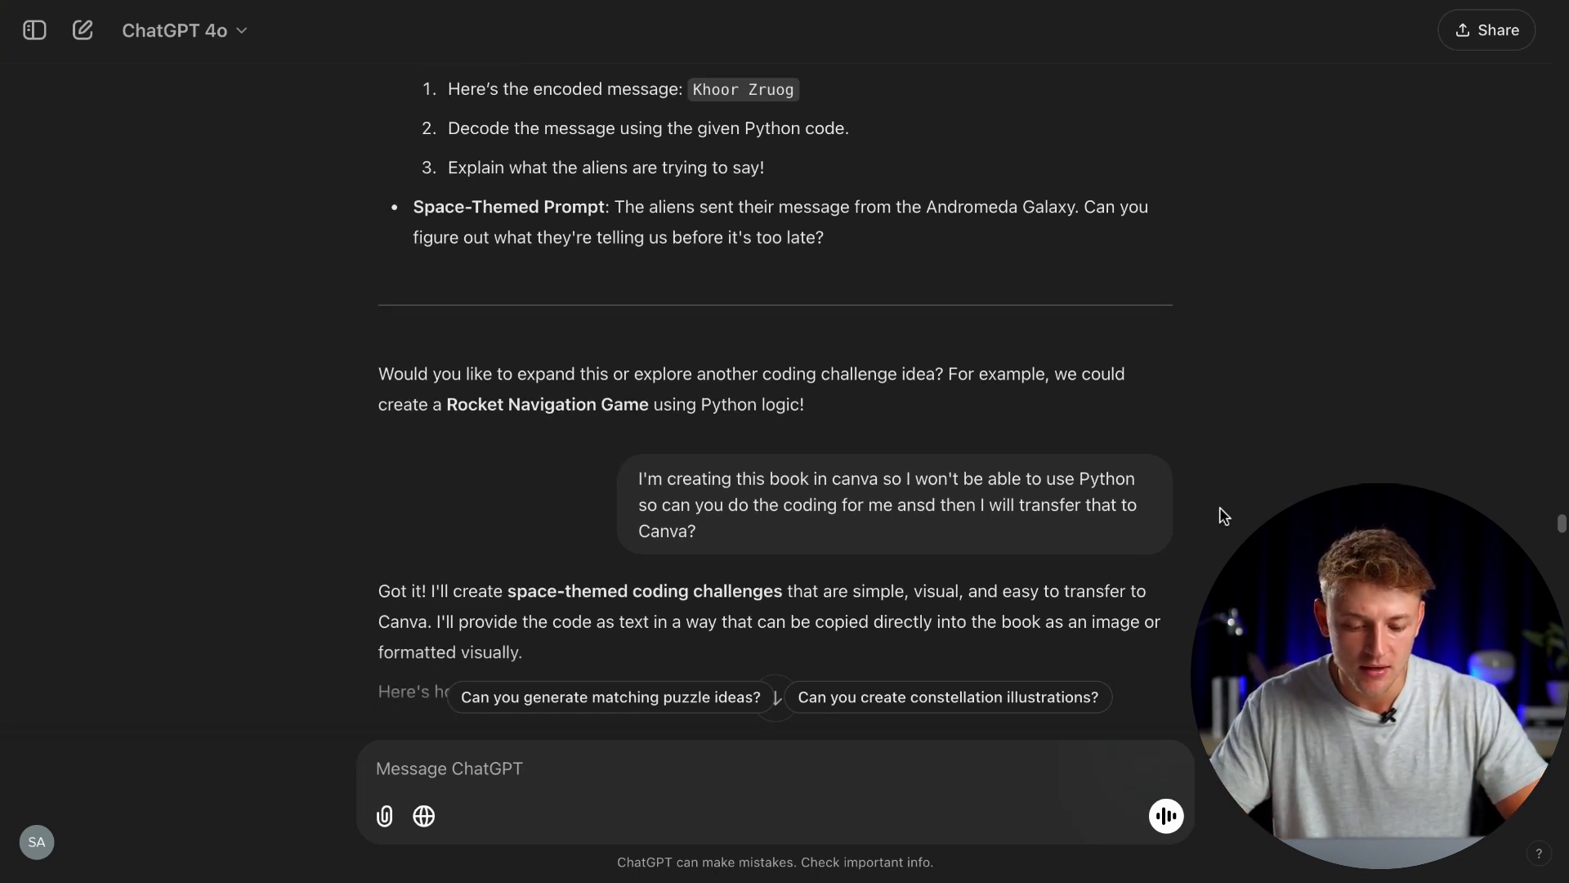
left_click_drag(487, 590, 703, 590)
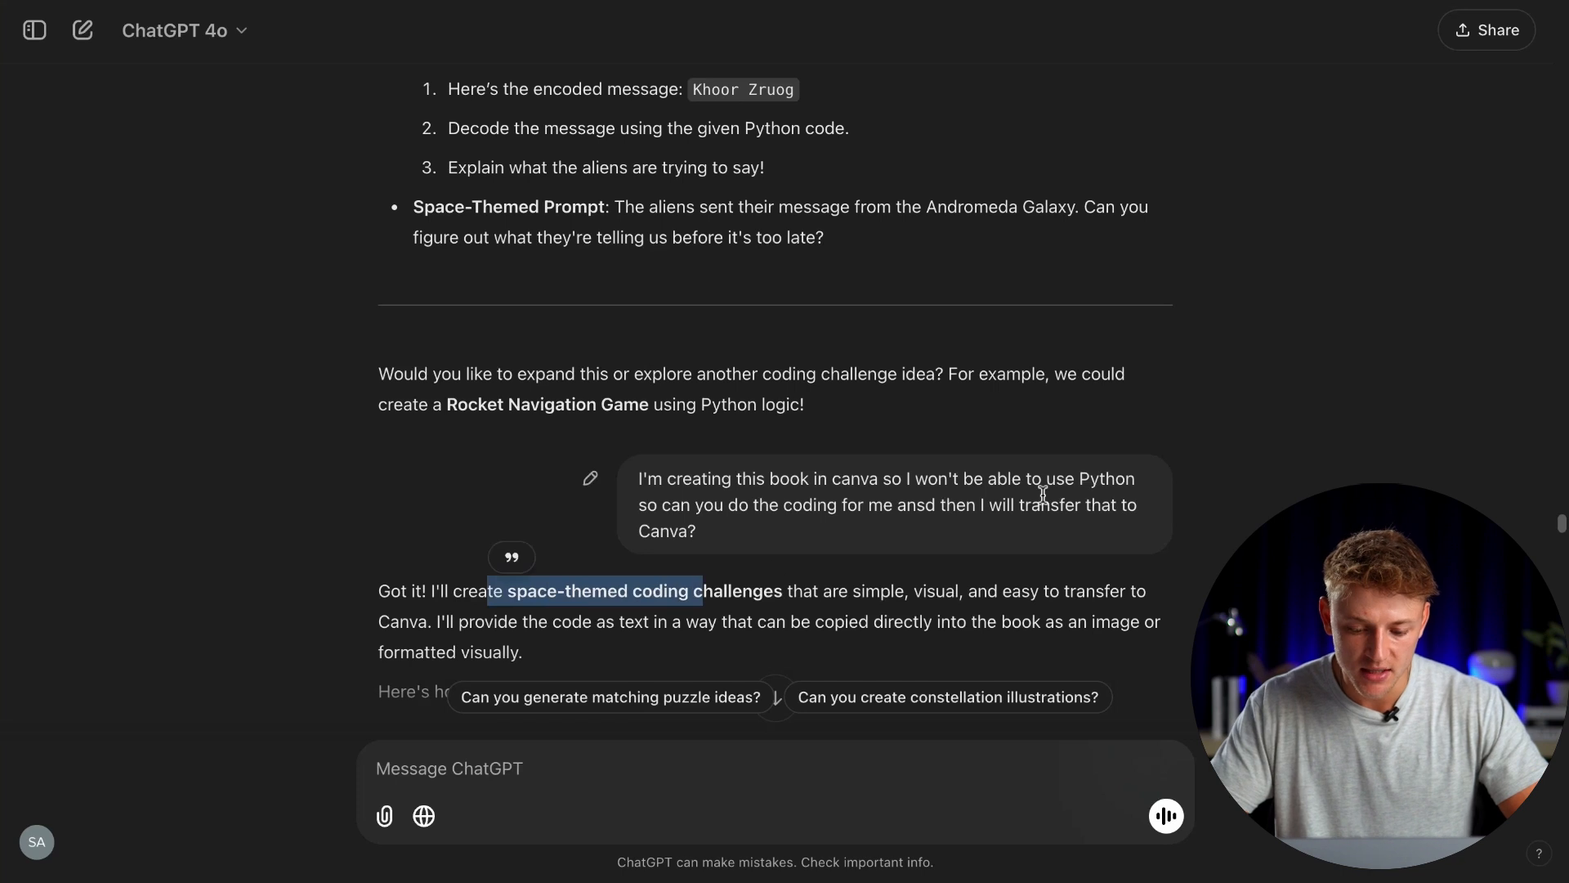
Step: Examine Challenge 1 and its Visual Code for Canva, highlighting the decoding loop, through to the challenge question
scroll(1044, 494, "down", 5)
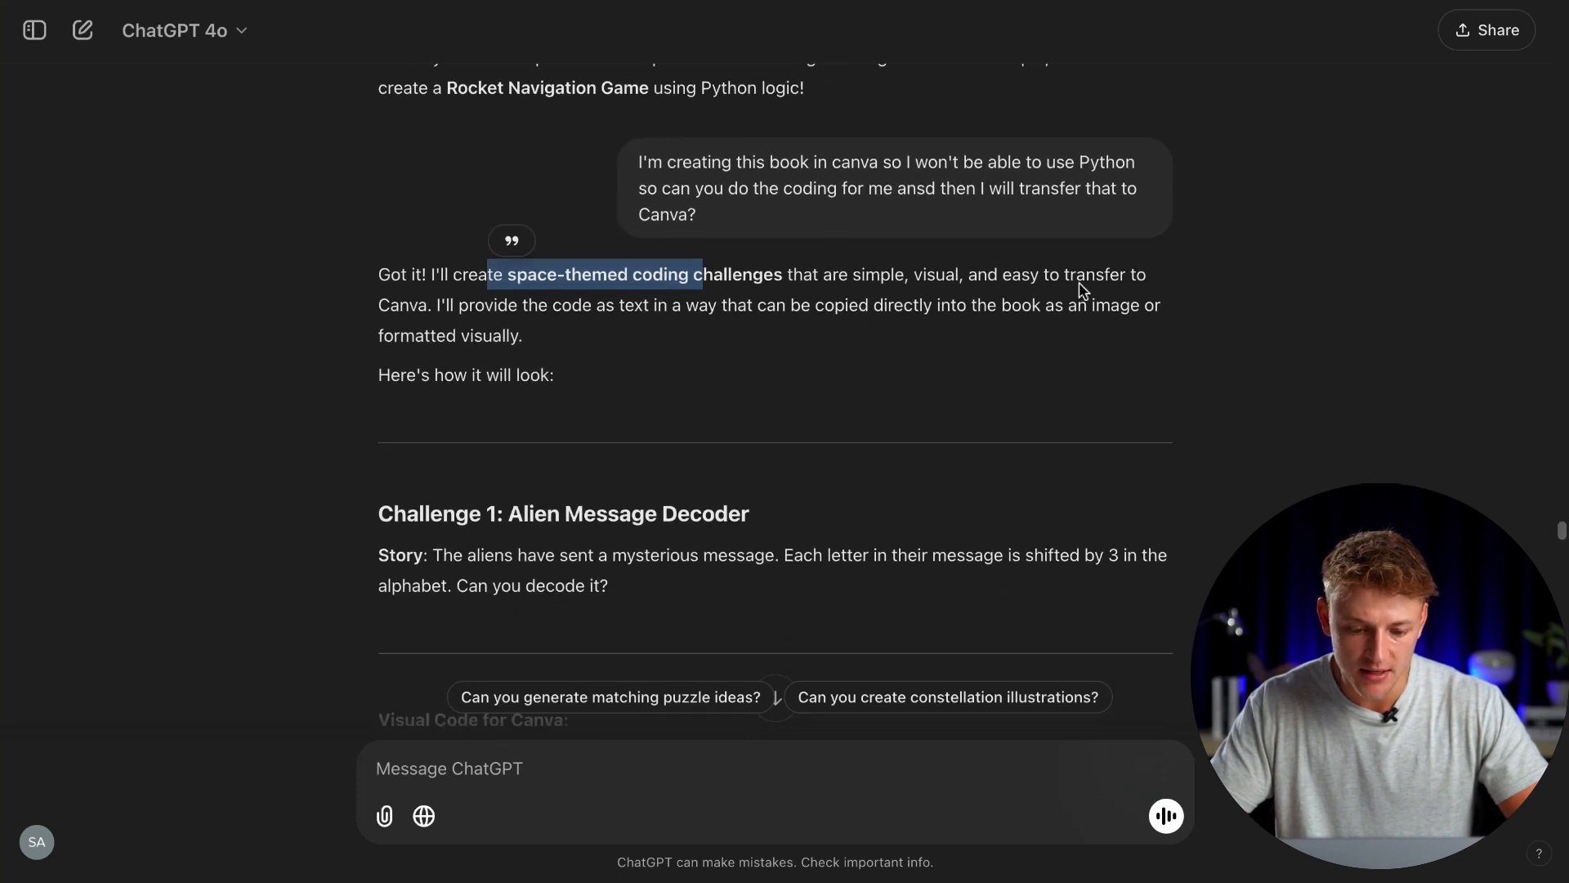
scroll(1081, 288, "down", 8)
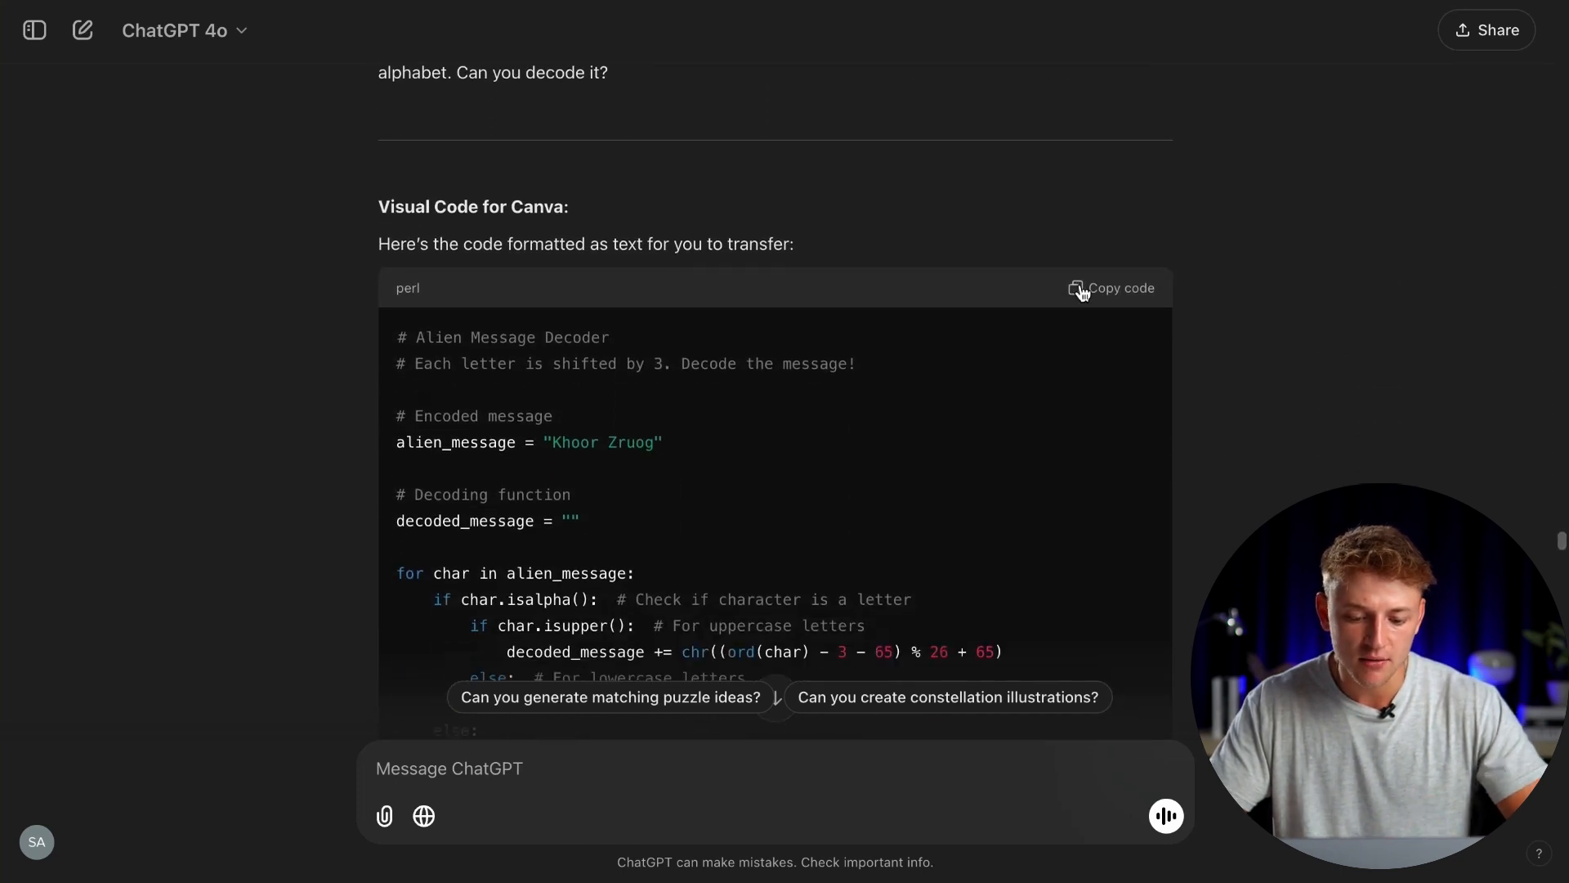
scroll(1080, 292, "down", 3)
left_click_drag(942, 489, 665, 375)
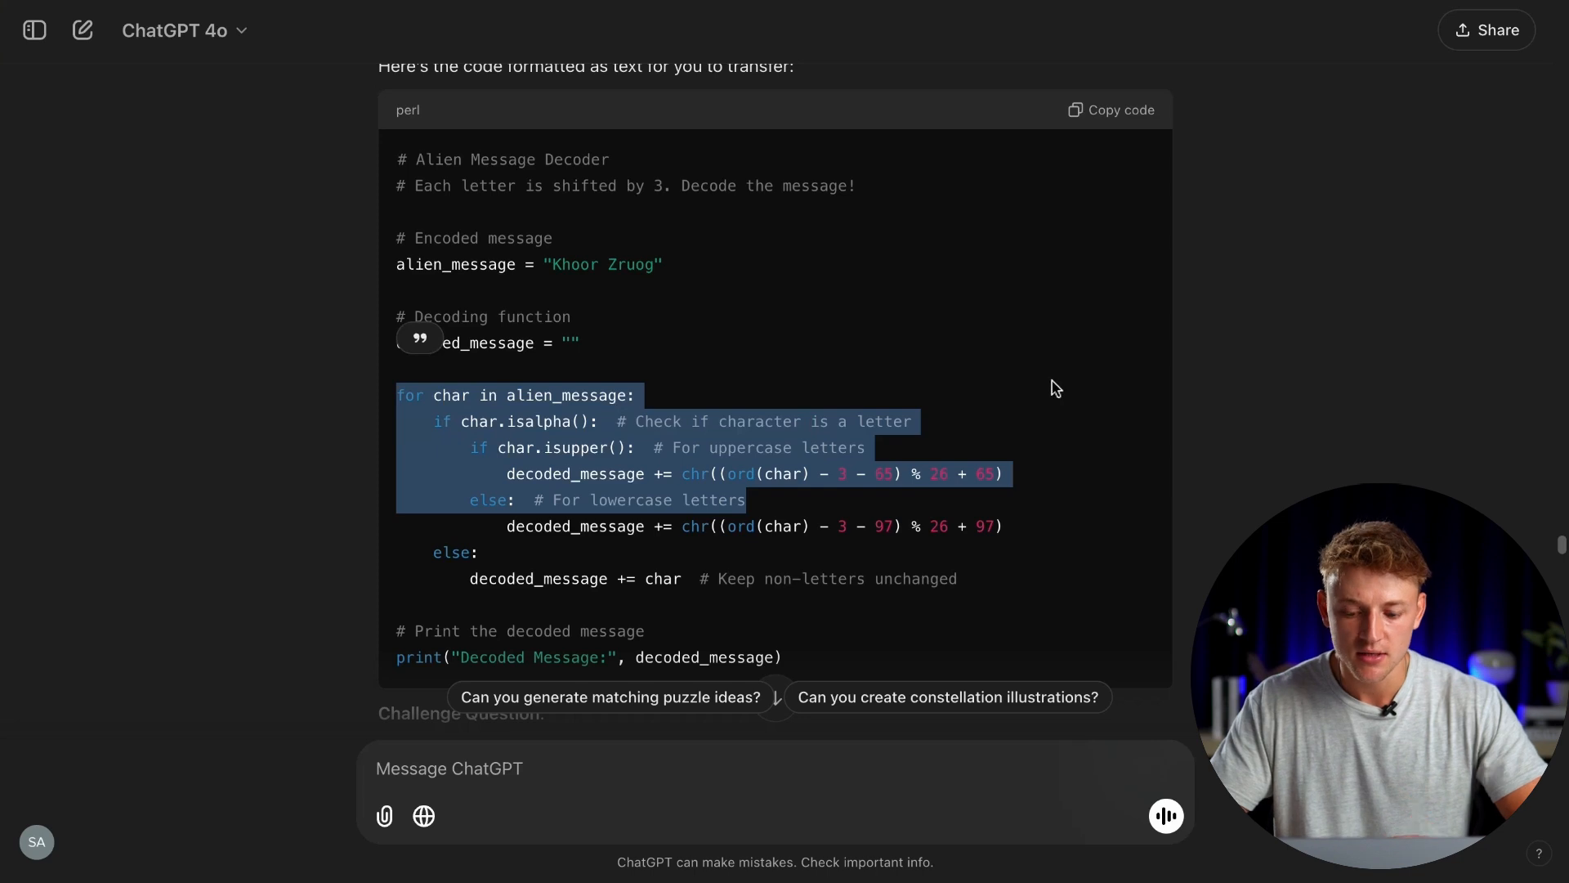
left_click(1222, 411)
scroll(1223, 411, "down", 6)
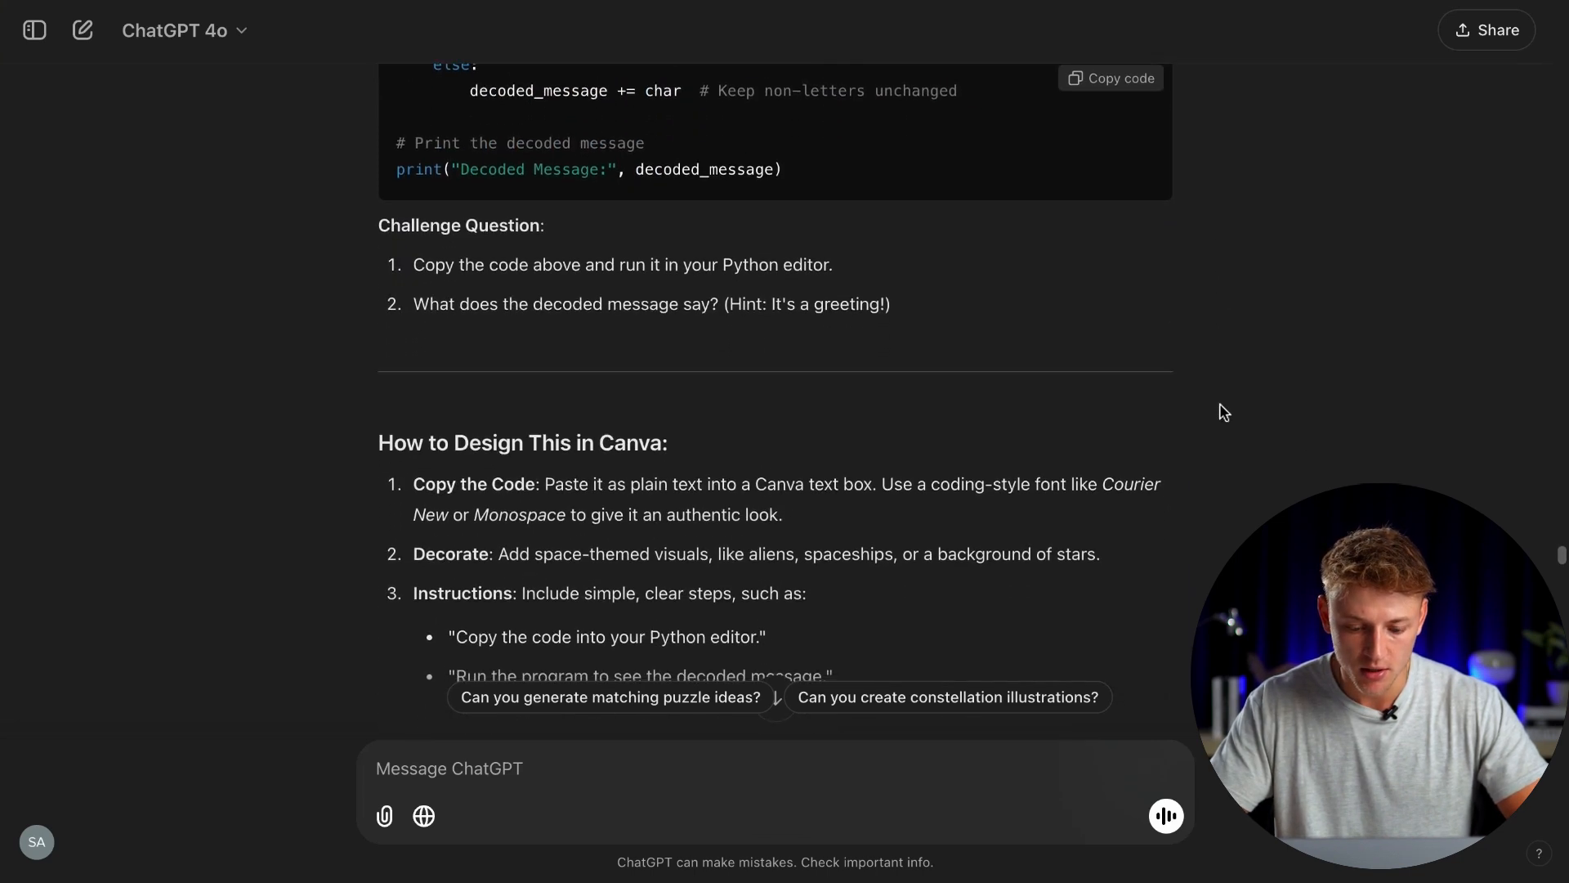
Step: Review the follow-up prompt asking for only the puzzle, instructions and answer in text form, and the start of its reply
scroll(1222, 410, "down", 4)
left_click_drag(644, 601, 899, 601)
left_click(973, 601)
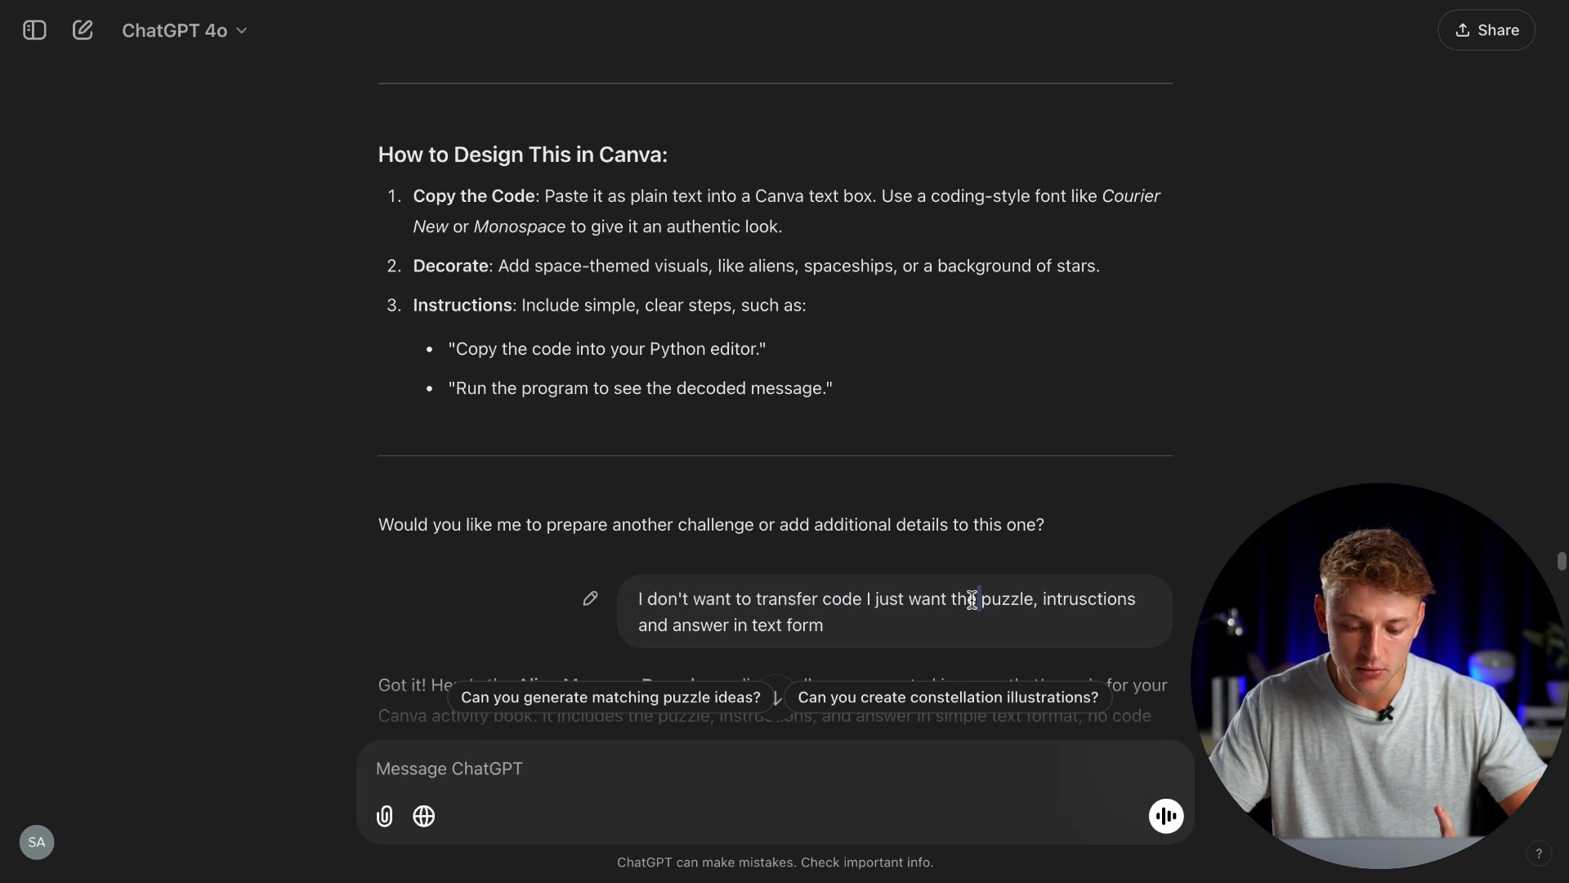
scroll(975, 600, "down", 3)
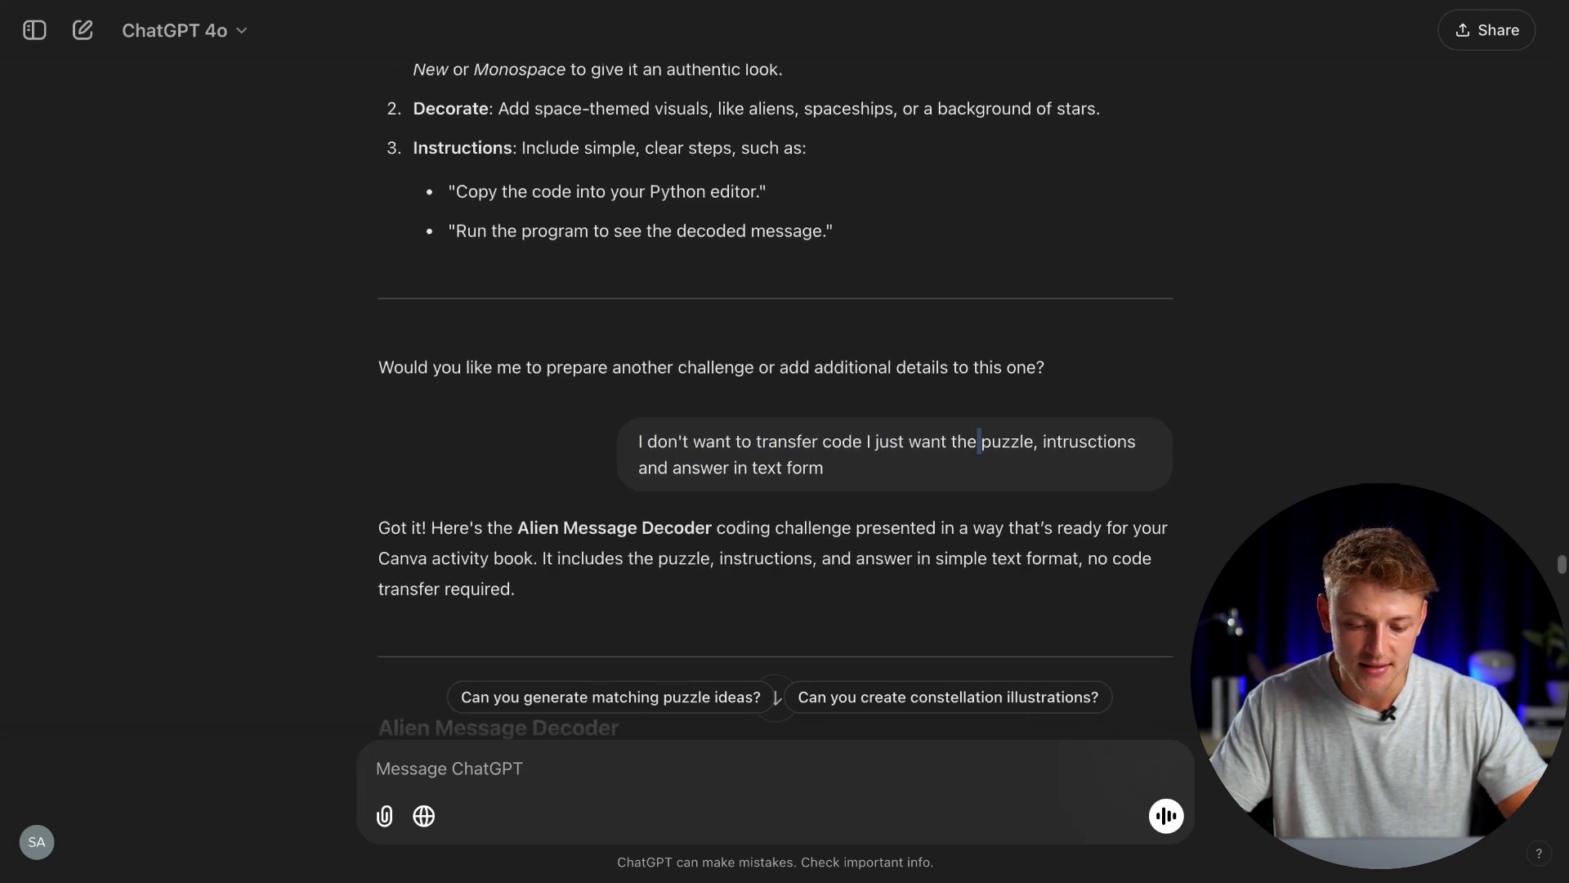
scroll(948, 545, "down", 5)
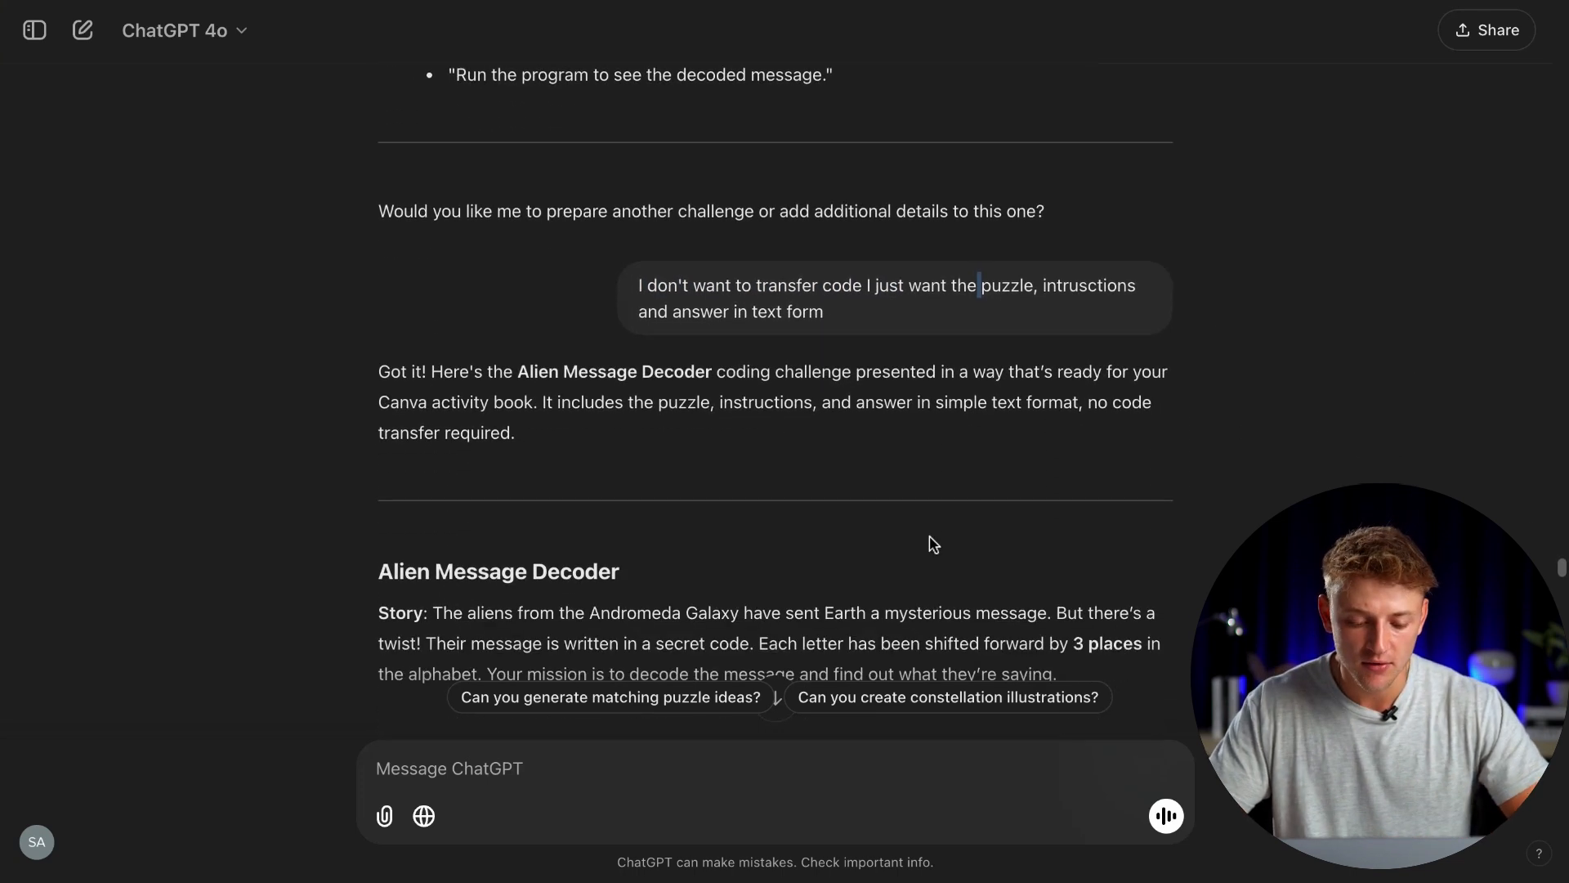
Step: Study the text-only Alien Message Decoder puzzle, going through its encoded message and highlighting letters in the hint list
scroll(933, 544, "down", 3)
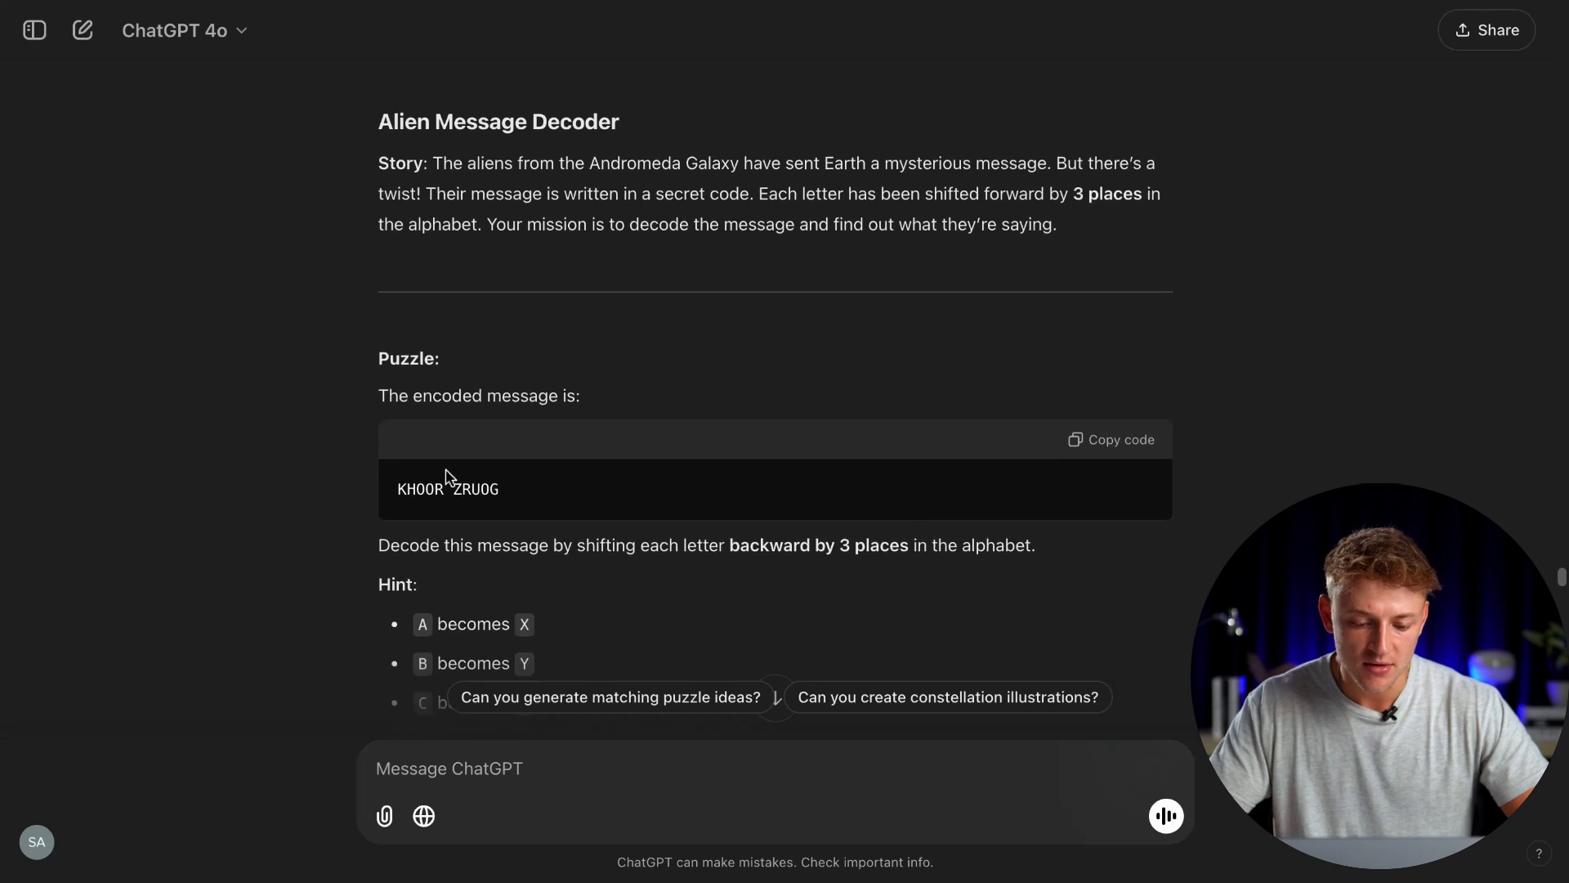
left_click_drag(526, 500, 952, 471)
scroll(598, 531, "down", 1)
left_click(468, 530)
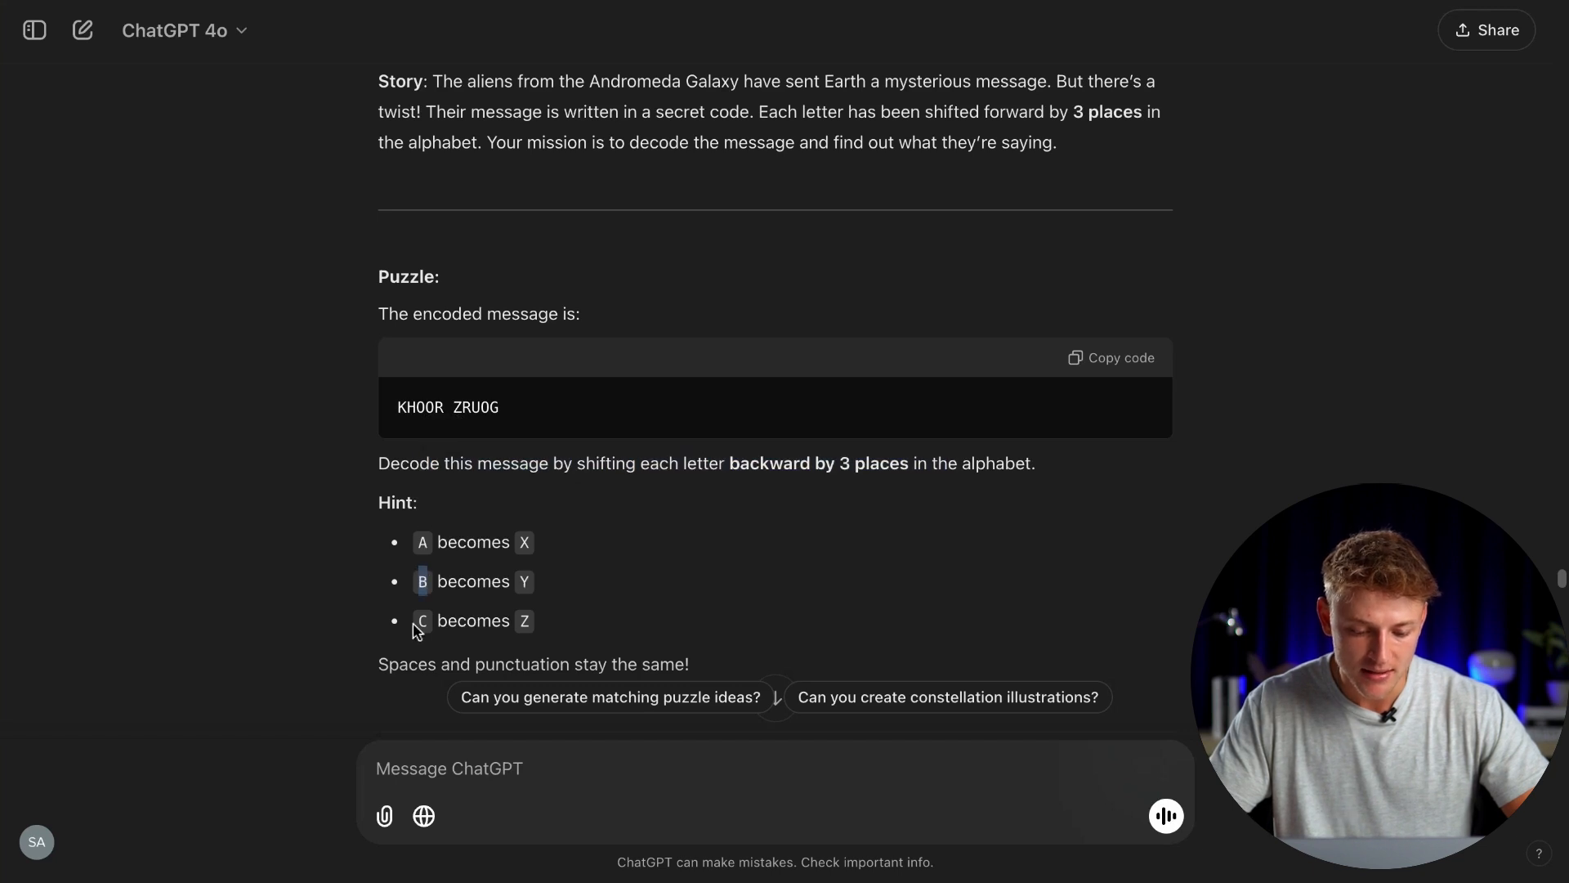
left_click_drag(416, 630, 452, 624)
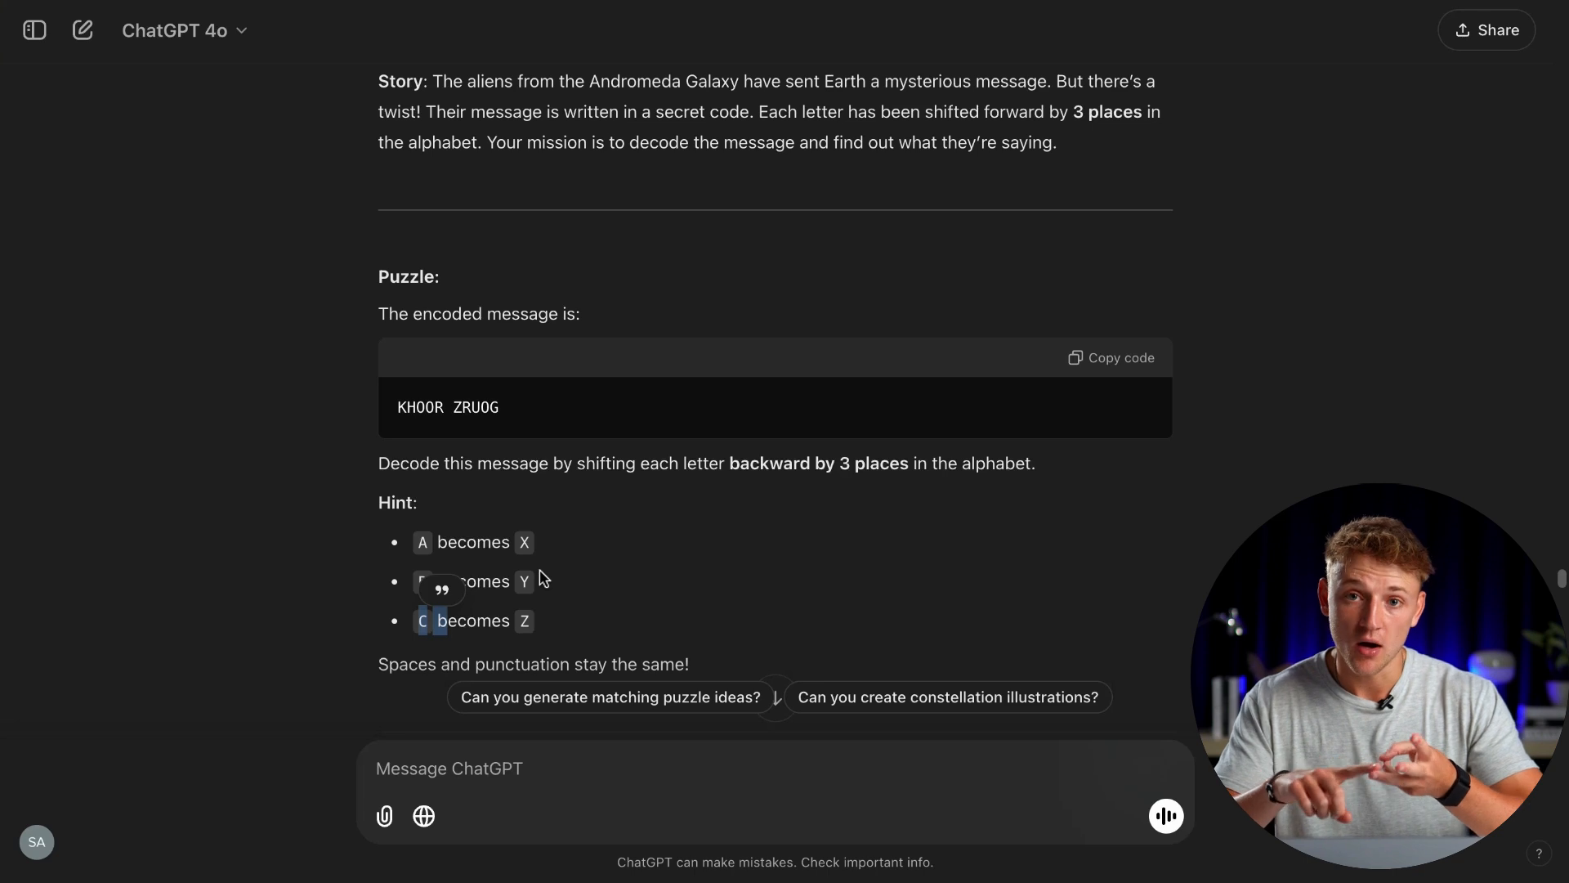
left_click(665, 581)
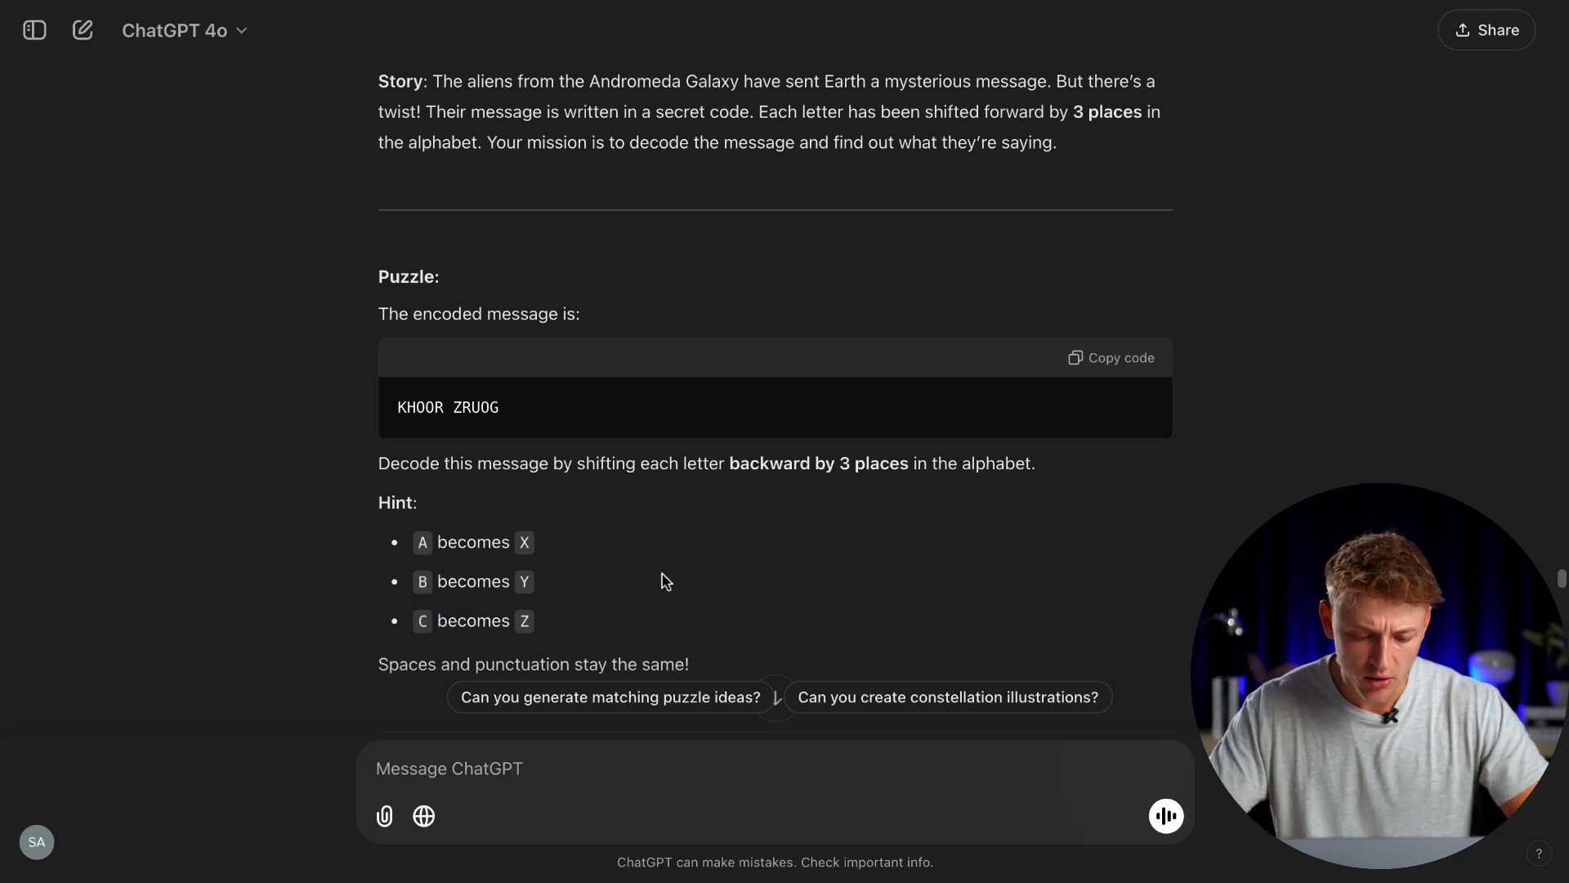
scroll(790, 548, "down", 1)
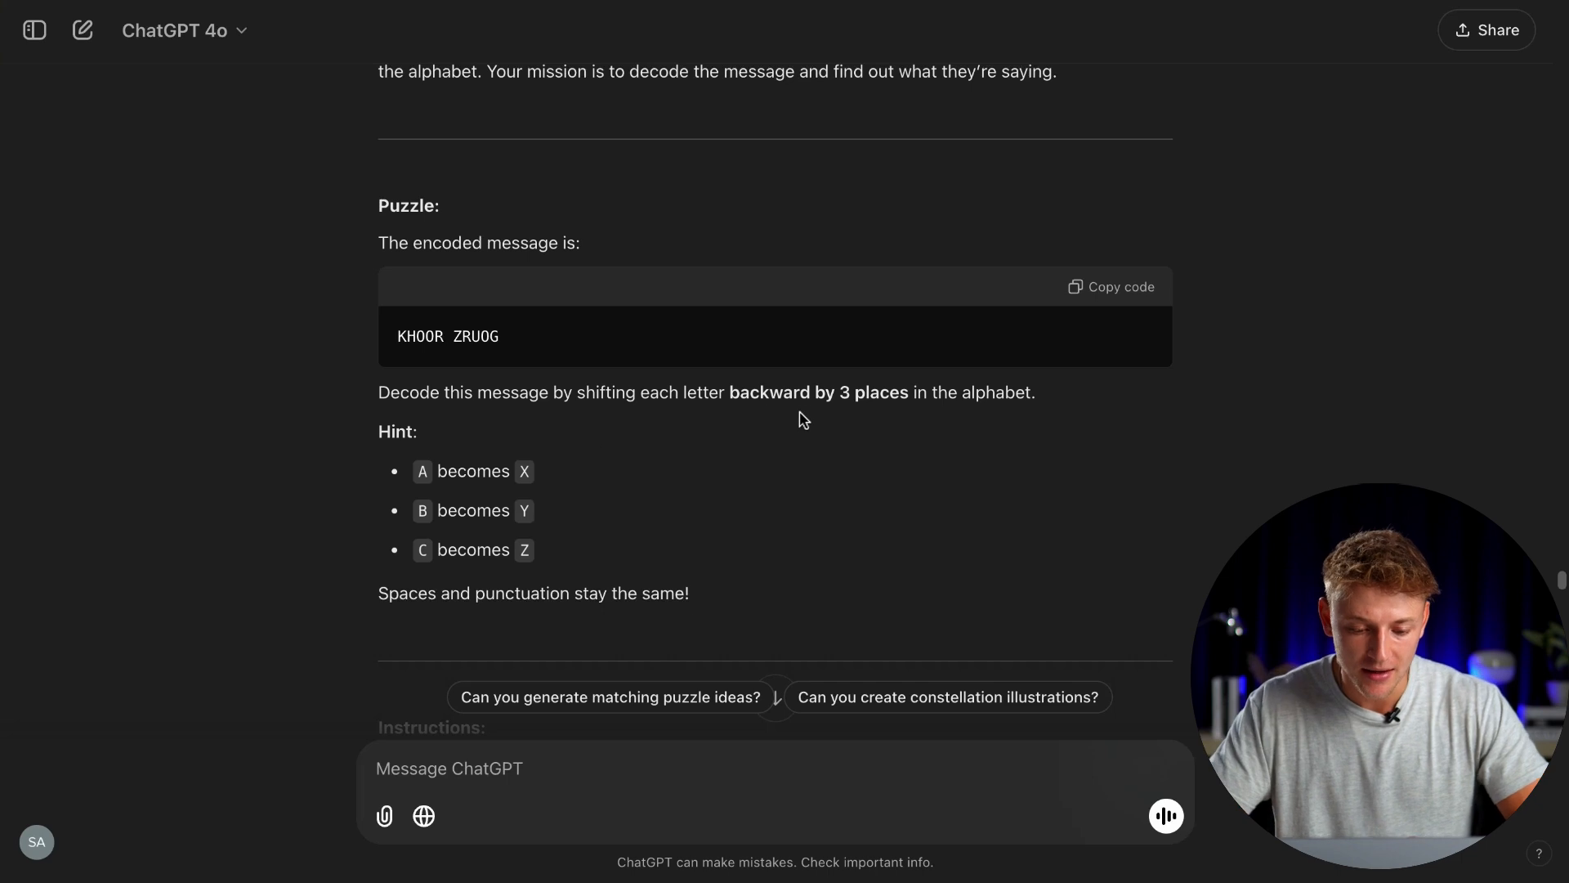
Step: Compare the encoded message KHOOR ZRUOG with the decoded answer, highlighting both, and check the instructions between them
scroll(928, 432, "down", 2)
triple_click(521, 256)
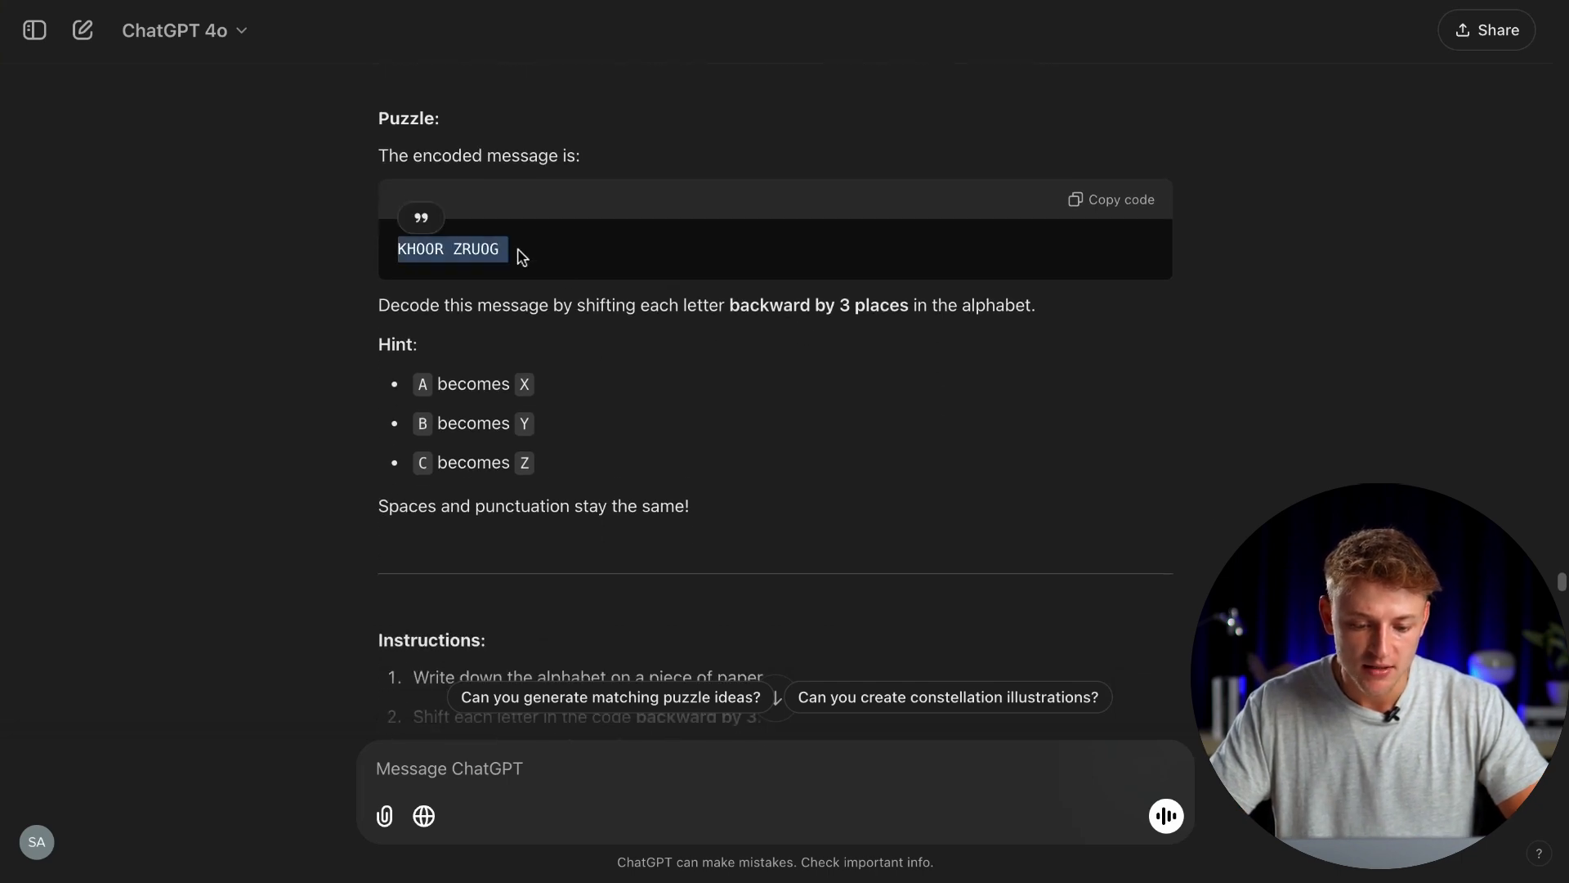
left_click(658, 384)
scroll(658, 383, "down", 9)
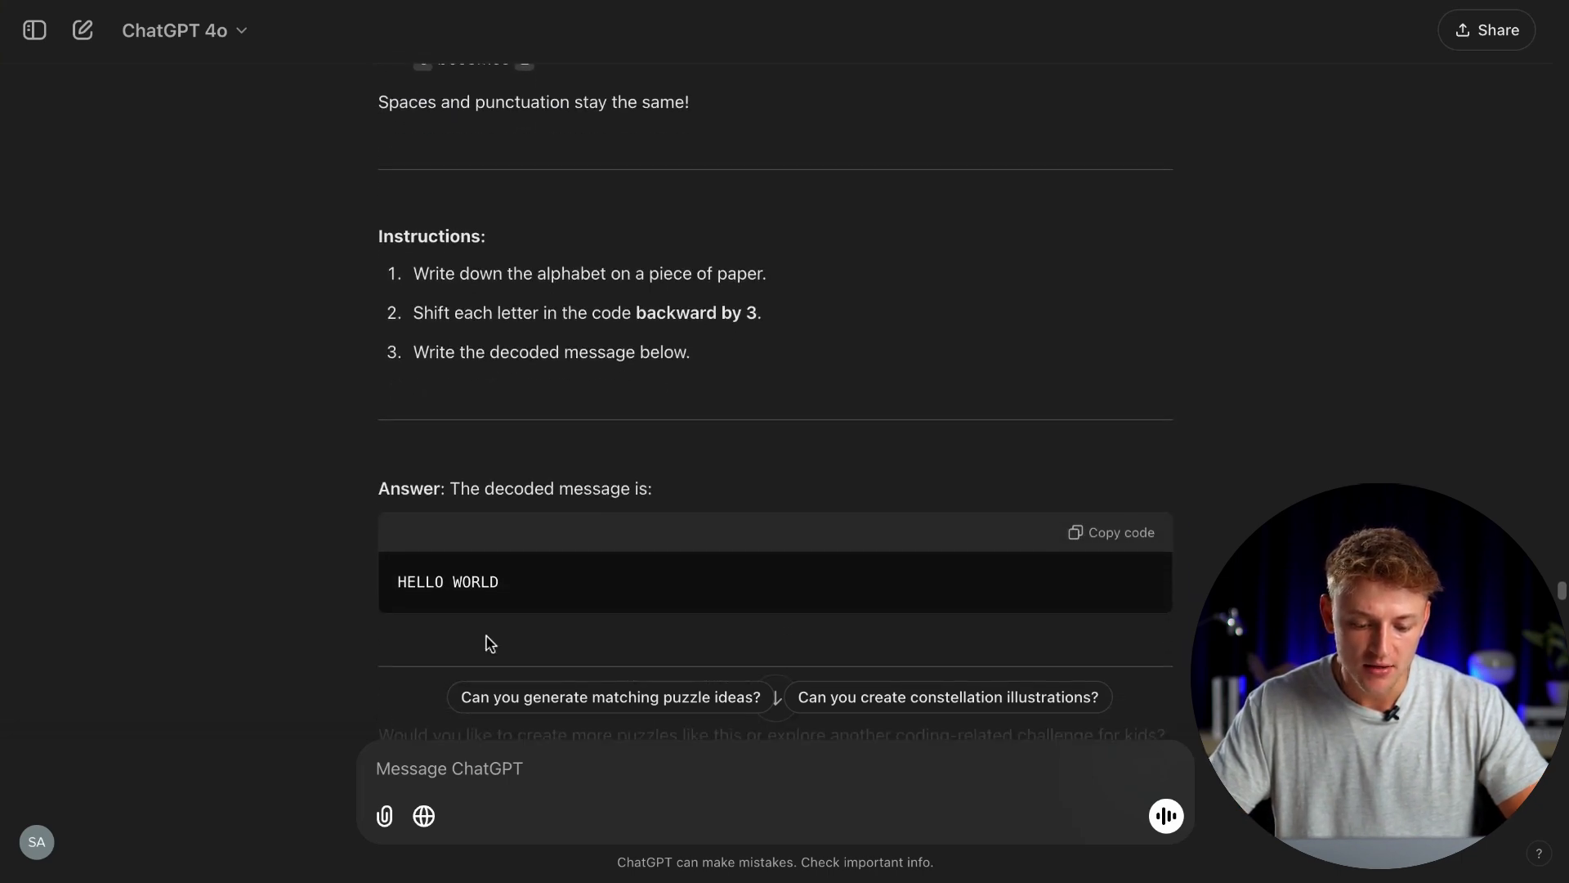
triple_click(497, 582)
scroll(589, 506, "up", 10)
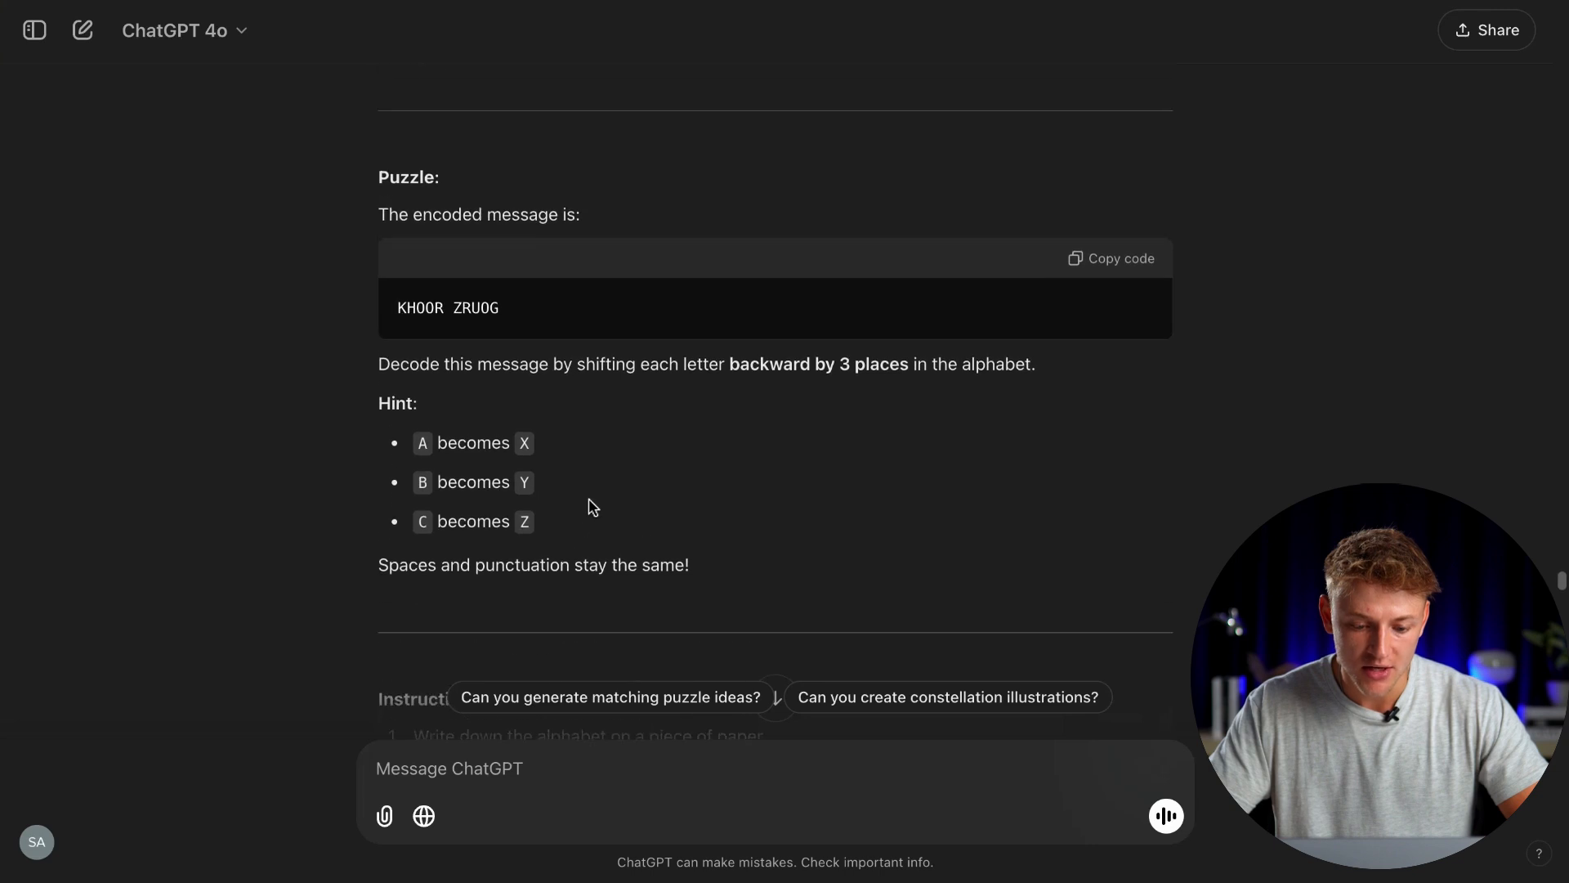
left_click_drag(395, 310, 397, 310)
scroll(456, 339, "down", 10)
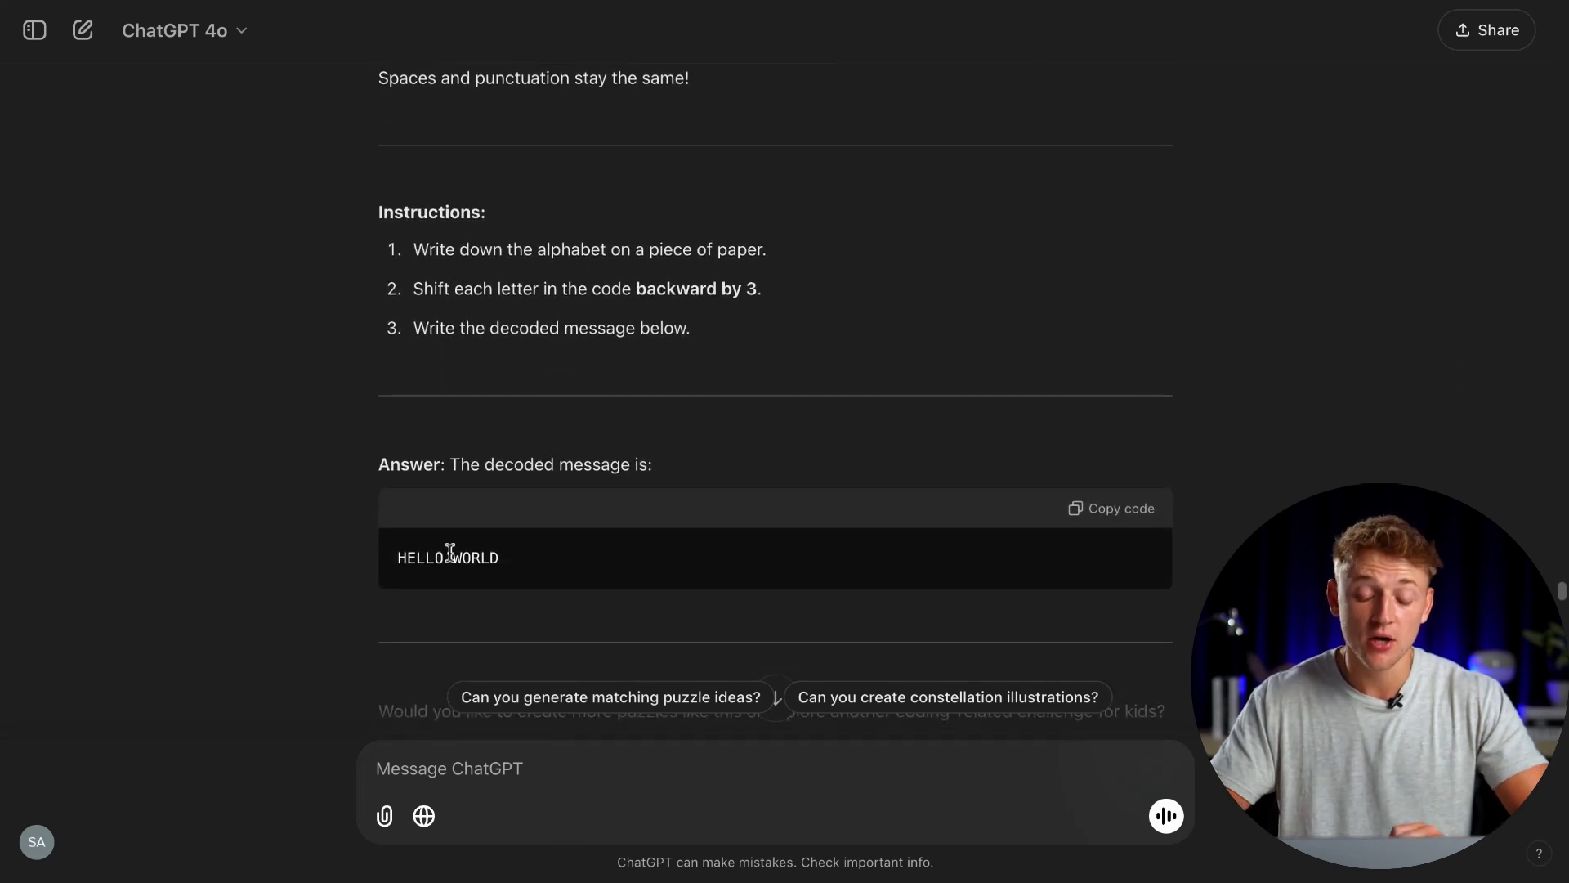
scroll(779, 464, "down", 4)
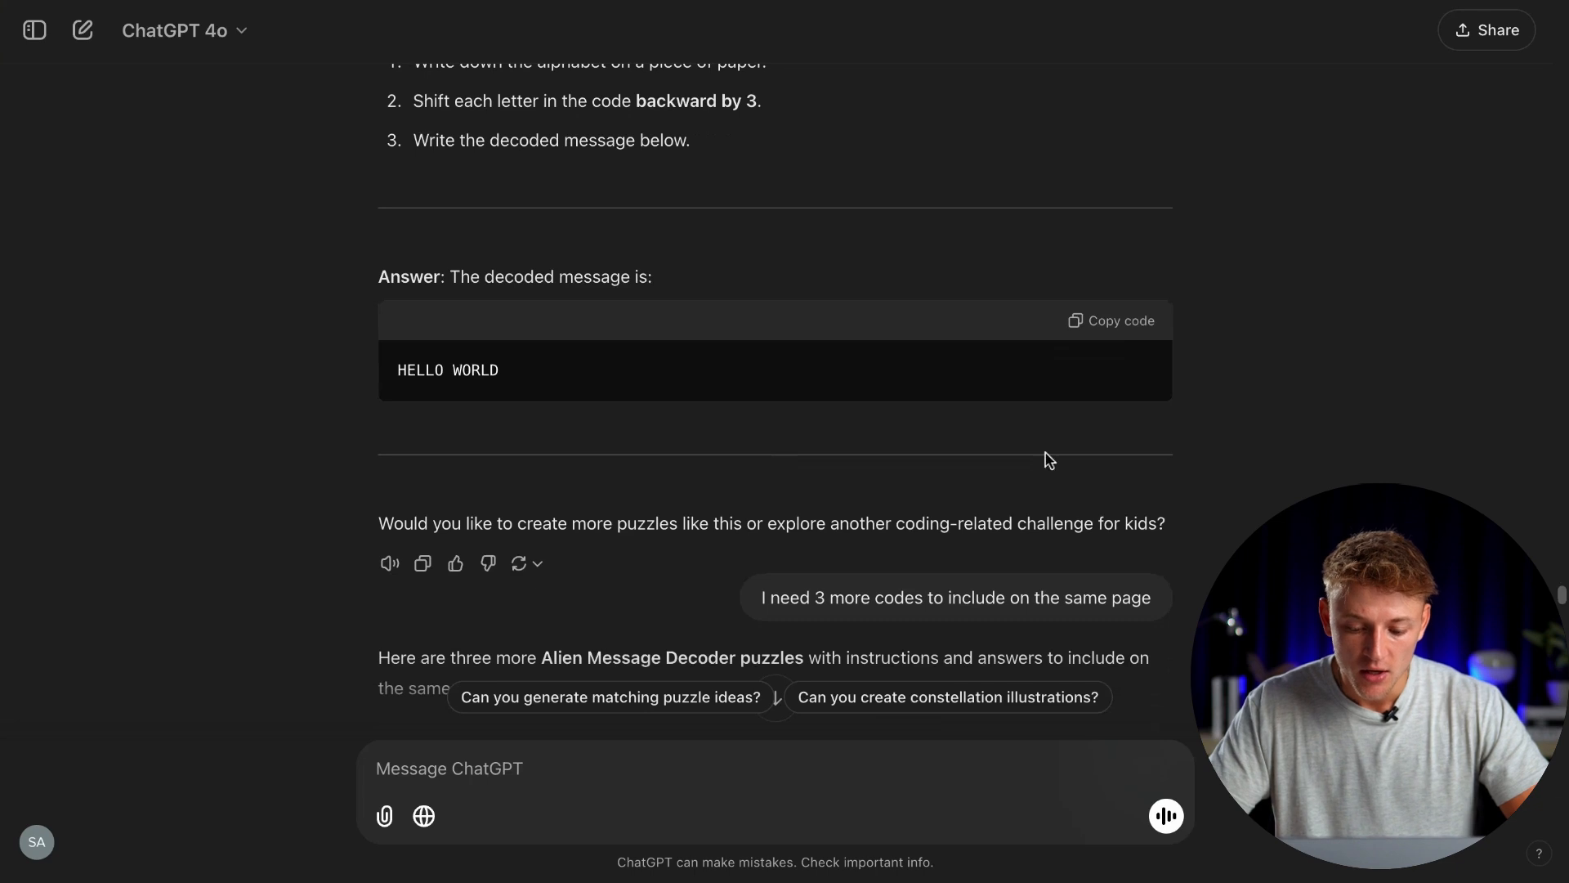
Step: Review the request for 3 more codes and its reply, highlighting the answers to Puzzle 1 and Puzzle 2
left_click_drag(787, 594, 1117, 595)
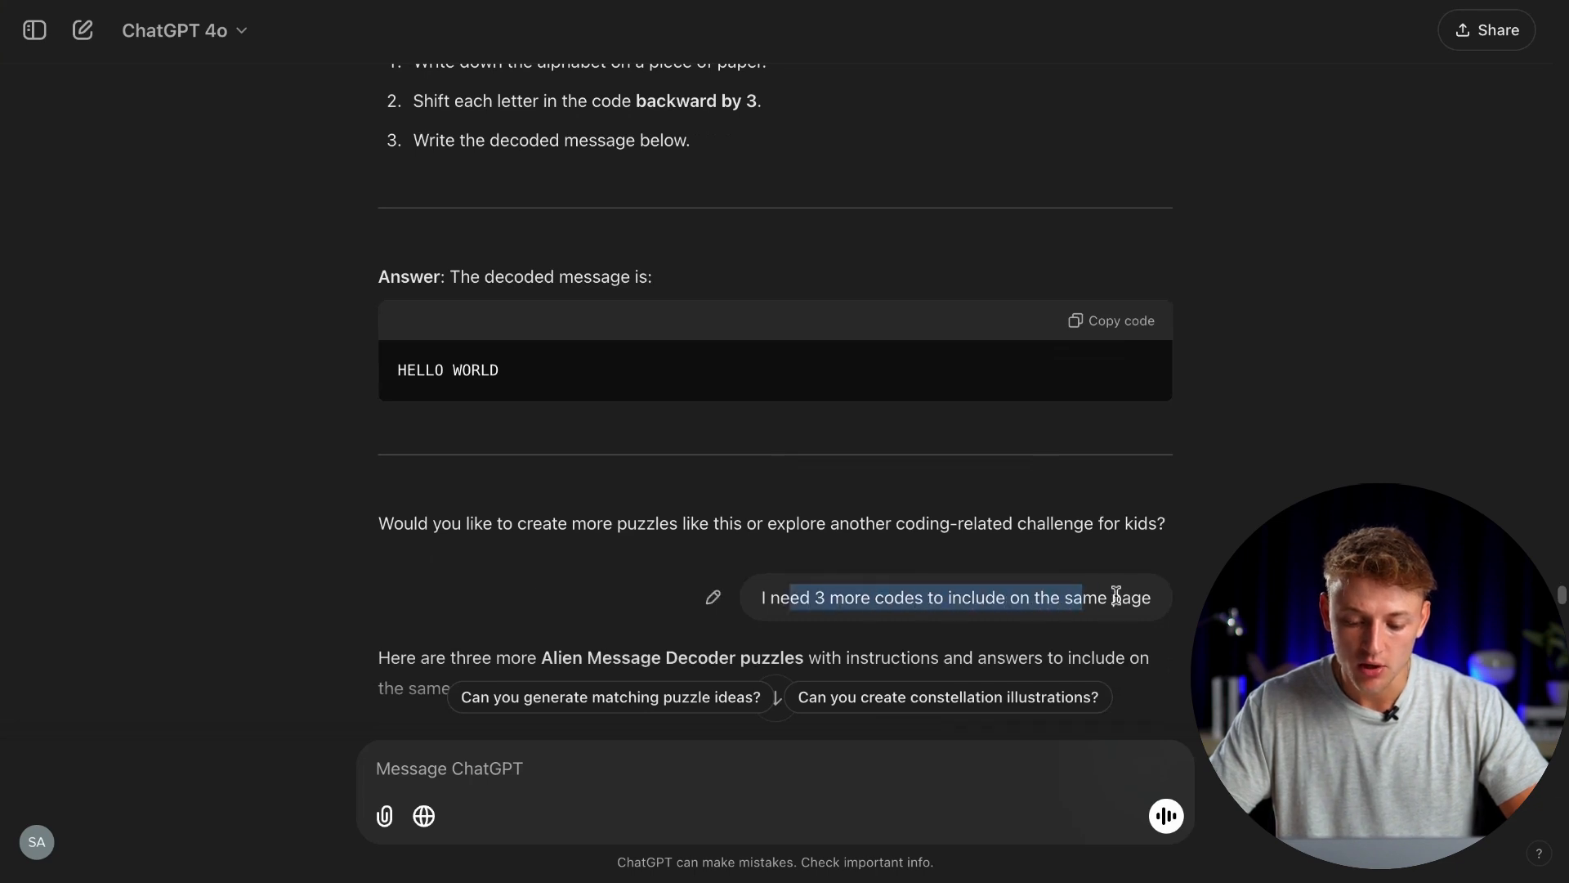
scroll(1195, 596, "down", 10)
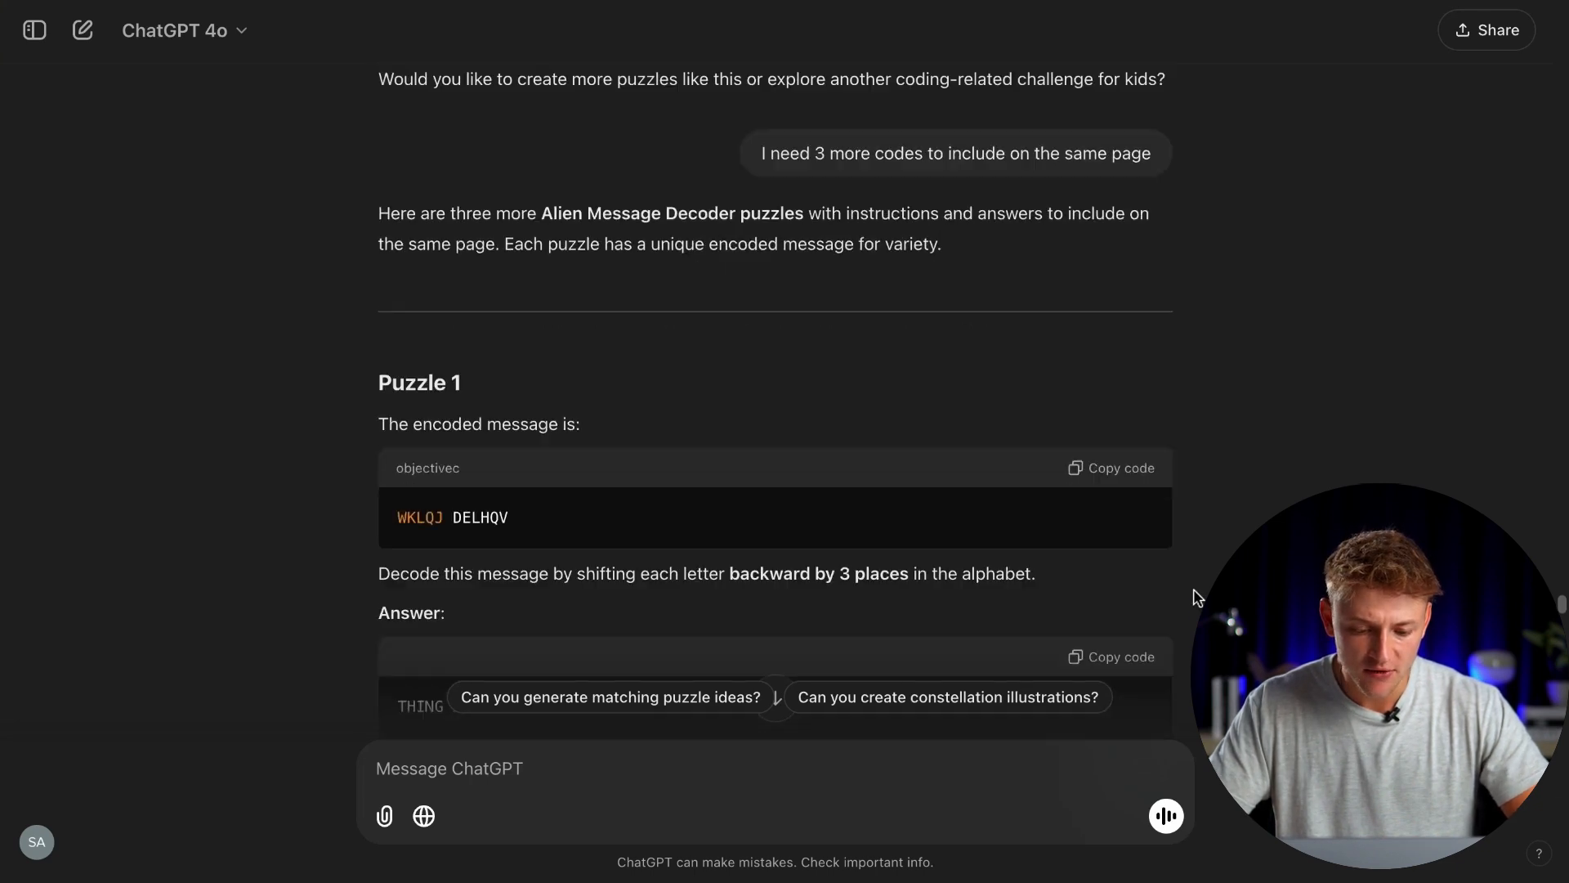
left_click_drag(564, 626, 423, 626)
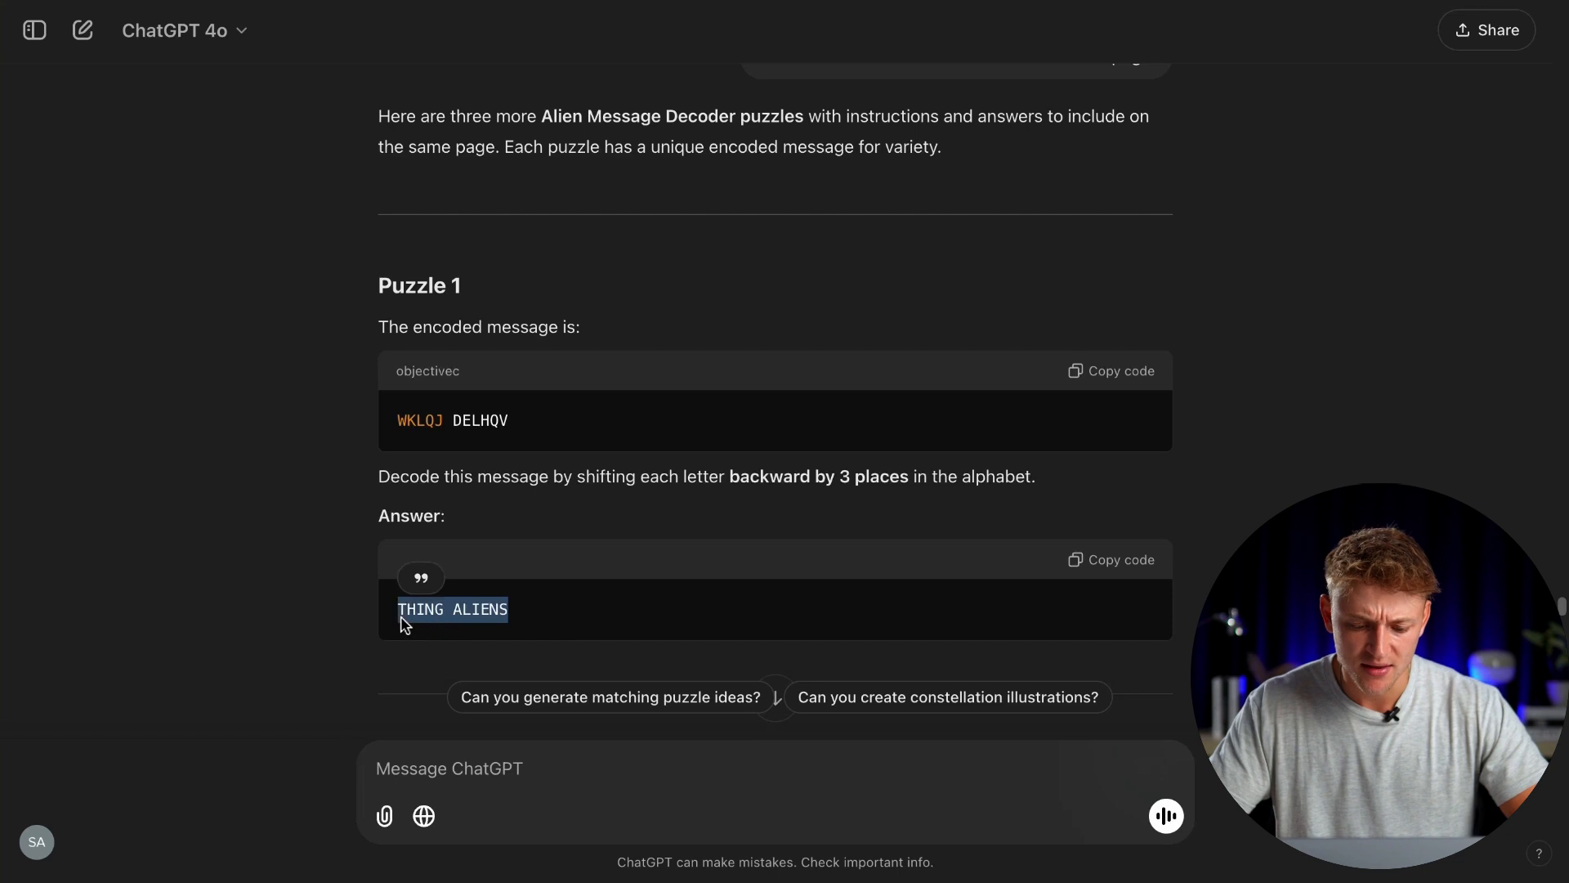
scroll(556, 582, "down", 9)
left_click_drag(517, 617, 411, 625)
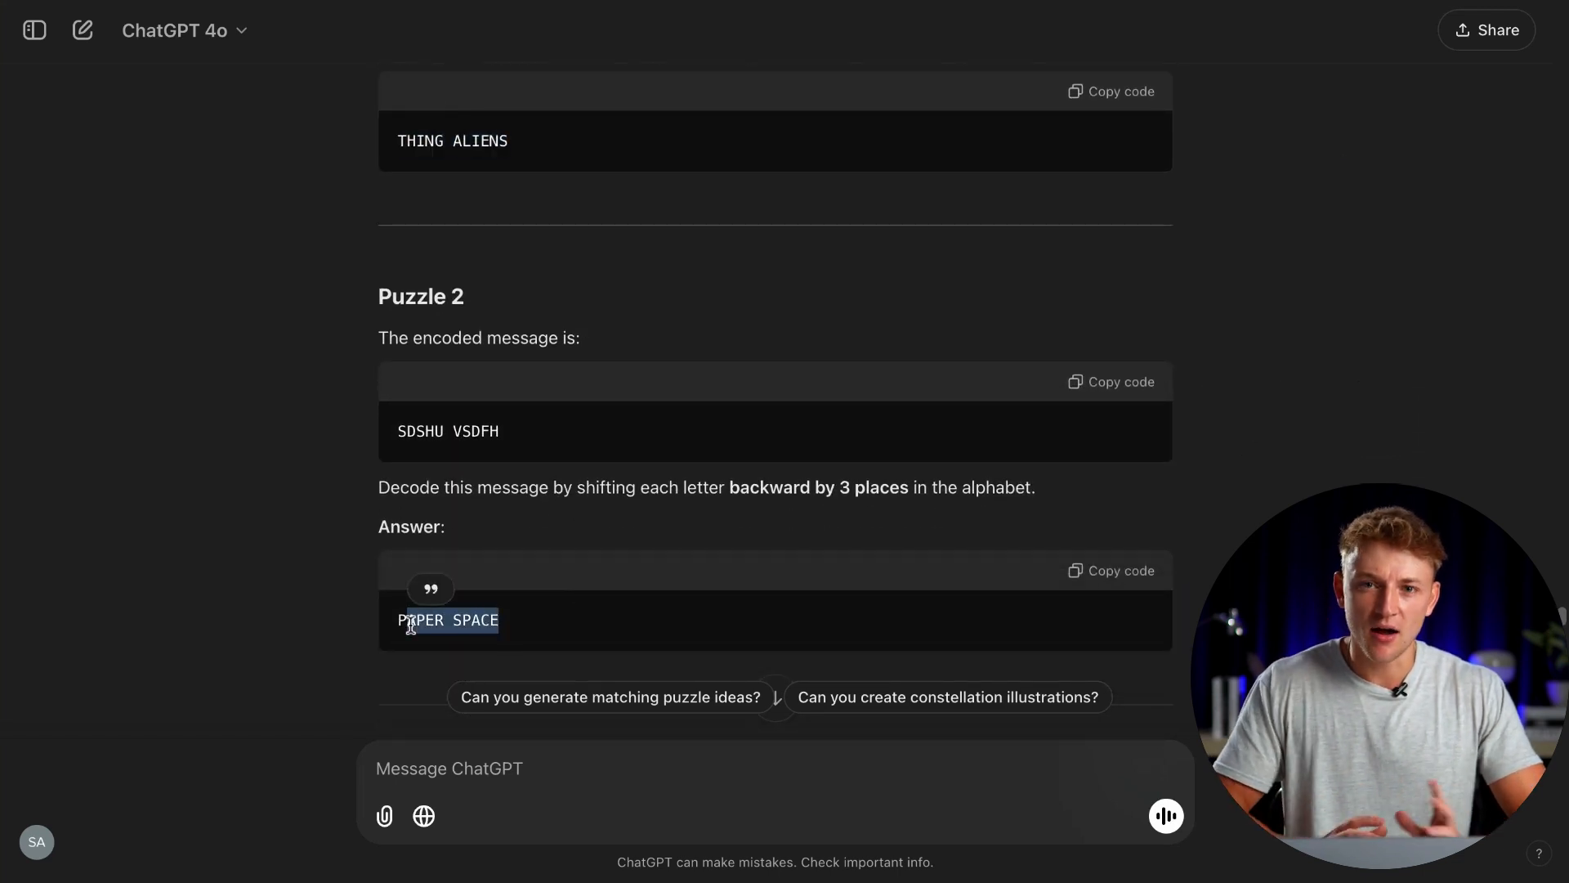
left_click(749, 482)
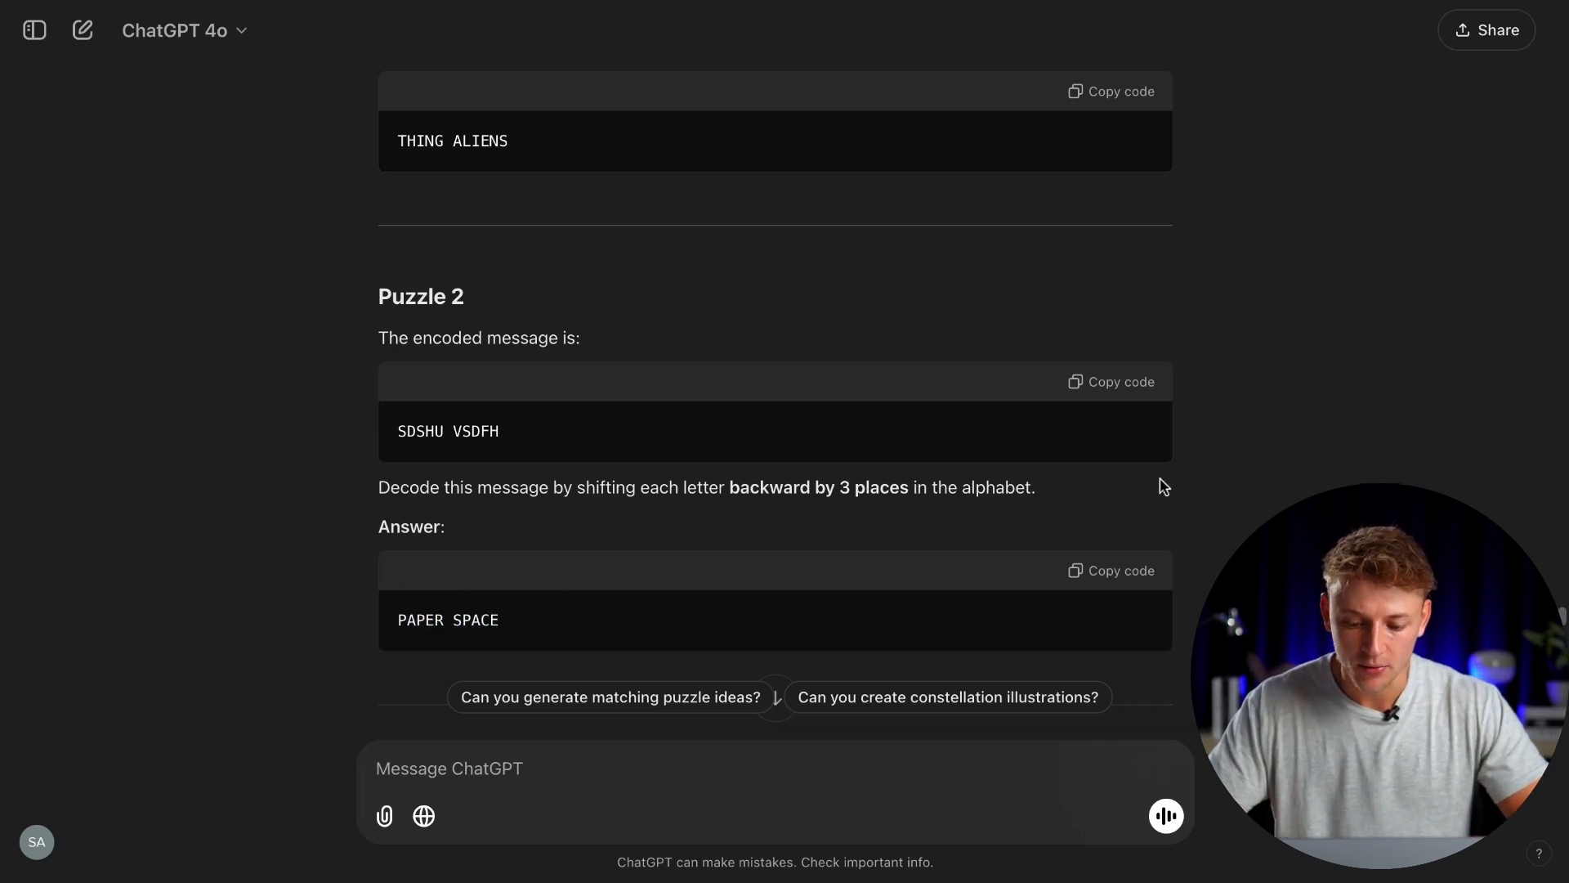
scroll(1219, 496, "up", 1)
scroll(1219, 496, "down", 1)
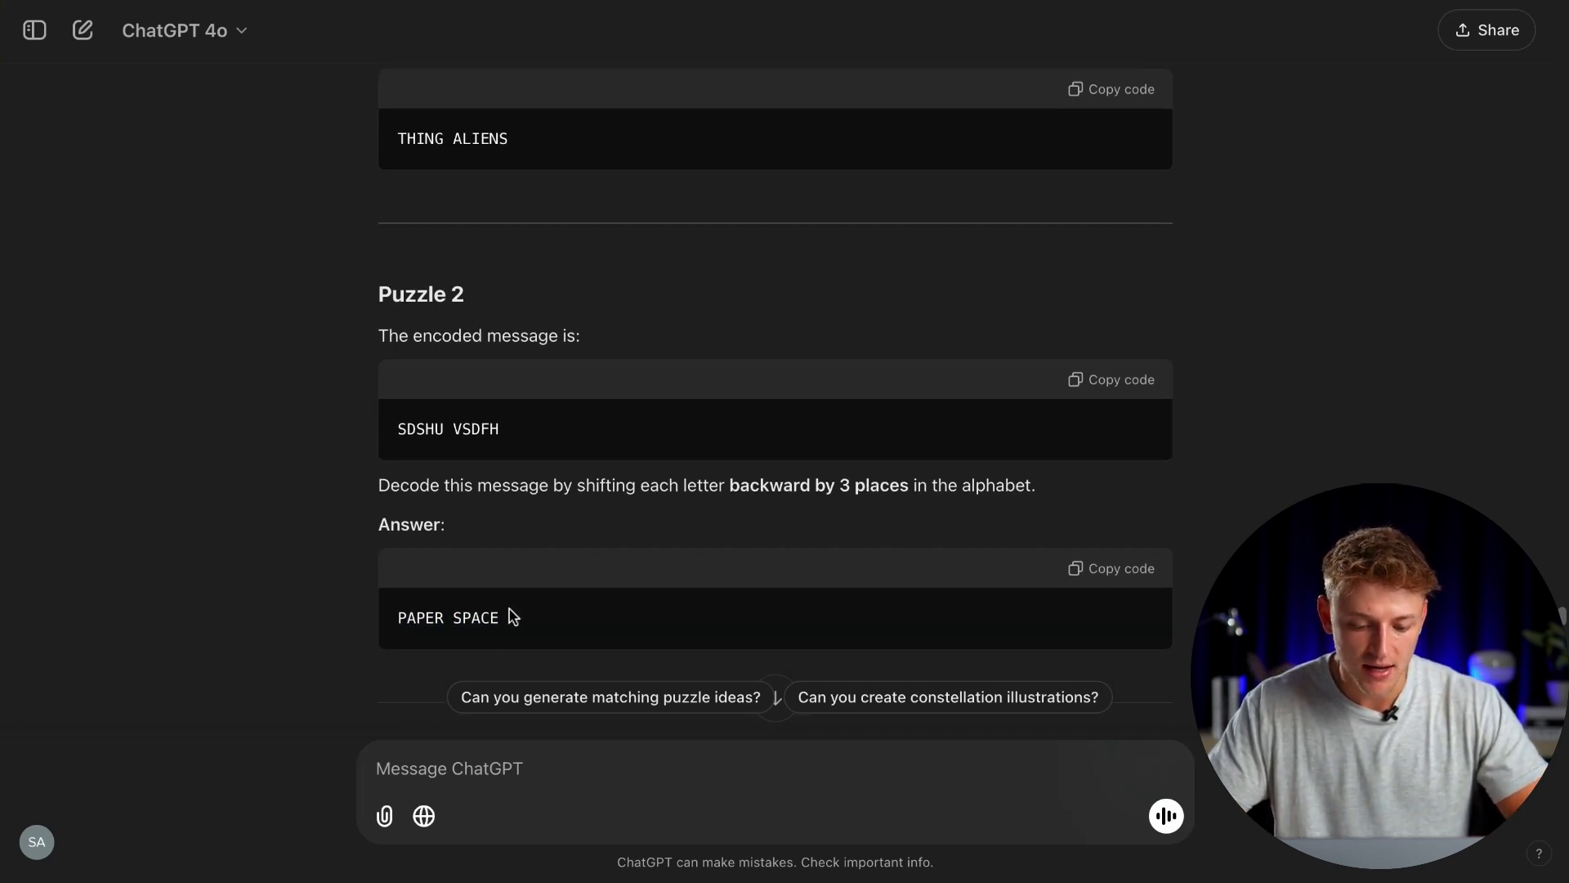
left_click_drag(513, 617, 401, 618)
Step: Check Puzzle 3, the shared instructions and the follow-up prompt that specifies the three answers, comparing them with the earlier puzzles
scroll(793, 428, "down", 8)
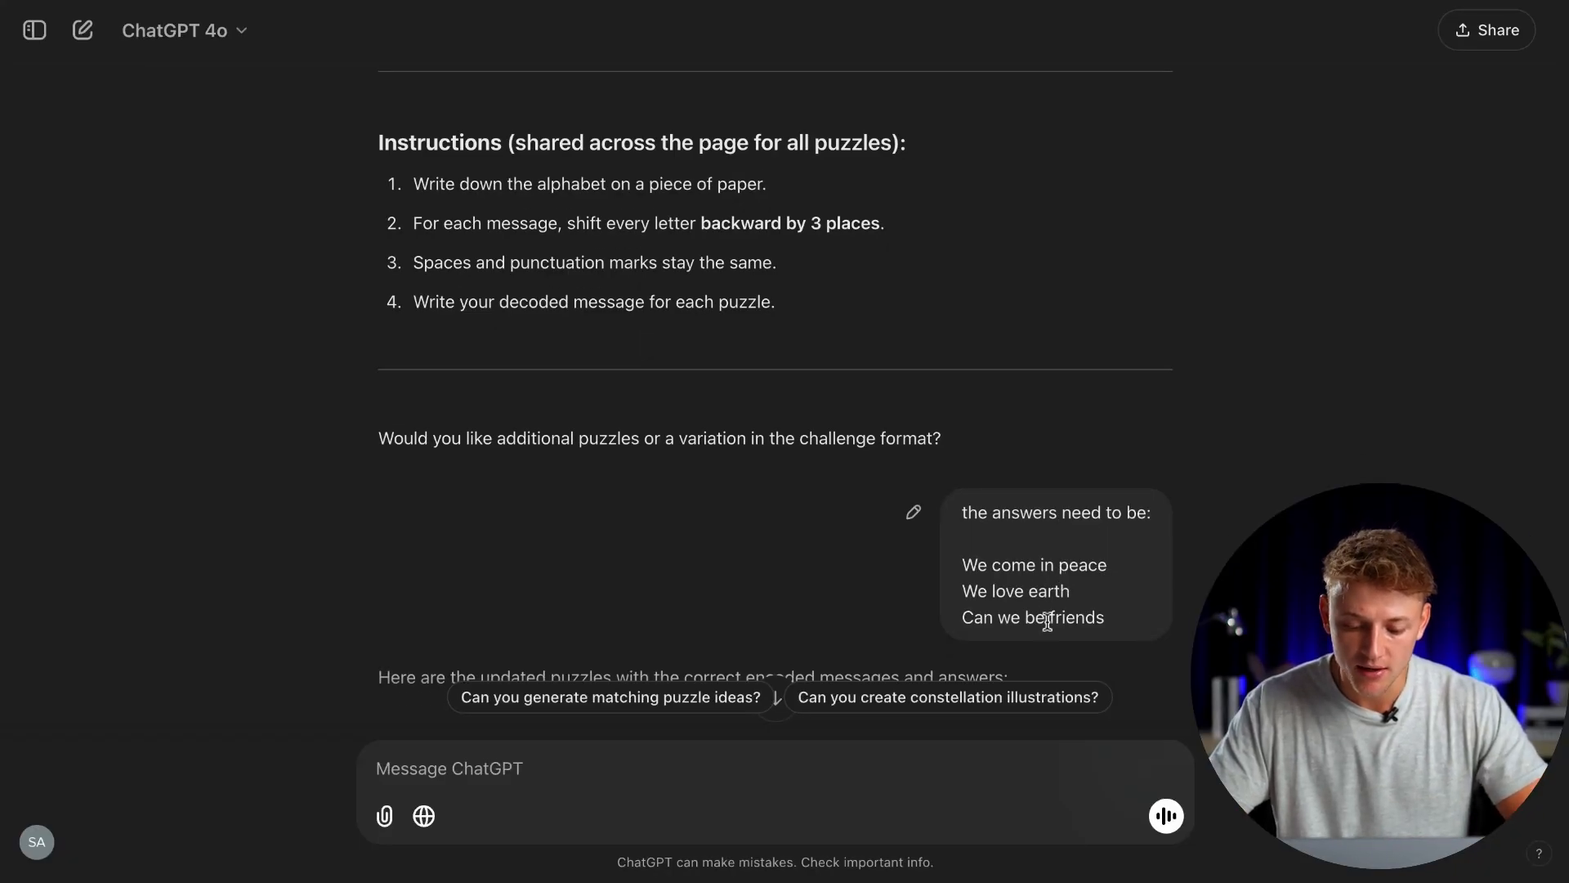
scroll(1076, 609, "down", 4)
scroll(1086, 408, "up", 2)
scroll(1085, 408, "up", 20)
scroll(1086, 410, "down", 19)
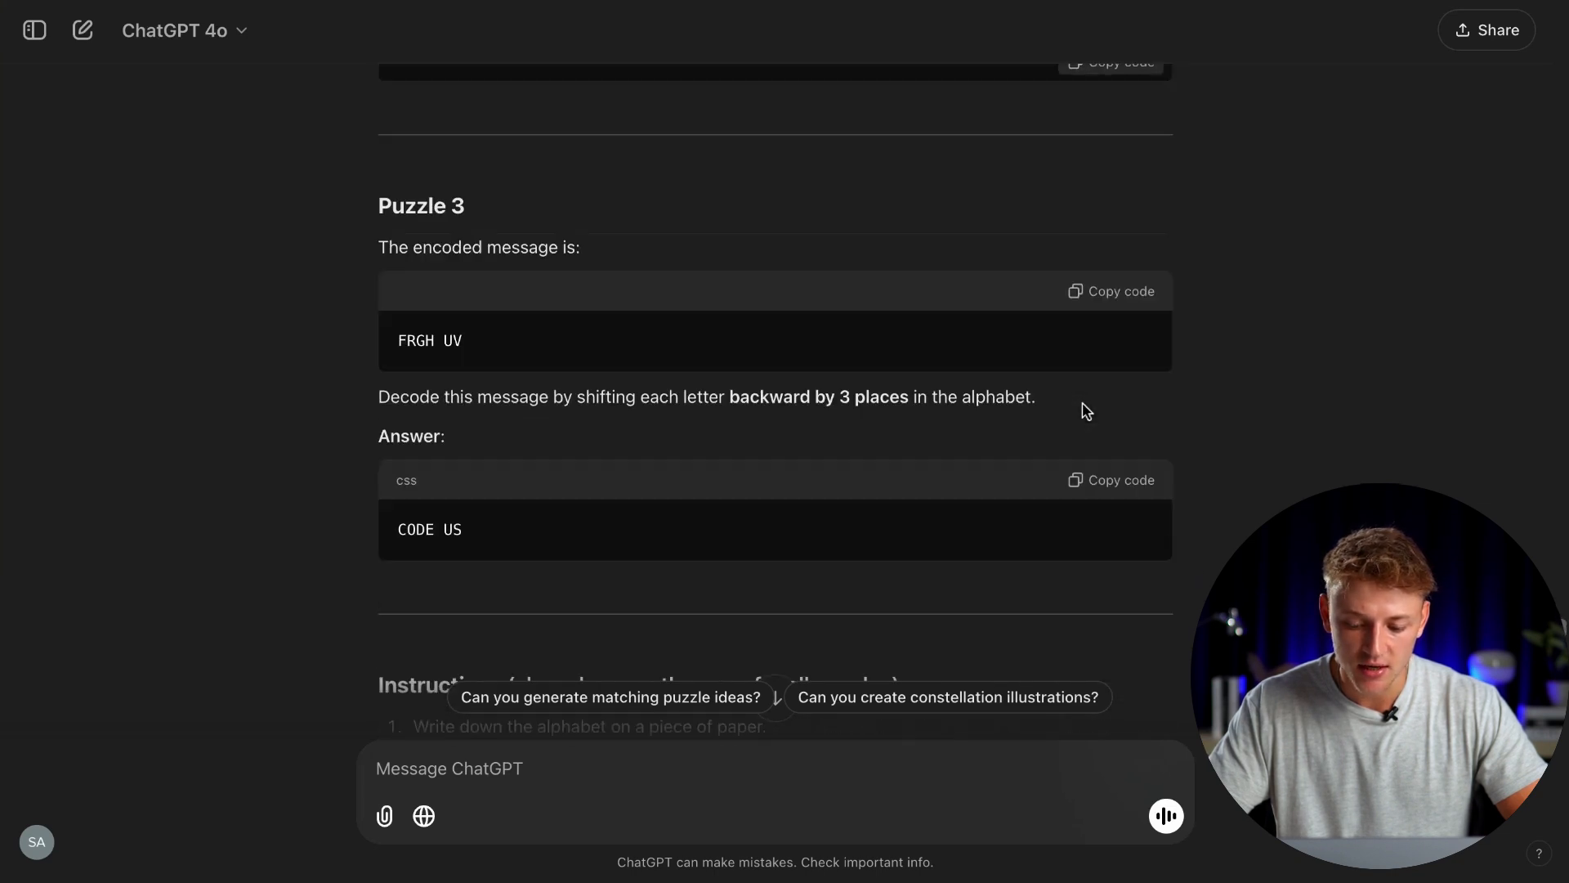
scroll(1086, 410, "down", 2)
Step: Compare the encoded message and answer of the updated Puzzle 1, highlighting both, and go through the rest of the reply
scroll(963, 450, "down", 8)
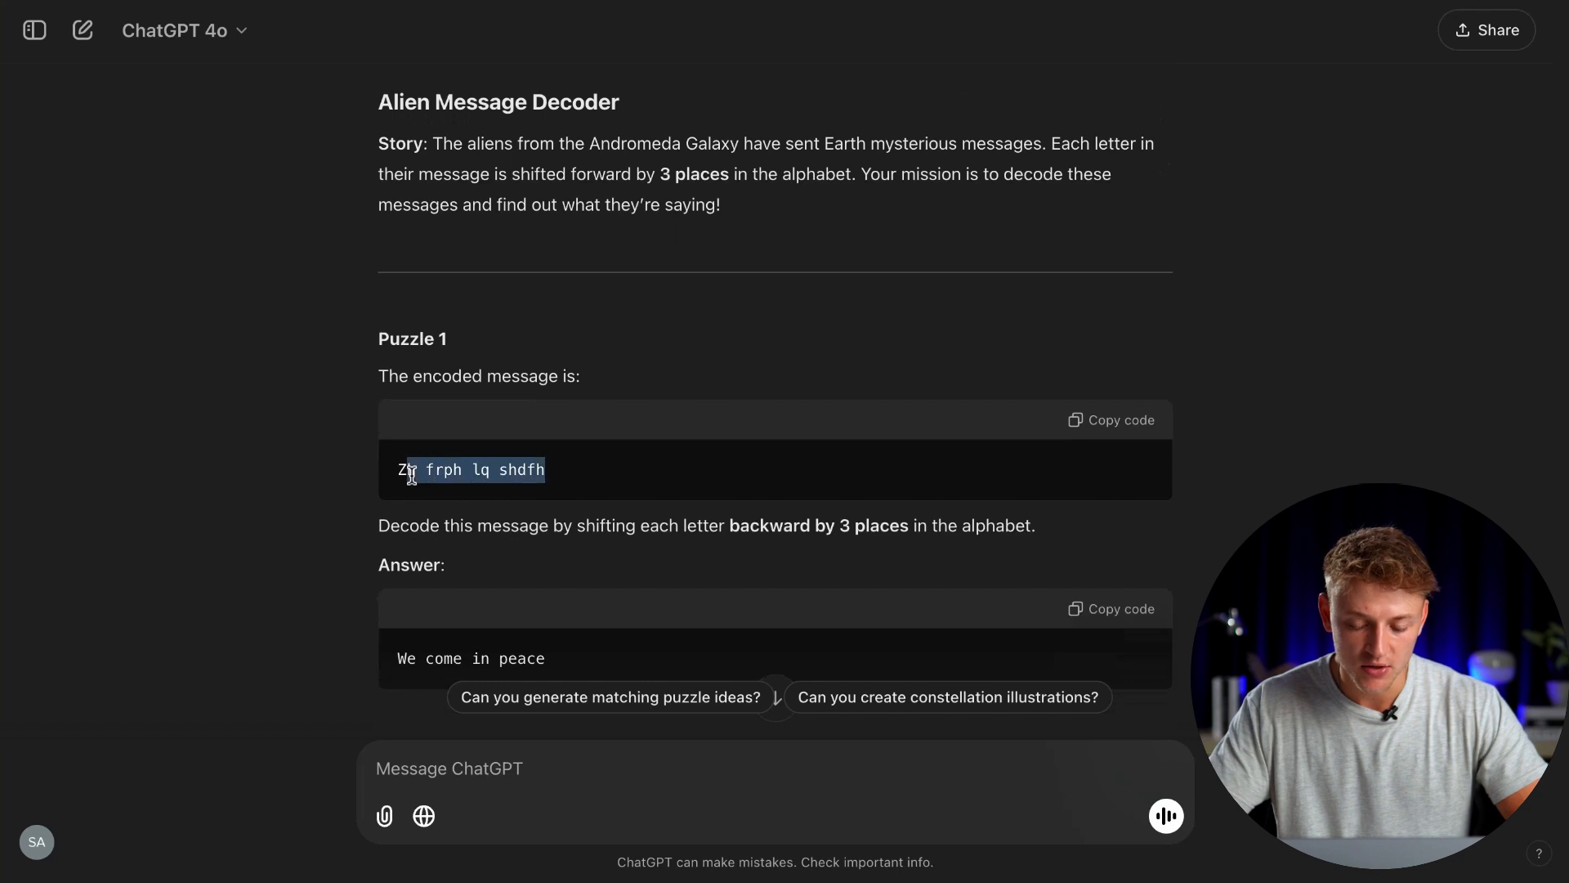
scroll(946, 428, "up", 1)
left_click(916, 429)
scroll(910, 431, "down", 2)
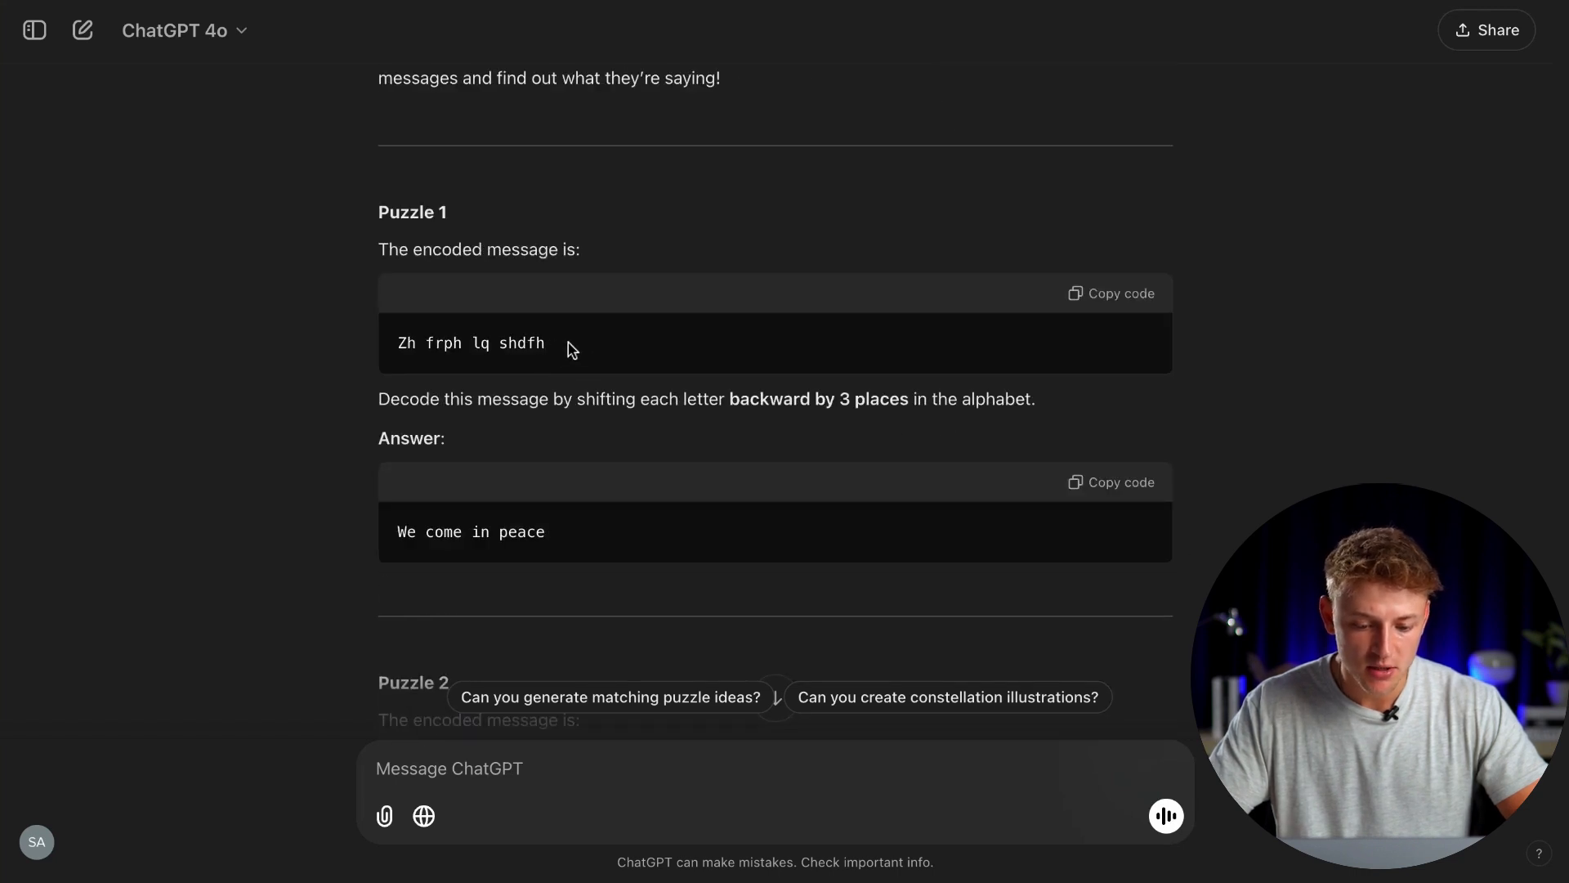
left_click_drag(571, 350, 396, 341)
left_click_drag(550, 540, 400, 532)
left_click(480, 532)
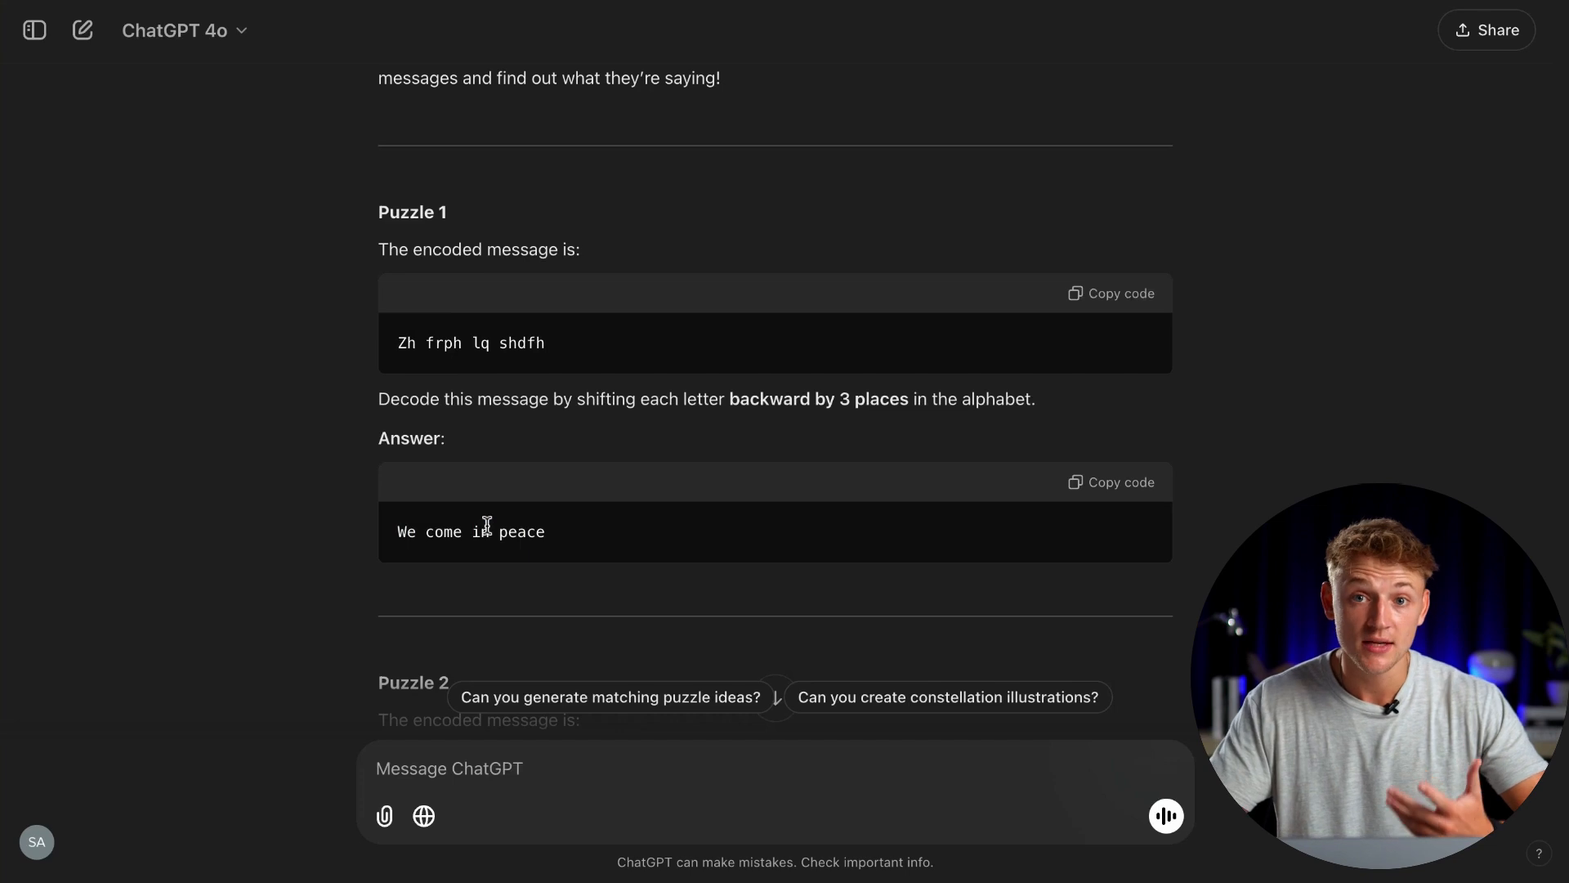
scroll(487, 529, "down", 5)
scroll(490, 531, "down", 10)
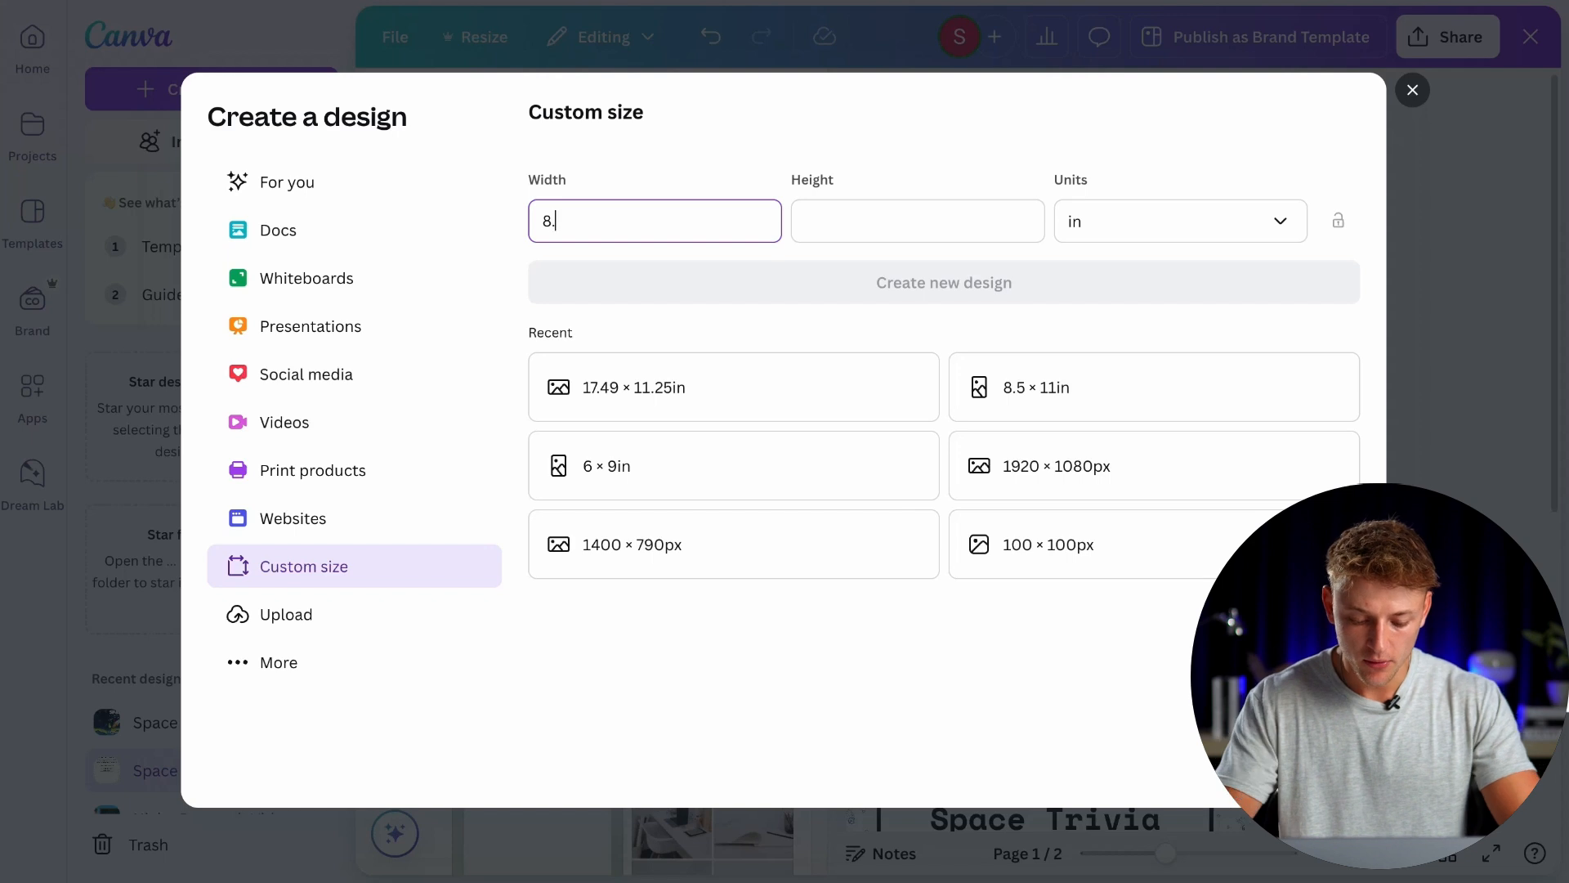
Step: Switch to Canva and enter a custom design size of 8.625 × 11.25 in
left_click(838, 231)
type("11.25")
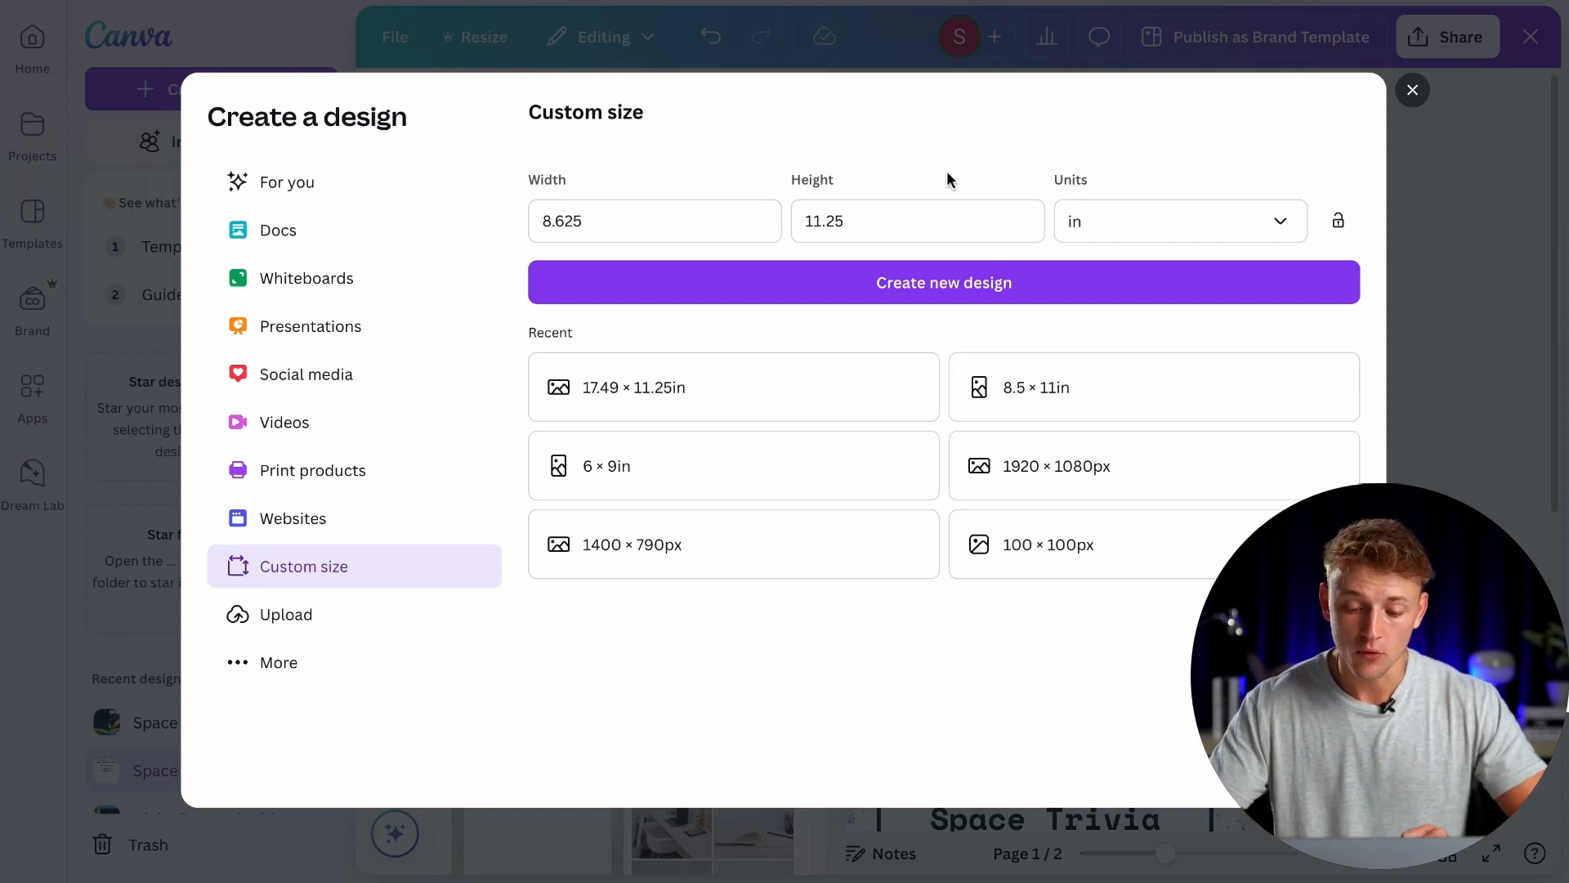
left_click(715, 224)
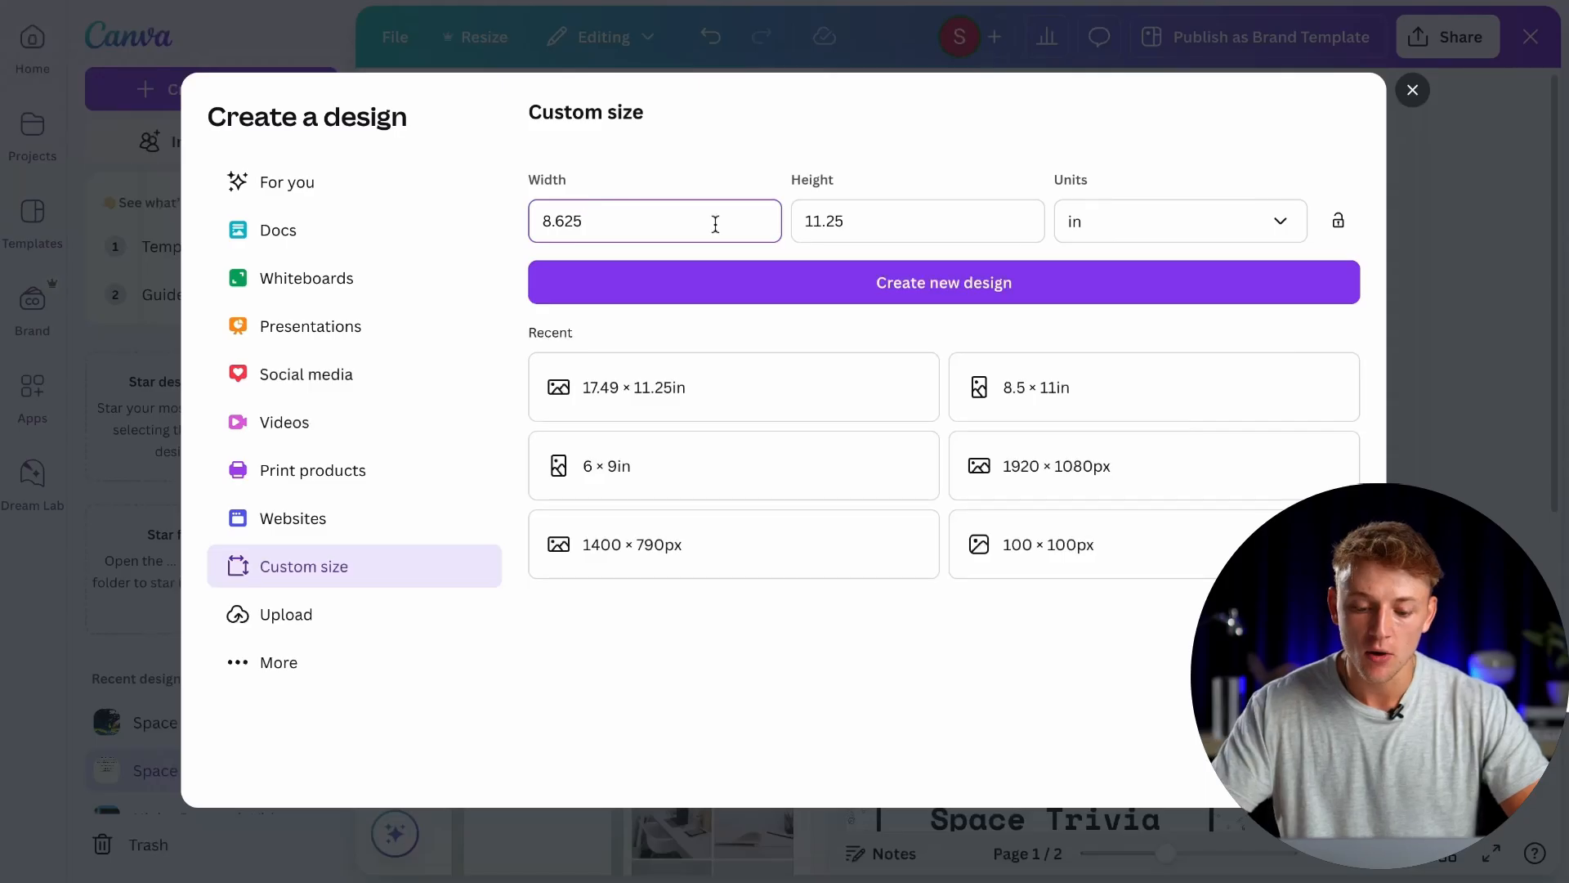
left_click(945, 229)
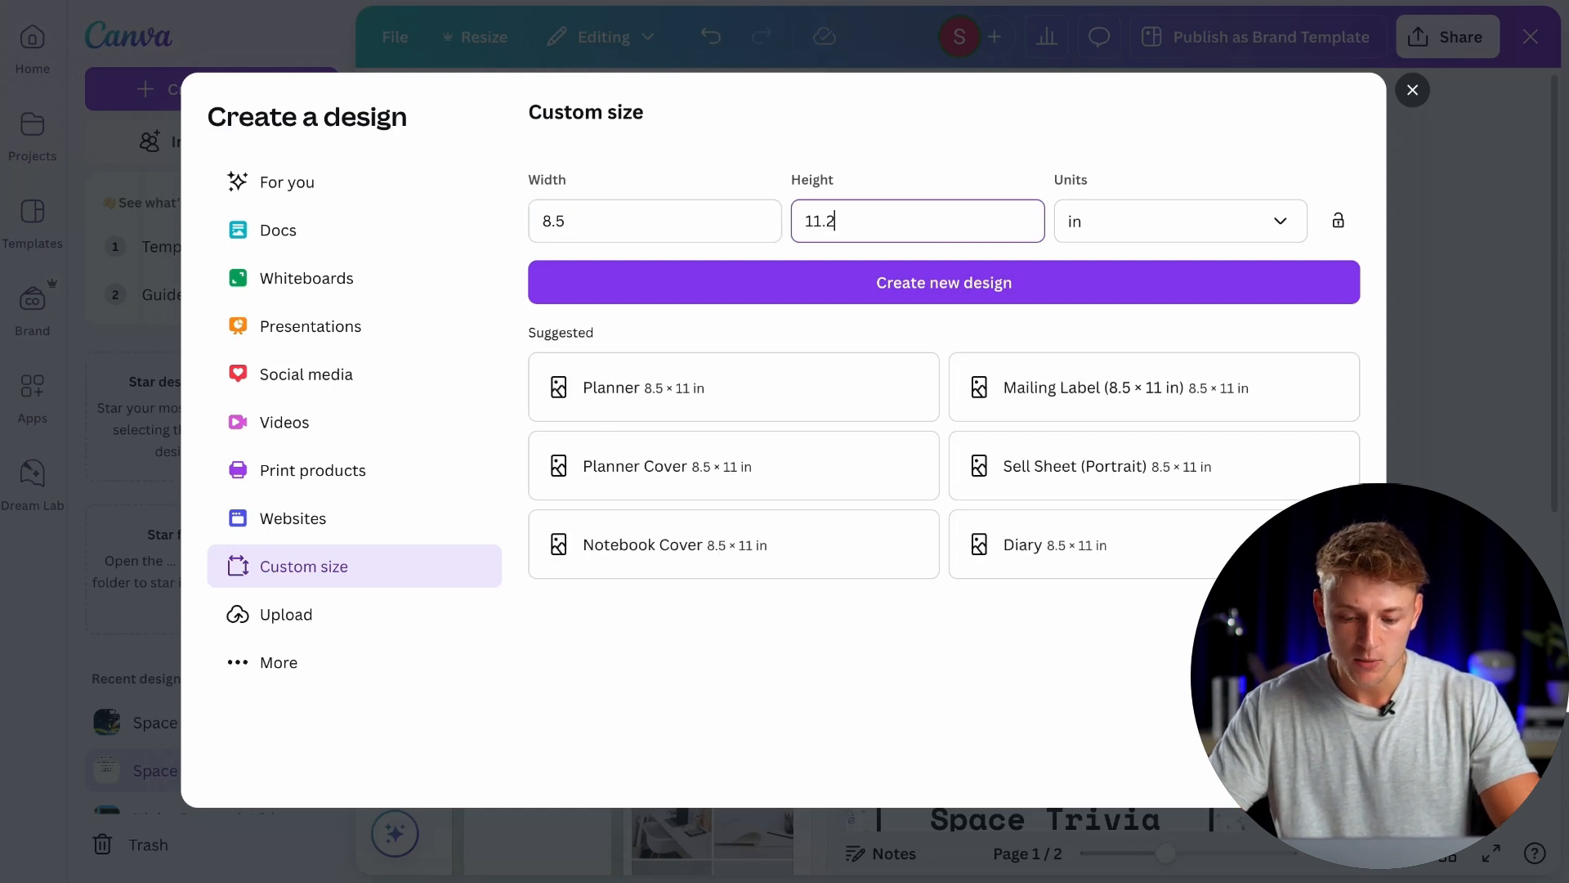
left_click(711, 221)
key("BackSpace")
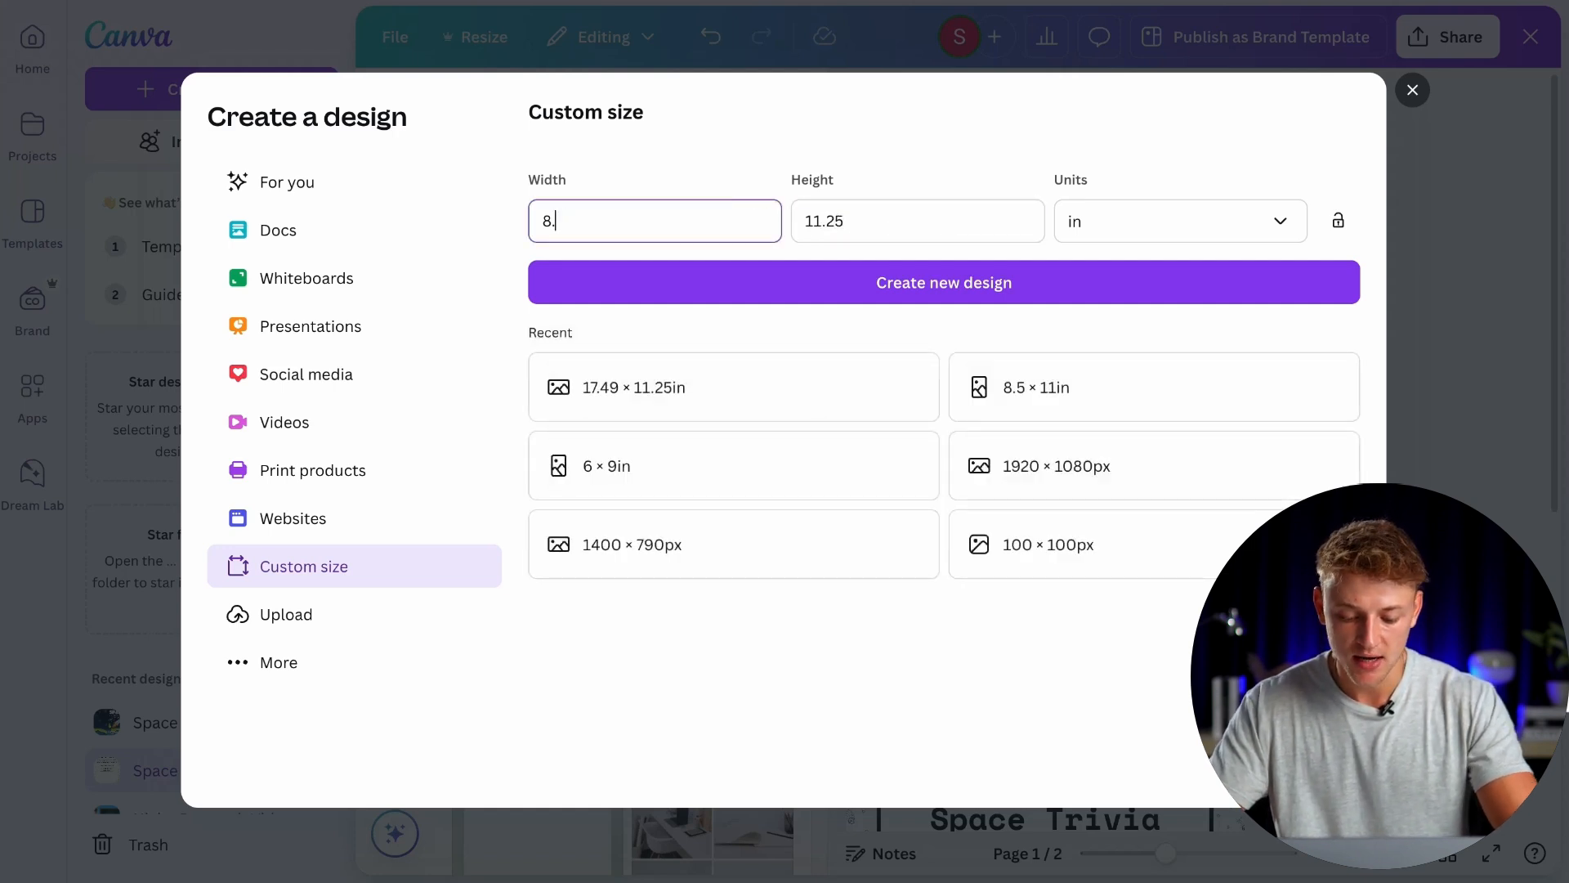
left_click(872, 231)
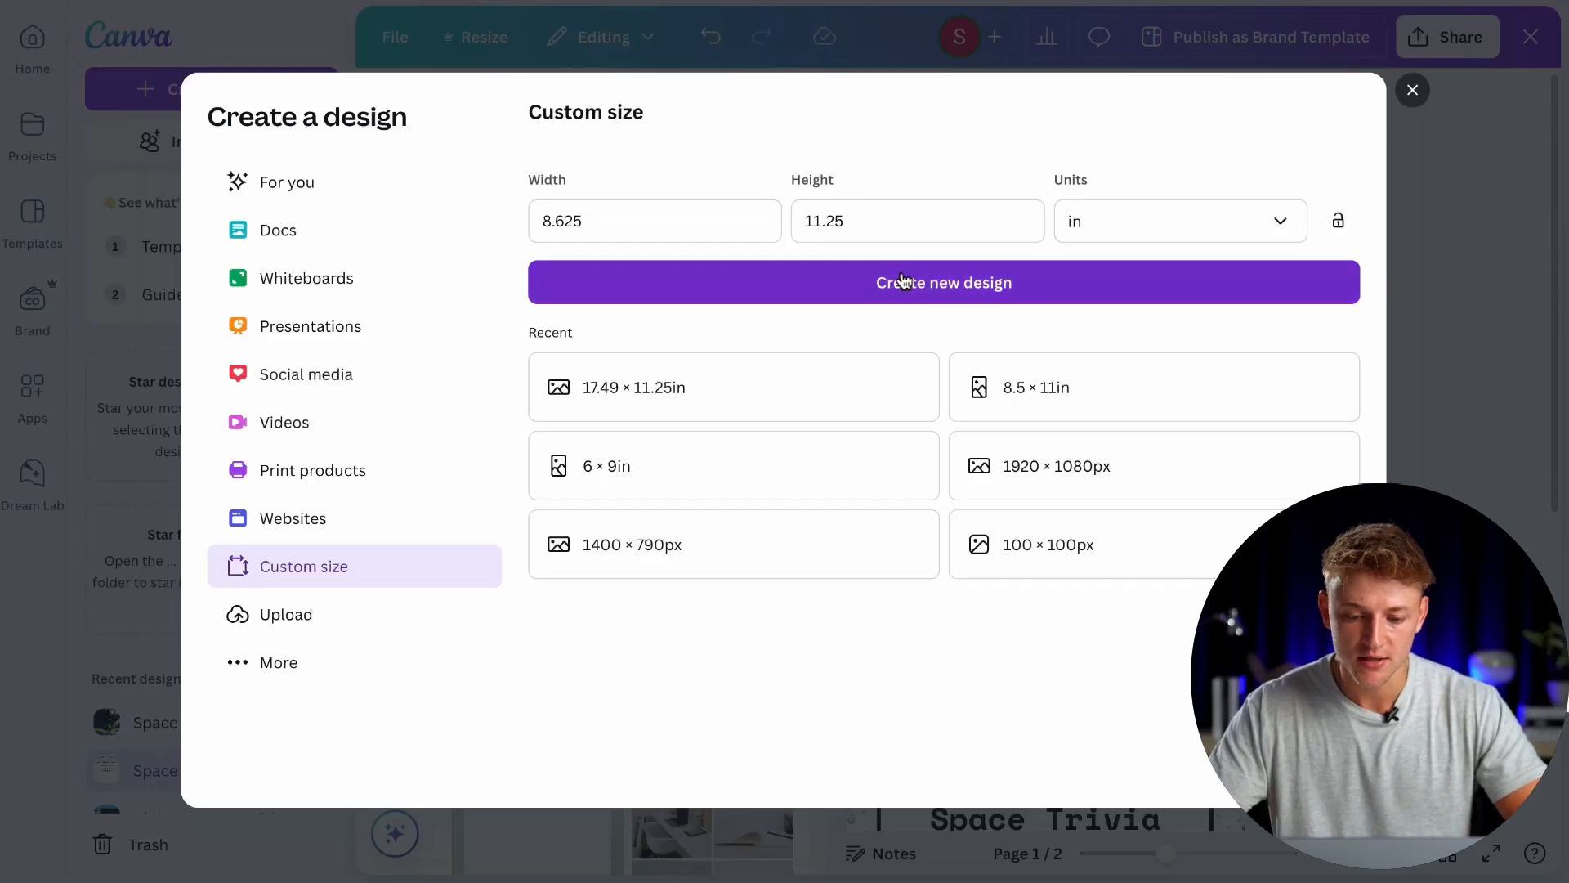
Step: Create the new design and title it "Space Activity Book"
left_click(903, 281)
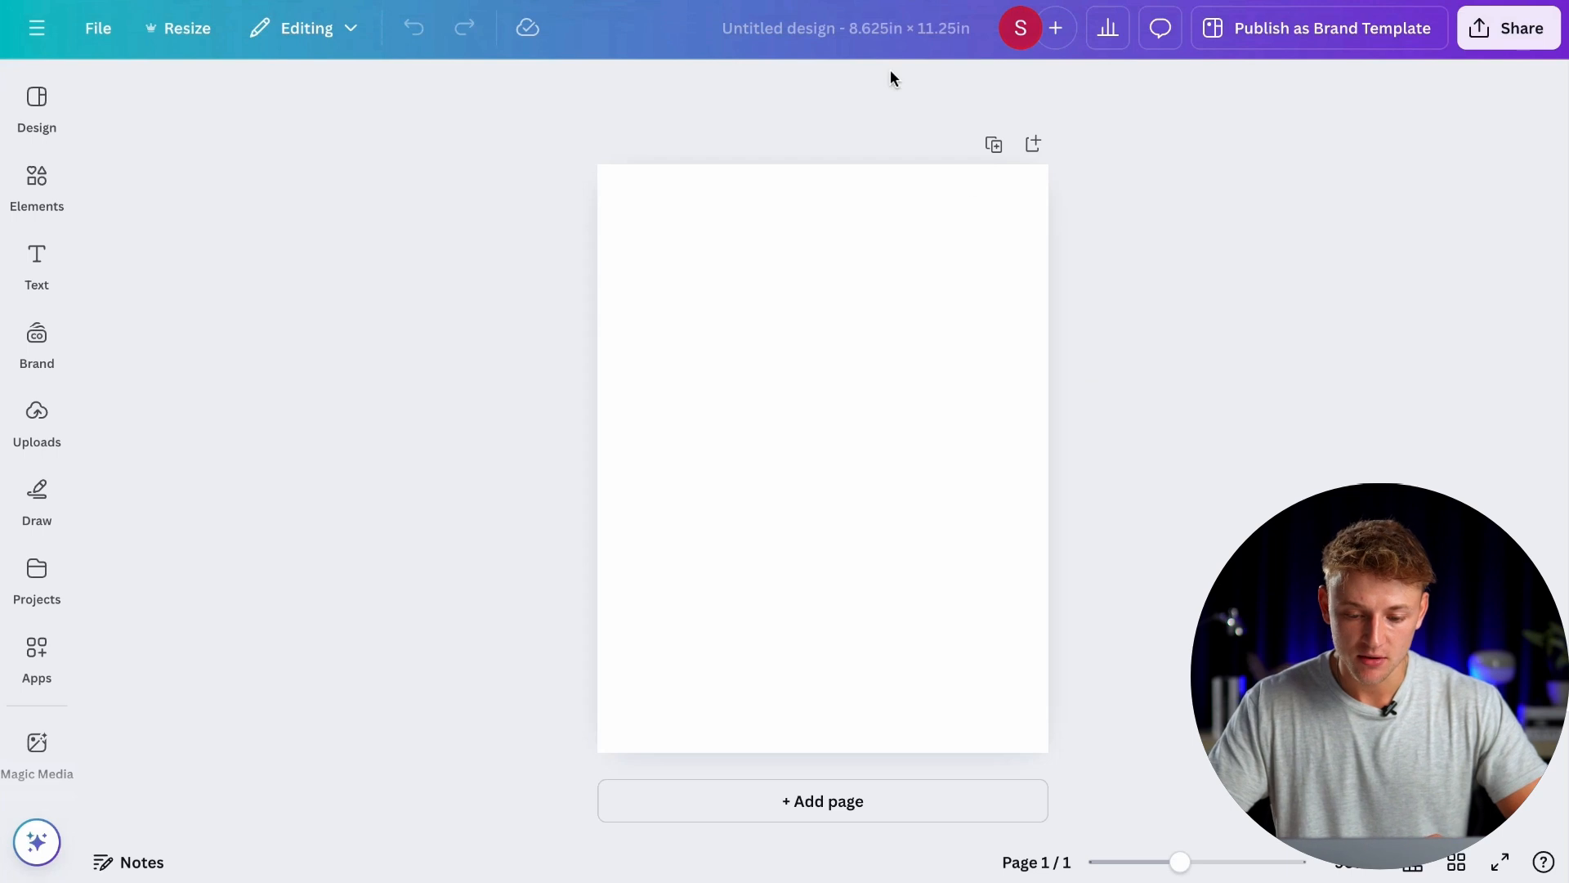
left_click(865, 36)
type("Space Activity Book")
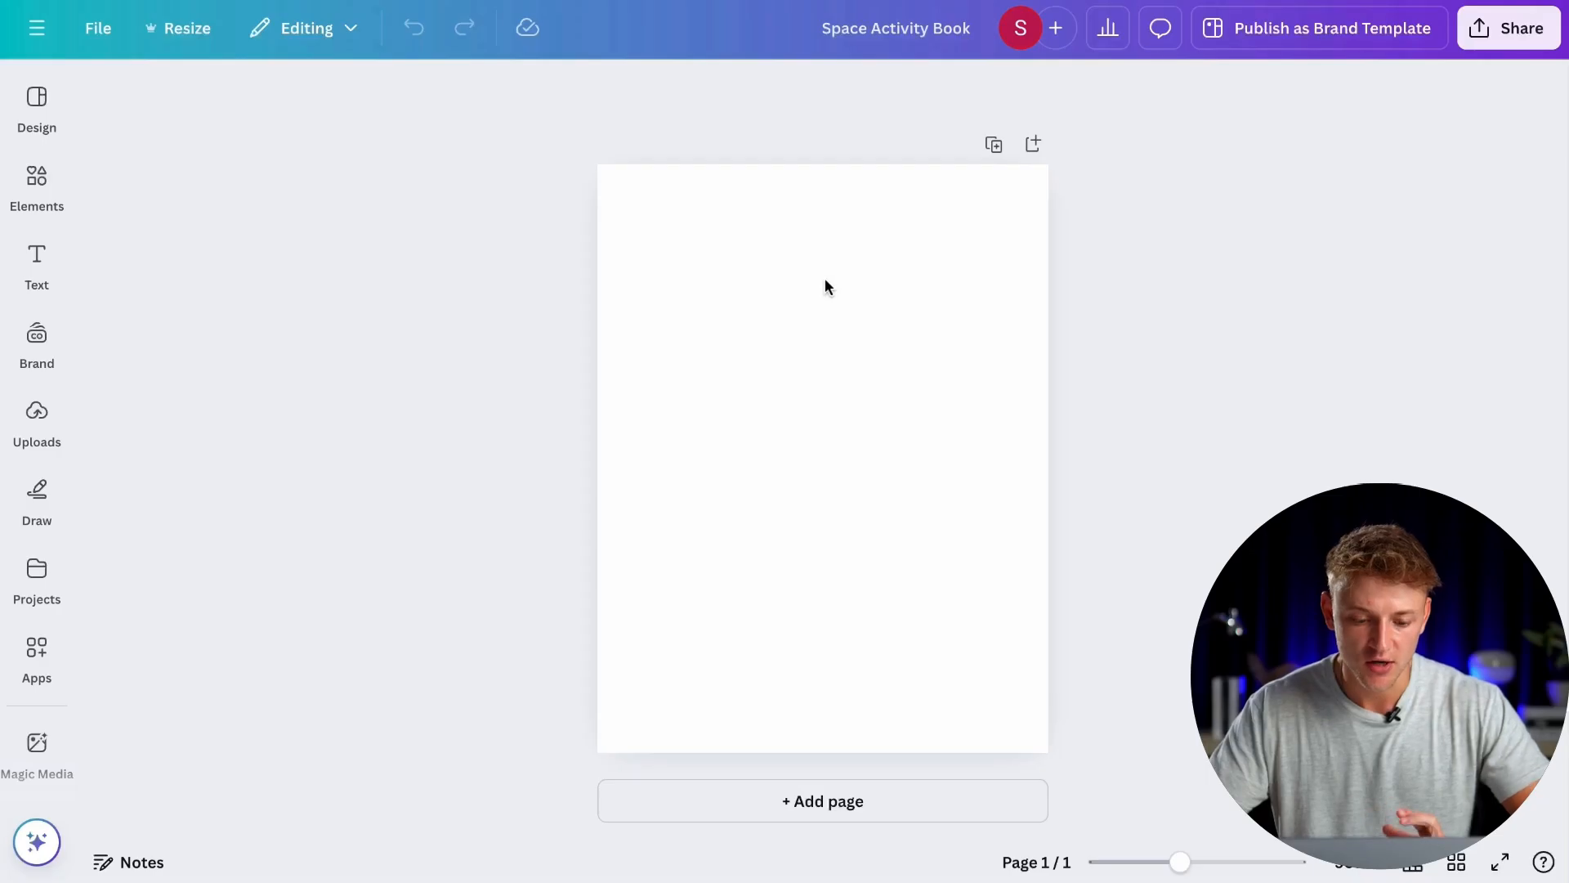
Step: Search the elements for "space background" graphics and add the white pattern with black space doodles to the page
left_click(37, 184)
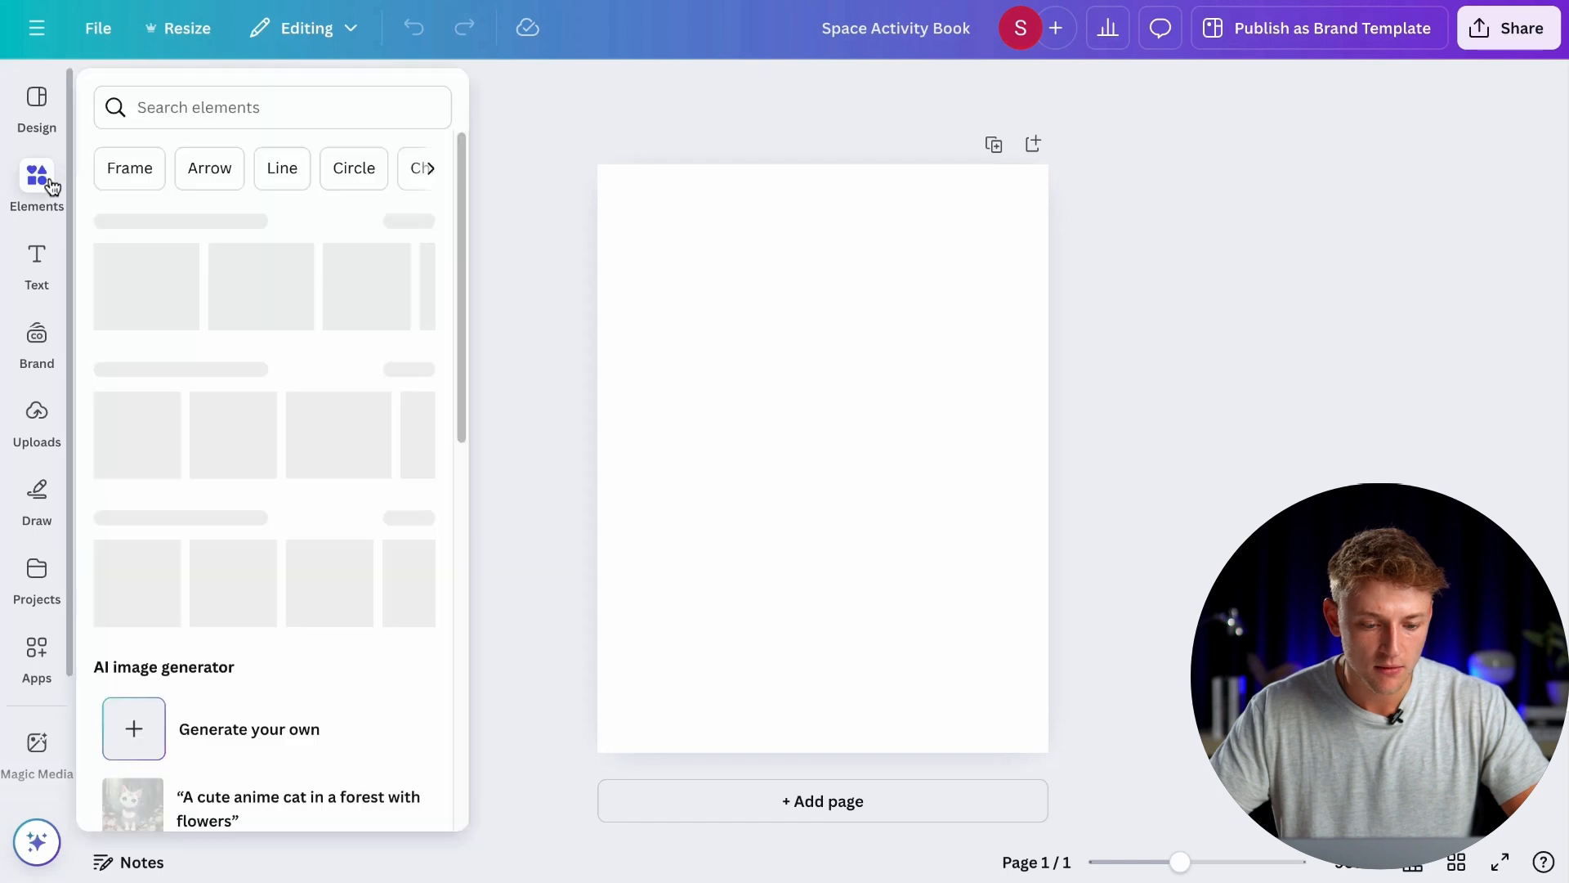
type("space background")
key("Return")
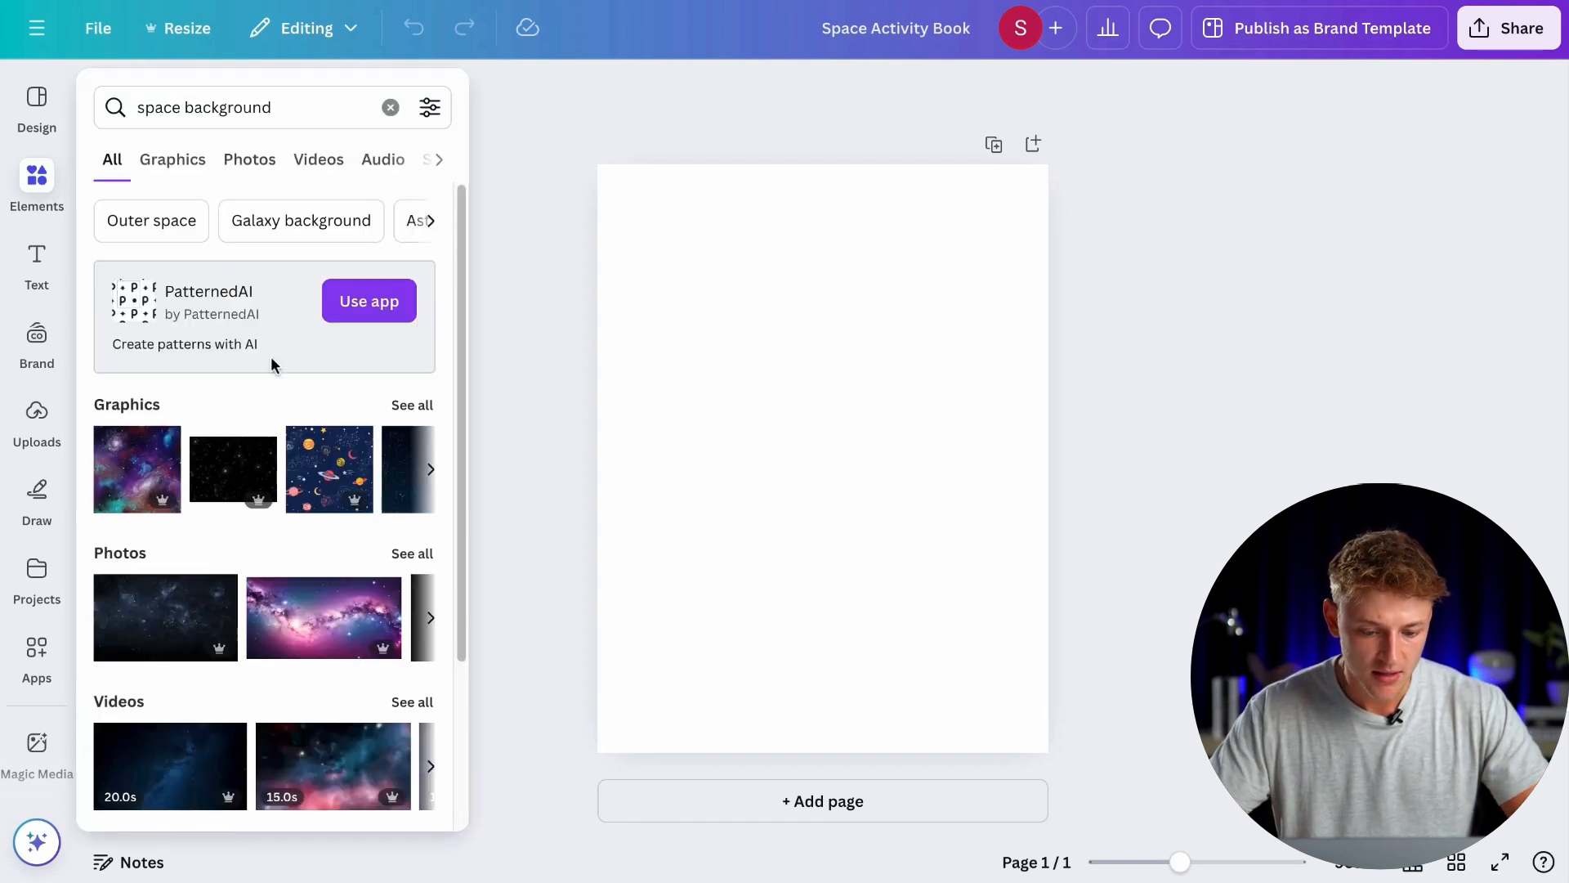
left_click(400, 409)
scroll(350, 434, "down", 5)
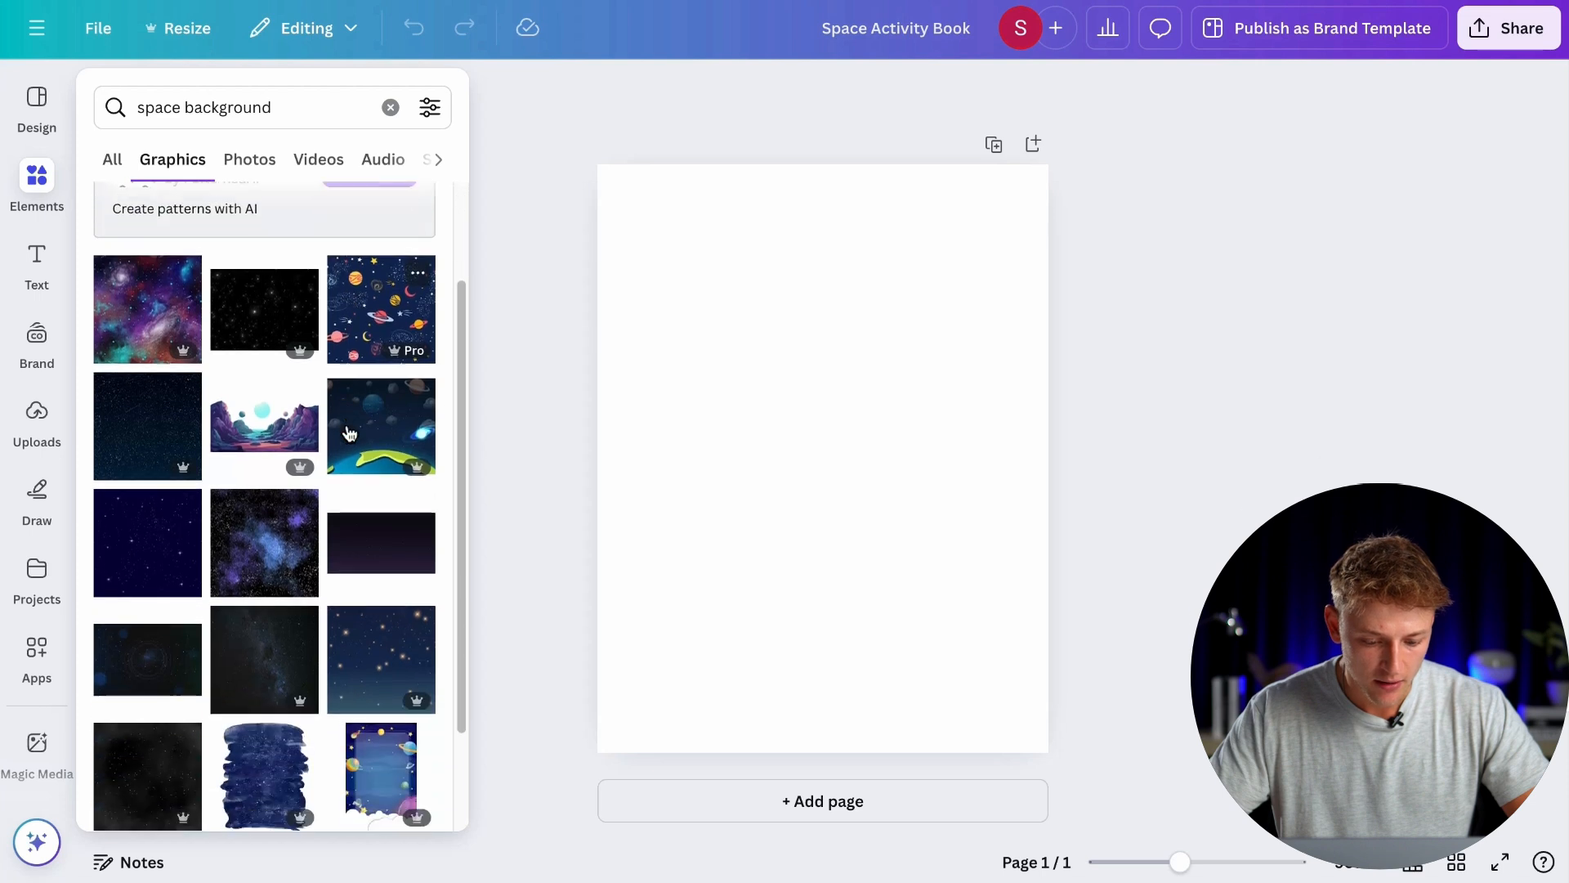
scroll(349, 433, "down", 5)
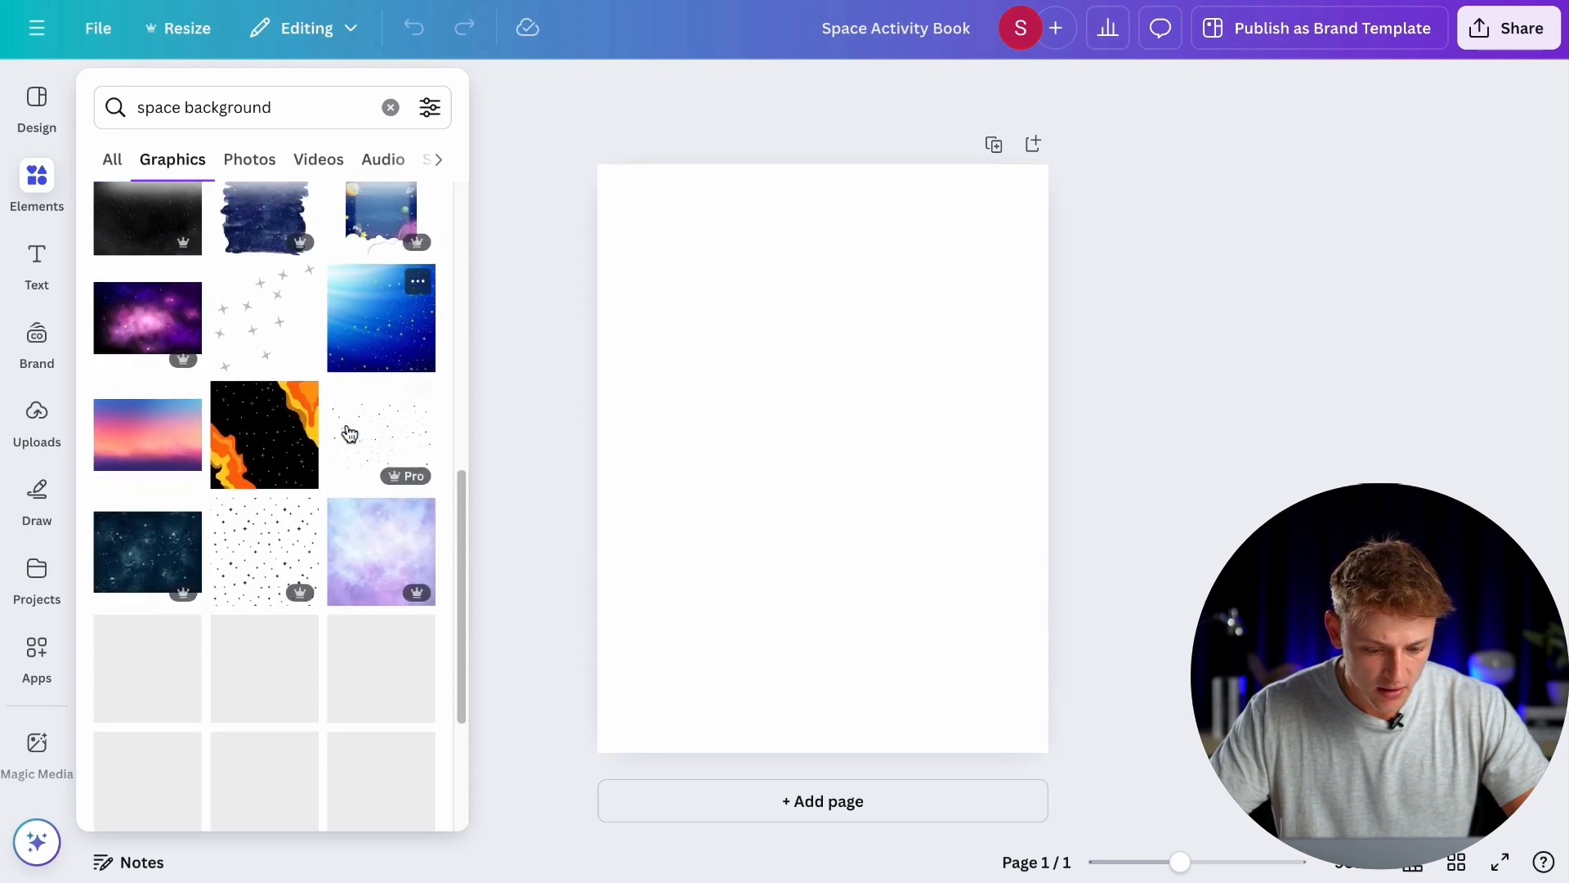
scroll(378, 459, "down", 2)
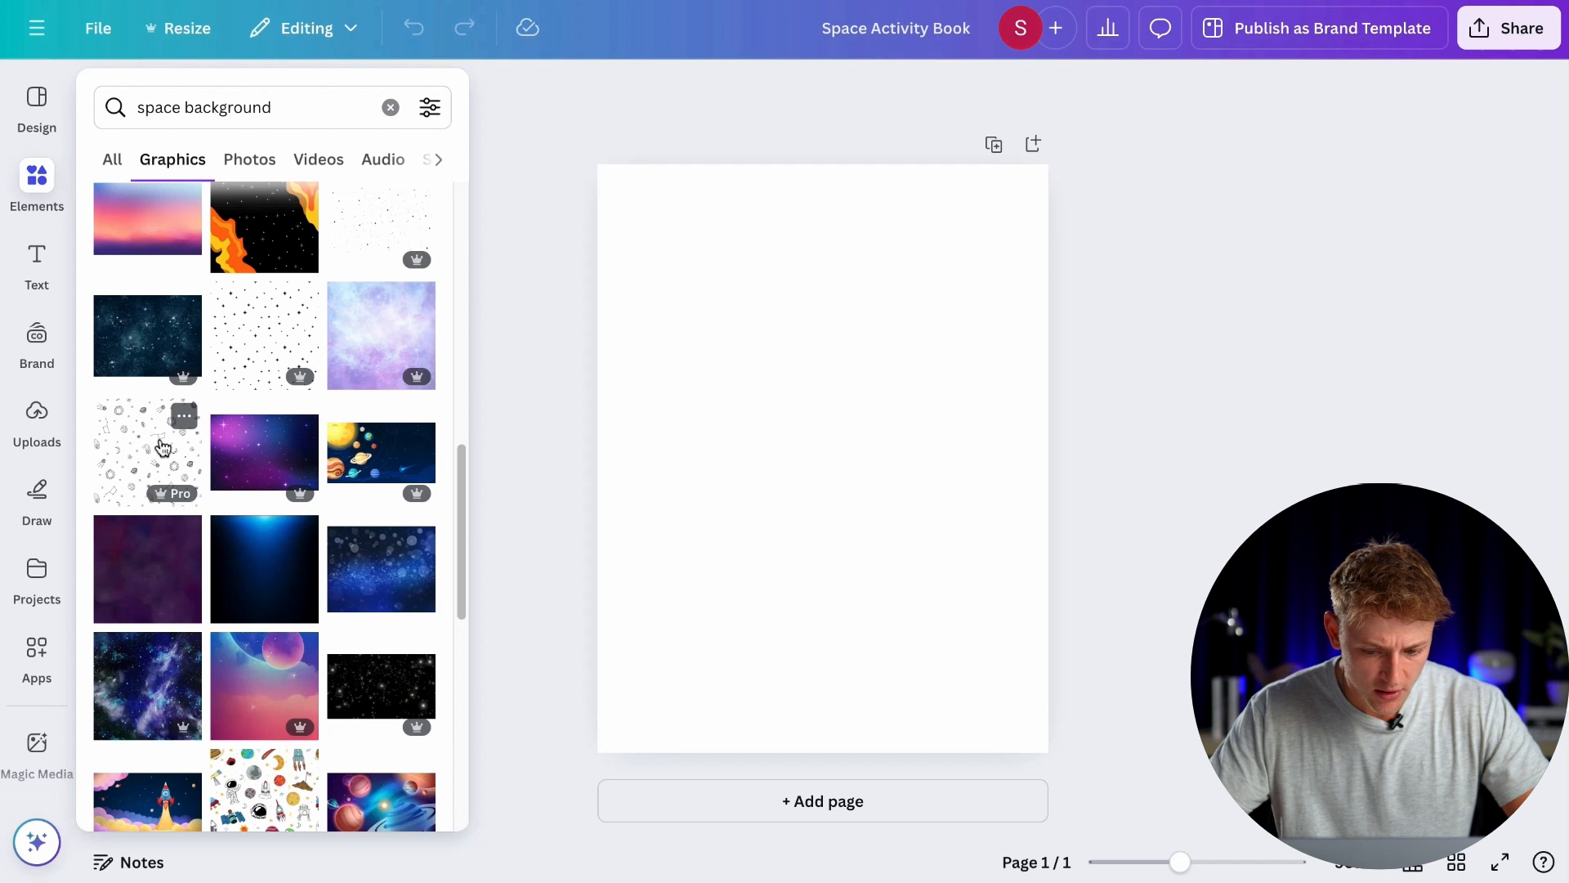
left_click(162, 445)
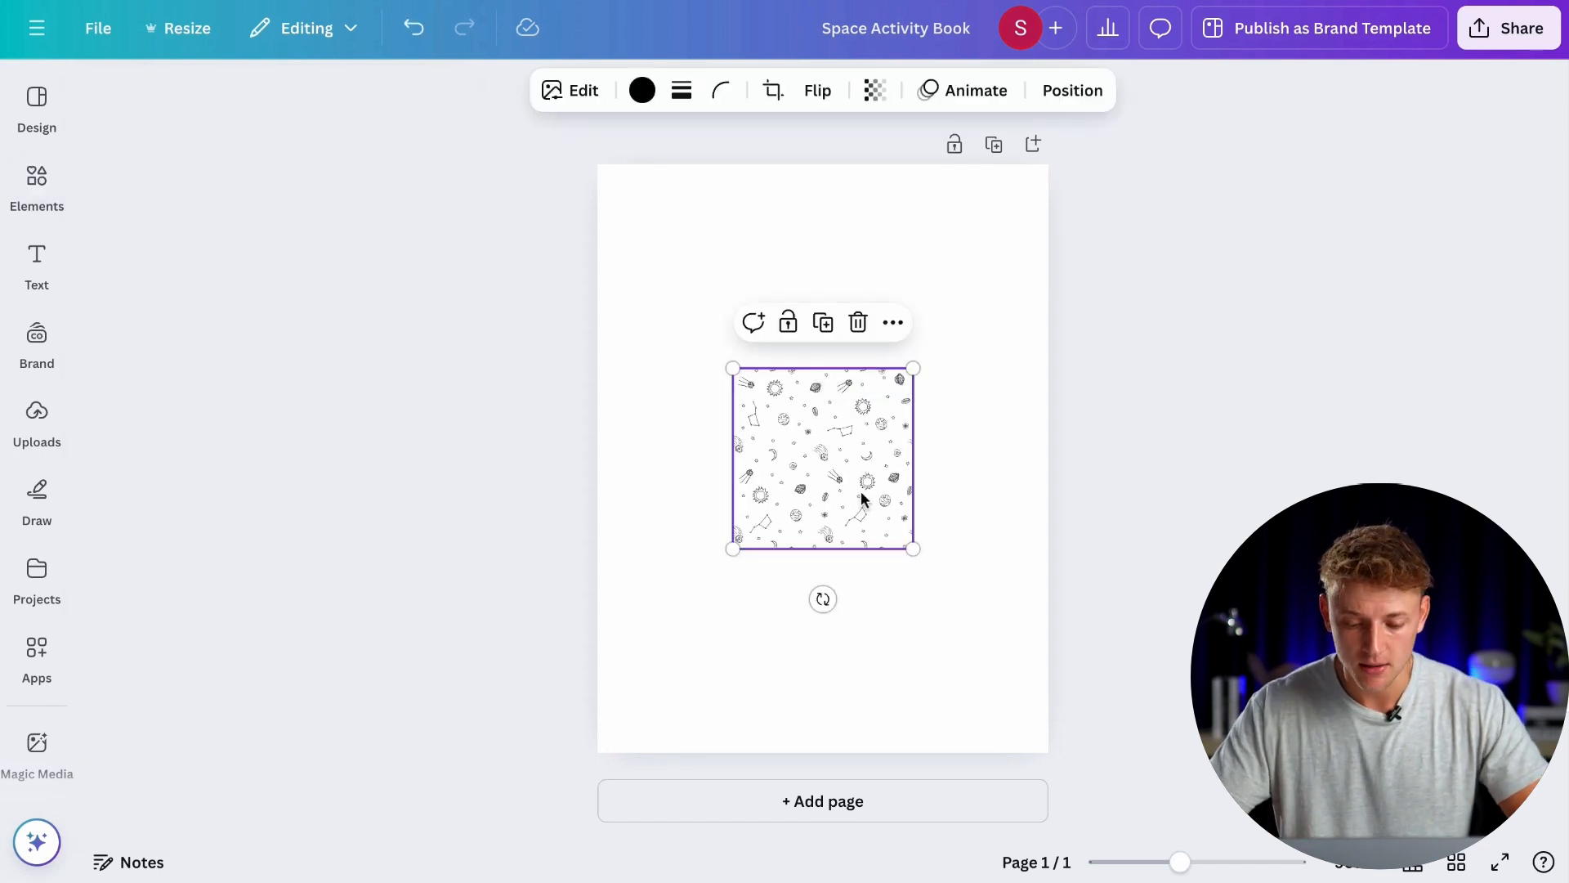
Step: Position the space doodle pattern in the page's upper-left corner and align a duplicate flush against its right edge
mouse_move(870, 502)
left_mouse_down()
mouse_move(735, 298)
mouse_move(886, 273)
left_mouse_up()
left_click(927, 317)
left_click(718, 280)
key("ctrl+d")
scroll(752, 273, "up", 10)
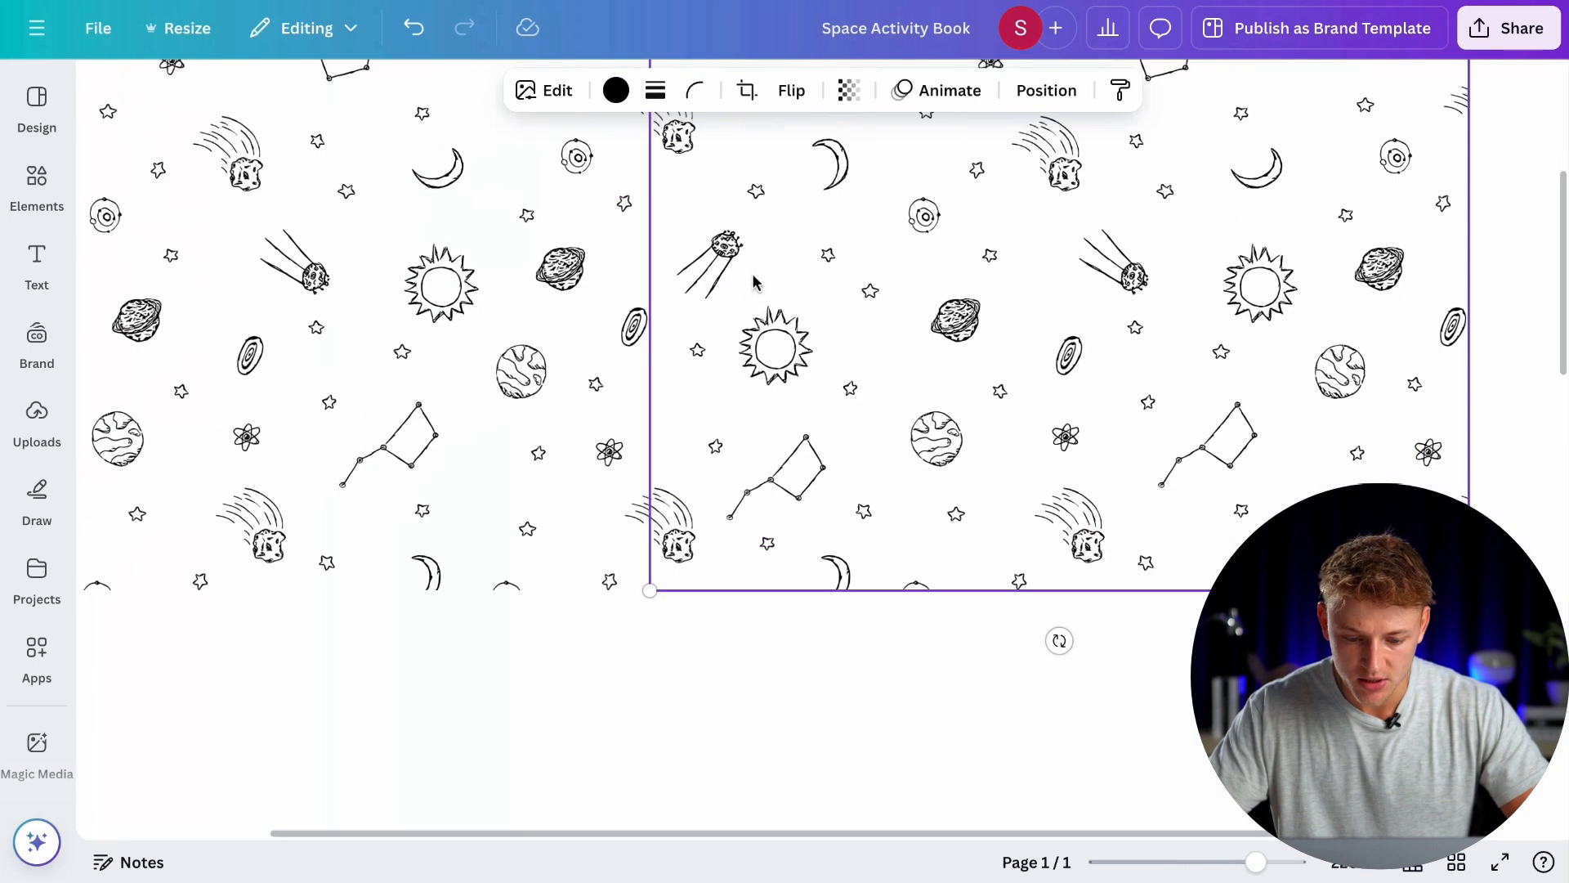
left_click(709, 631)
left_click_drag(685, 513, 715, 517)
left_click(695, 667)
left_click_drag(736, 585, 706, 571)
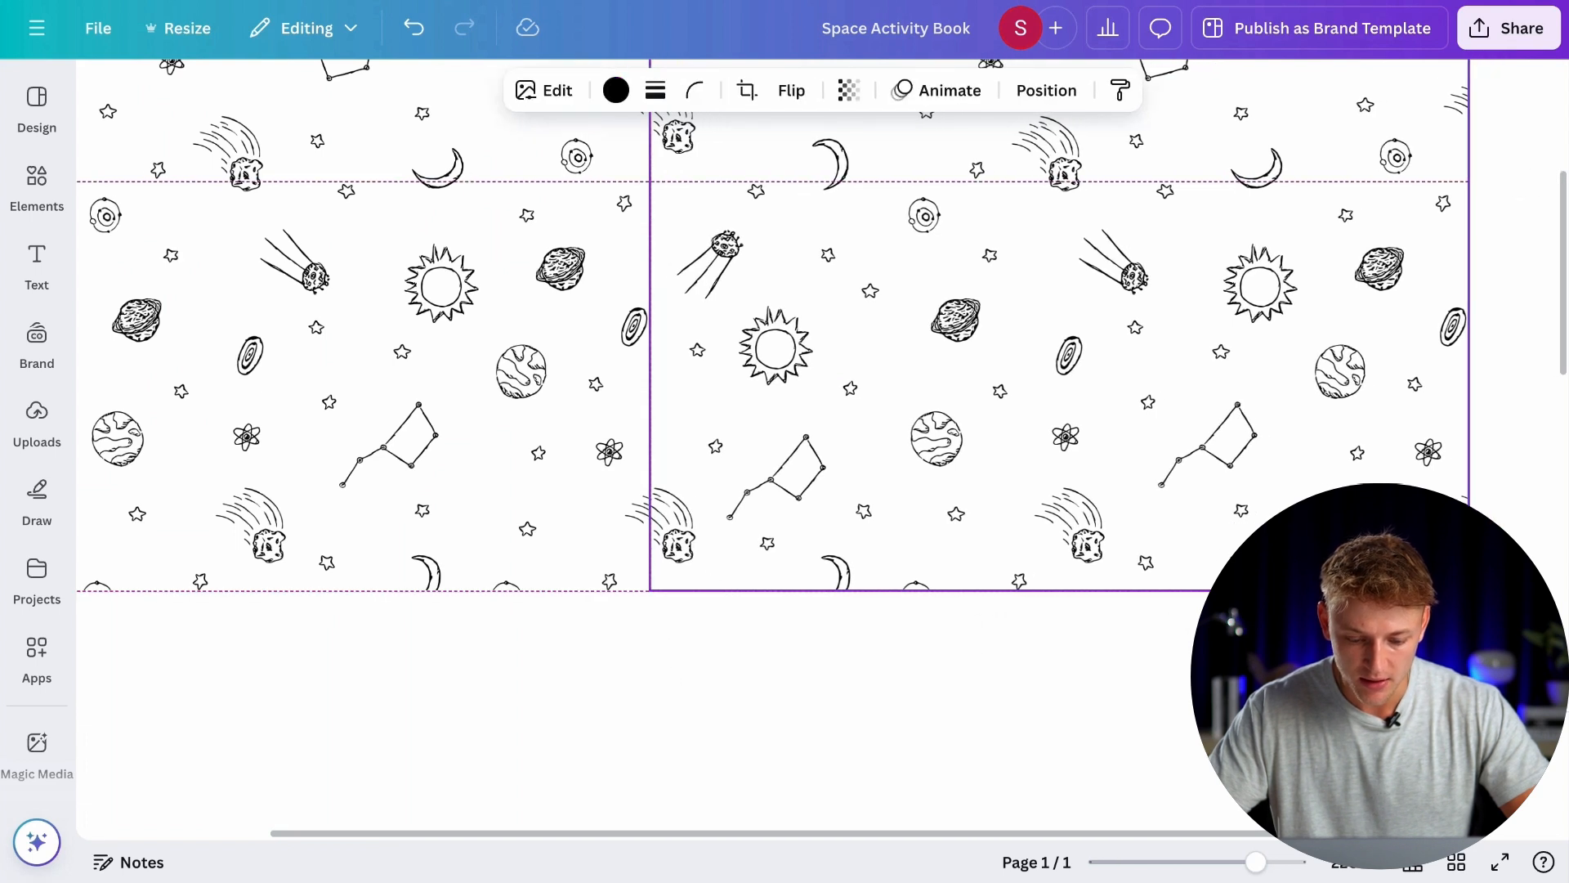
left_click(729, 685)
Step: Add a third pattern tile to span the page's full width and group the three tiles into one row
scroll(729, 685, "down", 5)
mouse_move(1068, 612)
left_mouse_down()
mouse_move(830, 543)
mouse_move(932, 466)
mouse_move(1272, 456)
left_mouse_up()
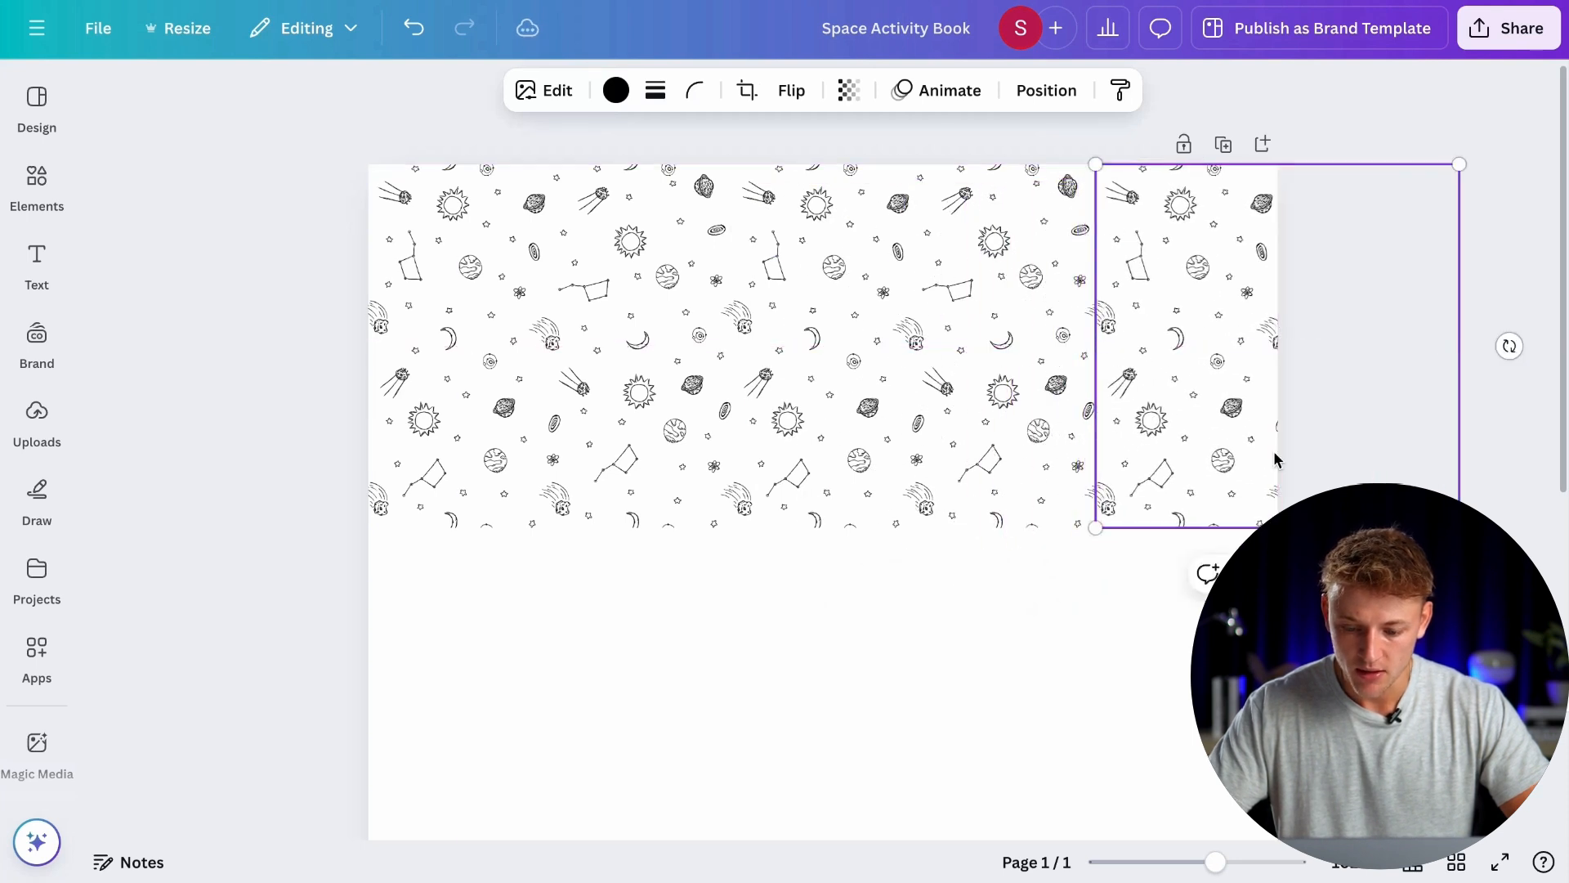
left_click(1160, 644)
scroll(1153, 643, "down", 4)
mouse_move(985, 405)
left_mouse_down()
mouse_move(792, 273)
mouse_move(621, 267)
left_mouse_up()
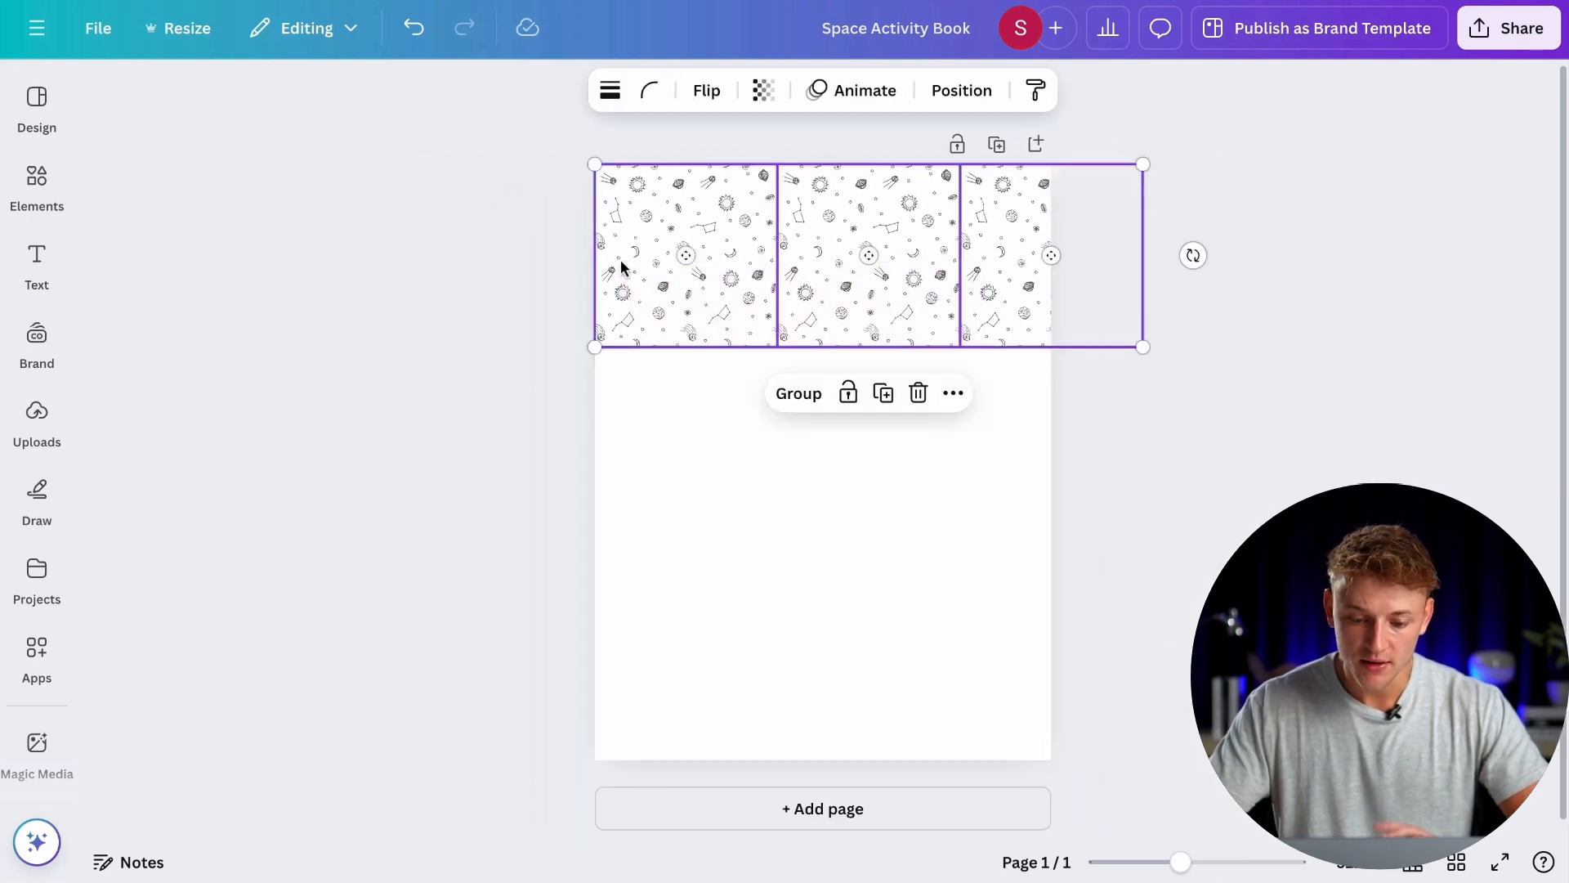
left_click(801, 396)
Step: Duplicate the grouped pattern row and stack the copies directly below one another until the whole page is covered
left_click_drag(834, 322, 831, 654)
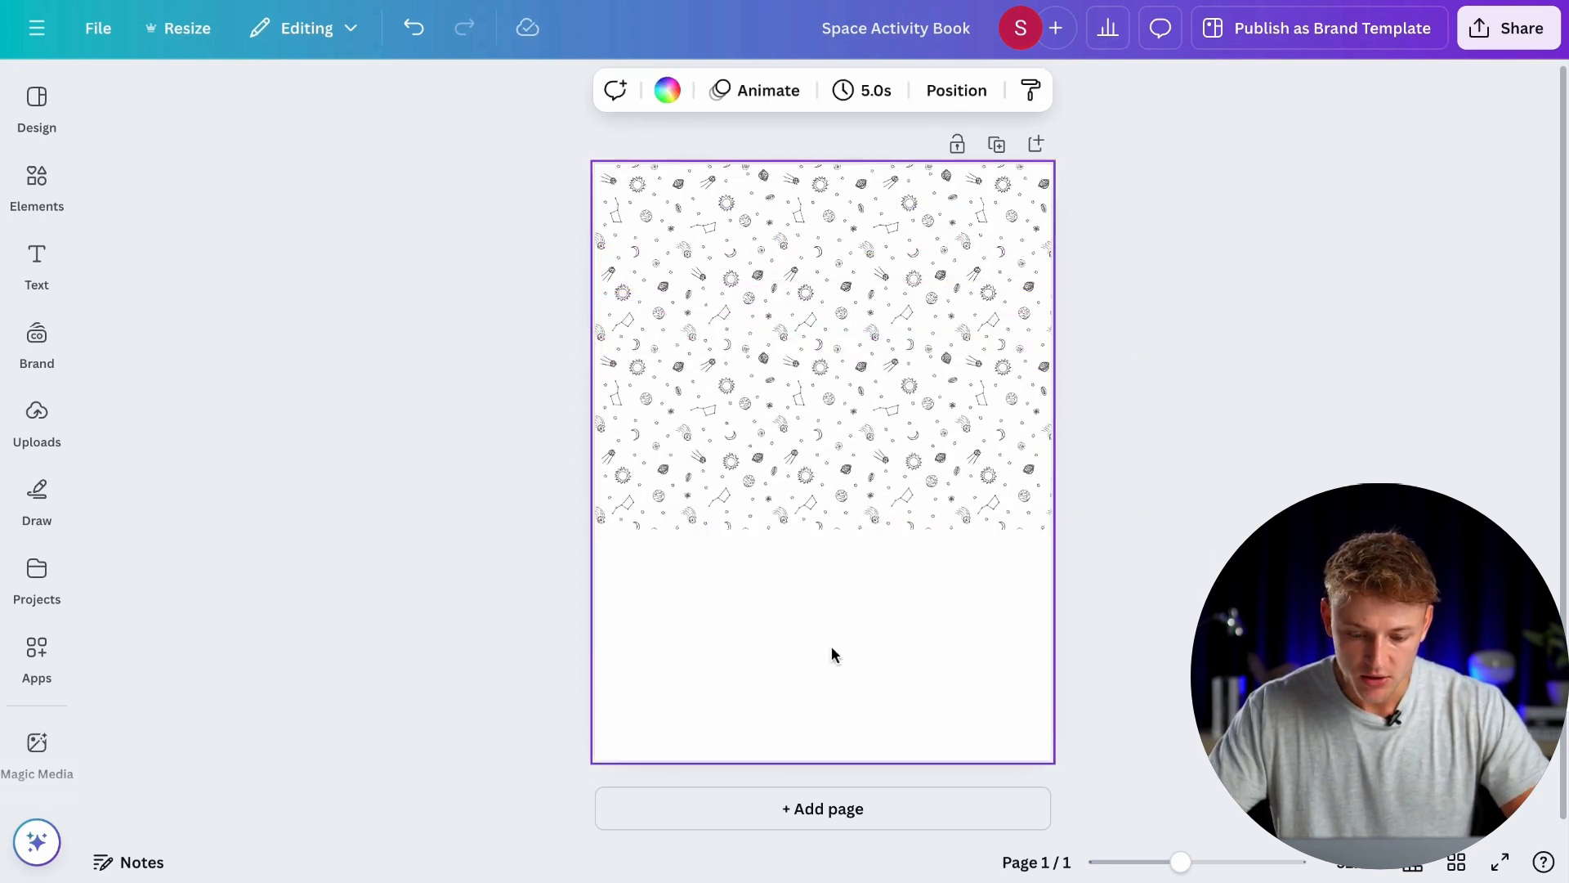
left_click(817, 483)
left_click_drag(817, 483, 810, 659)
left_click(1250, 501)
double_click(958, 662)
mouse_move(955, 661)
left_mouse_down()
mouse_move(908, 749)
mouse_move(900, 806)
mouse_move(893, 783)
left_mouse_up()
left_click(1153, 617)
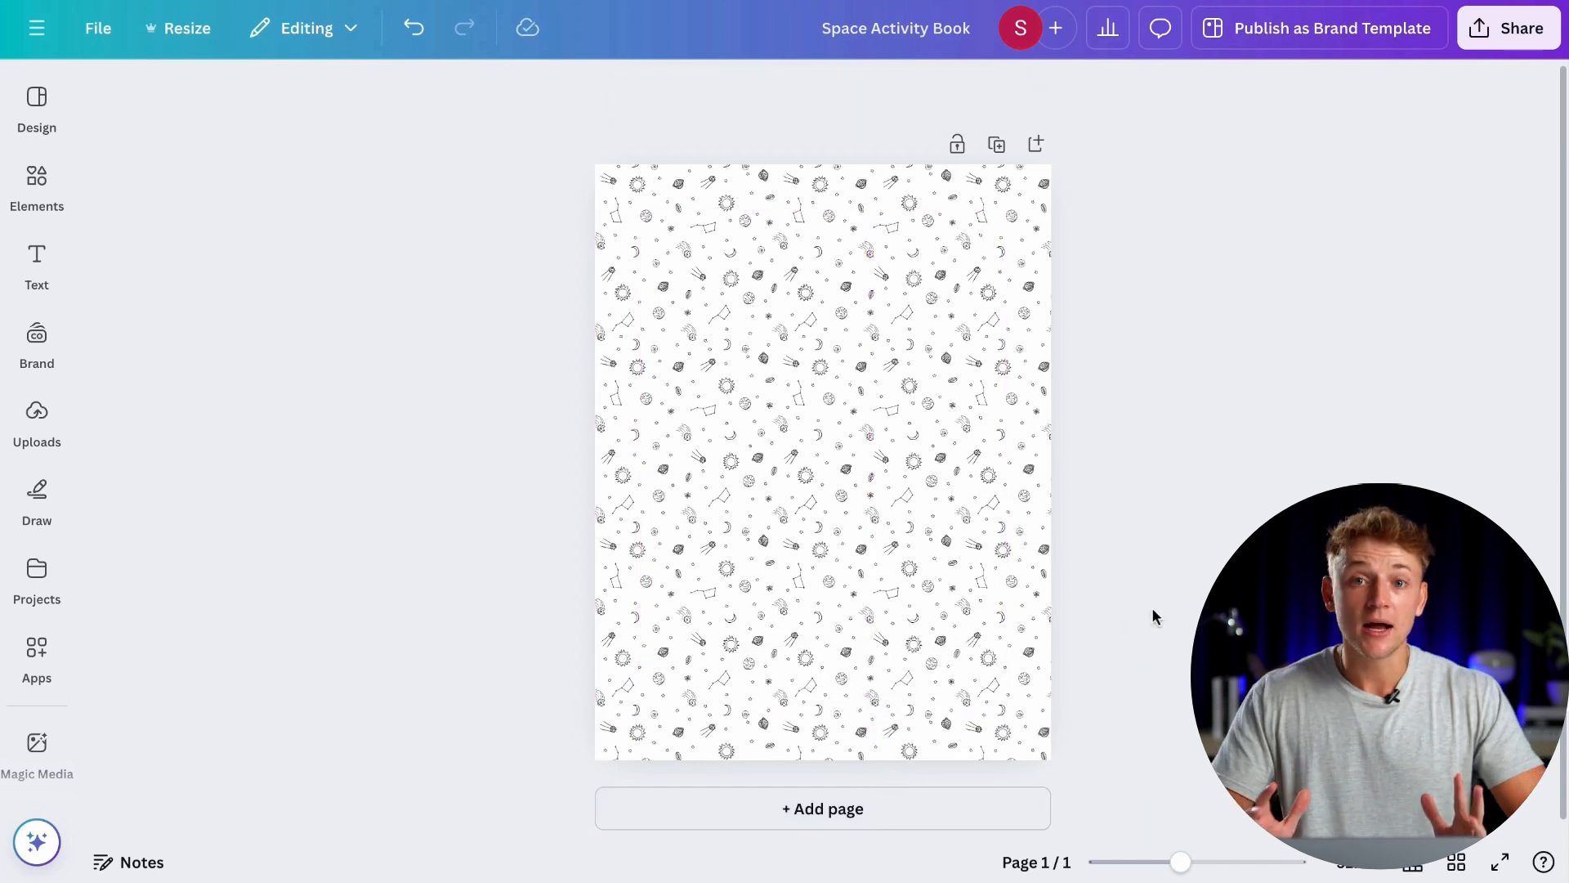
Step: Select all the stacked pattern rows and lock them, checking that the background cannot be moved
mouse_move(1132, 742)
left_mouse_down()
mouse_move(667, 646)
mouse_move(565, 246)
mouse_move(574, 206)
left_mouse_up()
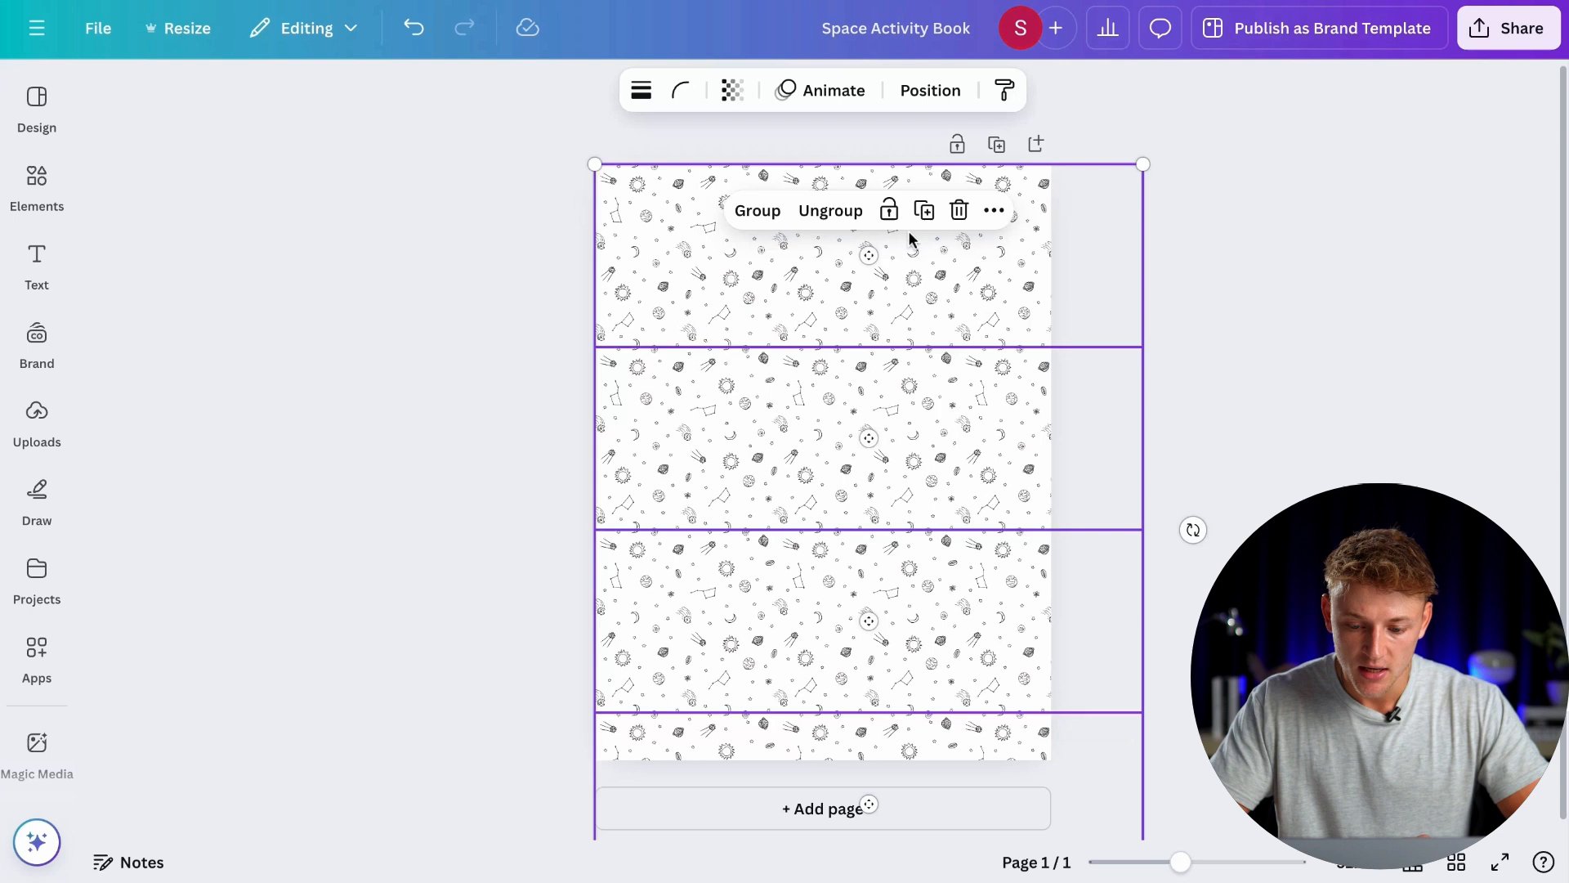
left_click(995, 211)
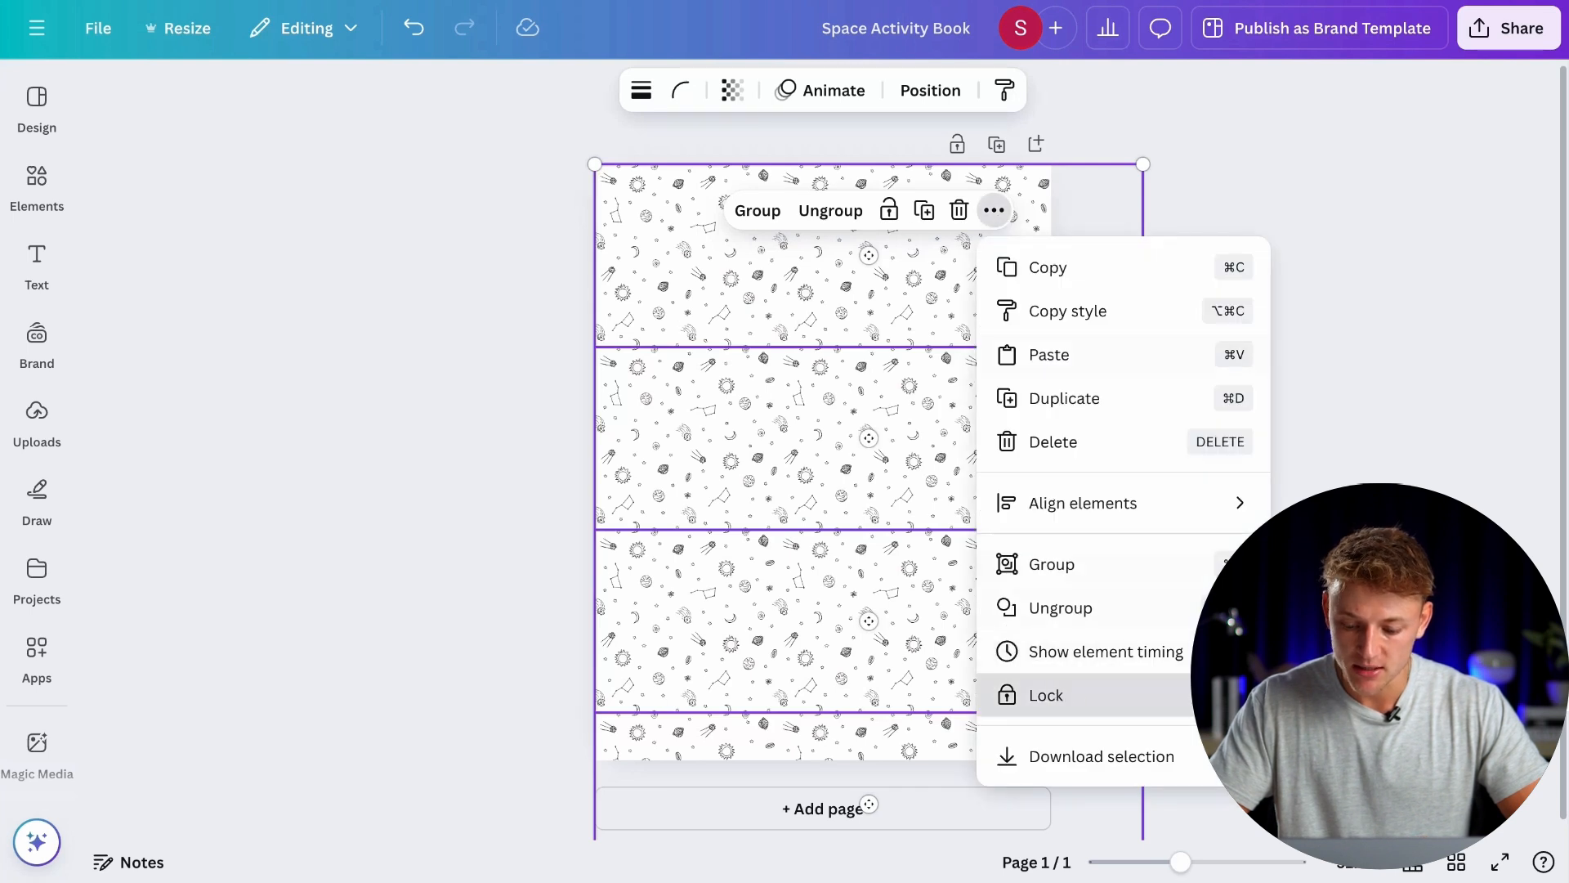
left_click(1046, 695)
left_click_drag(852, 465, 891, 384)
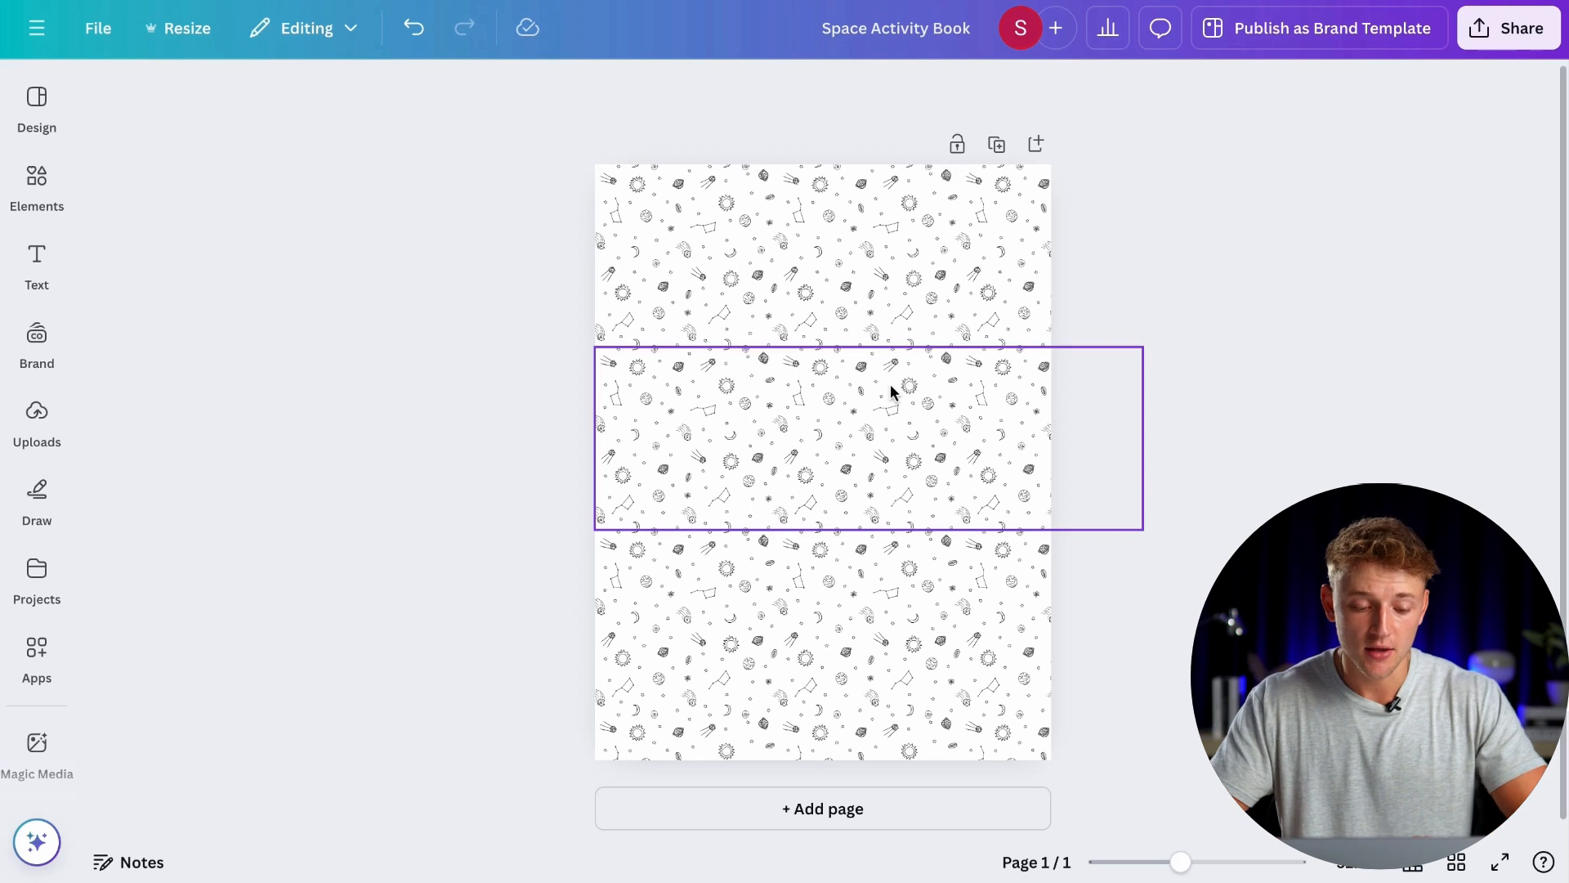
Step: Clear the previous element search and add a grey square shape to the page
left_click(21, 200)
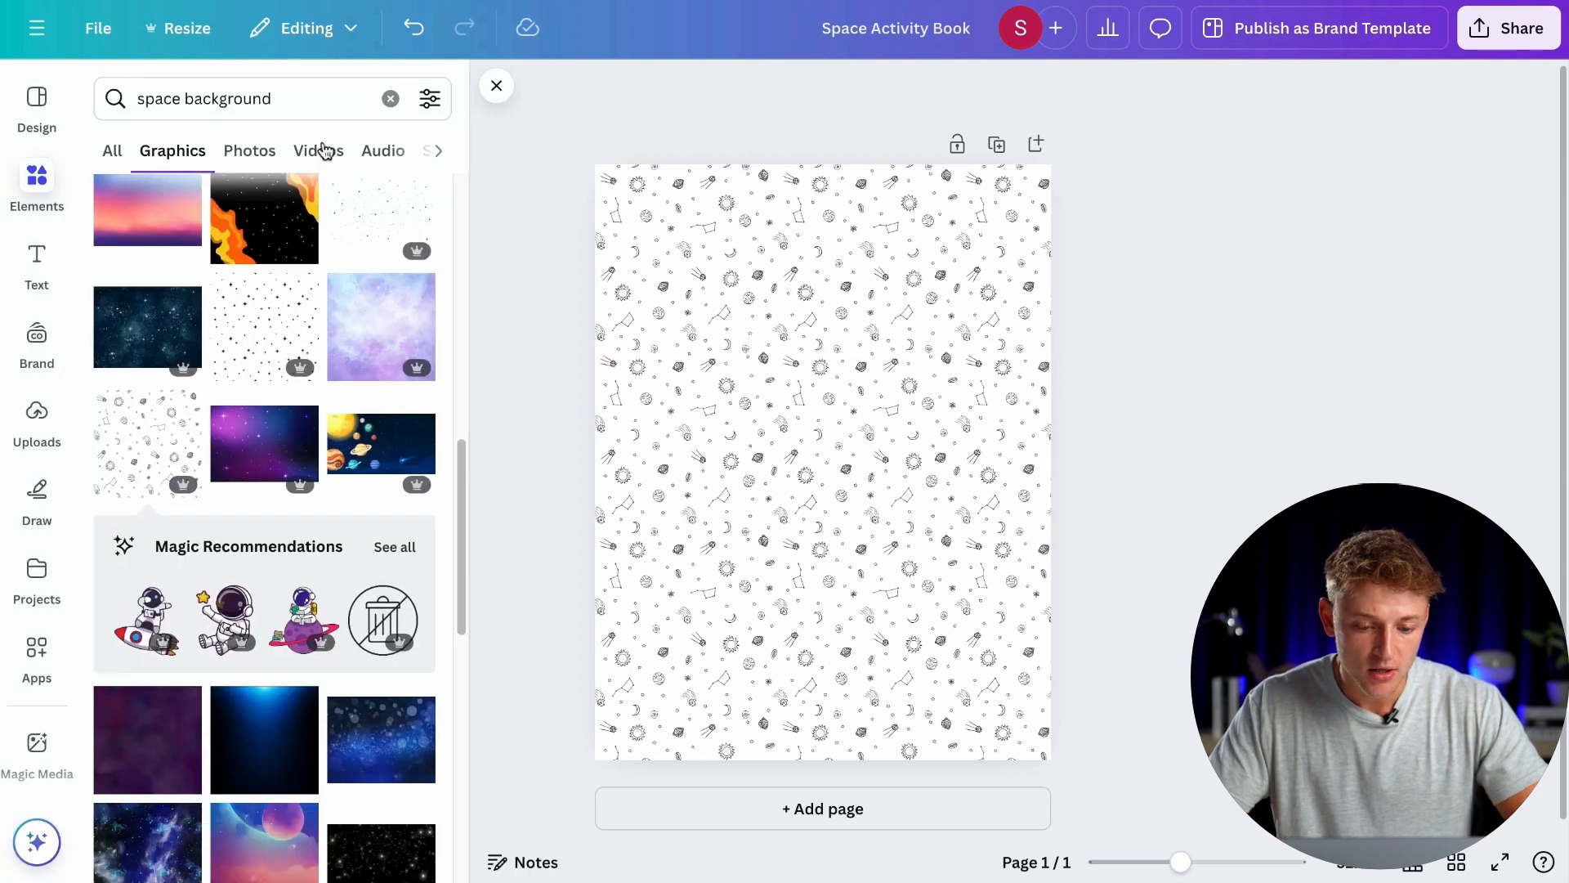
left_click(390, 98)
key("r")
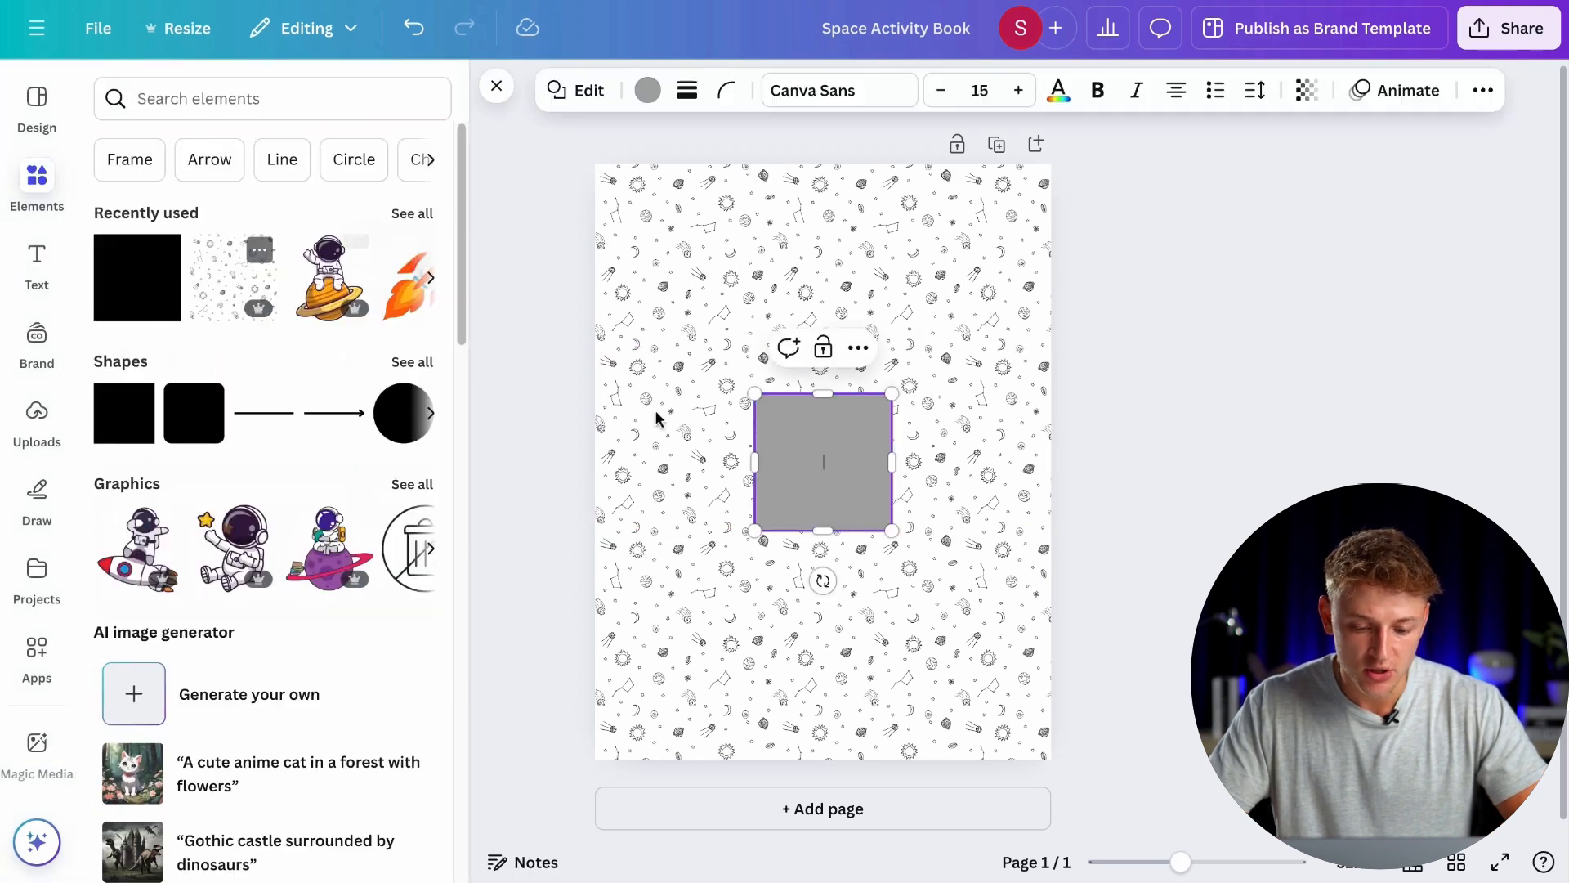
left_click(496, 87)
Step: Move the grey shape to the upper part of the page and stretch it into a wide rectangle with even side margins
left_click(515, 309)
left_click_drag(824, 480, 1020, 313)
left_click_drag(1029, 311, 1029, 312)
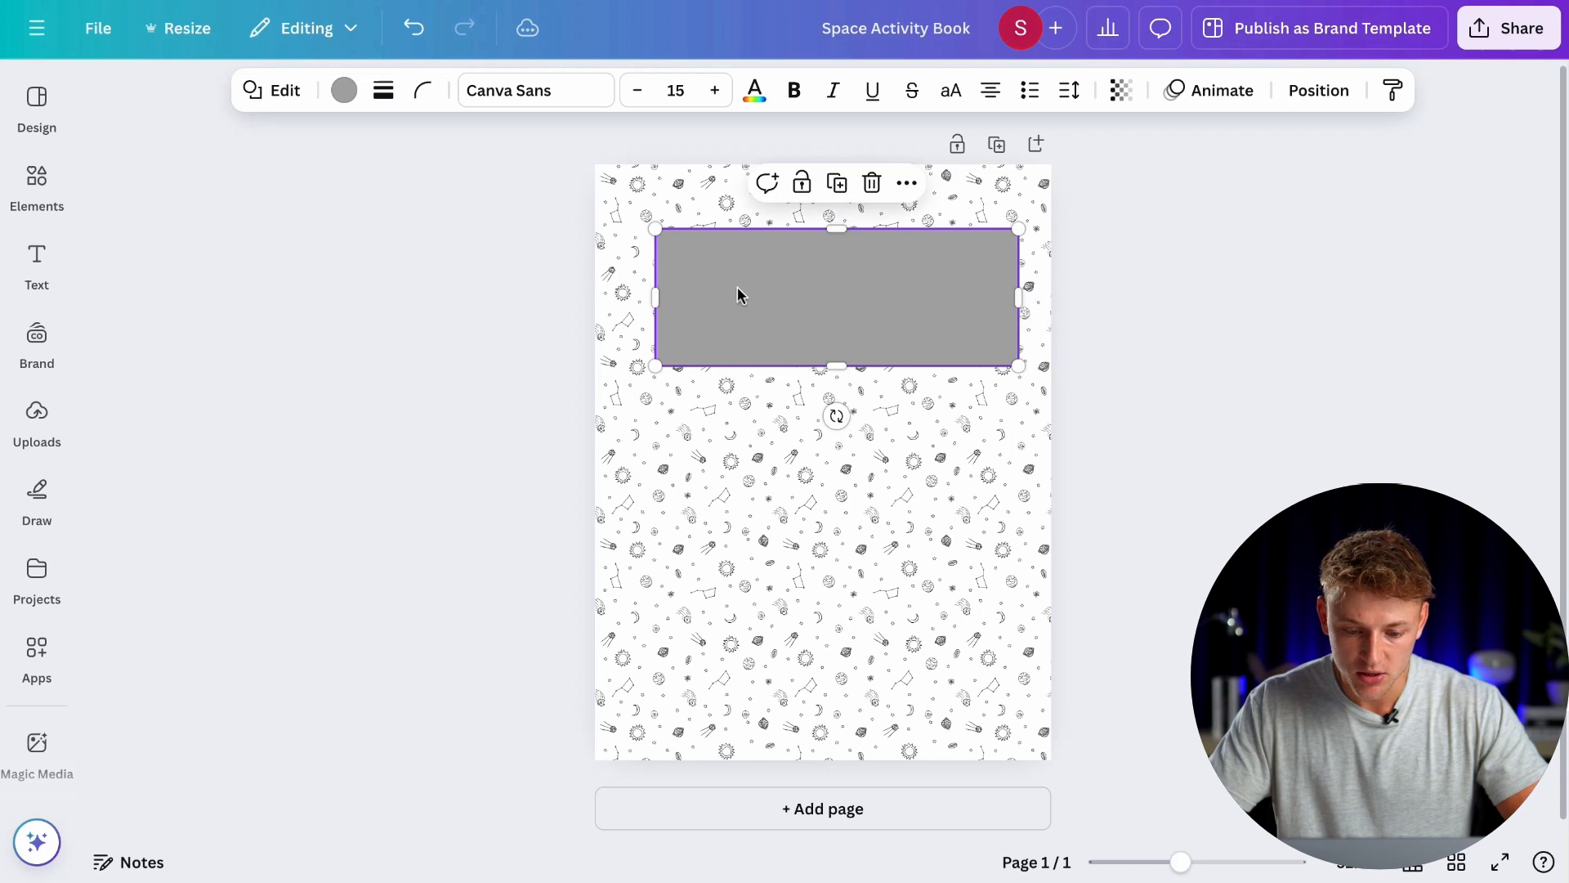
left_click_drag(656, 309, 654, 310)
left_click_drag(1031, 308, 1016, 309)
left_click_drag(832, 245, 831, 227)
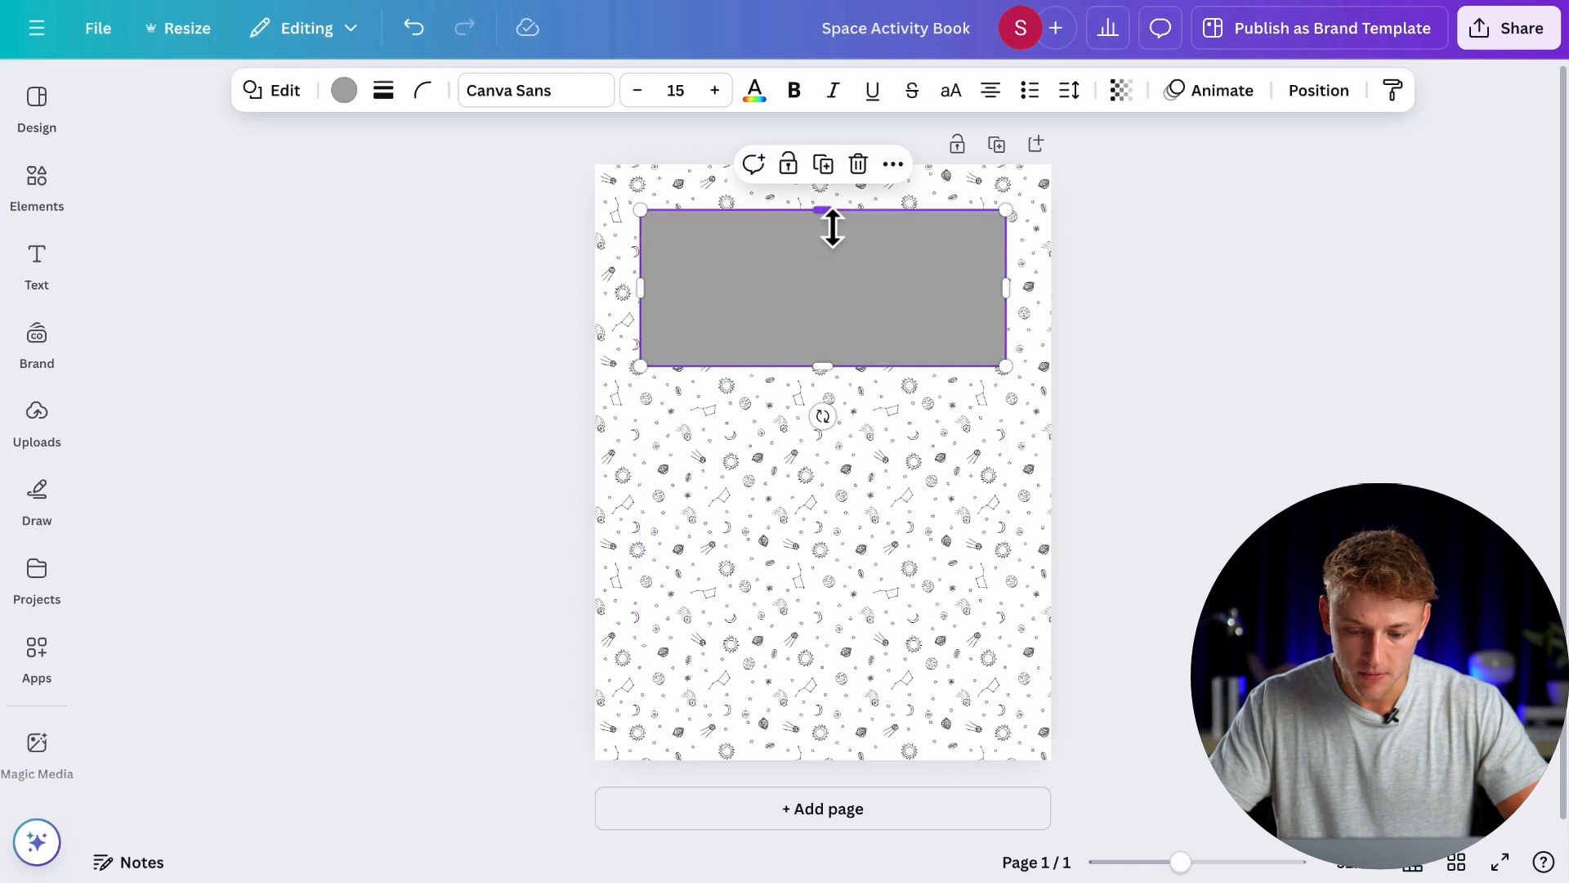
Step: Extend the grey rectangle down to near the page's lower edge, centre it and widen it slightly to leave a patterned frame
left_click_drag(835, 378, 812, 748)
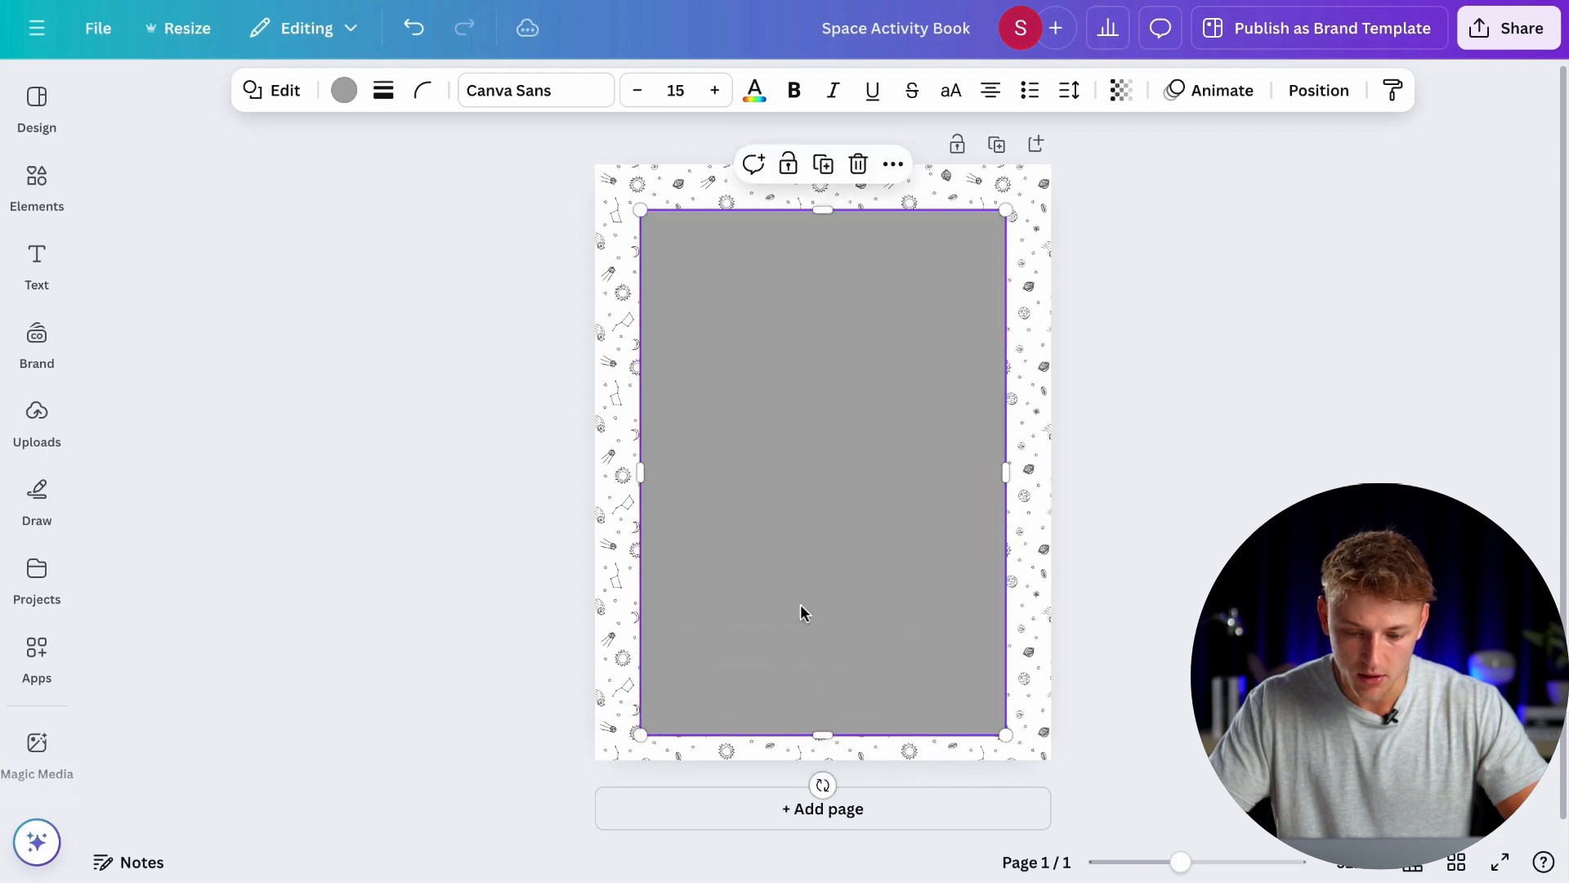
left_click_drag(802, 601, 803, 591)
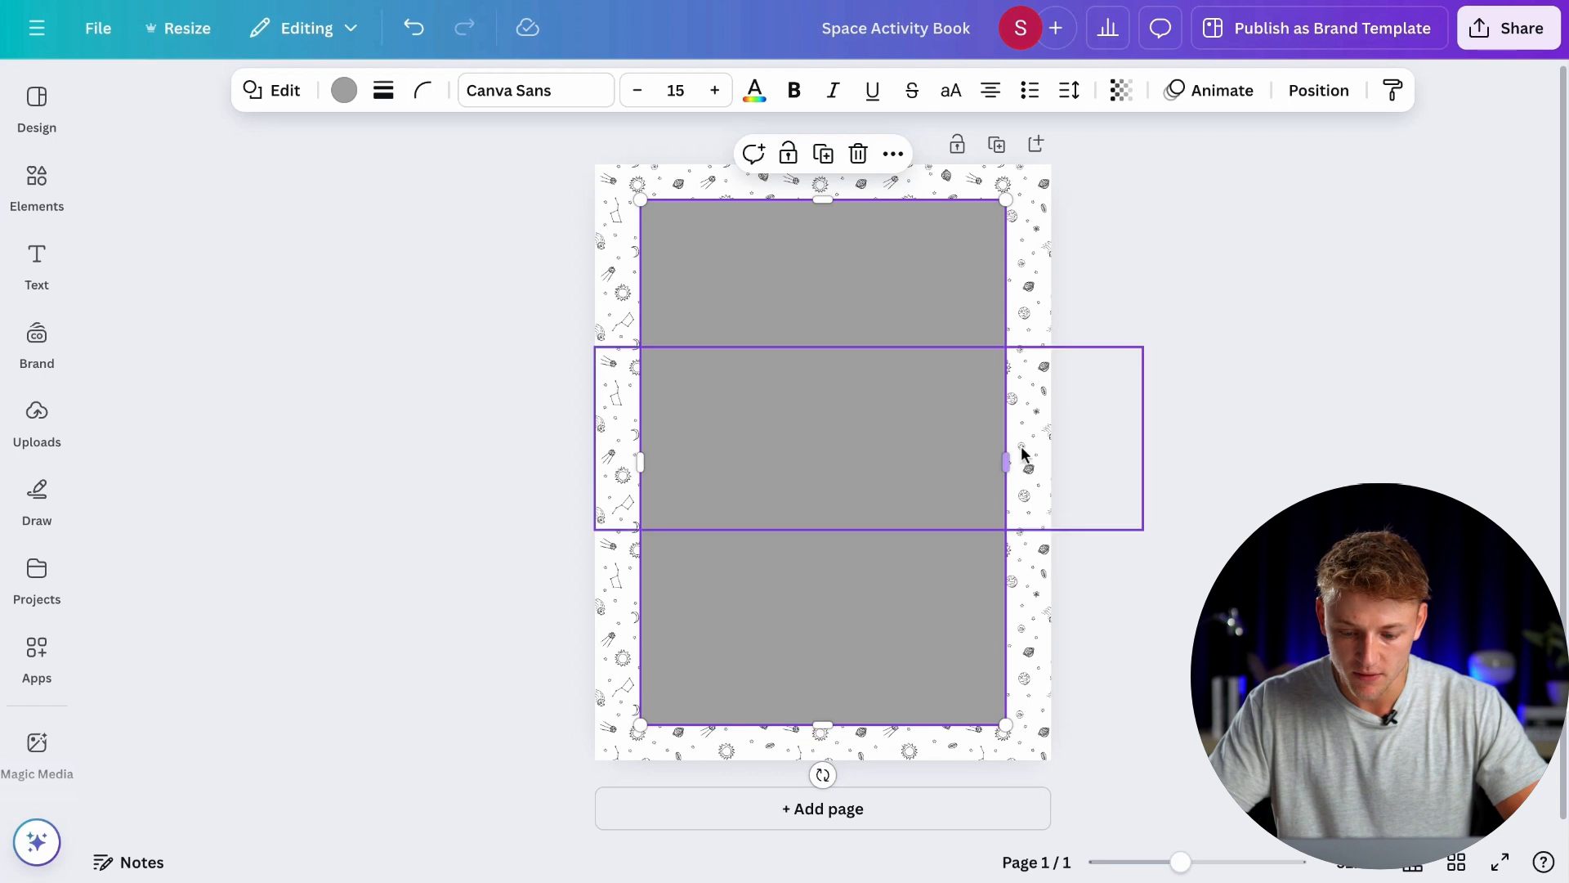
left_click_drag(1026, 470, 1038, 470)
key("Escape")
left_click_drag(934, 458, 927, 461)
key("Escape")
left_click(852, 374)
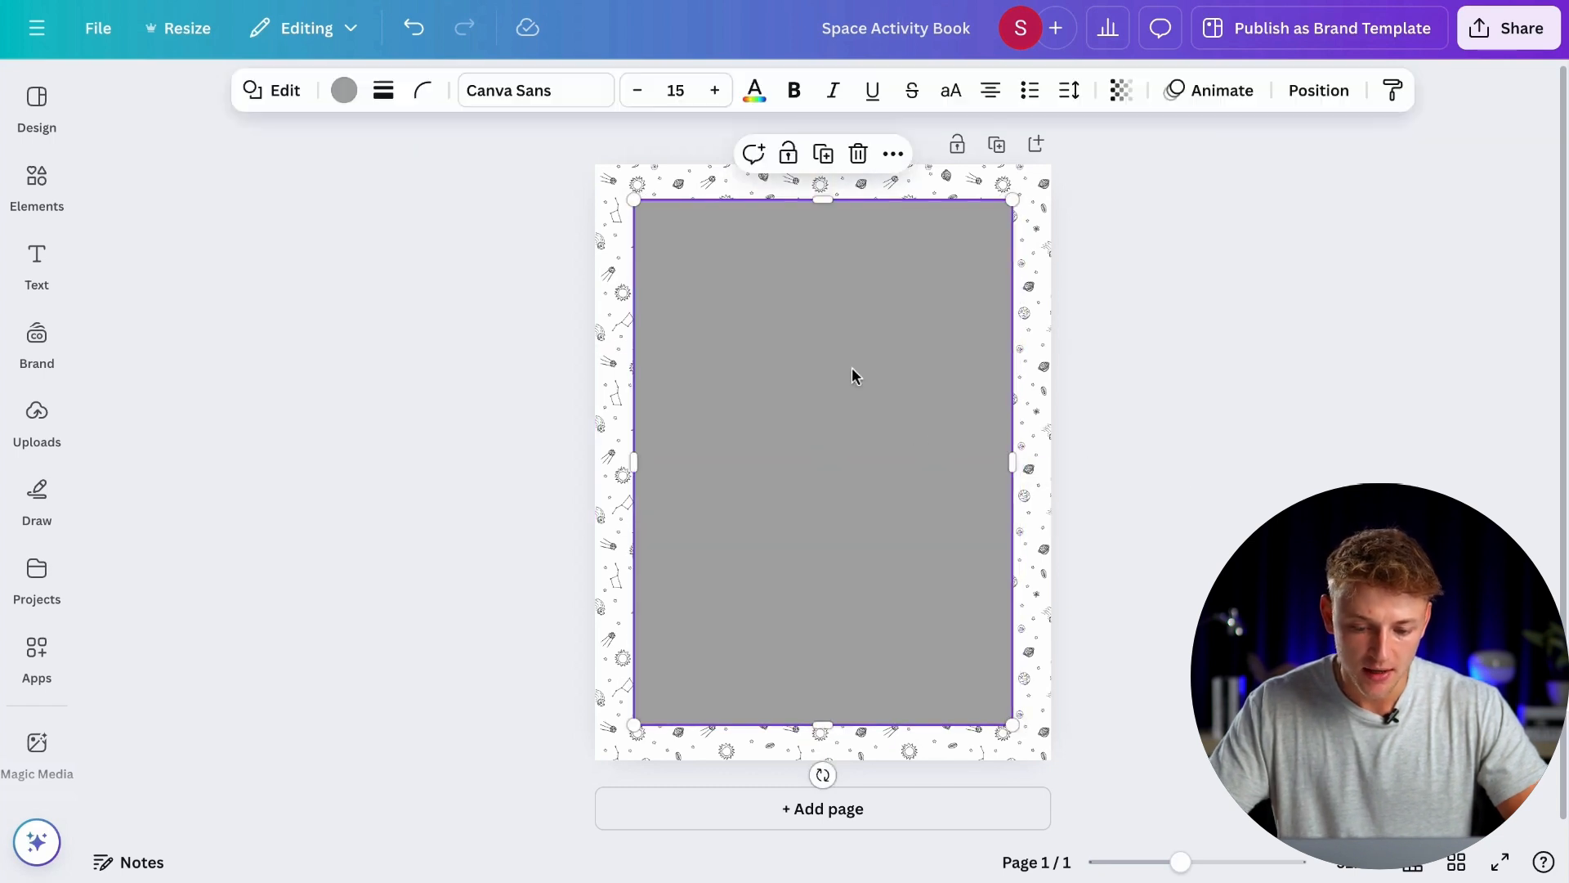
Step: Fill the rectangle with white and give it a solid black border of weight 5
left_click(344, 90)
left_click(351, 263)
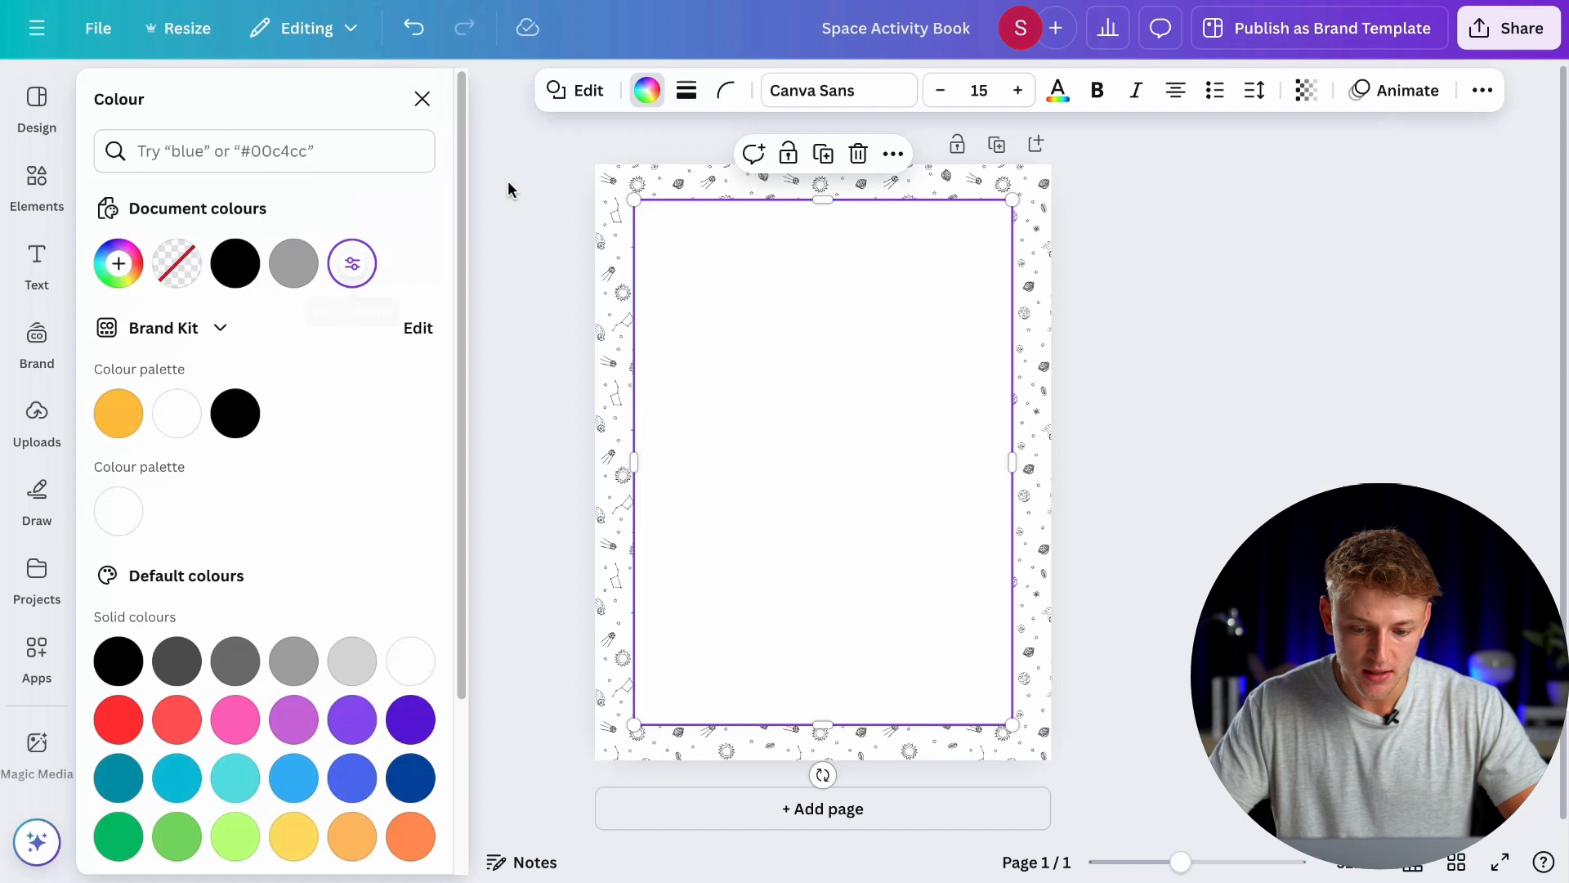
left_click(685, 90)
left_click_drag(544, 232, 559, 234)
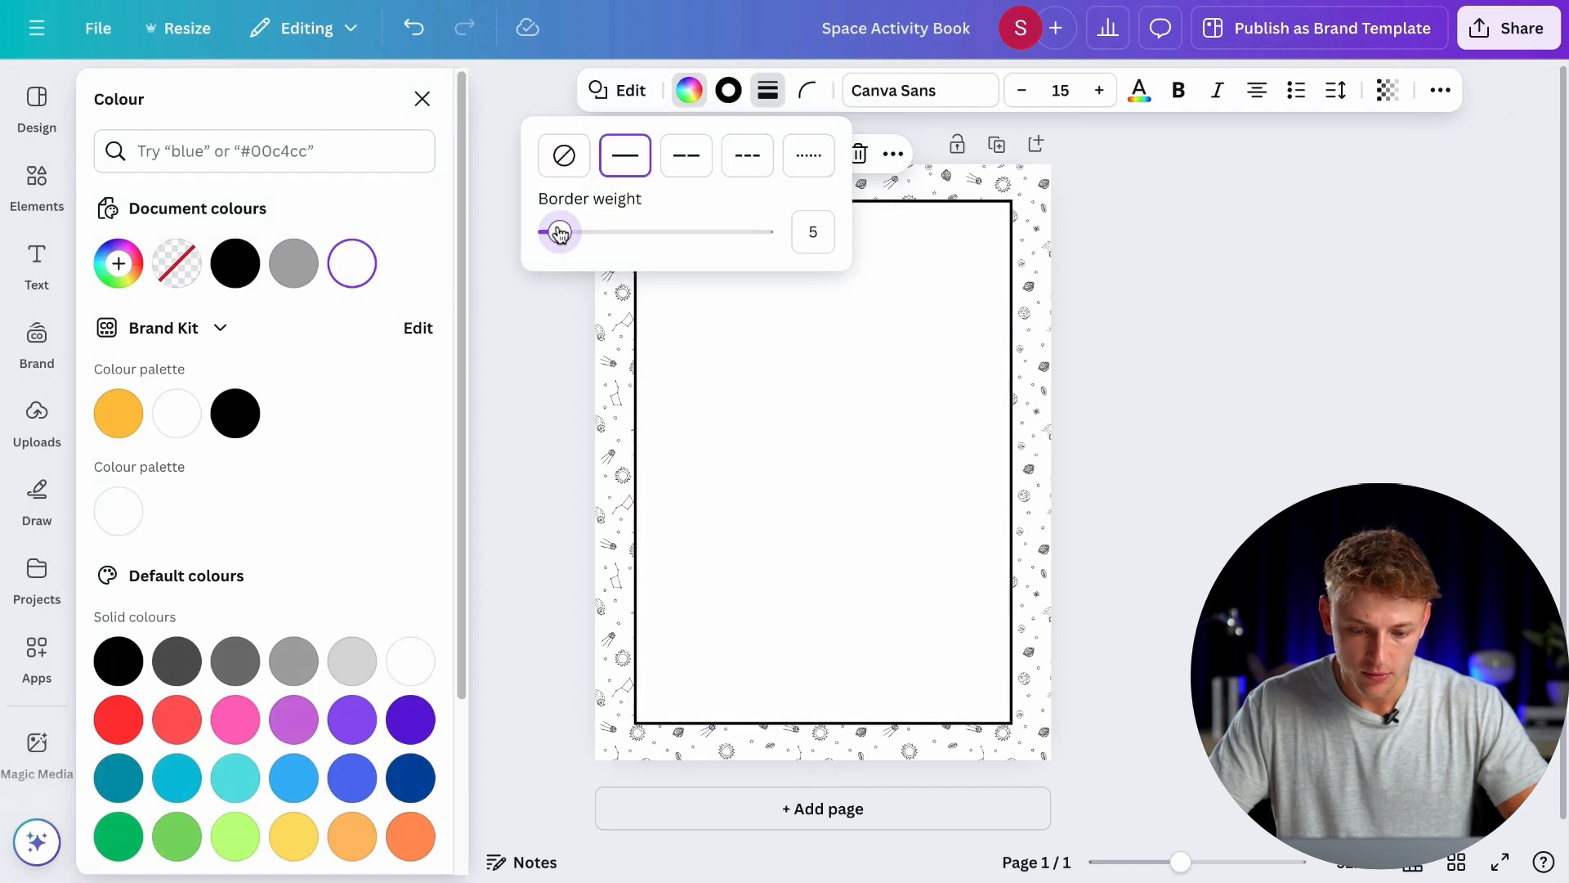
Step: Set the white panel's corner rounding to 11 and deselect it
left_click(807, 90)
left_click_drag(688, 179, 714, 186)
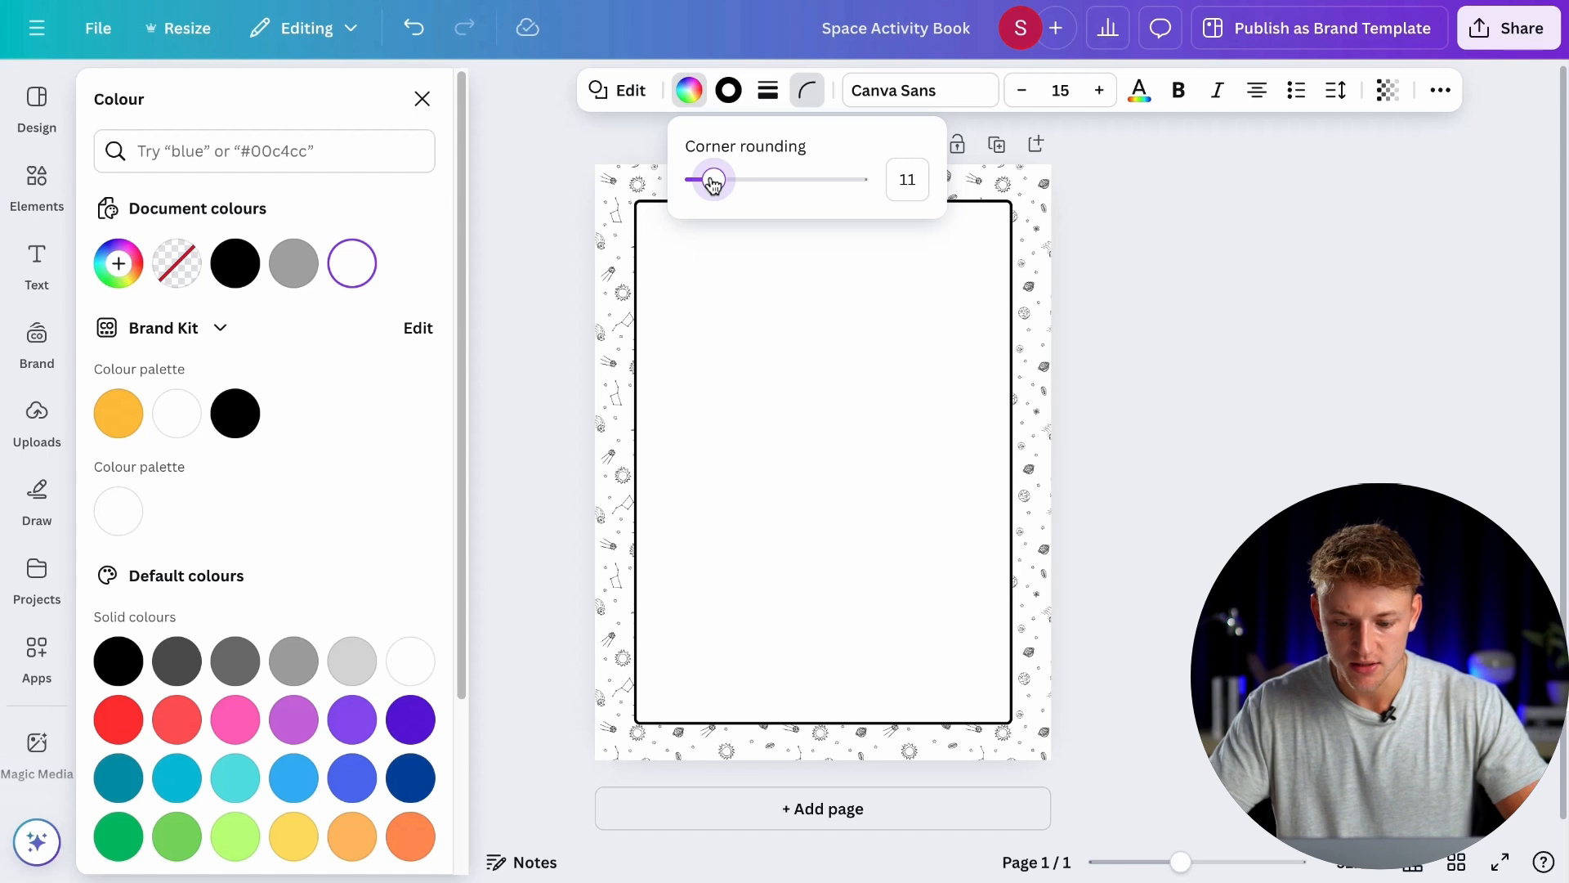
left_click(1284, 327)
left_click(1284, 327)
left_click(1200, 364)
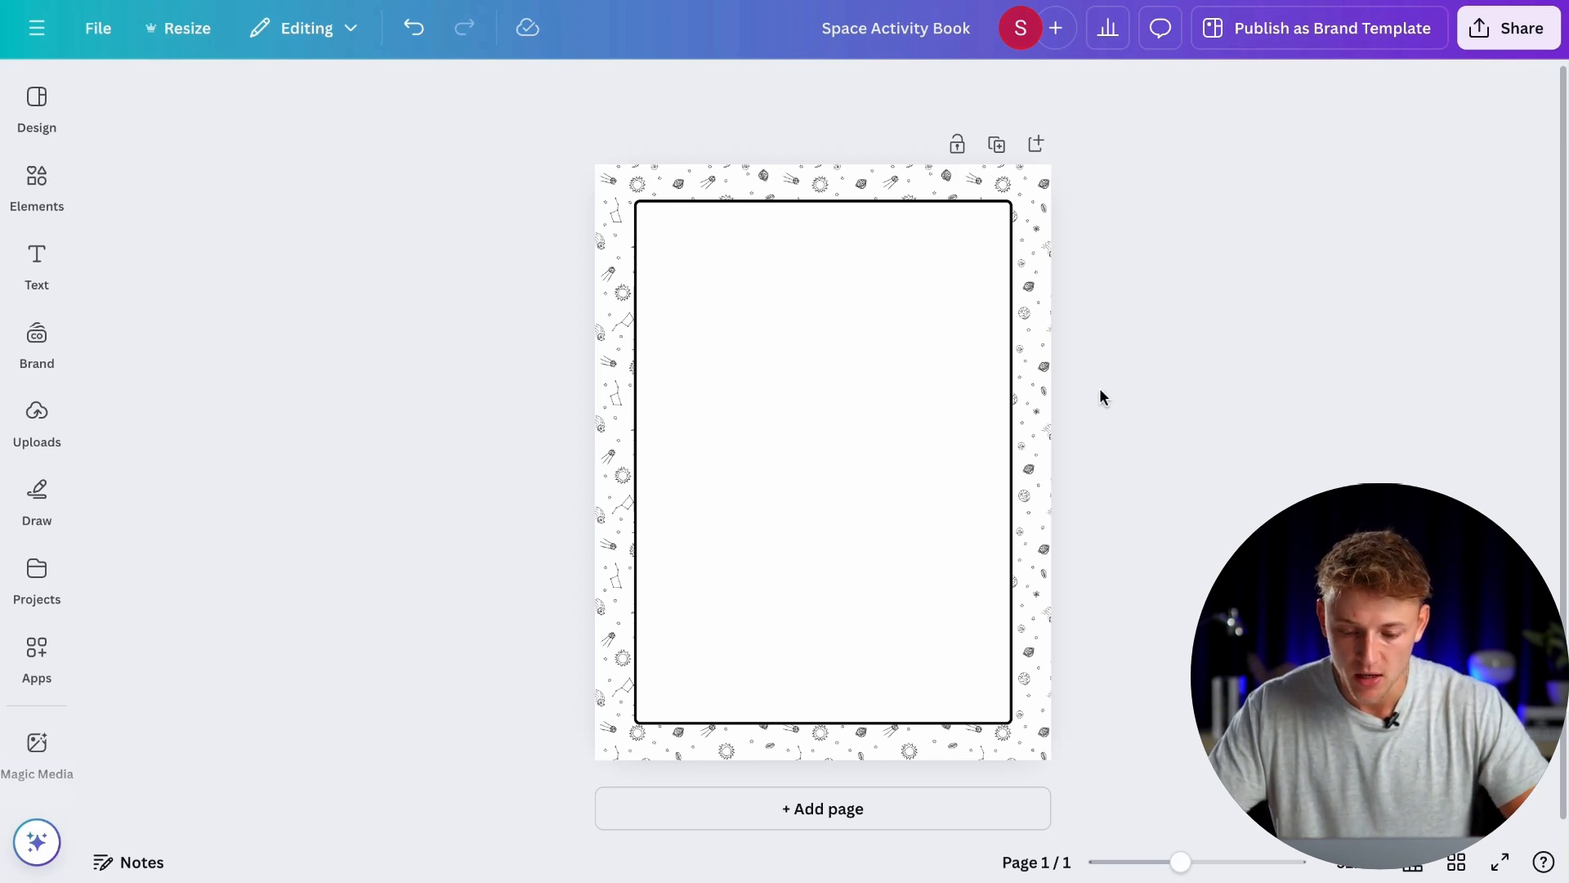
Step: Lock the white bordered panel on the page and check that it cannot be moved
left_click(910, 389)
left_click(858, 155)
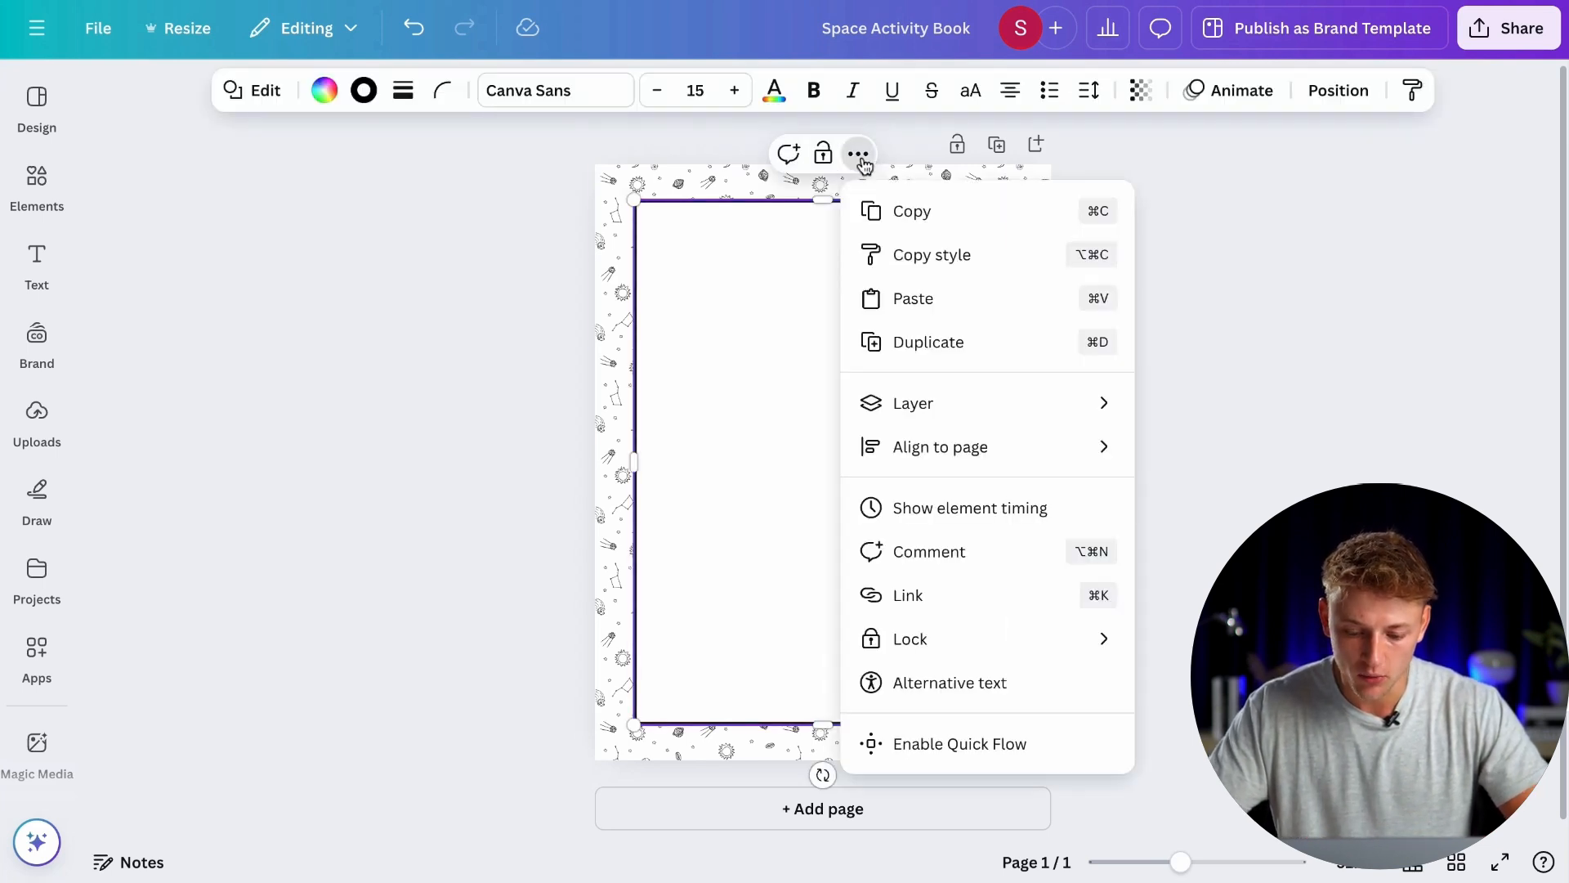
left_click(950, 682)
left_click(1391, 341)
left_click(943, 271)
left_click(904, 162)
mouse_move(922, 677)
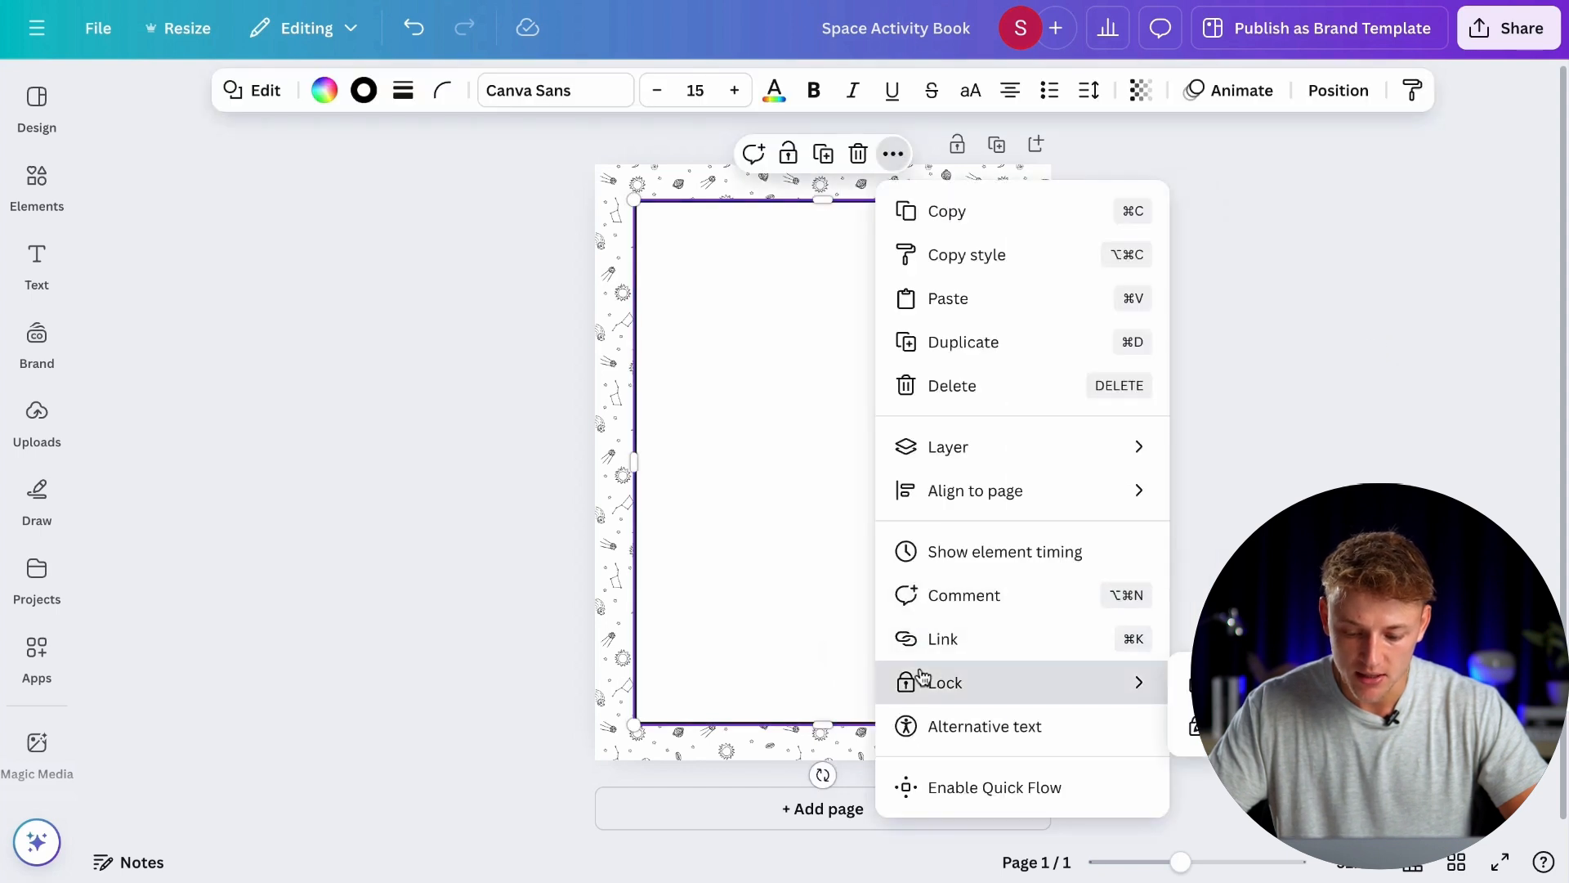
left_click(1234, 683)
left_click(1198, 522)
left_click_drag(1139, 524, 837, 327)
left_click_drag(880, 515, 1057, 396)
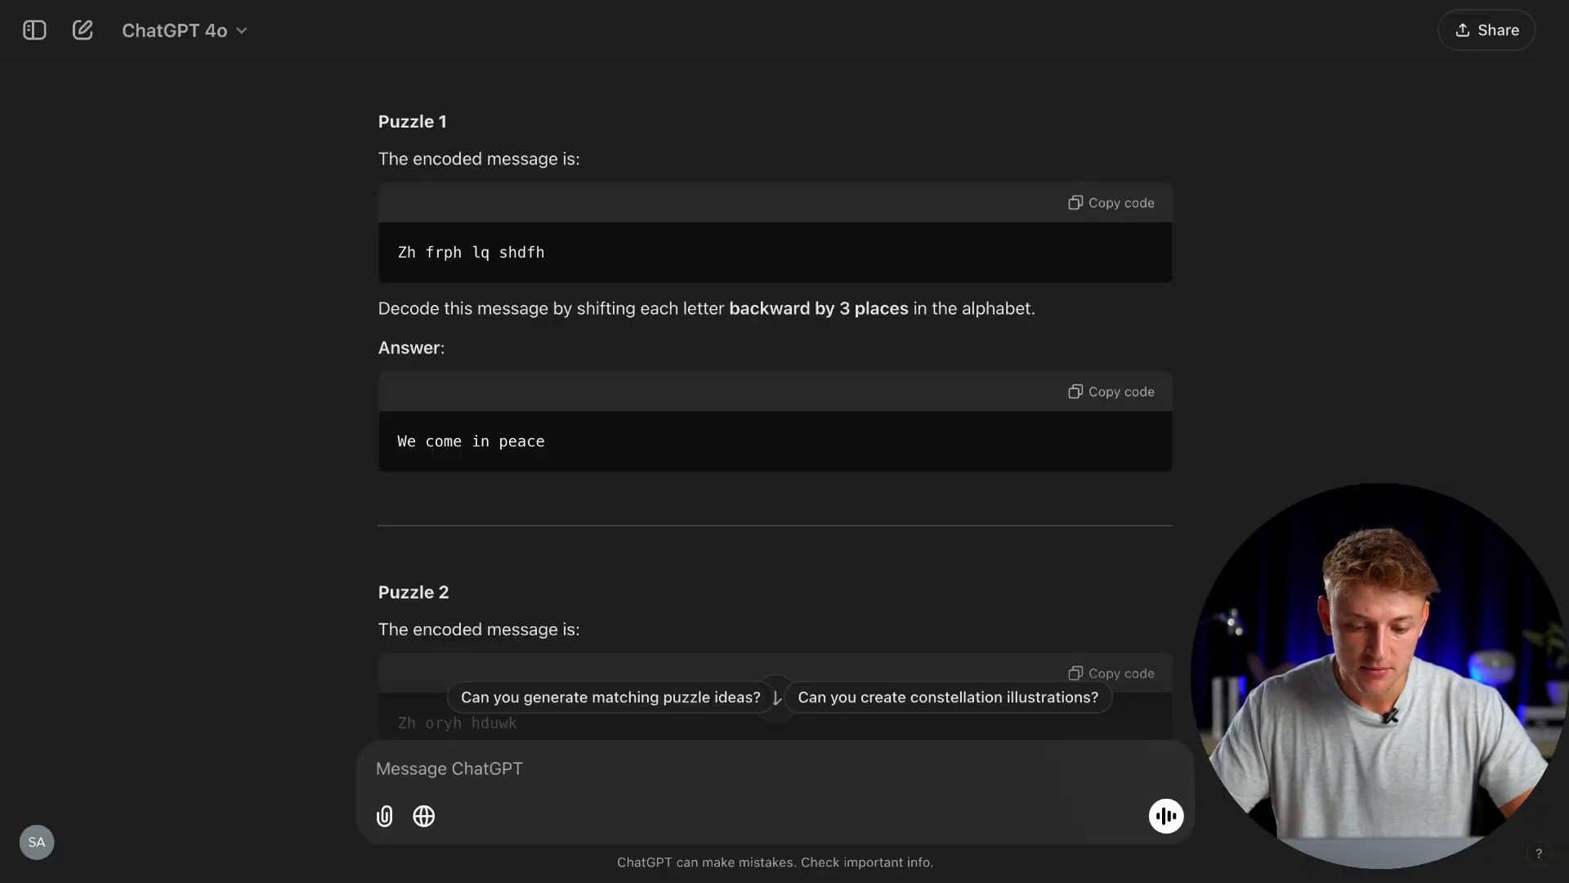
Step: Switch to ChatGPT and review the Alien Message Decoder story, highlighting Puzzle 1's encoded message and answer
scroll(707, 311, "up", 3)
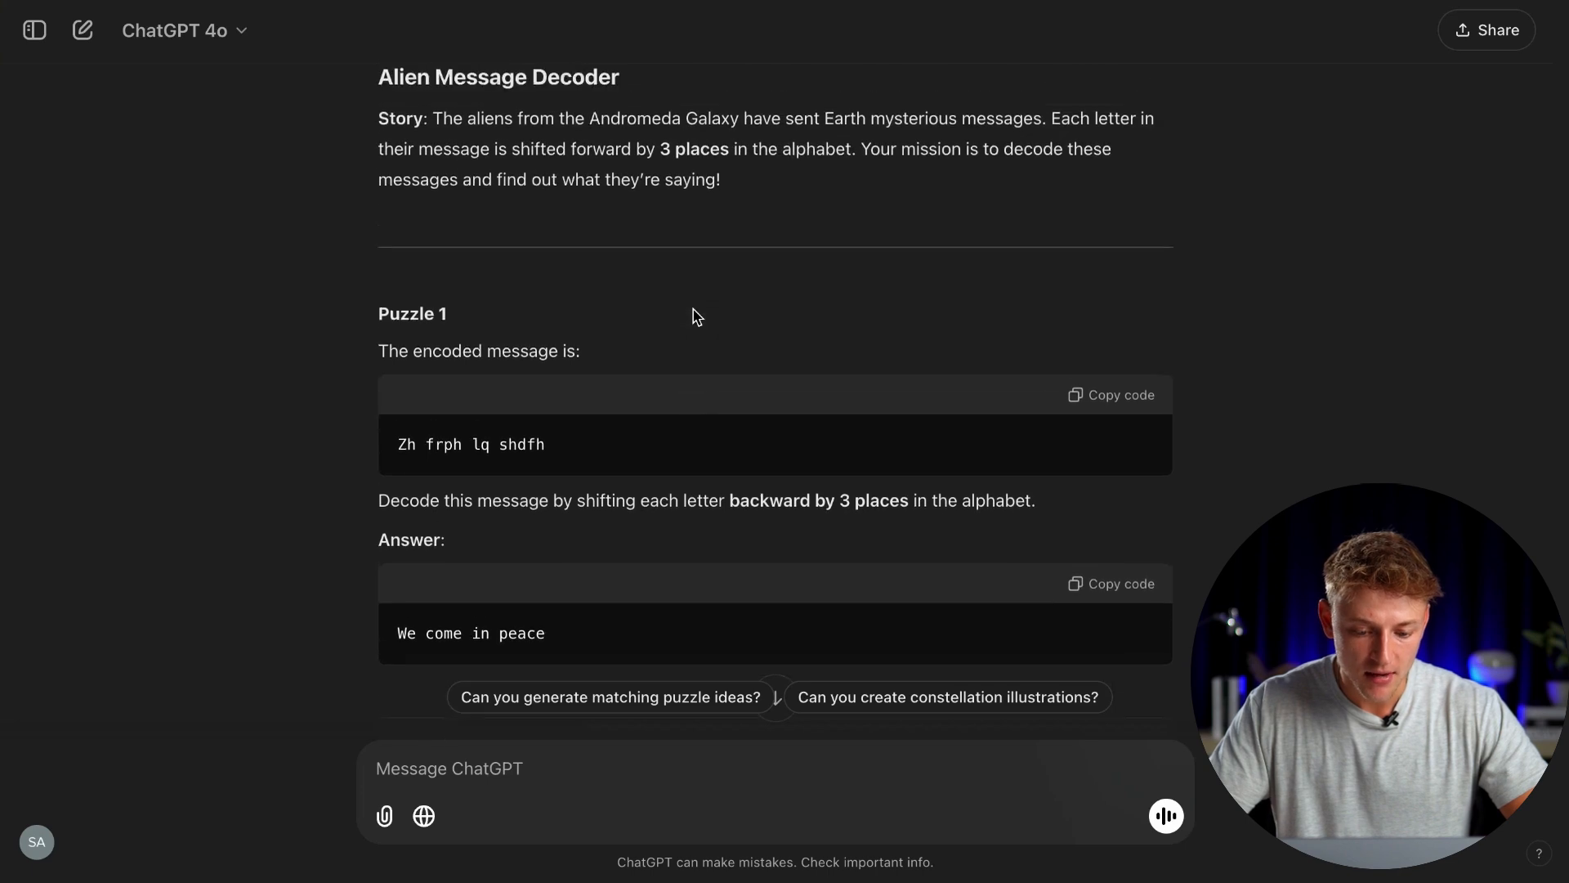
scroll(697, 316, "down", 2)
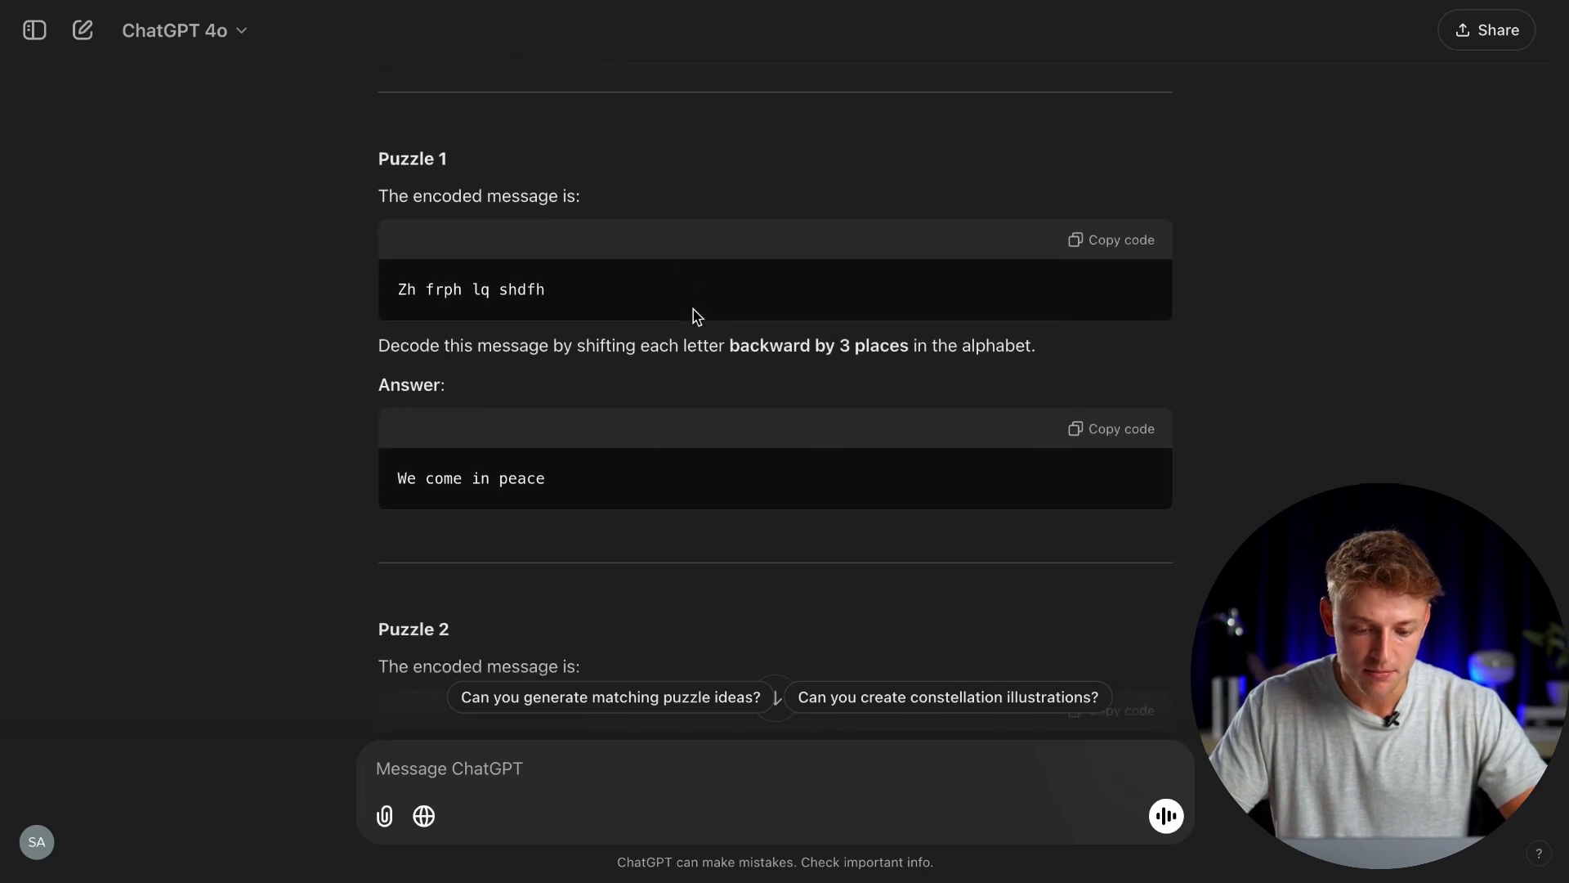
triple_click(488, 287)
left_click_drag(573, 488, 392, 485)
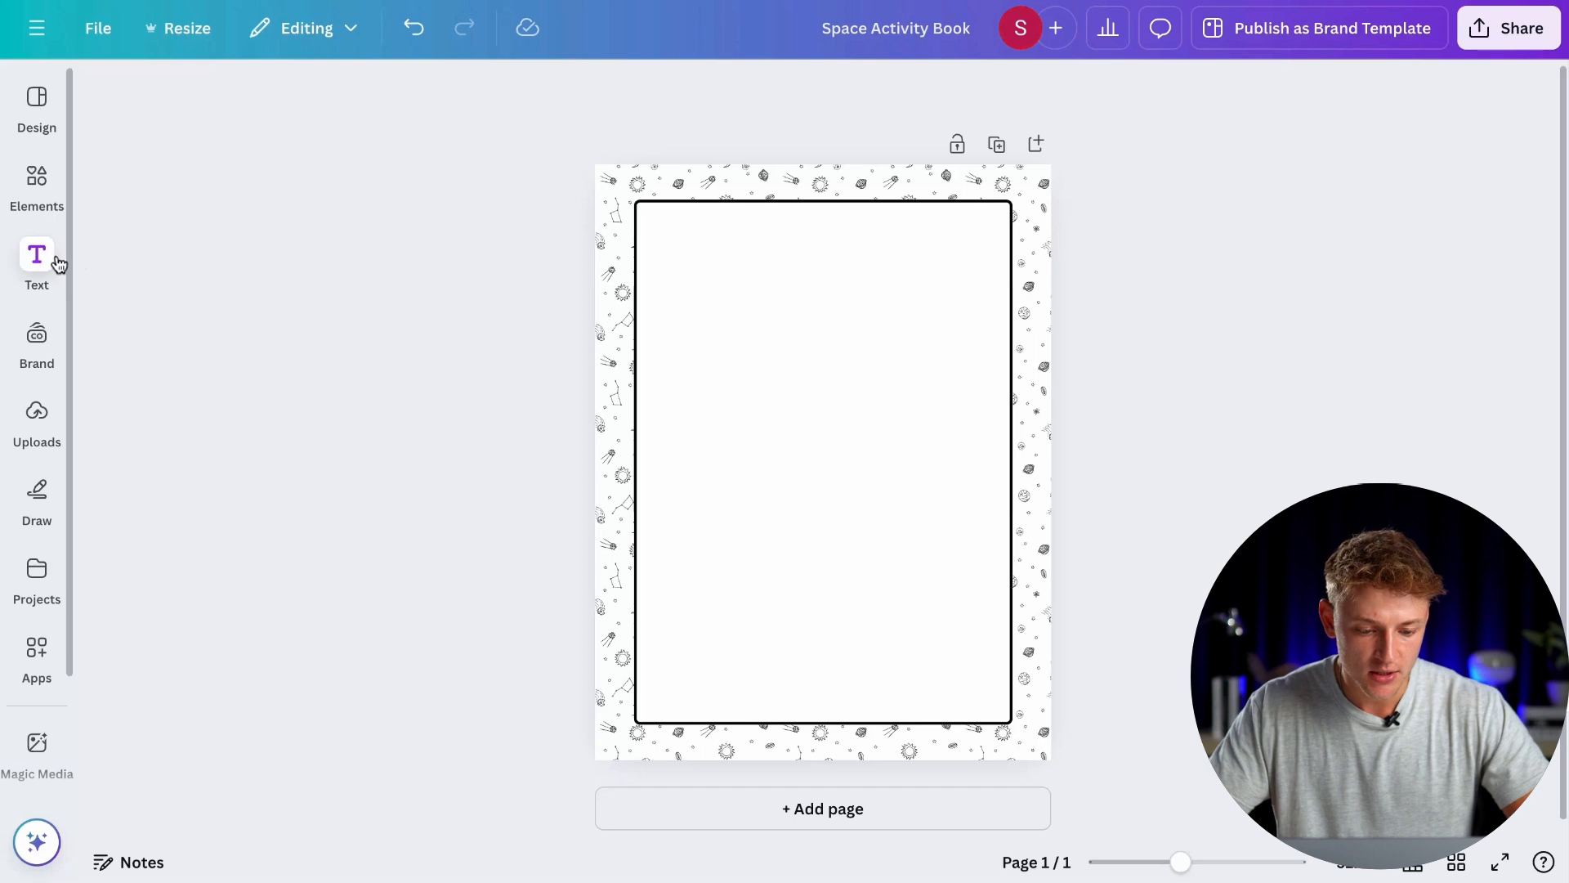
Step: Switch back to Canva, add a heading text box and centre it near the upper edge of the white panel
left_click(53, 261)
left_click(286, 427)
left_click(592, 393)
left_click_drag(786, 466, 785, 258)
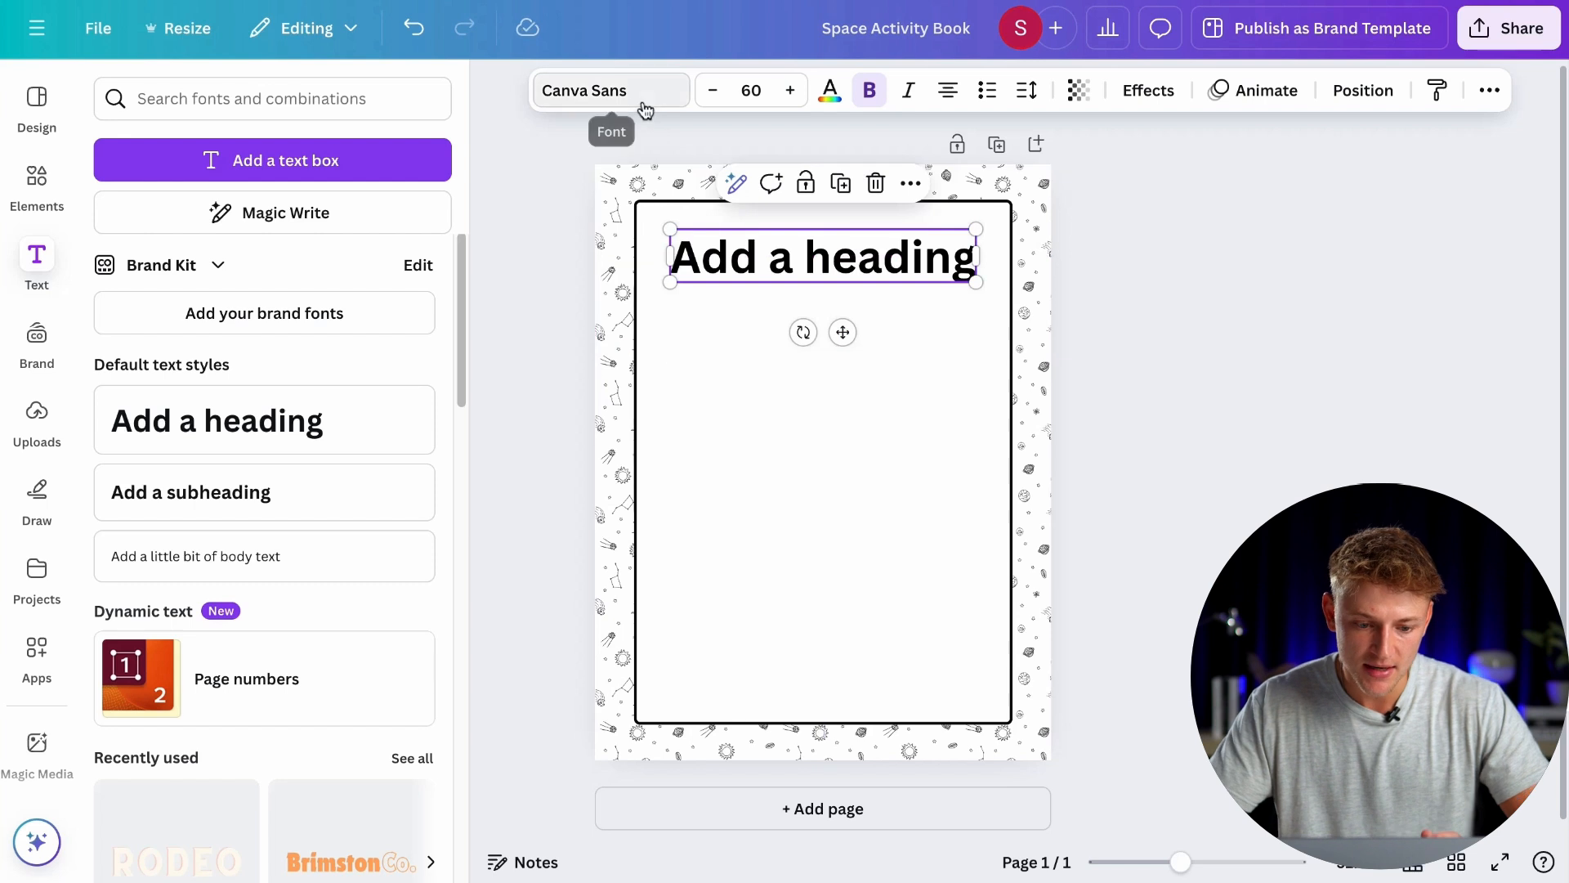
Step: Search the fonts for "space" and set the heading's font to Space Mono
left_click(639, 100)
left_click(295, 201)
type("space")
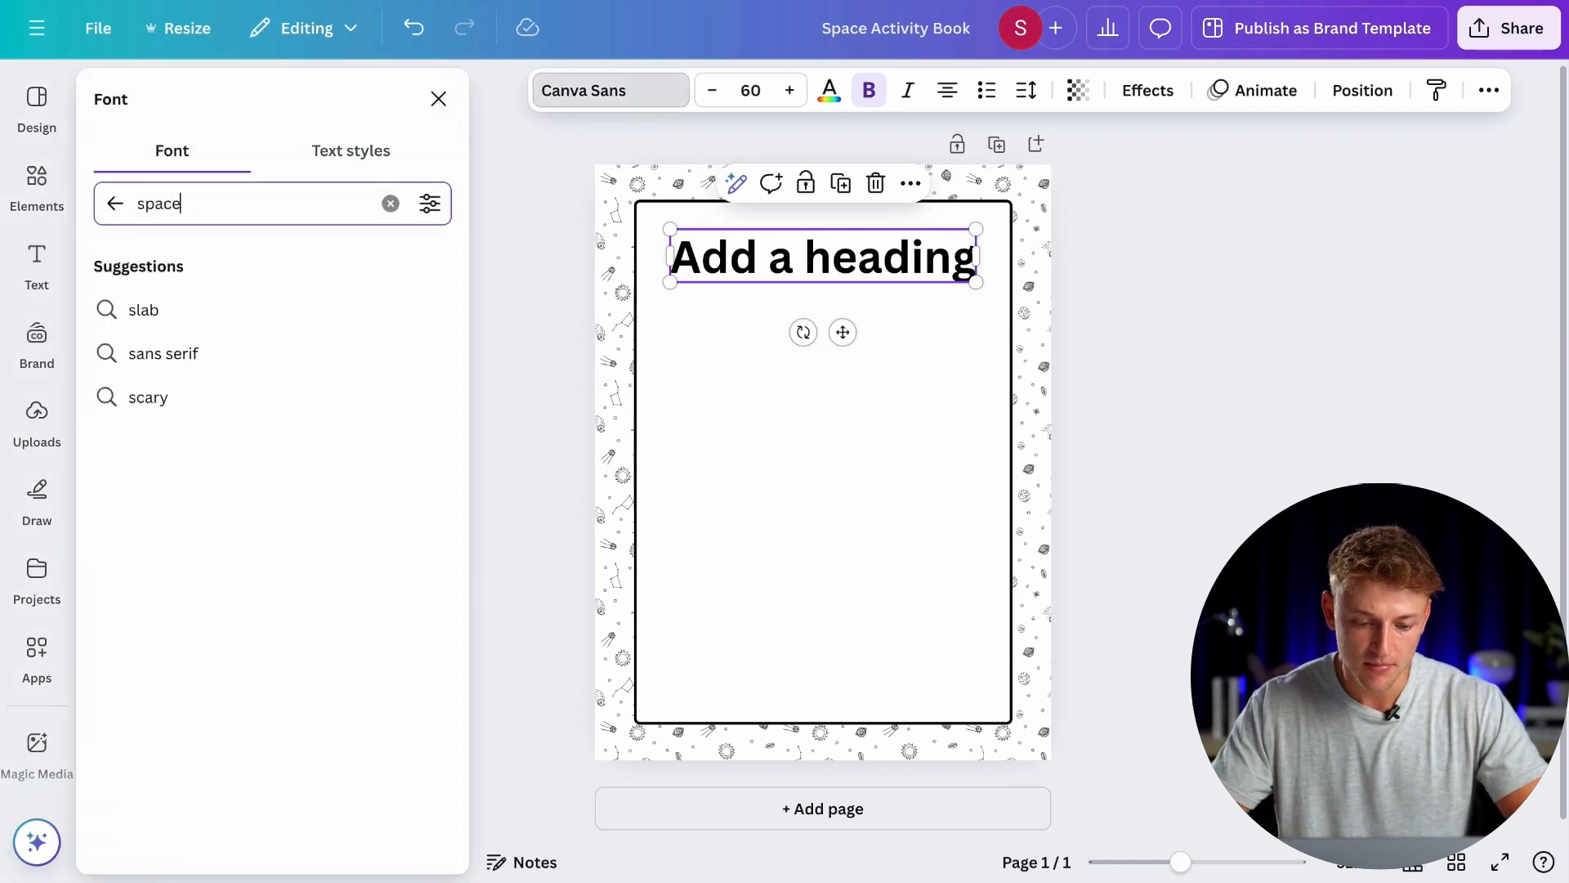
key("Return")
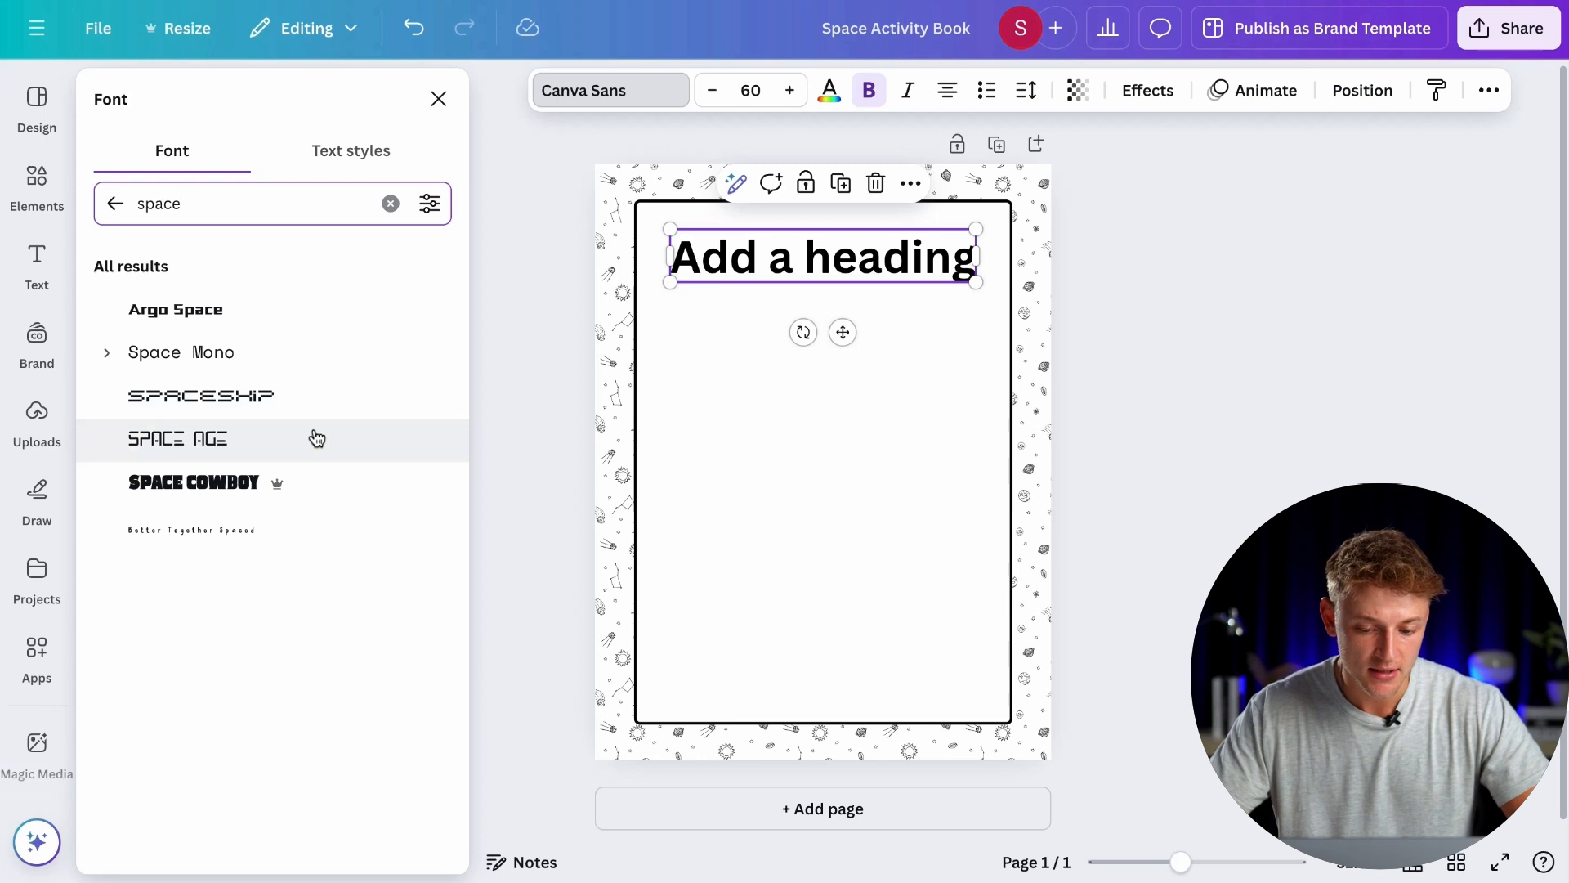
left_click(155, 361)
left_click(107, 356)
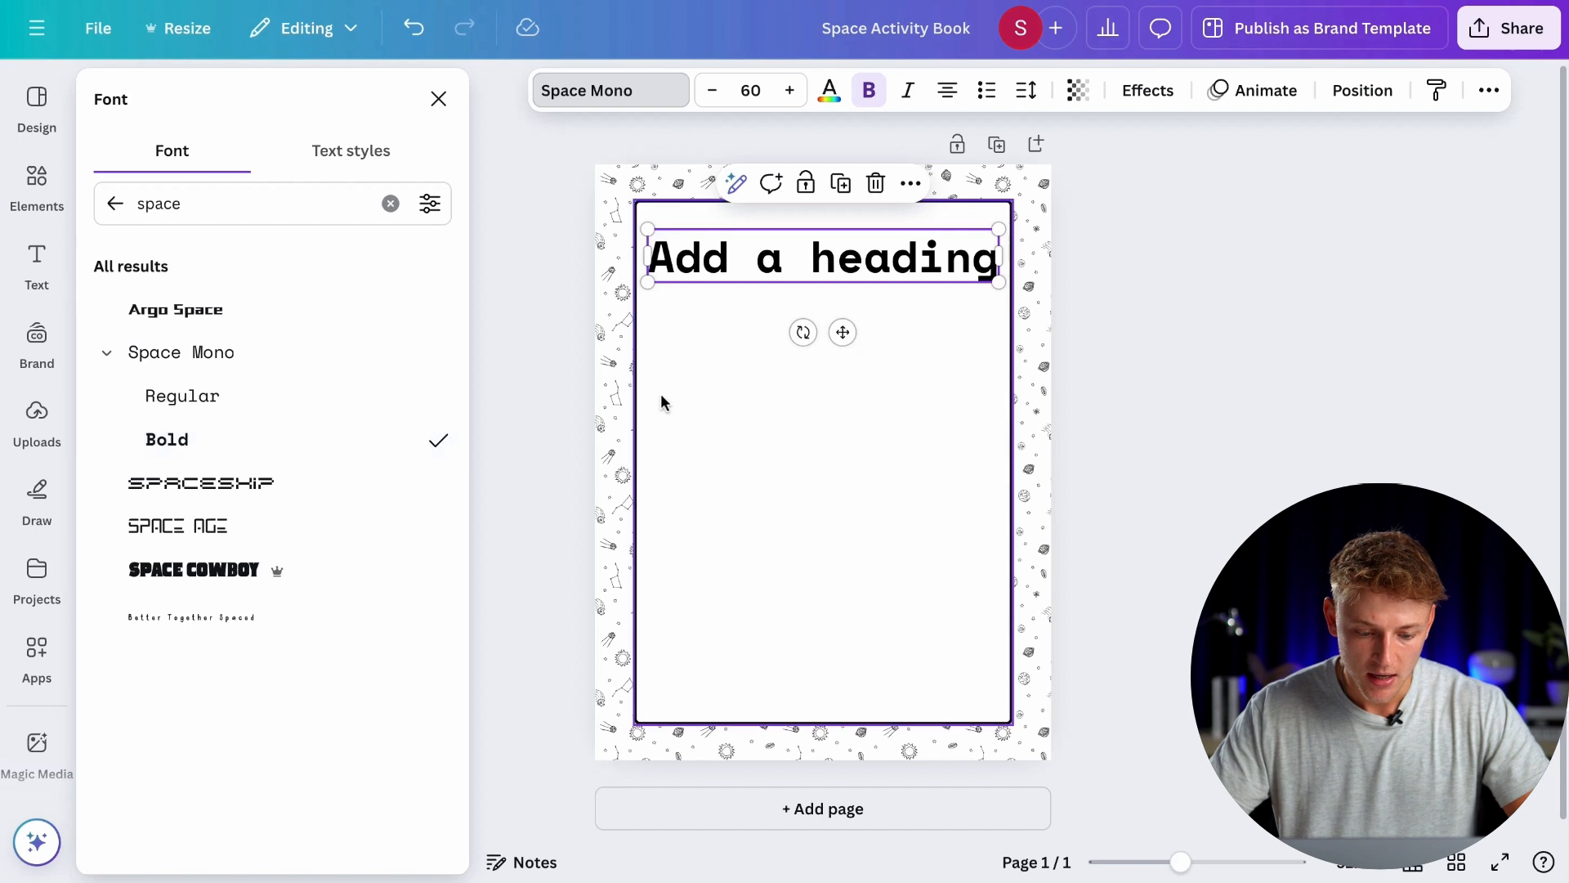
left_click(740, 376)
Step: Replace the heading's text with "Secret Code" and nudge it slightly upward in the panel
left_click(823, 260)
left_click(823, 260)
type("S")
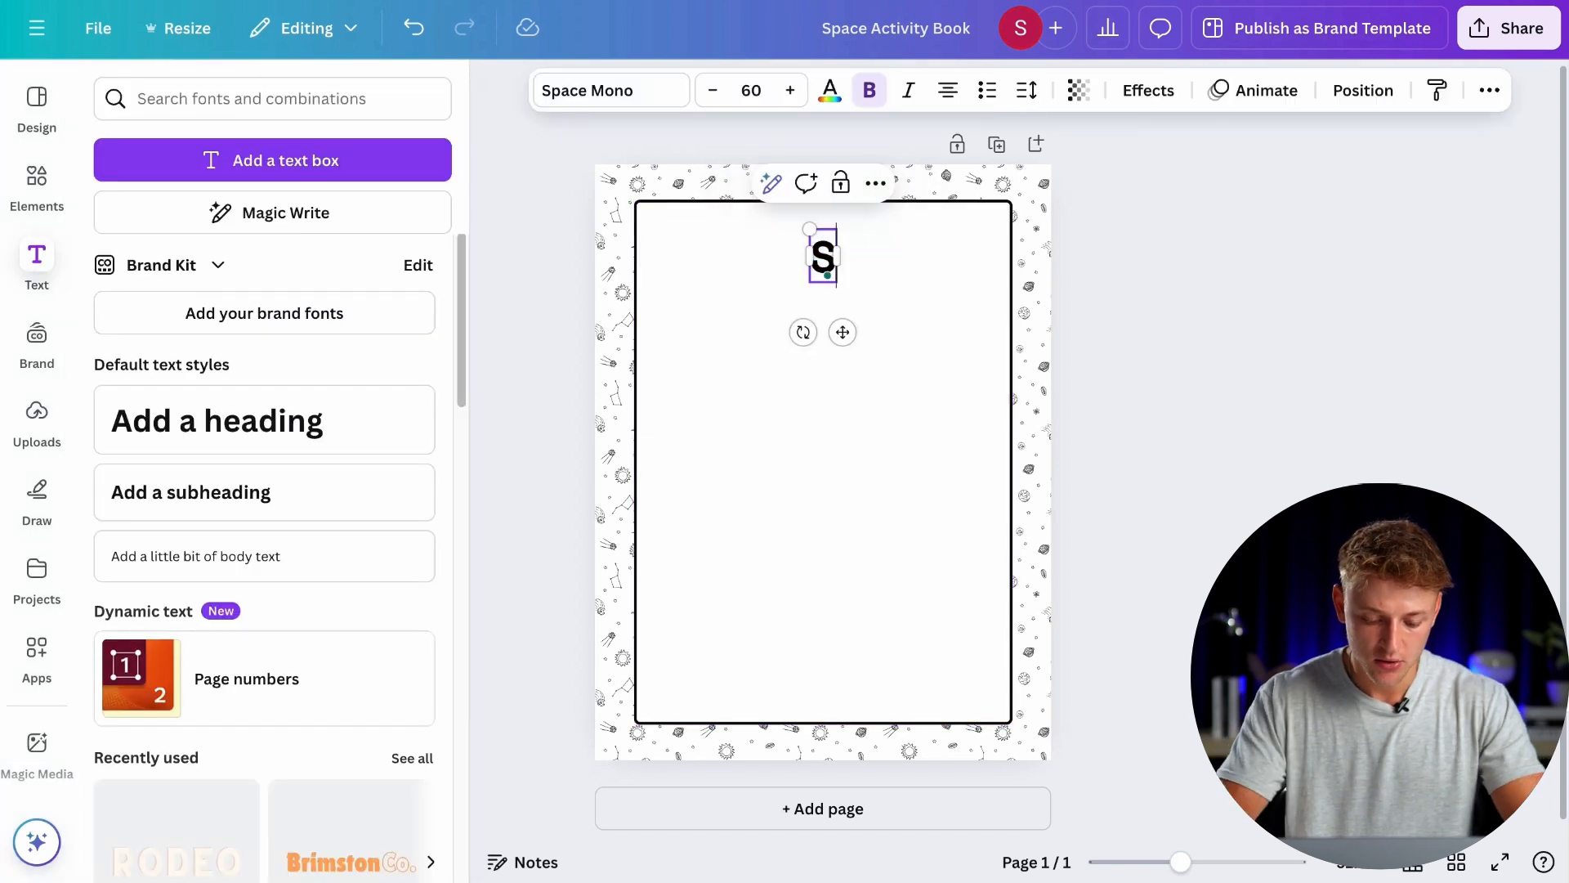
type("ecret Code")
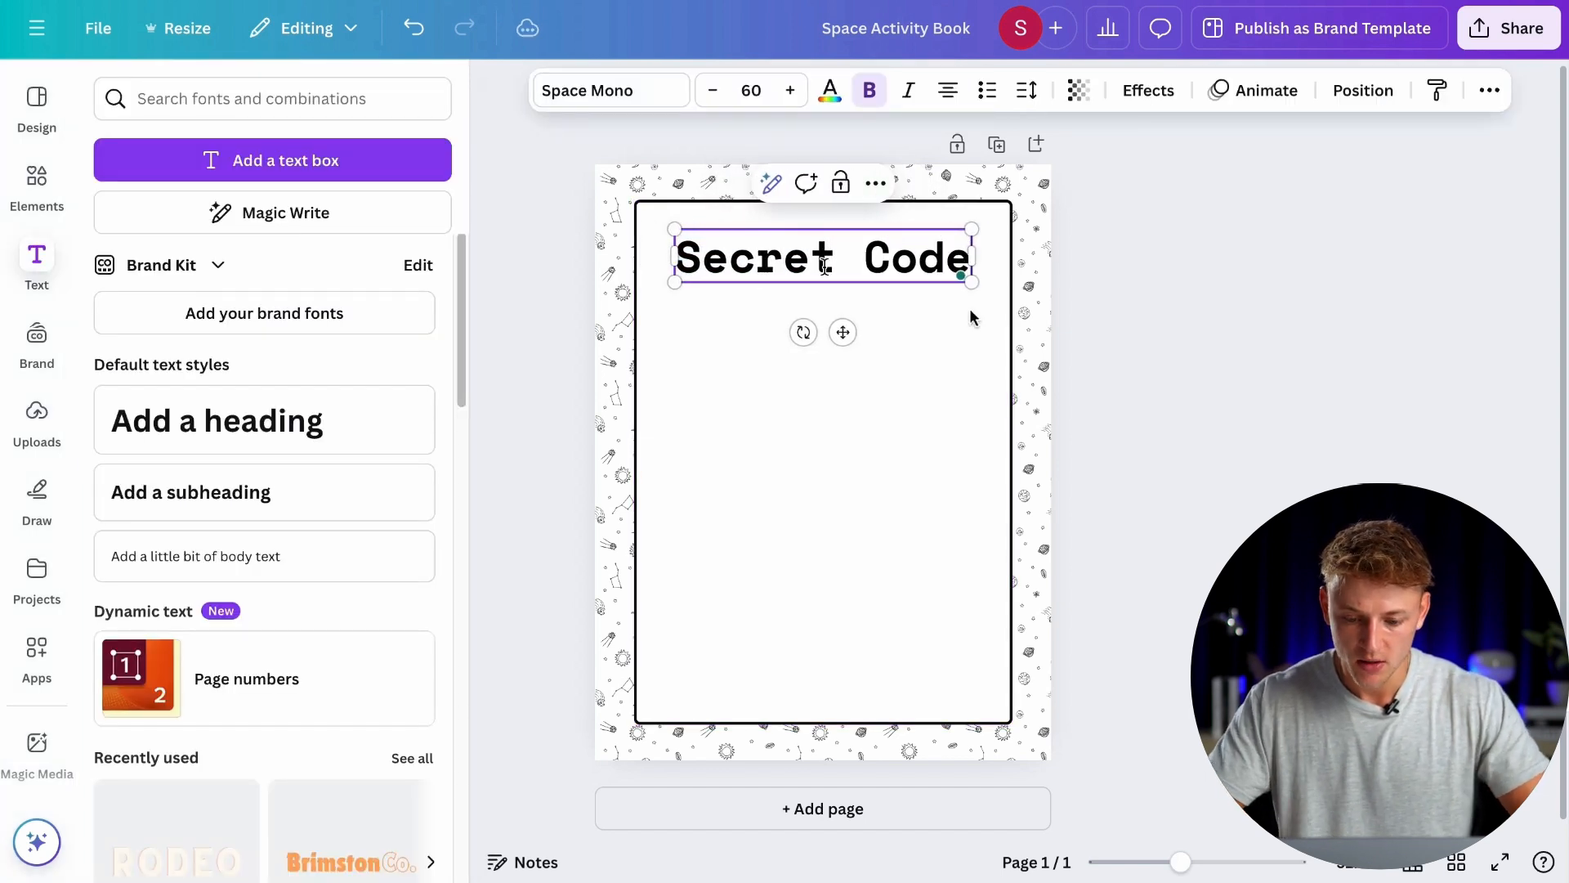
left_click(1090, 368)
left_click_drag(897, 238, 897, 232)
left_click(584, 386)
left_click(837, 270)
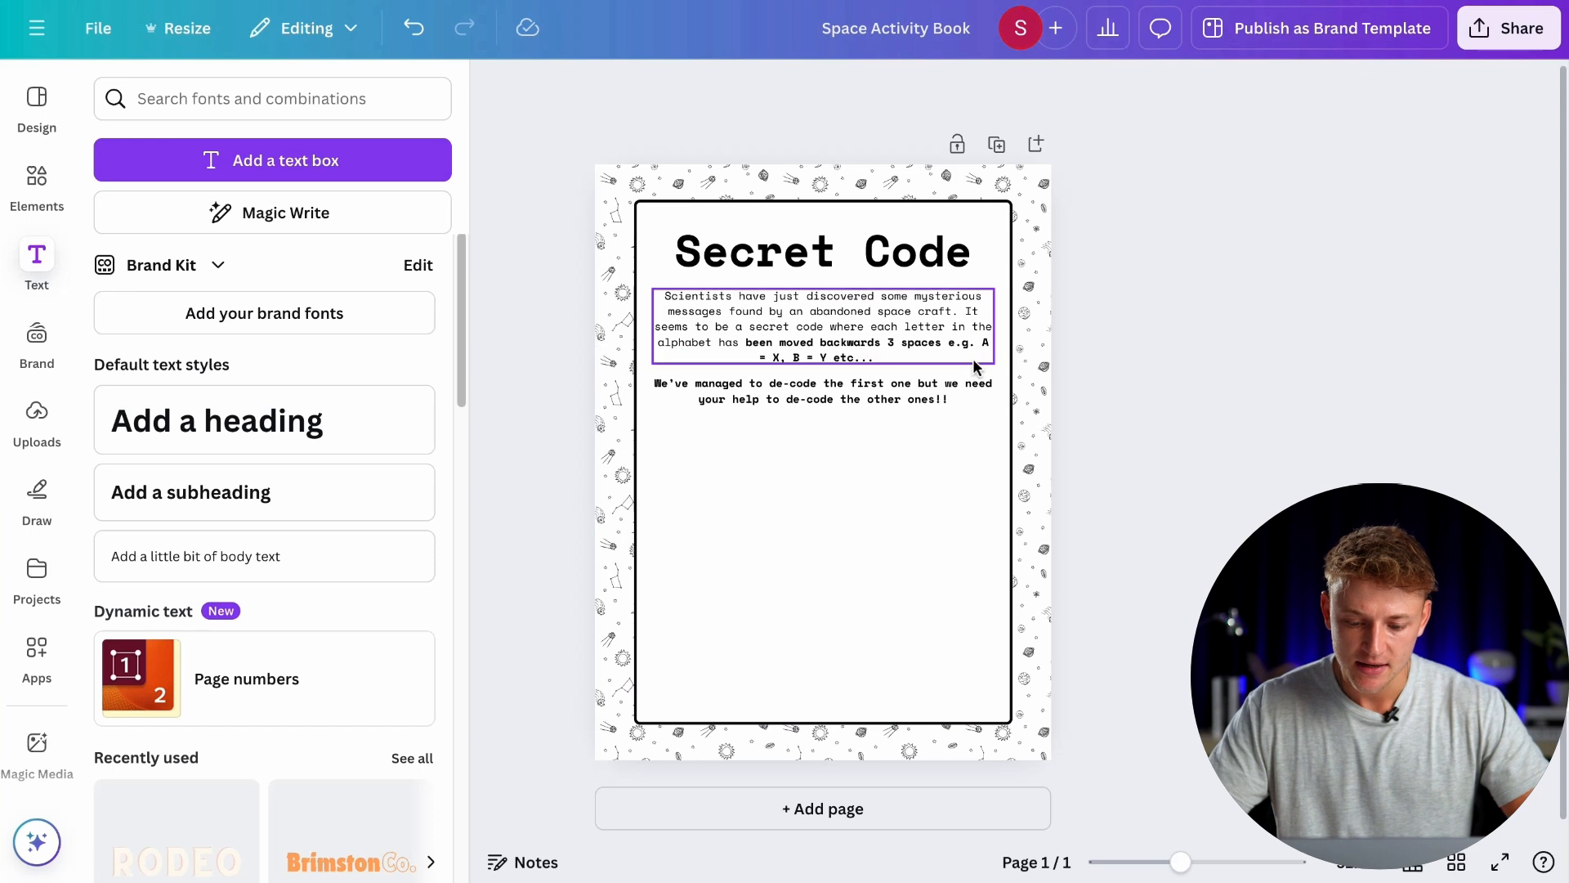
Step: Examine the Secret Code heading and the puzzle's instruction paragraphs up close
scroll(975, 365, "up", 5)
scroll(1244, 375, "up", 1)
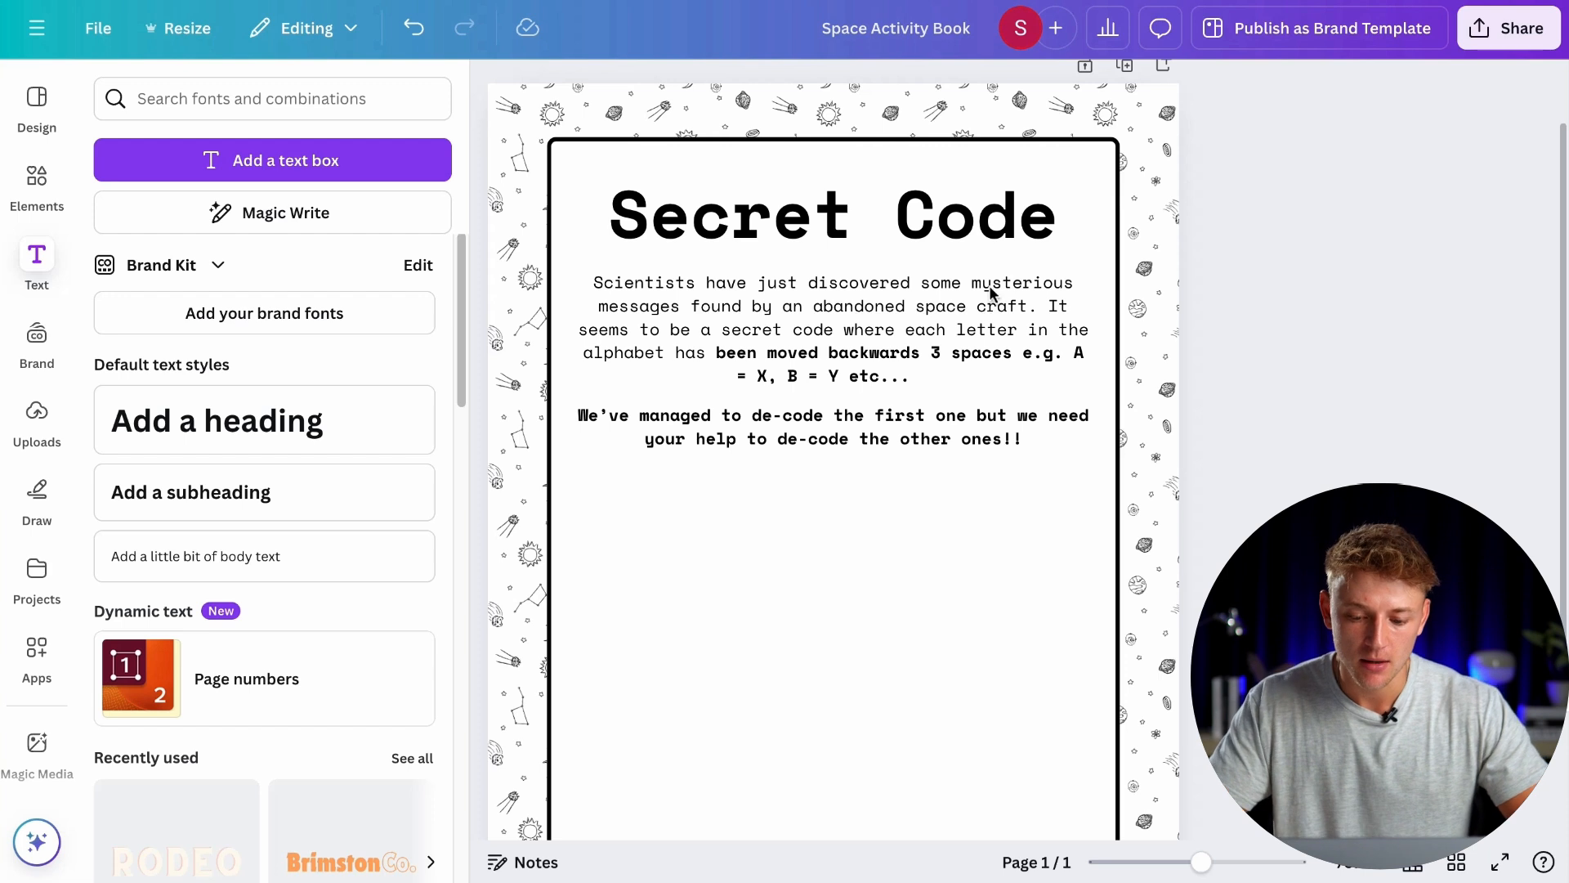
left_click(962, 231)
left_click(1294, 294)
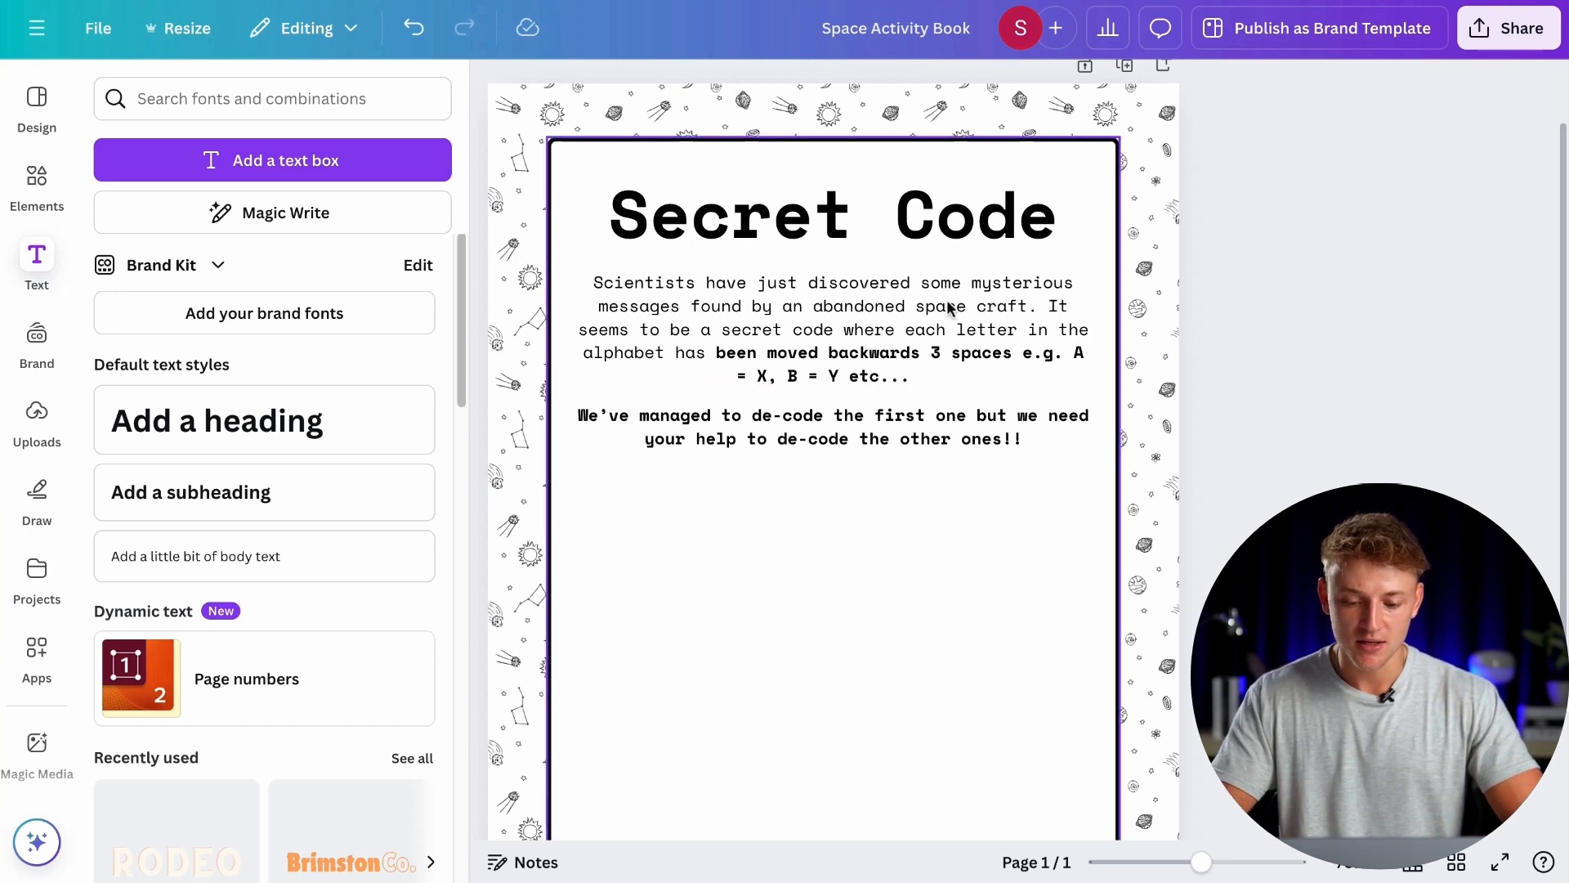
left_click(946, 342)
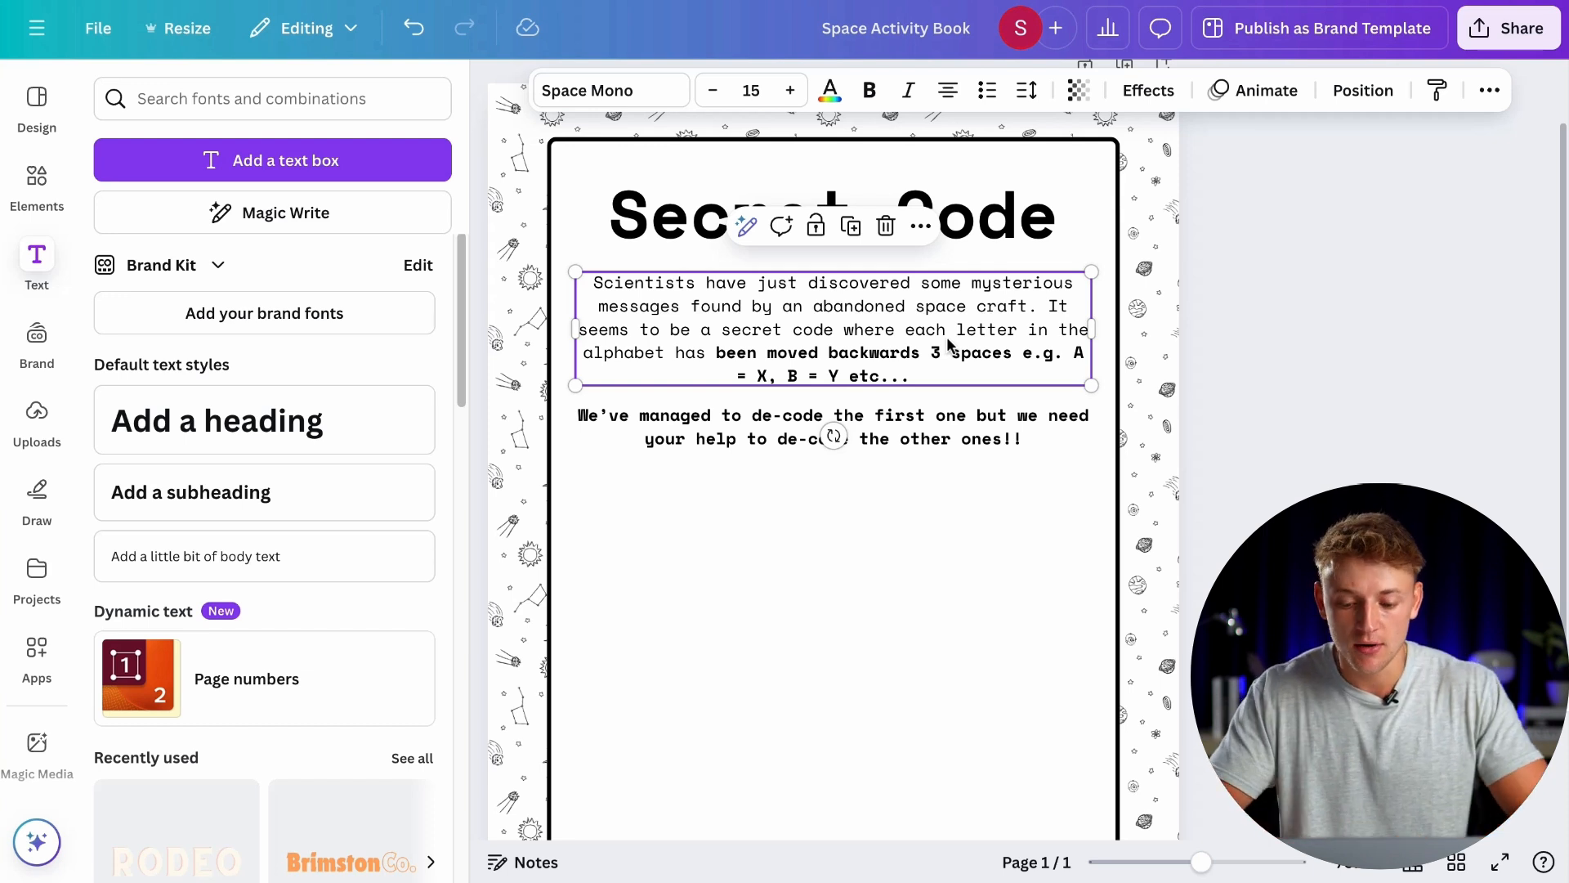
left_click(1307, 429)
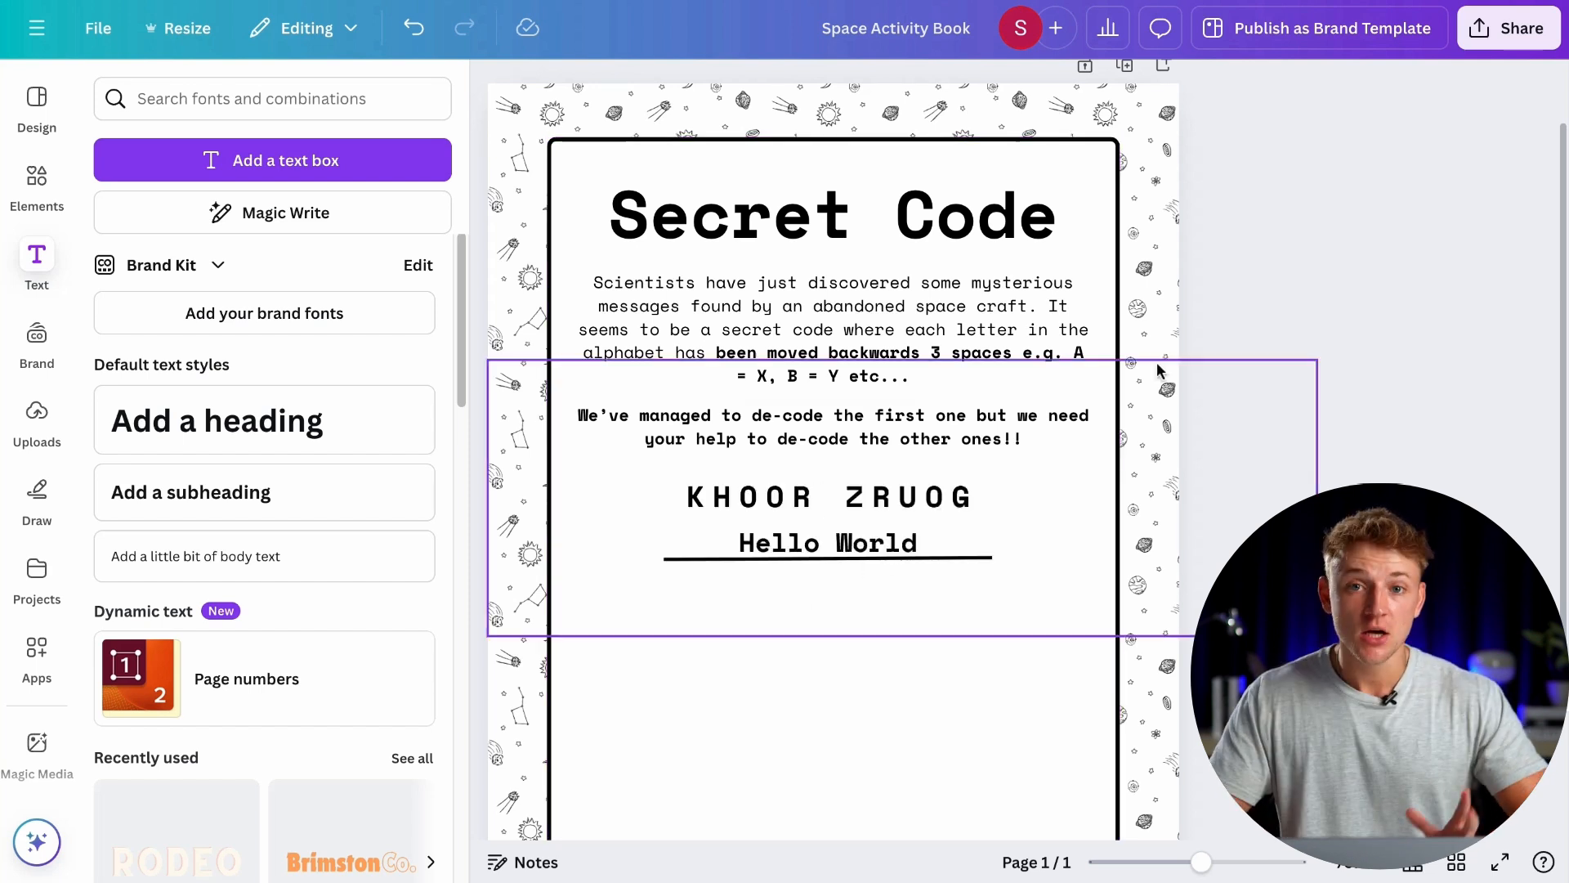
Step: Look through the ChatGPT conversation for the original decoder puzzle's encoded message and answer, and return to the Canva page
scroll(1155, 362, "down", 2)
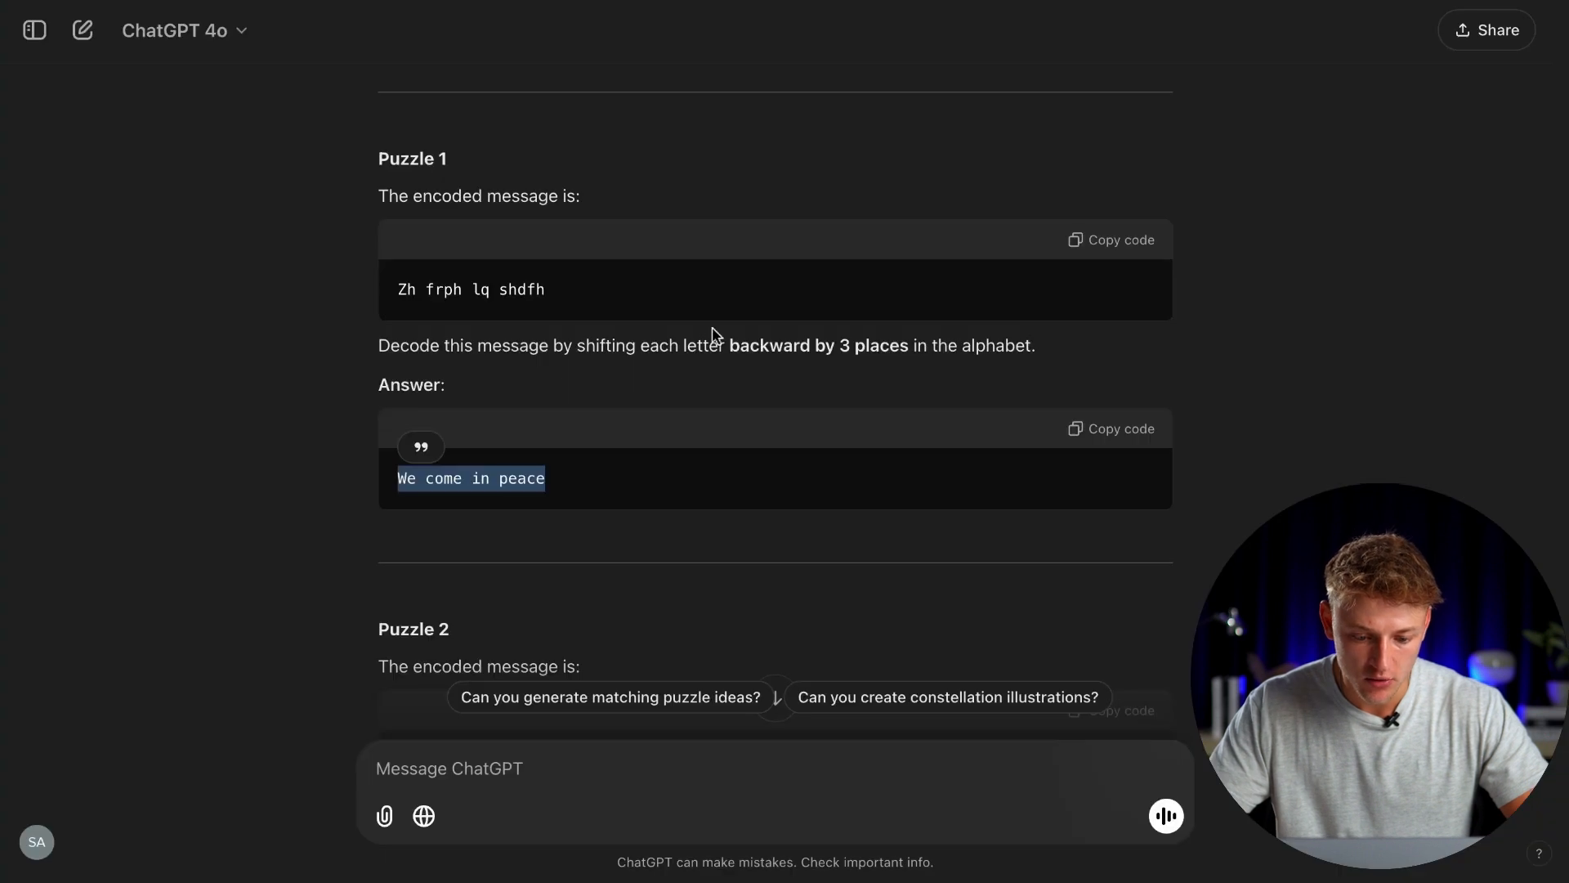
scroll(715, 336, "up", 1)
scroll(715, 336, "up", 3)
scroll(715, 336, "down", 15)
scroll(716, 336, "up", 7)
scroll(715, 336, "up", 15)
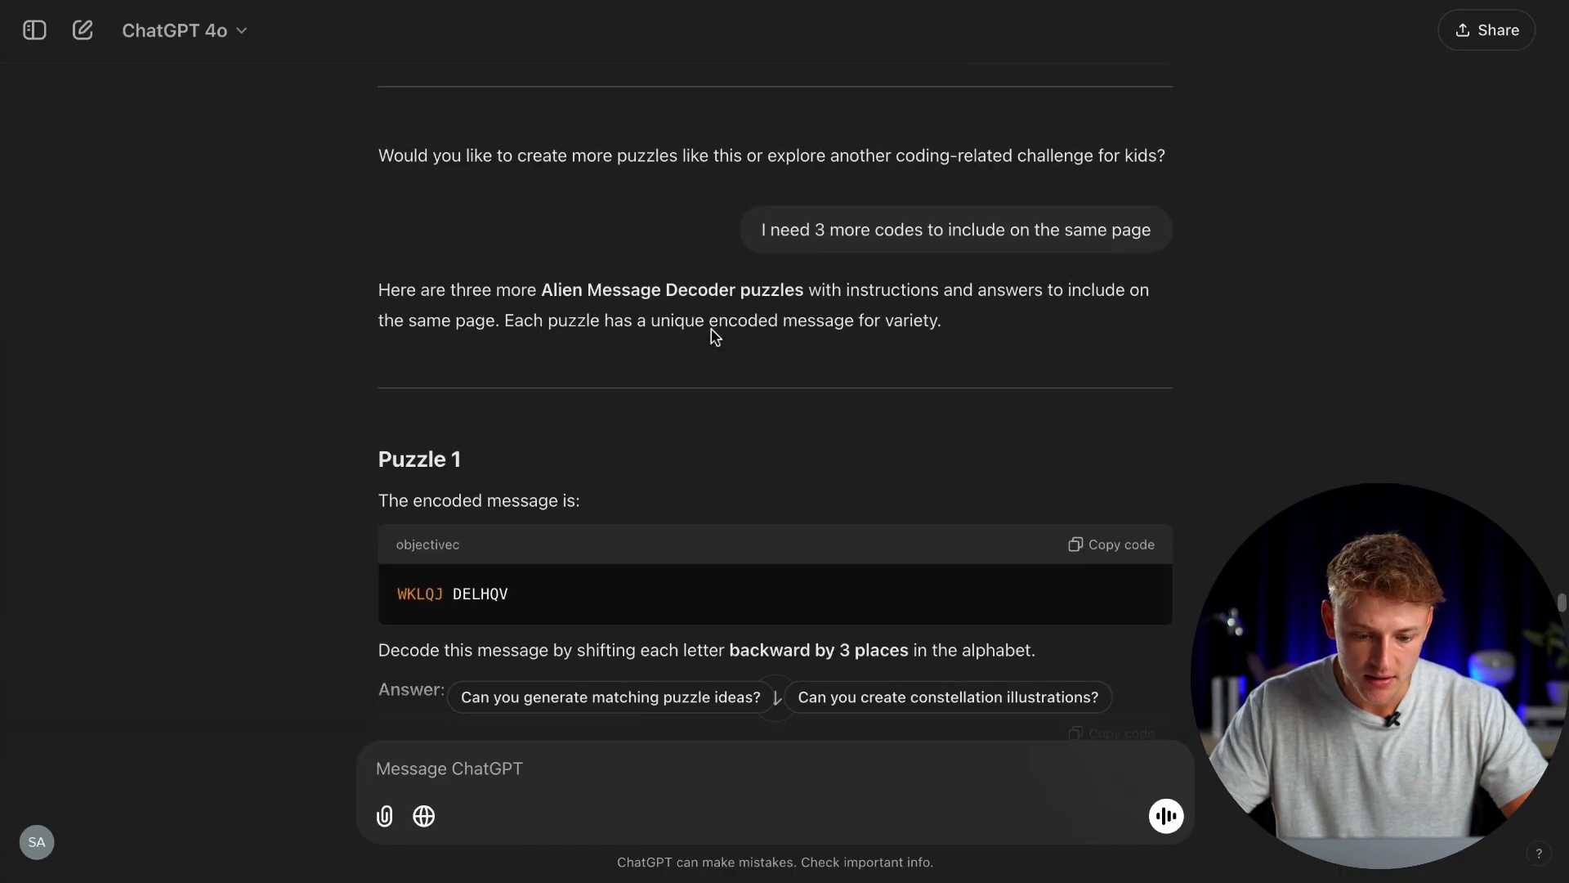
scroll(715, 336, "up", 6)
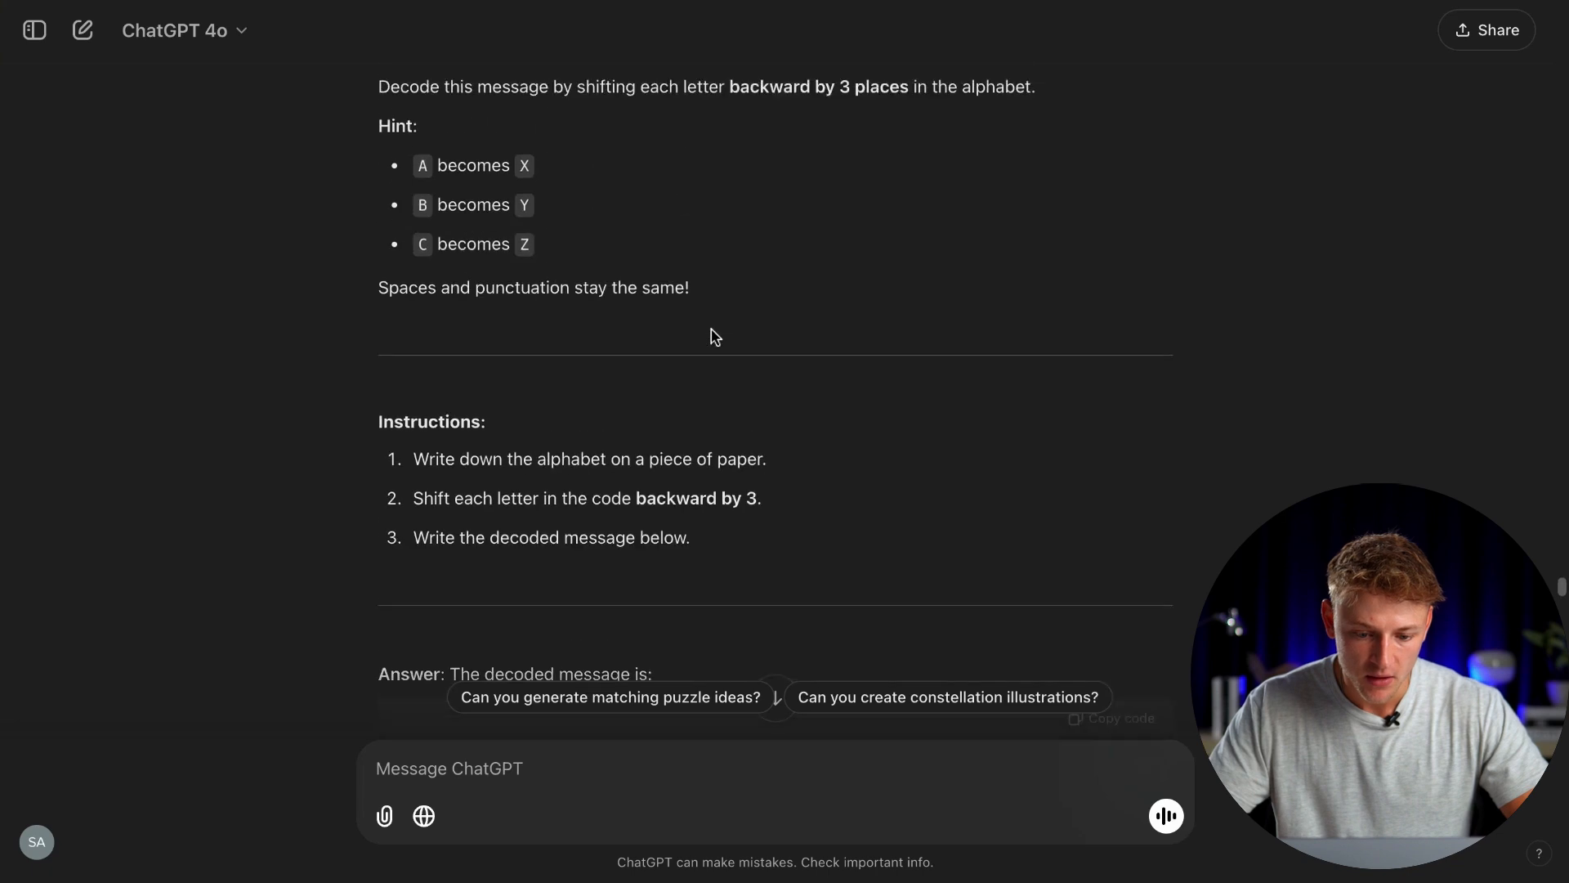
left_click_drag(513, 217, 403, 202)
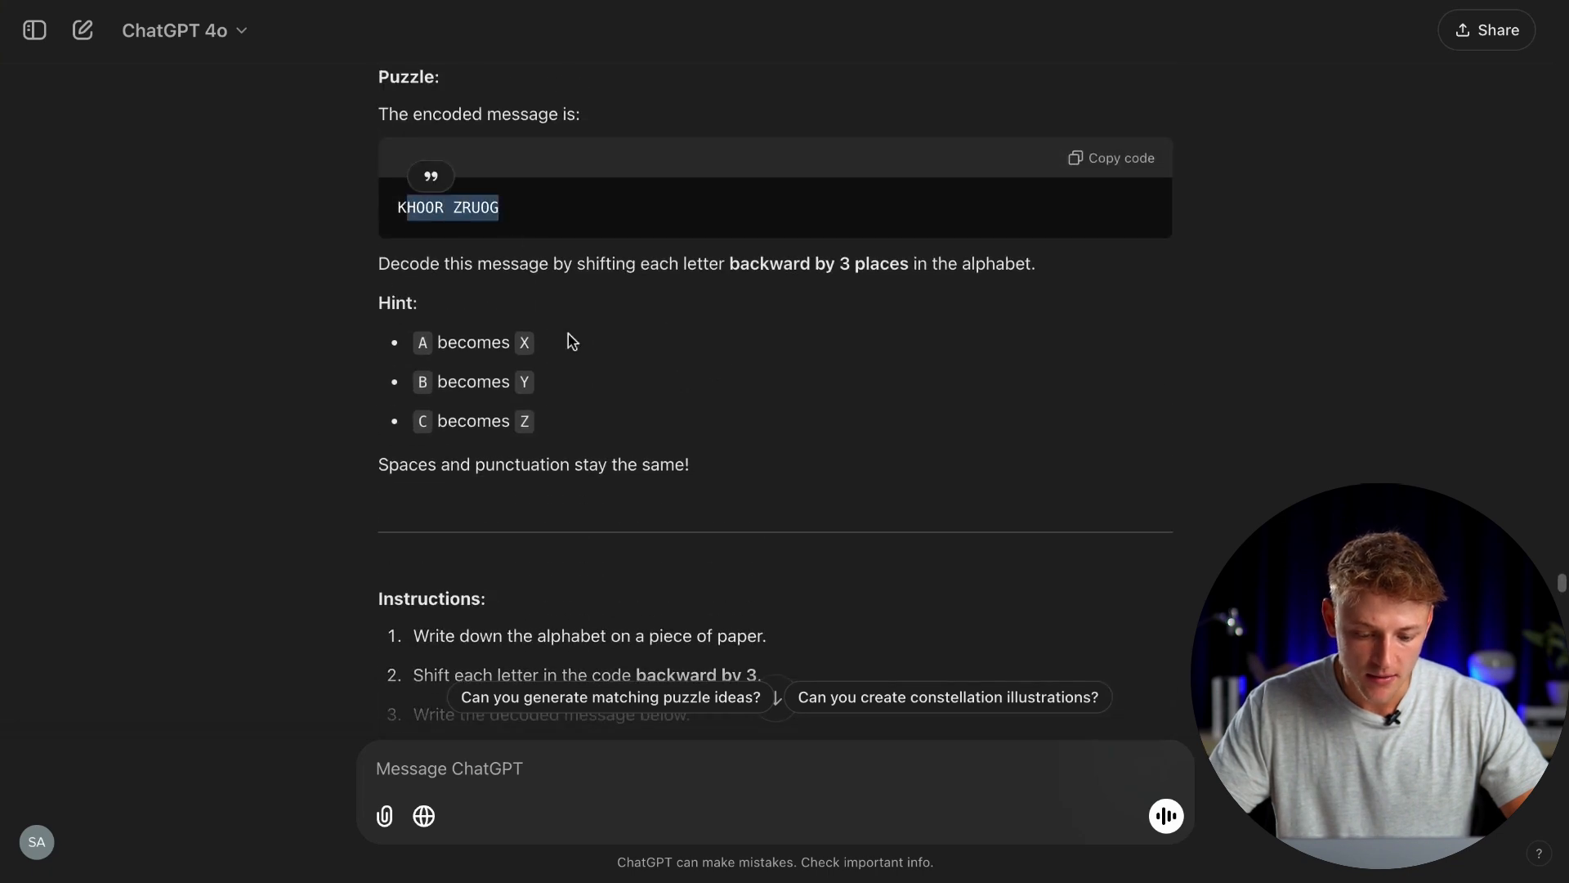
scroll(569, 335, "down", 5)
double_click(477, 508)
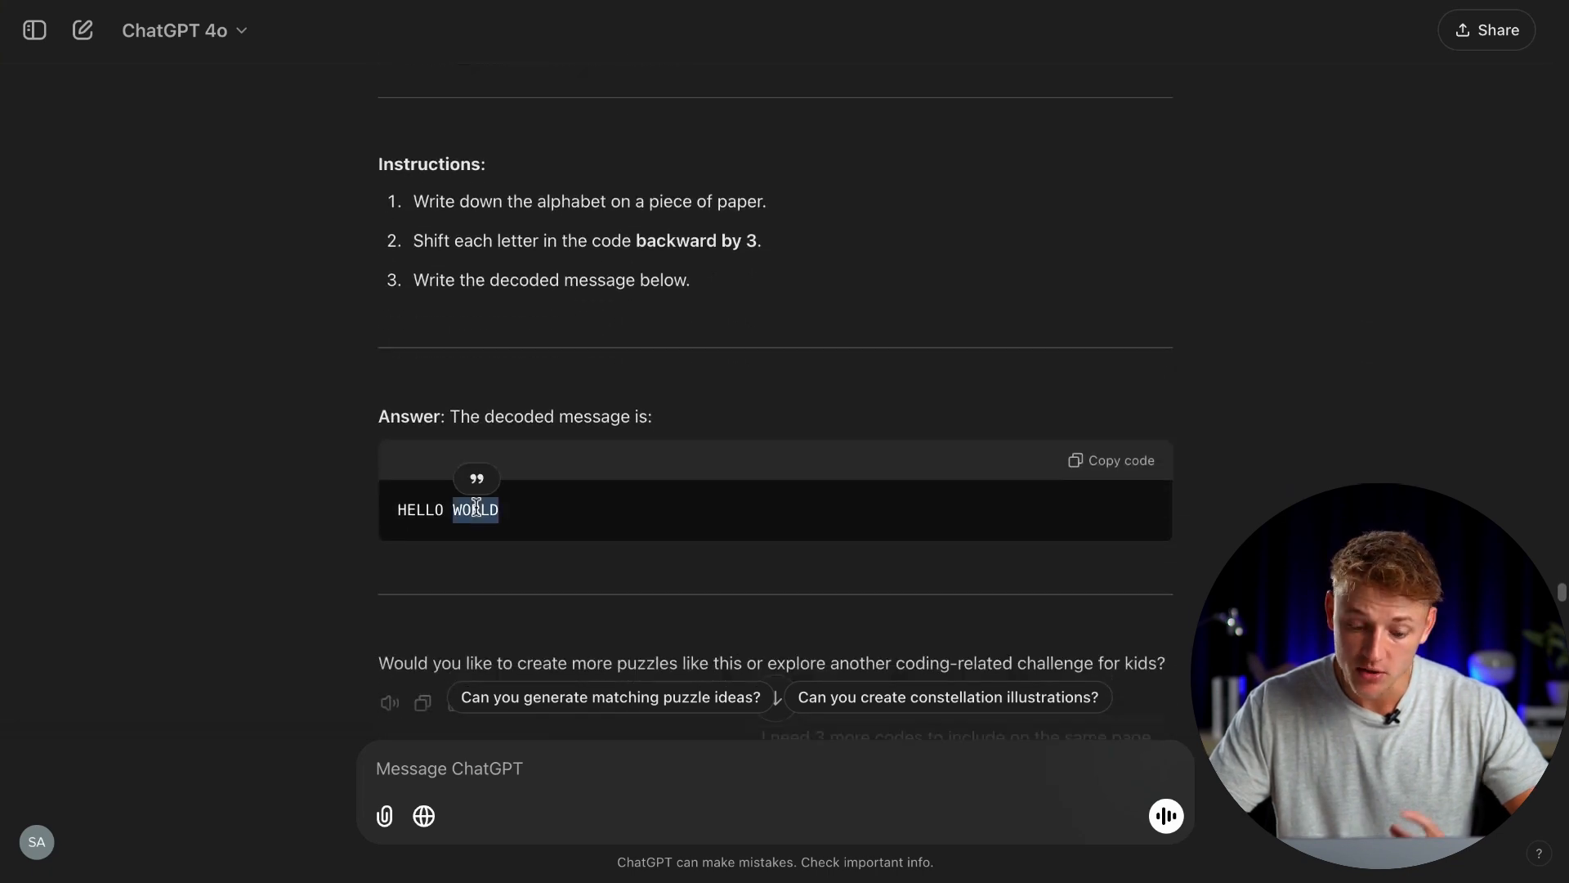
left_click(709, 406)
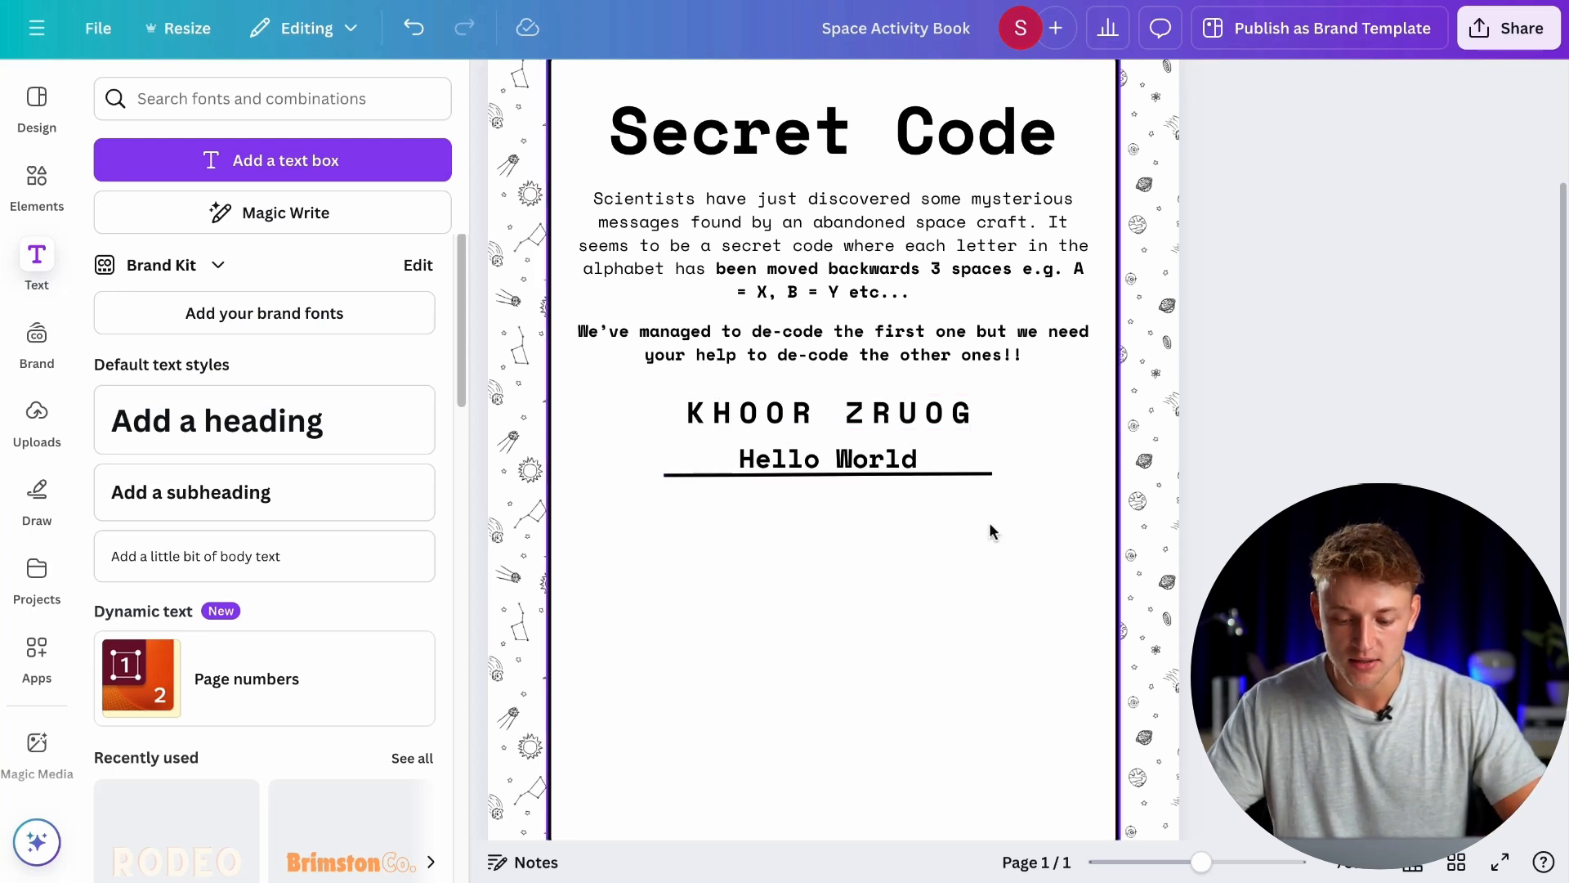
scroll(1238, 529, "down", 1)
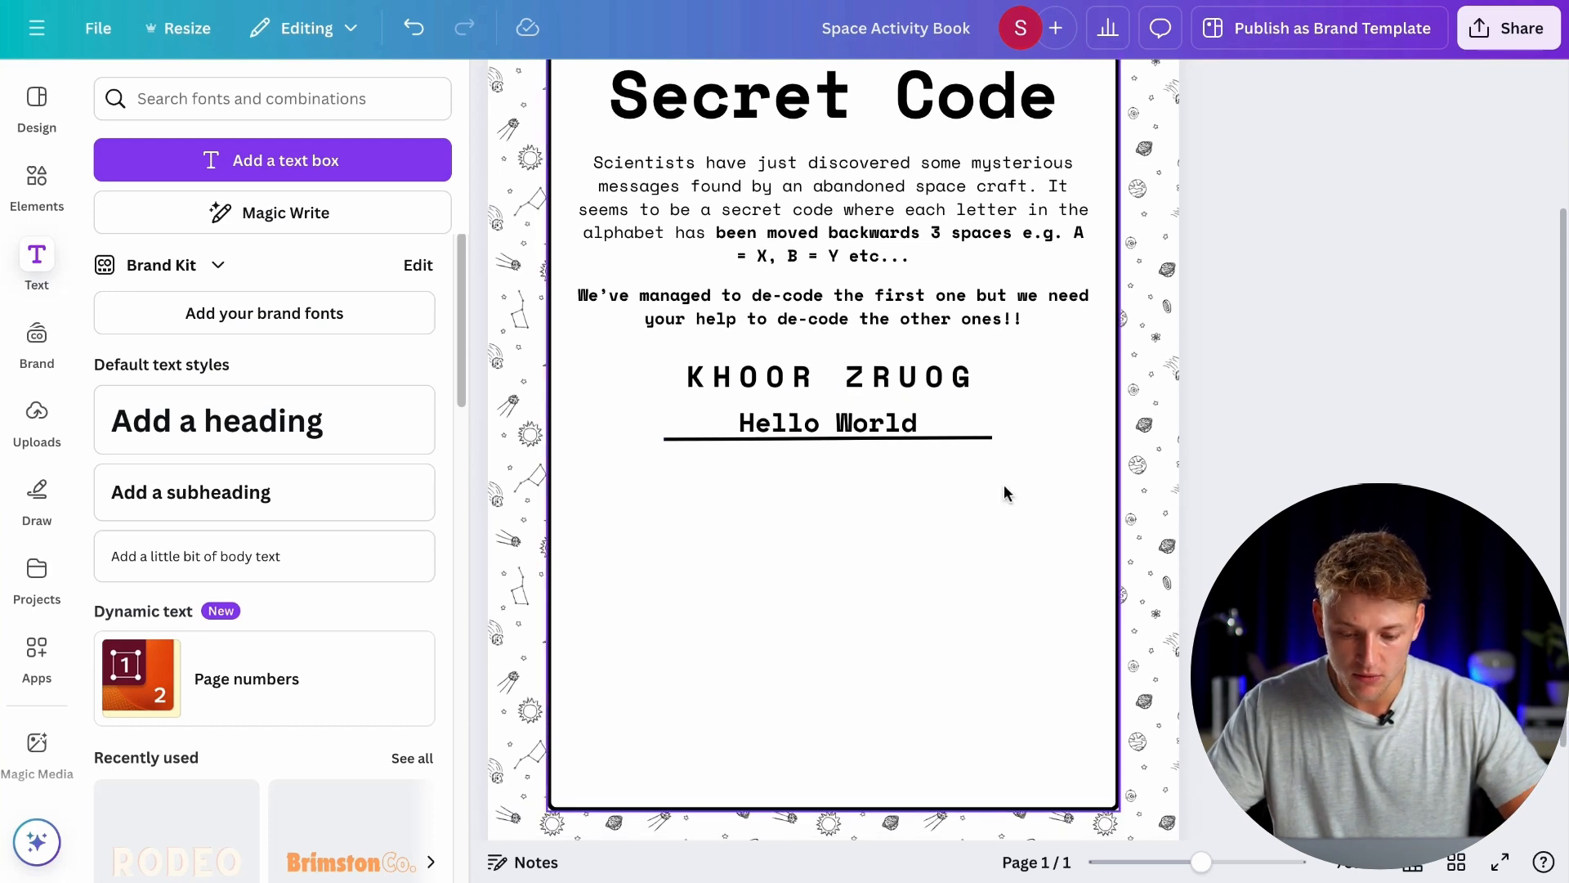
Step: Duplicate the first instruction paragraph below the Hello World line and replace the copy's text with "KHOOR ZRUOG"
left_click(805, 390)
left_click(961, 215)
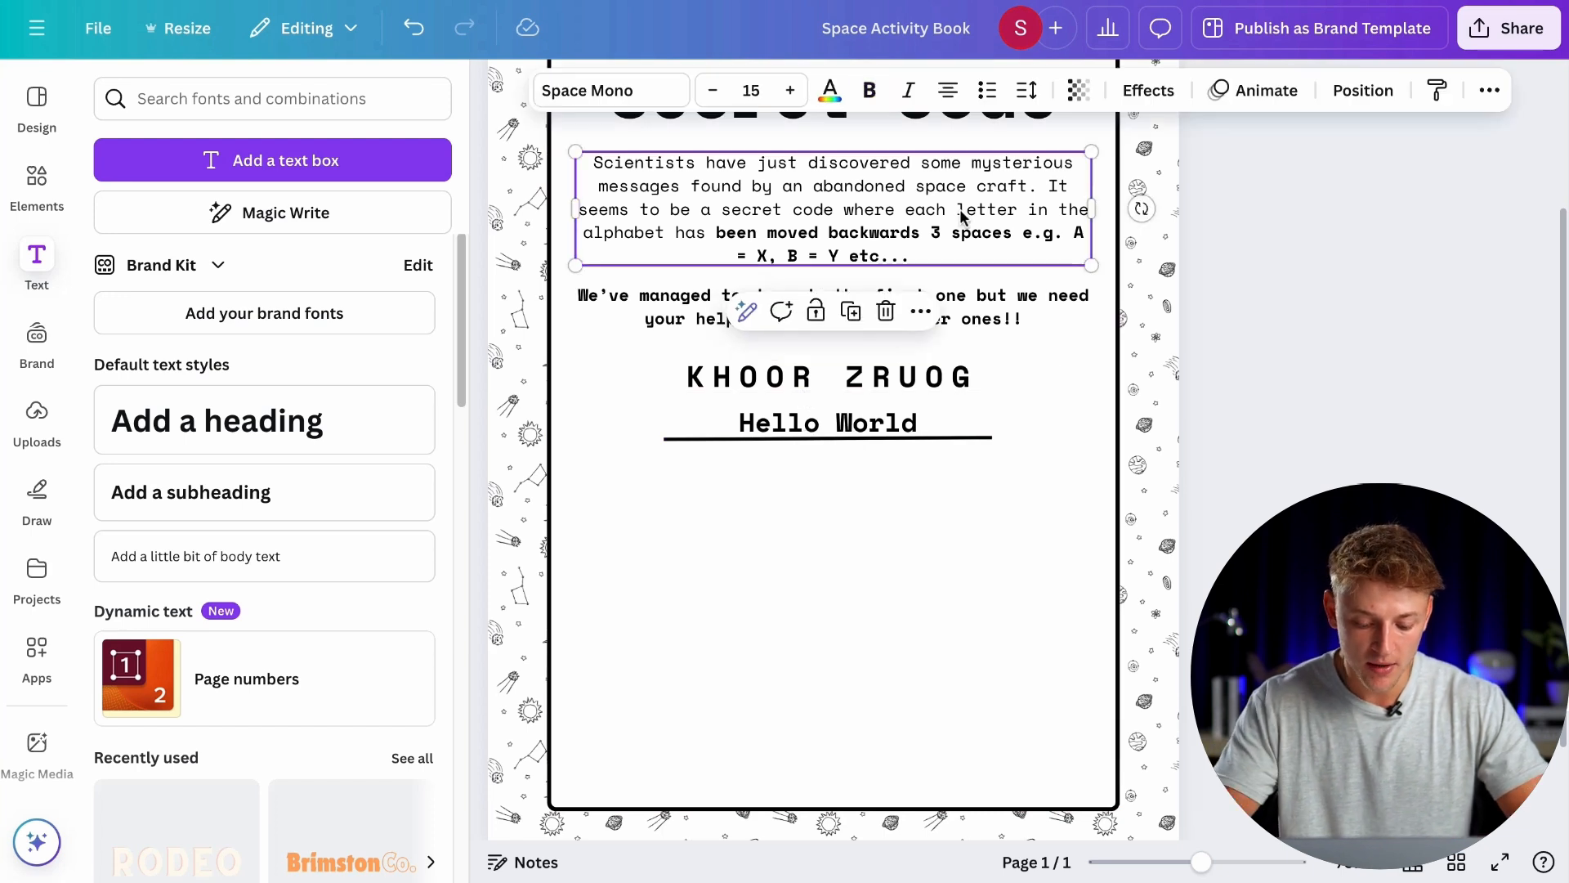
key("ctrl+d")
left_click_drag(961, 214, 944, 564)
left_click(965, 383)
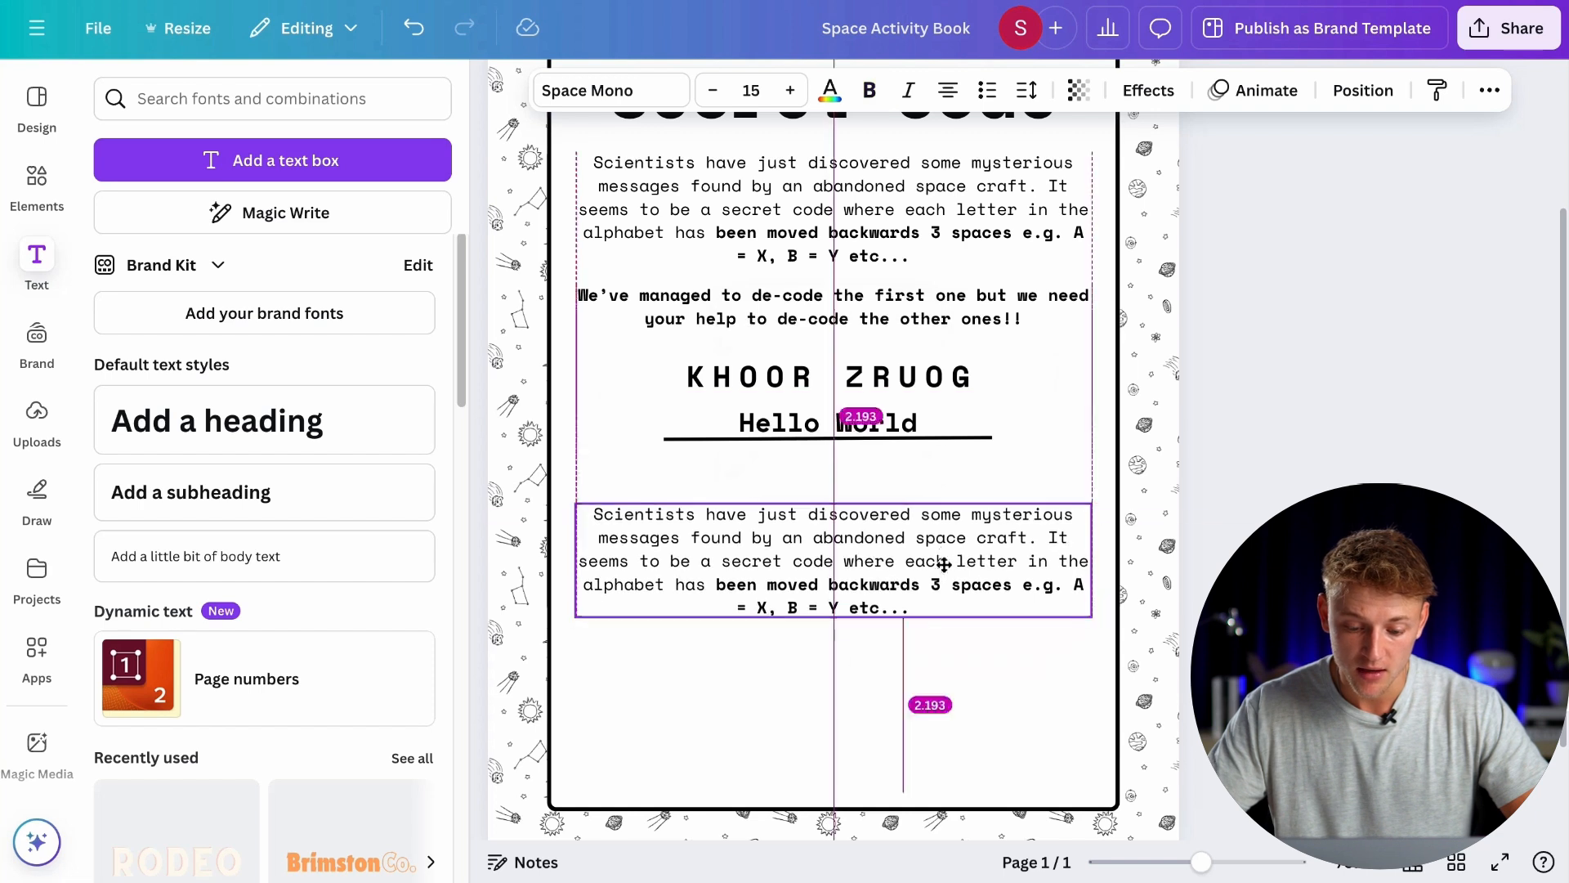
double_click(944, 564)
type("KH")
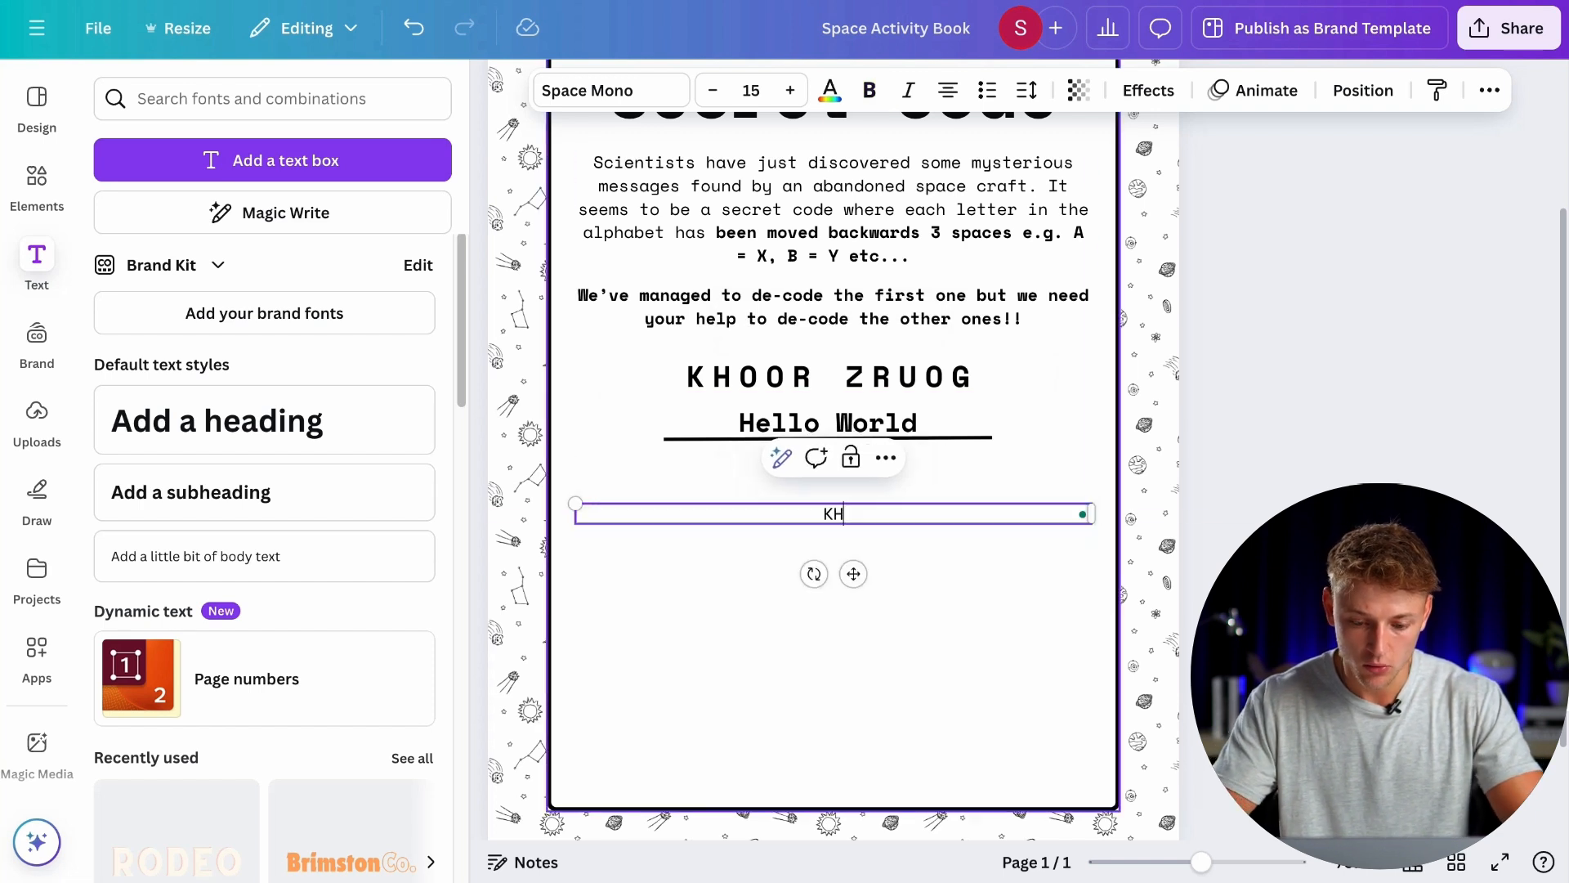
type("OOR ZRUOG")
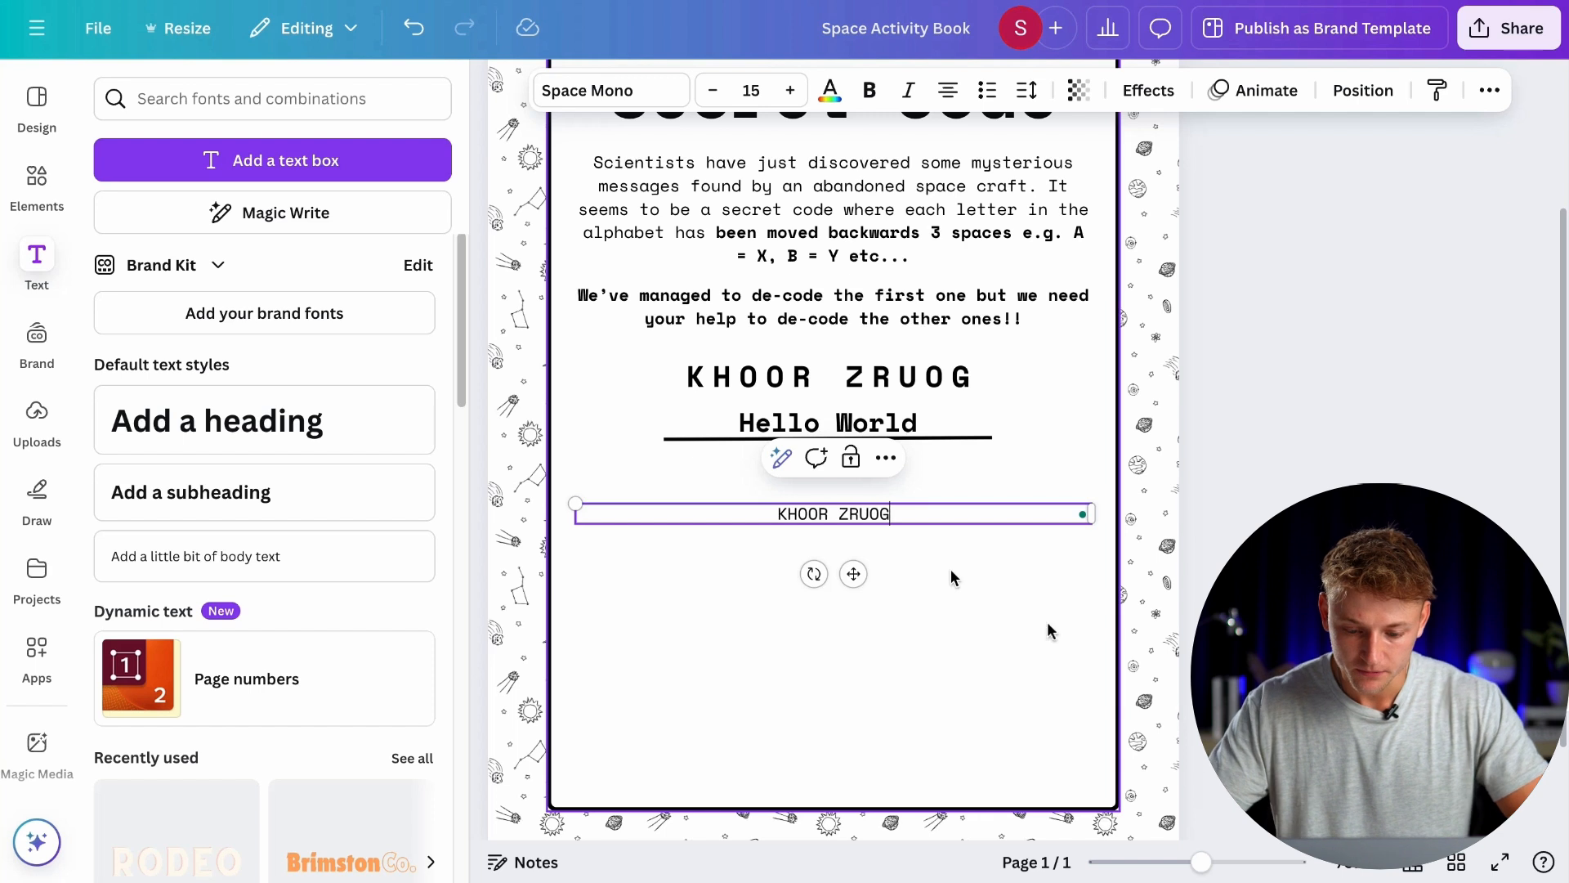
Step: Match the new KHOOR ZRUOG text to the original coded message with font size 26.8 and bold
left_click(965, 378)
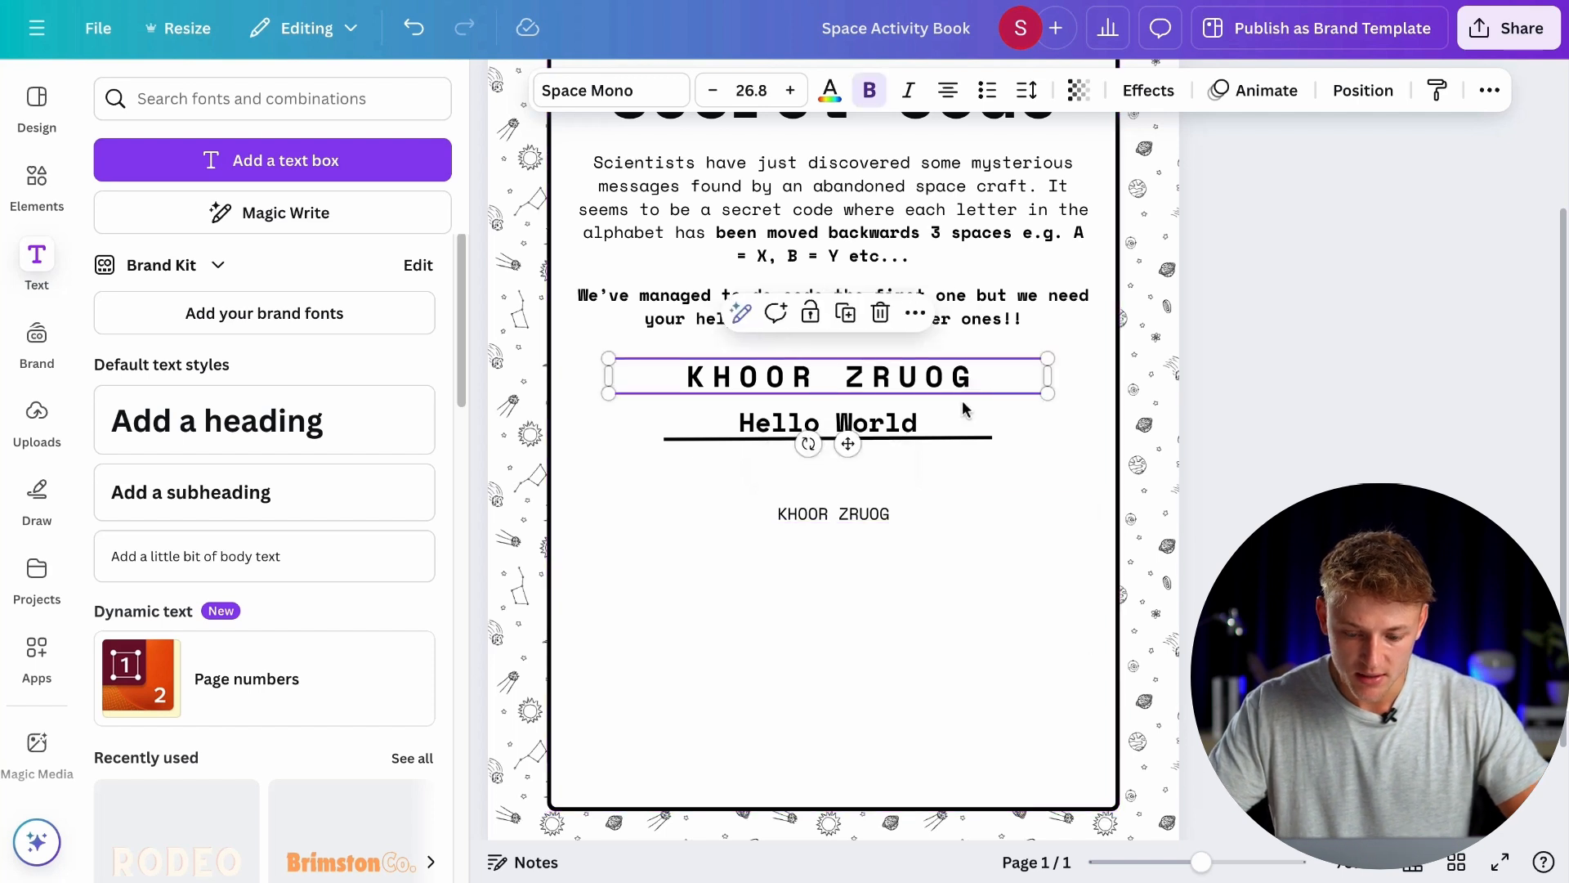
left_click(902, 512)
left_click(895, 377)
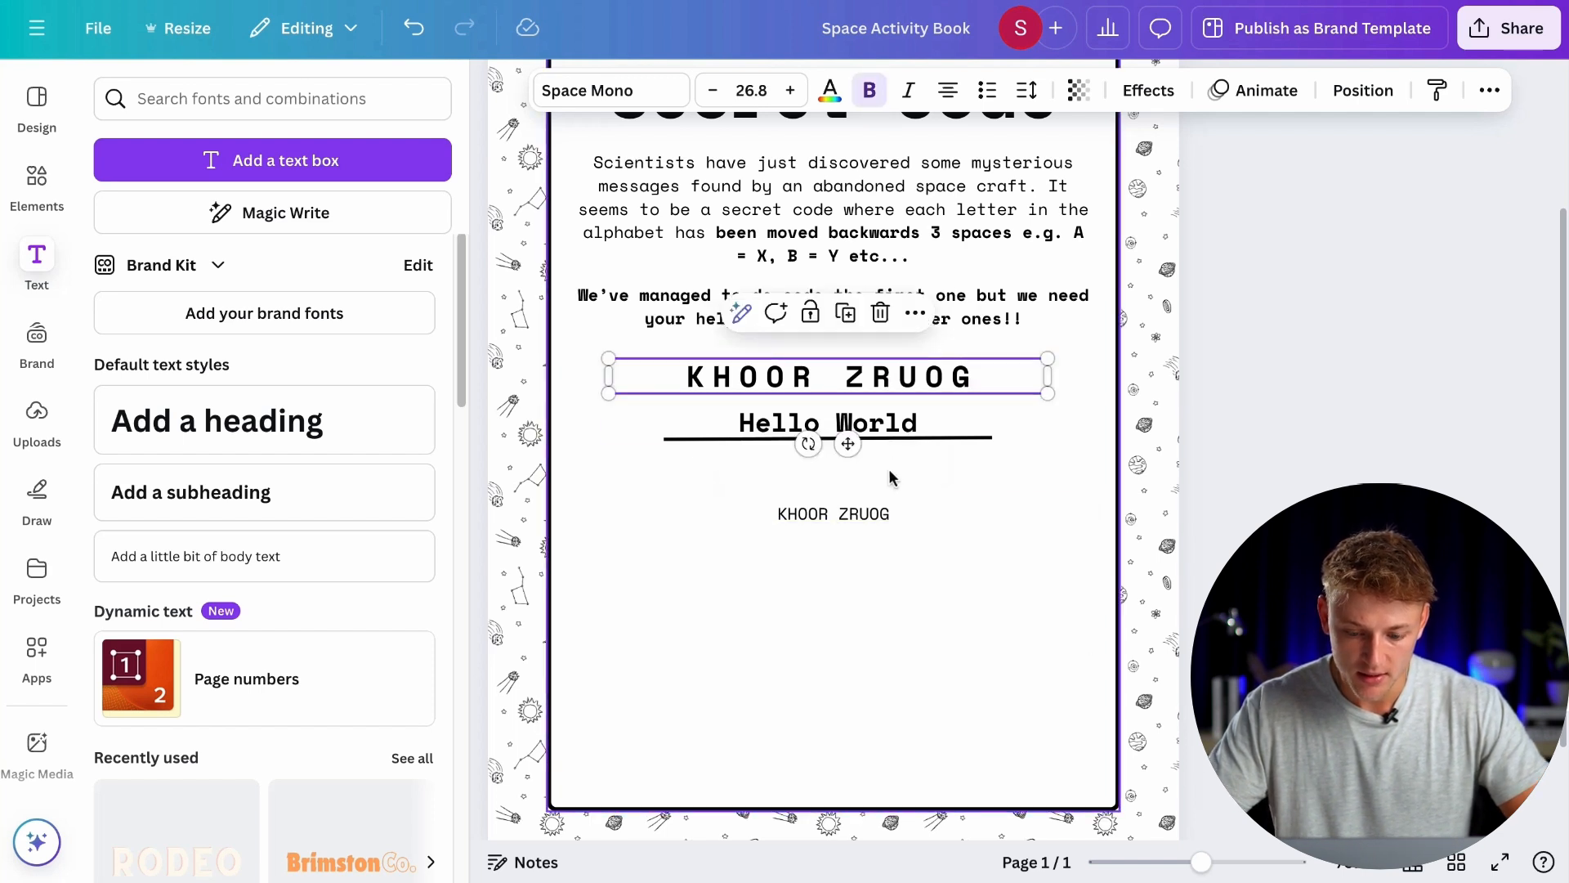
left_click(889, 512)
left_click(751, 90)
type("26.8")
key("Return")
left_click(870, 90)
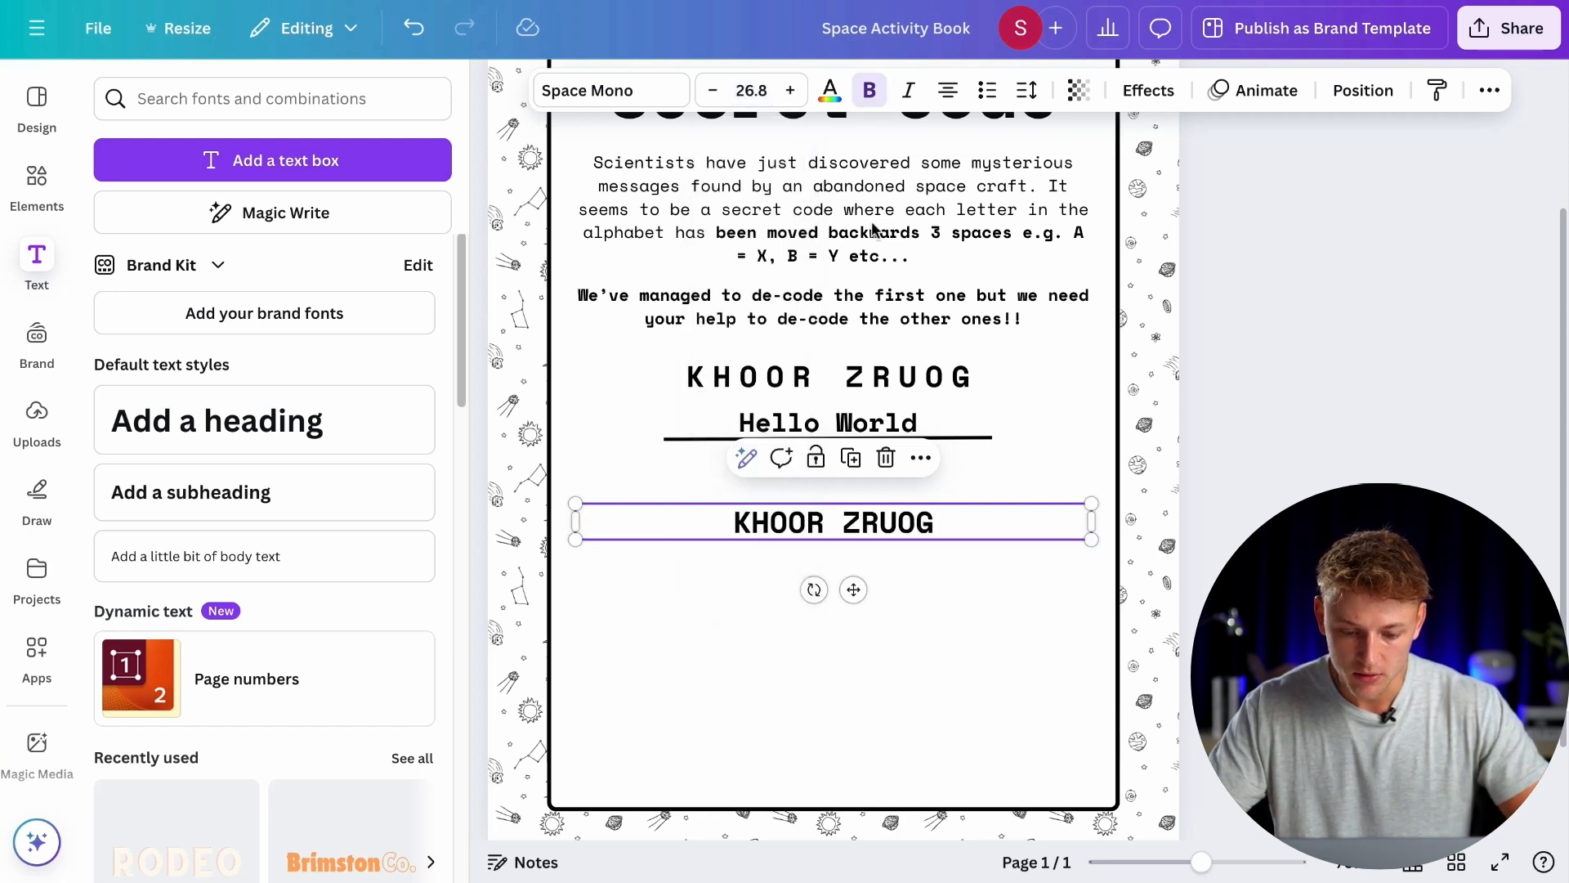
Step: Increase the letter spacing of the new KHOOR ZRUOG text to resemble the original coded message
left_click(901, 388)
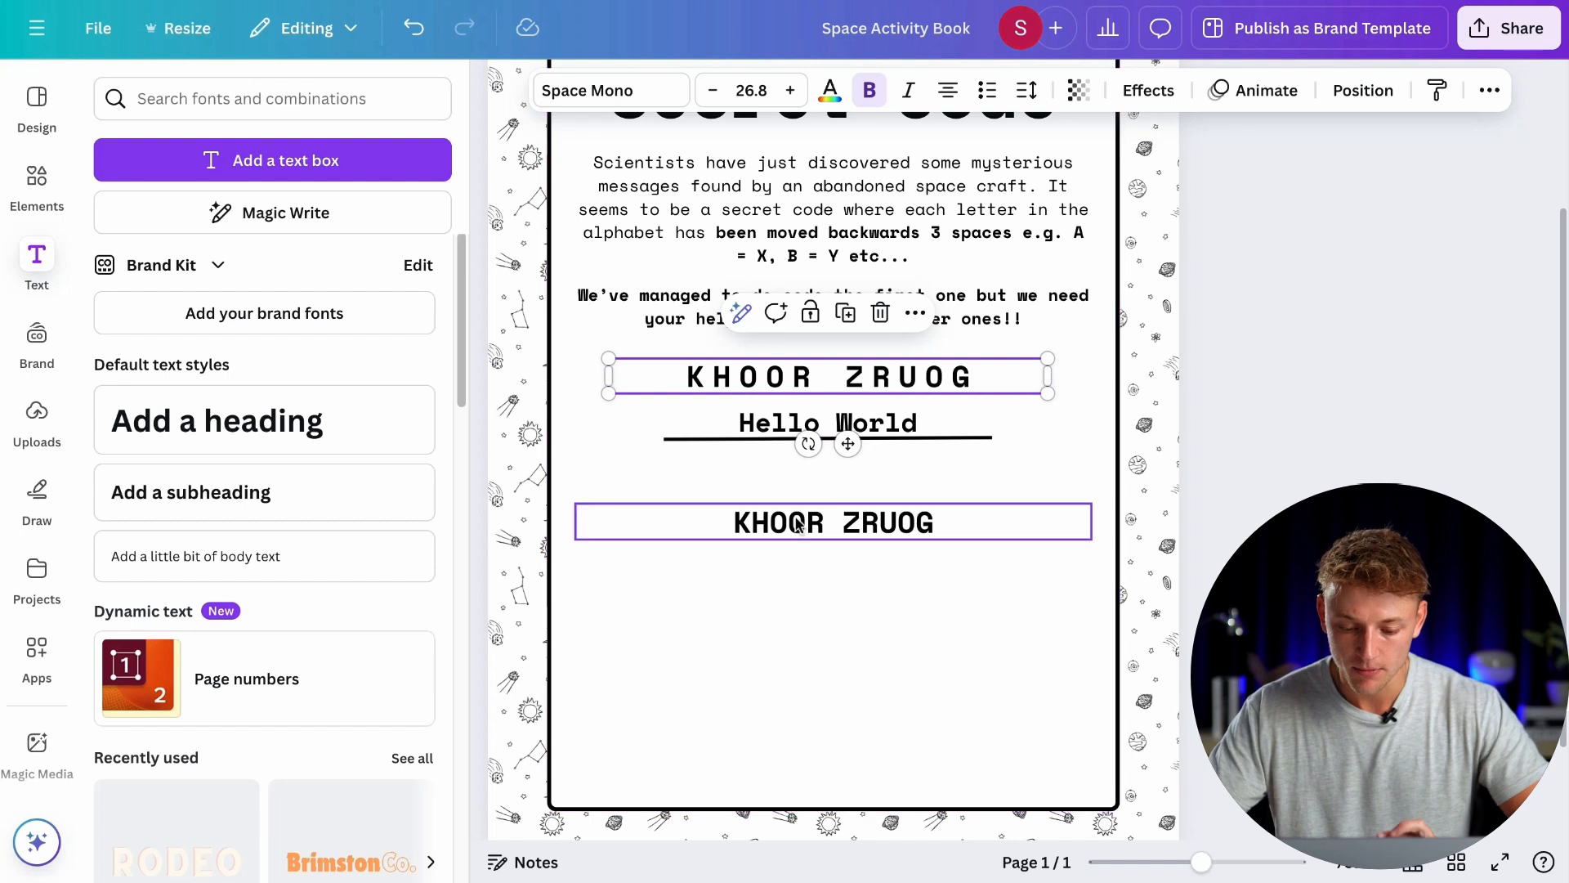
left_click(869, 527)
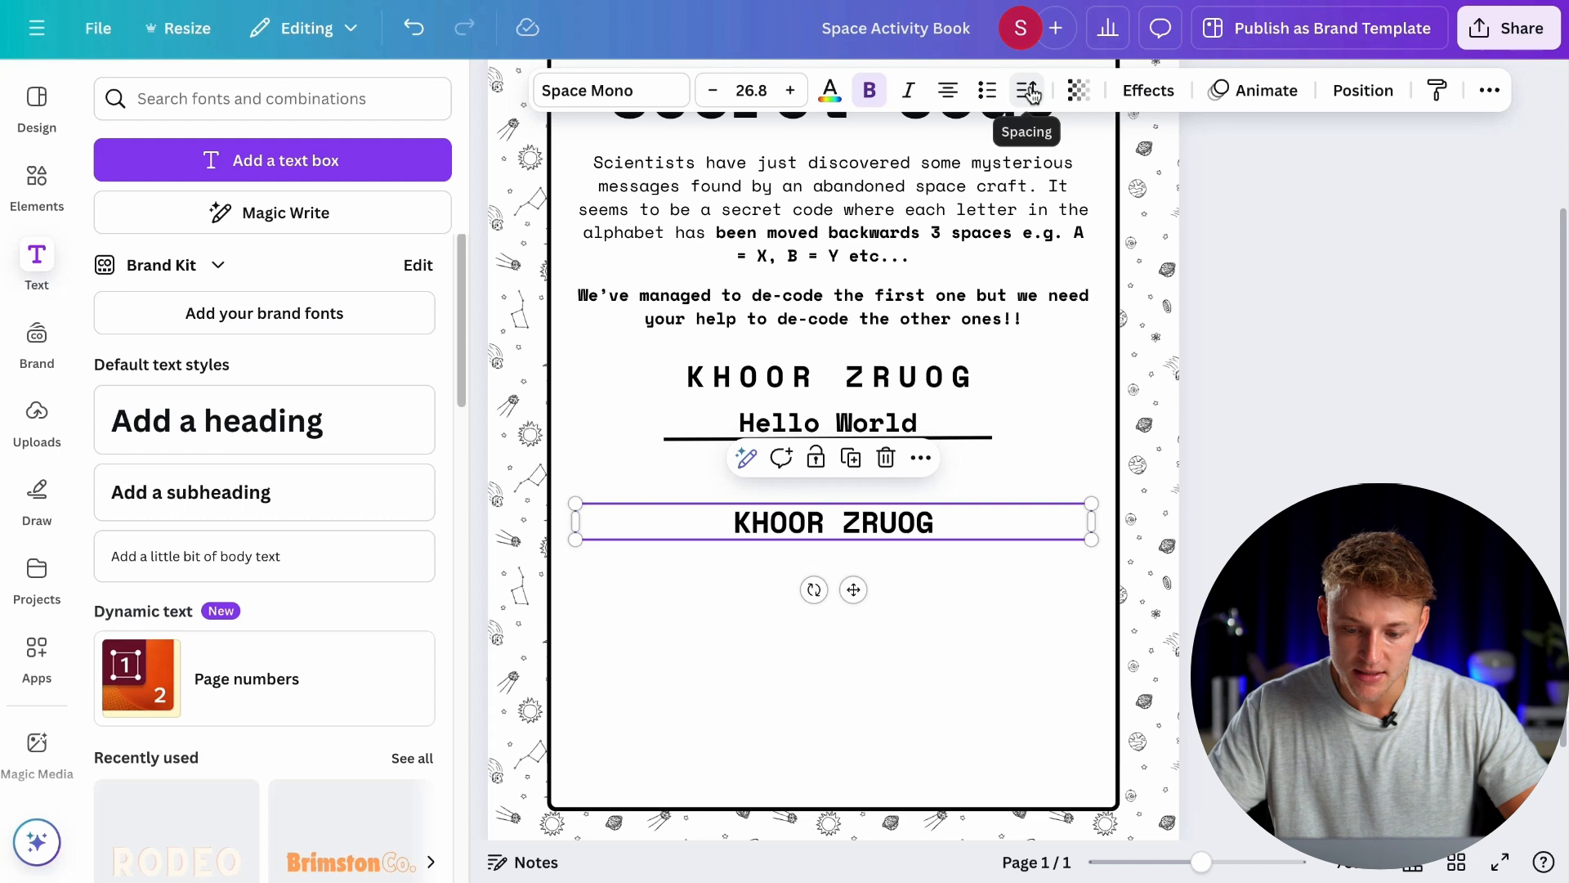
left_click(1030, 92)
left_click_drag(958, 183, 985, 186)
left_click(1213, 388)
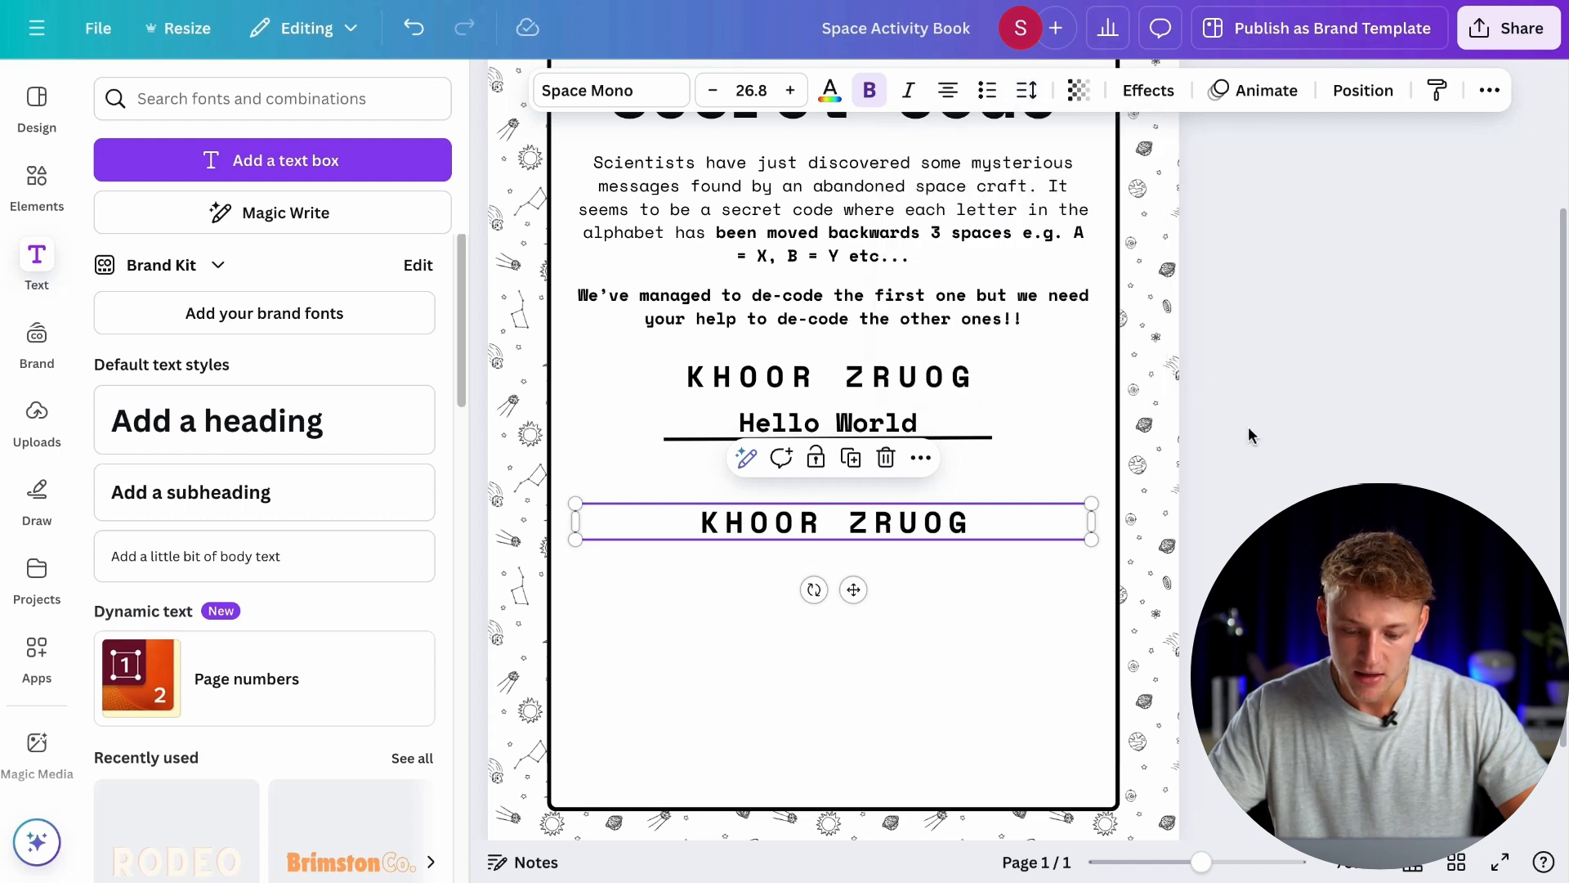
left_click(1186, 460)
Step: Reposition the new coded text, duplicate it just beneath, and make the copy "HELLO WORLD" at size 22
left_click_drag(954, 532, 905, 540)
key("ctrl+d")
left_click(760, 96)
type("22")
key("Return")
double_click(862, 533)
type("HELLO WORLD")
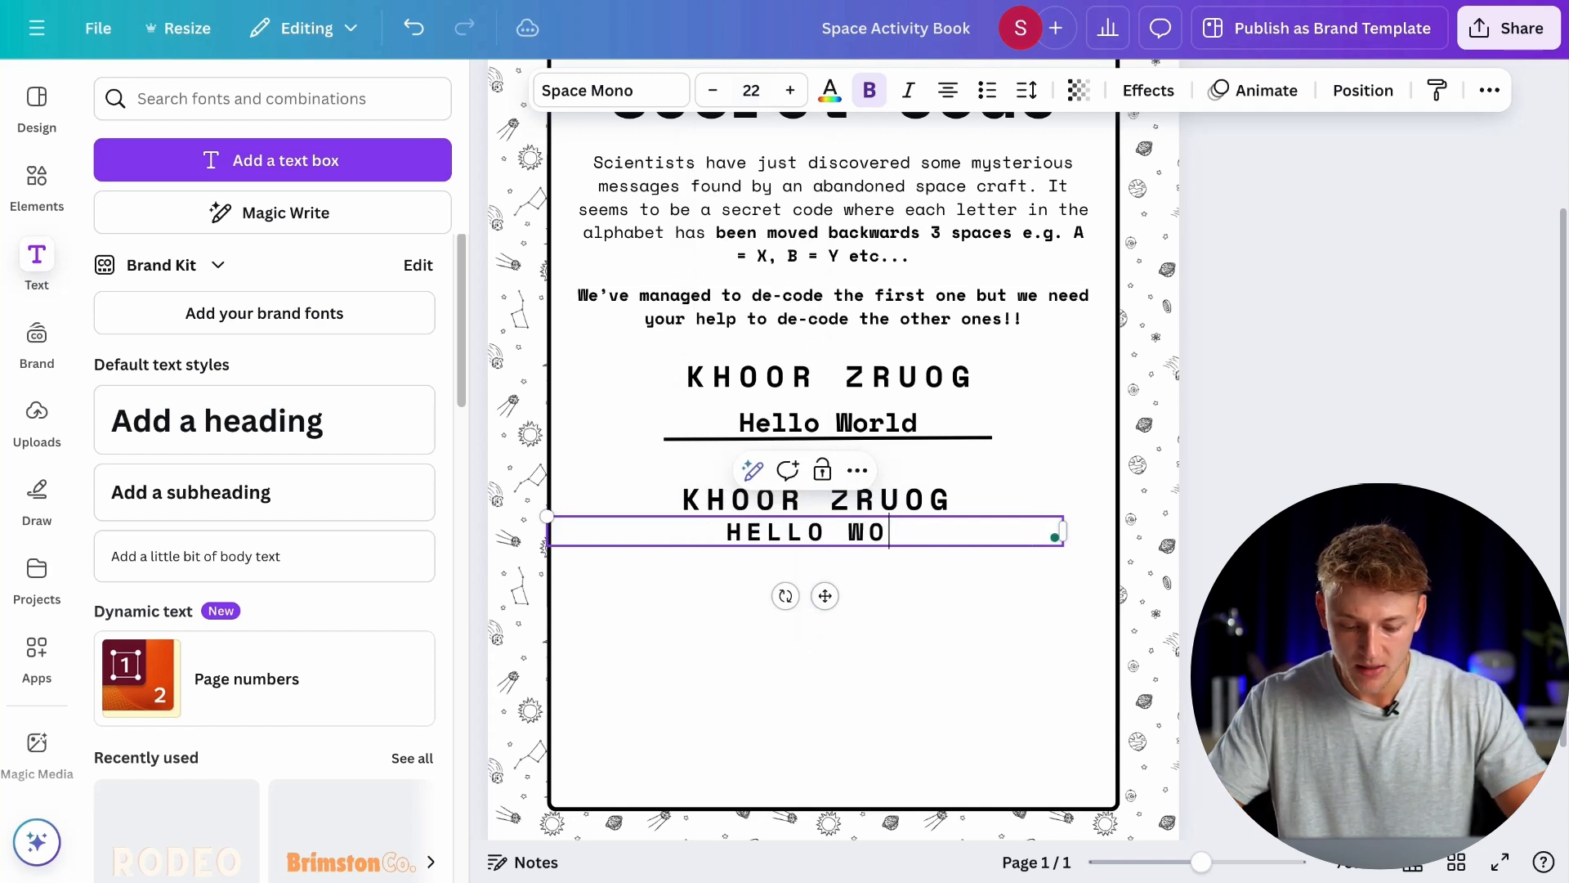
Step: Set the HELLO WORLD text's letter spacing to 0 and align it centrally a little below the coded text
left_click(901, 546)
left_click(902, 544)
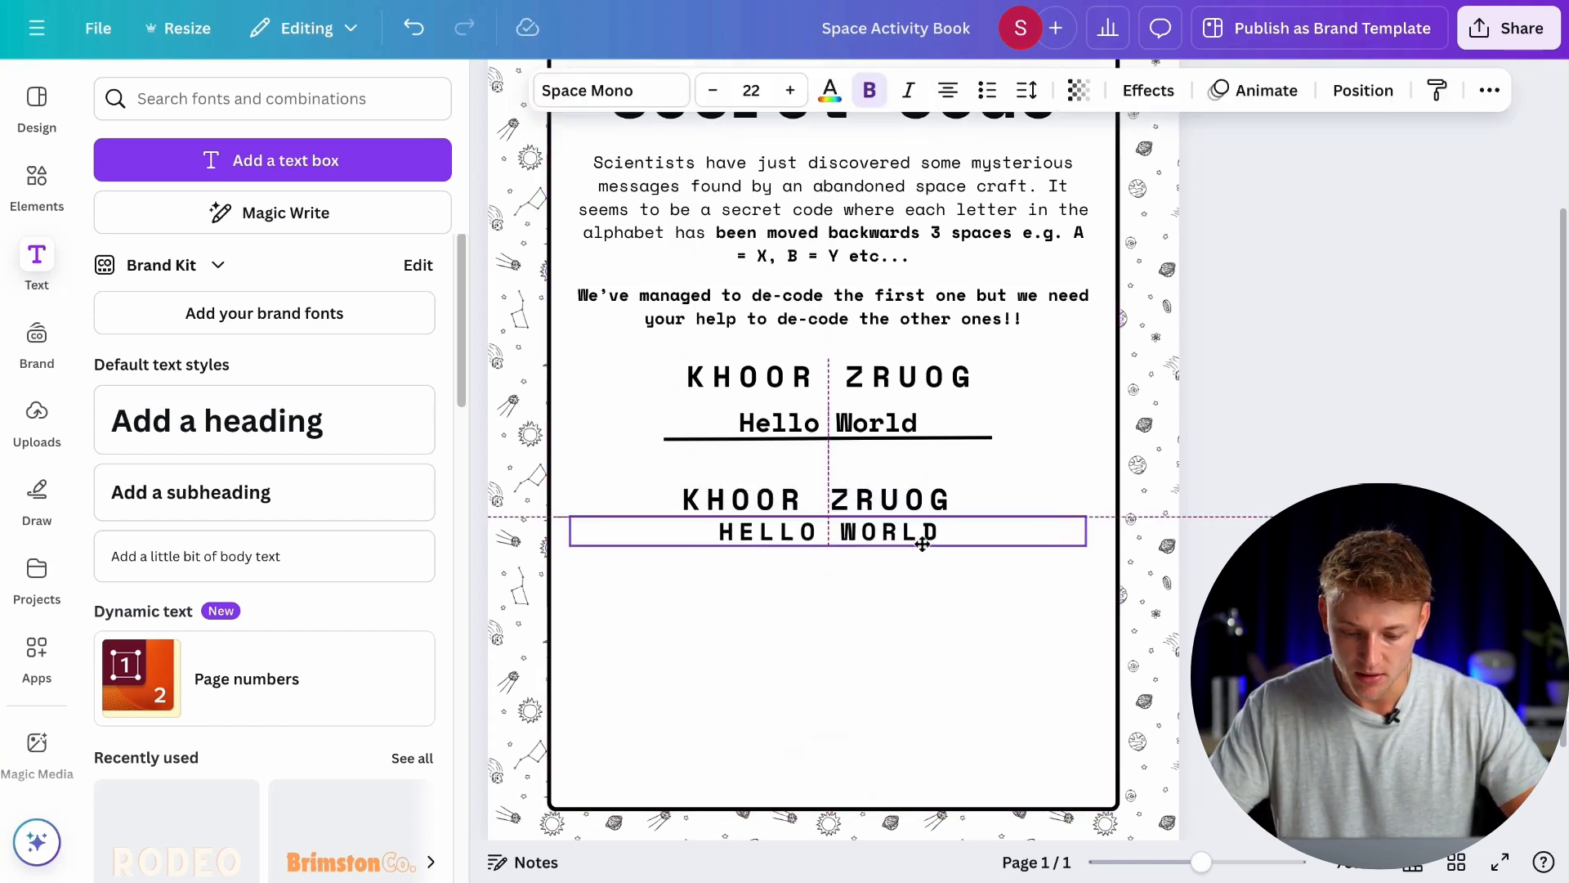
key("ctrl+b")
left_click(1027, 89)
left_click_drag(981, 190, 948, 193)
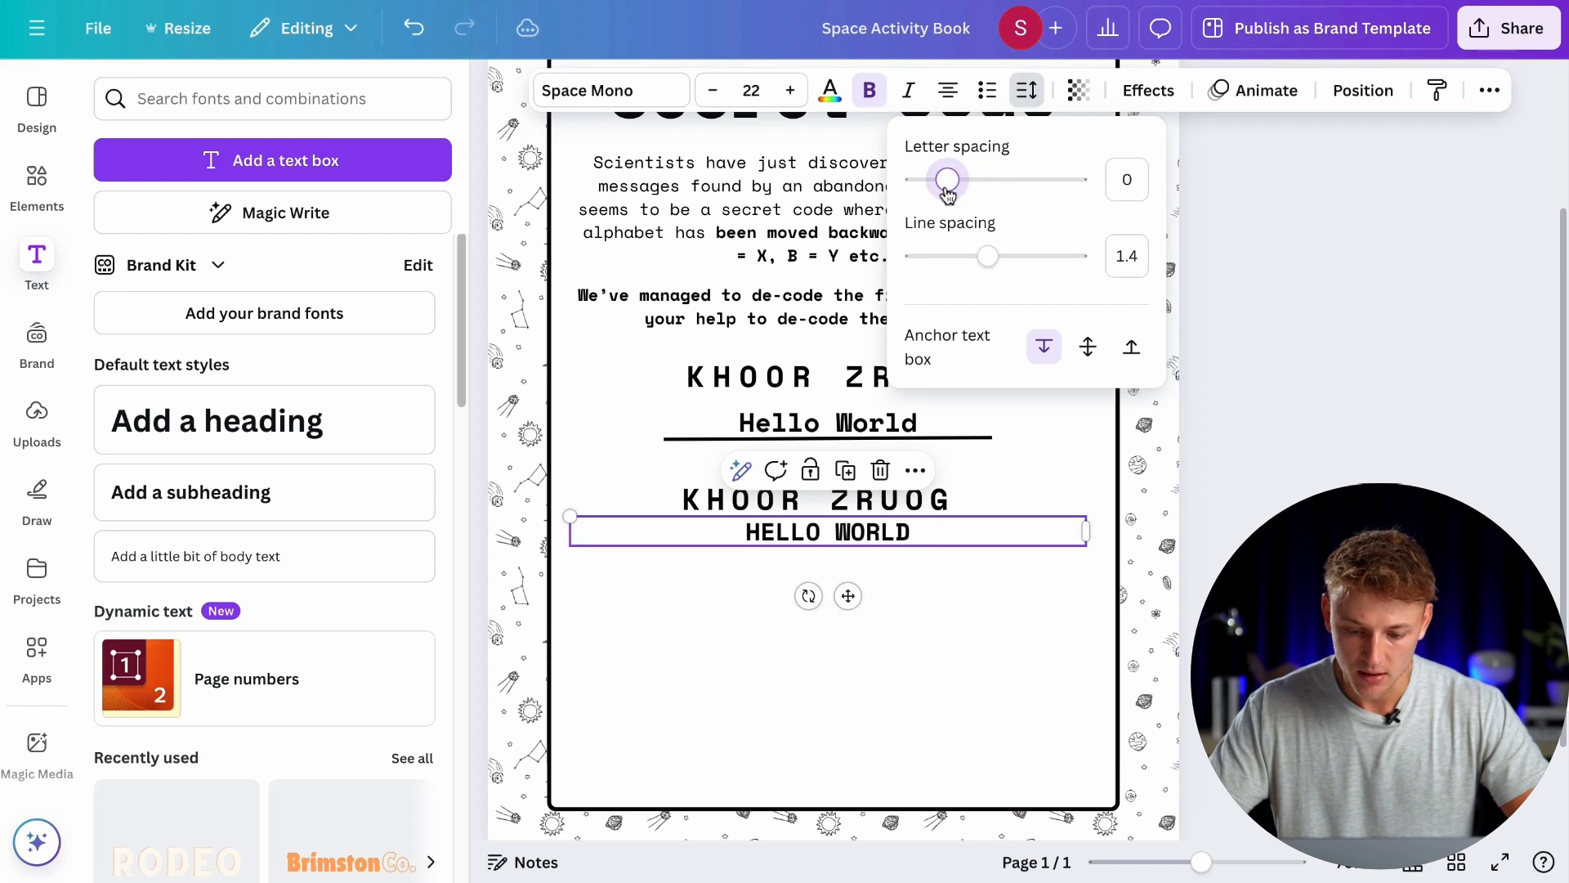
left_click(1169, 361)
left_click_drag(900, 541, 900, 553)
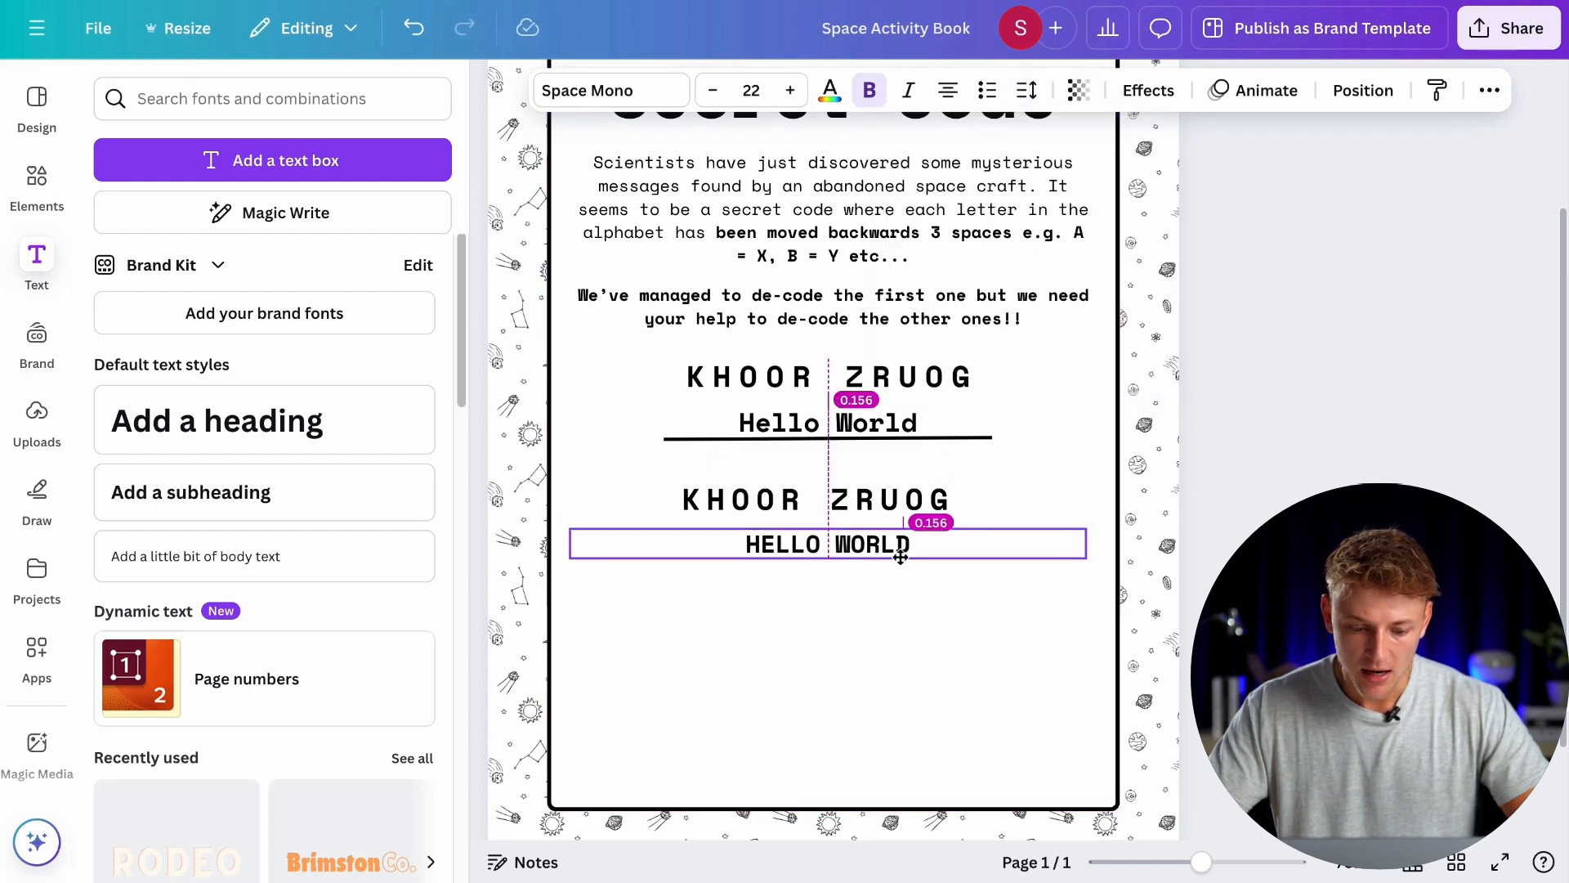
Step: Add a plain line shape to the page and place it below the HELLO WORLD text
left_click(47, 196)
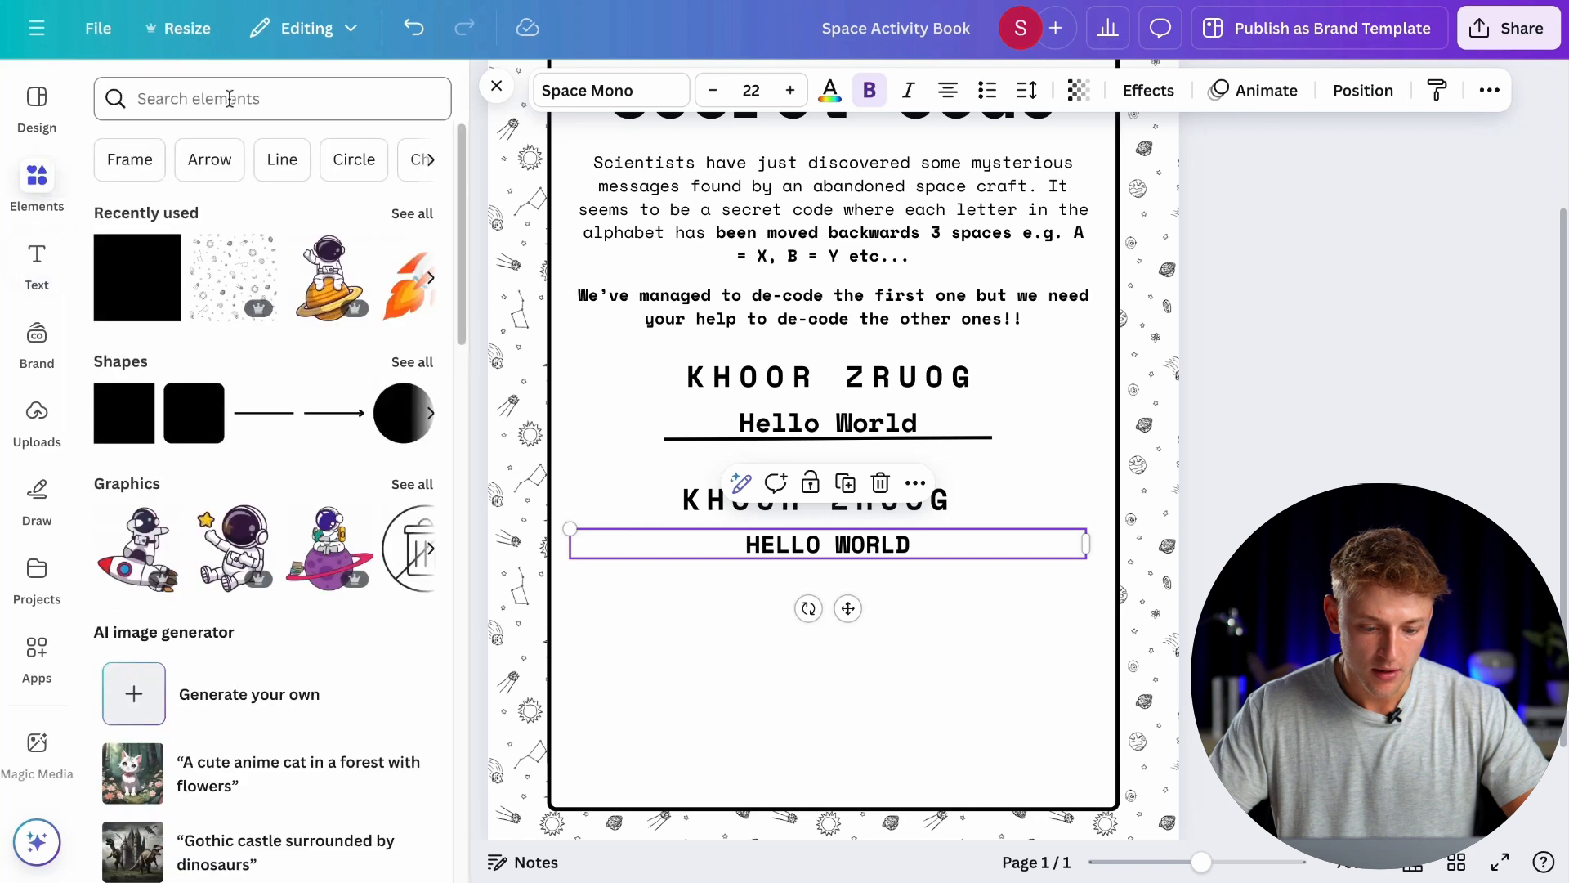
left_click(263, 412)
left_click_drag(853, 466, 855, 618)
left_click(904, 632)
Step: Delete the added line, the HELLO WORLD text and the second KHOOR ZRUOG text
left_click(897, 561)
key("Delete")
left_click(889, 553)
key("Delete")
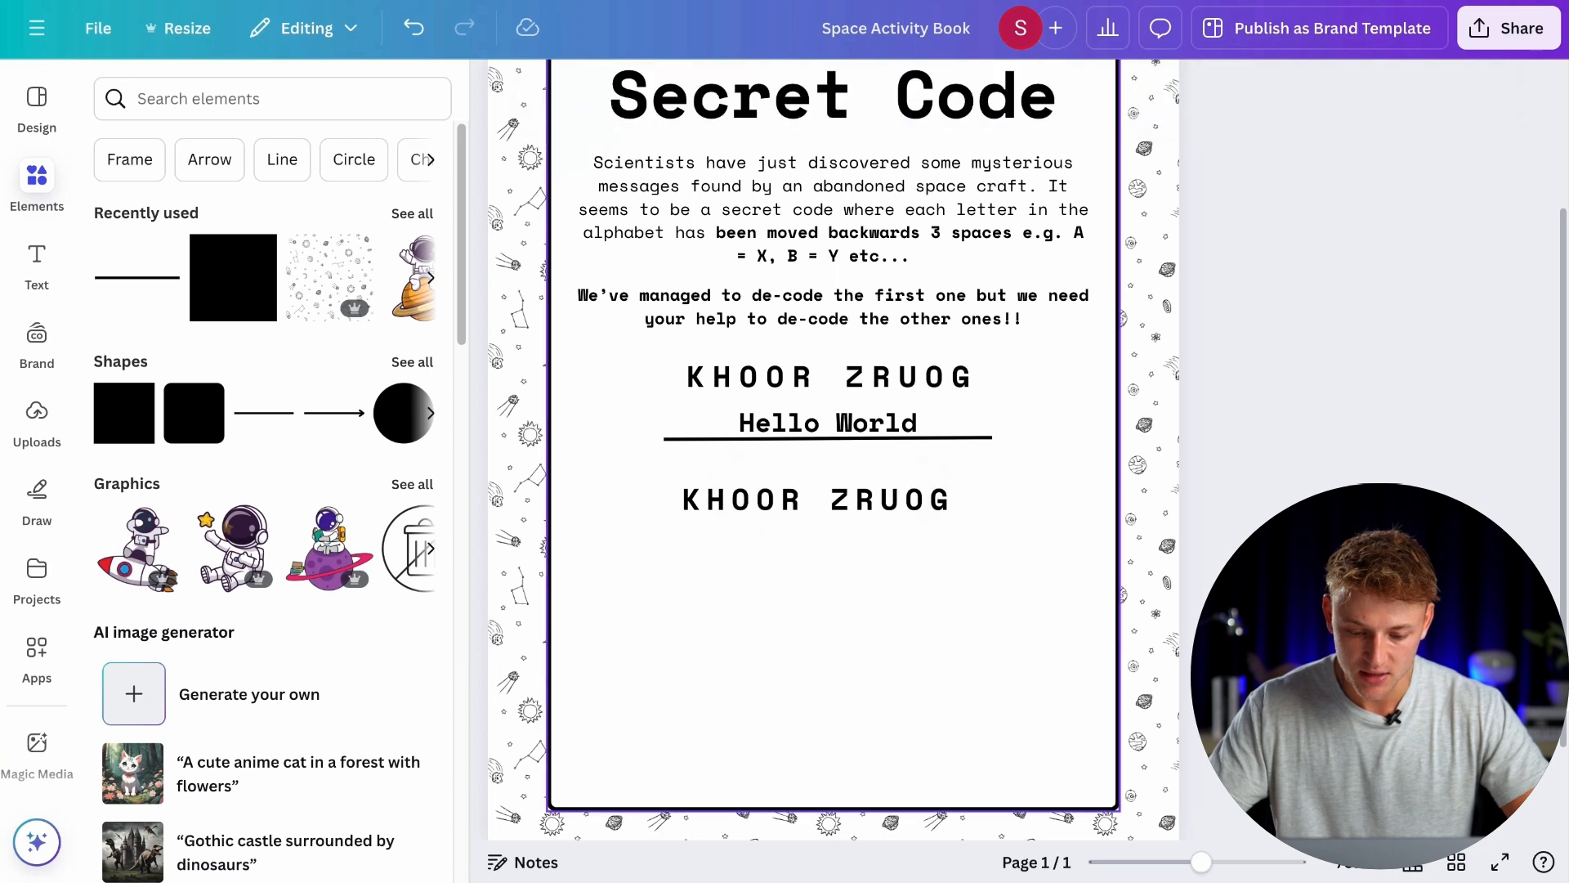
left_click(875, 500)
key("Delete")
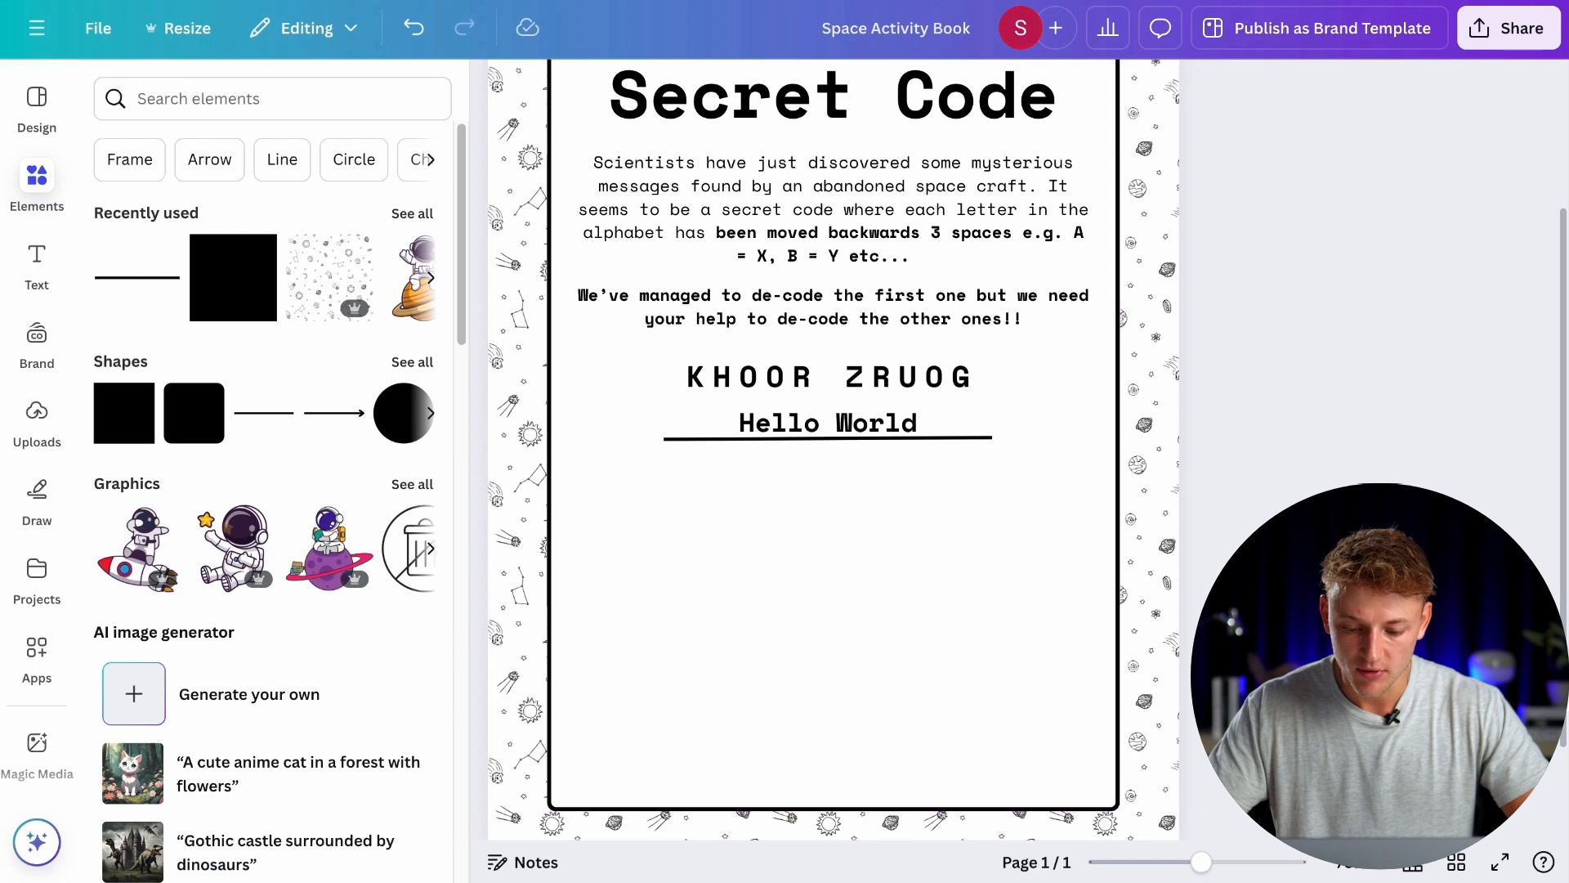
Step: Group the original KHOOR ZRUOG message with its Hello World answer and underline, keeping the group in place
scroll(928, 605, "up", 2)
left_click_drag(929, 605, 860, 478)
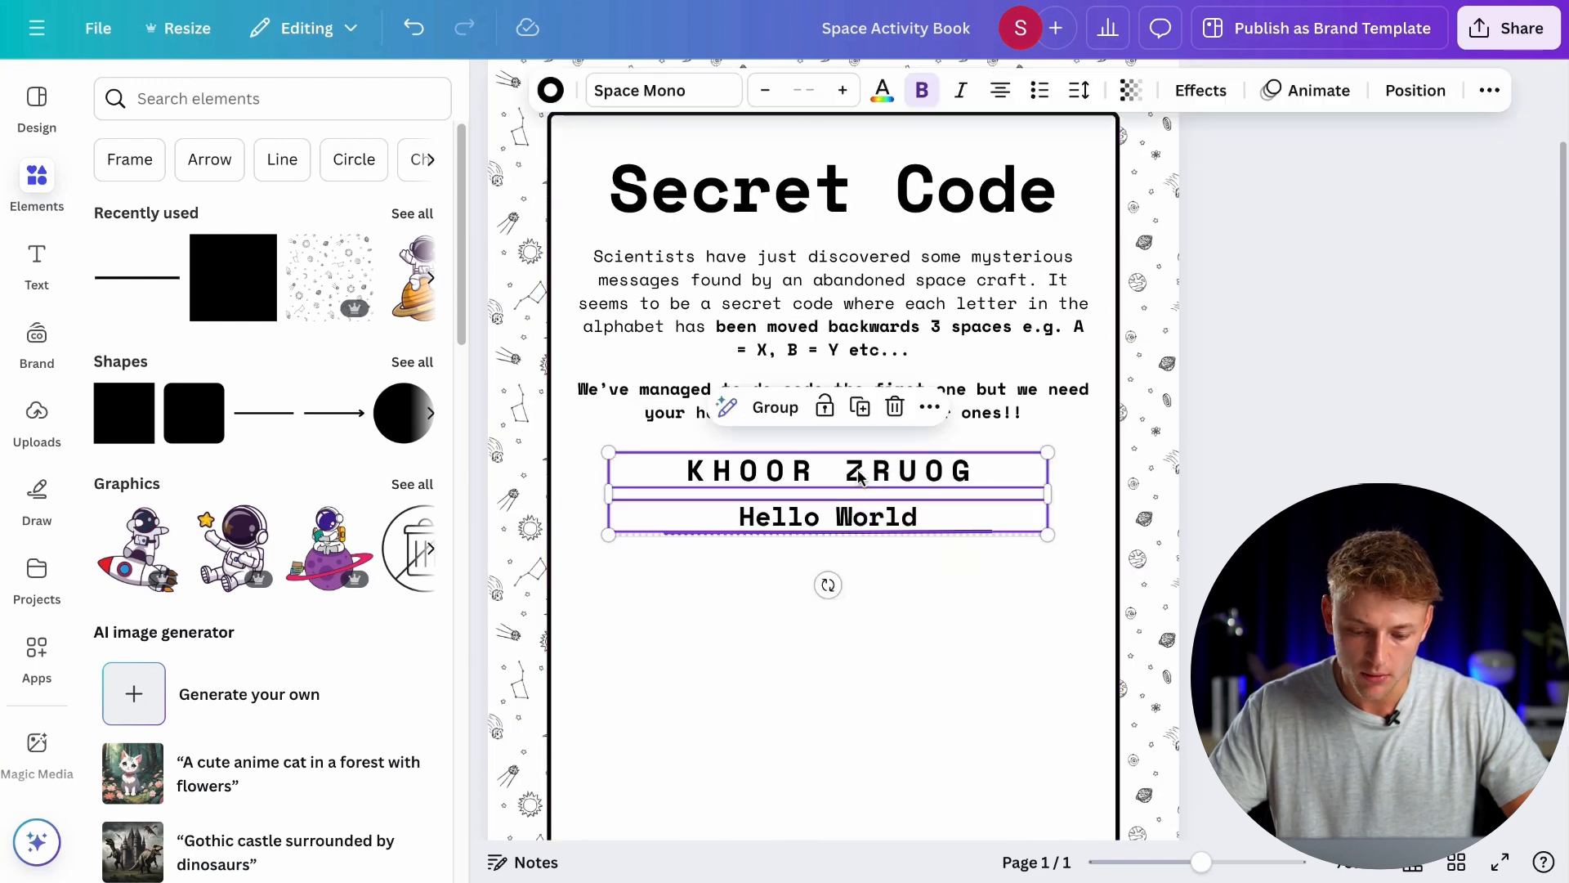
left_click(776, 409)
left_click_drag(946, 511, 950, 556)
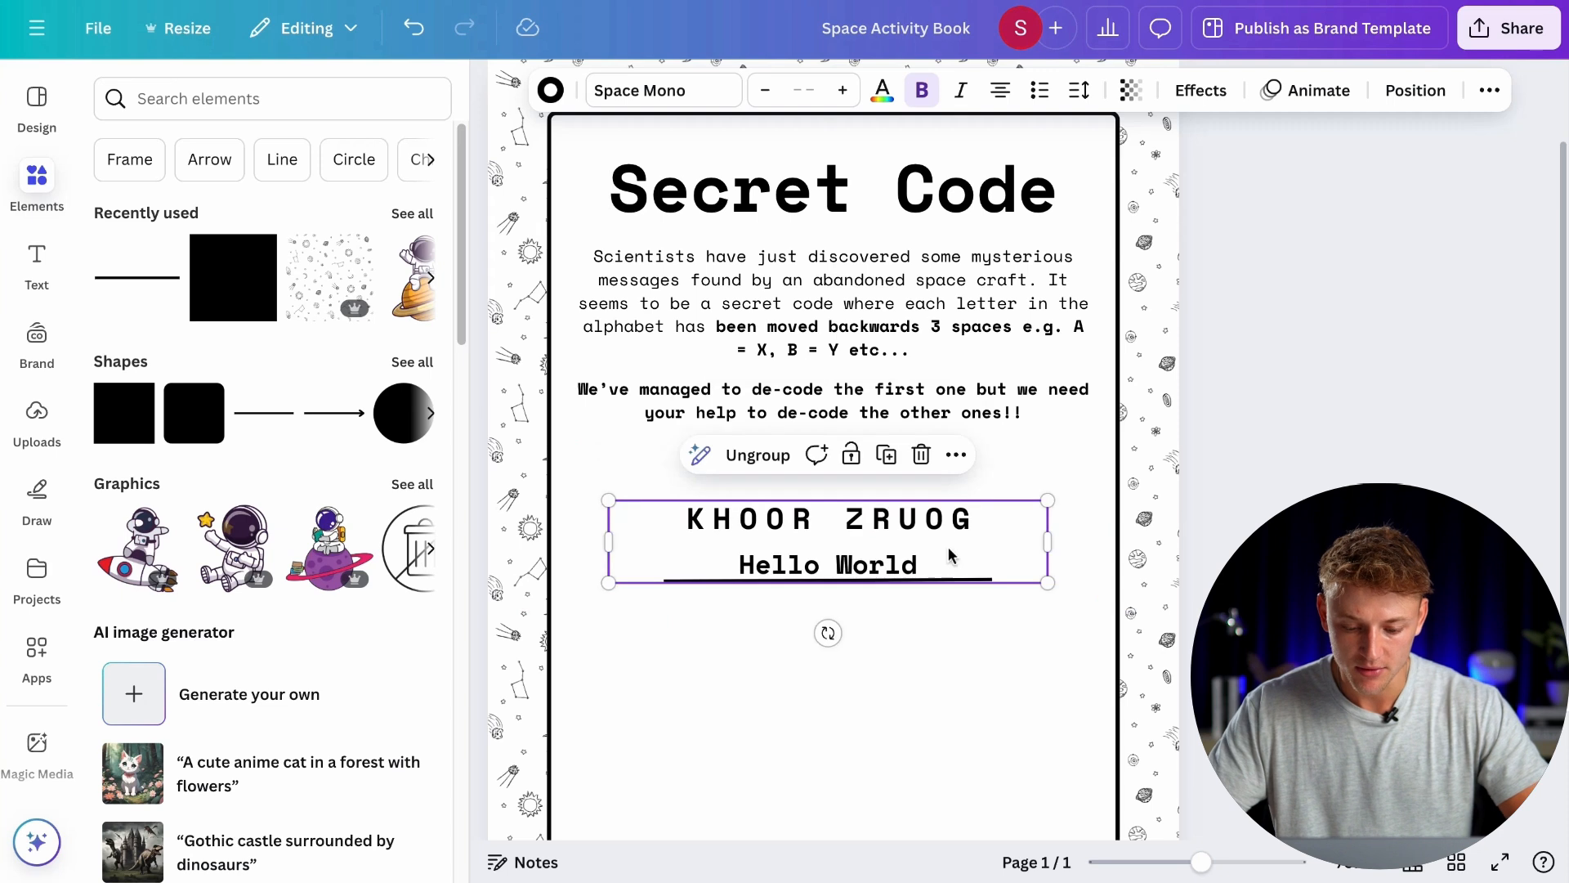
key("ctrl+z")
Step: Duplicate the message group three times and stack the copies down the rest of the panel
scroll(948, 556, "down", 3)
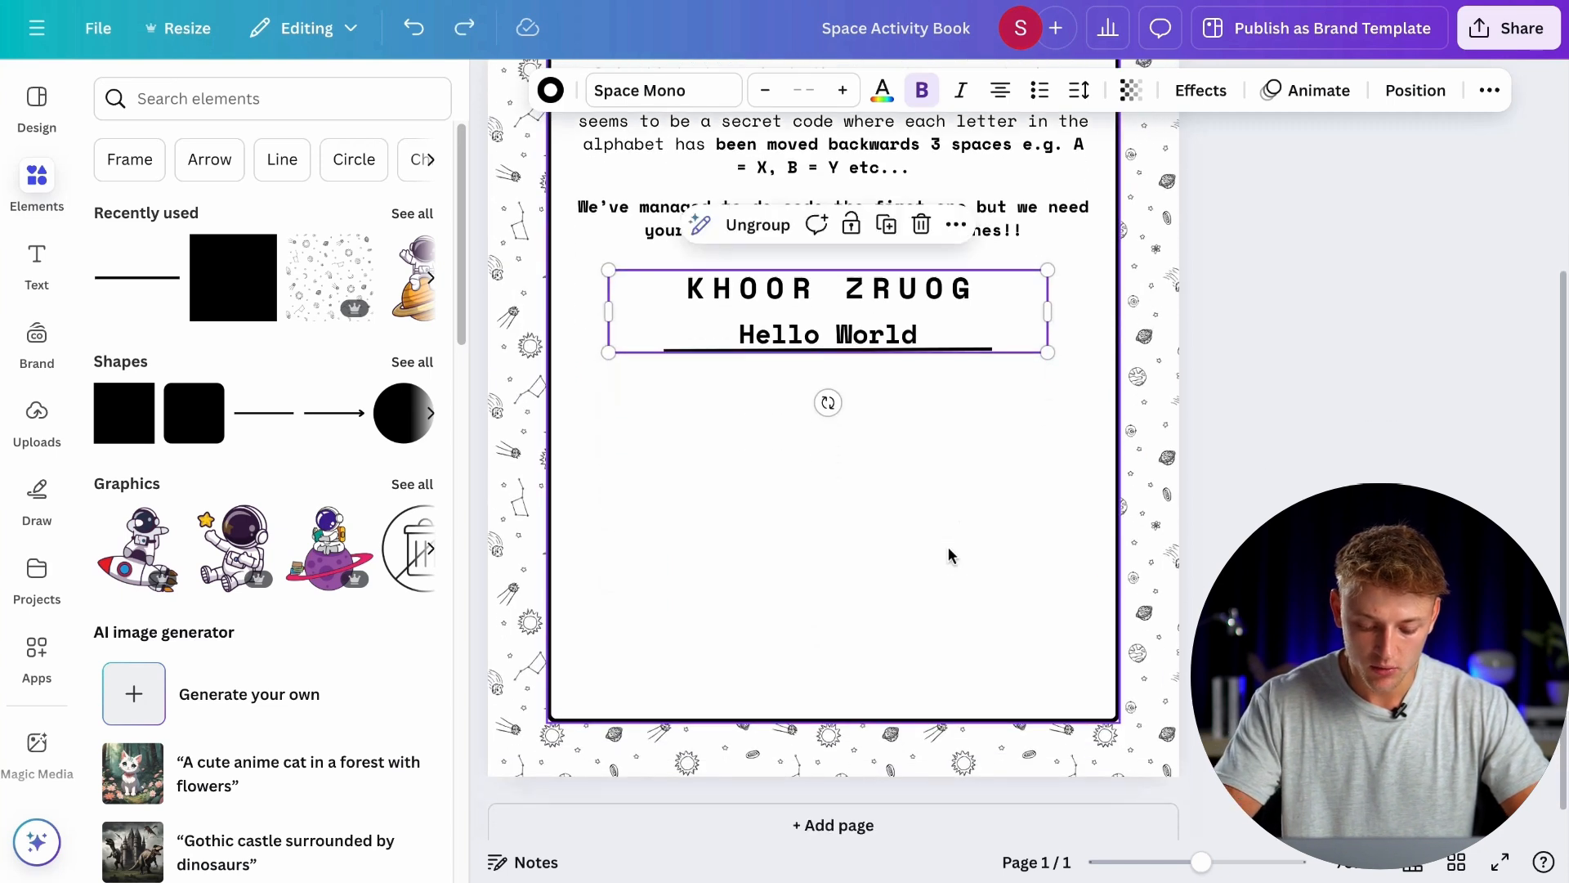
key("ctrl+d")
left_click_drag(919, 367, 891, 625)
key("ctrl+d")
key("ctrl+d")
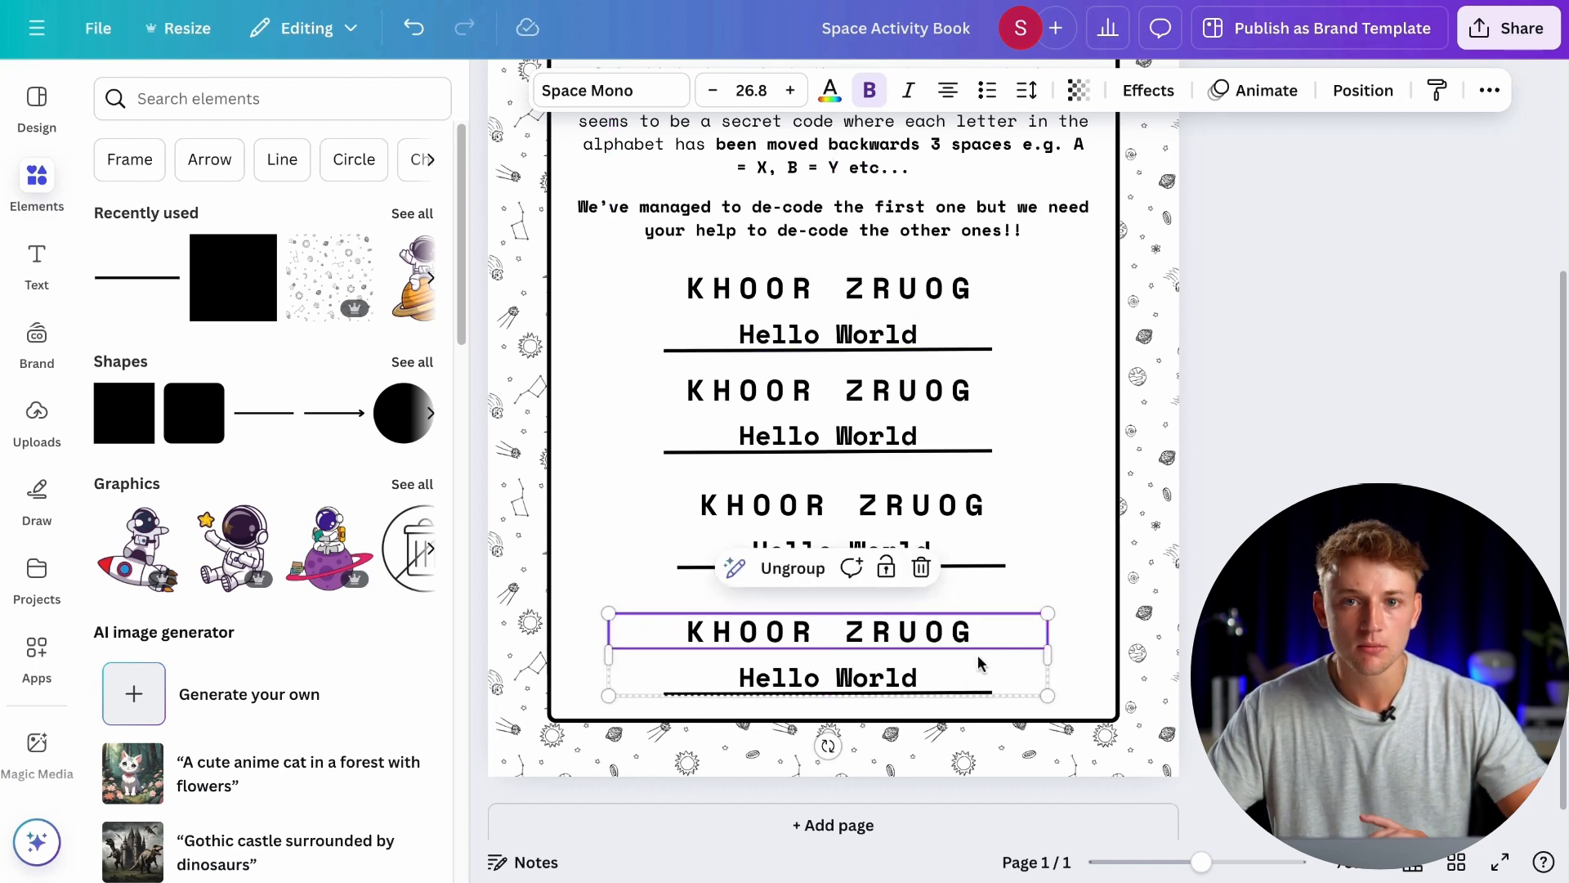
key("Escape")
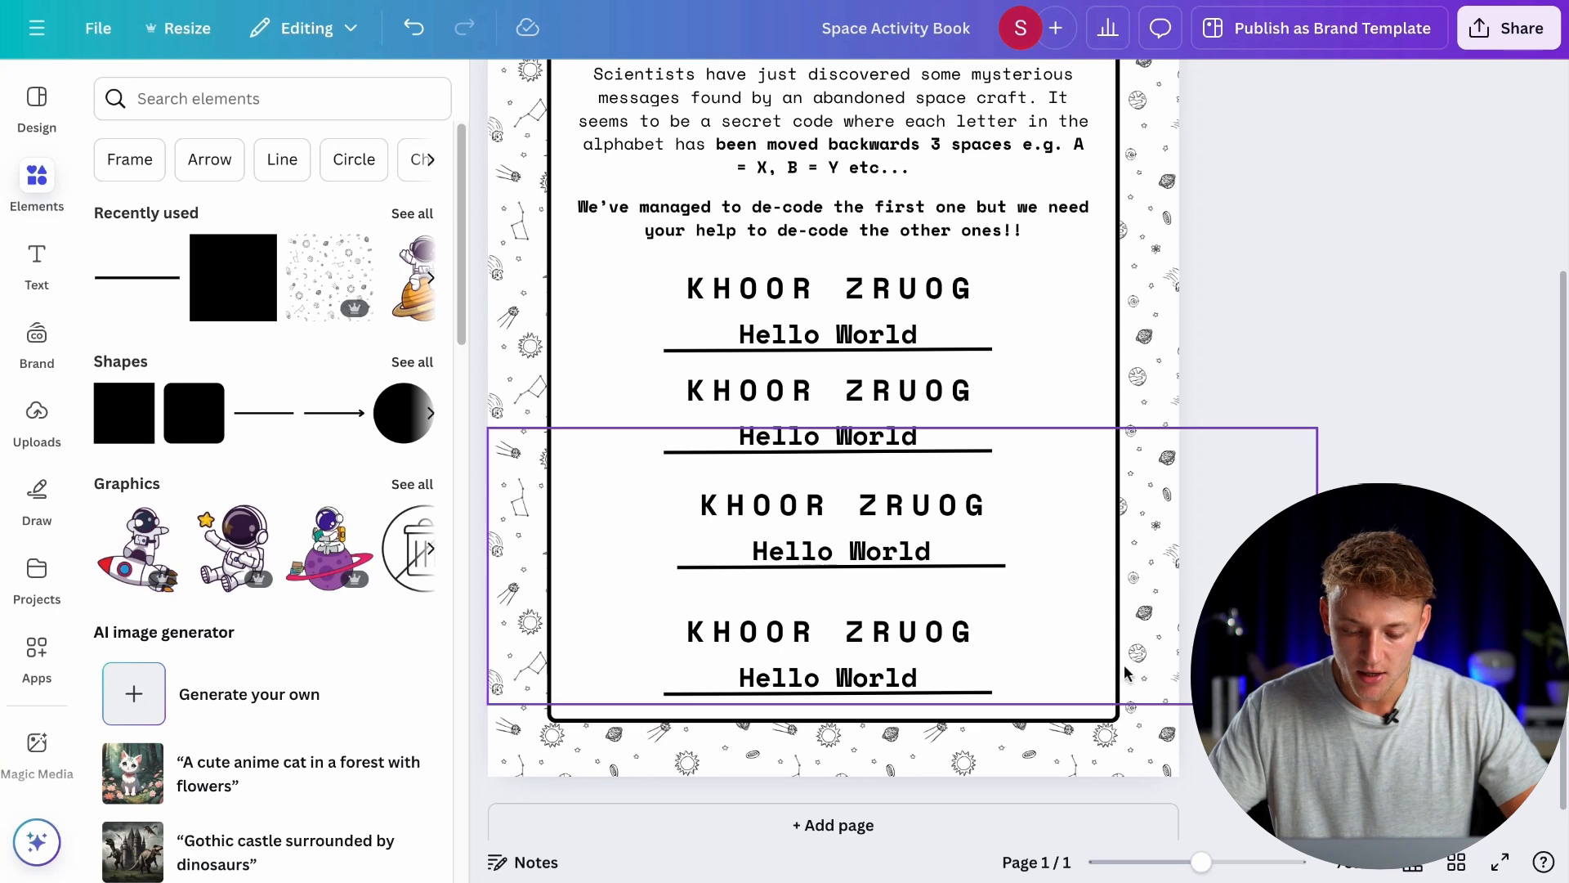
Step: Select all four message groups and space them evenly in the vertical direction
left_click_drag(1037, 708, 879, 300)
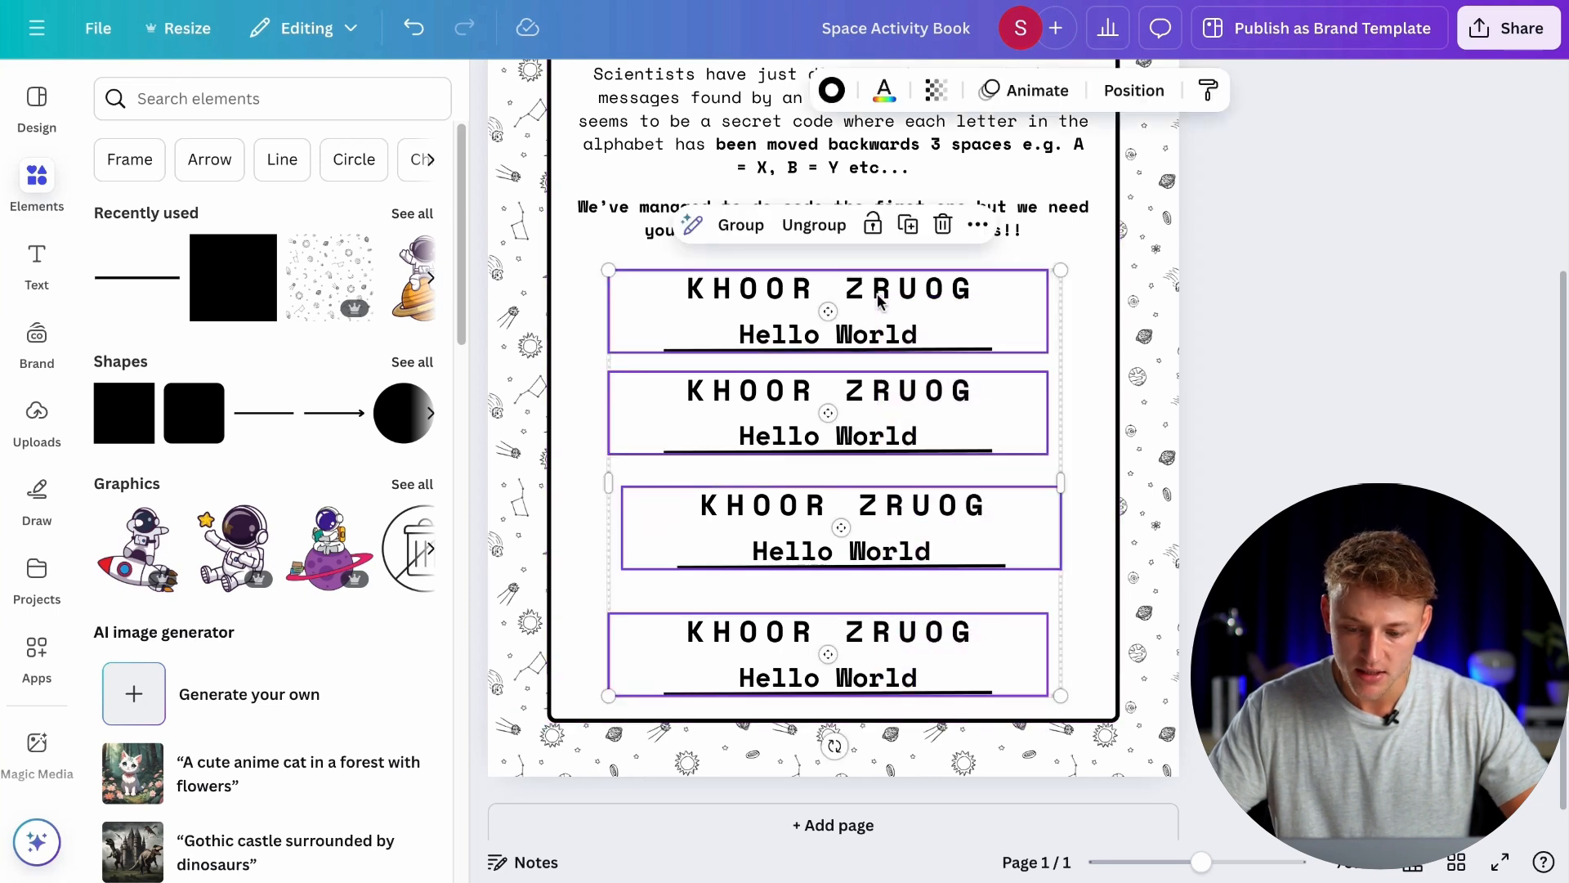
left_click(1133, 90)
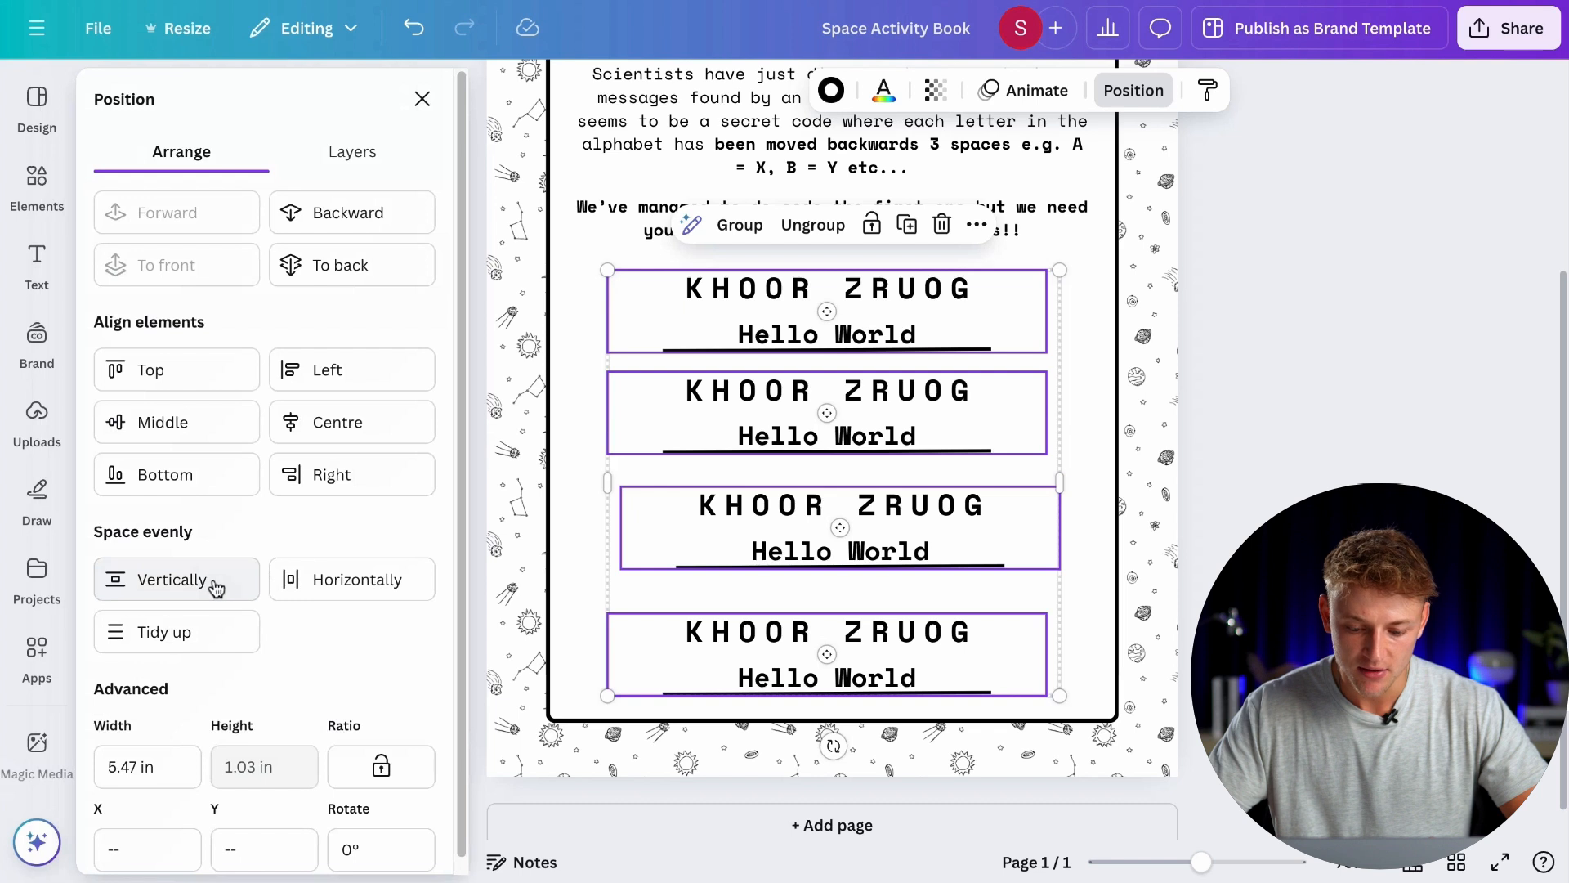
left_click(214, 585)
key("Escape")
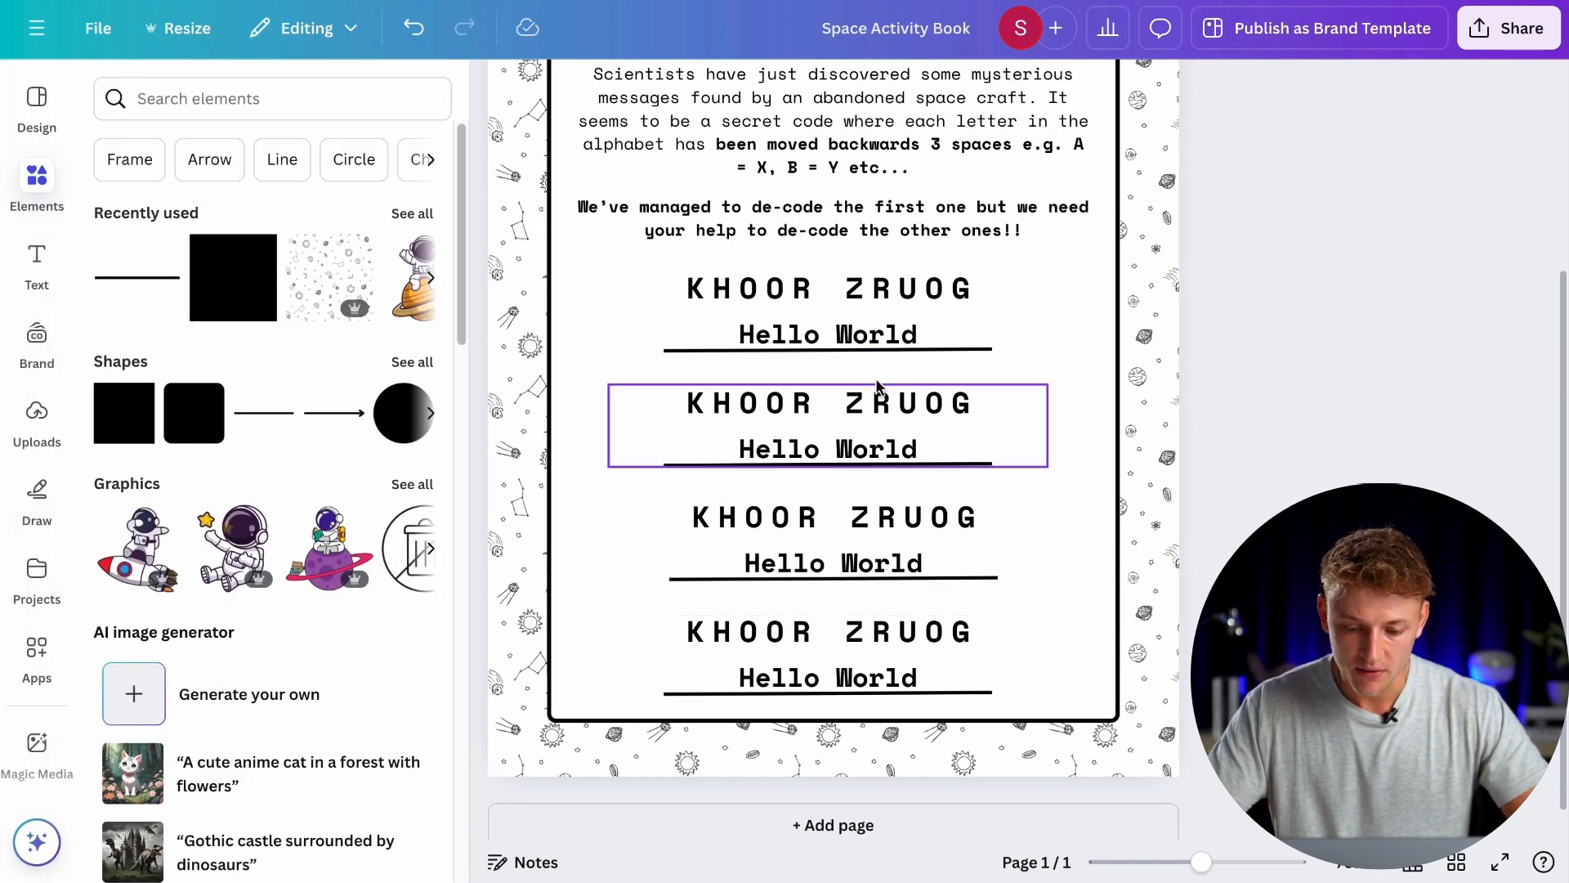
scroll(910, 564, "up", 1)
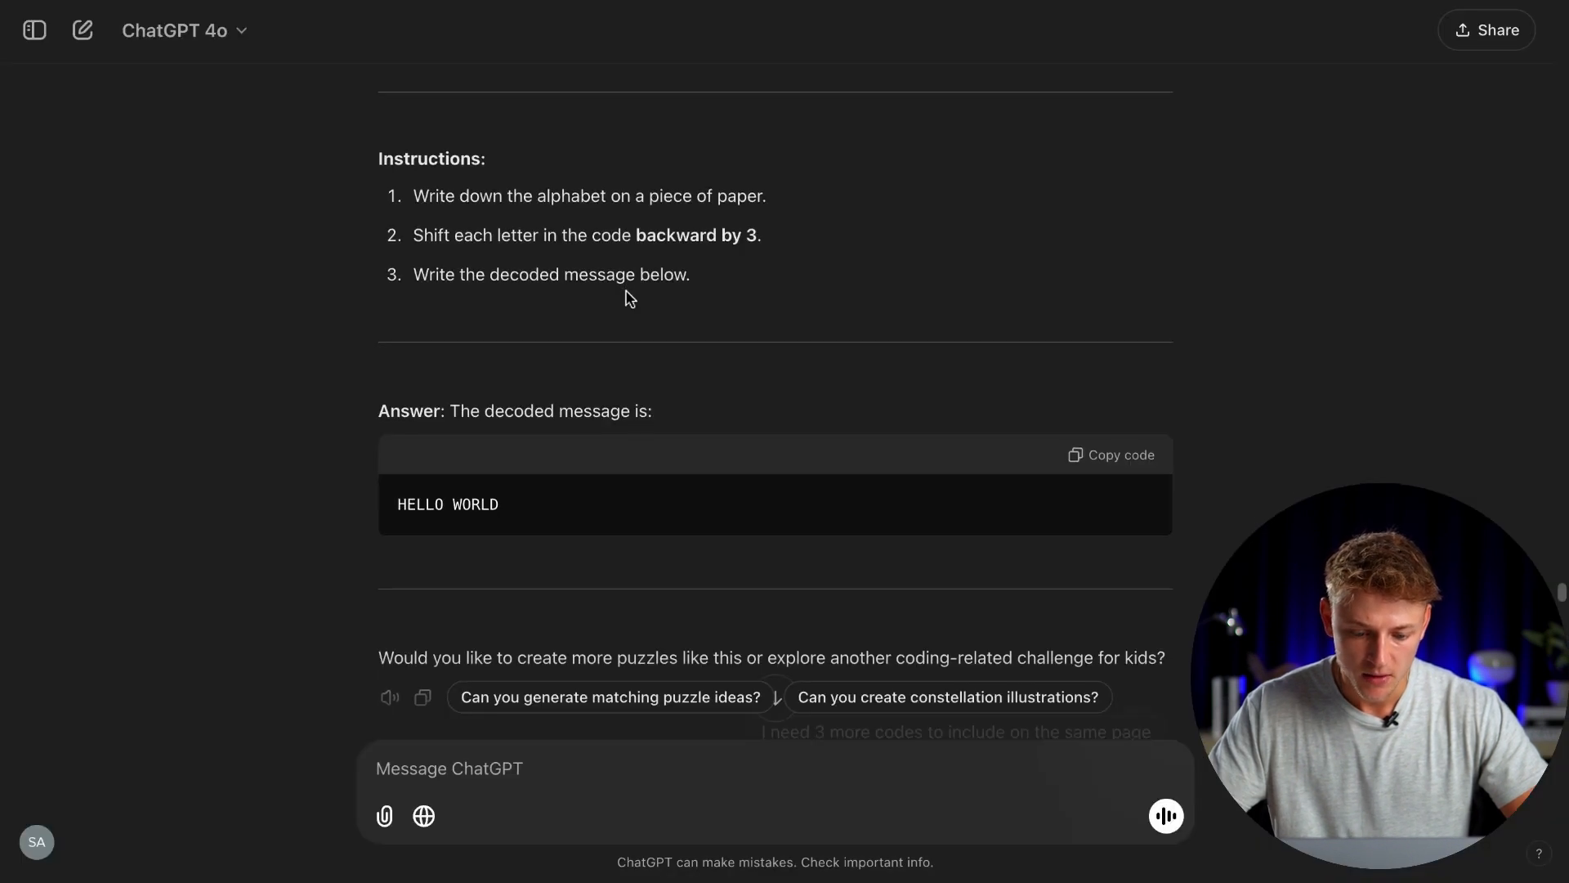
Step: Find the "We come in peace" puzzle in the ChatGPT conversation and copy its encoded message, "Zh frph lq shdfh"
scroll(630, 298, "down", 10)
scroll(629, 297, "up", 5)
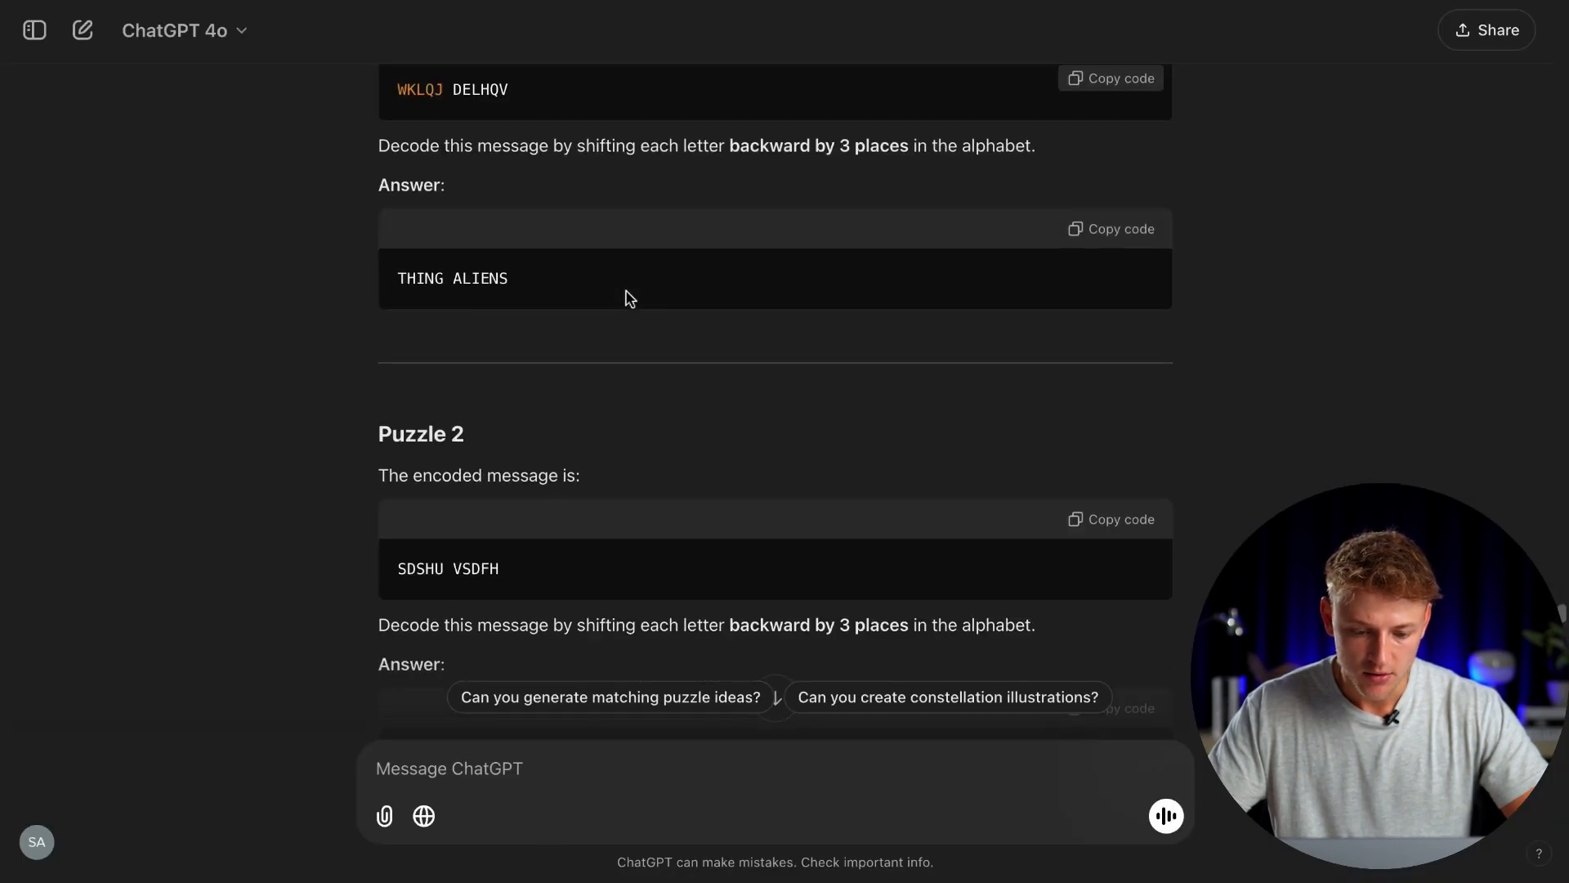
scroll(630, 297, "up", 3)
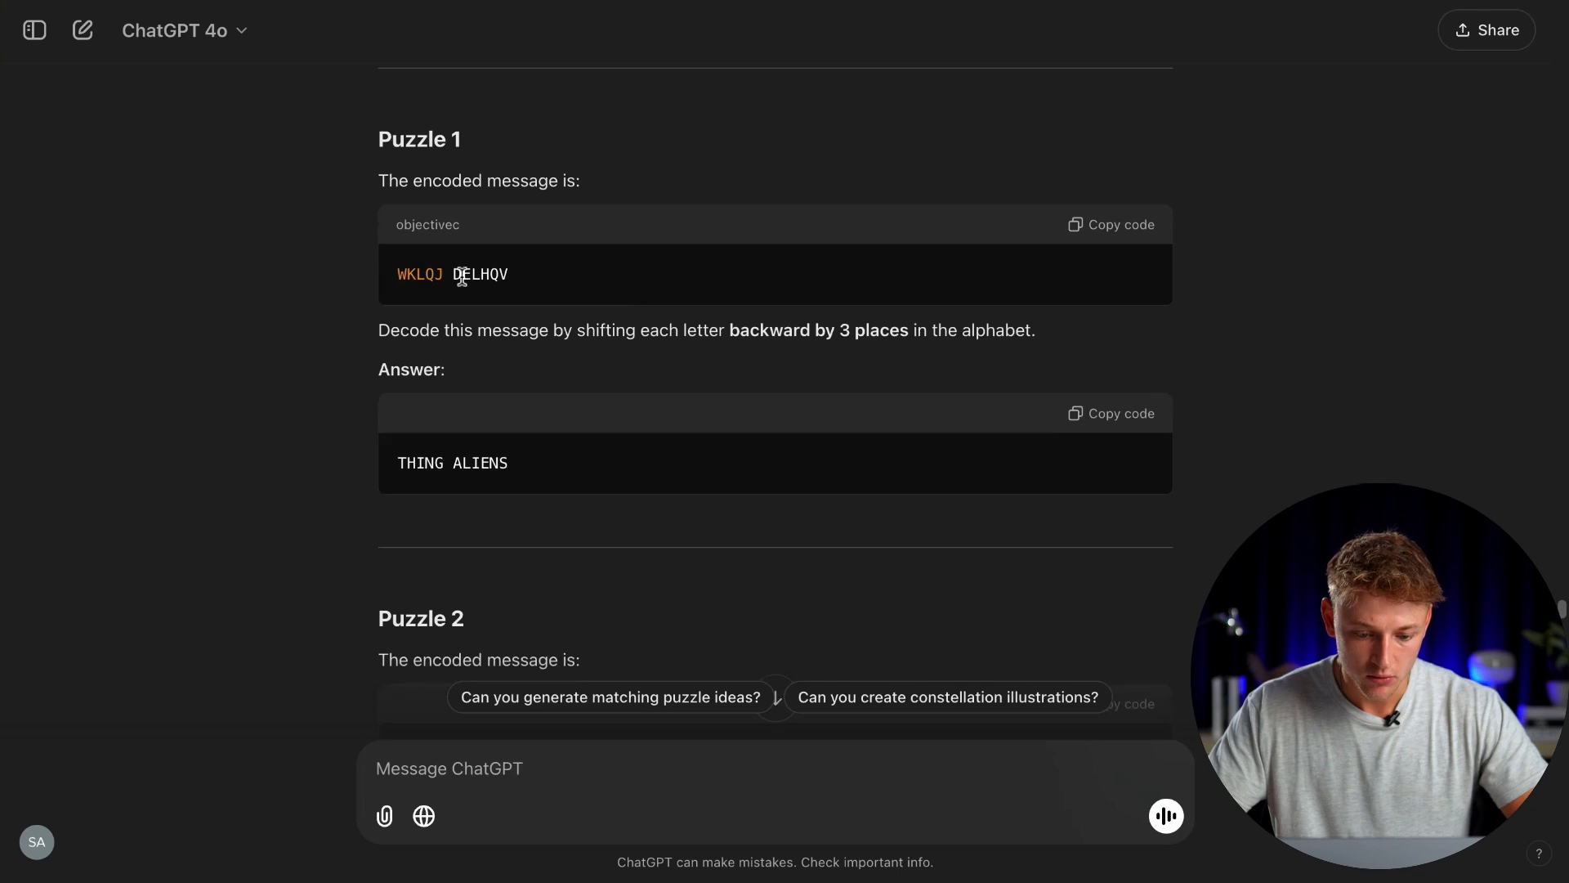
scroll(582, 321, "down", 20)
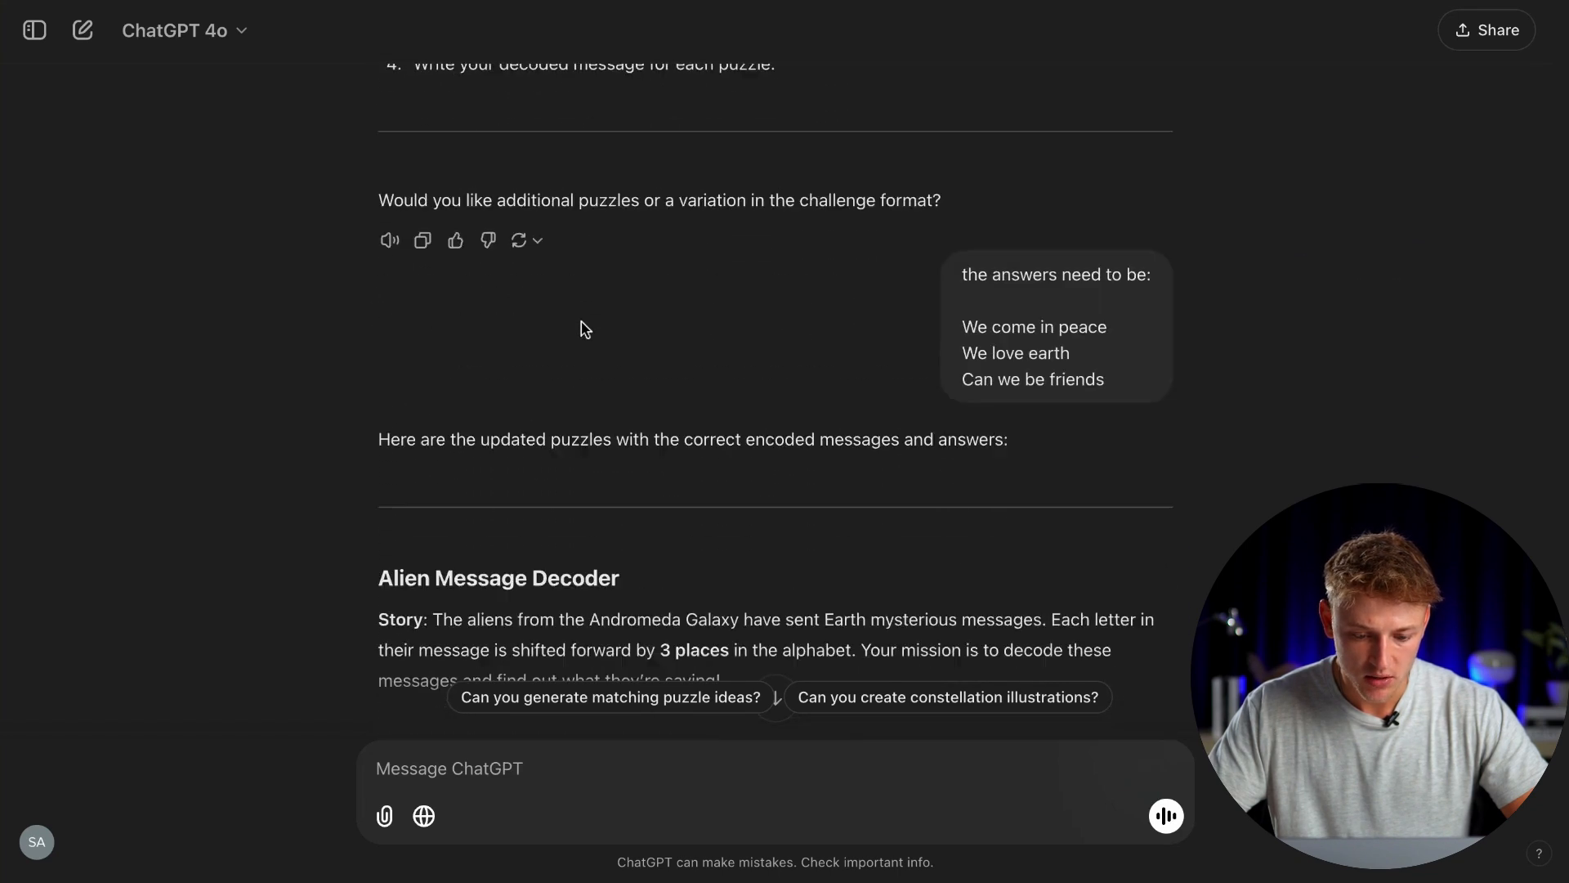
scroll(582, 321, "down", 3)
scroll(531, 245, "up", 1)
triple_click(512, 210)
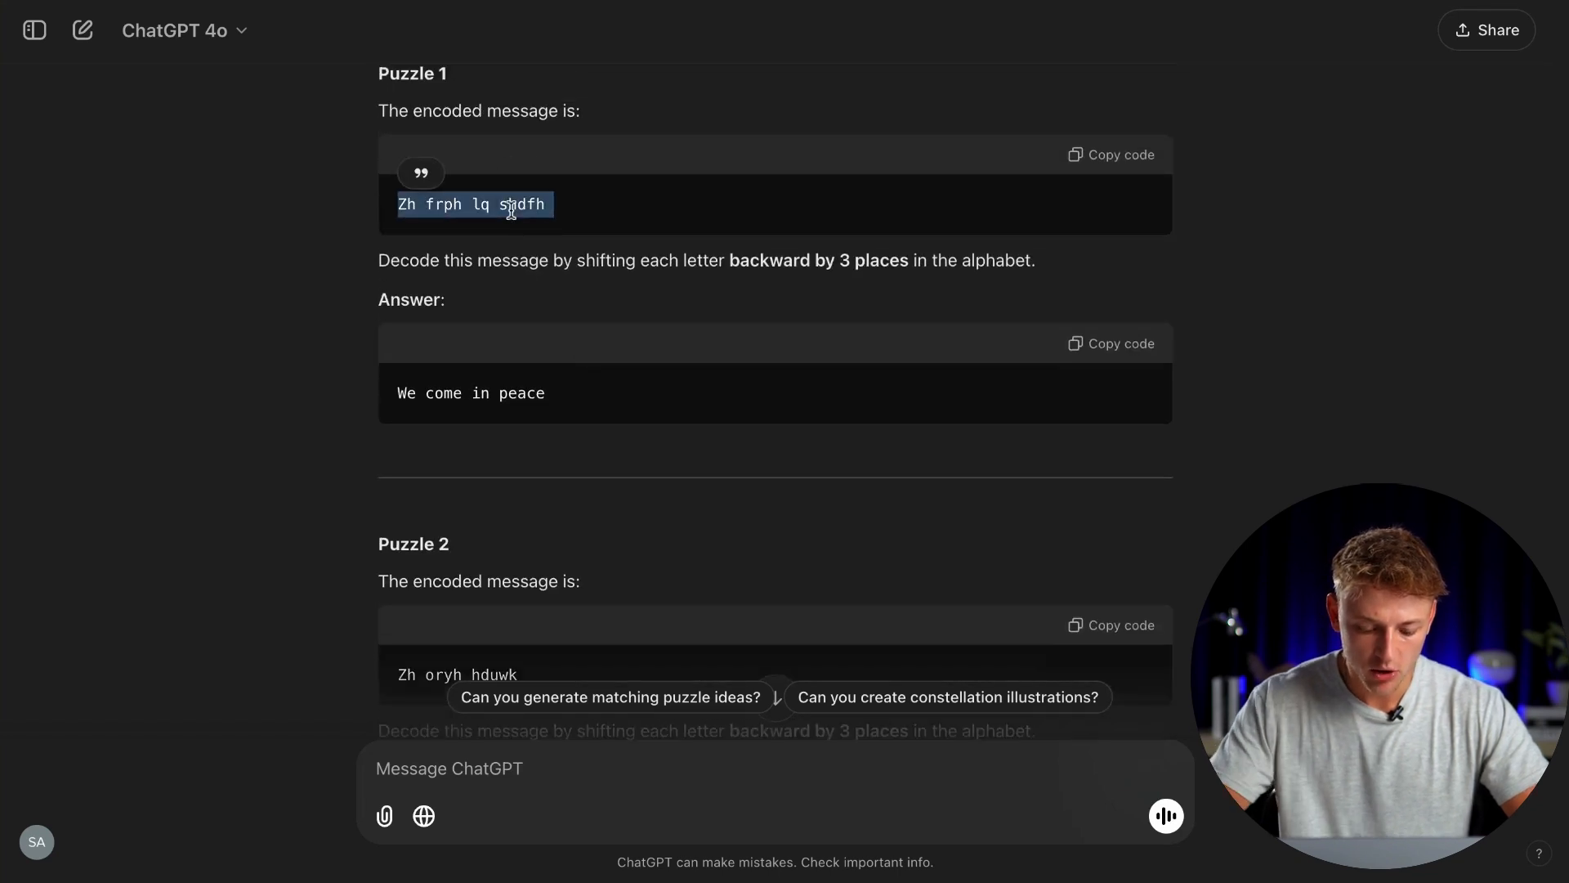
key("super+c")
Step: Switch to Canva, replace the second group's coded text with the copied "Zh frph lq shdfh", and remove the trailing blank line
key("super+Tab")
left_click(818, 445)
double_click(819, 445)
key("super+v")
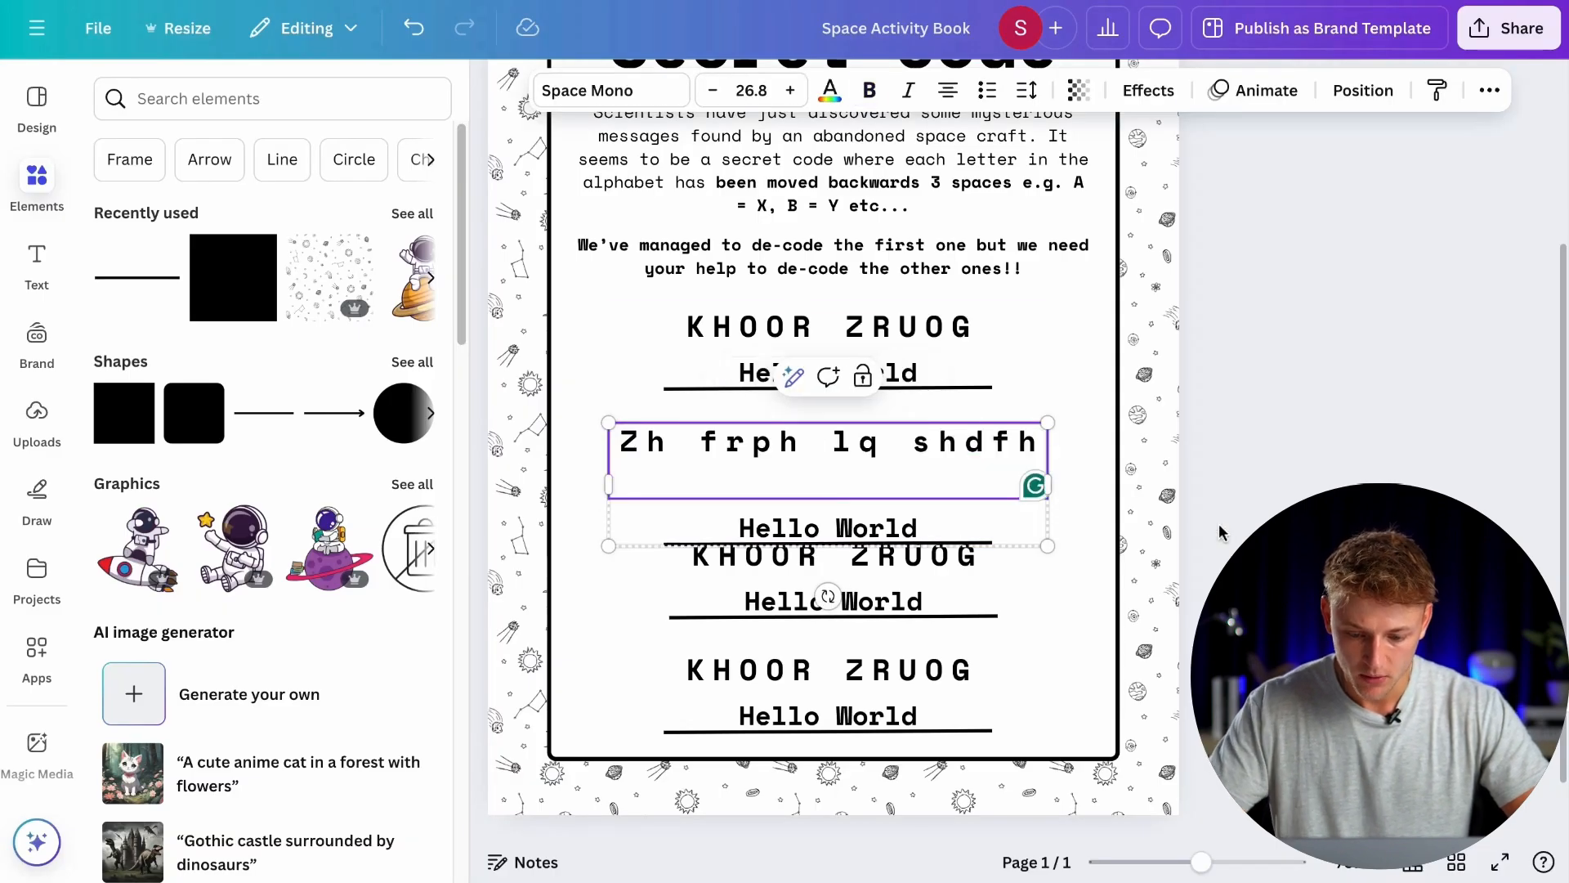
key("BackSpace")
key("Escape")
key("Escape")
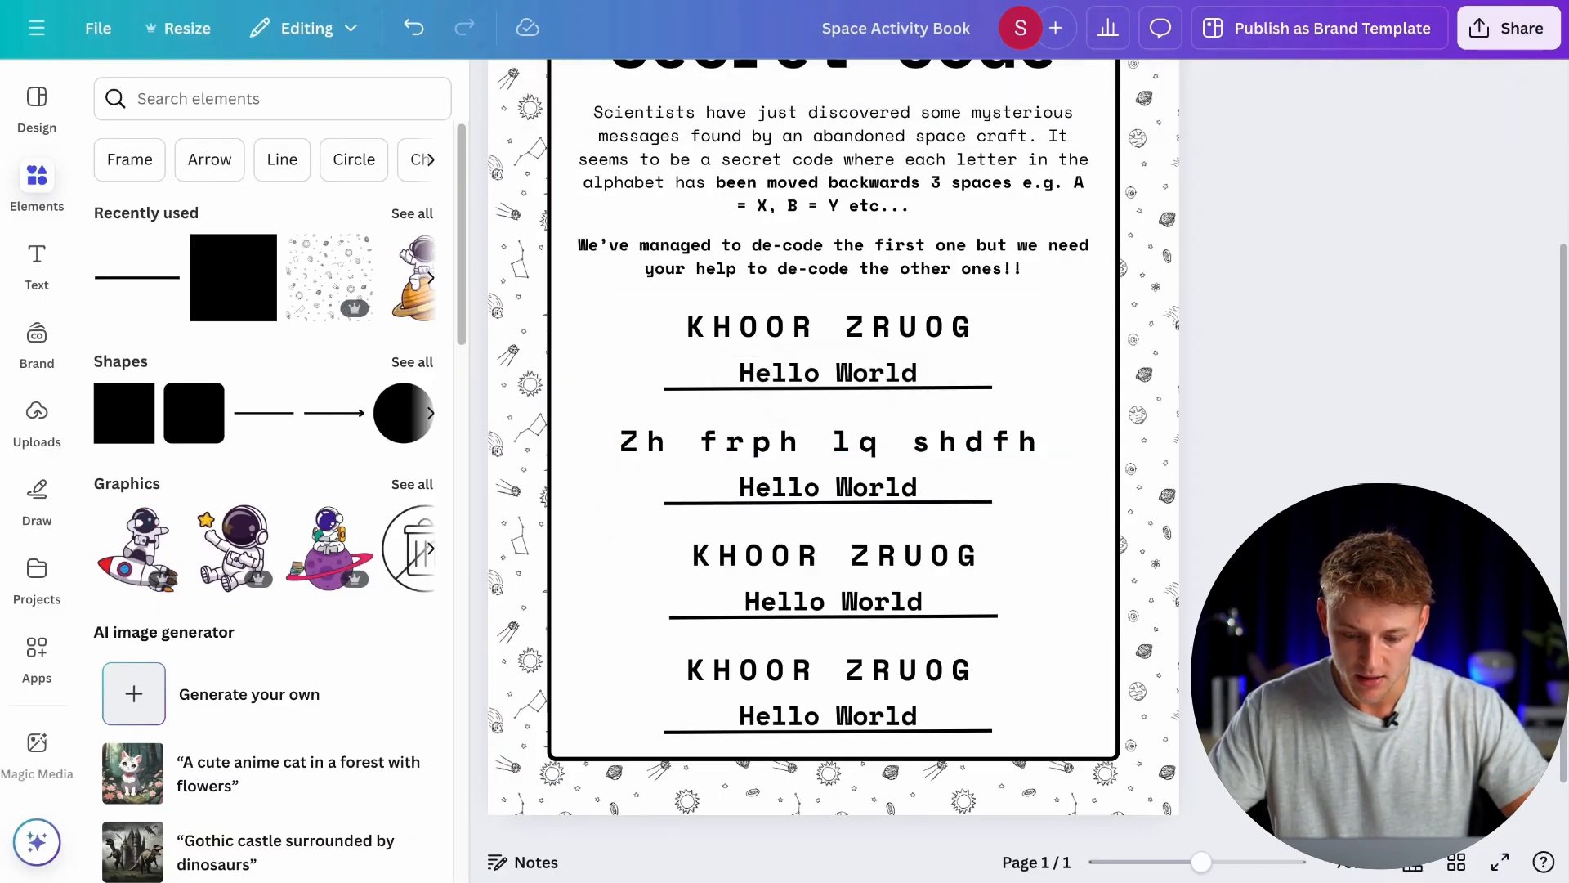
Step: Convert the second message's coded text, "Zh frph lq shdfh", to uppercase
left_click(970, 456)
left_click(810, 378)
key("Escape")
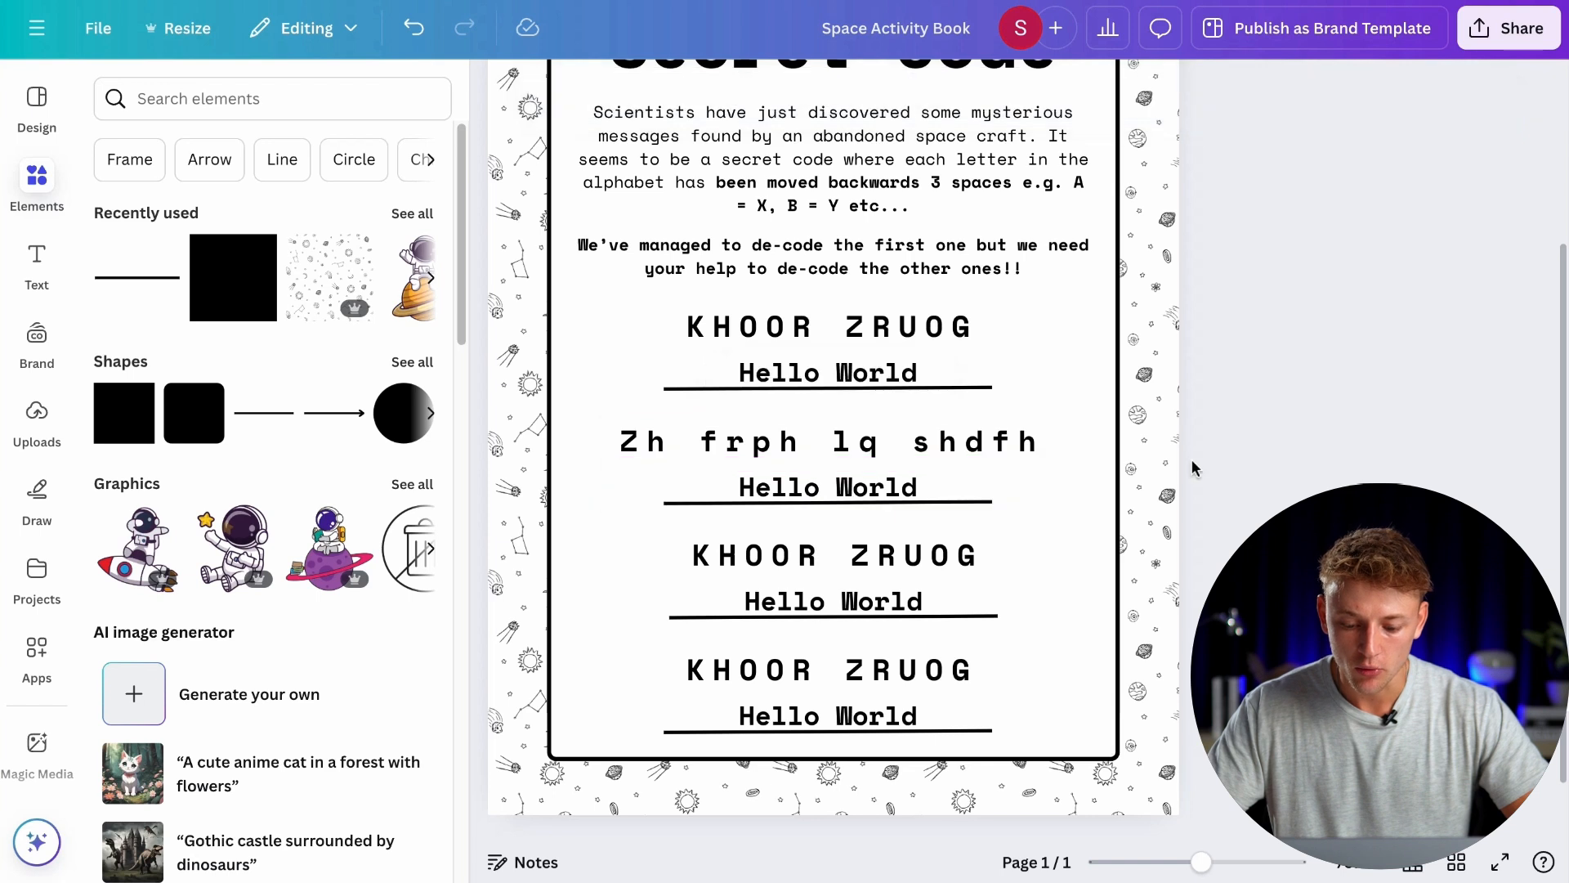
left_click(930, 462)
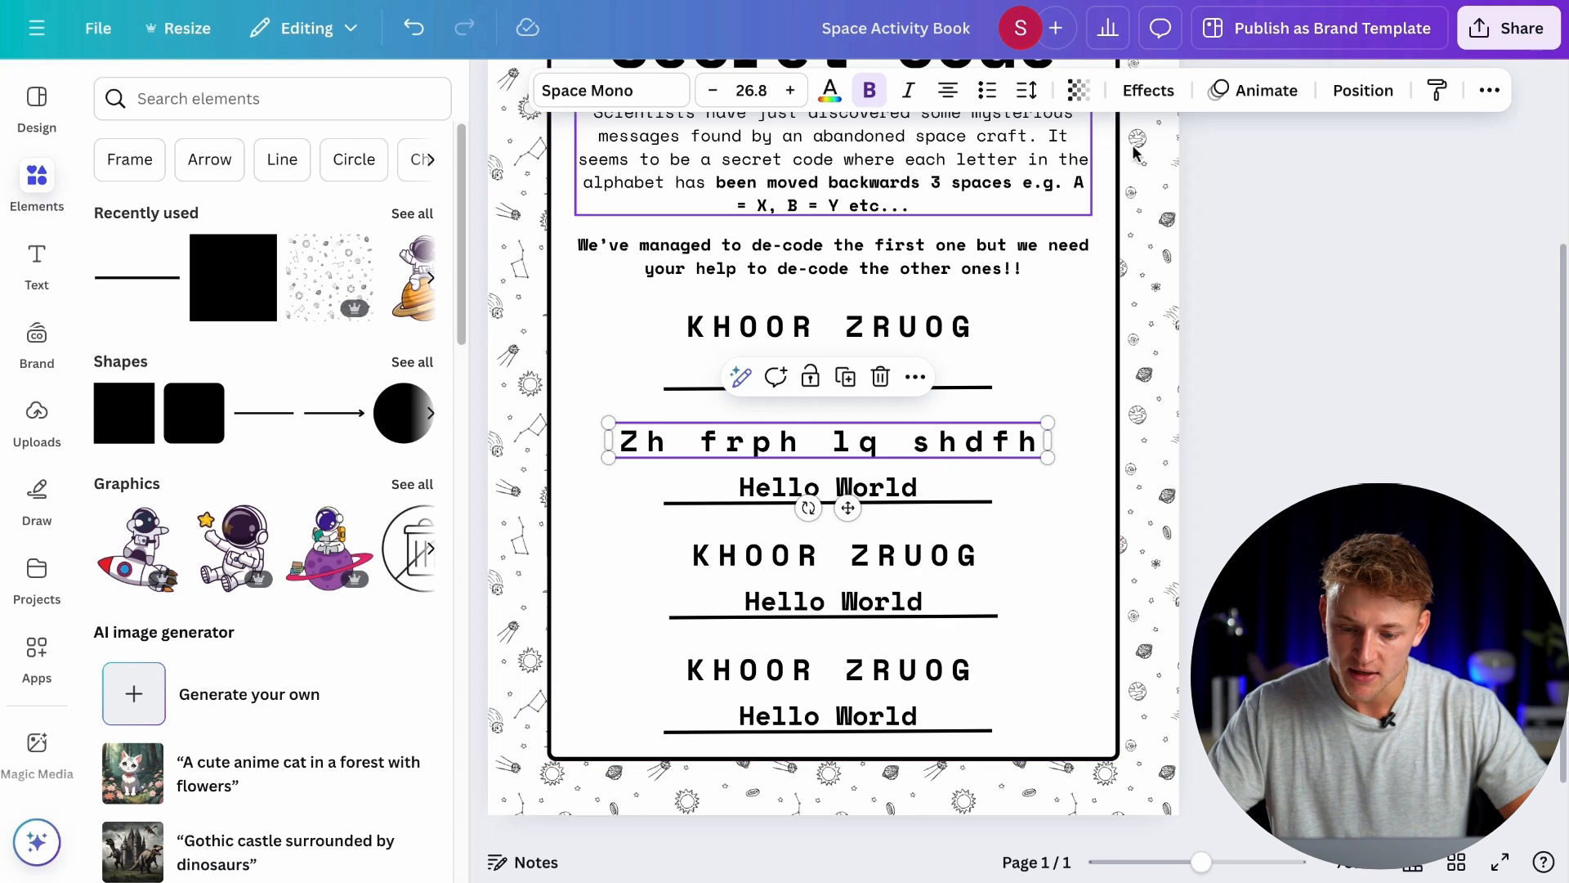
left_click(1486, 90)
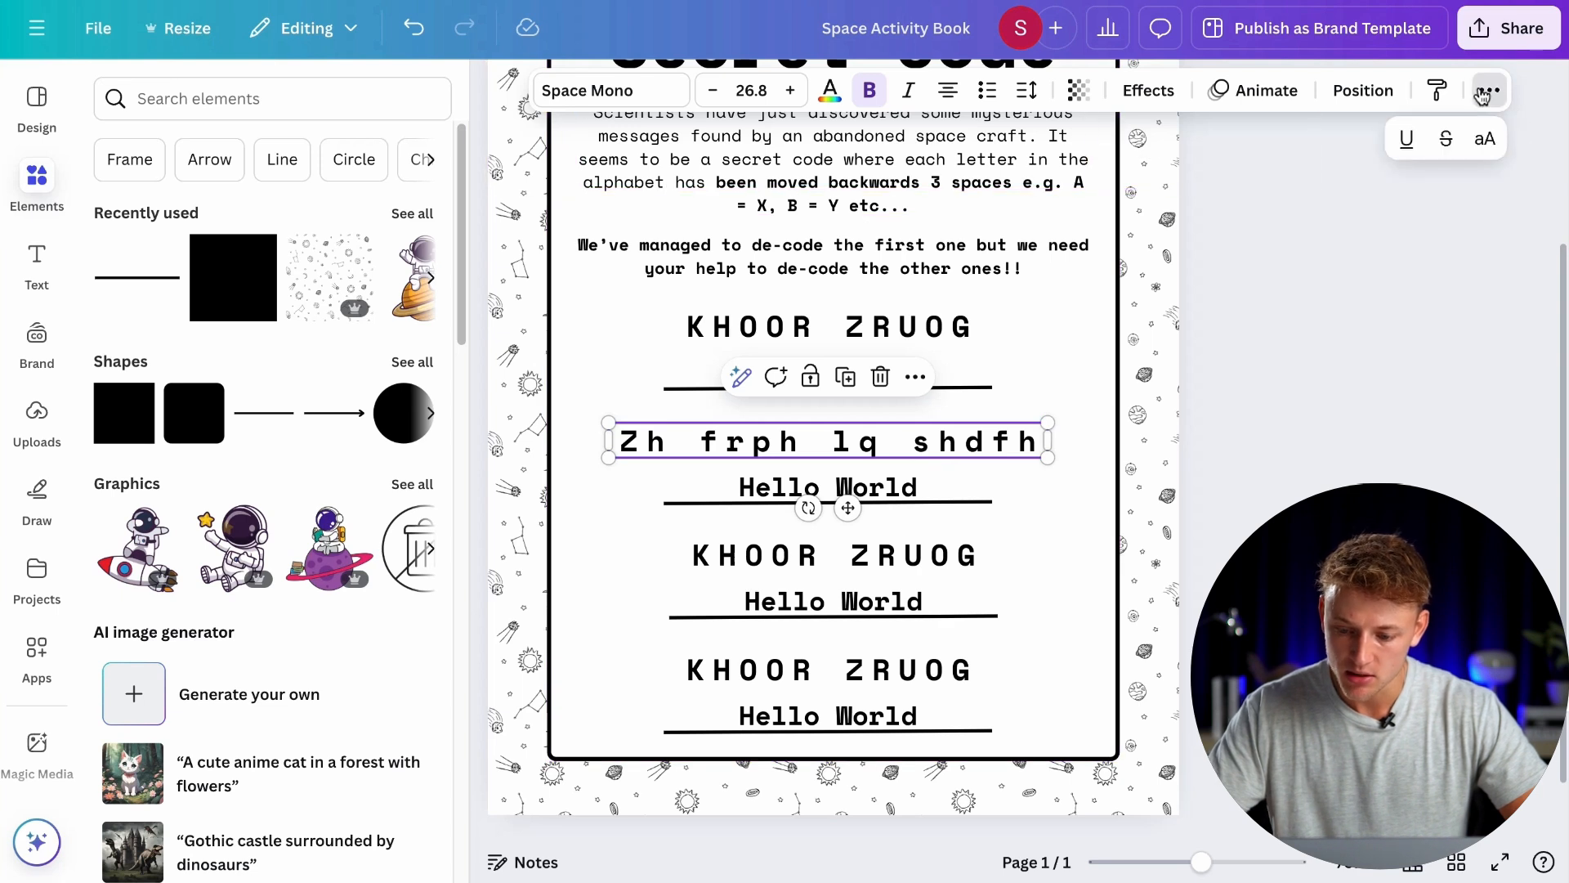
left_click(1490, 144)
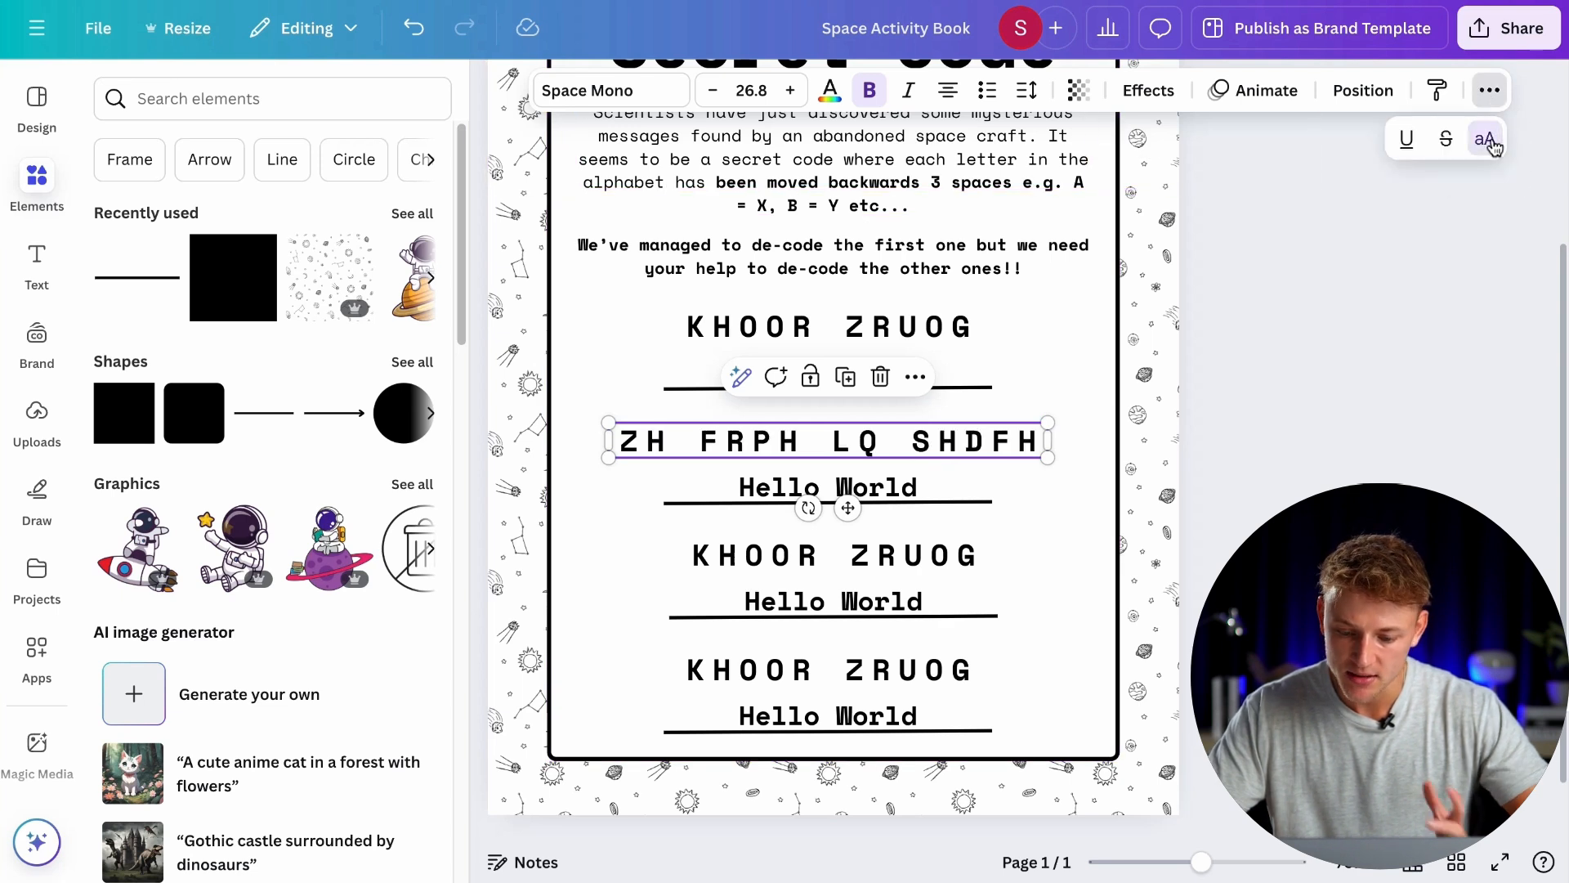
left_click(1444, 316)
Step: Delete the "Hello World" answers from the second and third messages, keeping their answer lines
left_click(835, 486)
key("Delete")
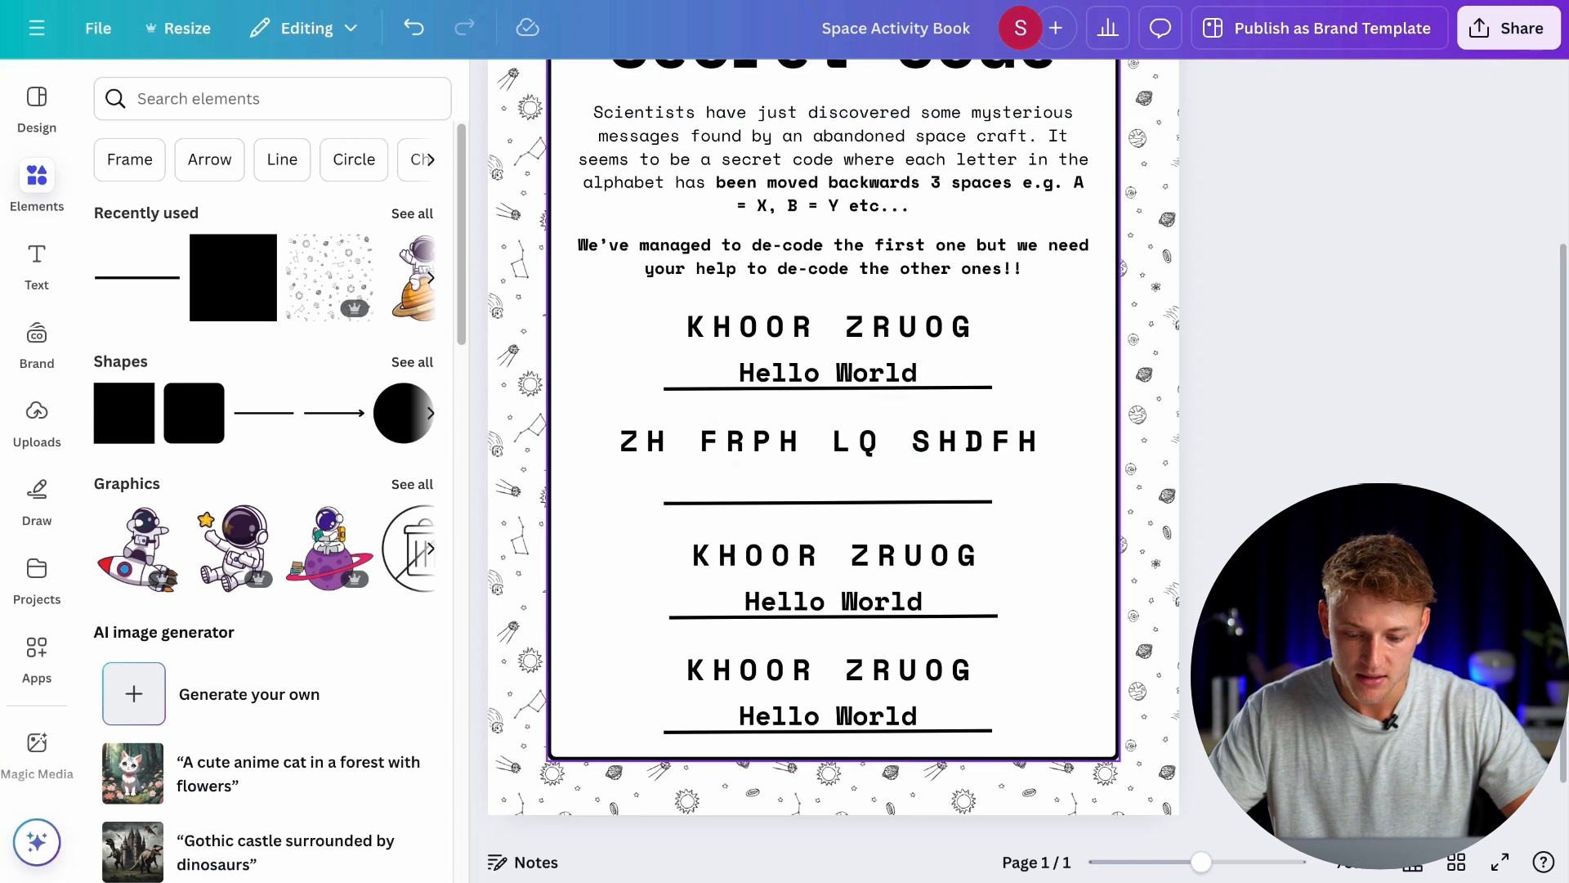
left_click(887, 608)
left_click(805, 569)
left_click(1210, 556)
left_click(879, 609)
left_click(877, 605)
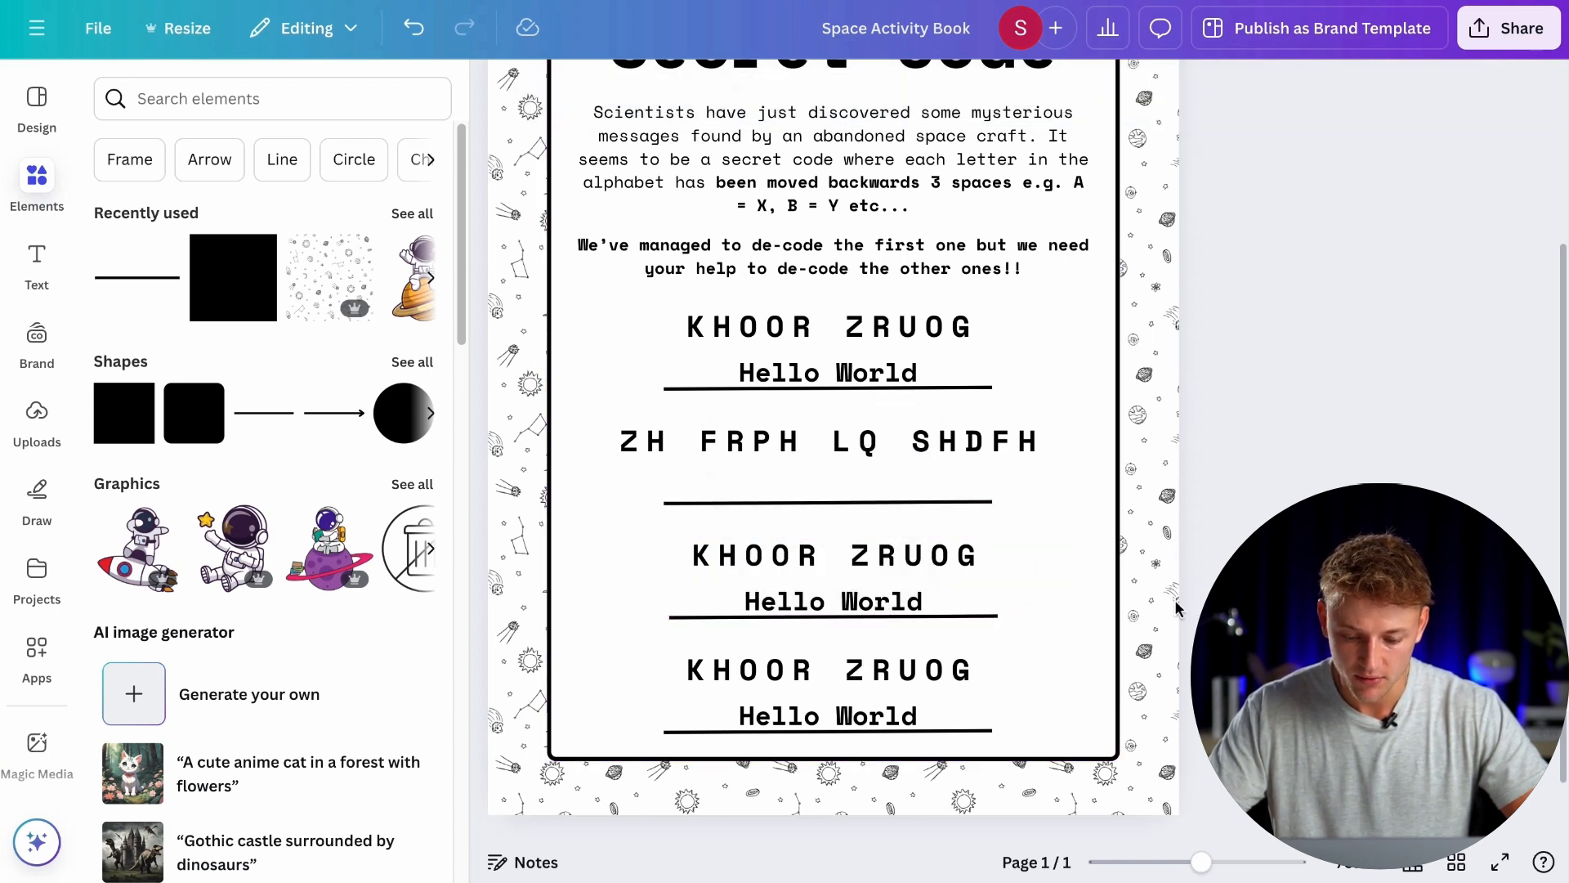
key("Delete")
Step: Ungroup the fourth message and delete its "Hello World" answer, leaving a blank answer line
left_click(877, 700)
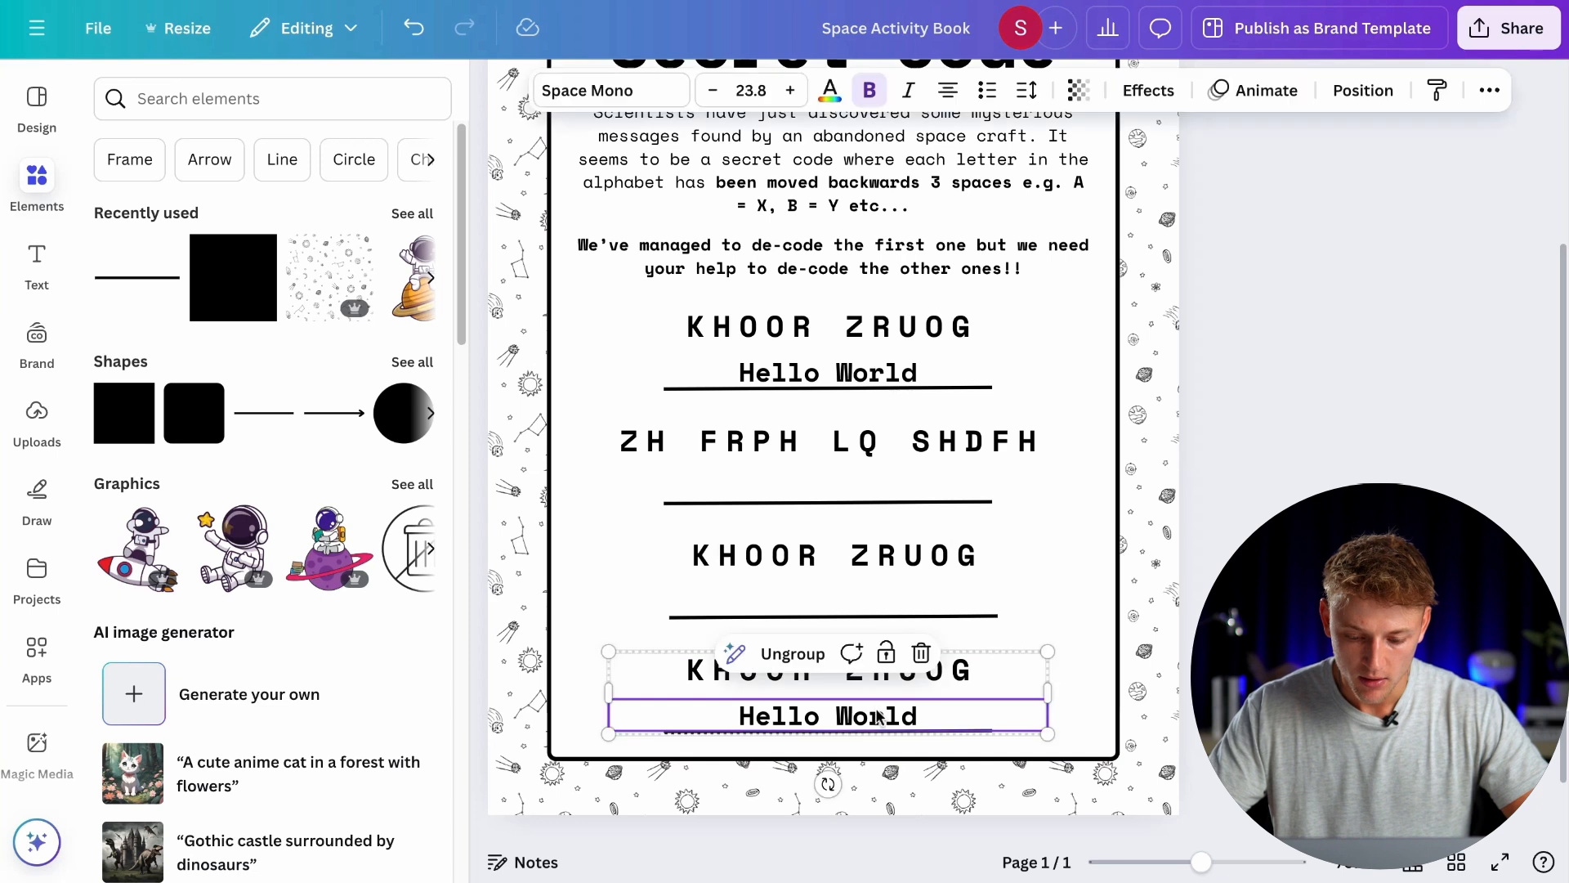
left_click(792, 652)
left_click(916, 709)
left_click(916, 709)
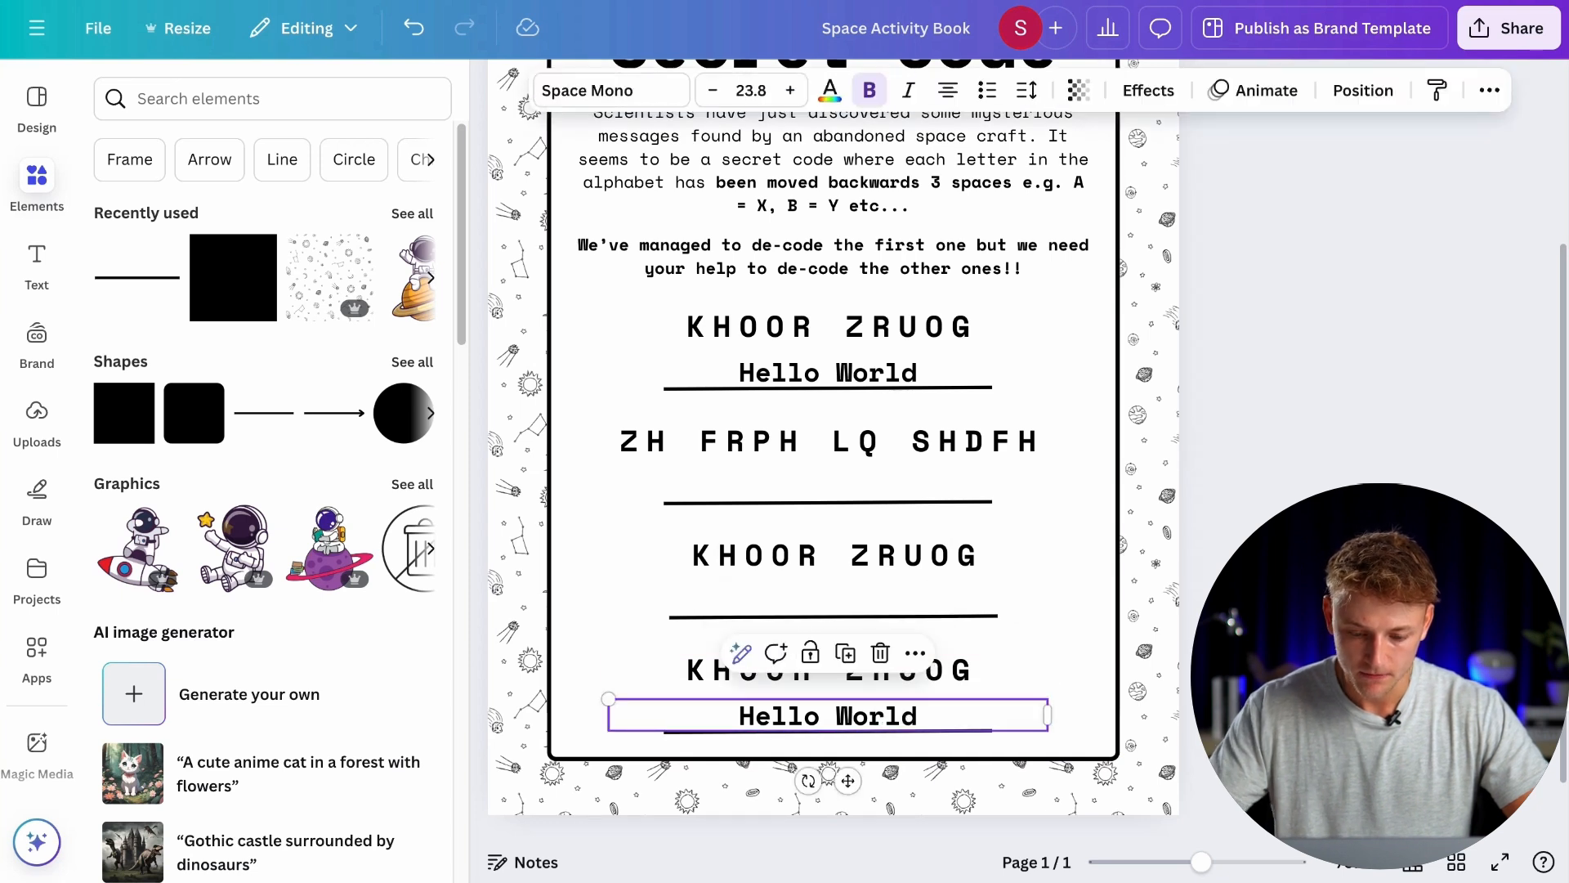
key("Delete")
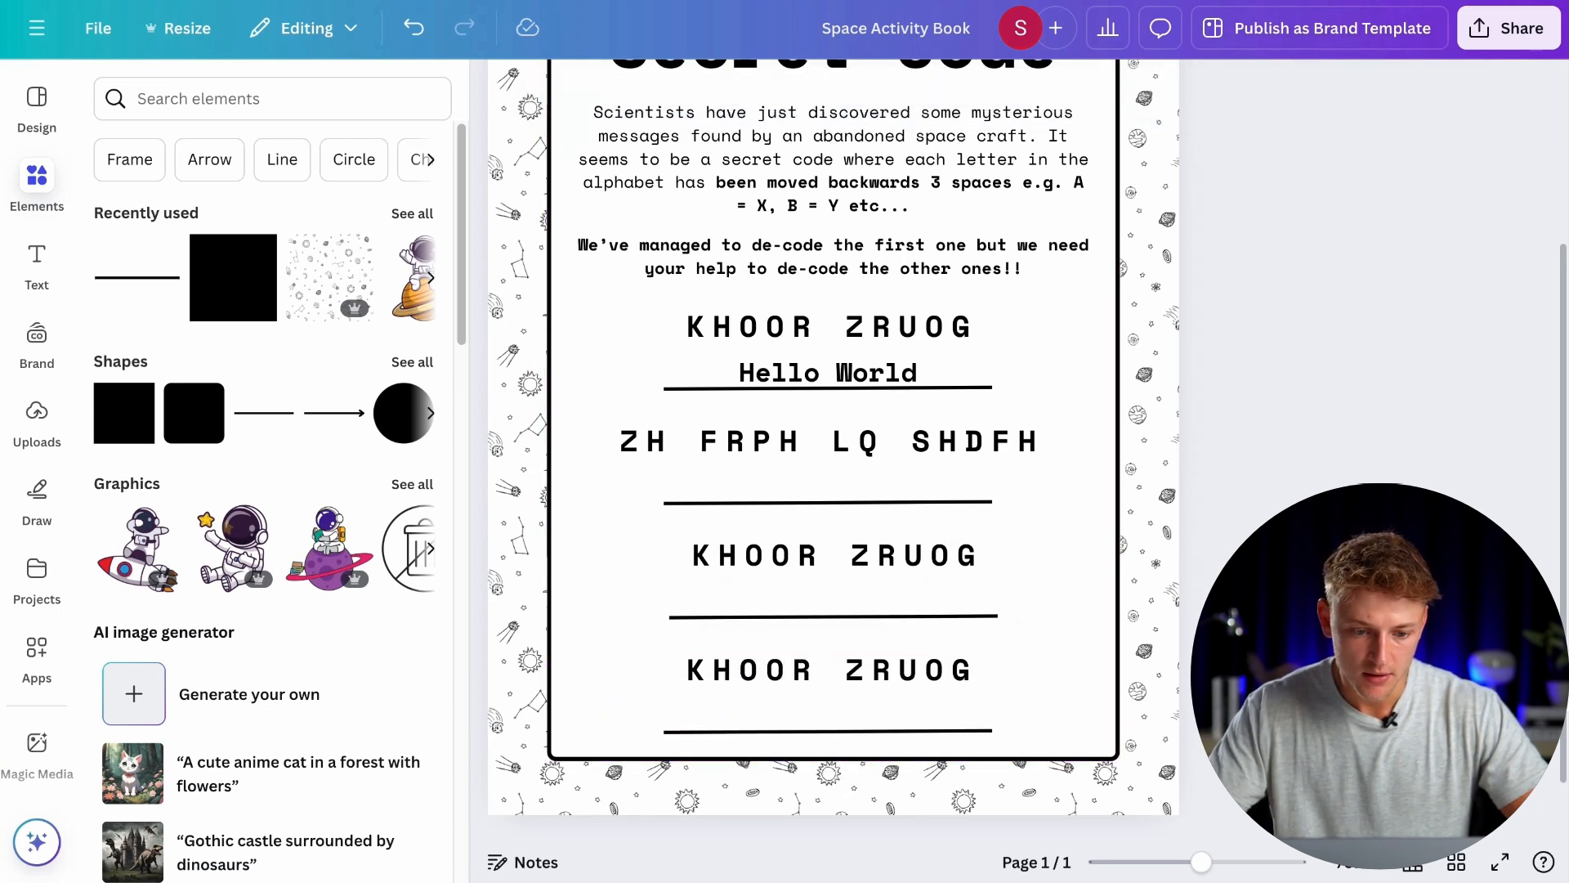
Step: Switch to the ChatGPT conversation and copy Puzzle 2's encoded message, "Zh oryh hduwk"
key("ctrl+Tab")
scroll(837, 394, "down", 2)
left_click(484, 575)
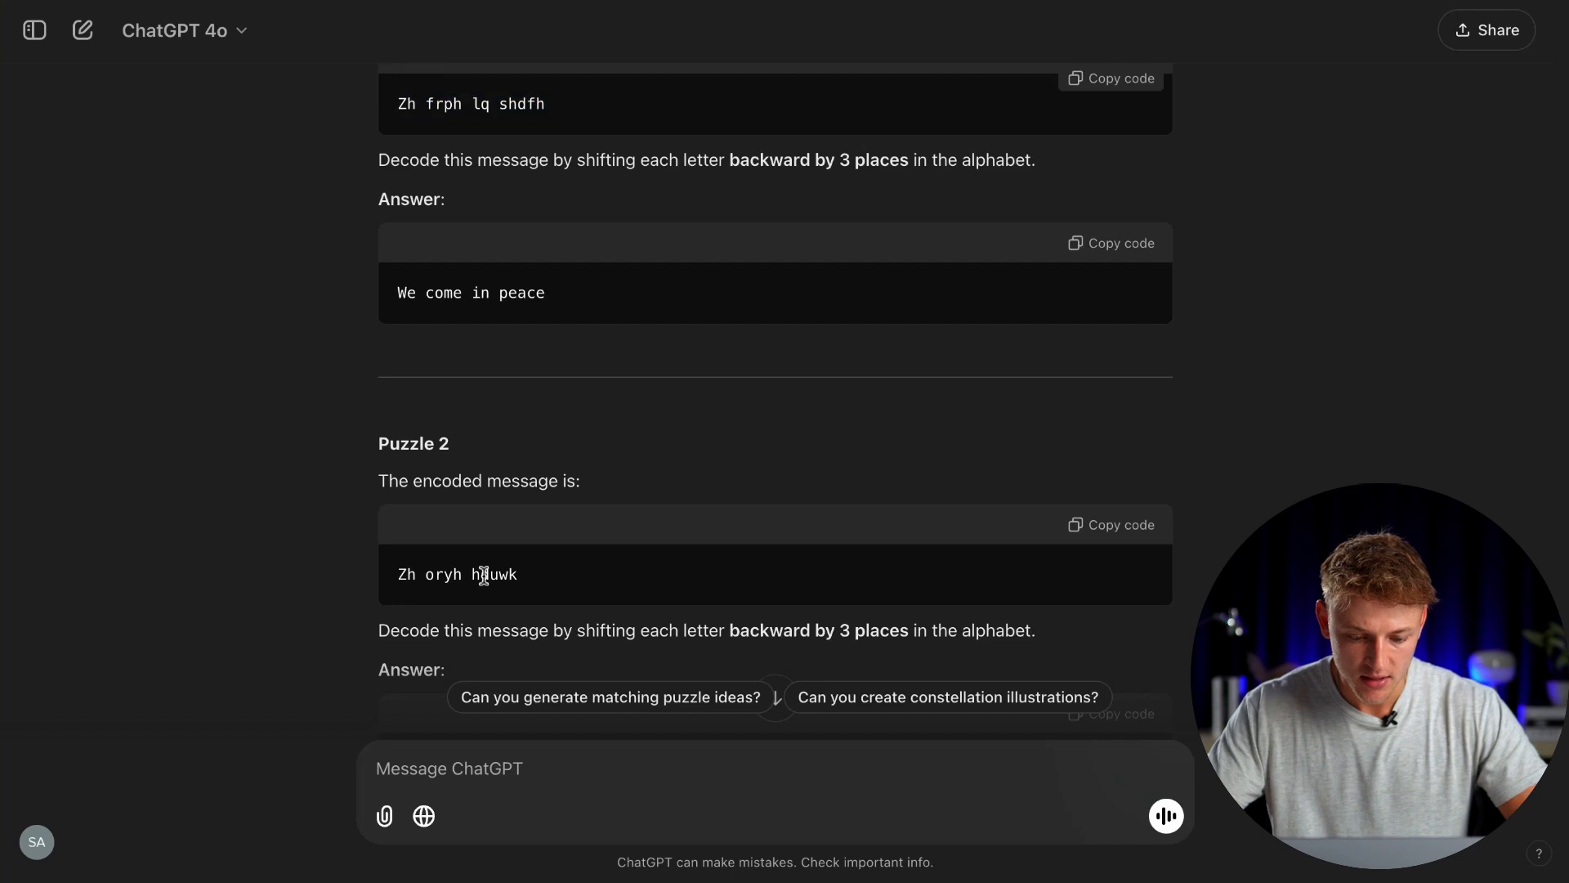
triple_click(484, 575)
Step: Switch to Canva, replace the third coded message with "Zh oryh hduwk" without a trailing blank line, and make it uppercase
key("ctrl+Tab")
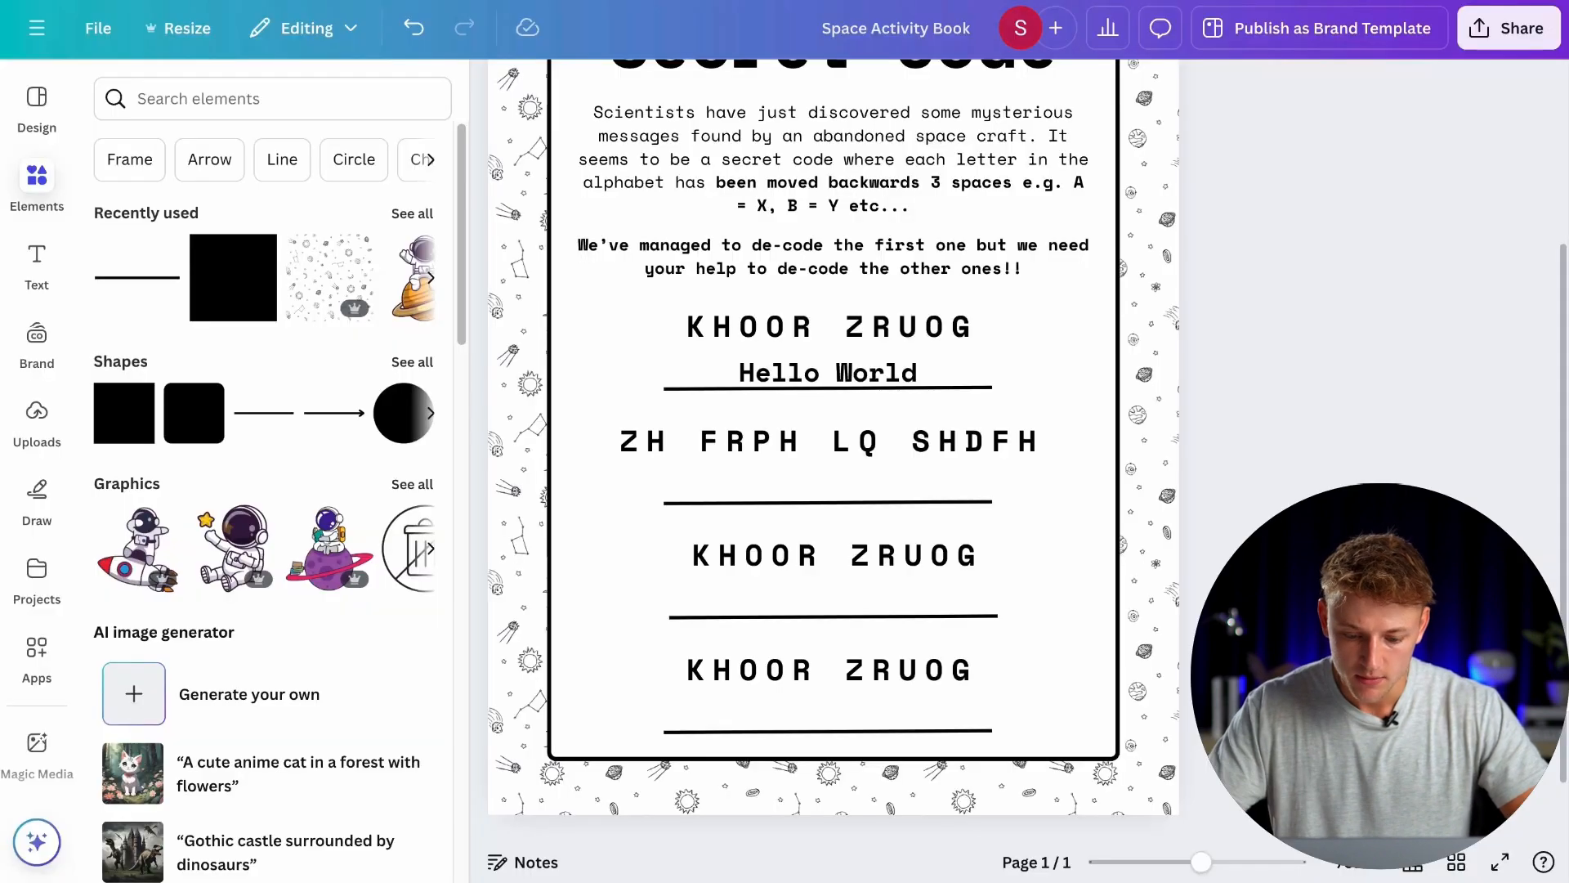
left_click(827, 545)
double_click(827, 544)
key("ctrl+v")
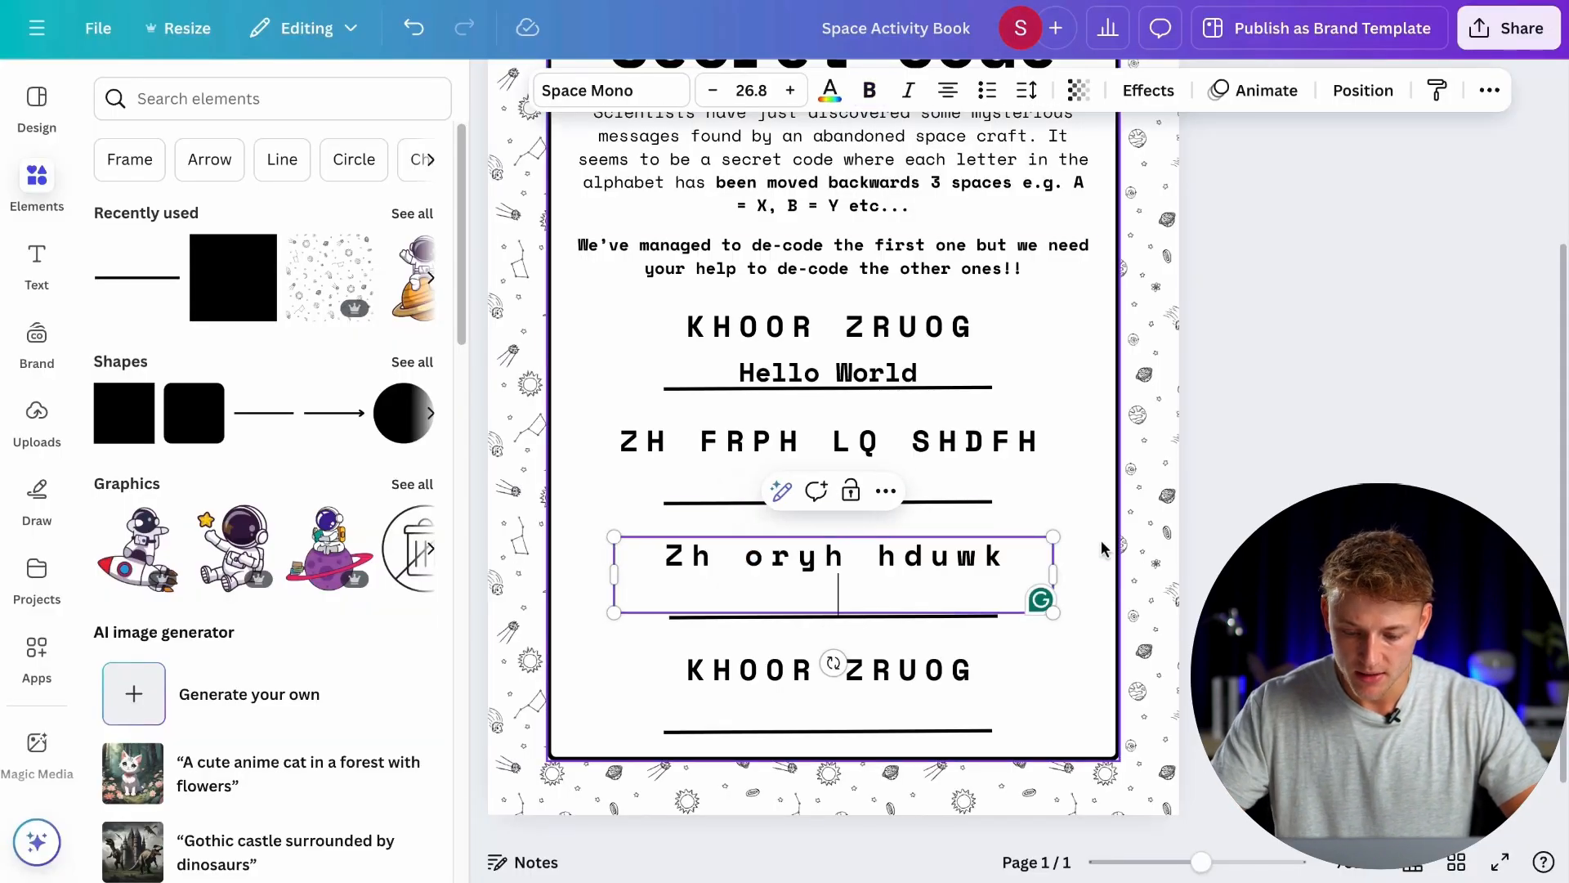
key("BackSpace")
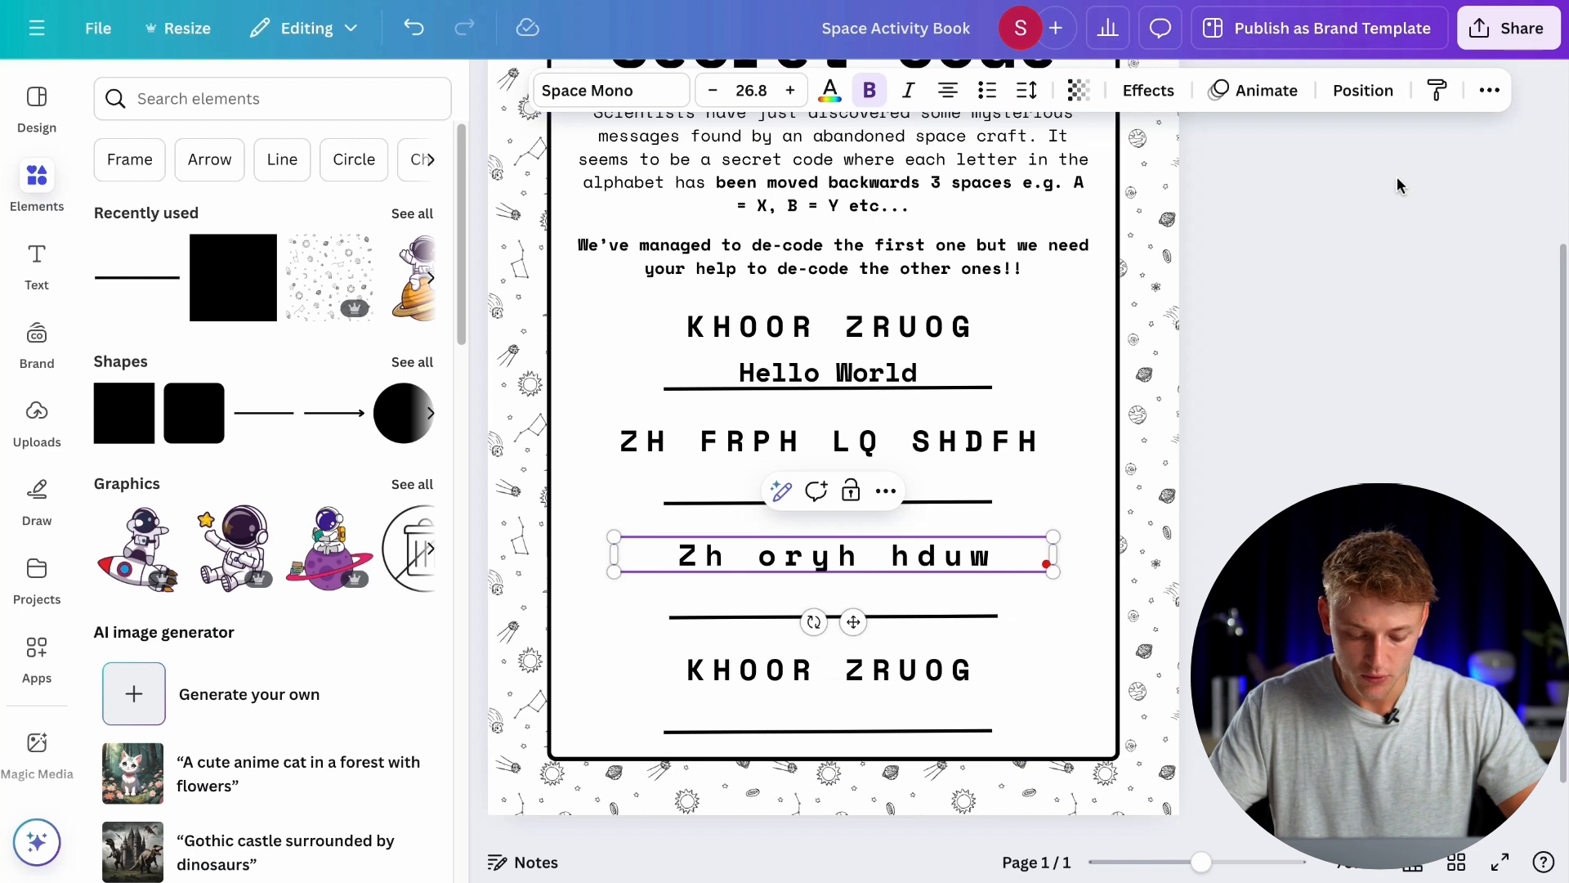
key("ctrl+z")
left_click(1482, 97)
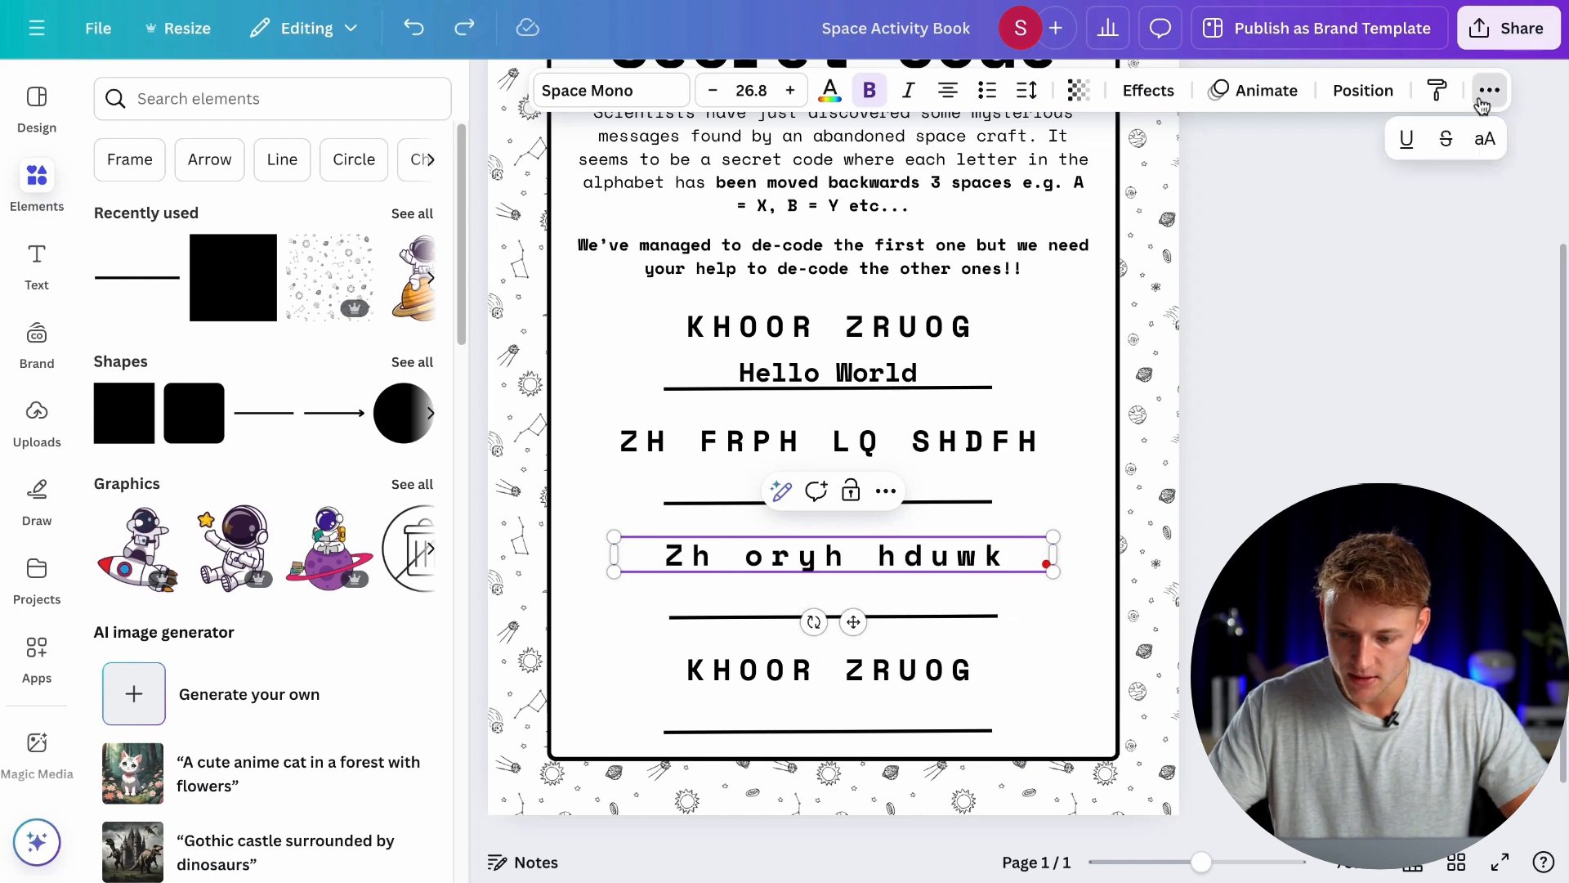
left_click(1483, 140)
Step: Switch to the ChatGPT conversation and copy Puzzle 3's encoded message, "Fdp zh eh iulhqgv"
key("super+Tab")
scroll(693, 501, "down", 10)
triple_click(505, 485)
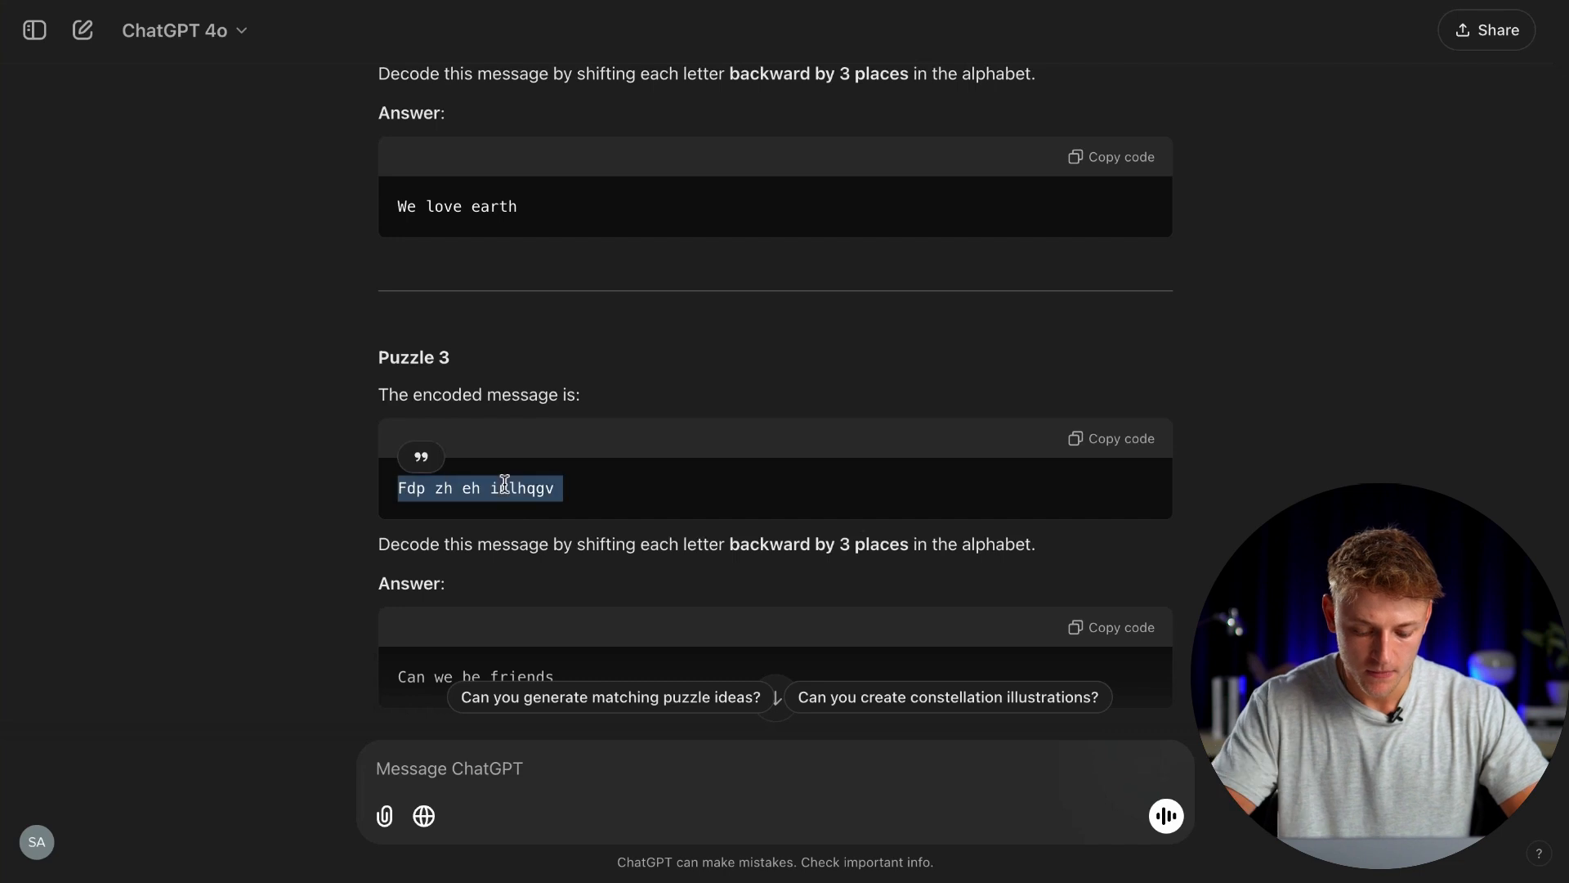
Step: Switch to Canva, replace the fourth coded message with "Fdp zh eh iulhqgv", and make it uppercase
key("super+Tab")
left_click(805, 668)
triple_click(787, 670)
type("Fdp zh eh iulhqgv")
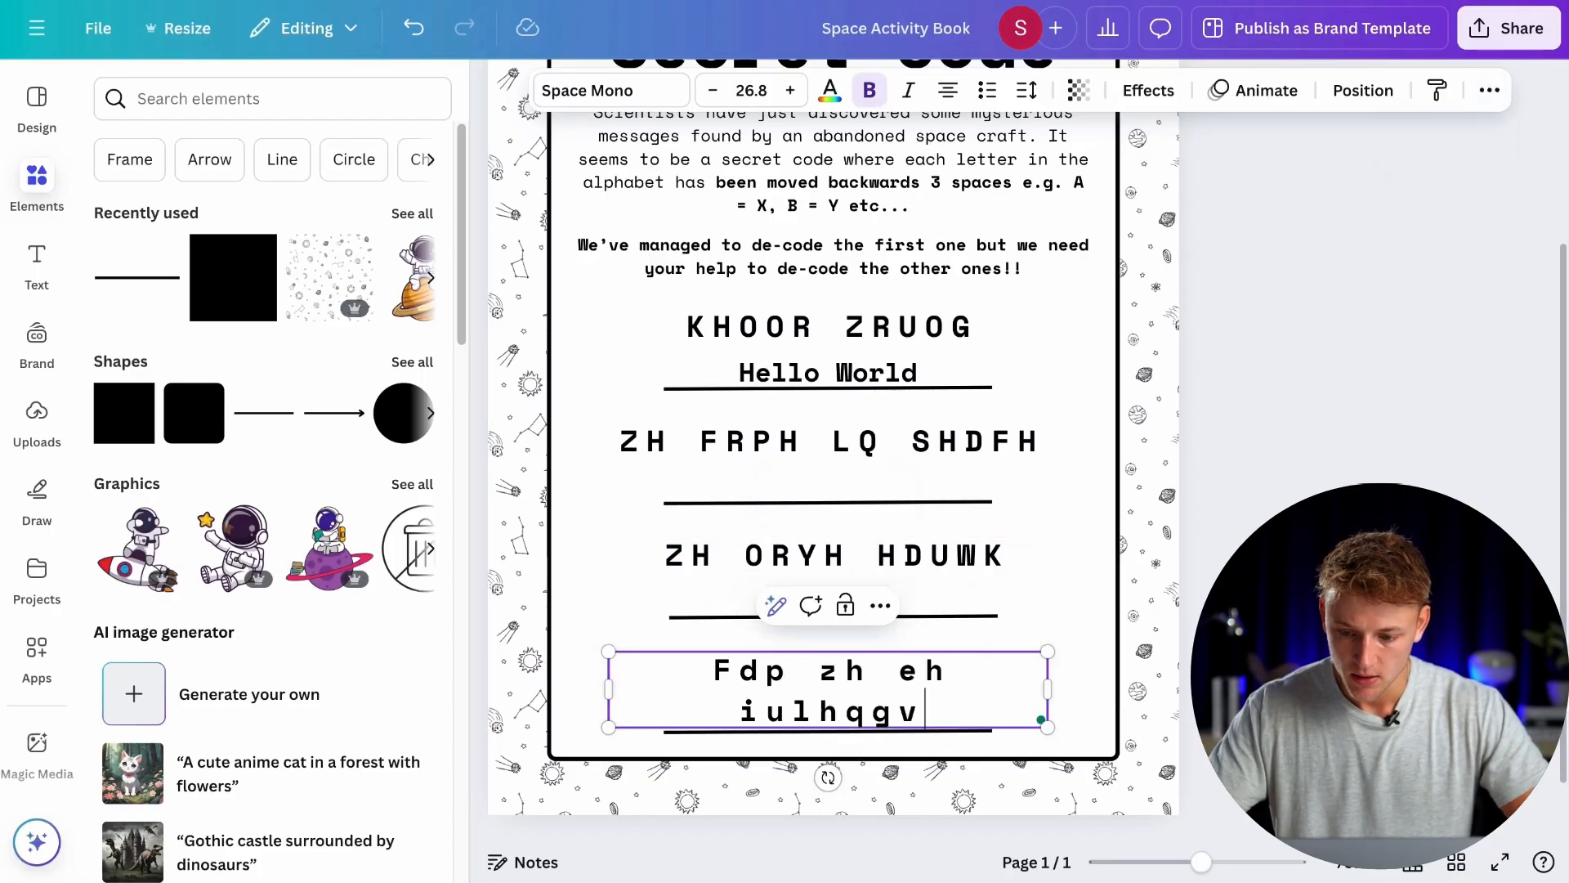
left_click(1491, 86)
left_click(1484, 139)
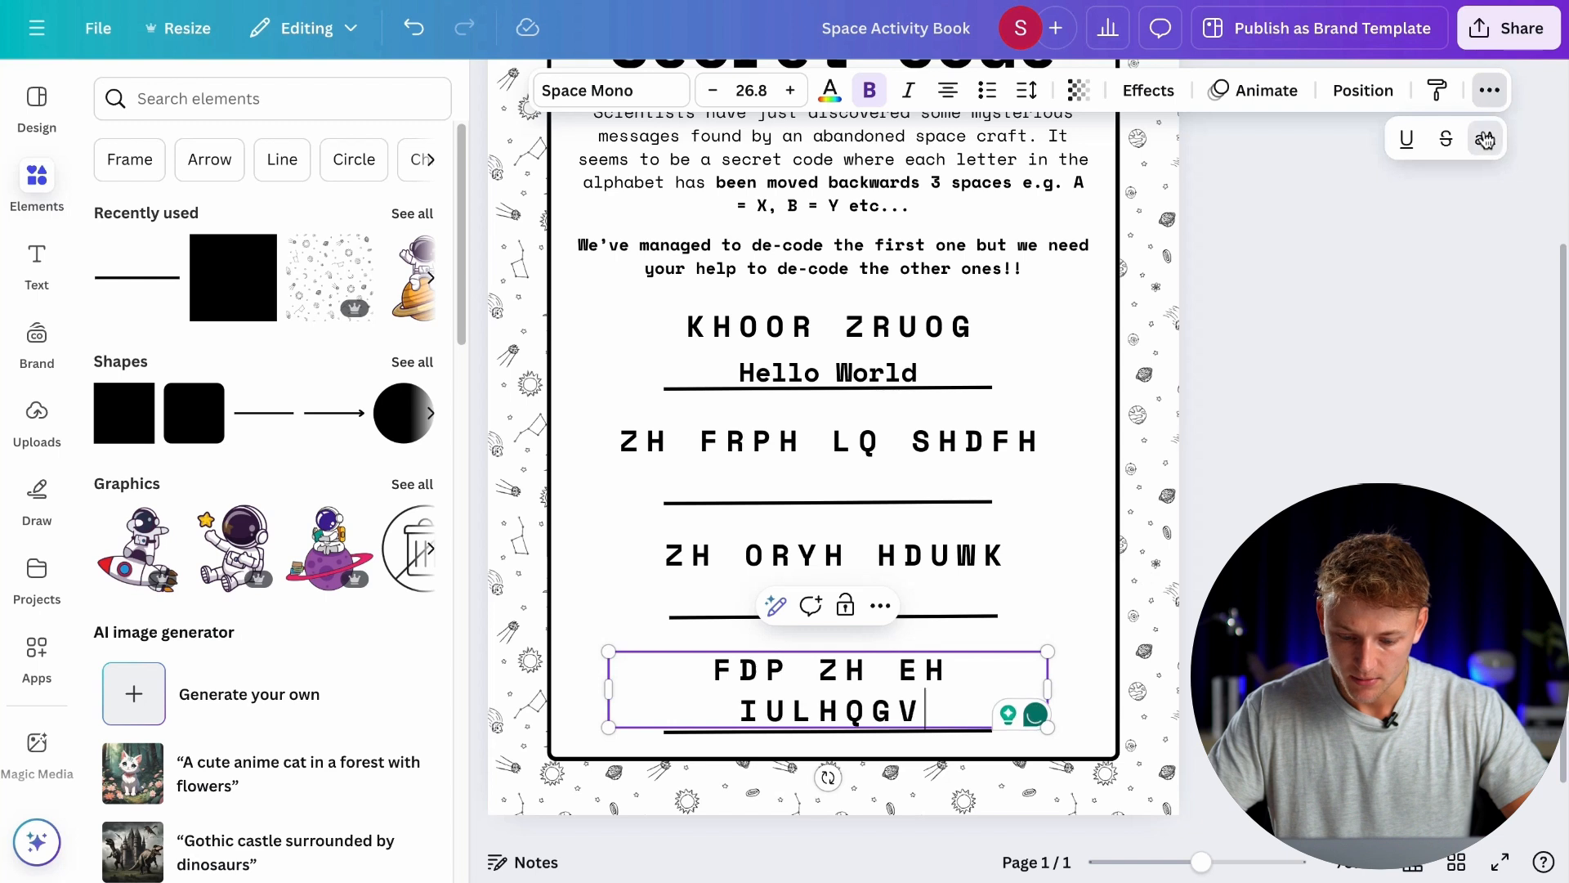
key("Escape")
key("Escape")
Step: Widen the fourth coded message's text box to about 5.94 in so it fits on one line, and centre it horizontally on the page
left_click(932, 702)
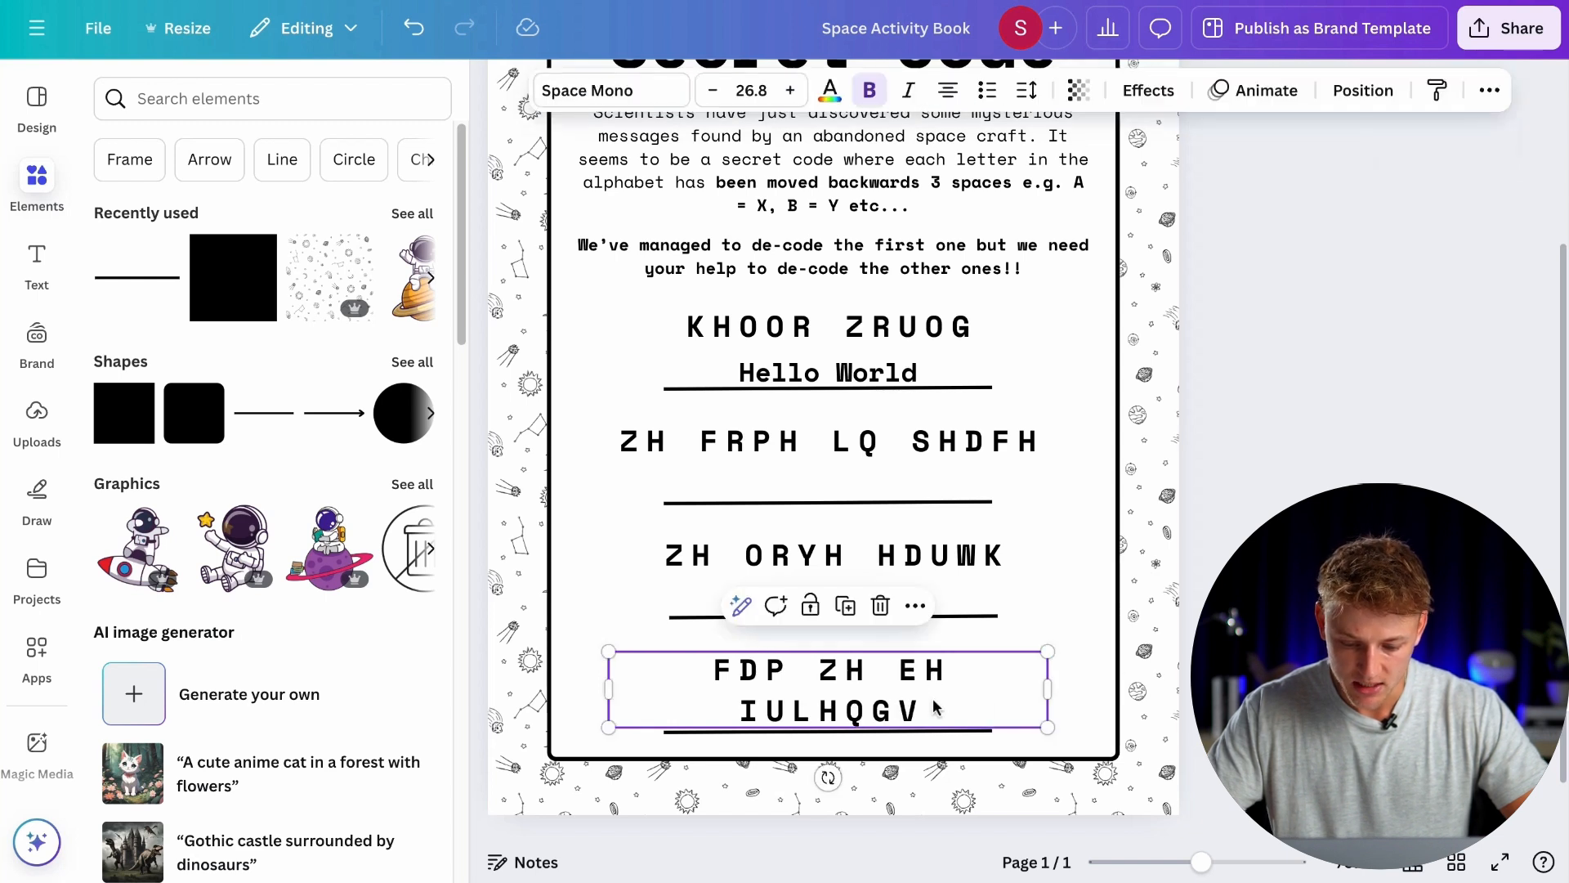
left_click_drag(1052, 696, 1089, 697)
left_click(1206, 695)
left_click(1038, 671)
left_click(1363, 90)
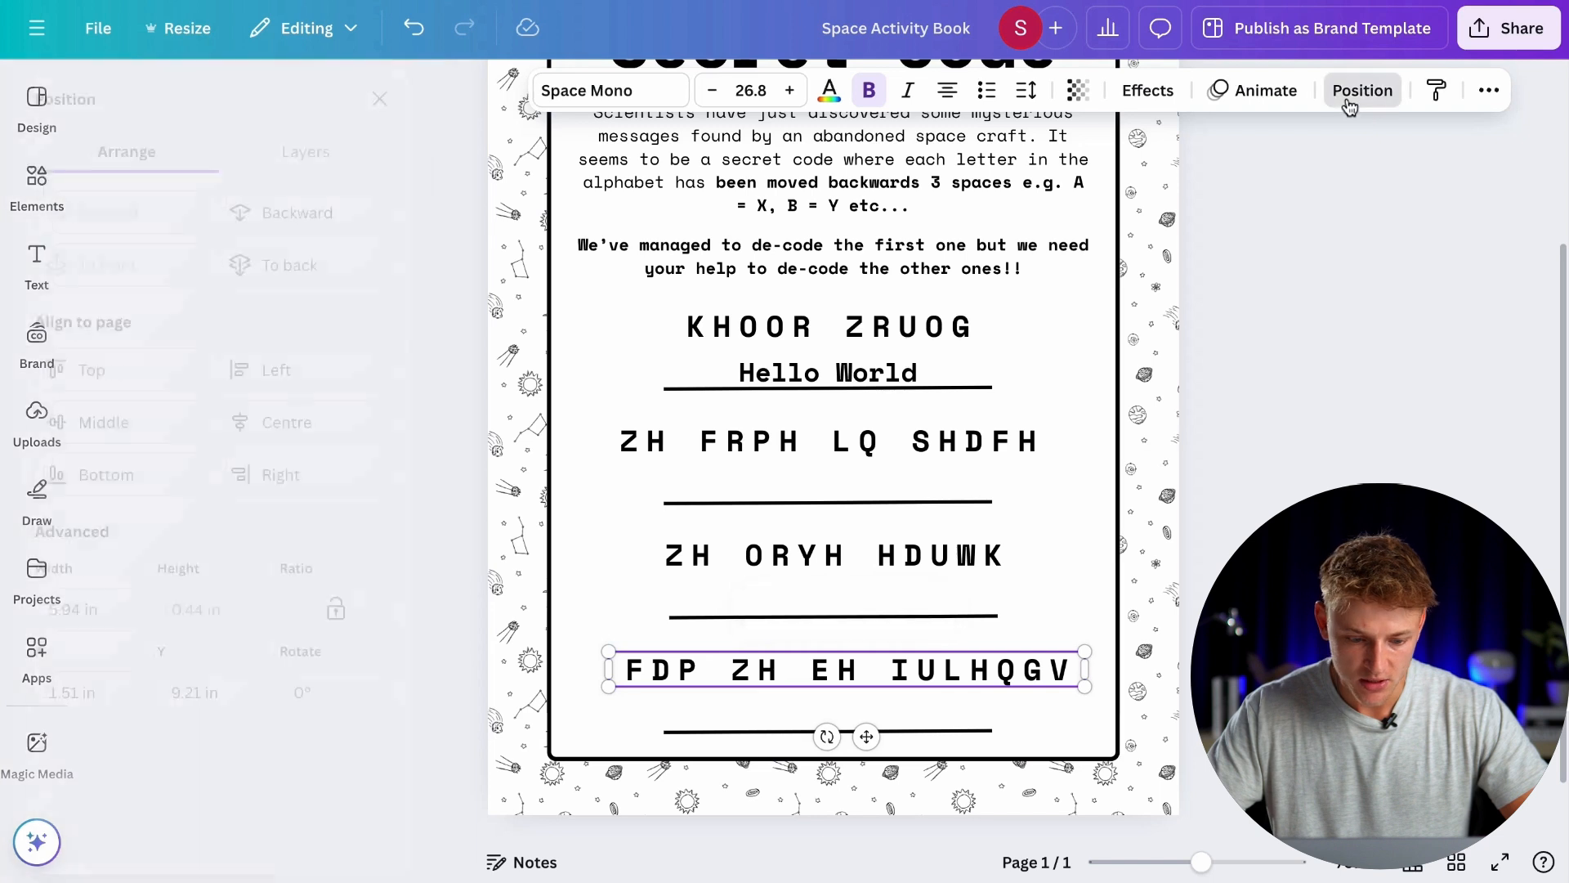
left_click(322, 427)
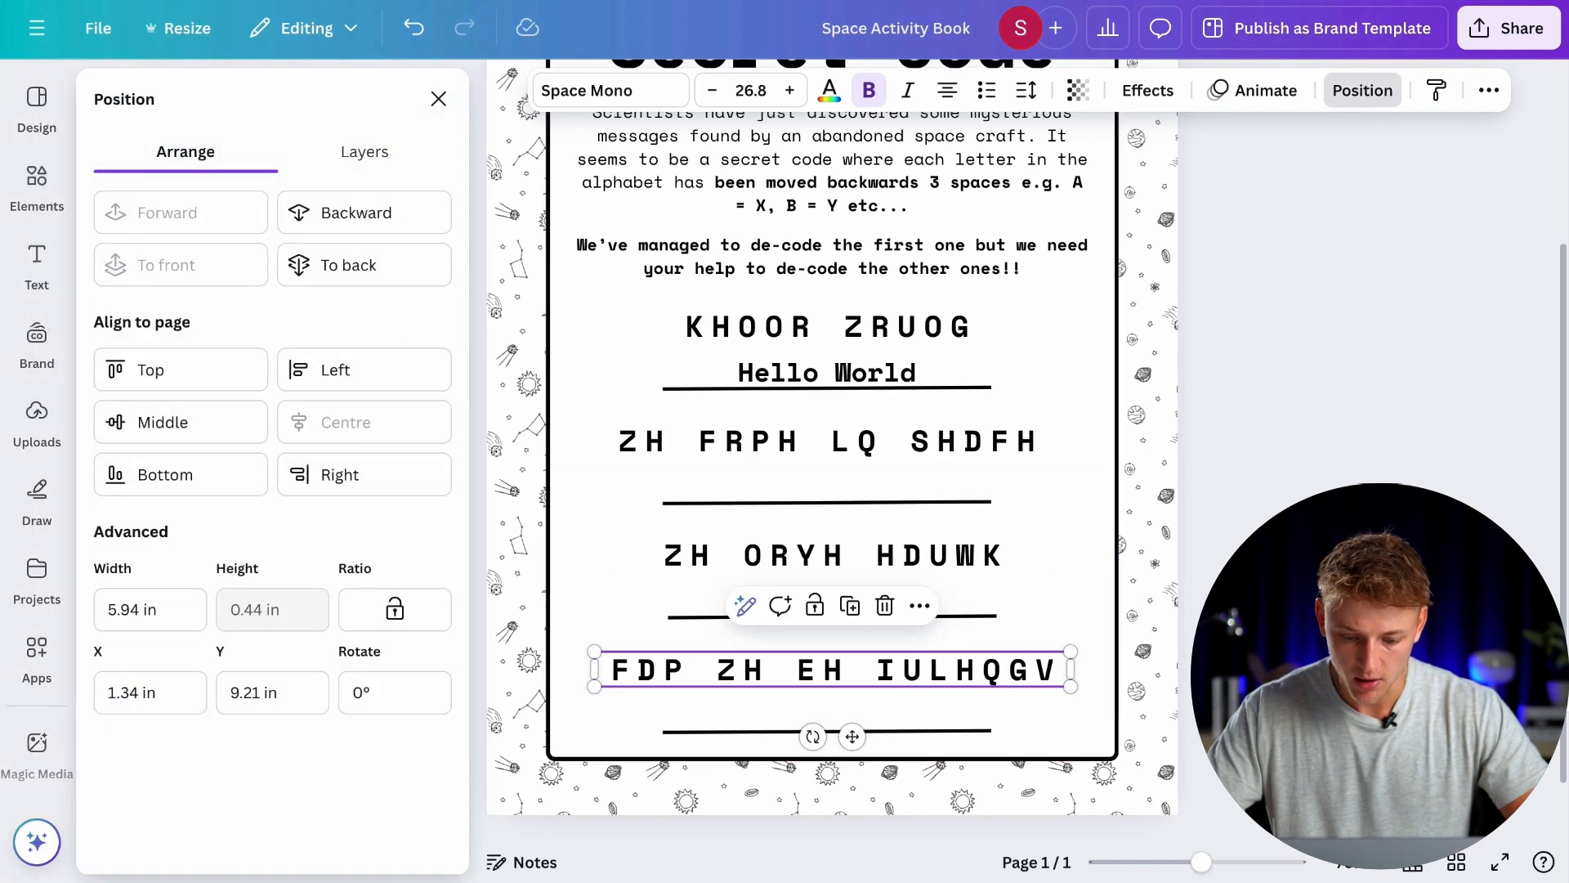
left_click(1208, 637)
Step: Move the "Secret Code" title and both introductory paragraphs up within the panel, and select the first message group
scroll(1208, 637, "up", 1)
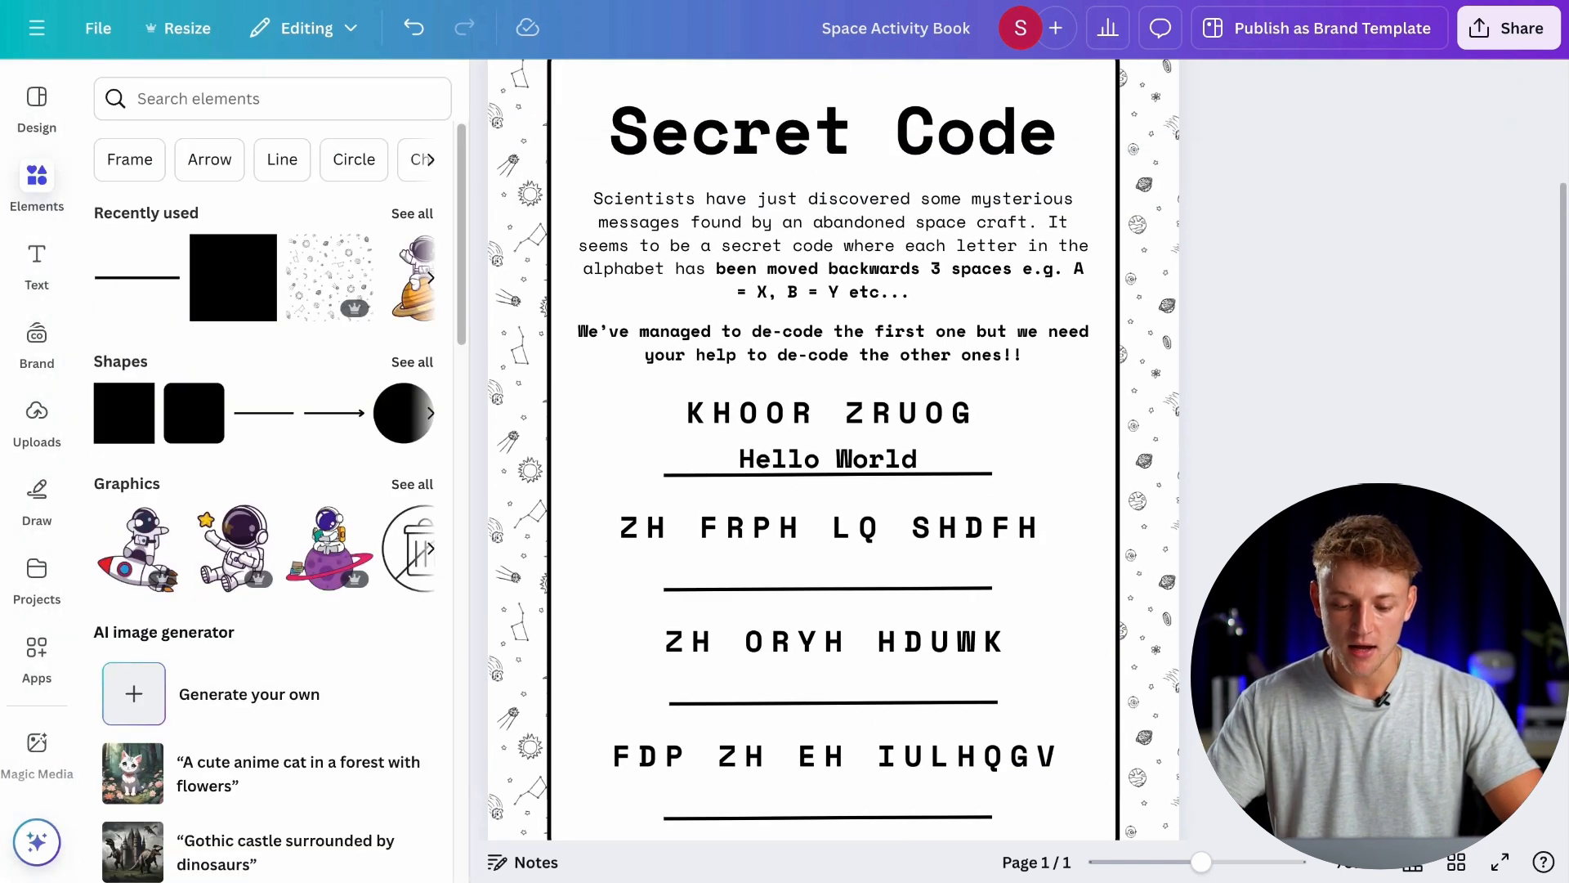
scroll(1141, 420, "down", 3)
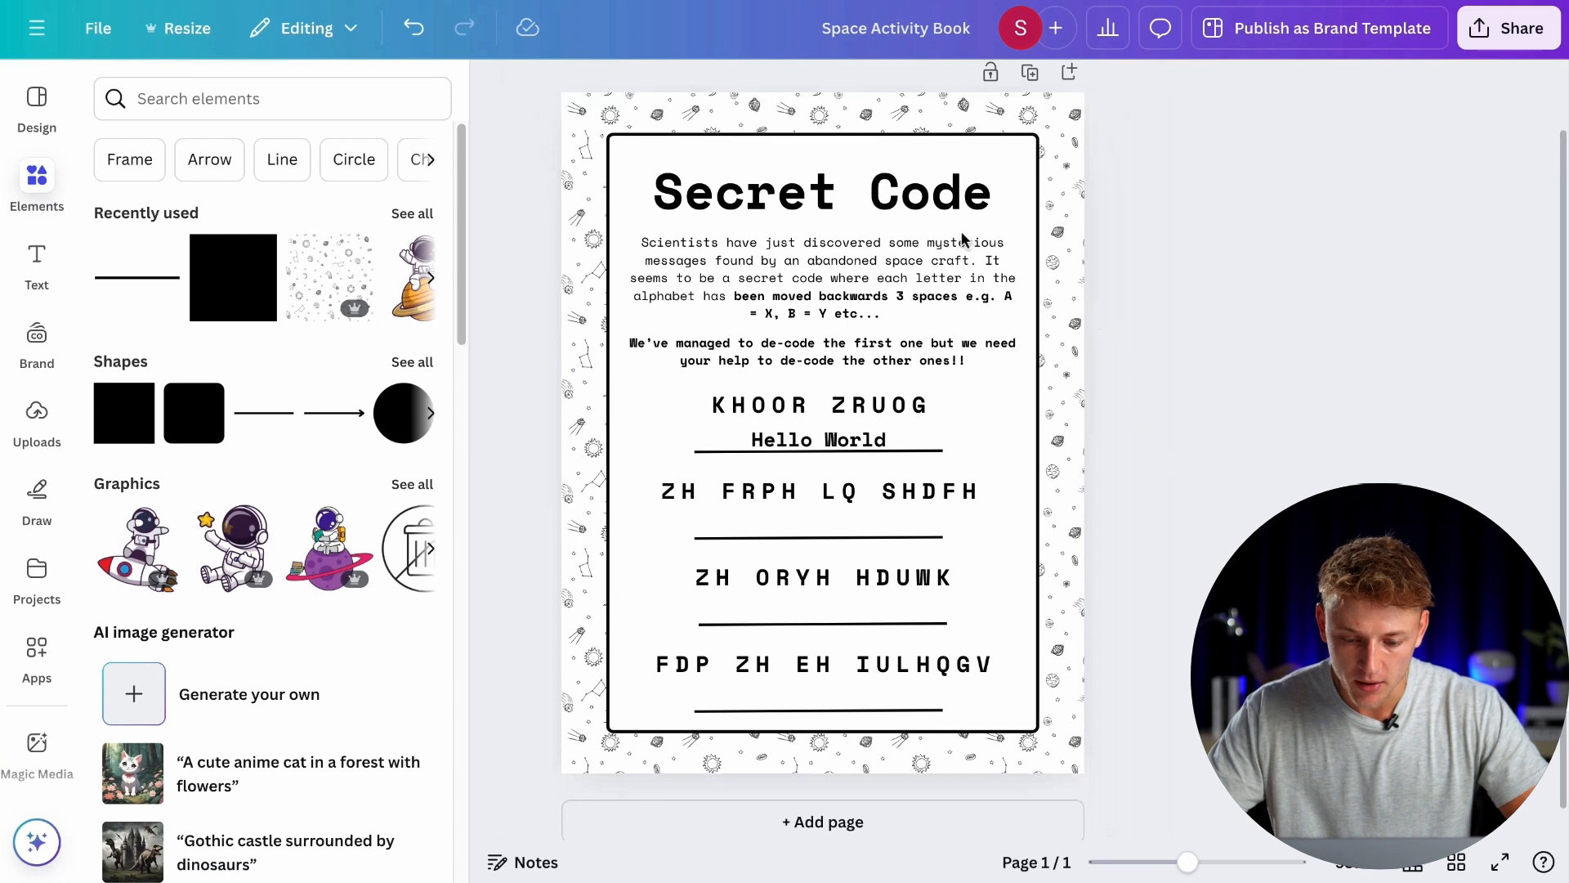
left_click_drag(855, 214, 855, 196)
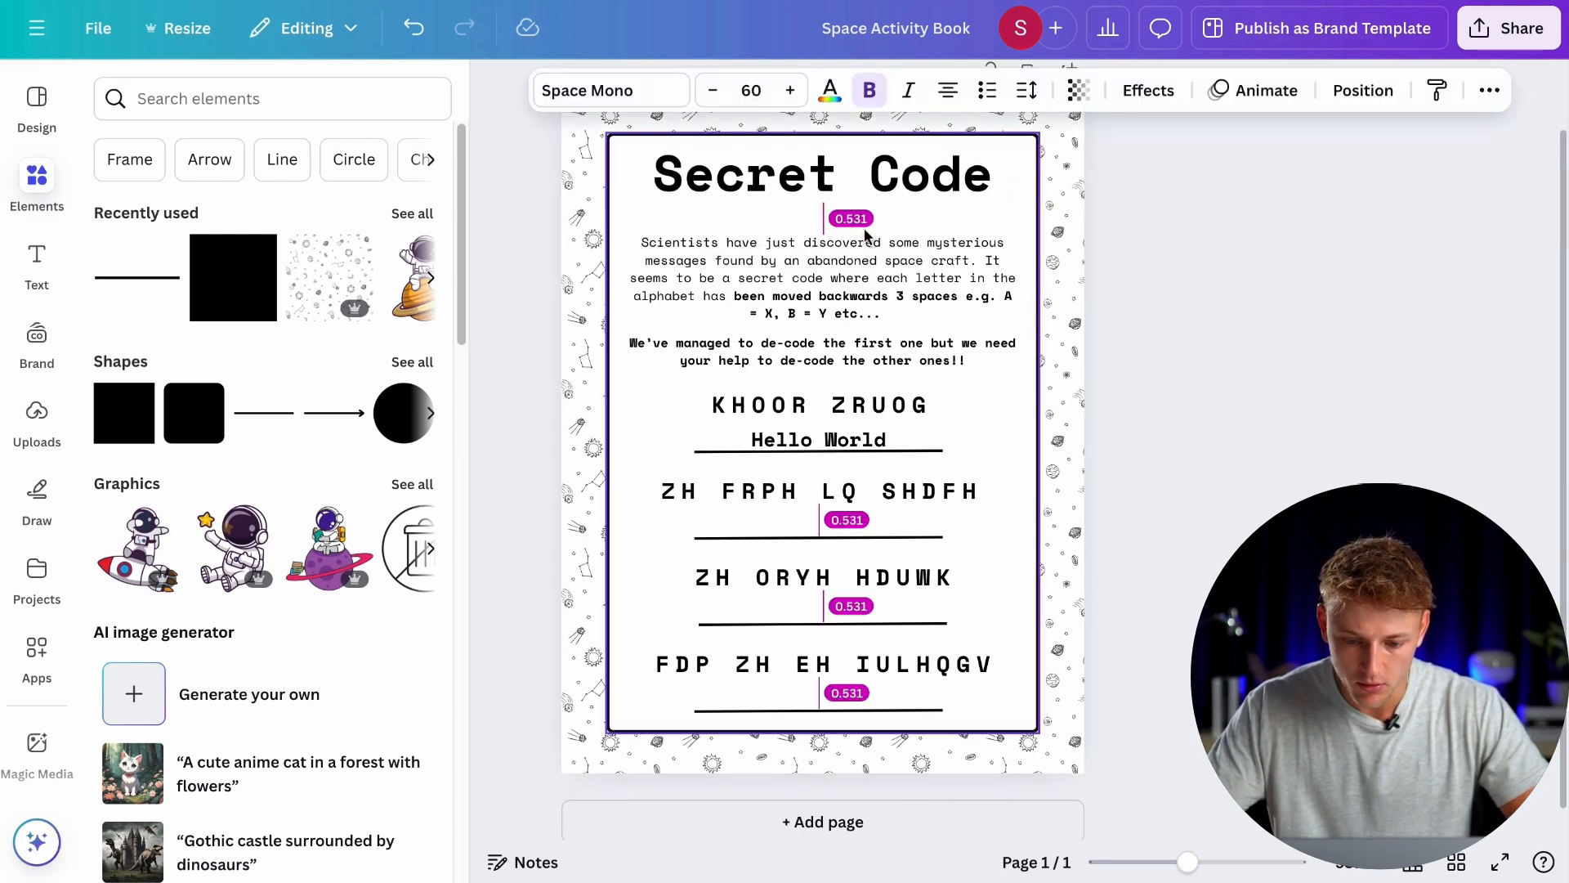
left_click_drag(870, 274, 868, 247)
left_click_drag(868, 335, 868, 335)
left_click(909, 445)
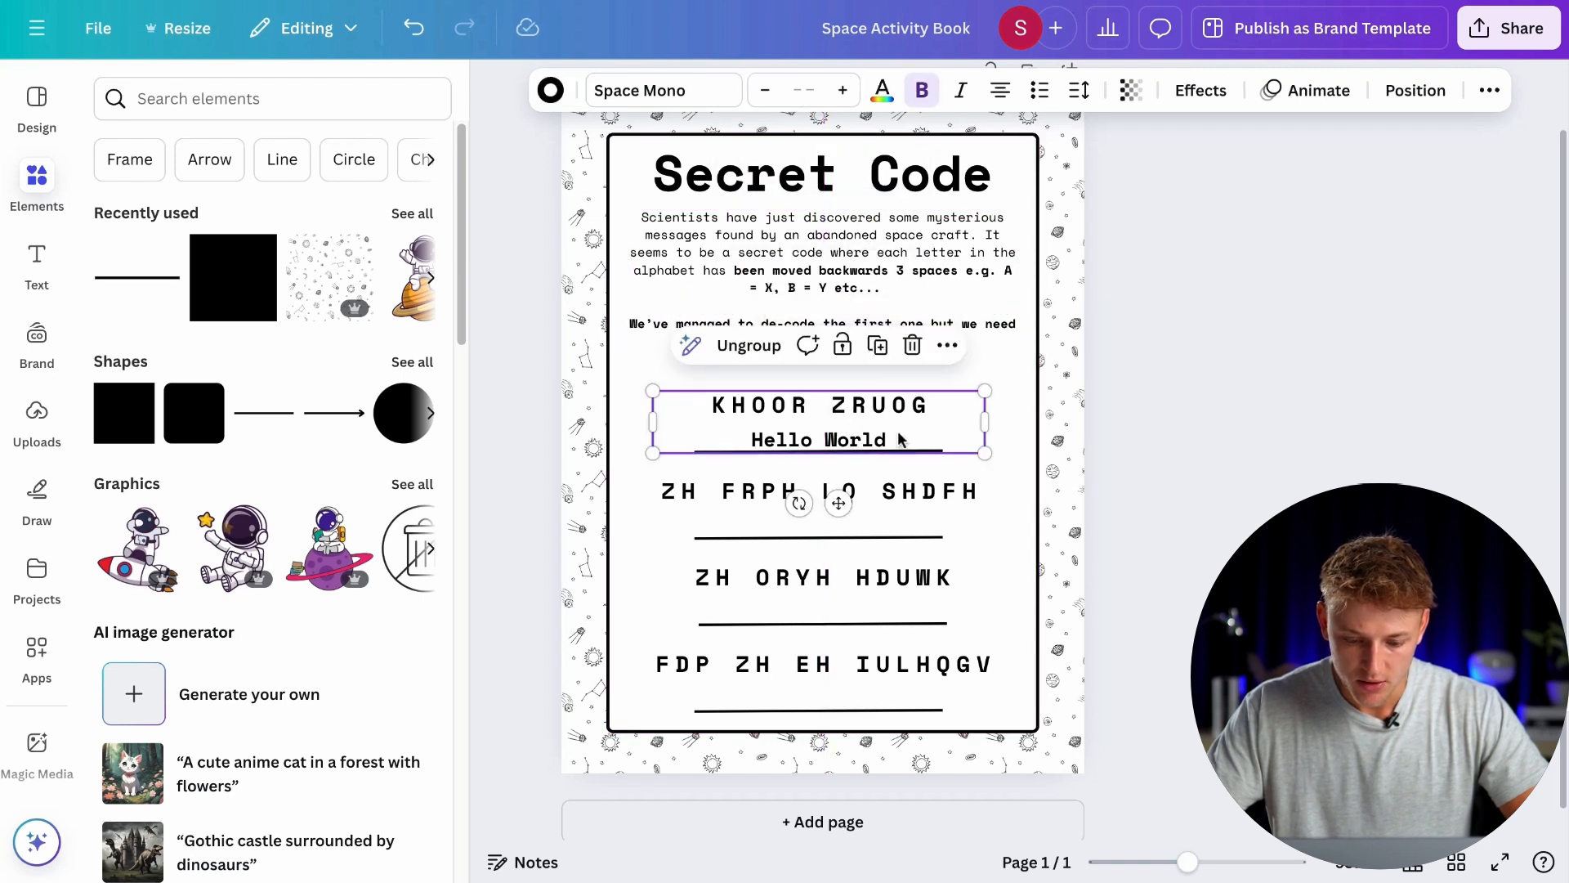
Step: Group each of the three remaining coded messages with the answer line beneath it
left_click(973, 523)
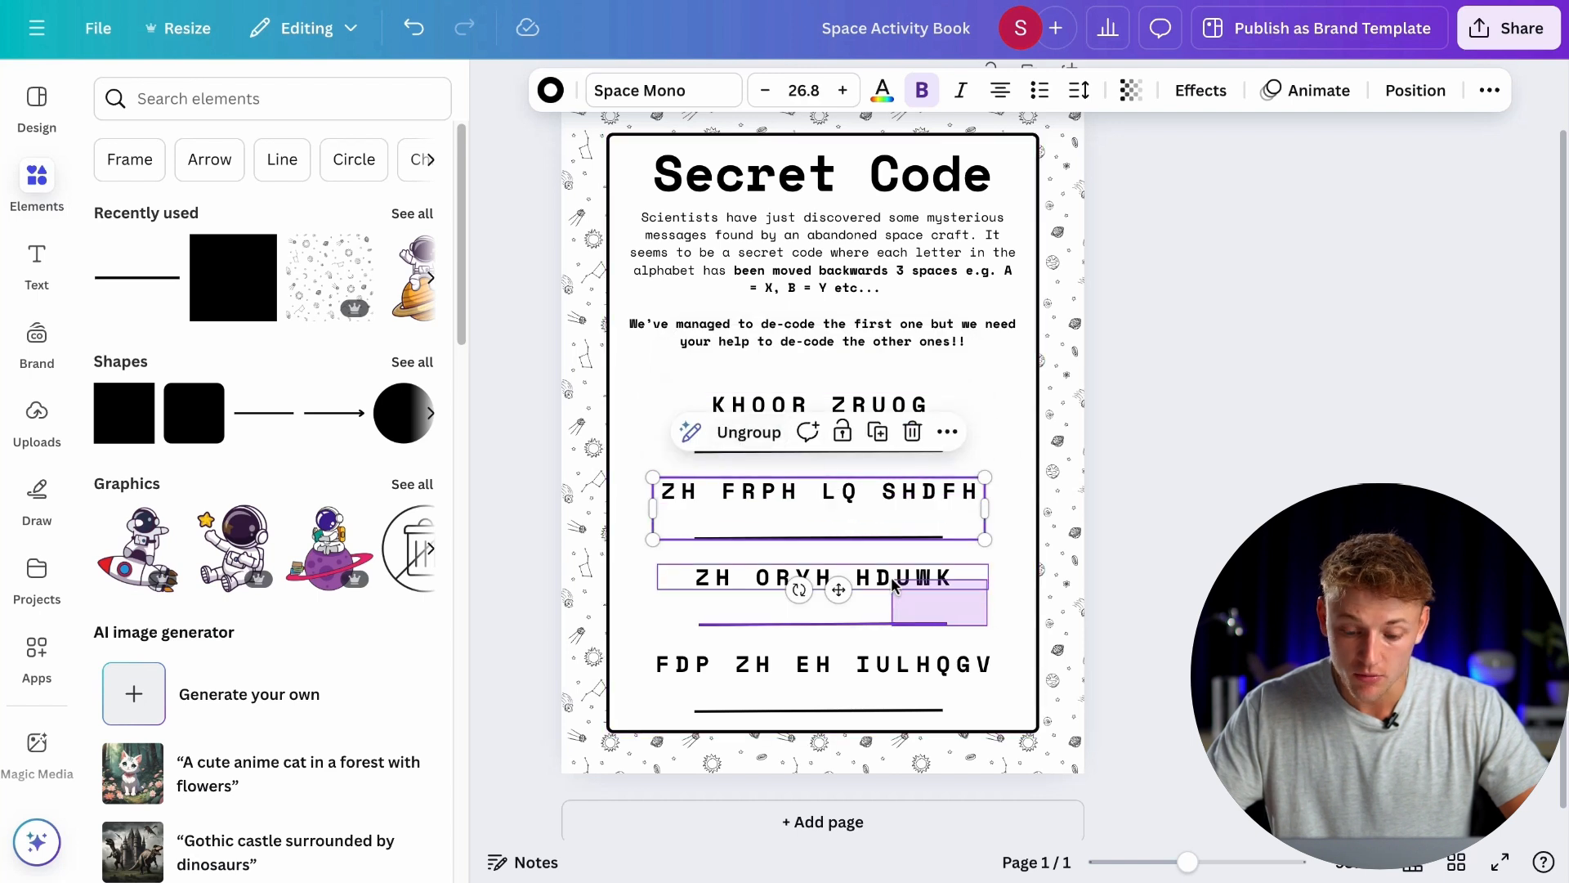
left_click(969, 624)
left_click_drag(993, 712, 835, 640)
left_click(768, 605)
Step: Move the KHOOR ZRUOG group up slightly and space all four message groups evenly in the vertical direction
left_click_drag(910, 445, 911, 423)
left_click(910, 662, "shift")
left_click(909, 605, "shift")
left_click(909, 516, "shift")
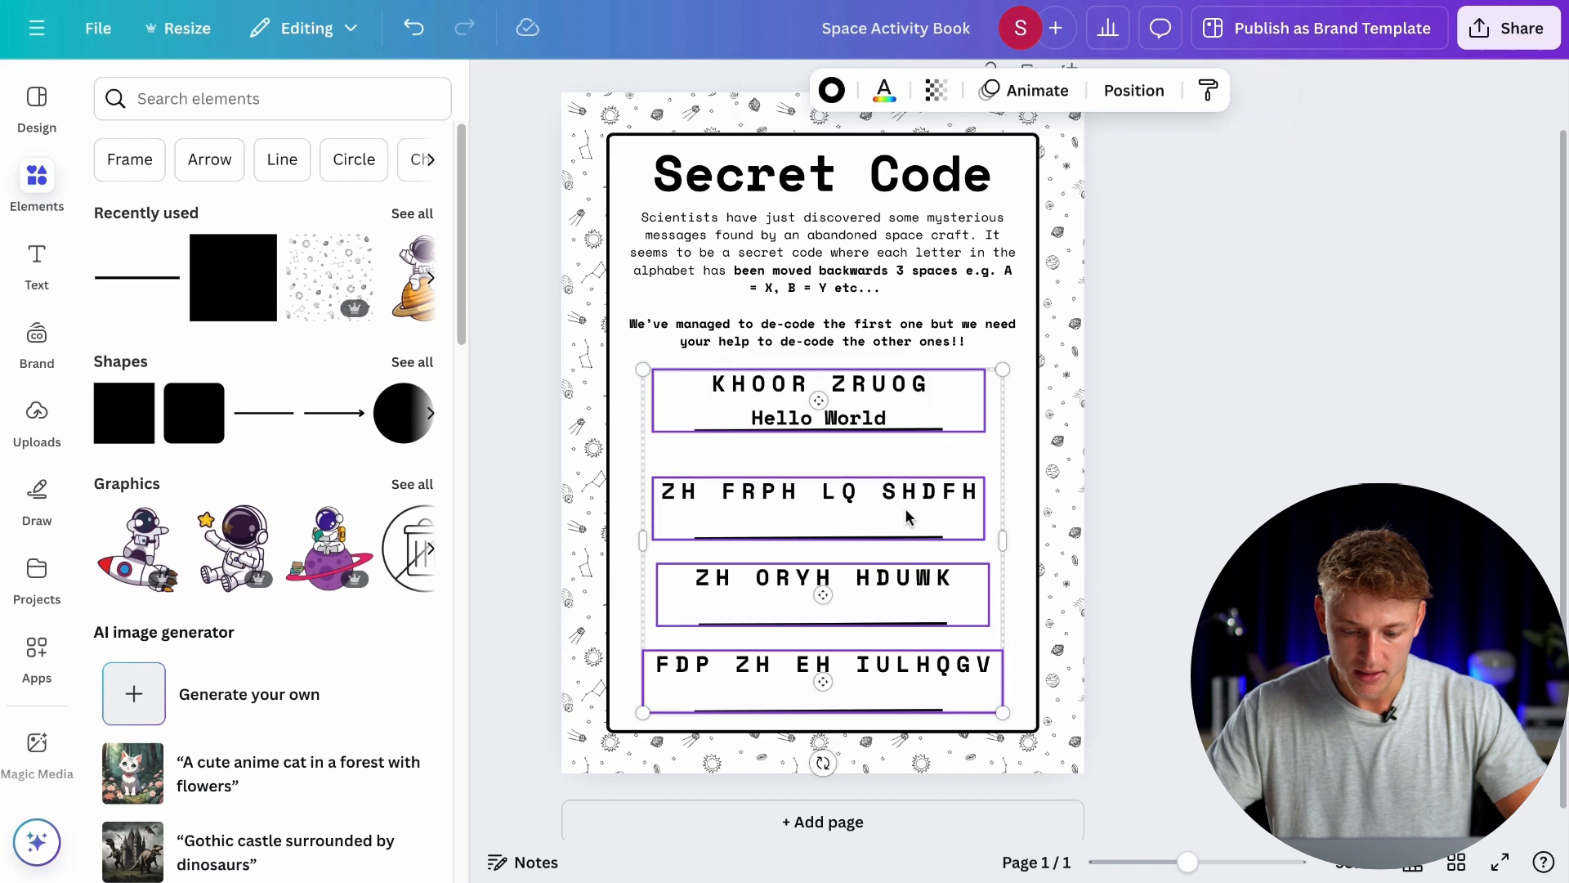
left_click(1133, 94)
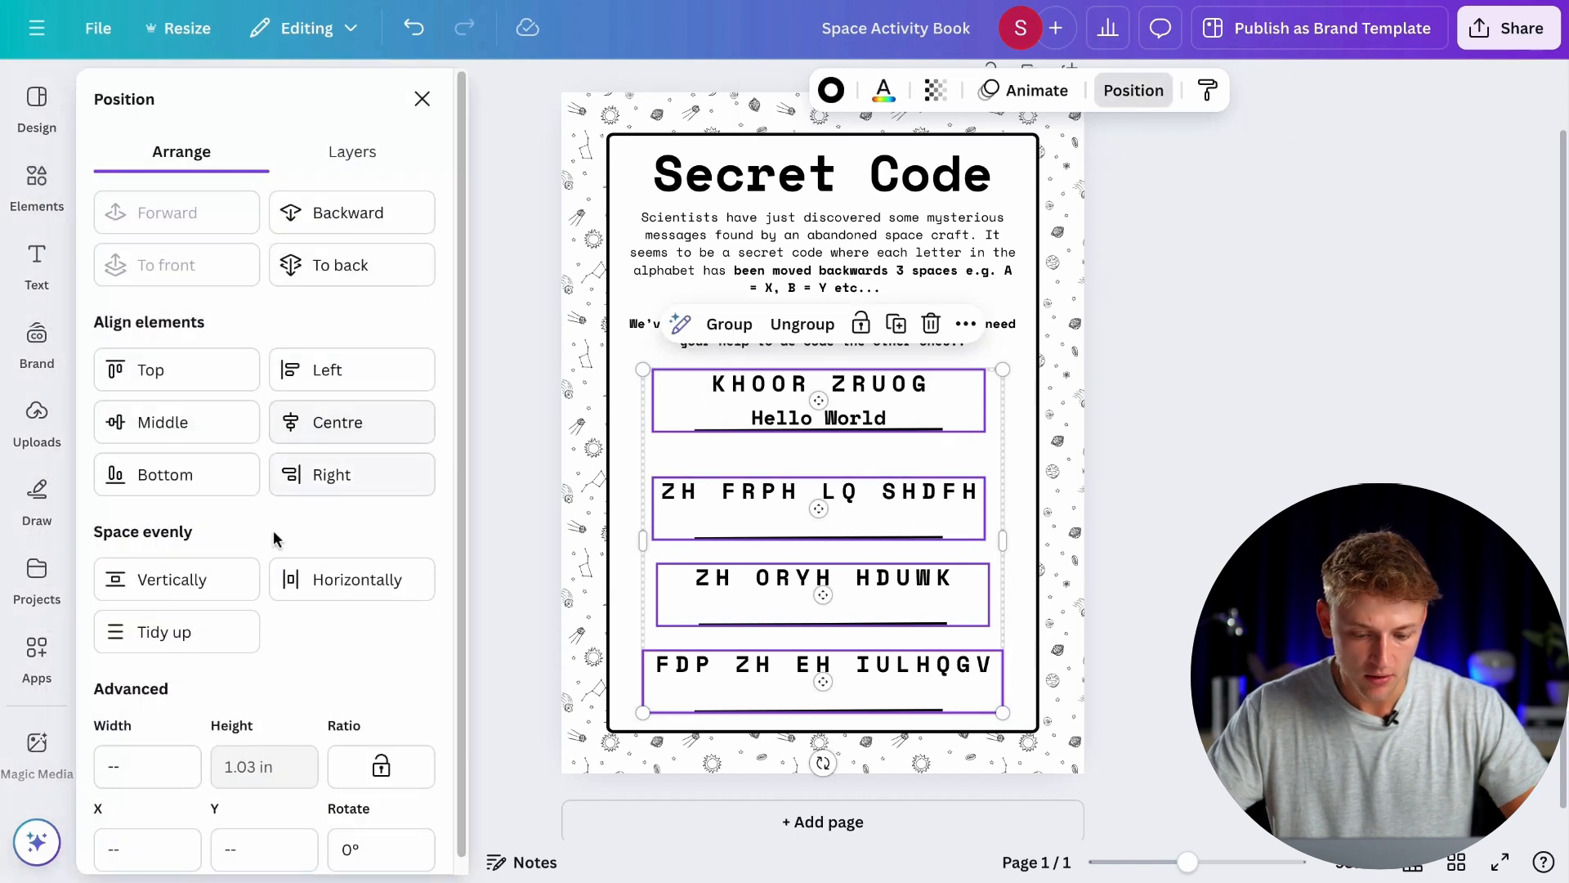
left_click(210, 580)
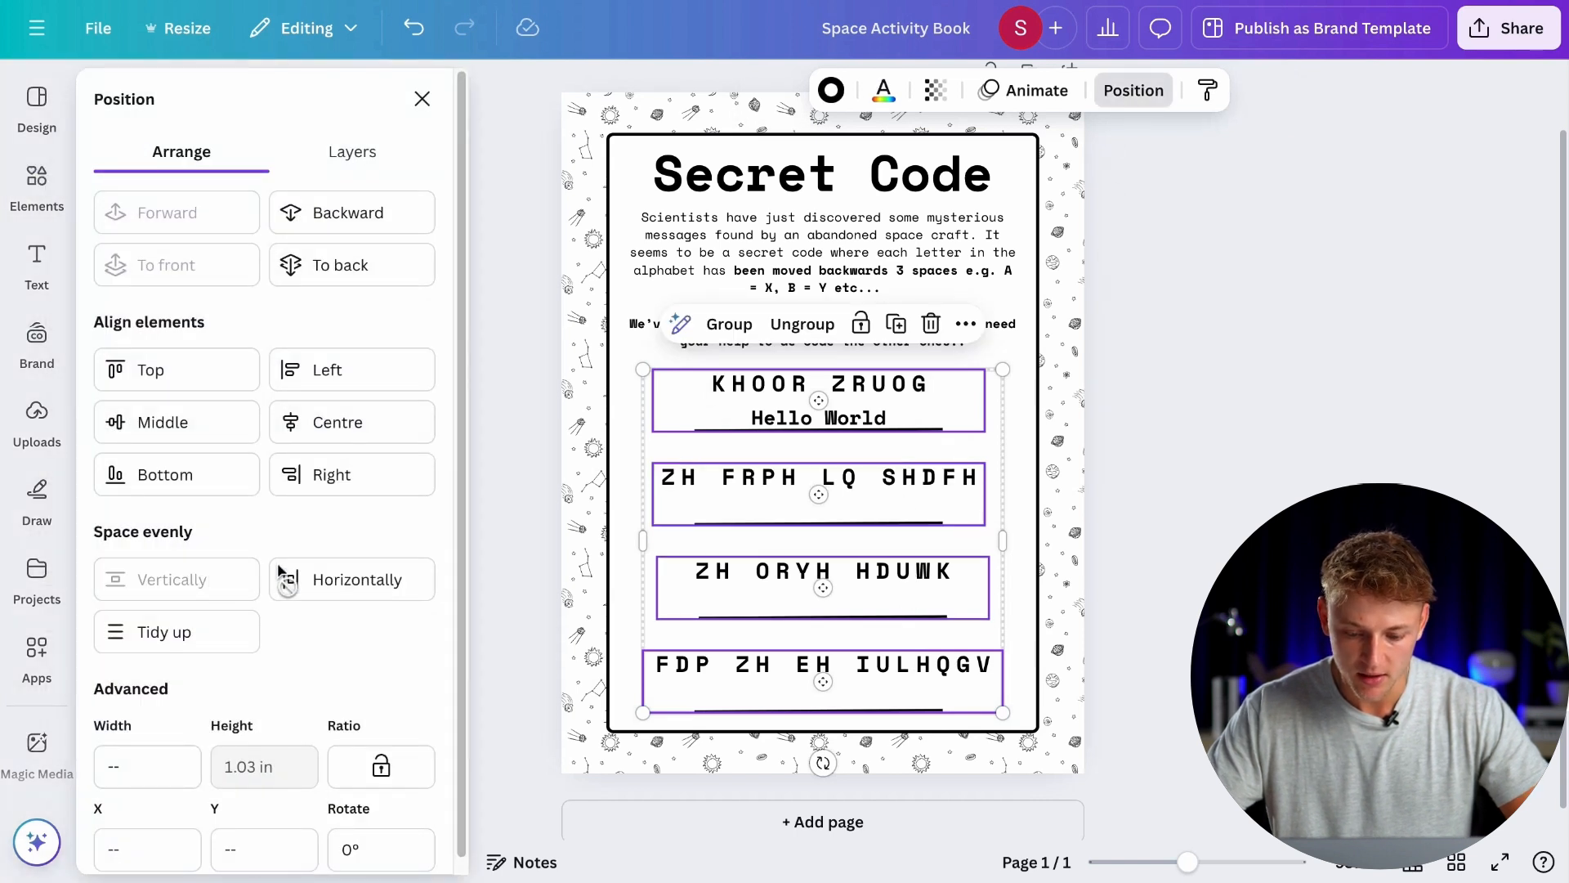
left_click(1156, 600)
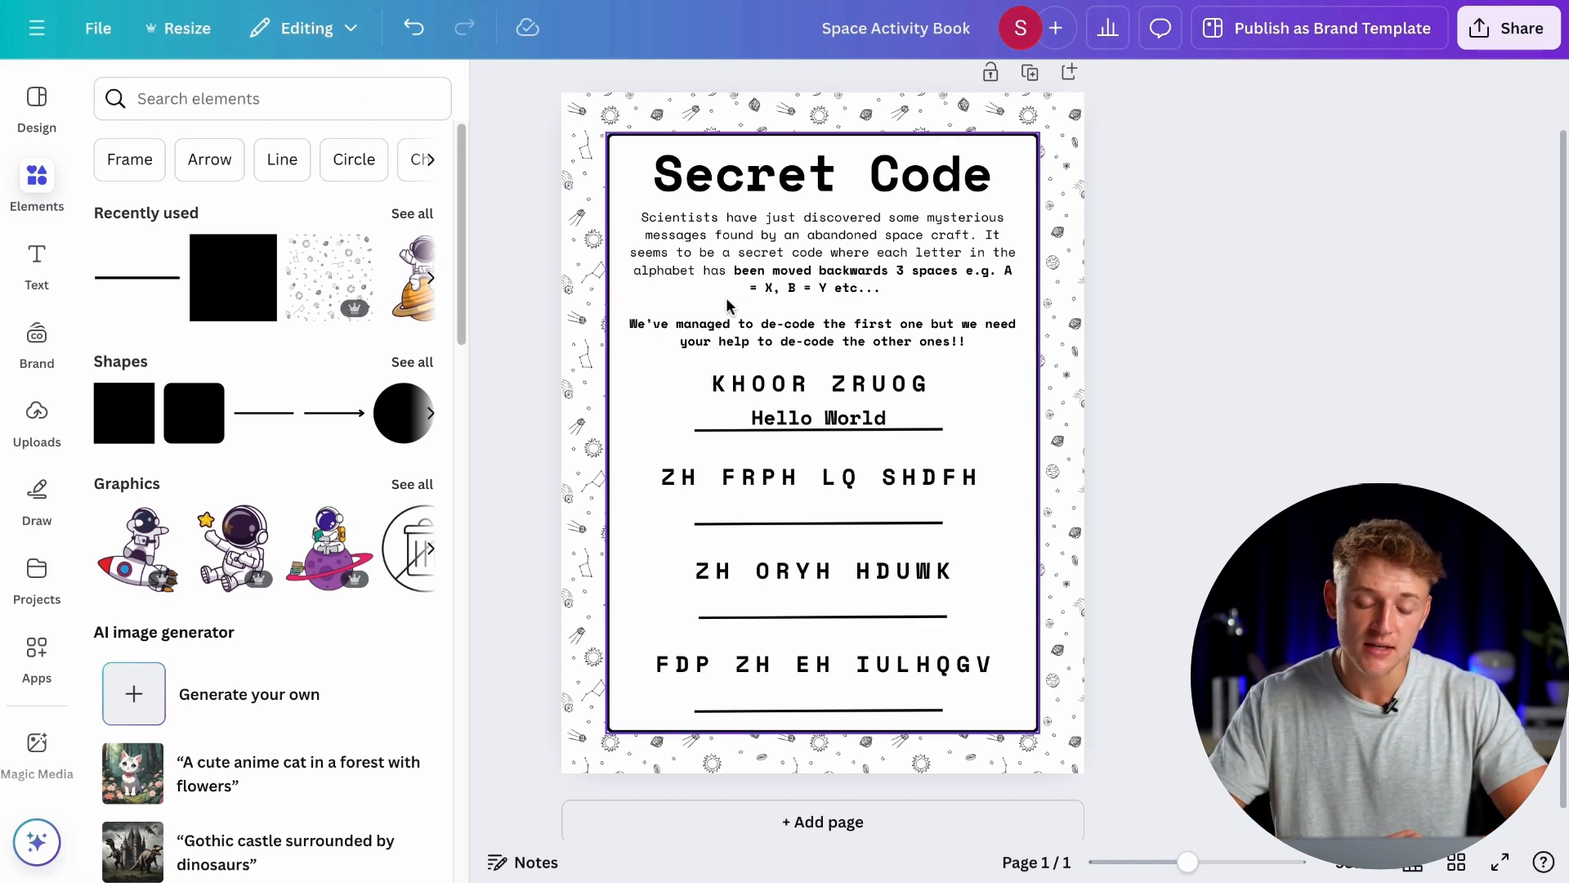
Step: Check the encoded messages in ChatGPT, then duplicate the Secret Code page in Canva and select the copy's KHOOR ZRUOG text
key("ctrl+Tab")
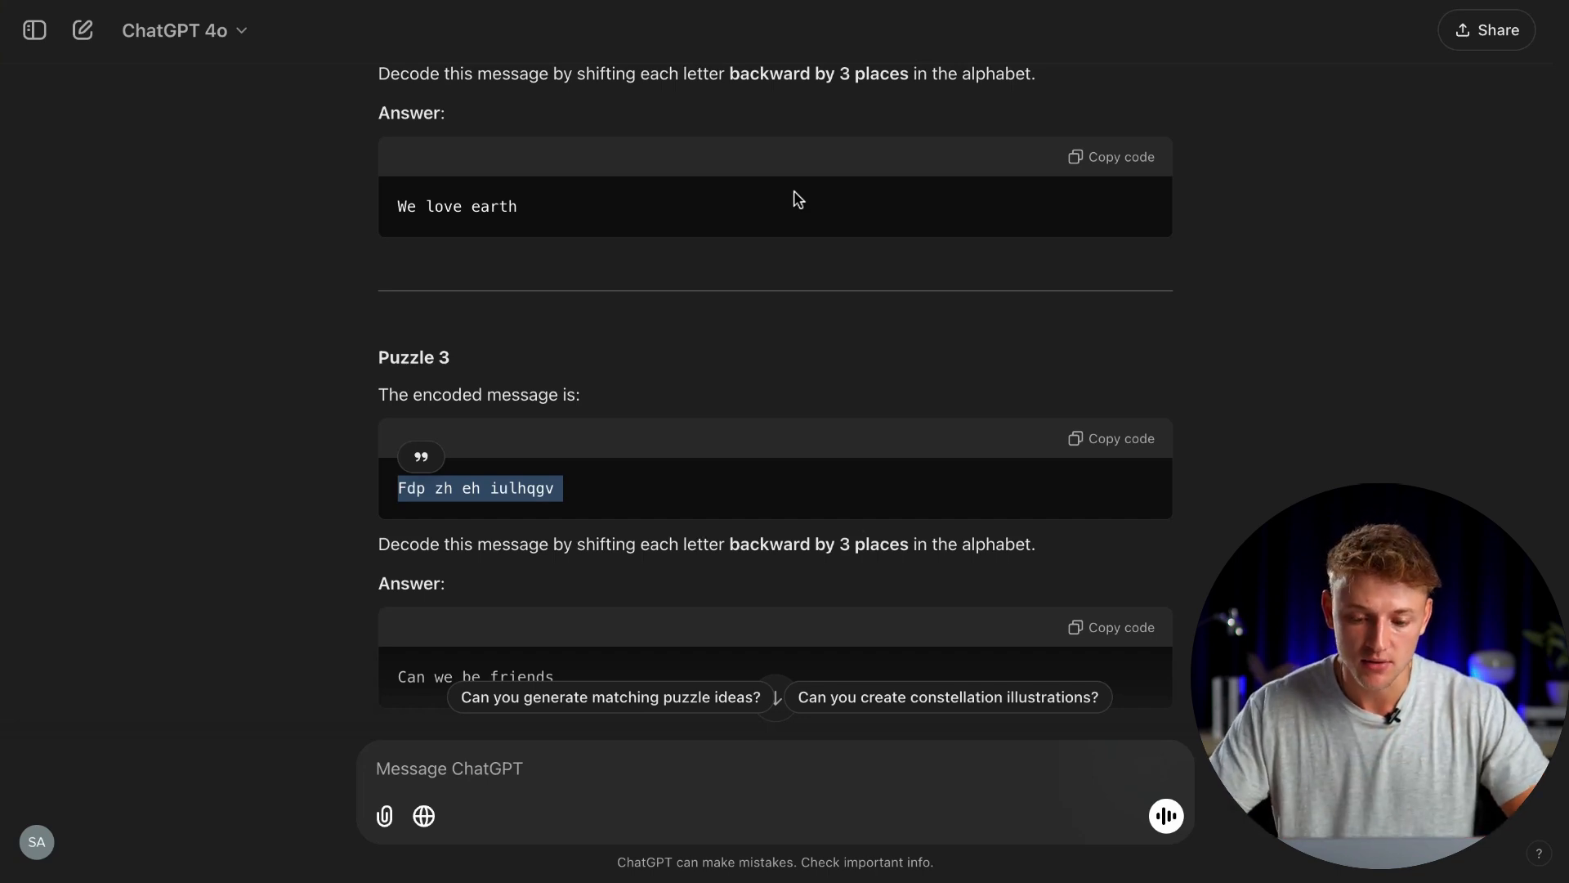
key("ctrl+shift+Tab")
scroll(1173, 386, "up", 2)
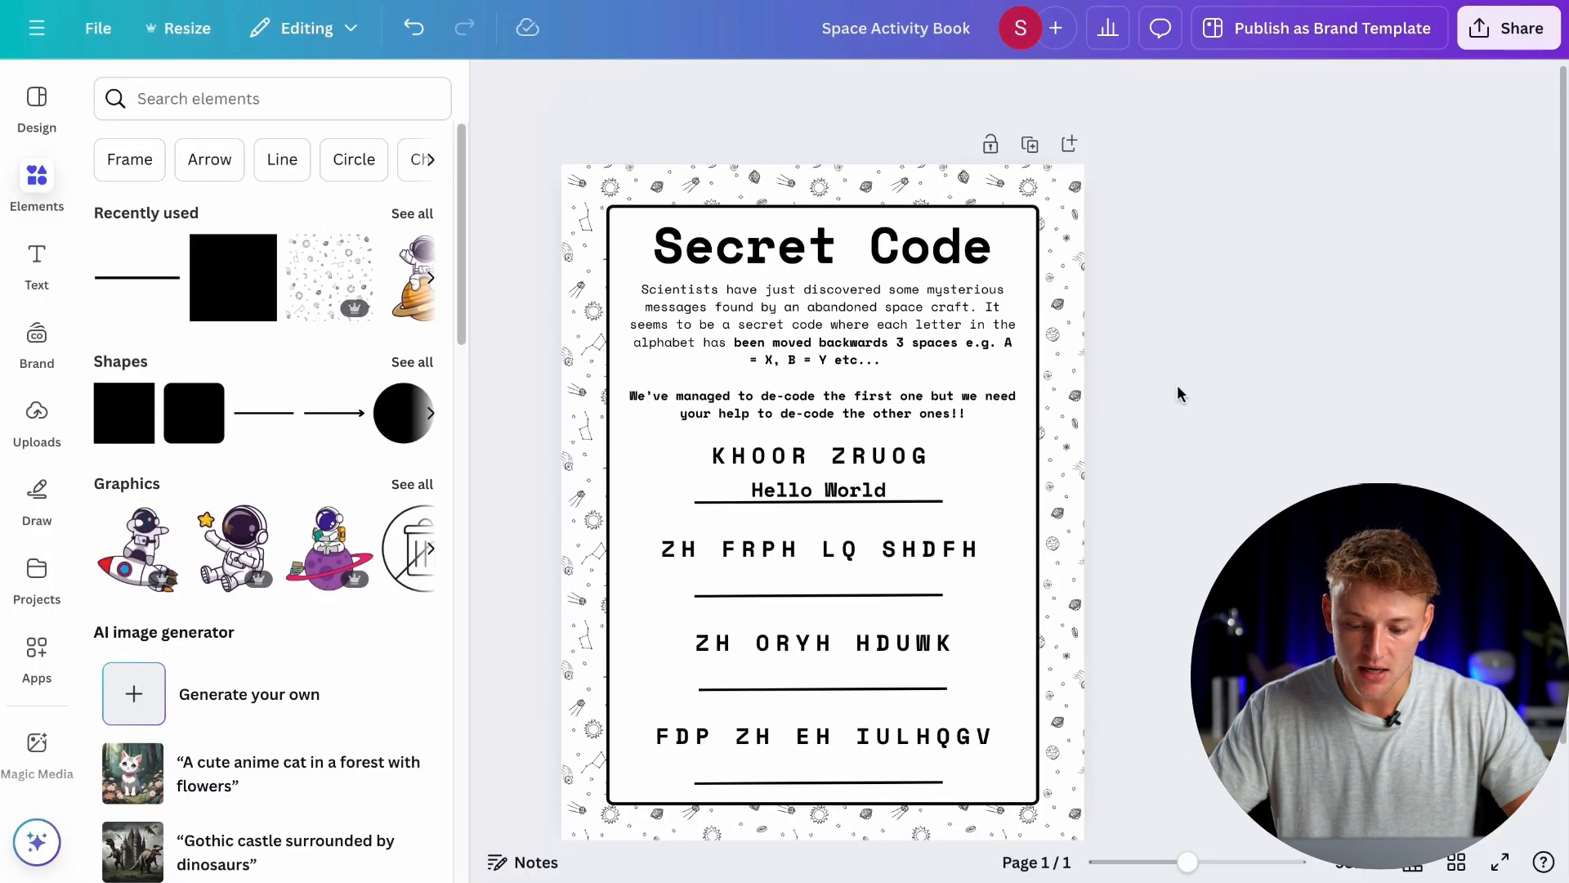
left_click(1032, 144)
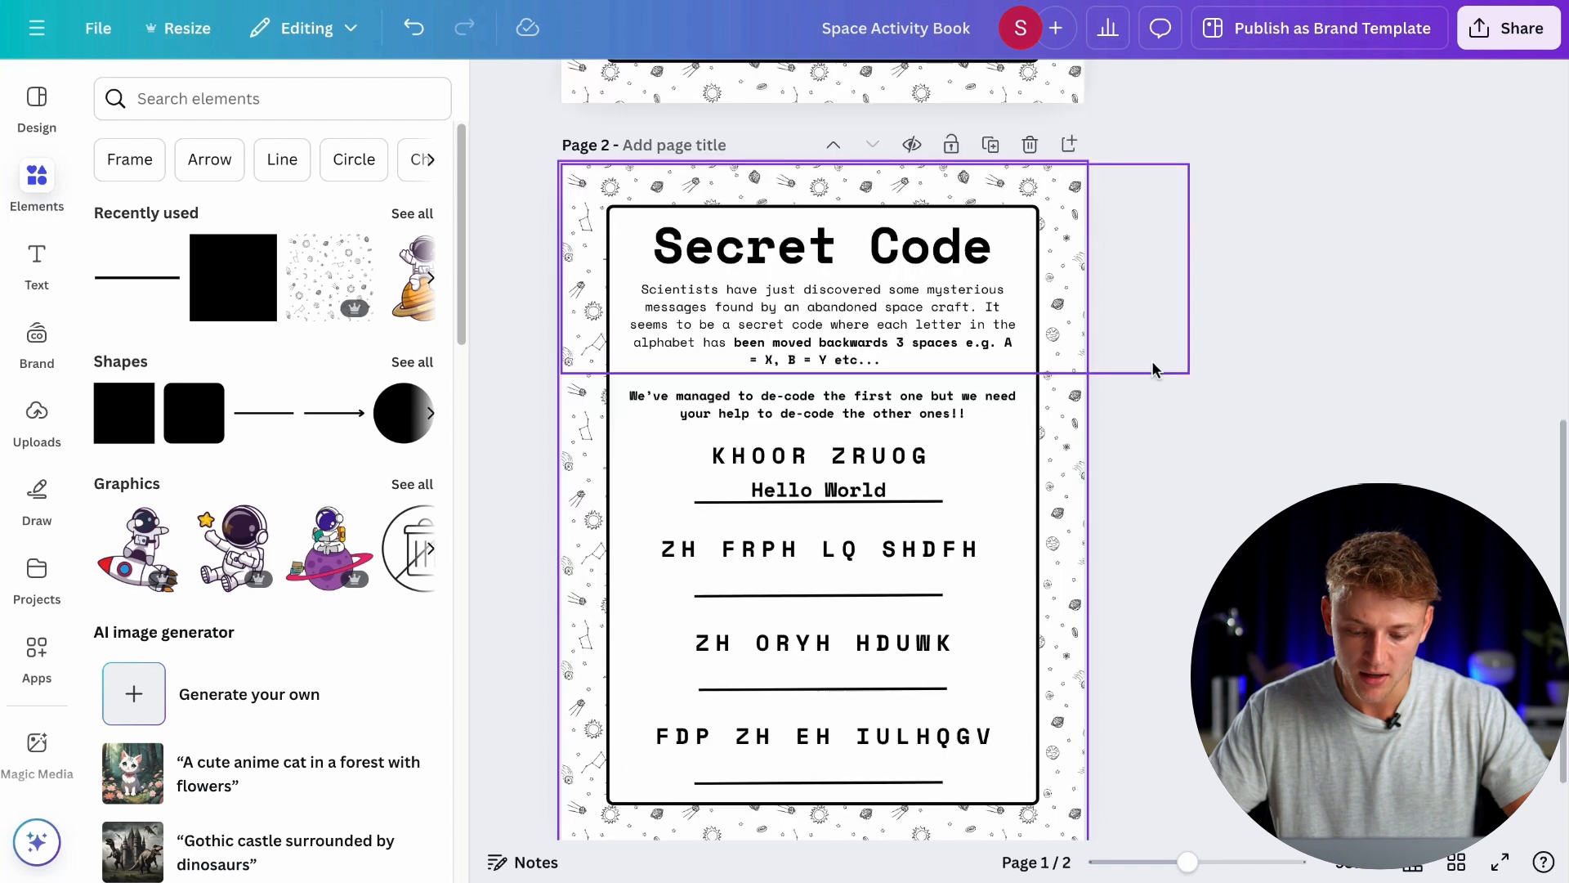
double_click(897, 359)
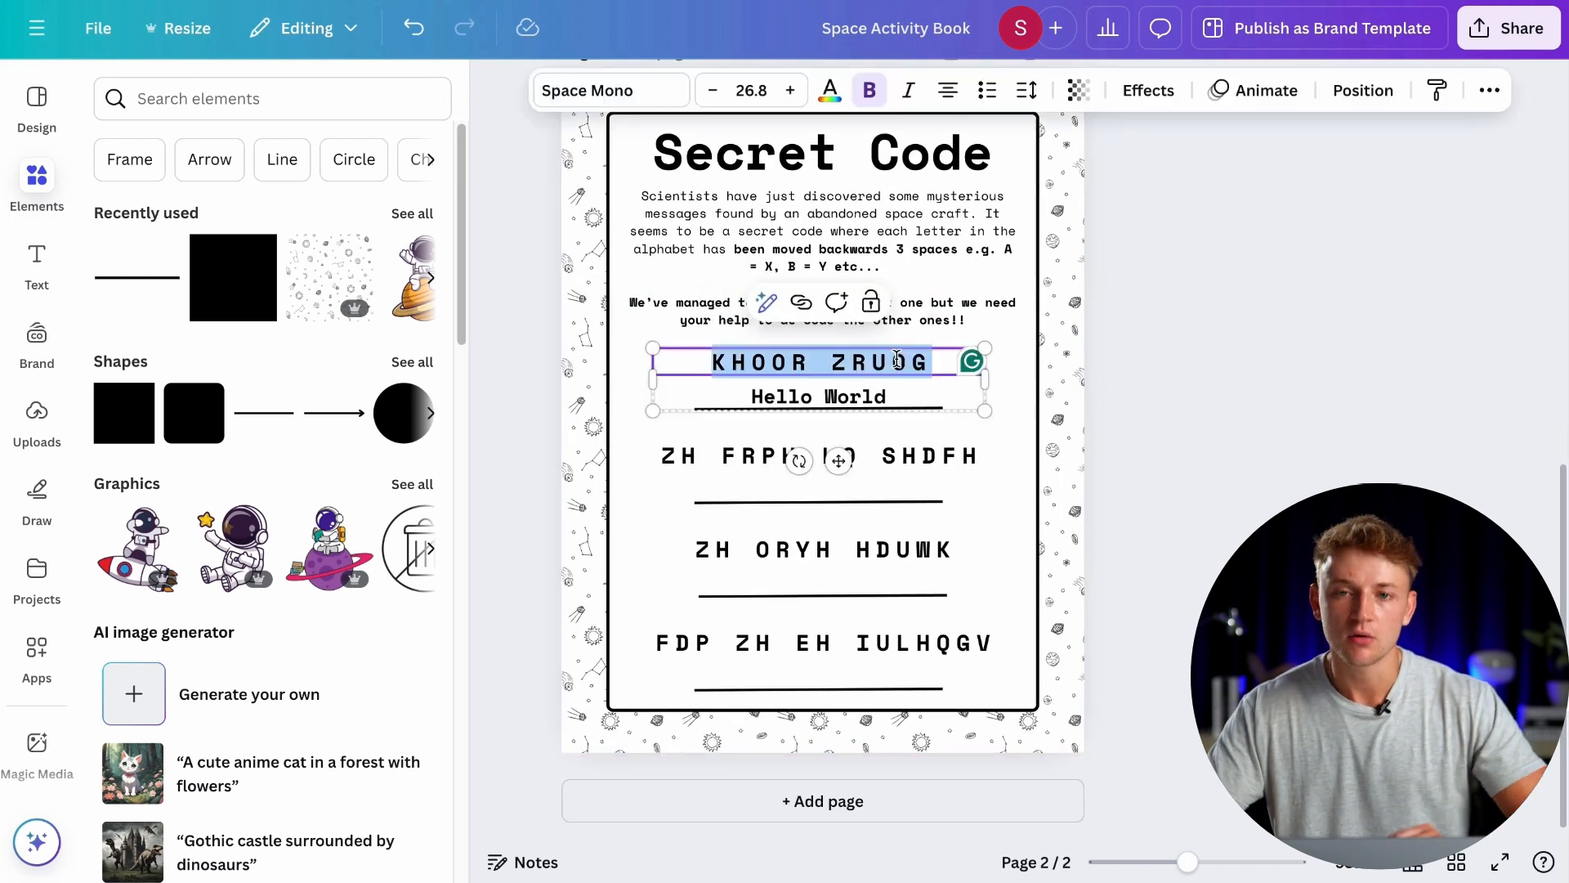
left_click(1156, 425)
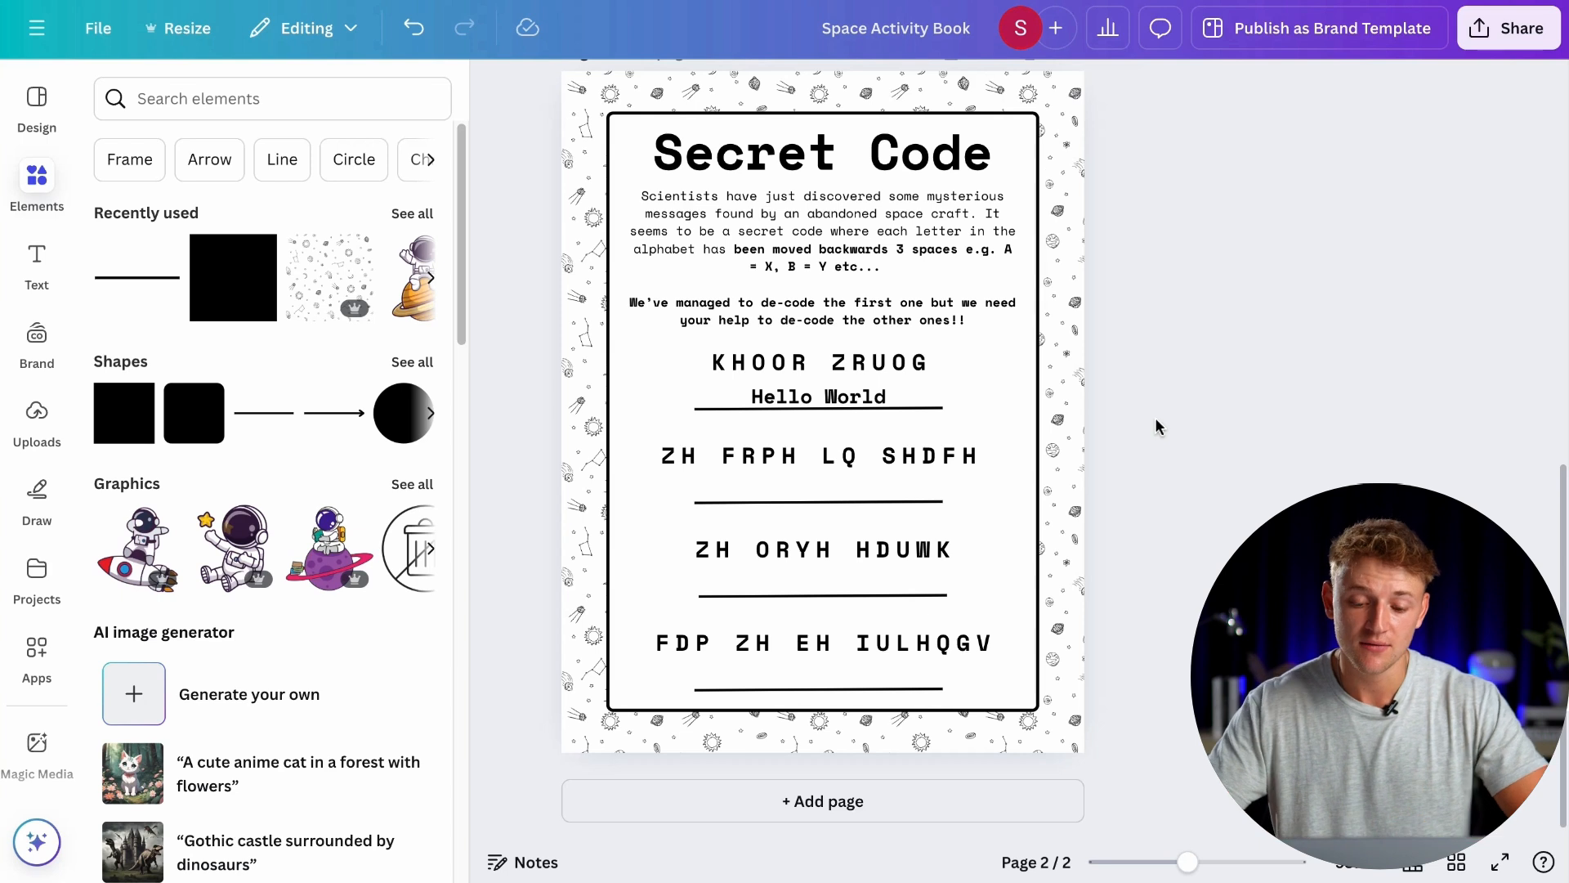
Step: Duplicate the second Secret Code page and select the ZH FRPH LQ SHDFH message on the new copy
scroll(1156, 425, "up", 1)
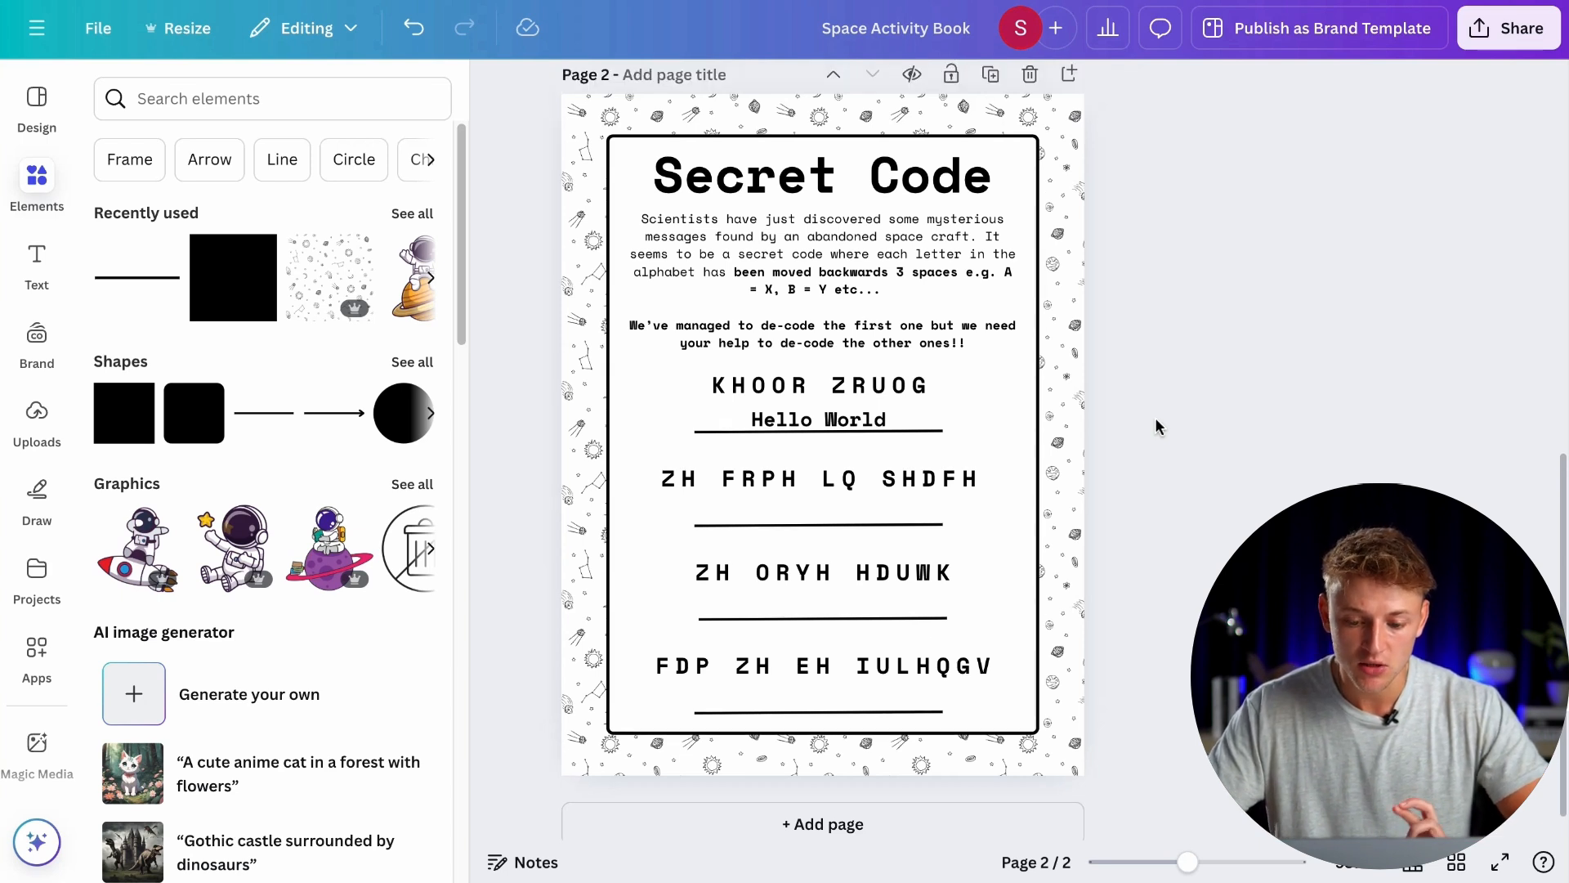
scroll(1156, 425, "up", 3)
left_click(999, 205)
left_click(886, 447)
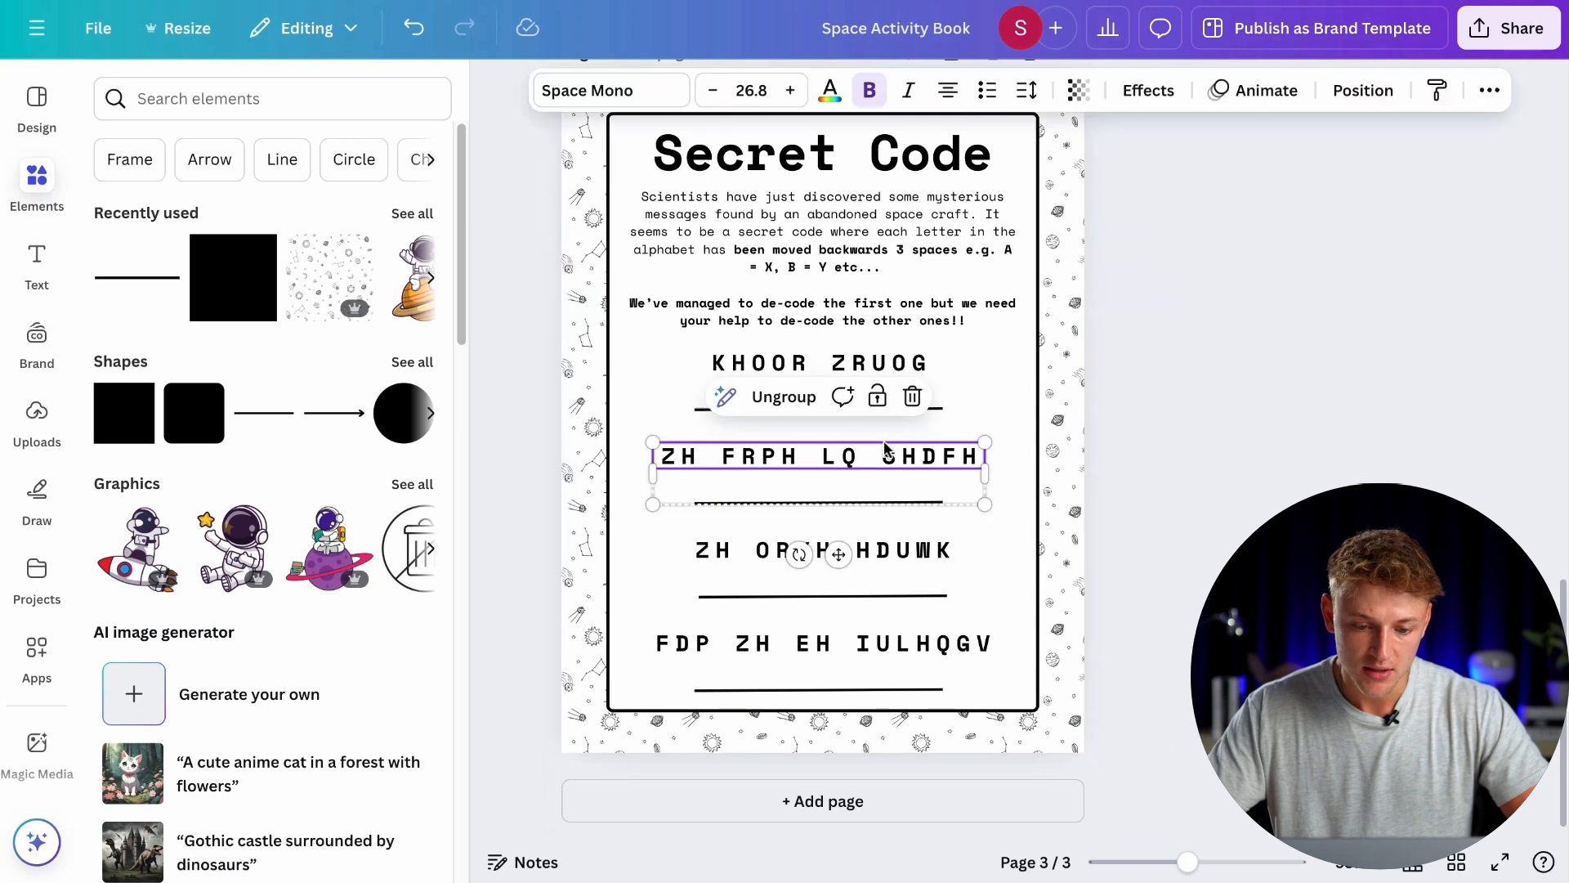
left_click(470, 2)
scroll(848, 448, "up", 3)
triple_click(472, 327)
left_click(286, 2)
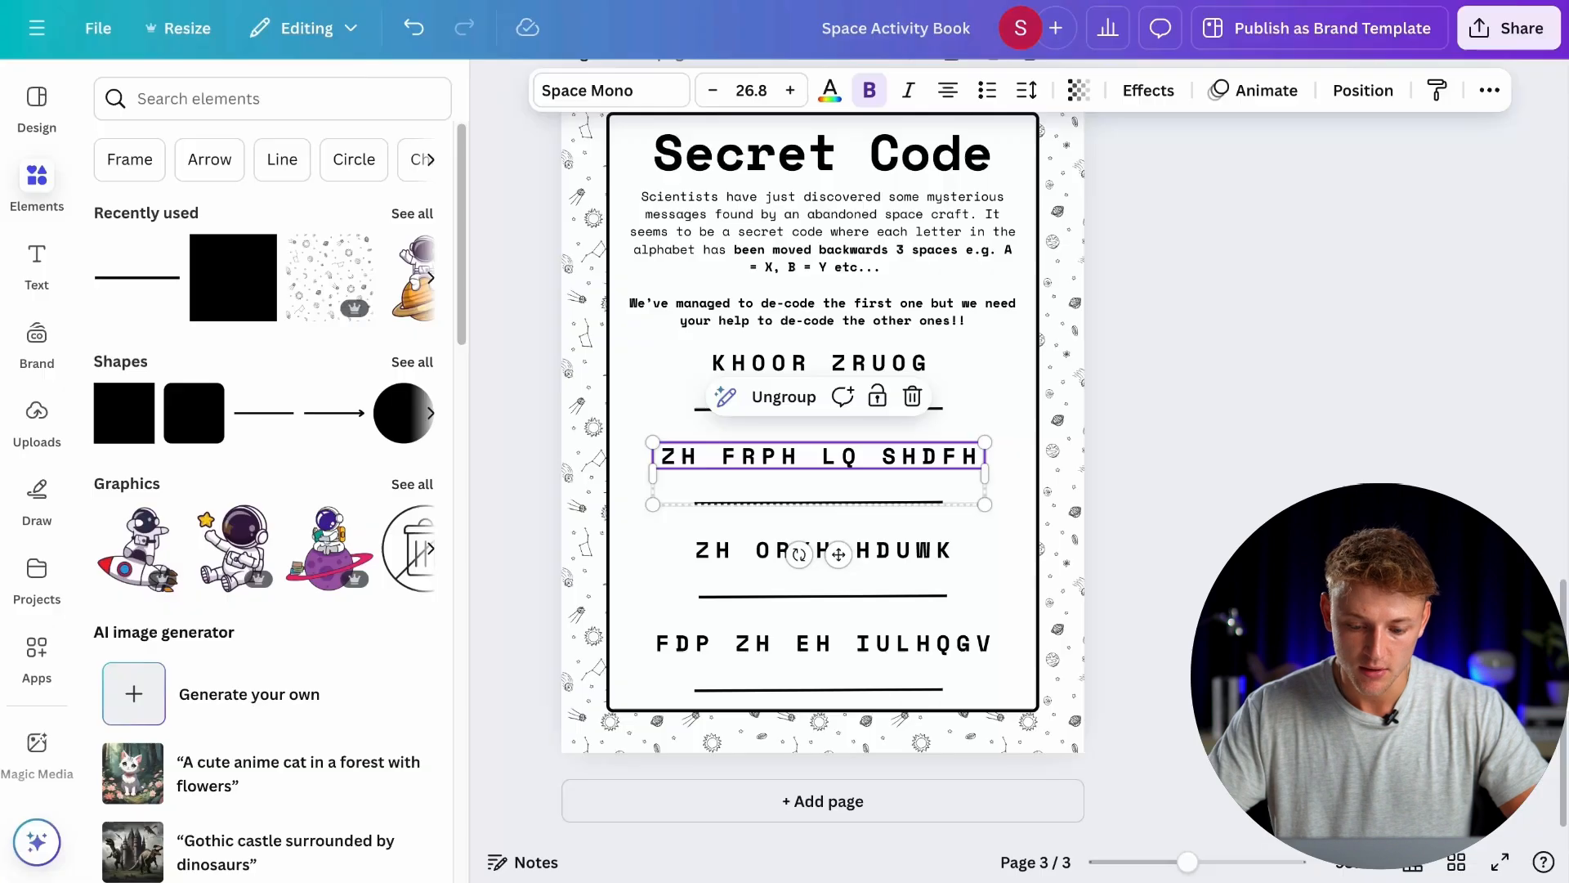
left_click(1189, 505)
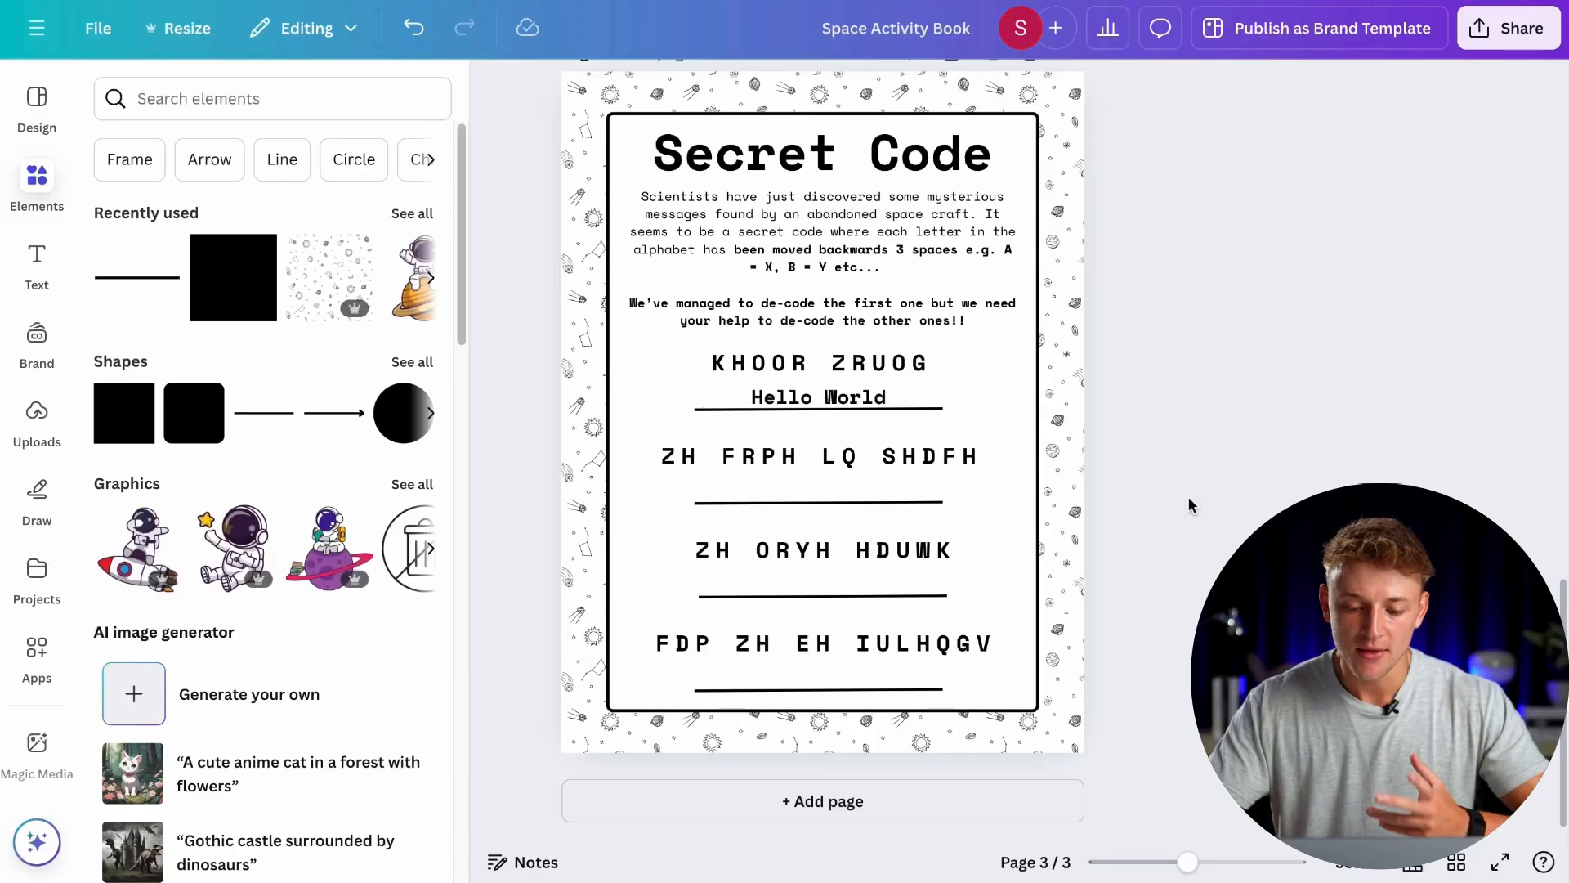
Step: Delete both duplicated Secret Code pages, keeping only the original page
scroll(1189, 505, "up", 1)
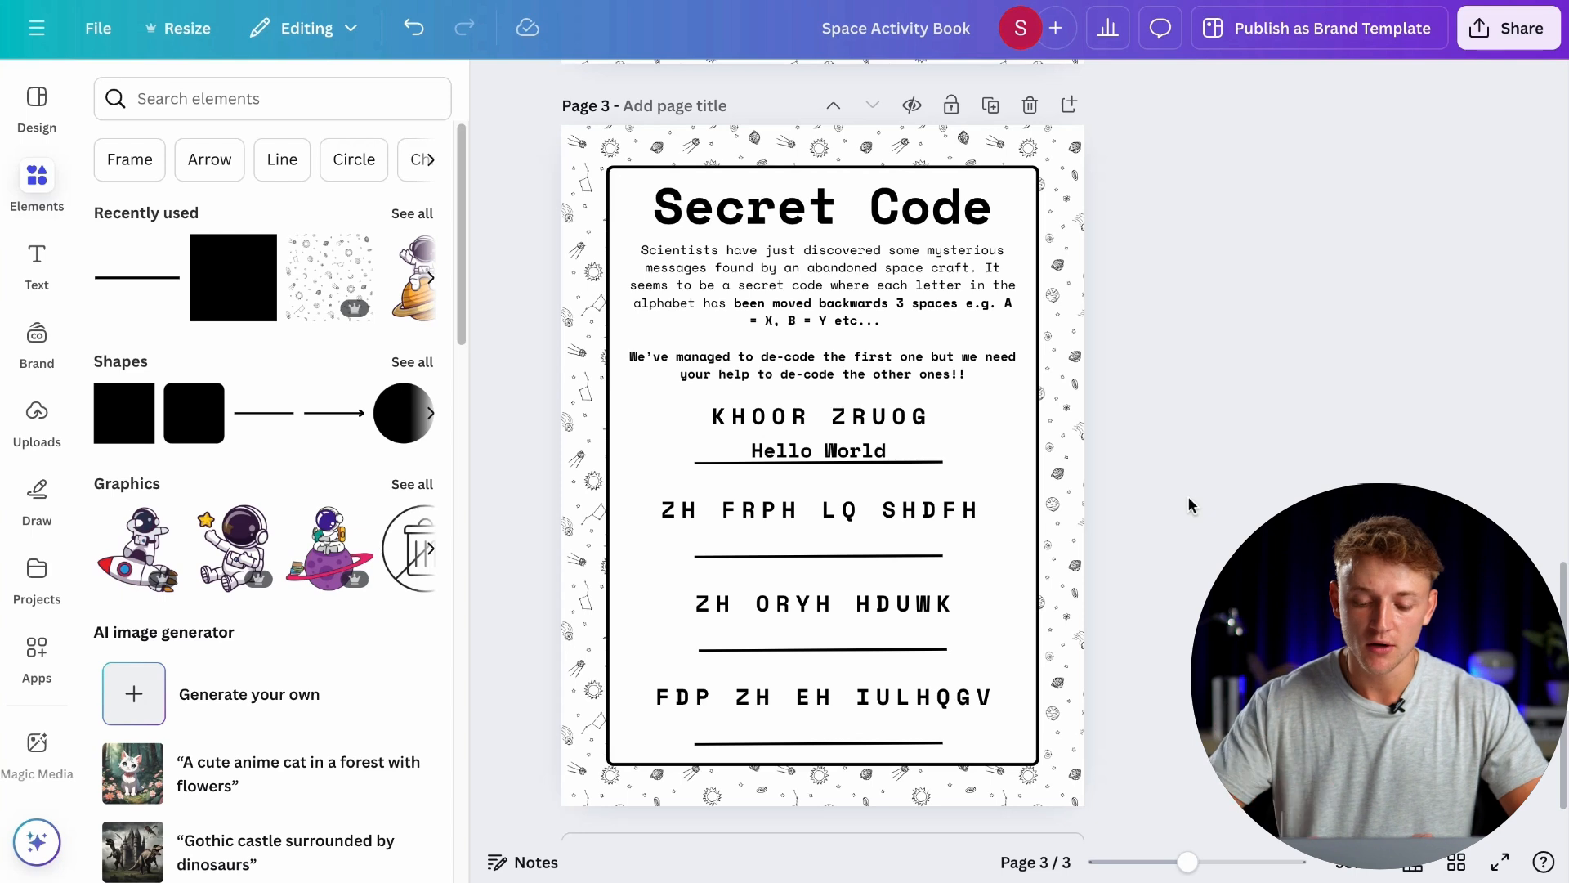
scroll(1189, 505, "down", 1)
scroll(1191, 501, "up", 2)
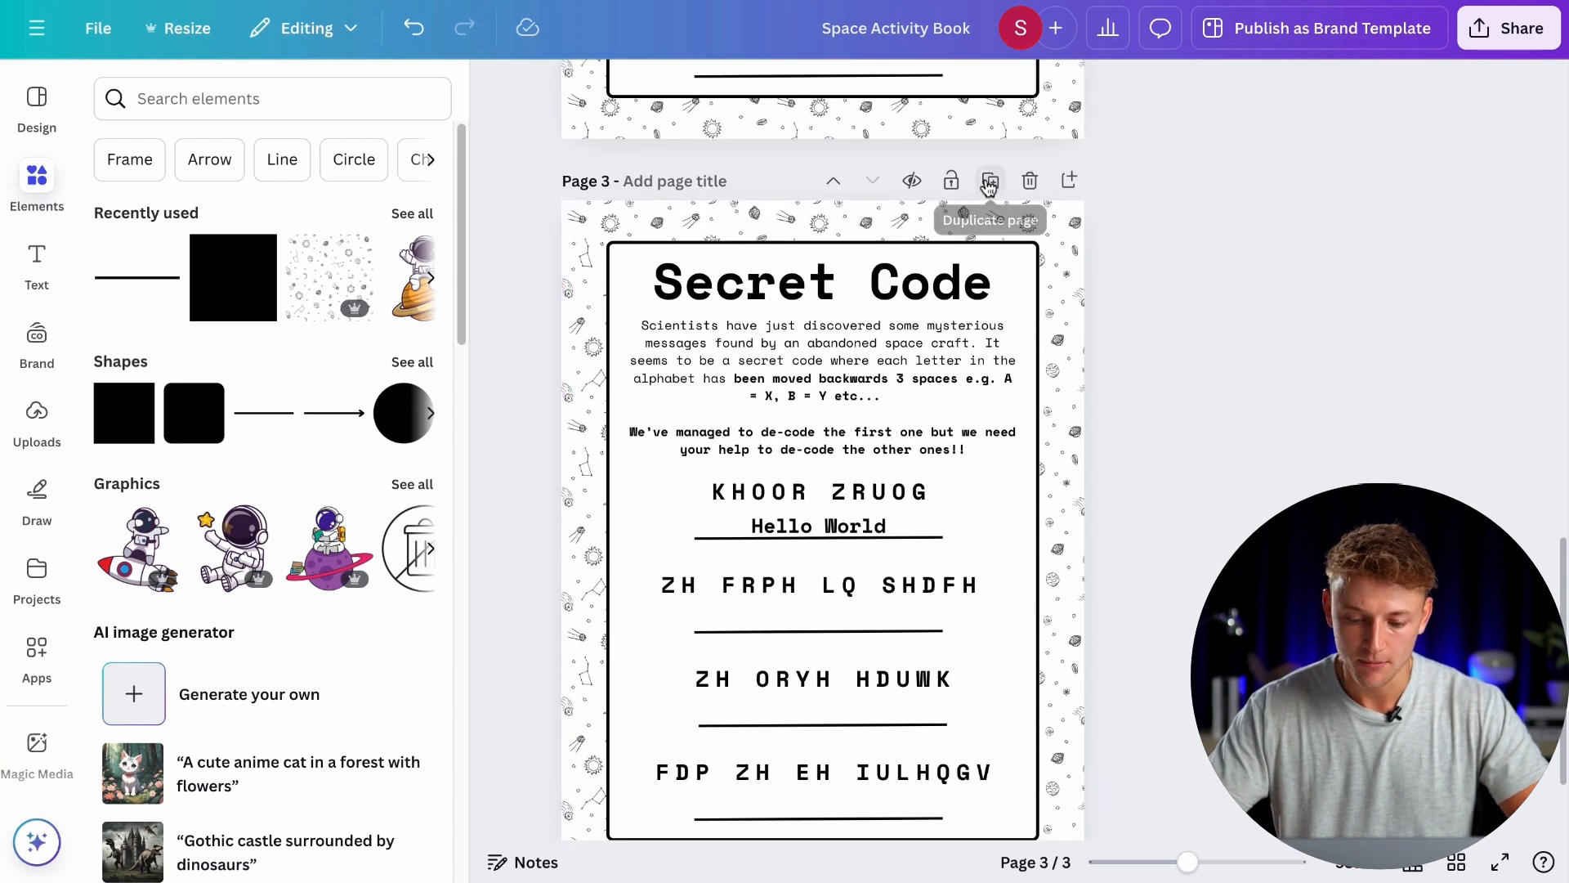
left_click(1030, 181)
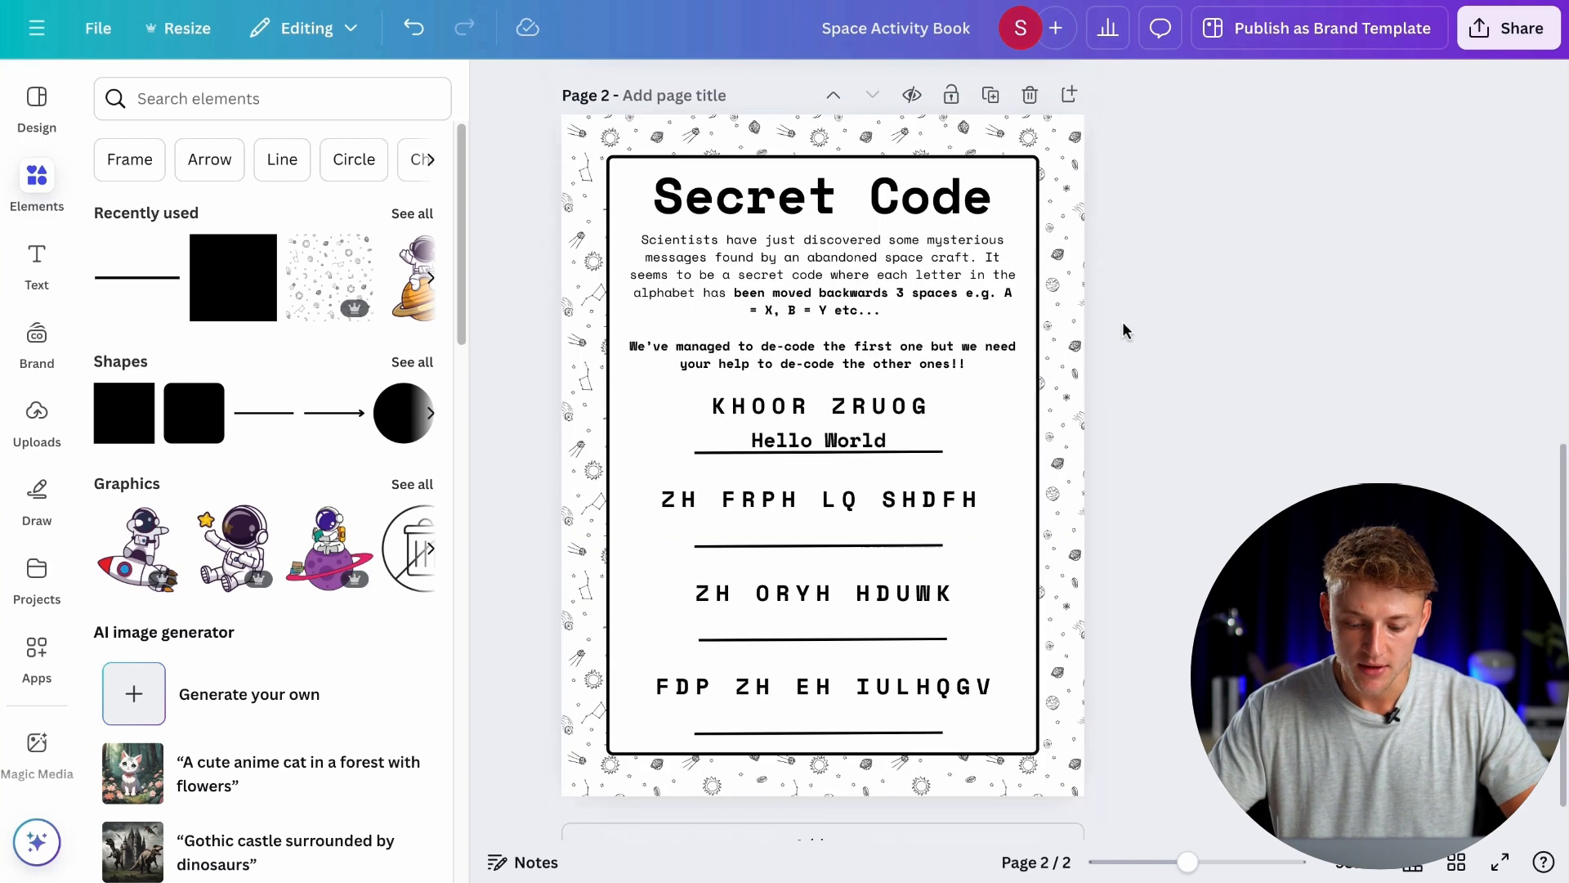
scroll(1121, 322, "up", 3)
scroll(1121, 321, "down", 1)
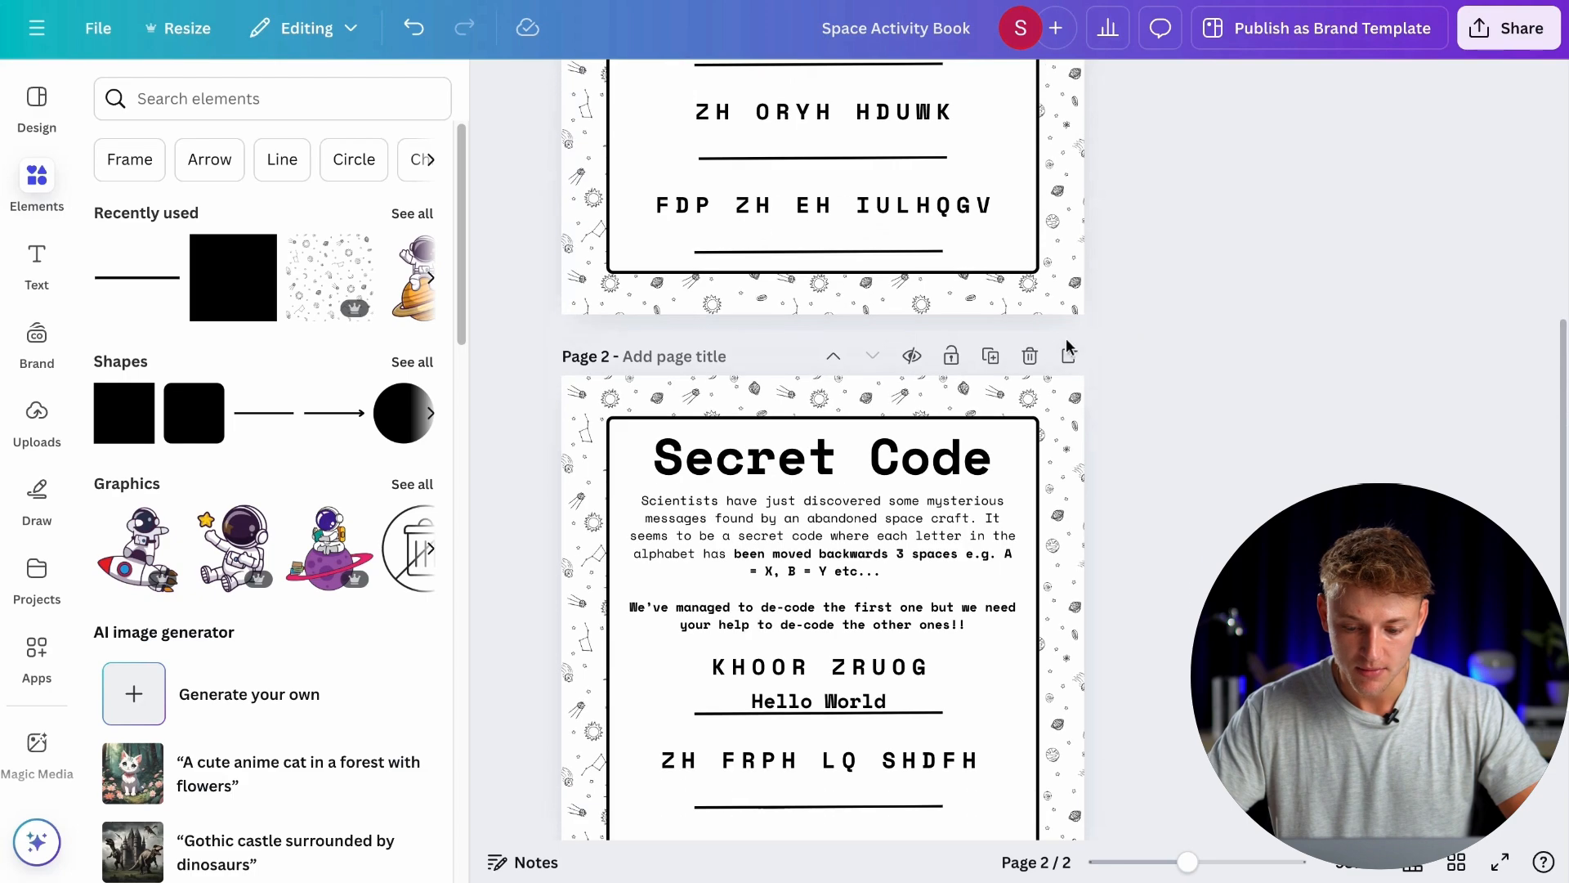
left_click(1027, 358)
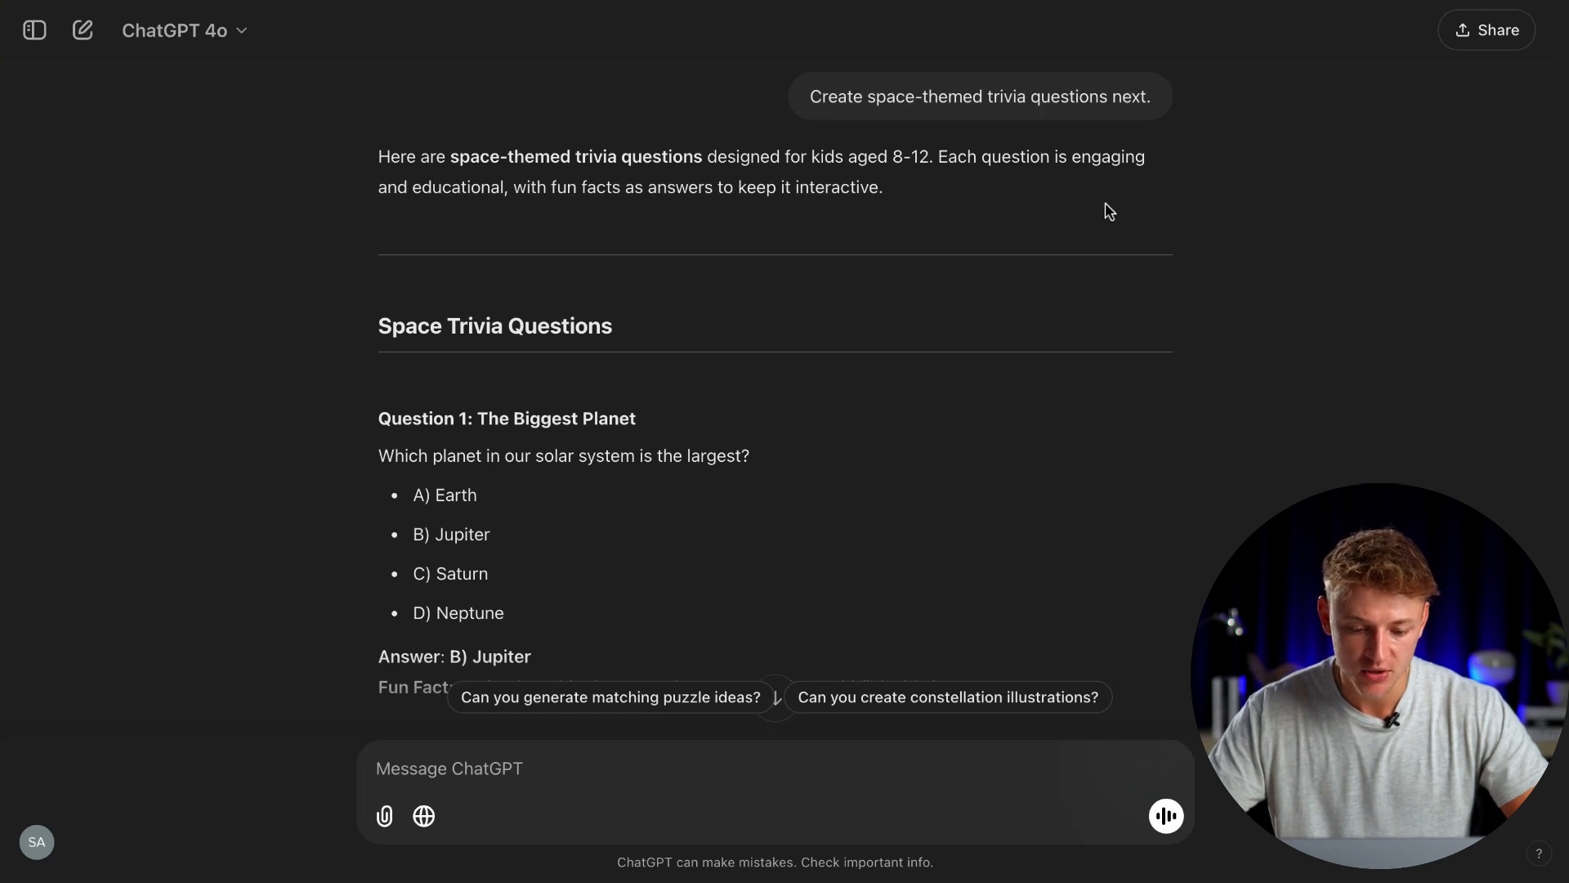
Step: Examine the wording, answer options and answers of the first space trivia questions in the ChatGPT response
scroll(1105, 211, "down", 3)
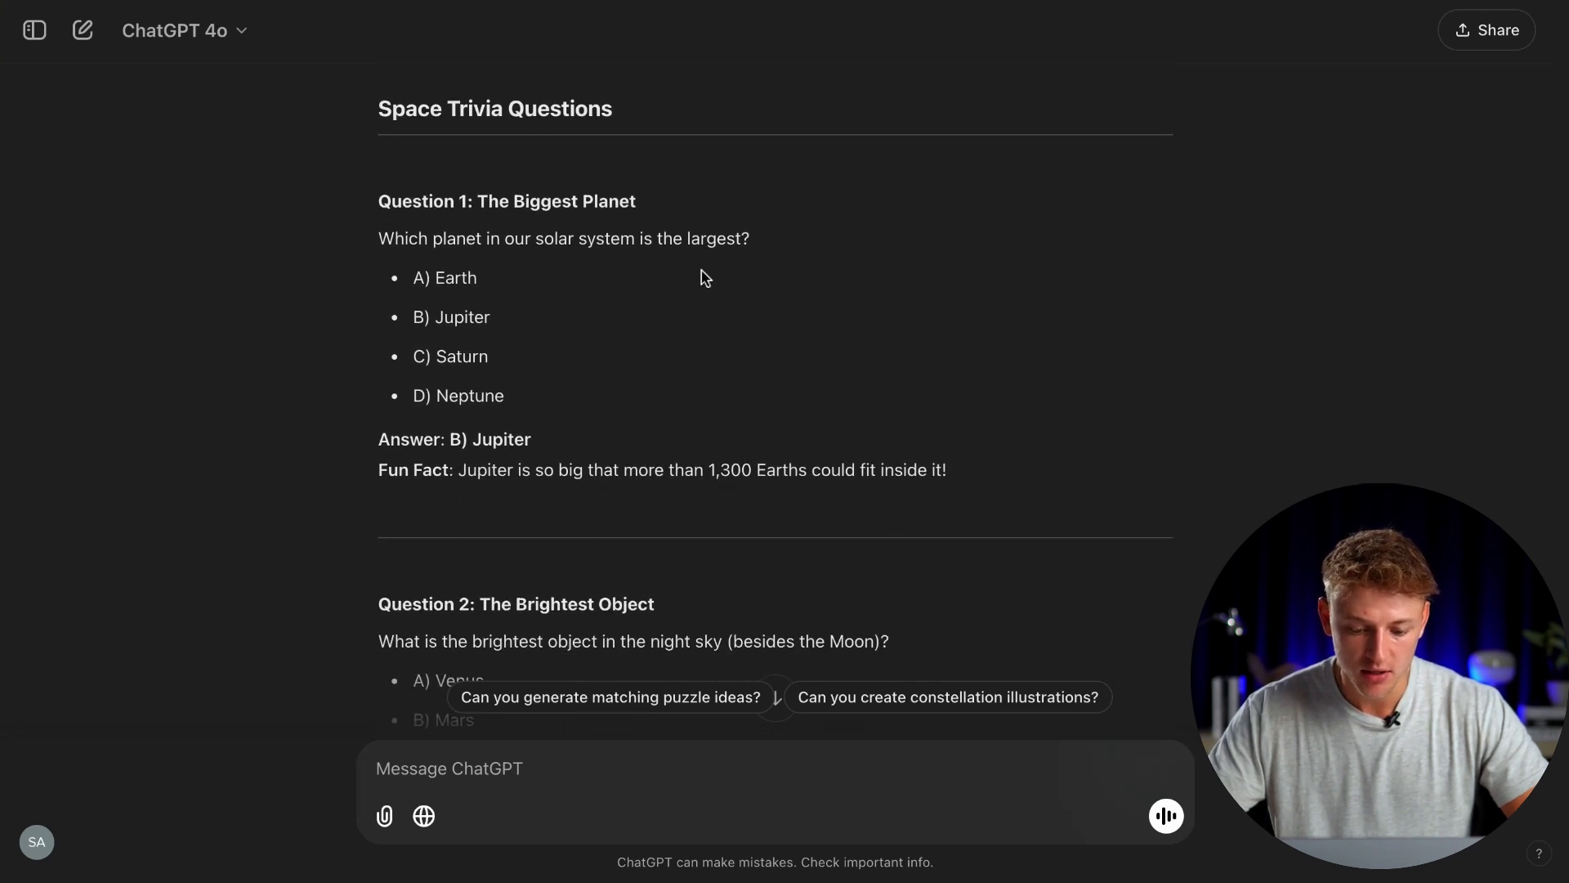
scroll(719, 343, "down", 1)
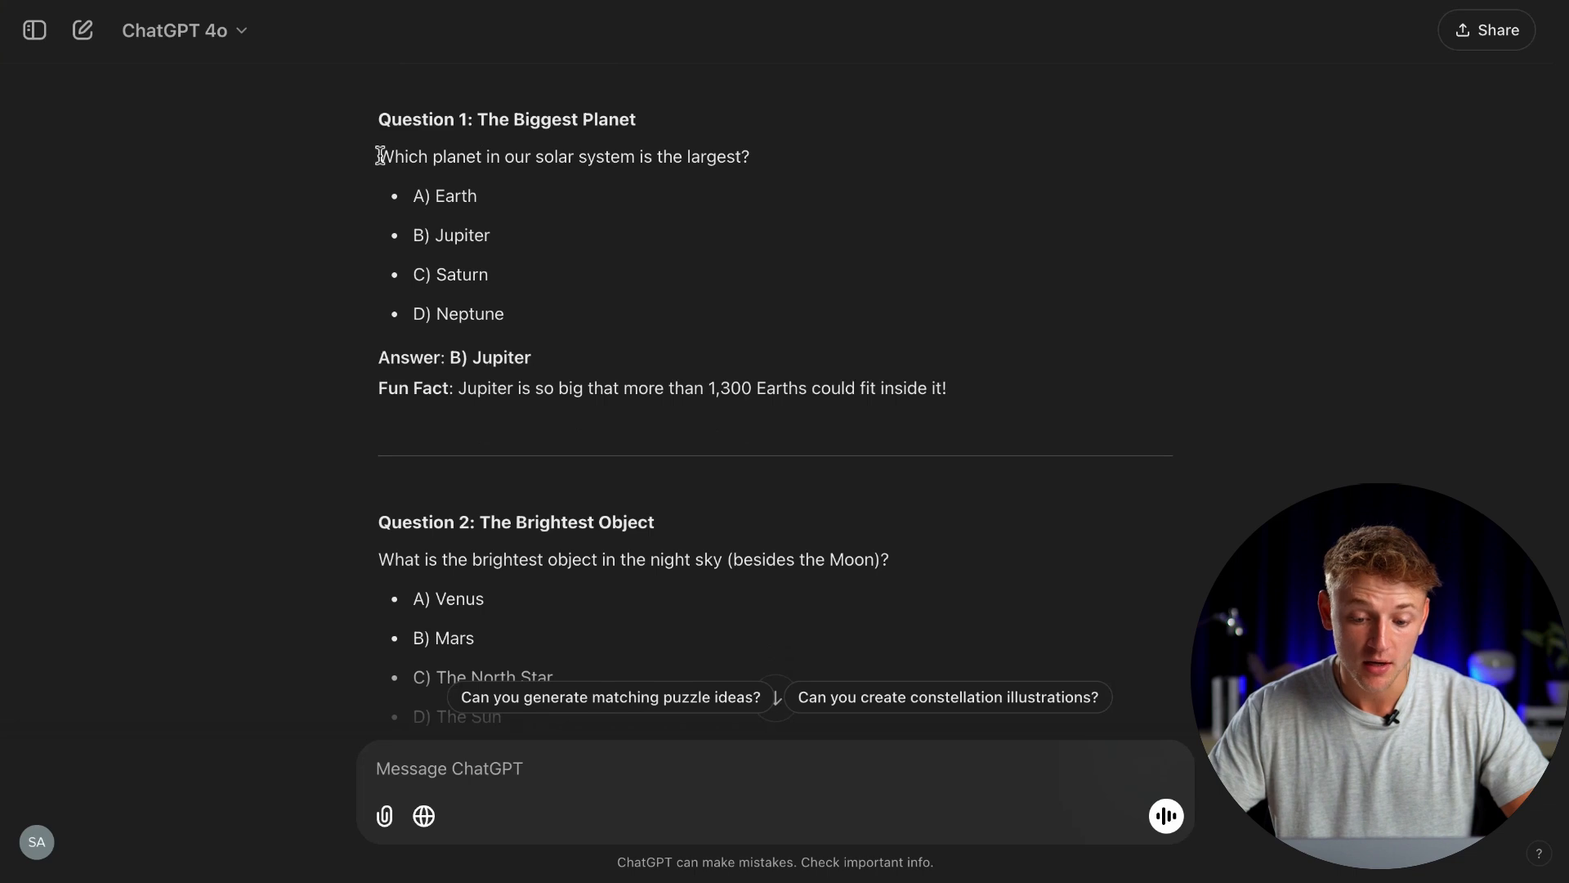
left_click_drag(380, 155, 709, 158)
triple_click(418, 199)
scroll(645, 252, "down", 6)
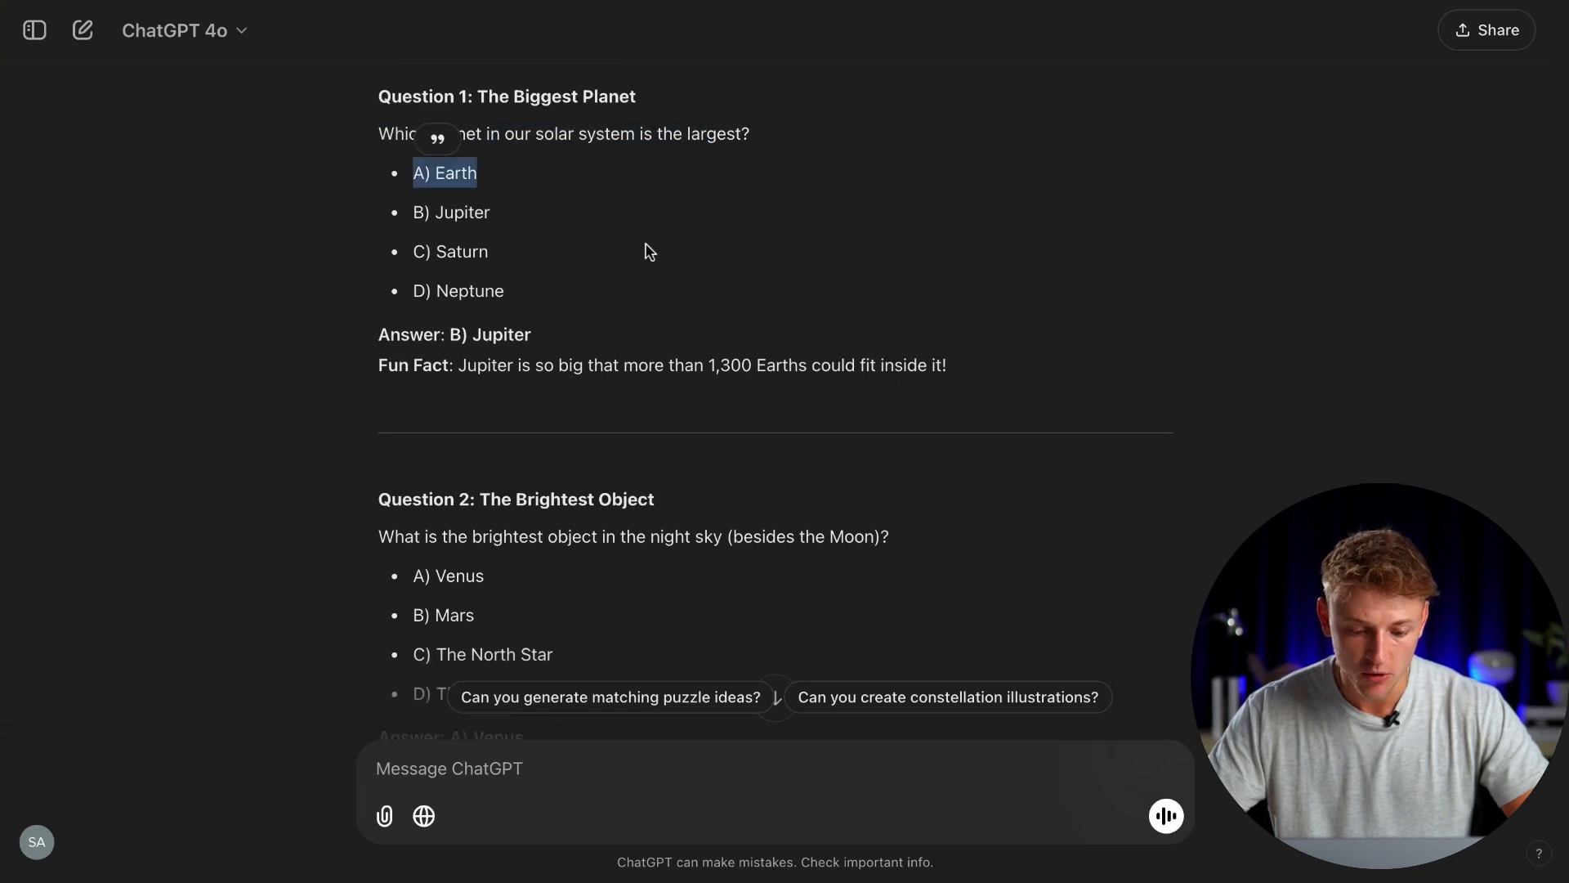
scroll(705, 399, "up", 4)
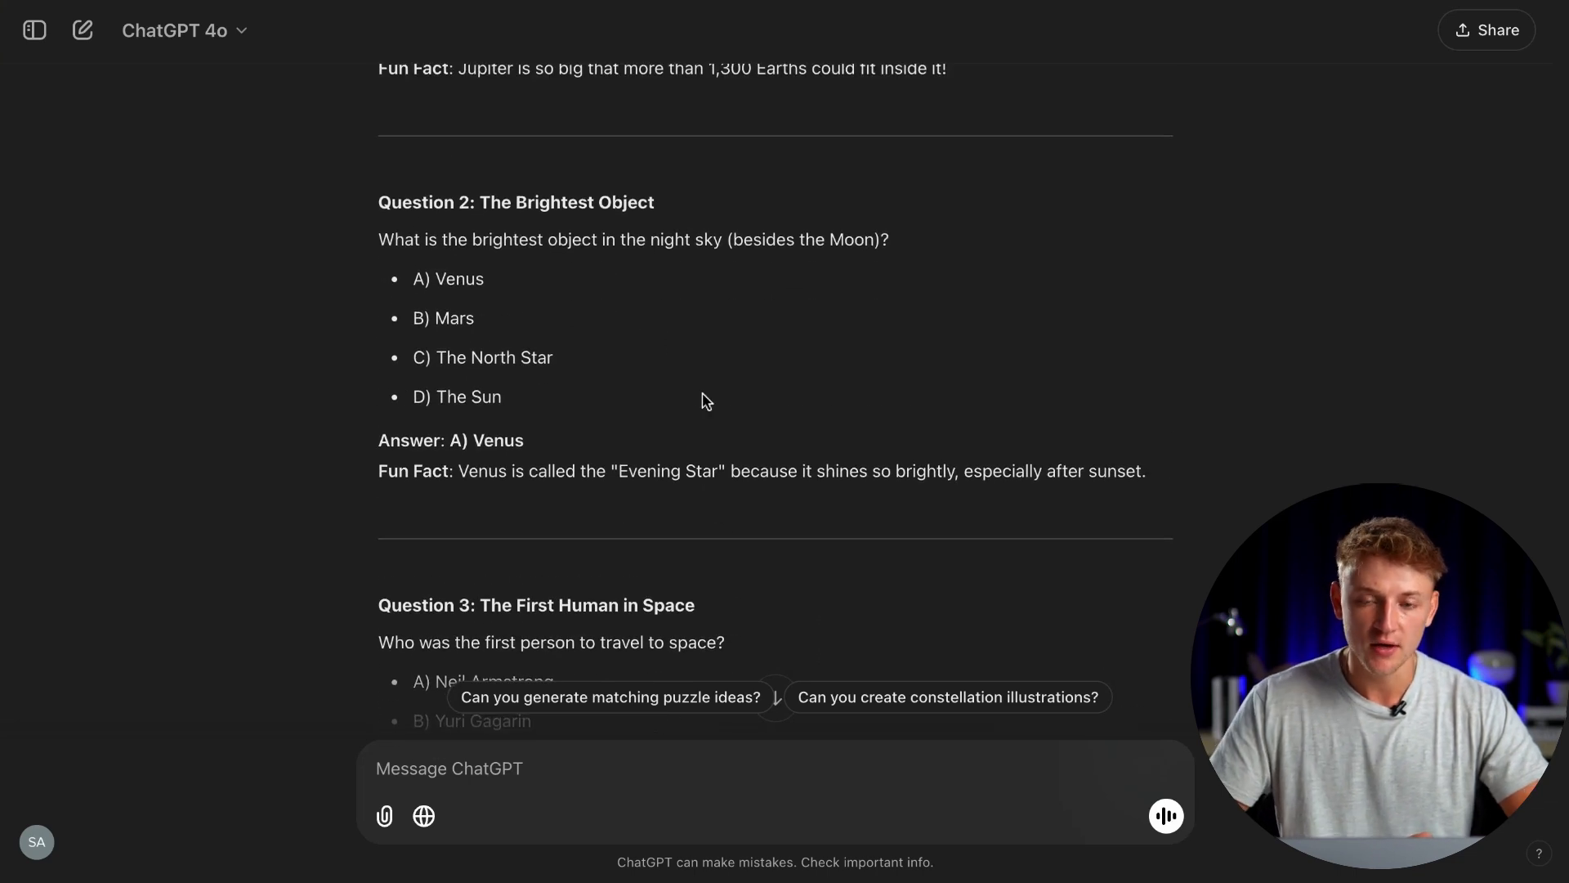
scroll(706, 400, "up", 1)
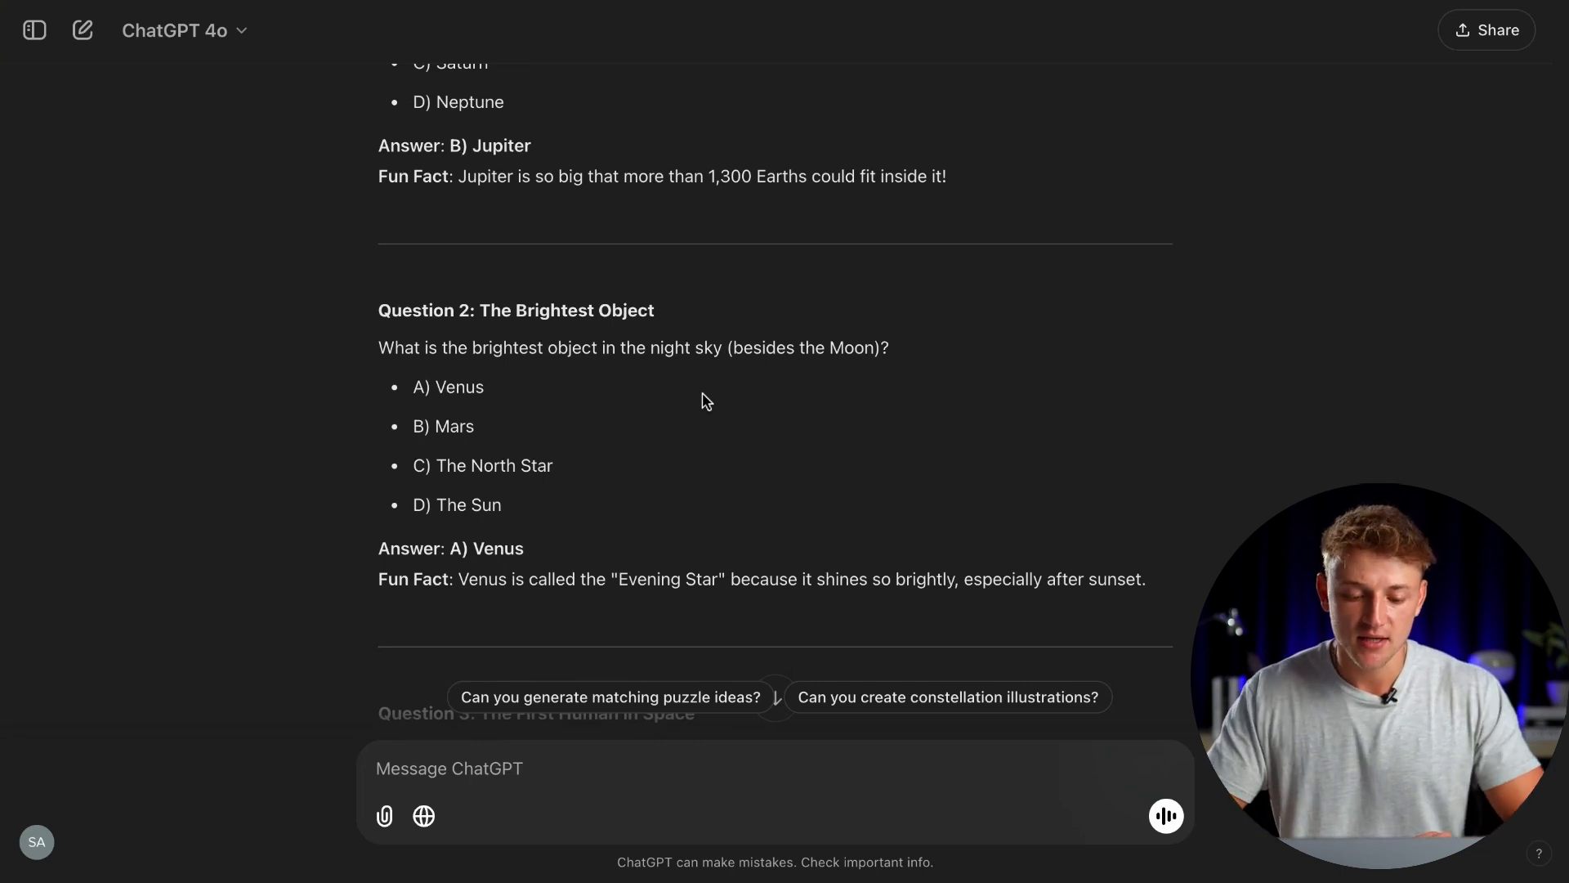
scroll(706, 401, "up", 3)
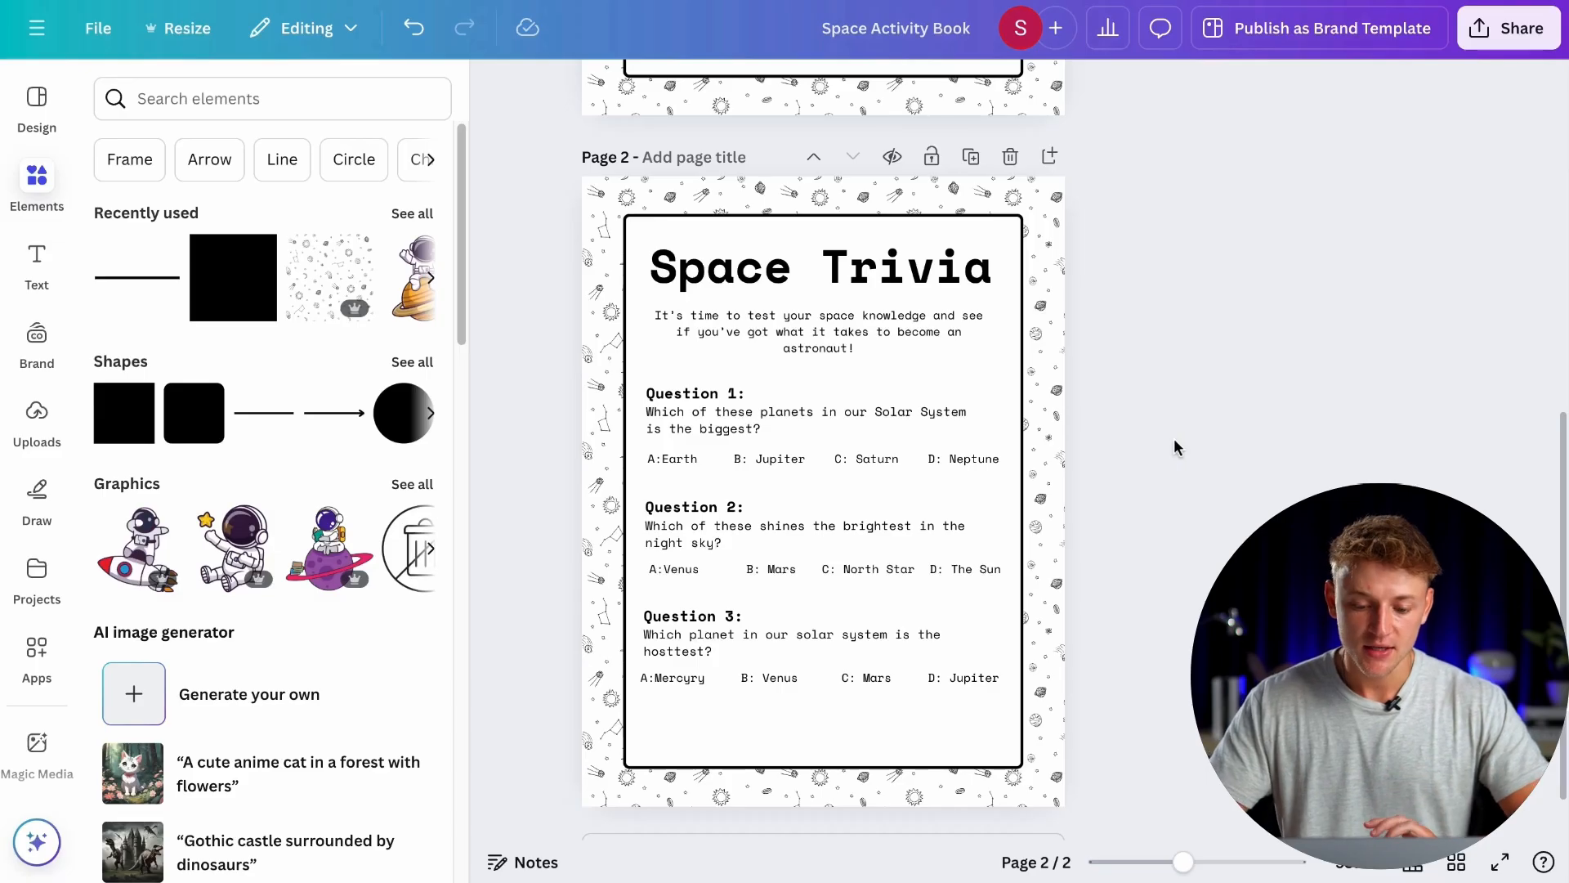
Step: Compare ChatGPT's wording of Question 1 about the largest planet with the Space Trivia page
scroll(1136, 484, "up", 1)
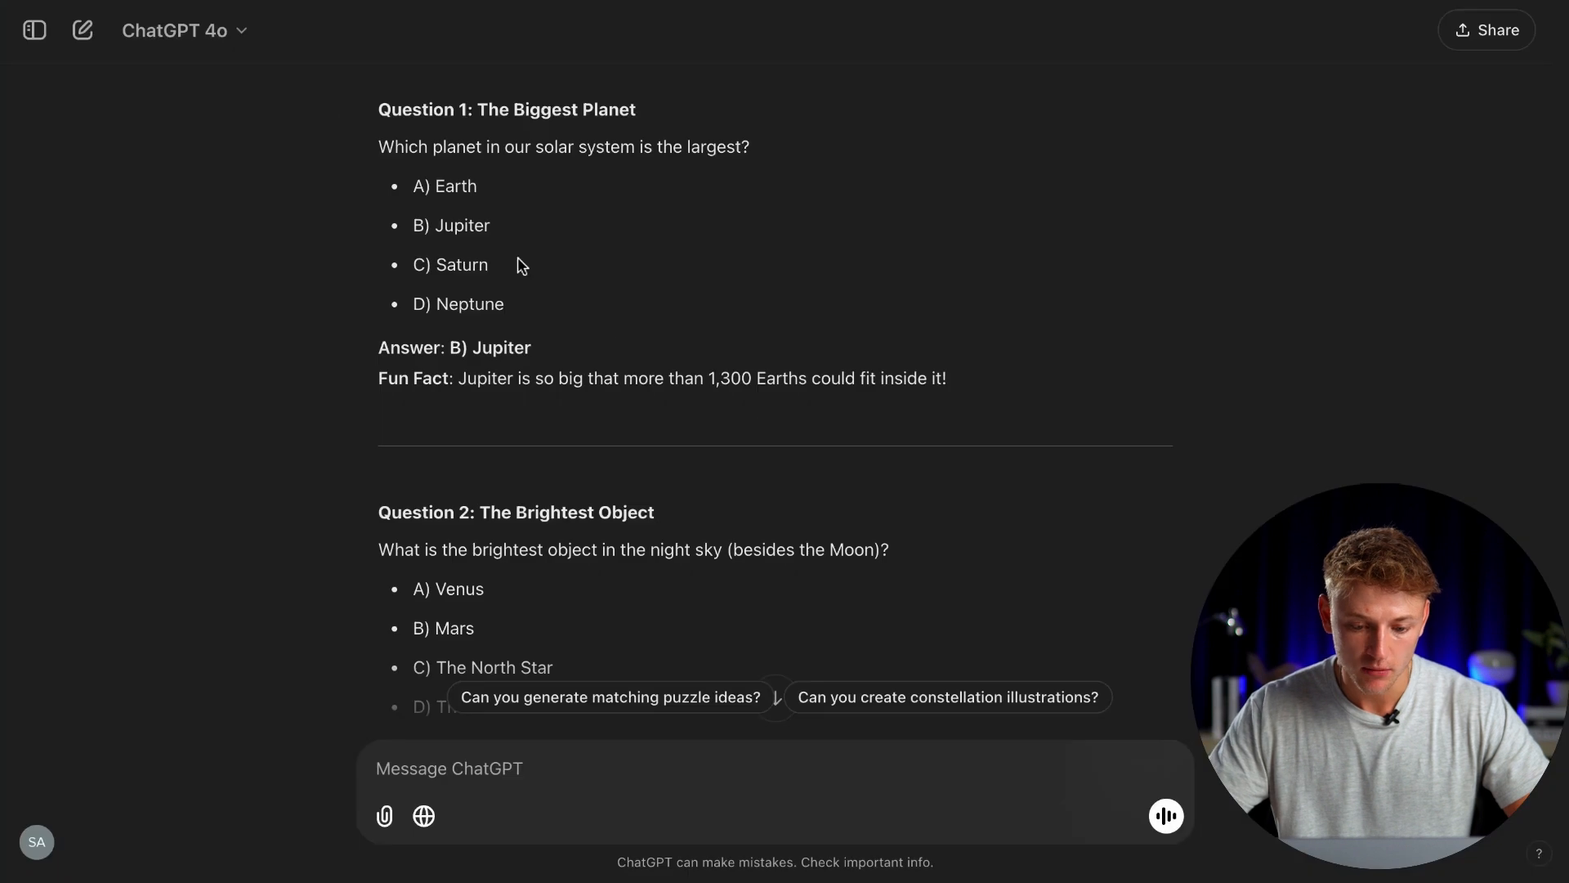
left_click_drag(650, 155, 459, 154)
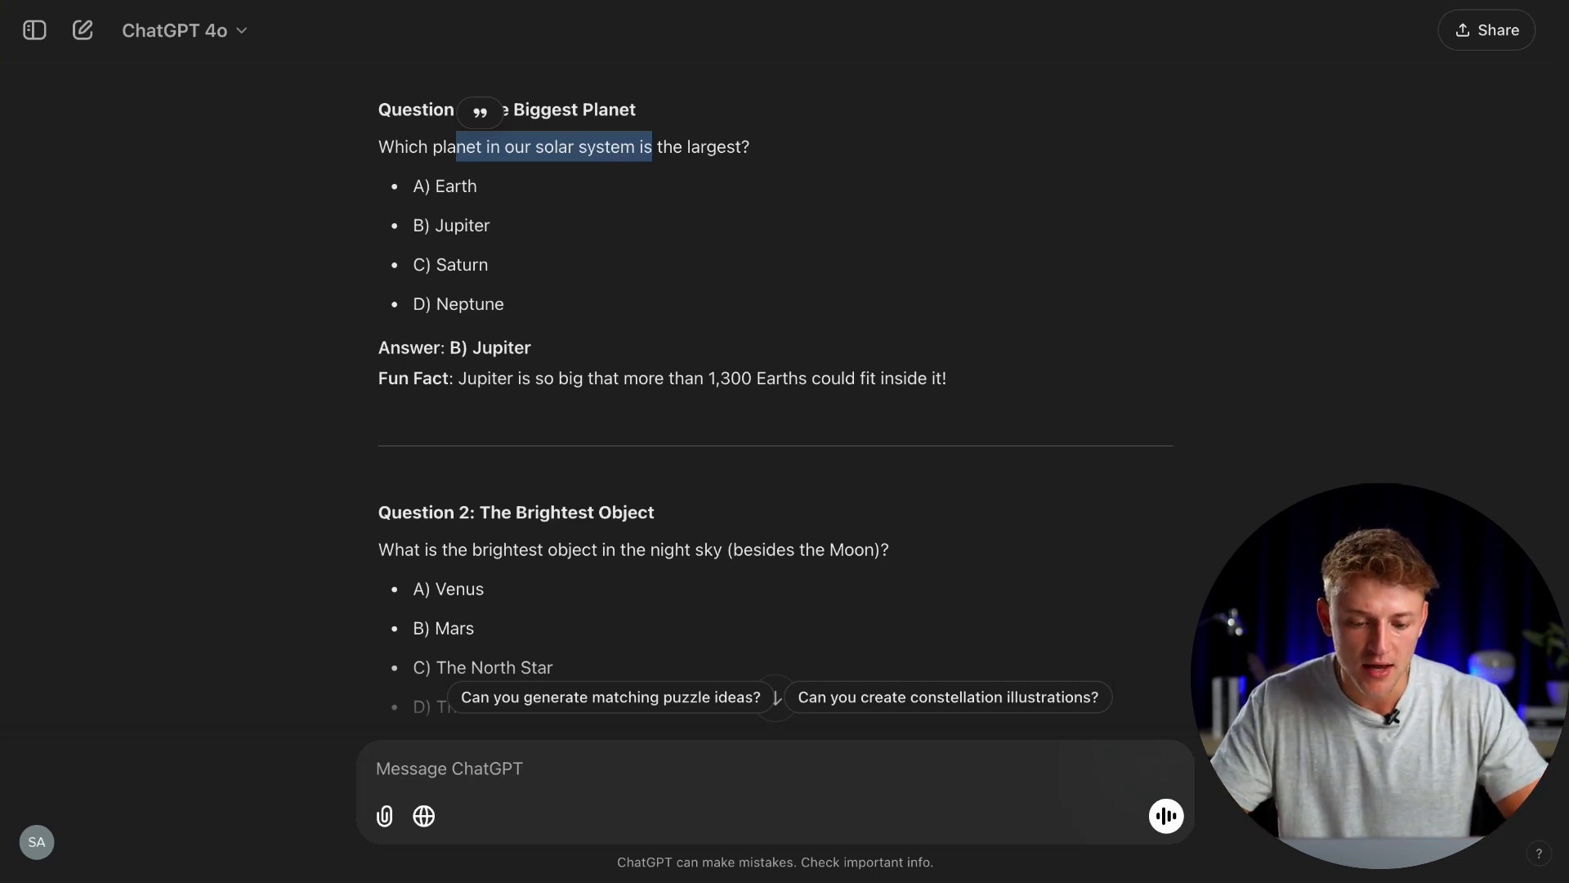
left_click(451, 147)
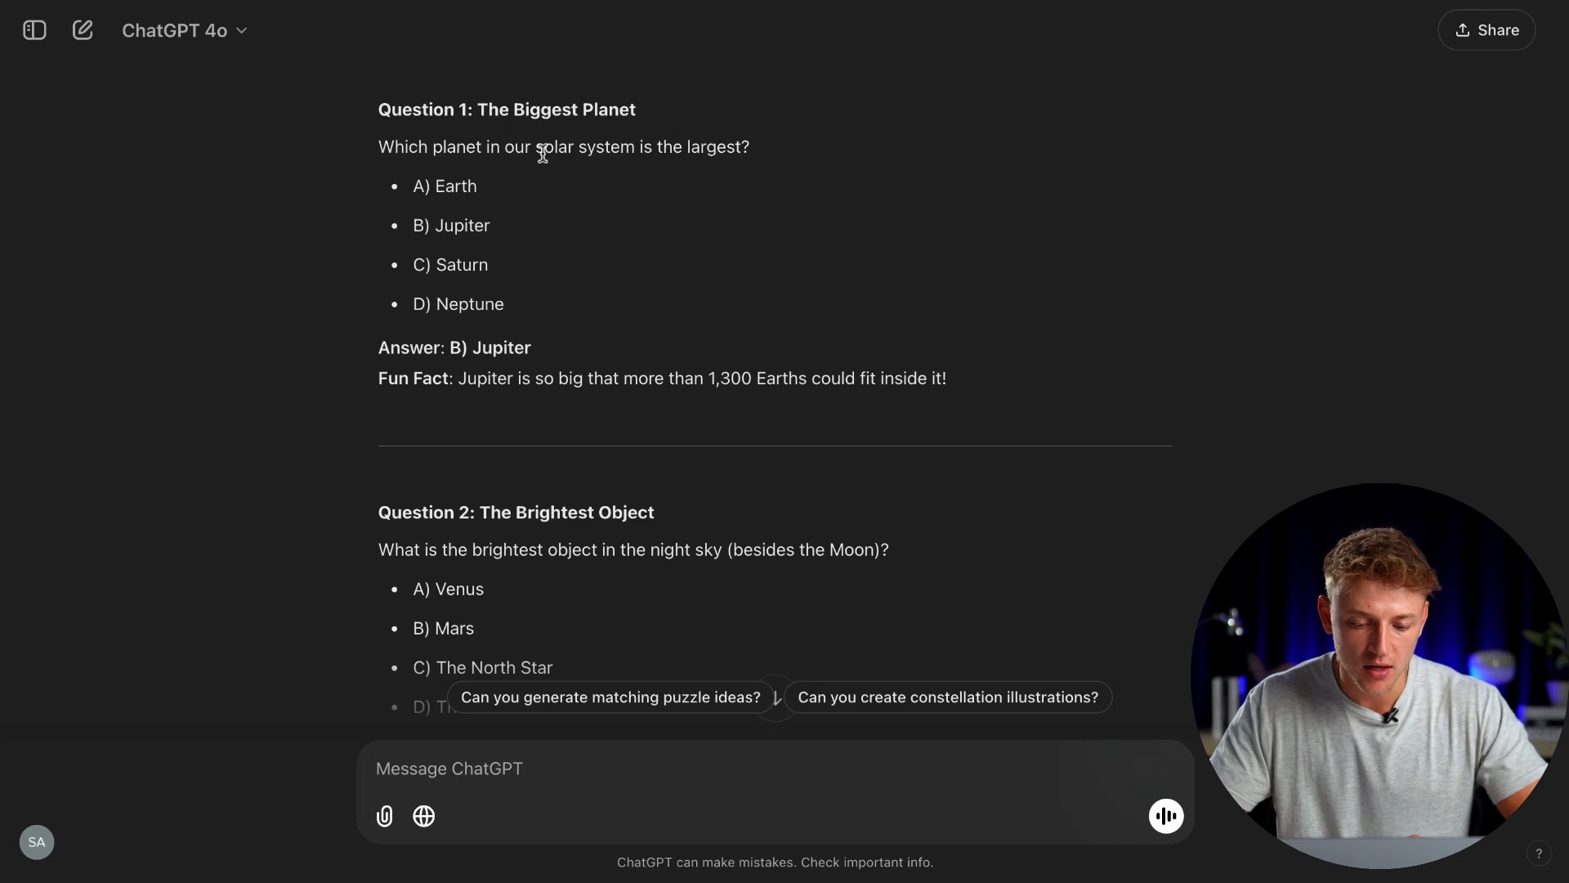
left_click_drag(395, 141, 636, 142)
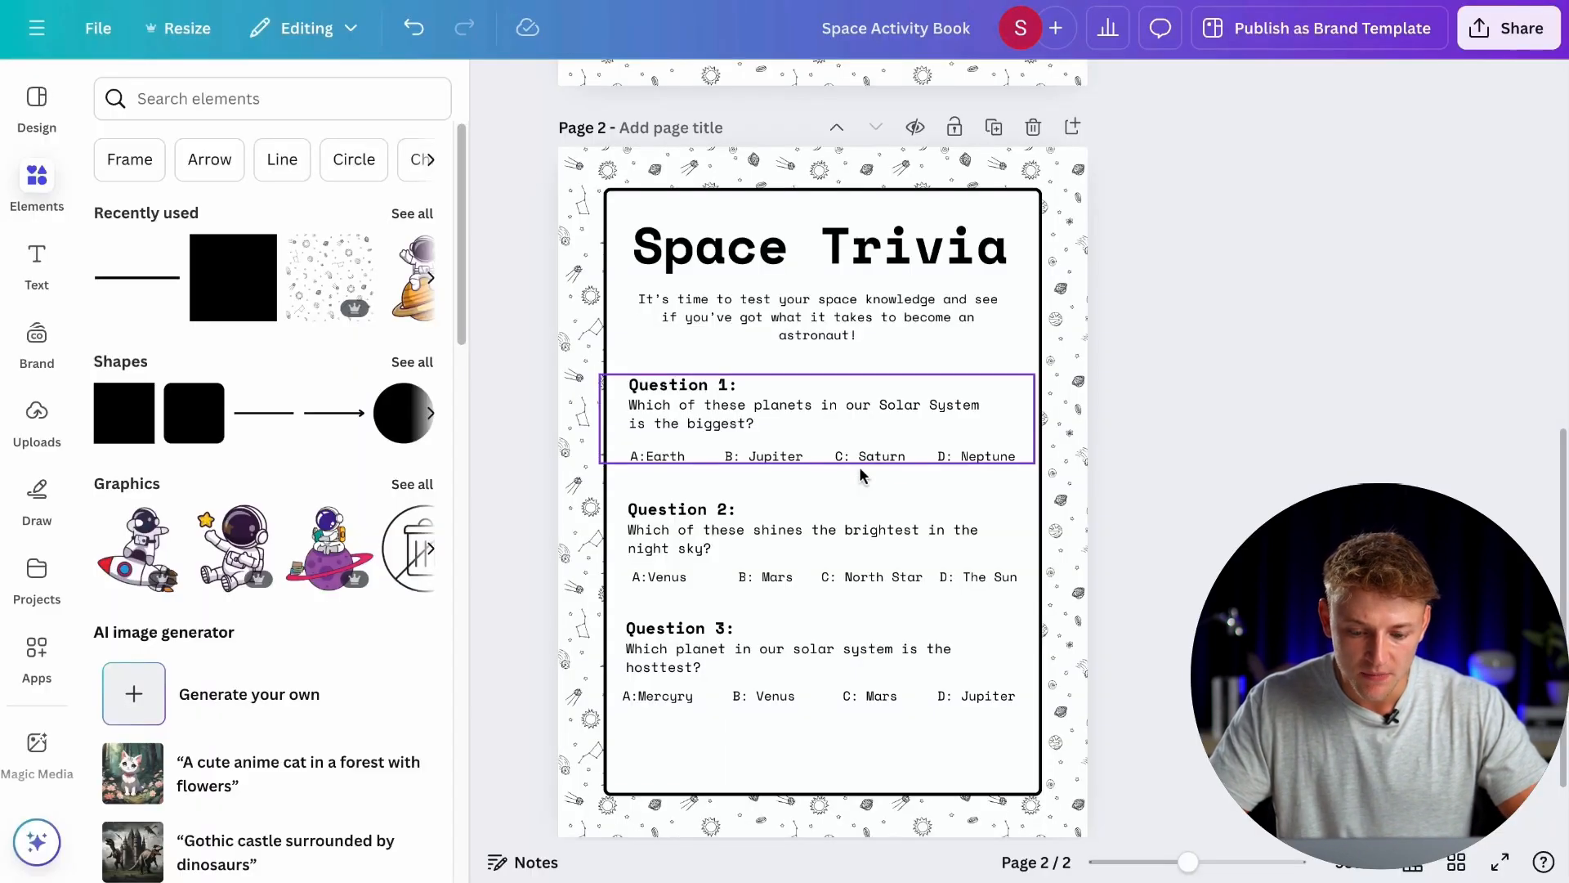
Step: Move the Question 3 and Question 2 groups slightly down on the Space Trivia page to widen the gaps between questions
left_click(784, 419)
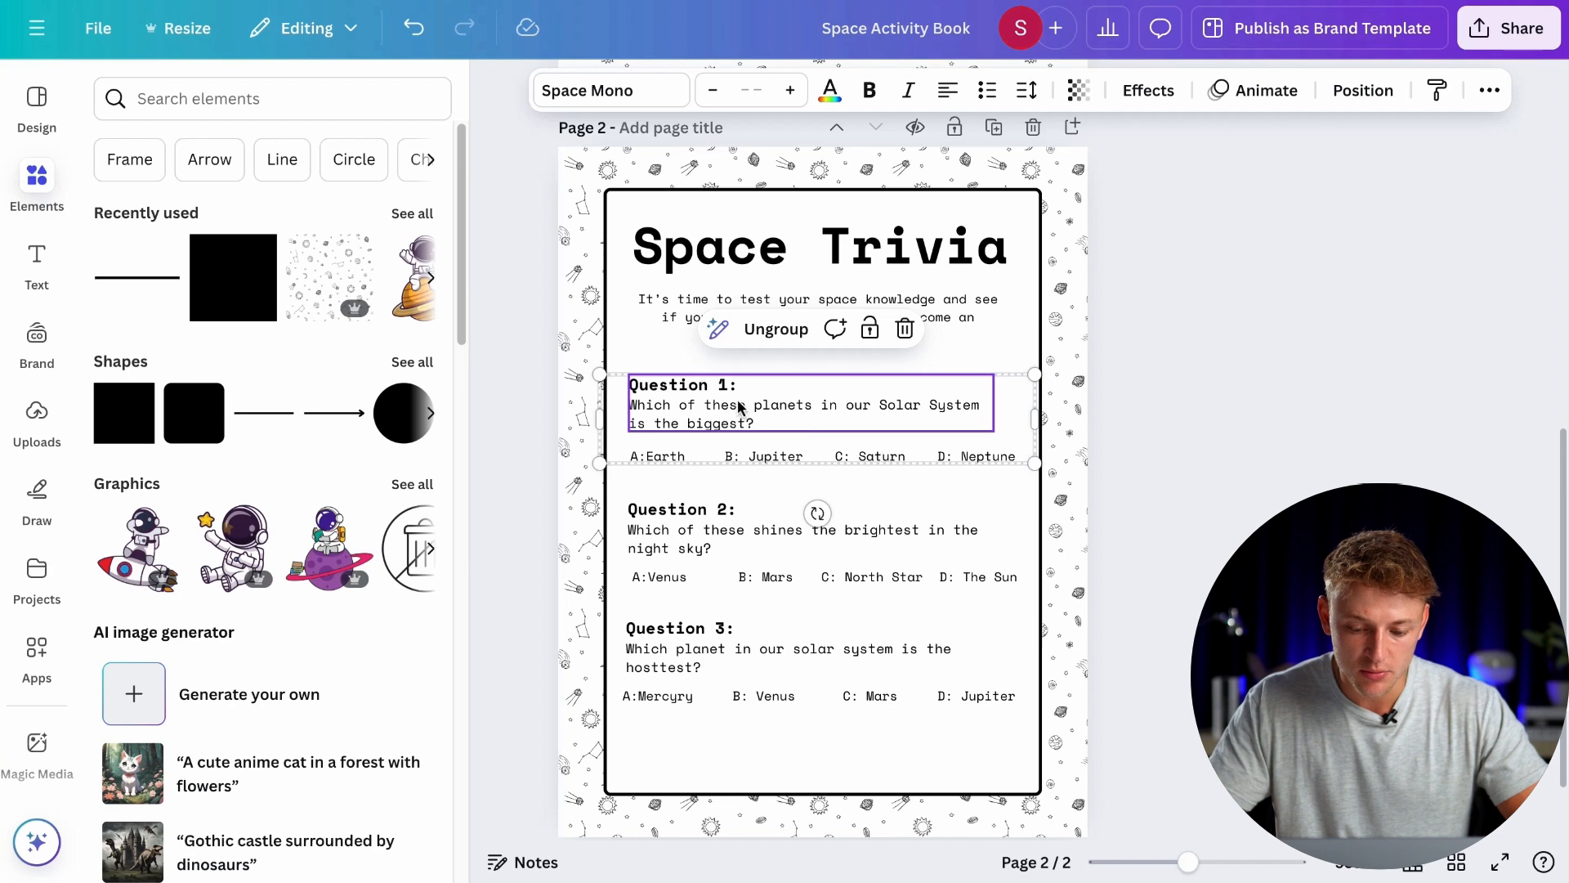
left_click(1305, 419)
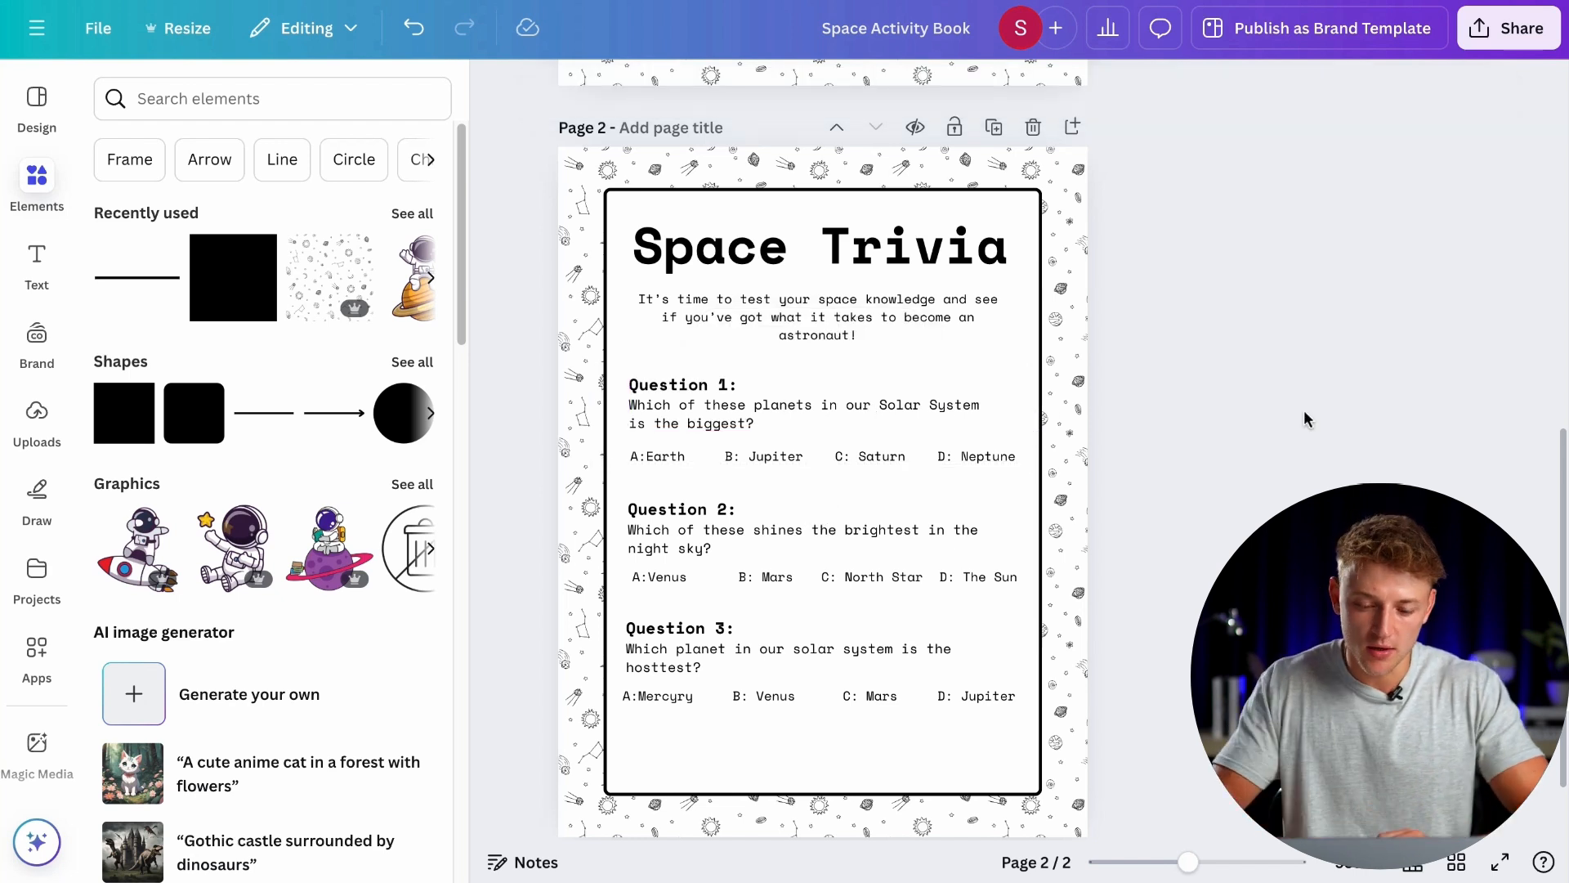
scroll(1306, 419, "down", 1)
left_click_drag(904, 585, 887, 600)
left_click_drag(916, 487, 920, 501)
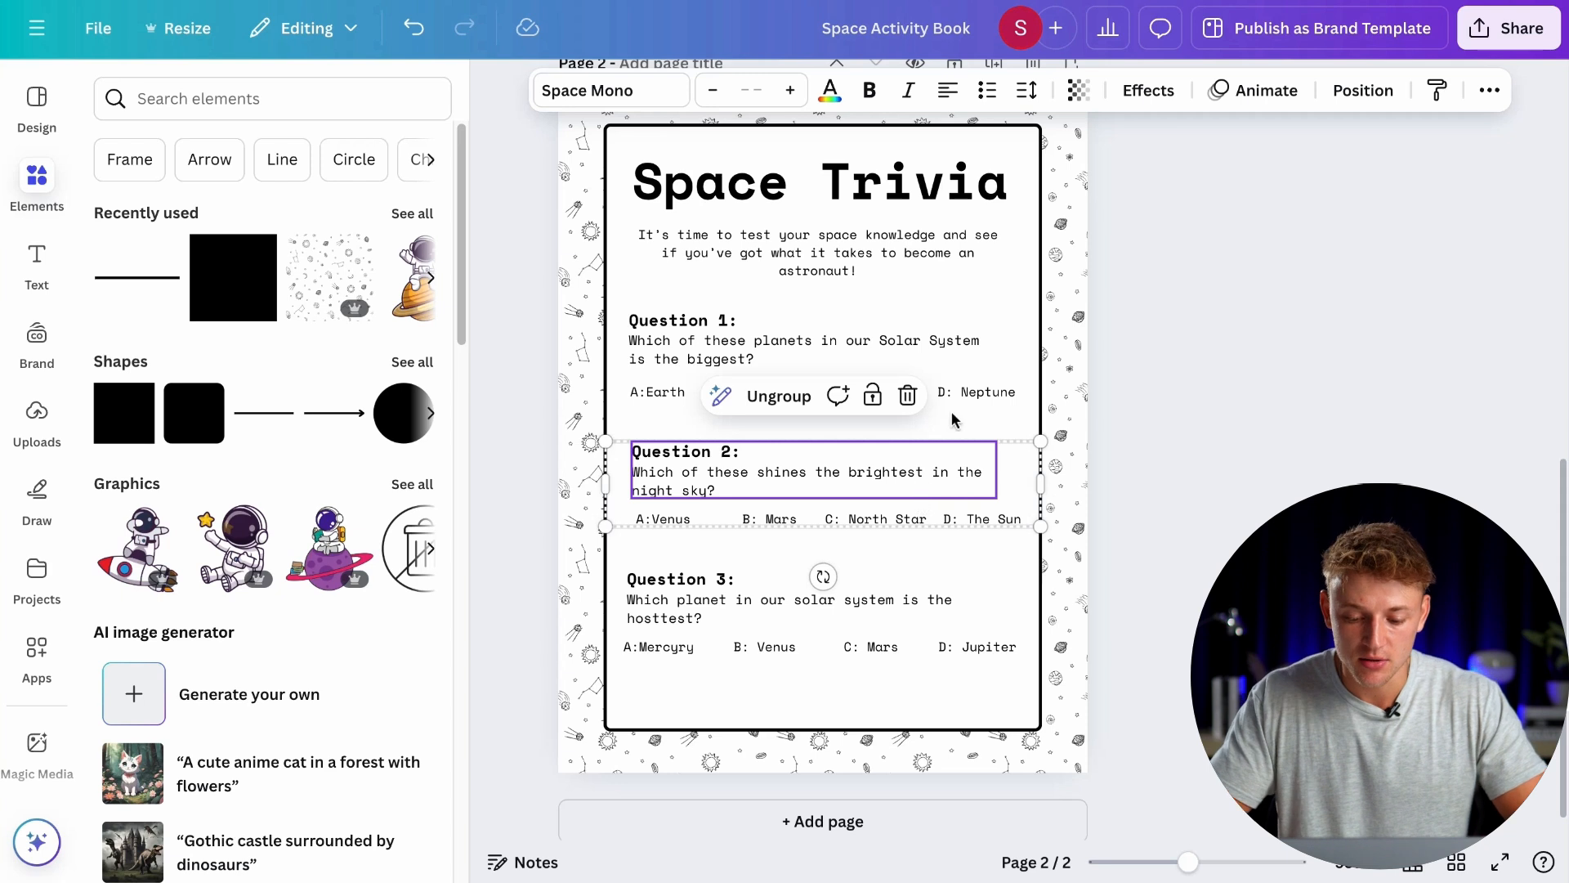
Step: Ungroup the Question 1 block into its question text and separate answer options
left_click(947, 360)
left_click(1257, 370)
left_click(940, 380)
left_click(685, 416)
left_click(944, 365)
left_click(778, 266)
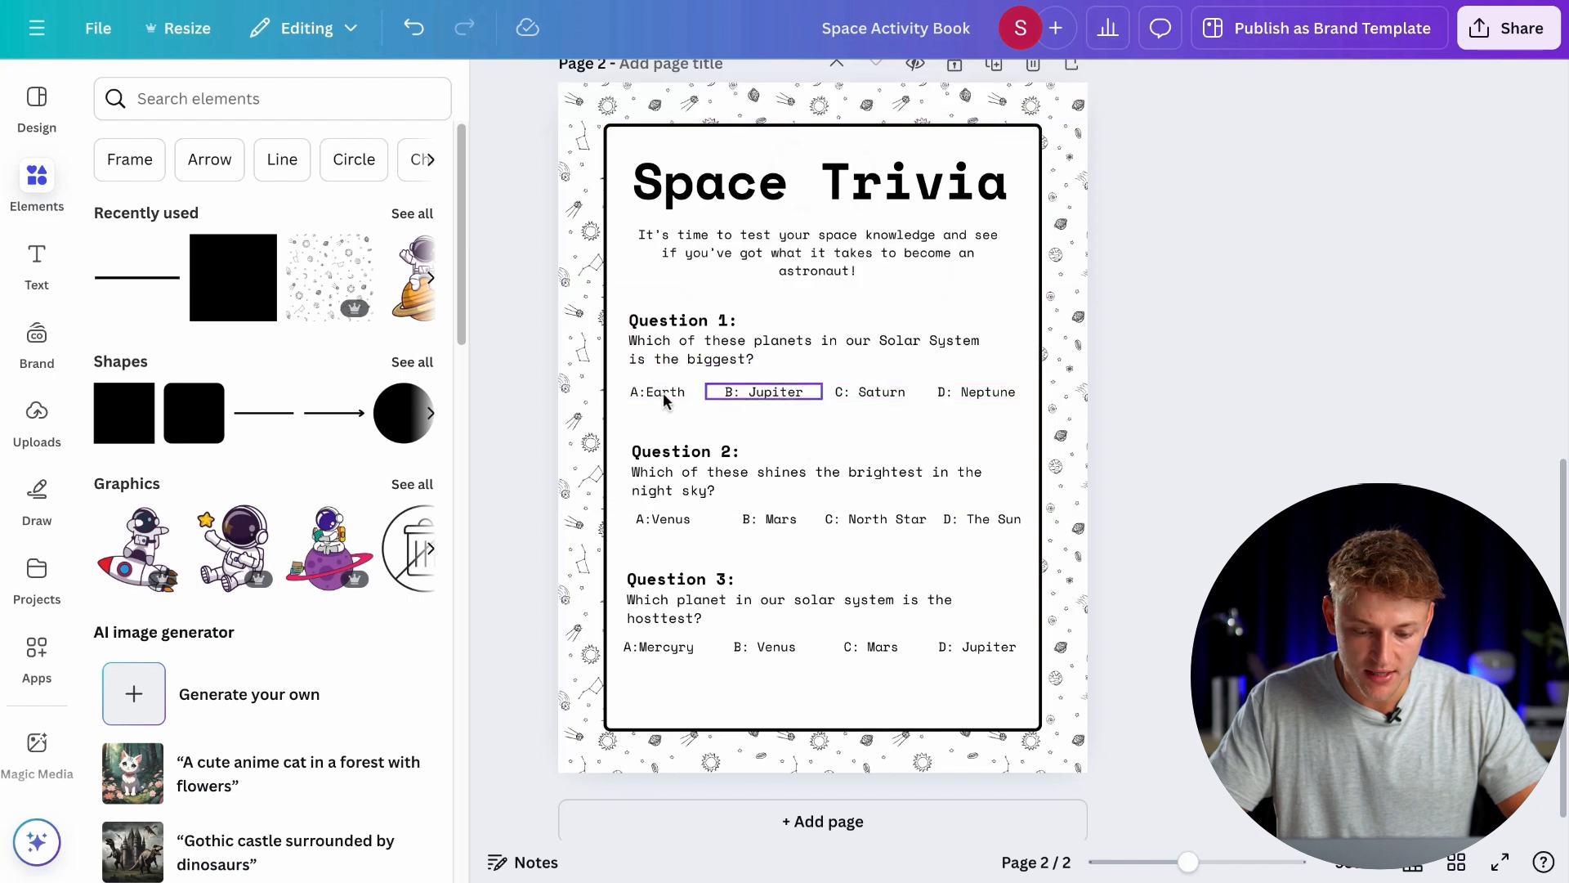
Step: Regroup the Question 1 text and its four answer options into one block on the Space Trivia page
left_click(713, 394)
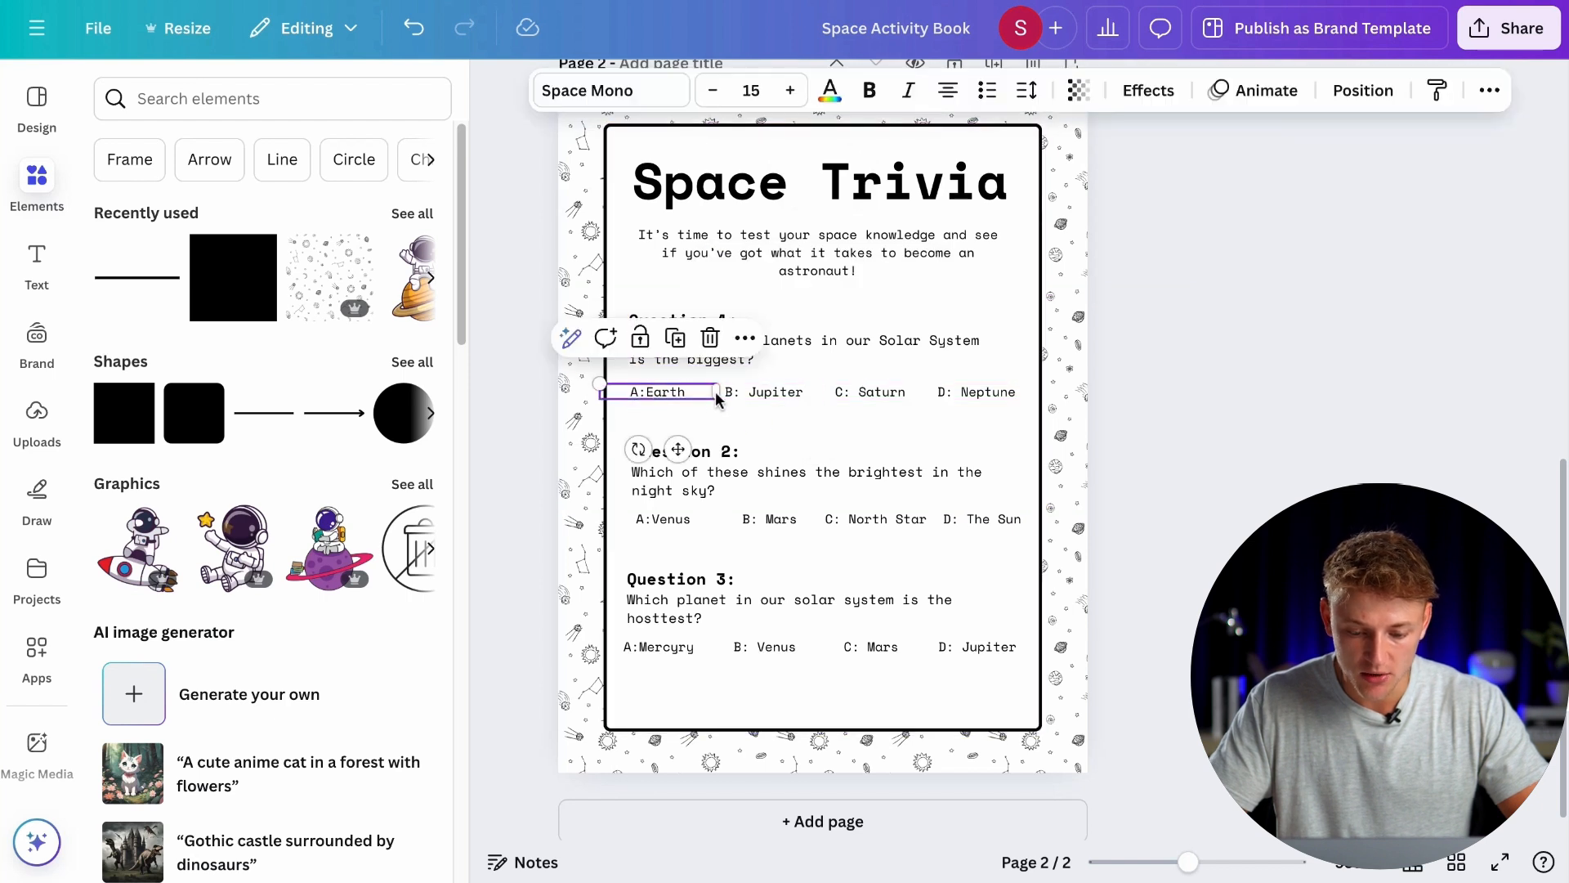
left_click(981, 407)
left_click_drag(979, 403, 659, 325)
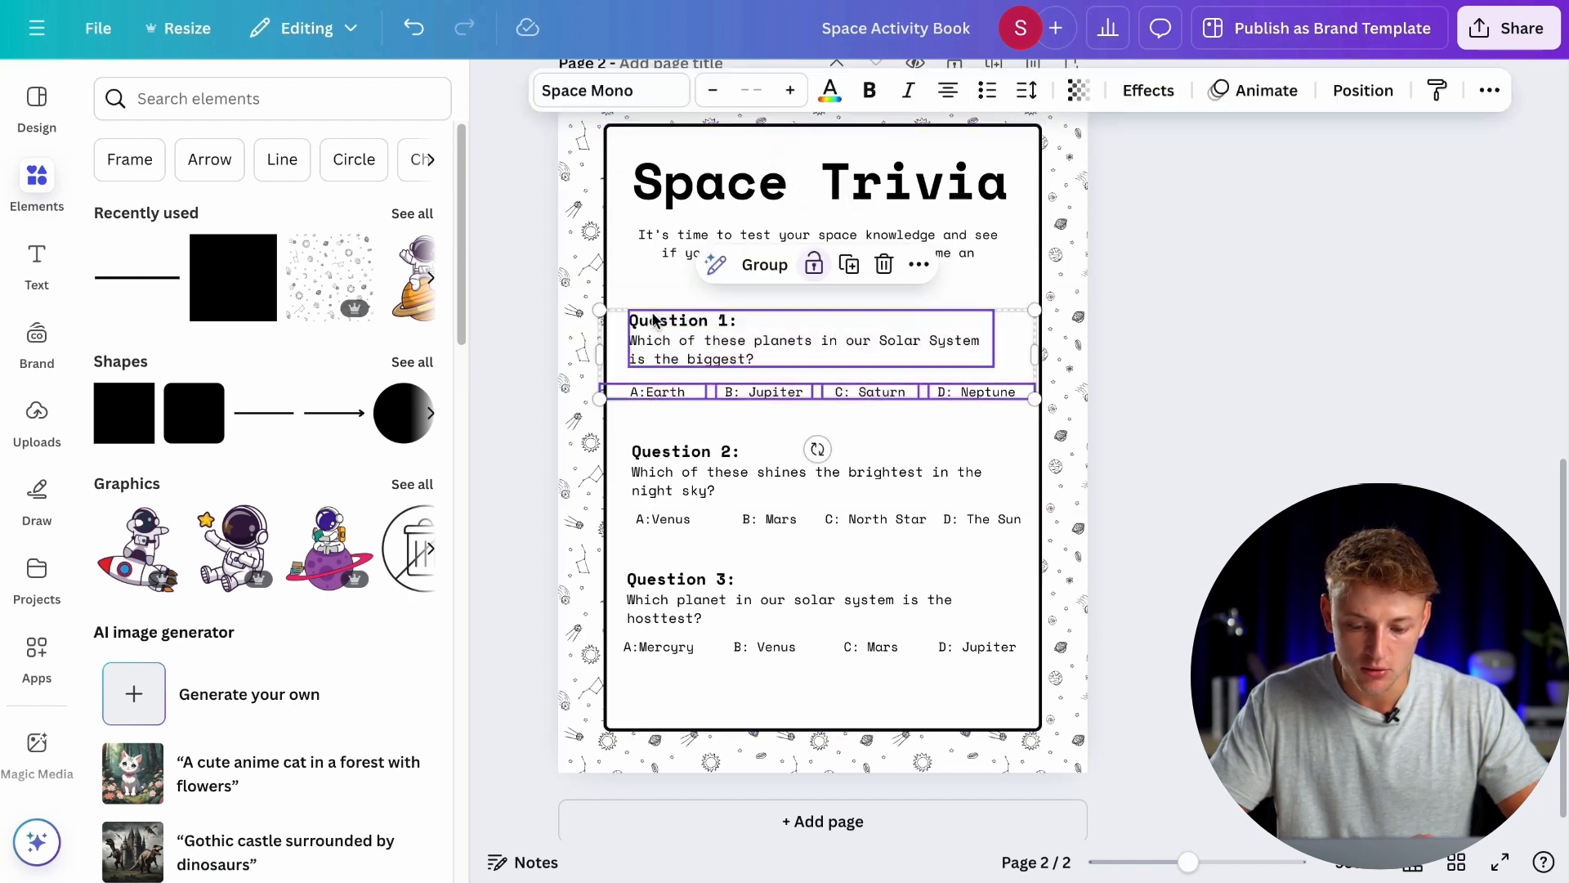
left_click(750, 265)
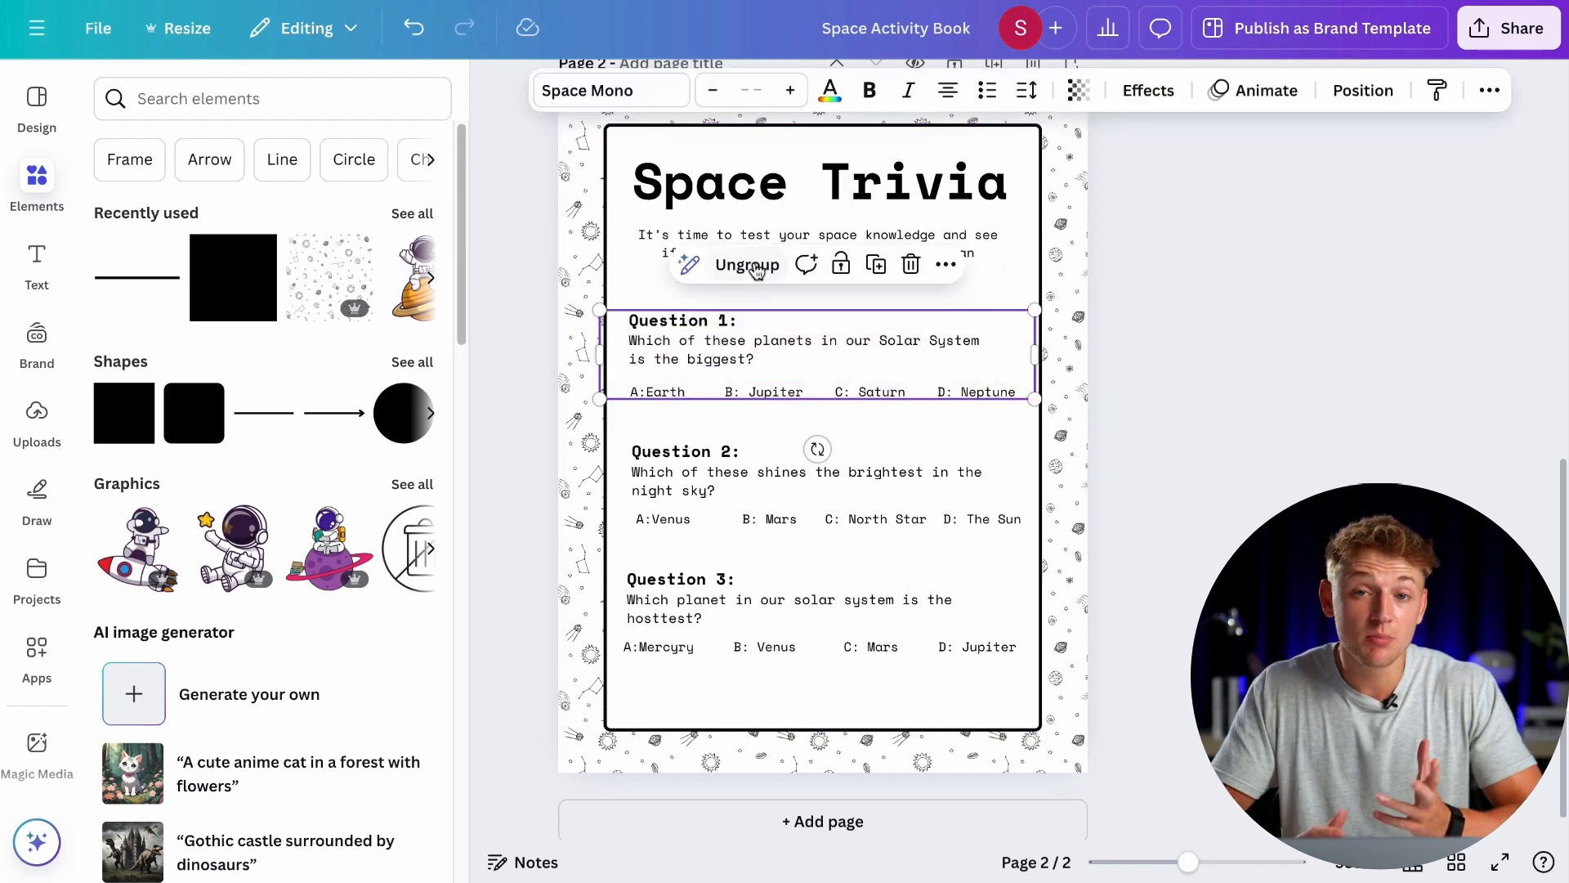
left_click(1265, 393)
left_click(847, 343)
left_click(1210, 372)
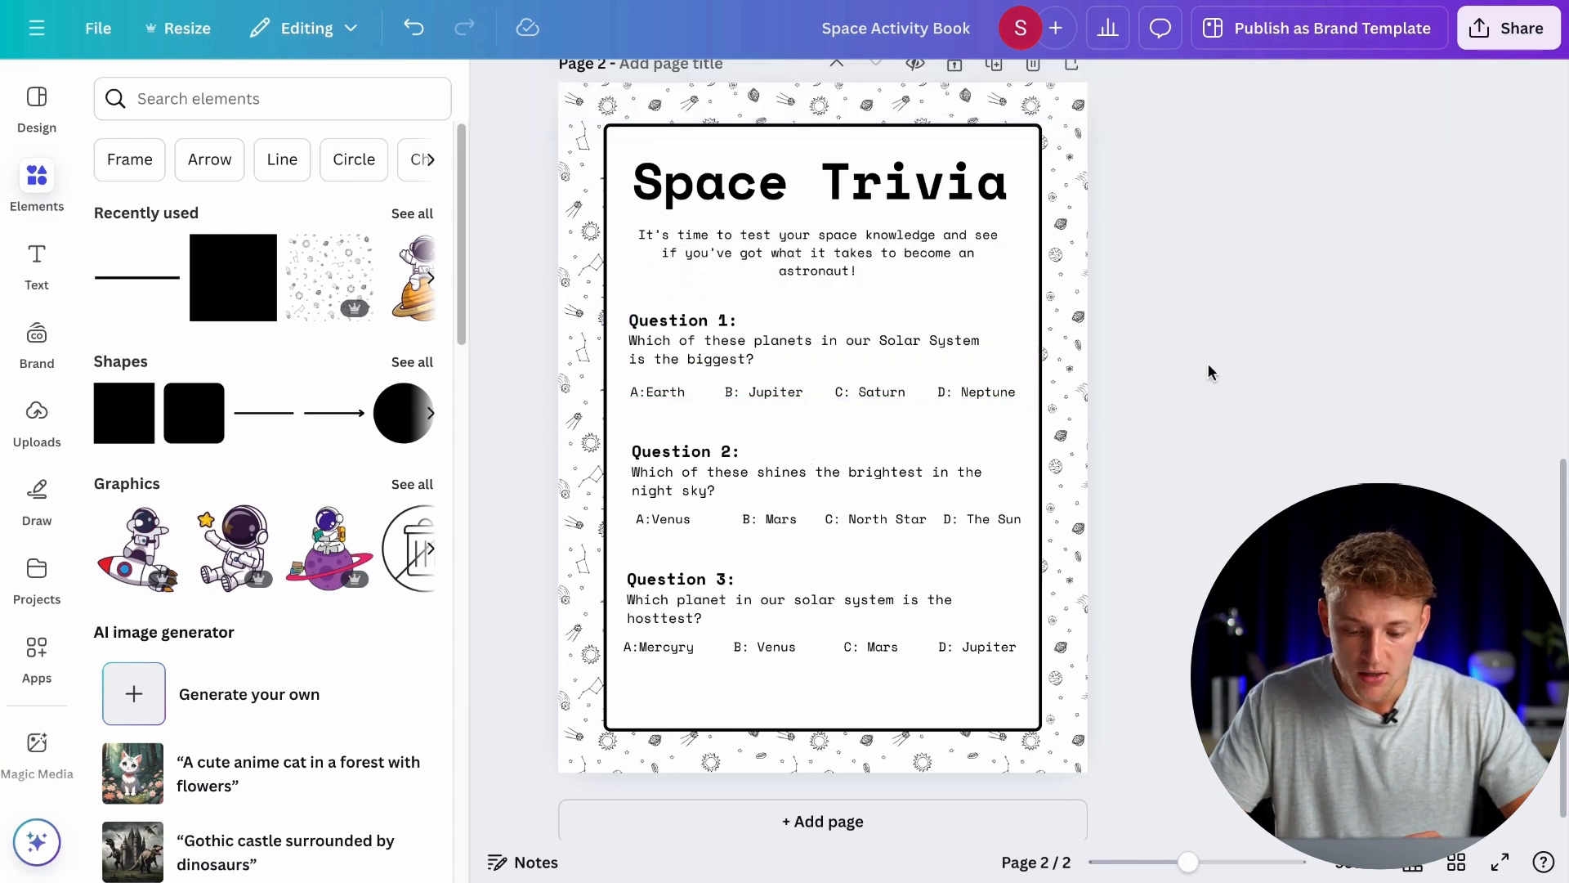
Step: Centre the Question 1 and Question 3 groups horizontally on the Space Trivia page
left_click(1026, 370)
left_click(1362, 90)
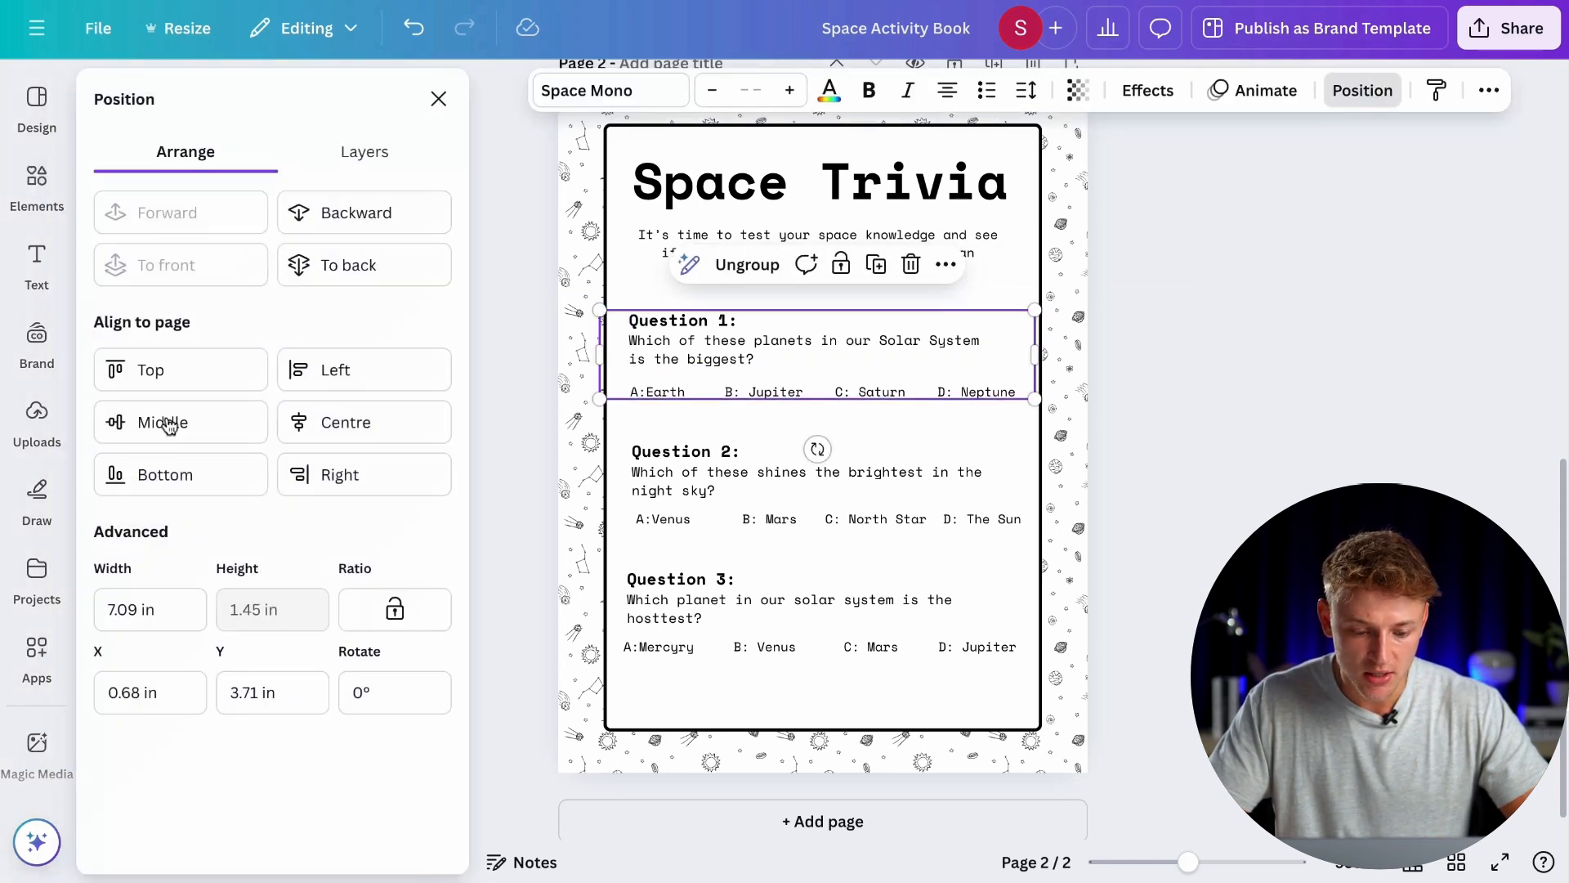
left_click(315, 422)
left_click(998, 479)
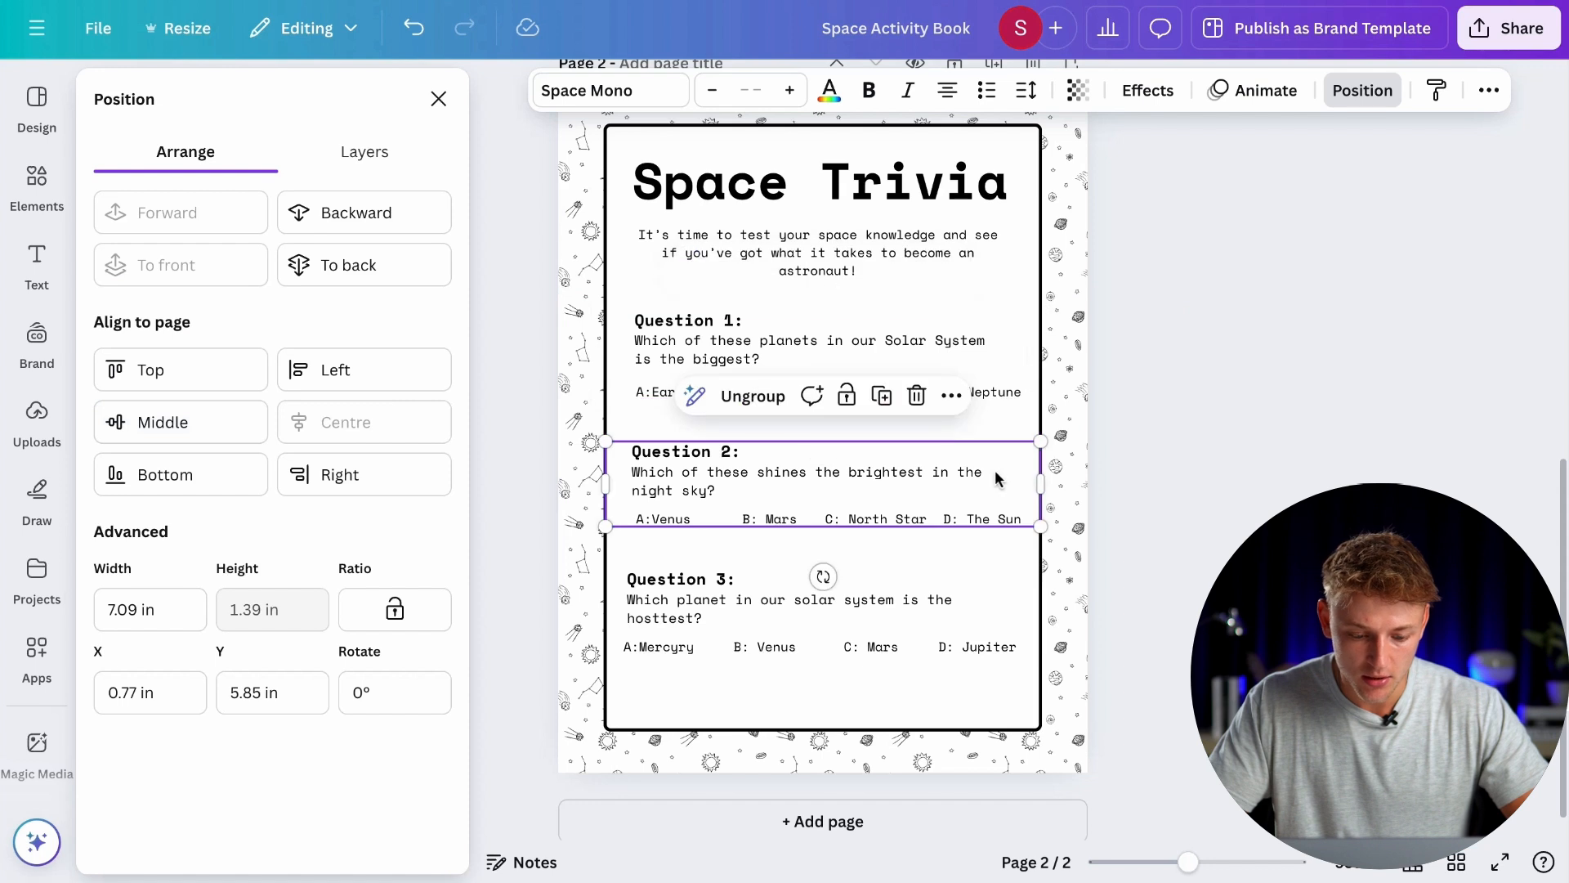
left_click(654, 595)
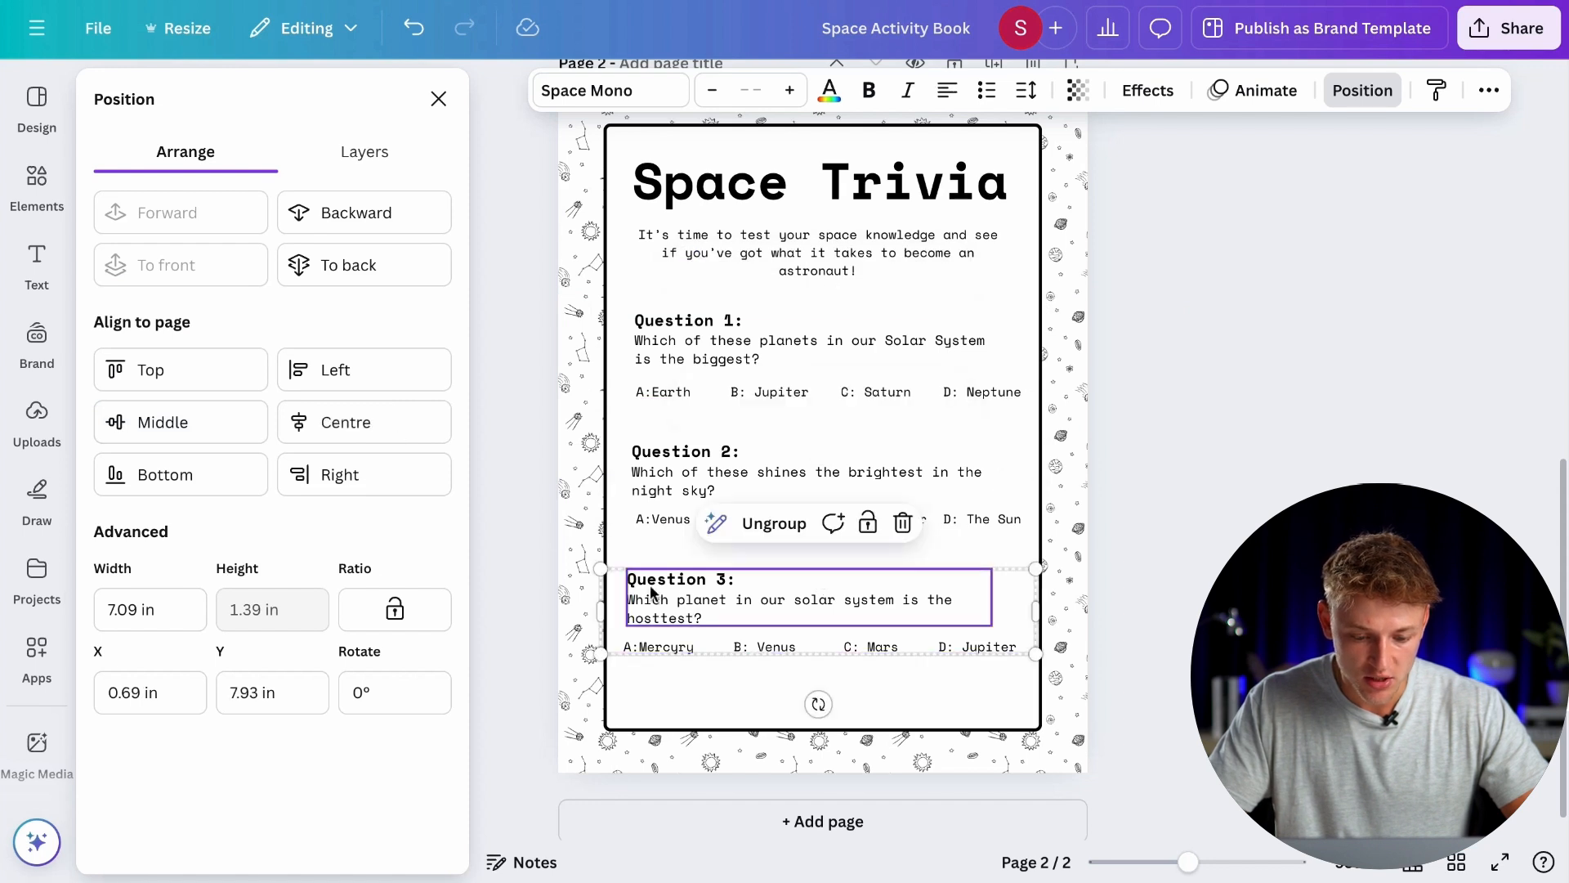
left_click(349, 421)
left_click(1168, 510)
Step: Check the vertical spacing between the three question groups on the Space Trivia page
left_click_drag(875, 705, 795, 381)
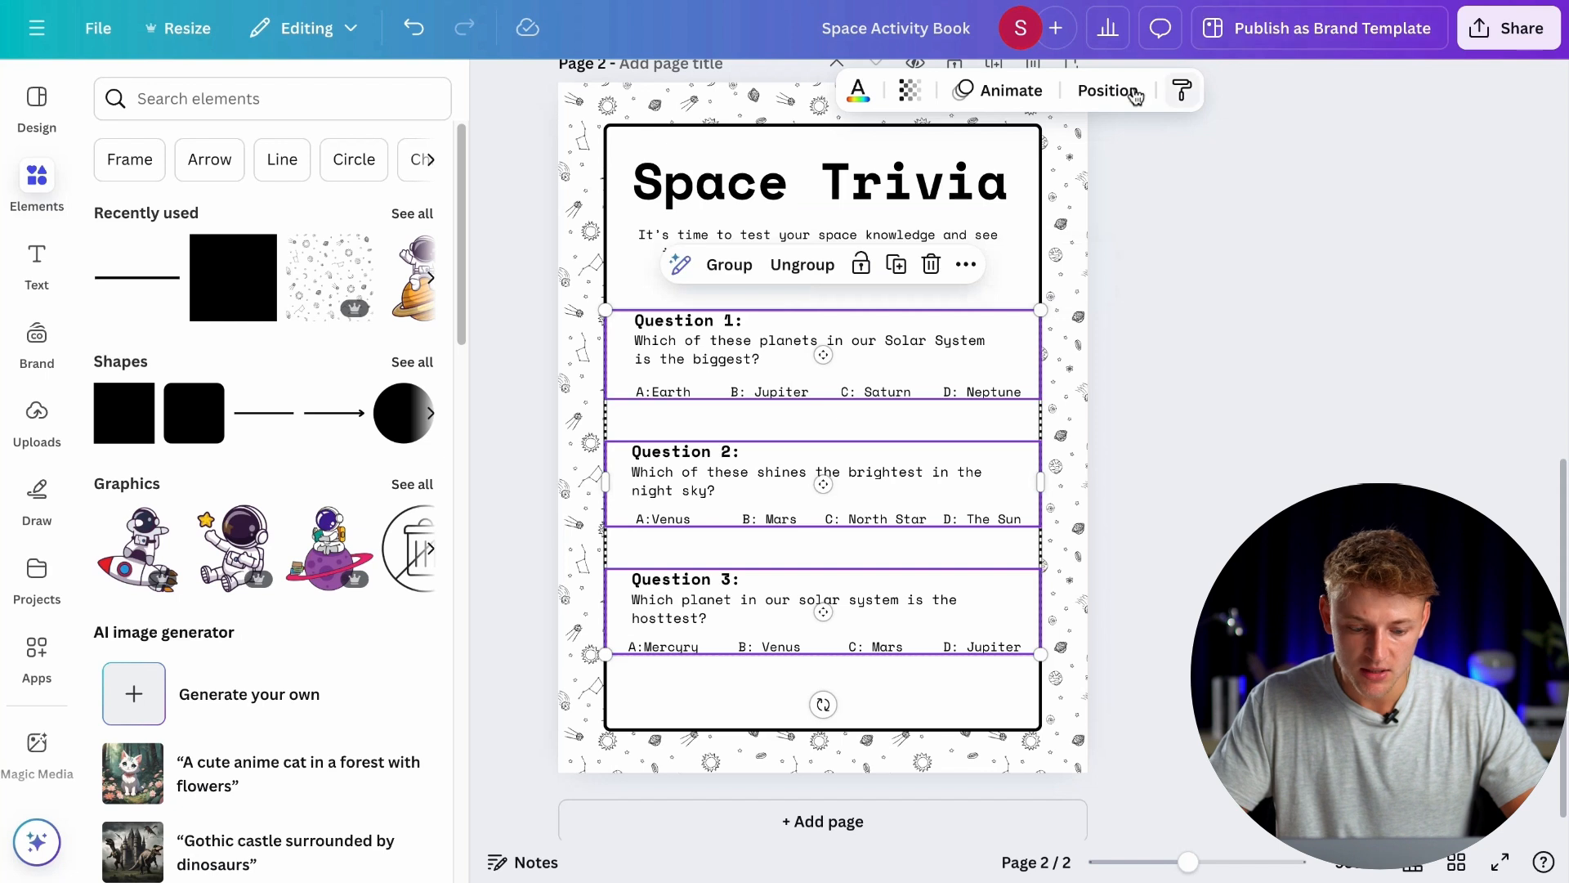
left_click(1107, 90)
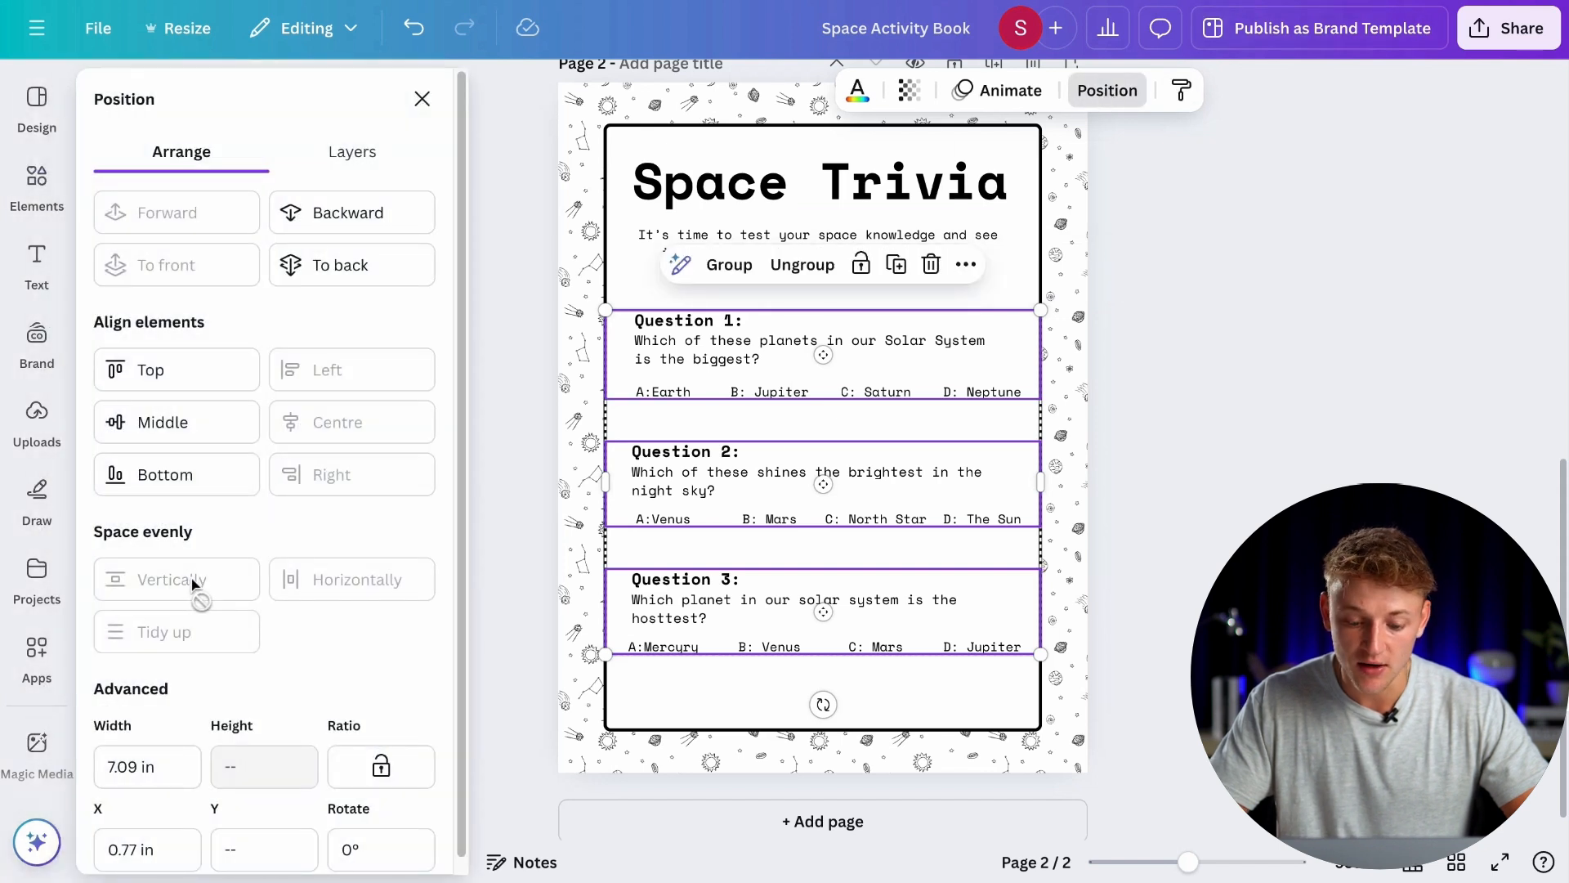
left_click(1250, 495)
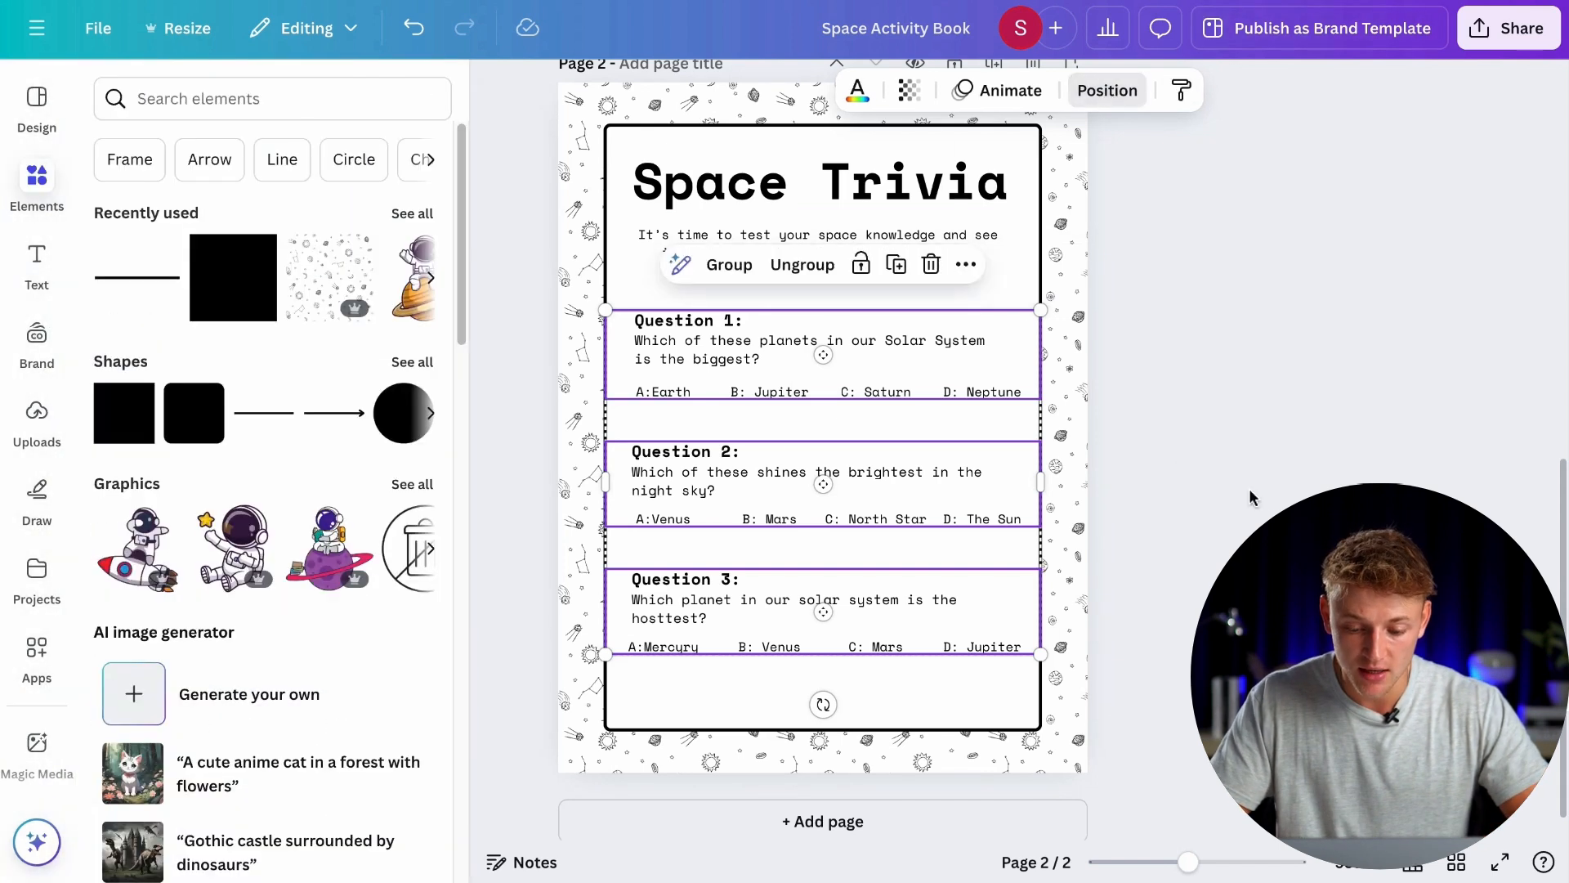
left_click(967, 428)
left_click(1212, 443)
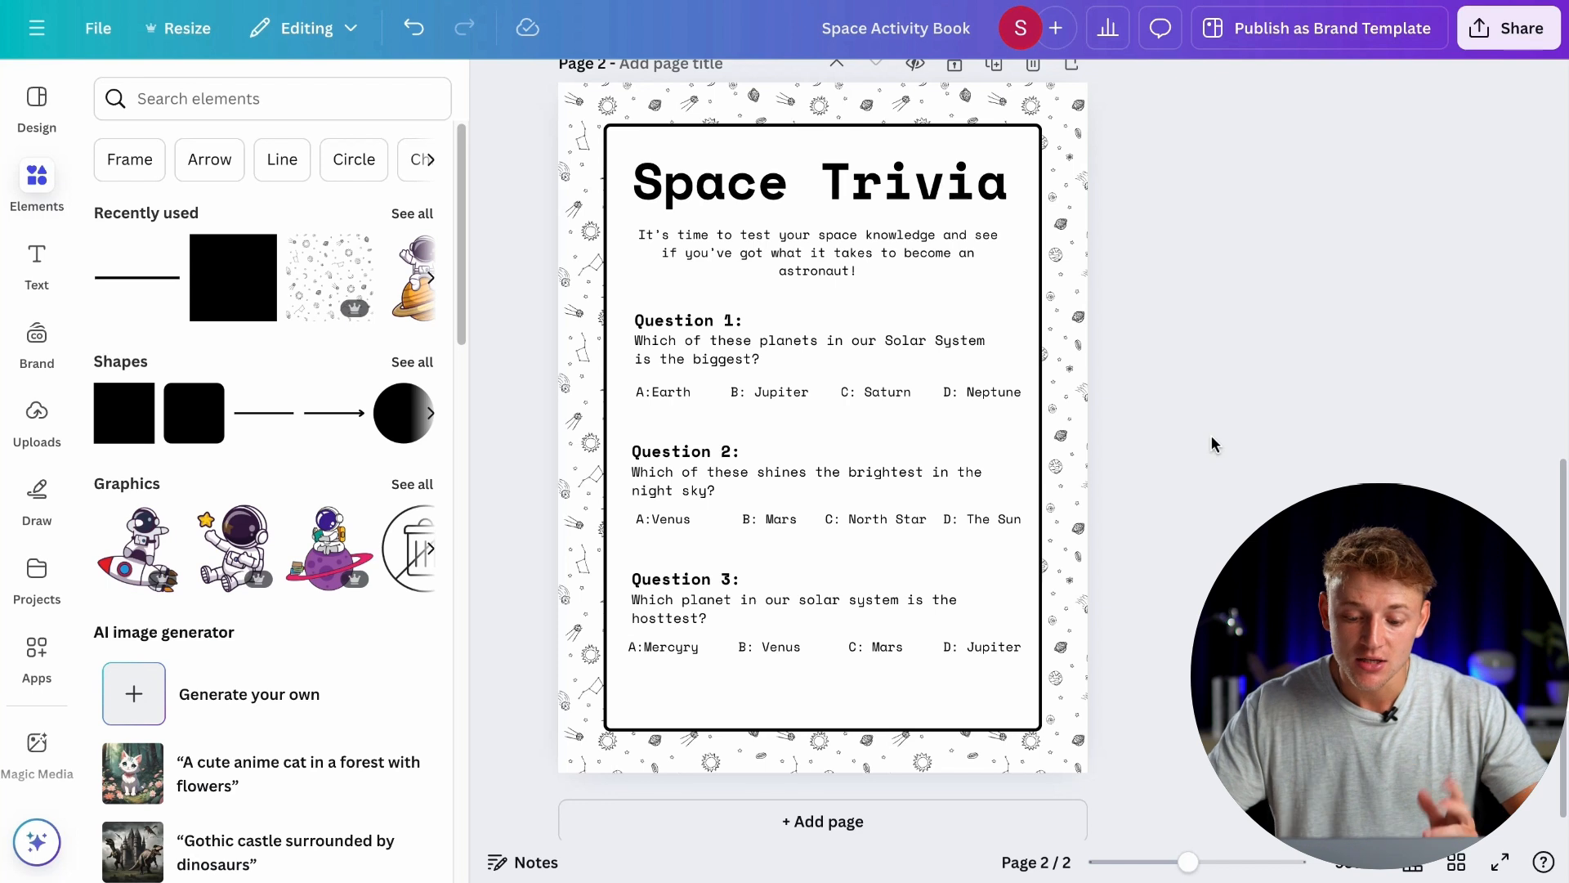
Step: Duplicate the Space Trivia page and replace the copy's Question 1 wording with "This to another question"
scroll(1213, 444, "up", 1)
left_click(1005, 123)
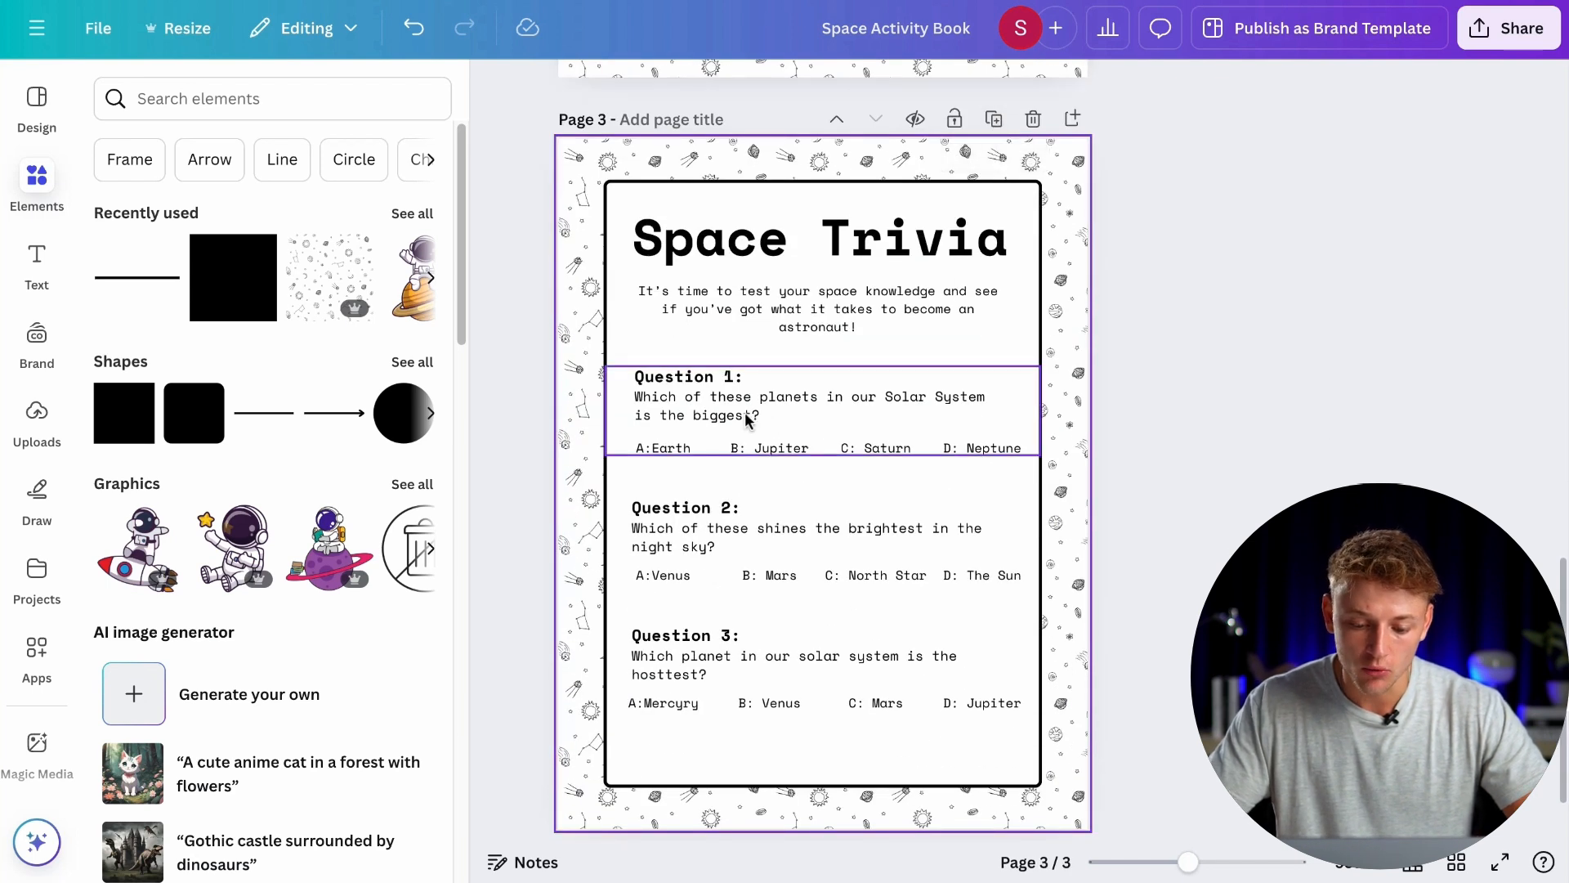
triple_click(746, 417)
type("This to another question")
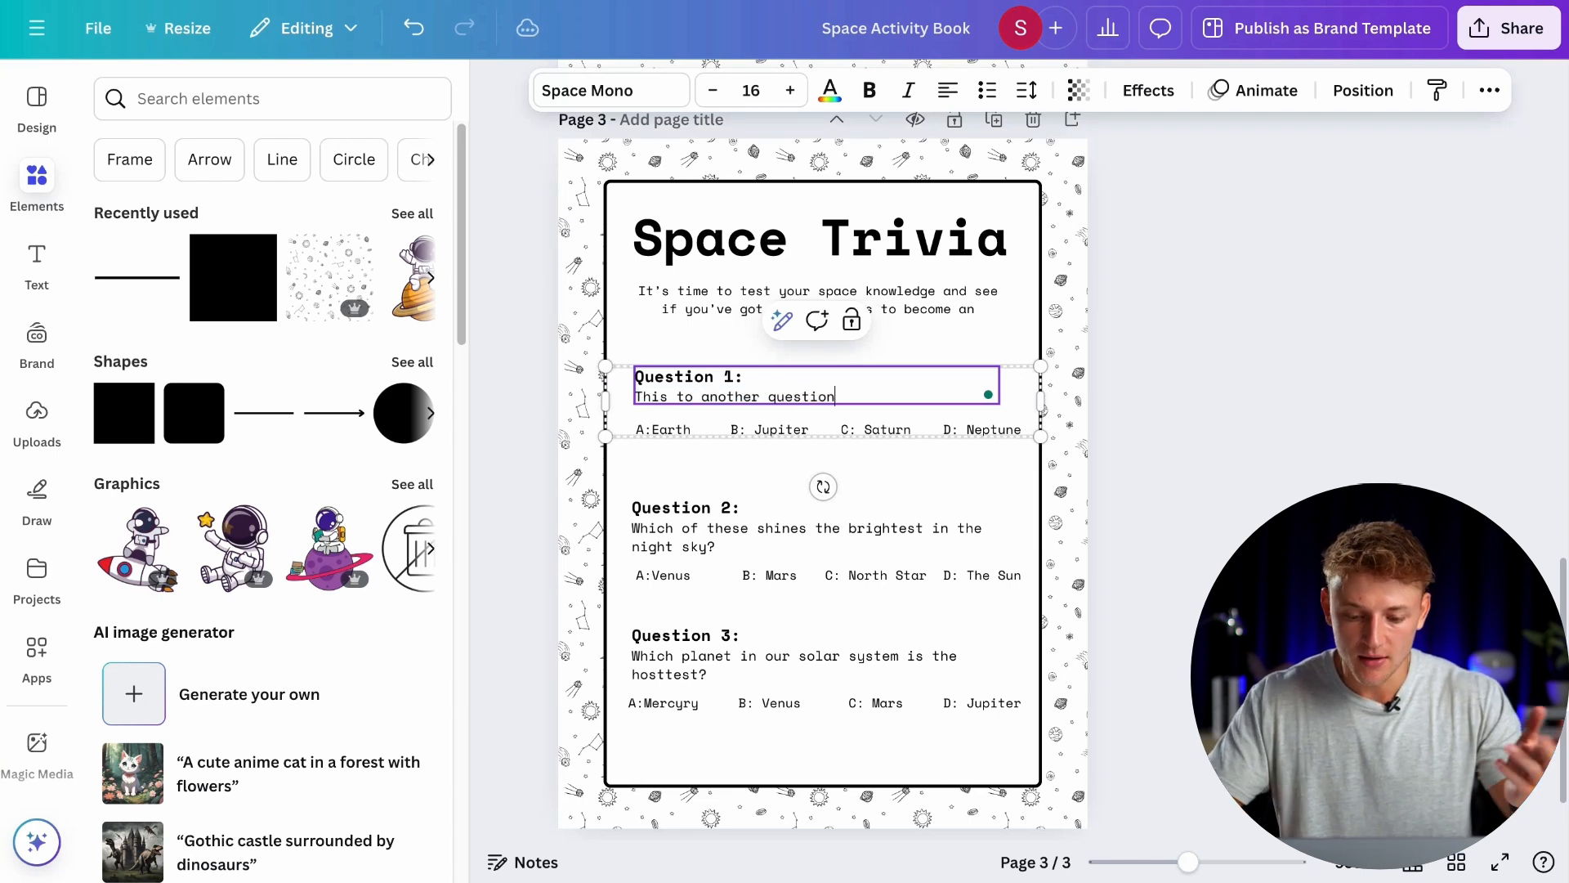
left_click(954, 466)
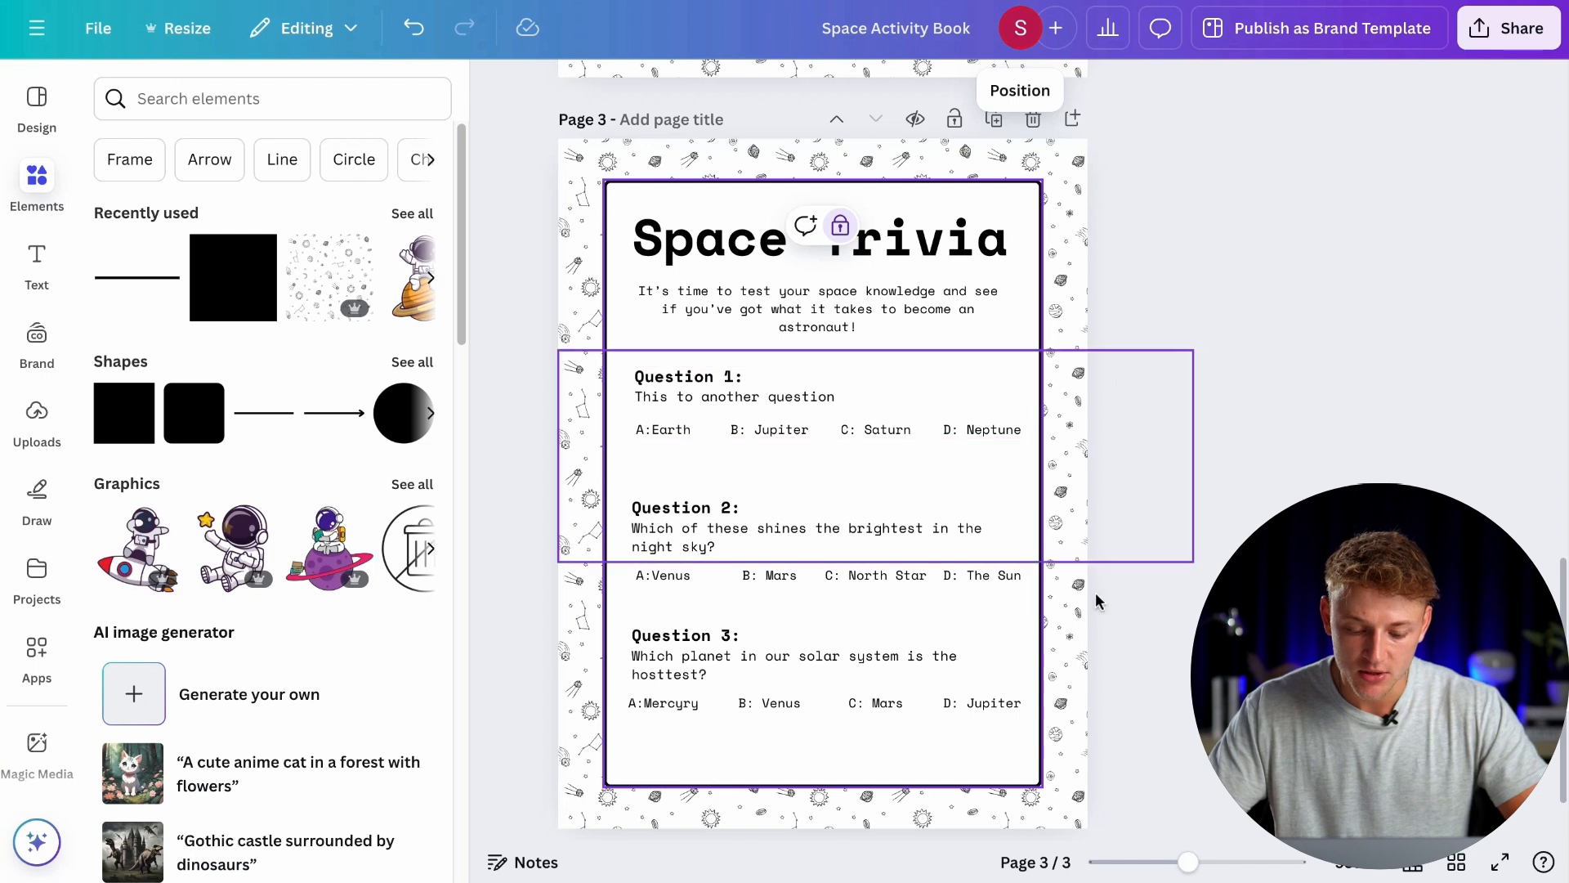
Step: Undo the Question 1 wording change and delete the duplicated Space Trivia page
key("ctrl+z")
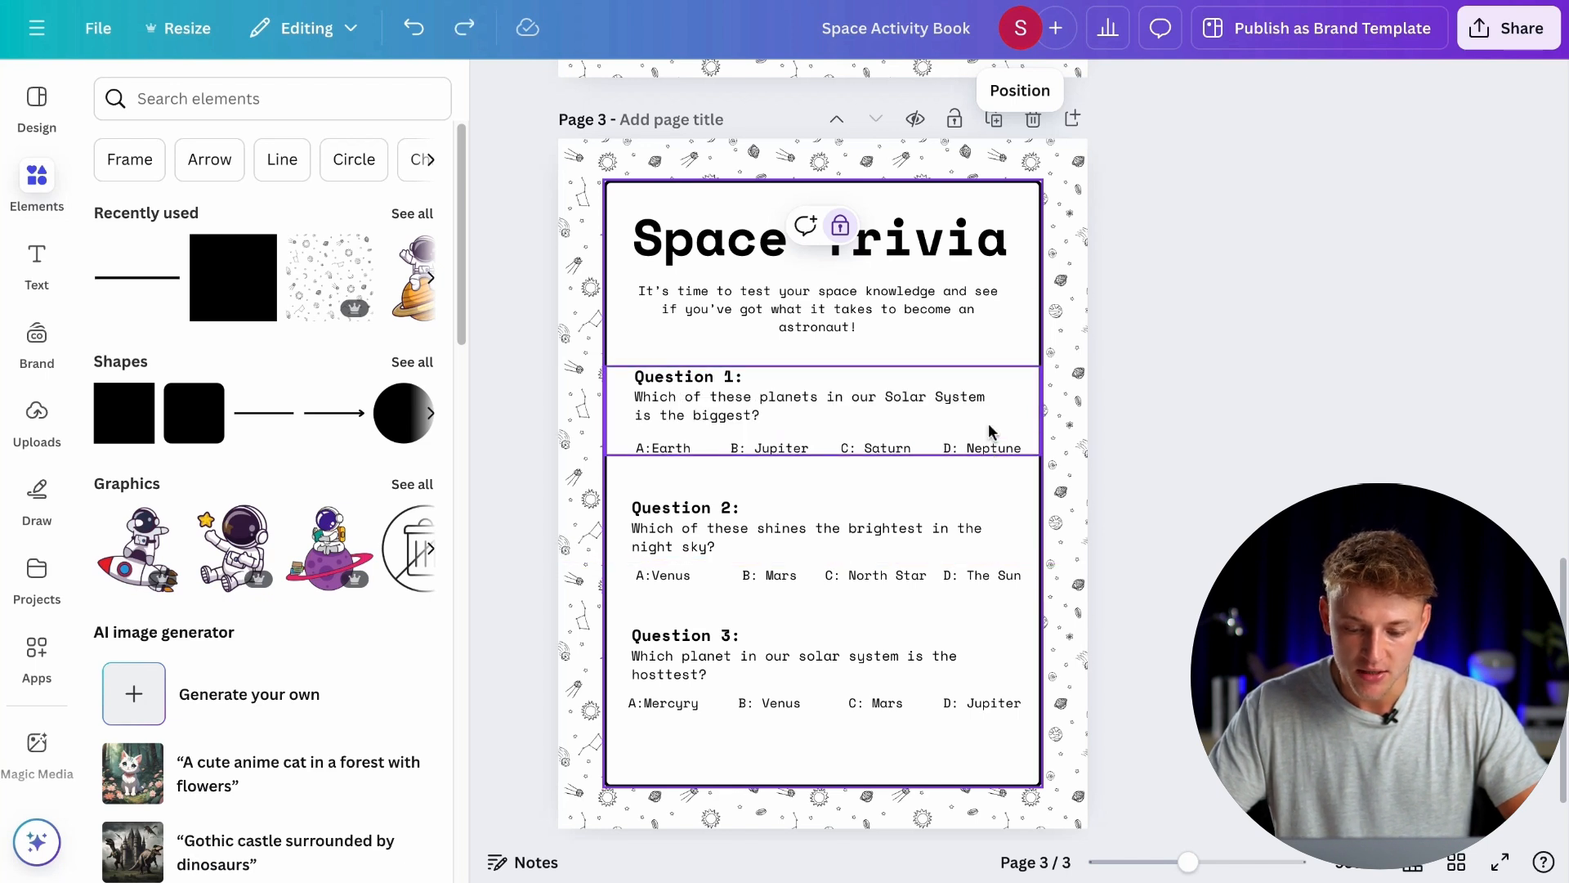
scroll(990, 428, "up", 1)
left_click(1030, 206)
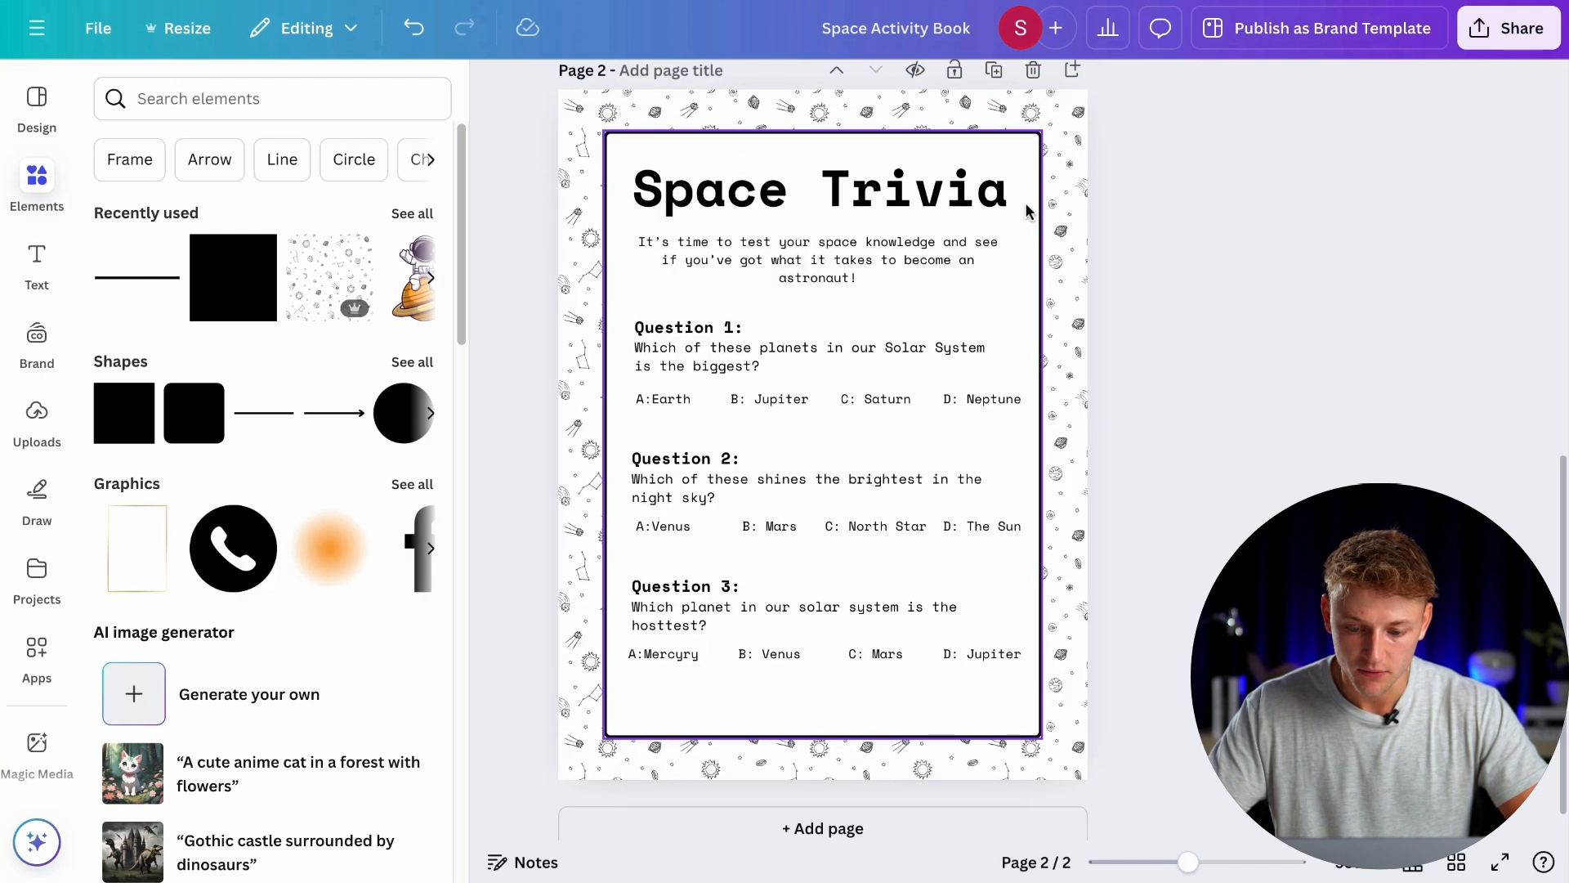
Step: Duplicate the Space Trivia page and add a circle shape to the copy, reshaped into a flat ellipse
left_click(994, 104)
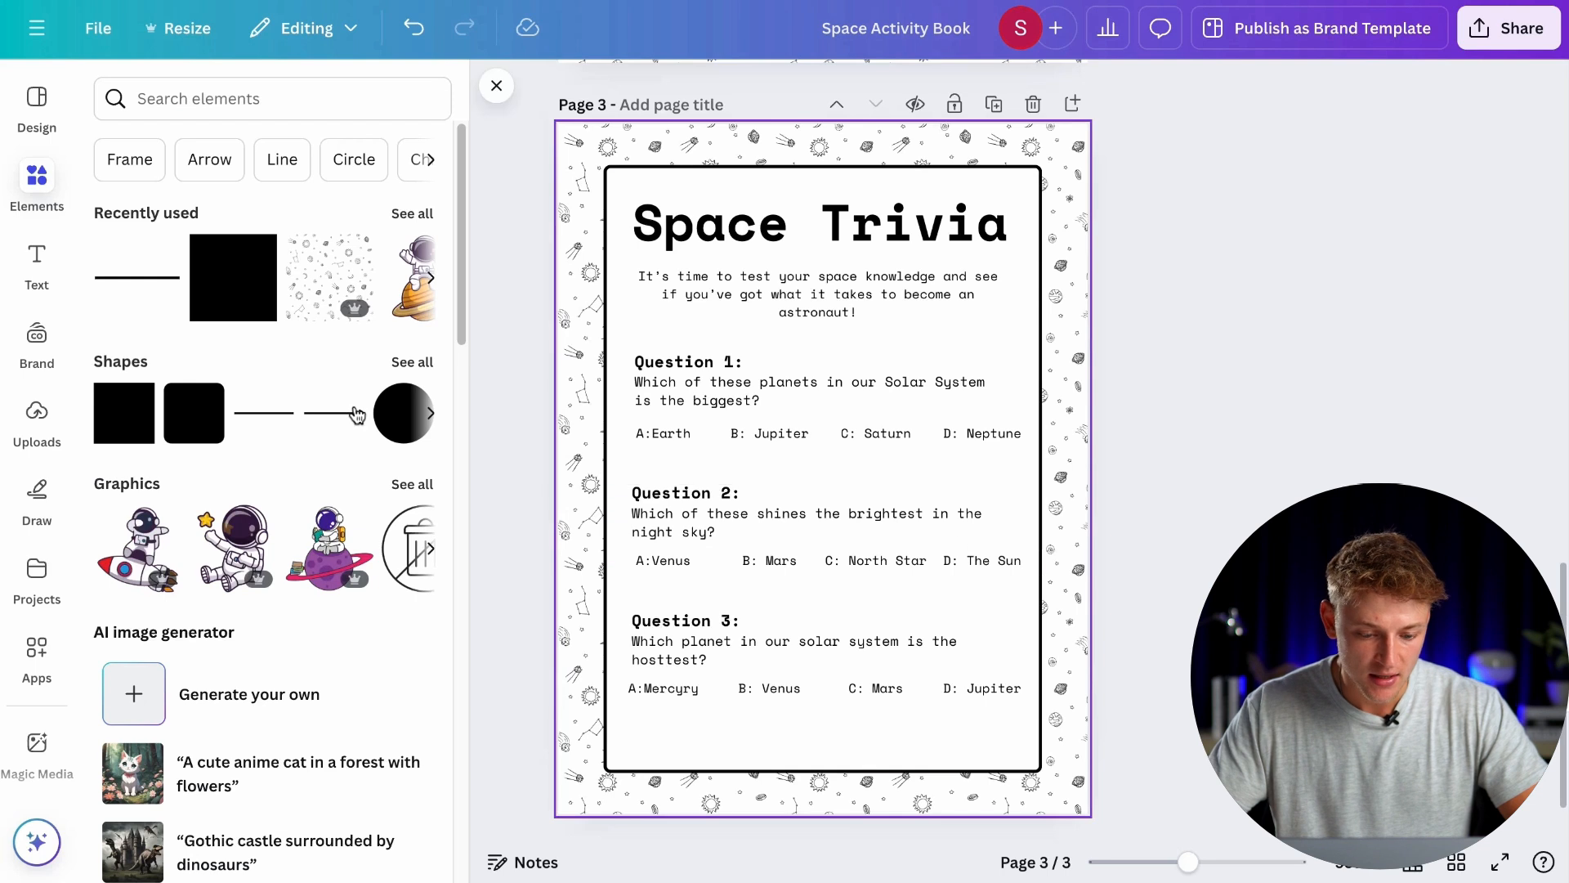
left_click(408, 429)
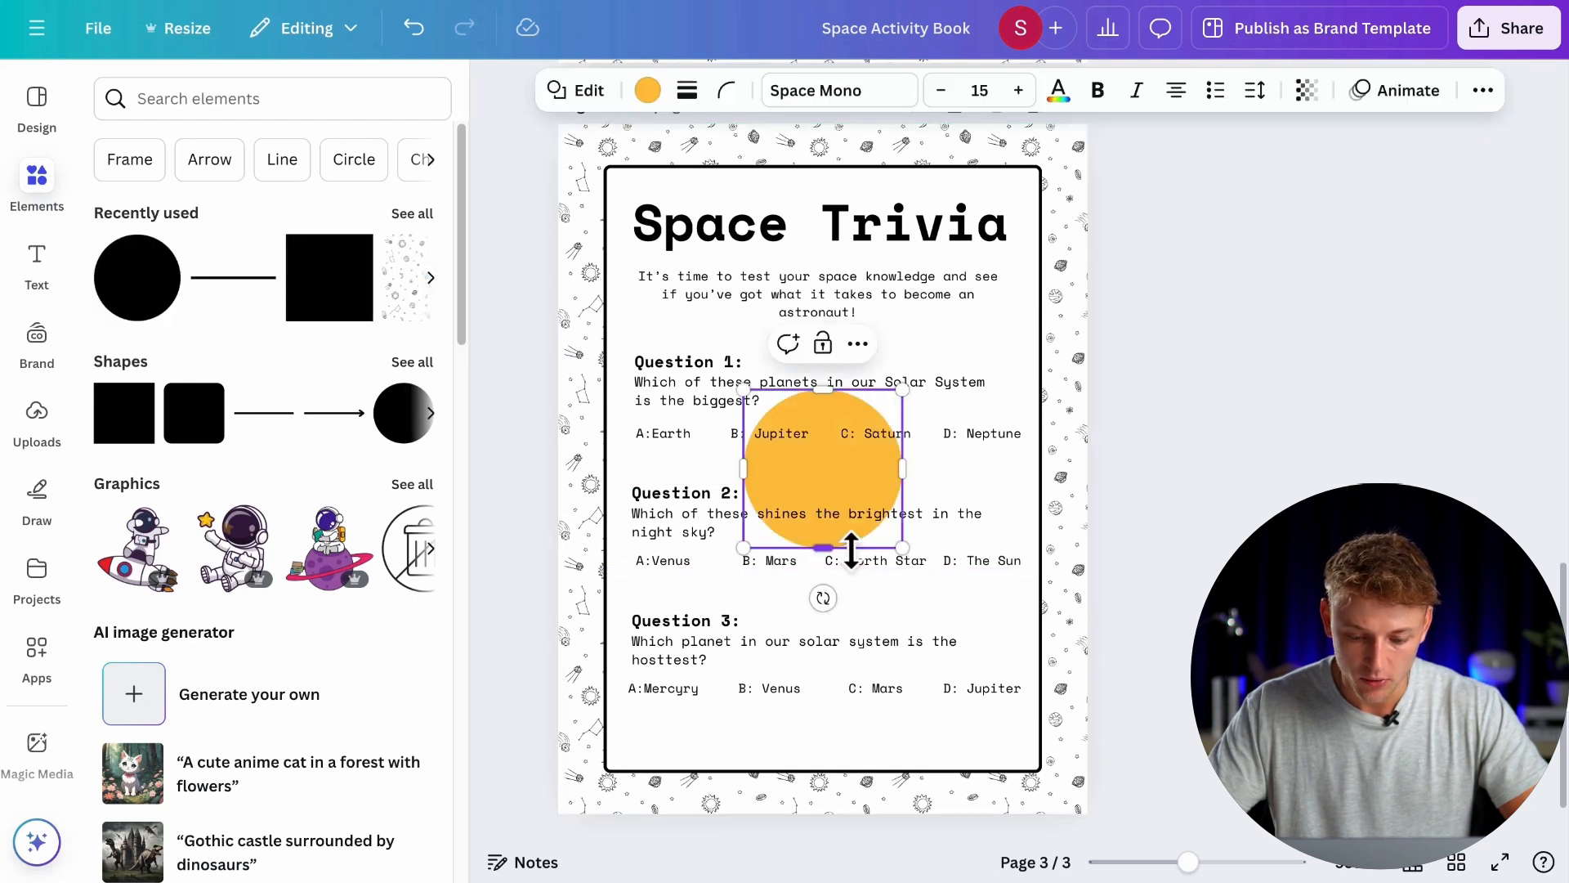
left_click_drag(909, 473, 1041, 469)
left_click_drag(895, 392, 899, 470)
left_click_drag(1044, 508, 890, 508)
Step: Remove the ellipse's fill and give it a solid border
left_click(648, 90)
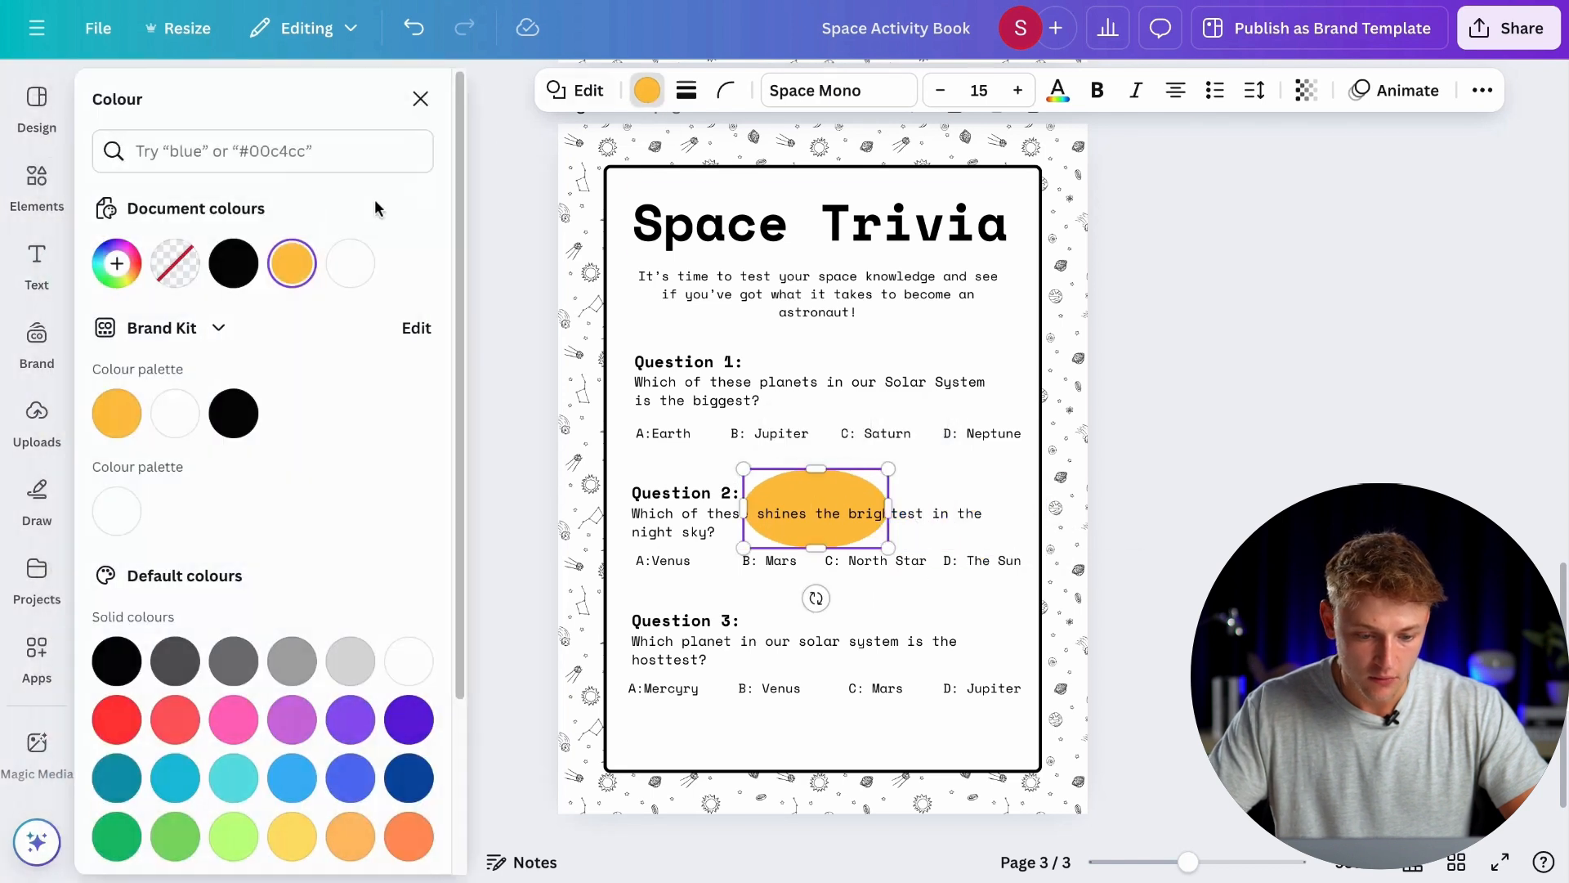
left_click(176, 263)
left_click(686, 94)
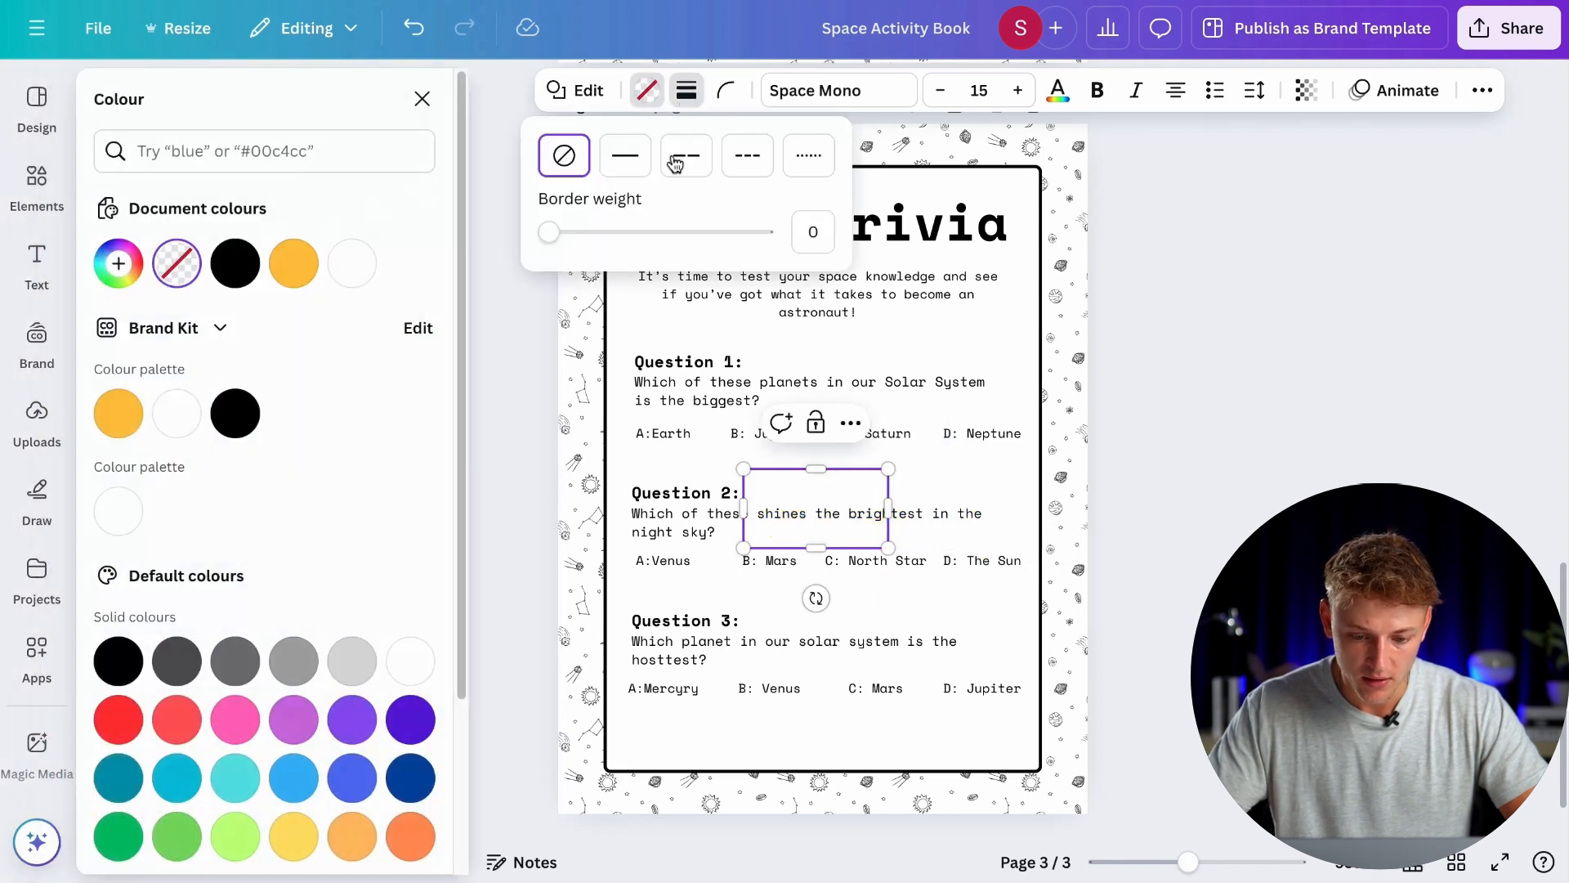
left_click(632, 171)
Step: Shrink the ellipse and place it around the Jupiter answer of Question 1
left_click_drag(888, 468, 792, 434)
left_click(953, 461)
left_click(789, 528)
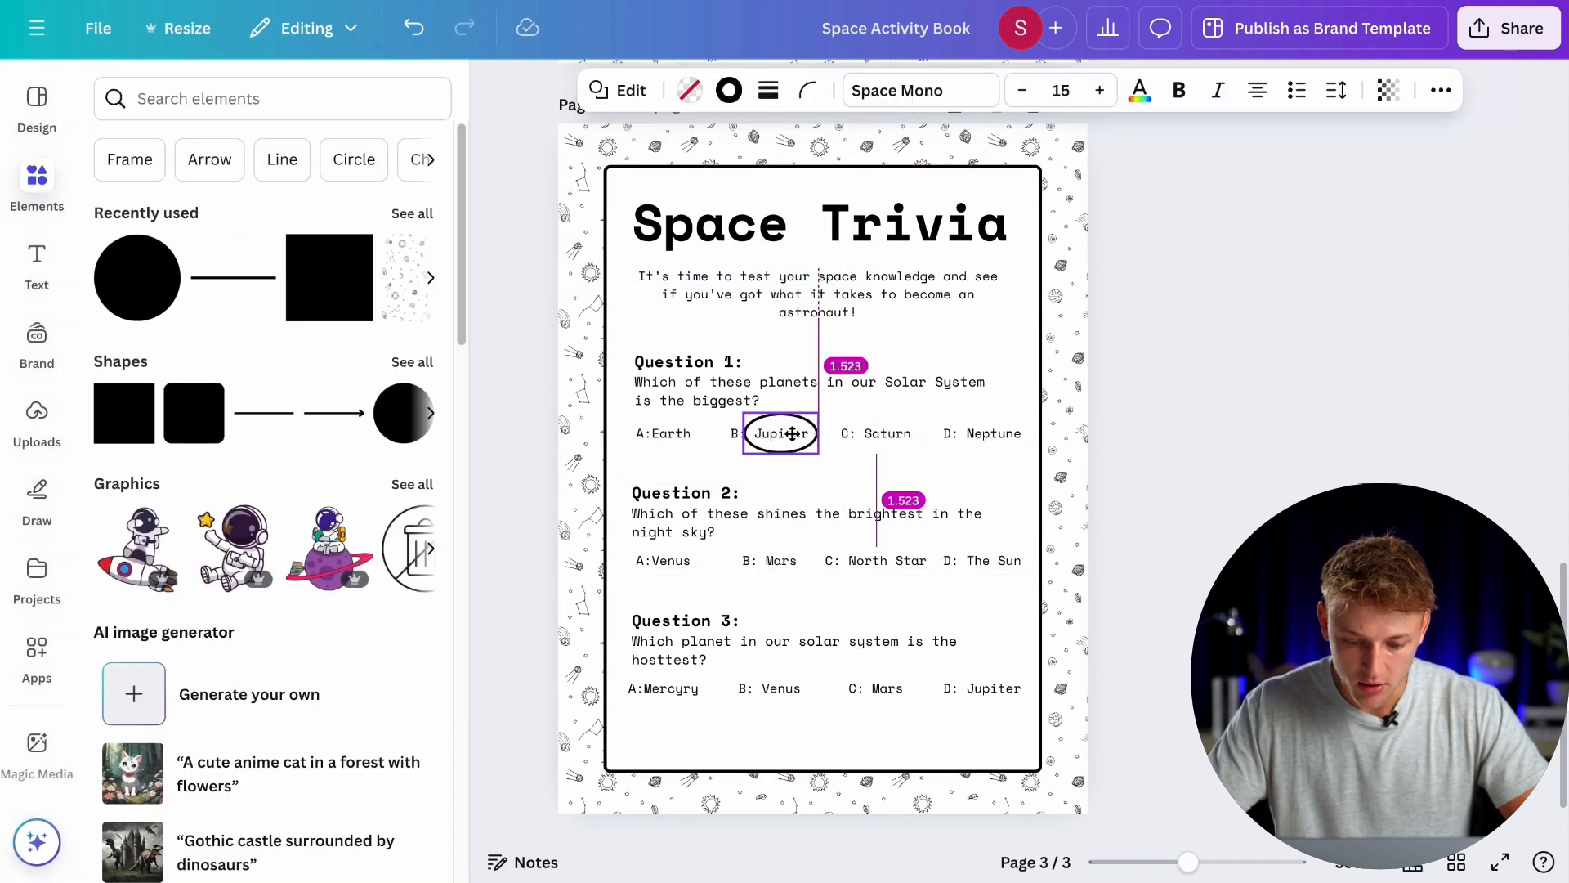
left_click(905, 466)
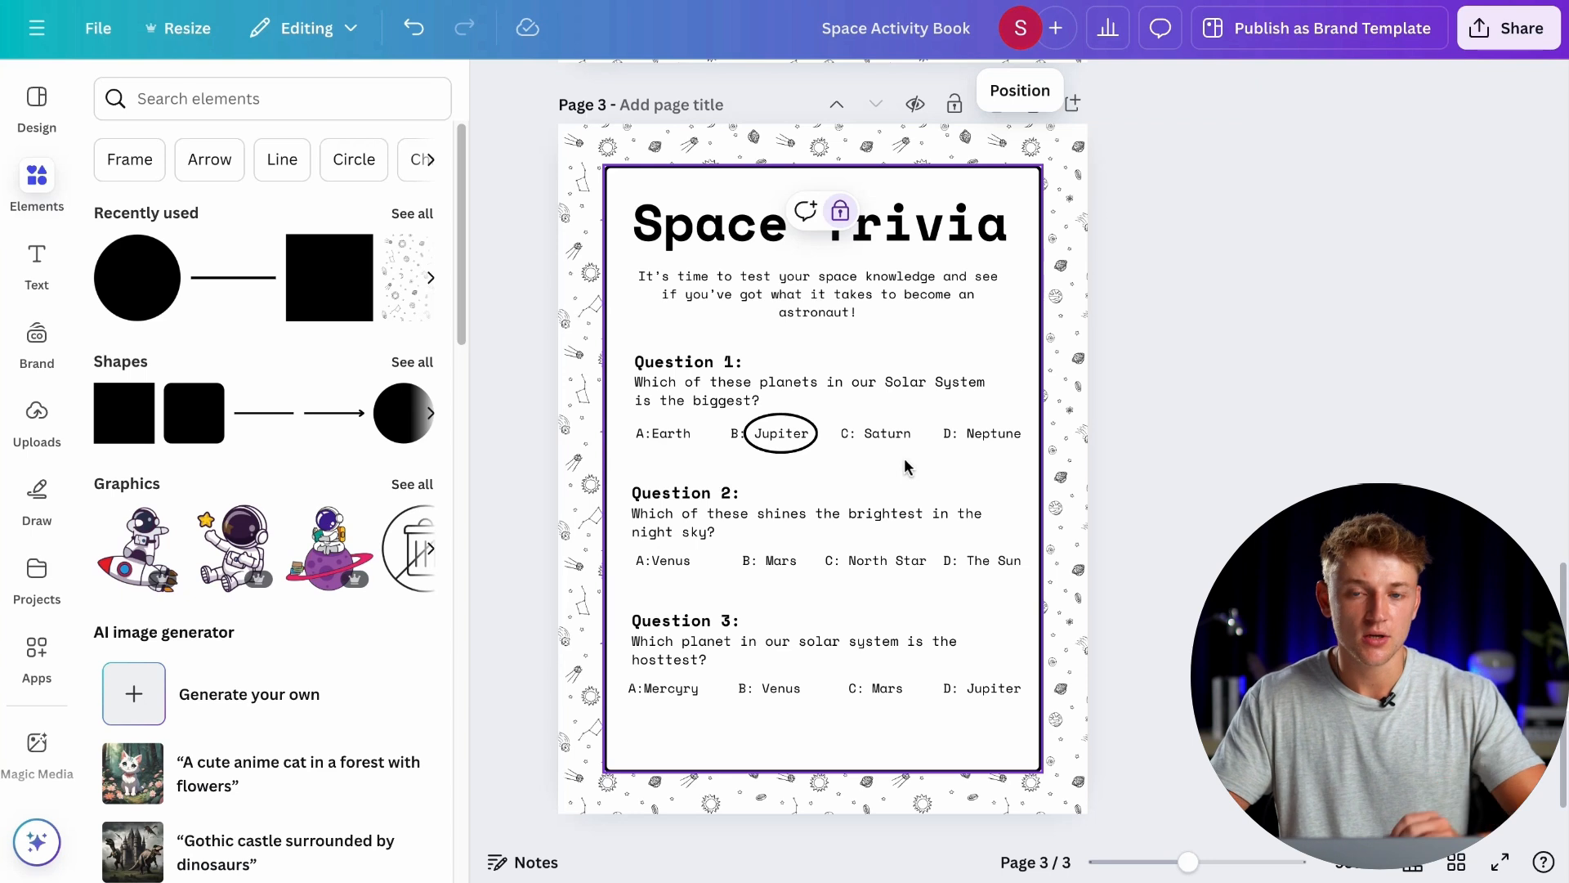
Step: Delete the duplicated Space Trivia page with the circled answer and return to the Secret Code page
scroll(953, 470, "up", 2)
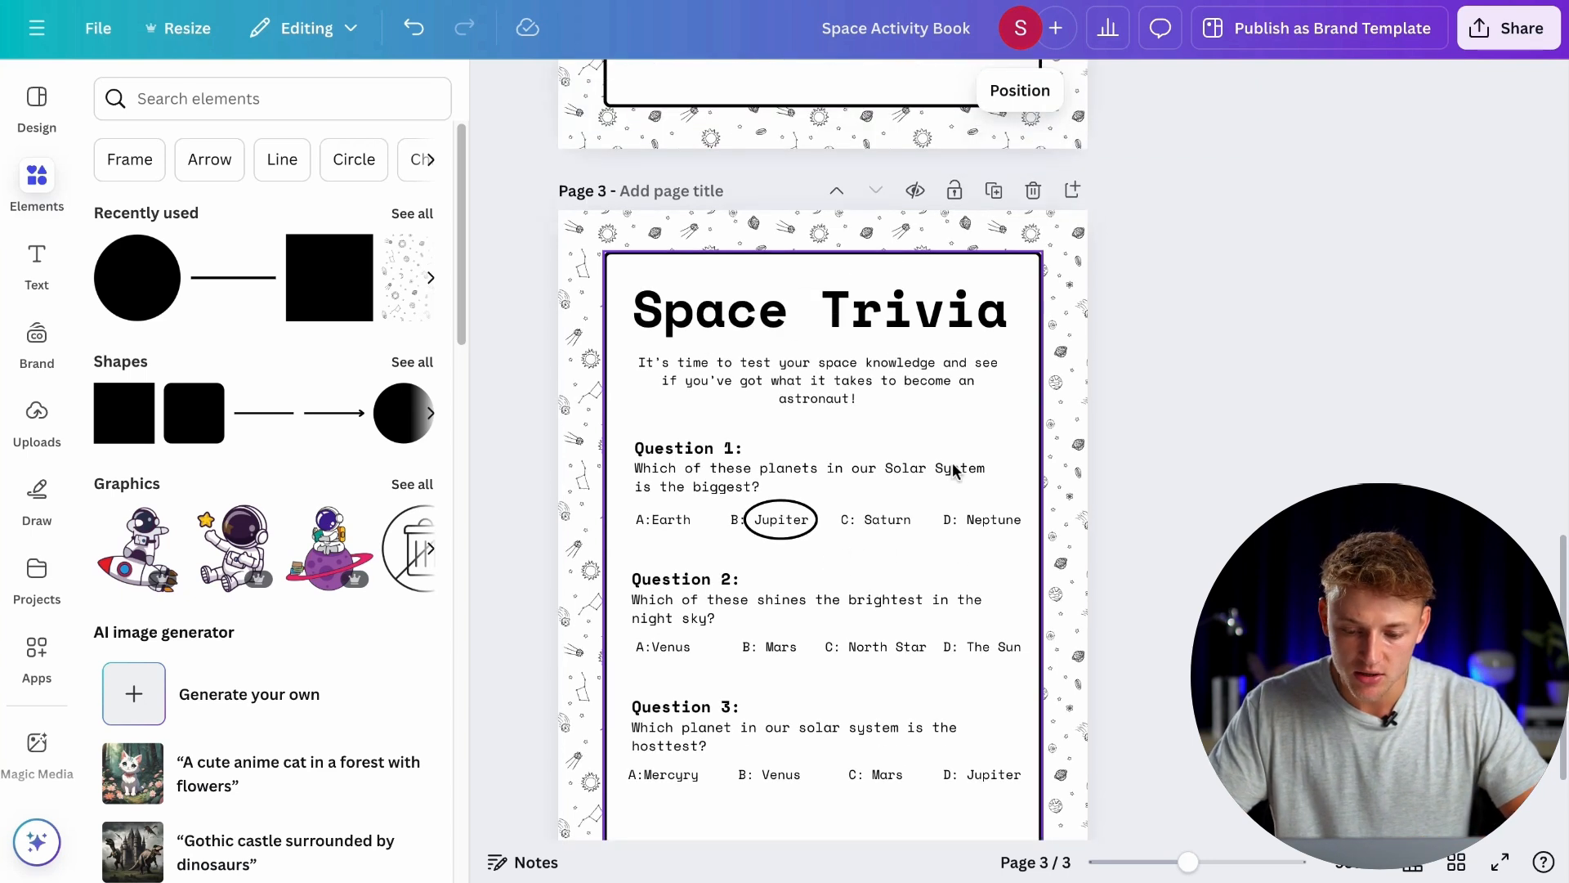
left_click(1034, 190)
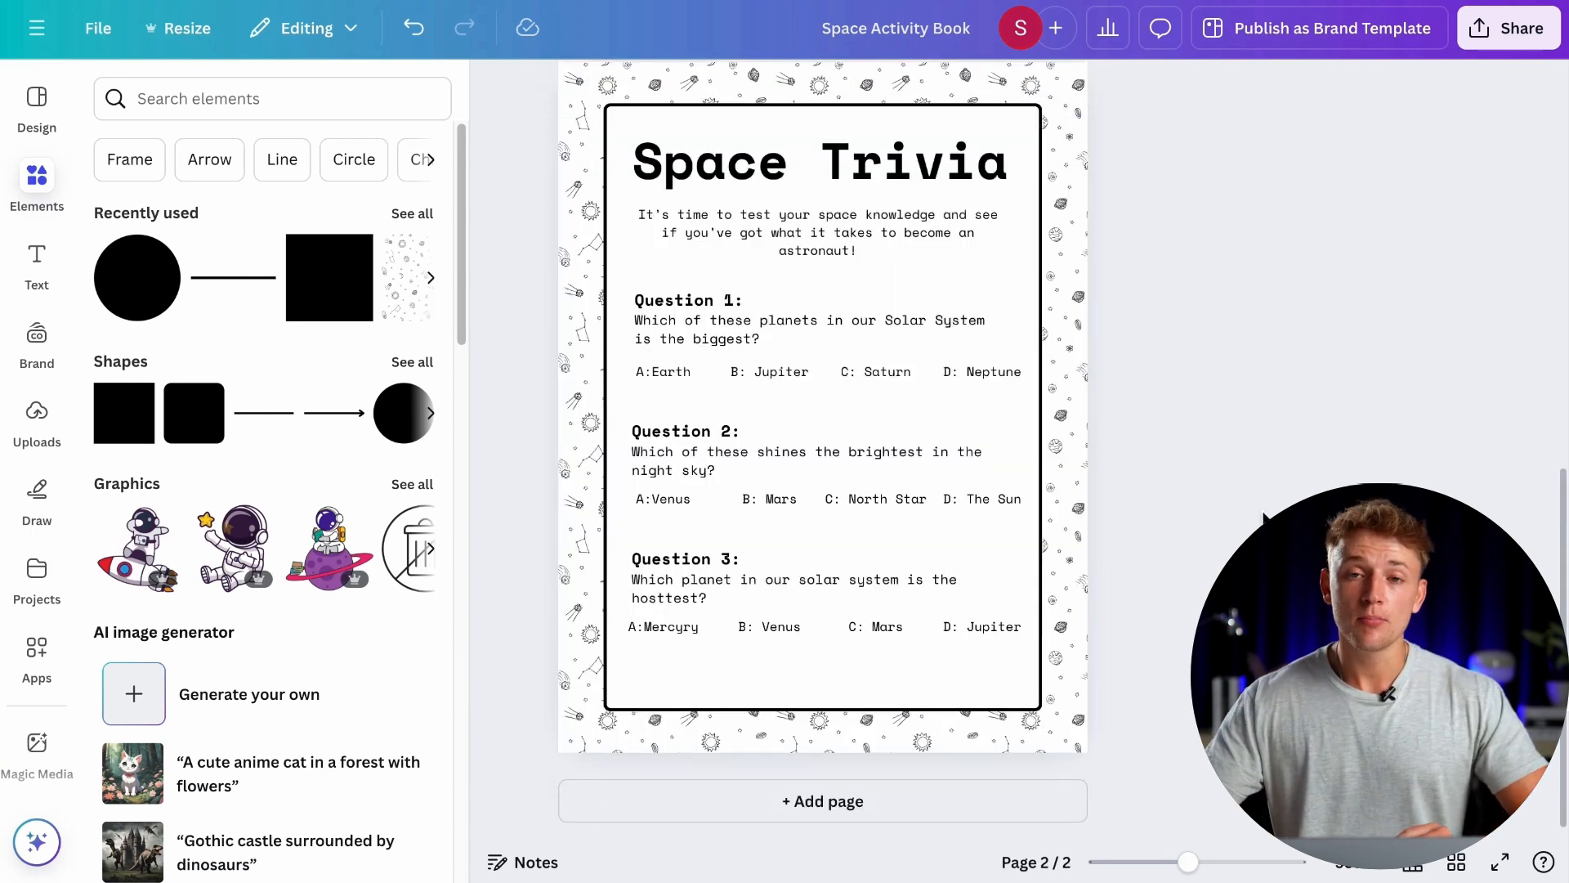
scroll(1265, 517, "up", 8)
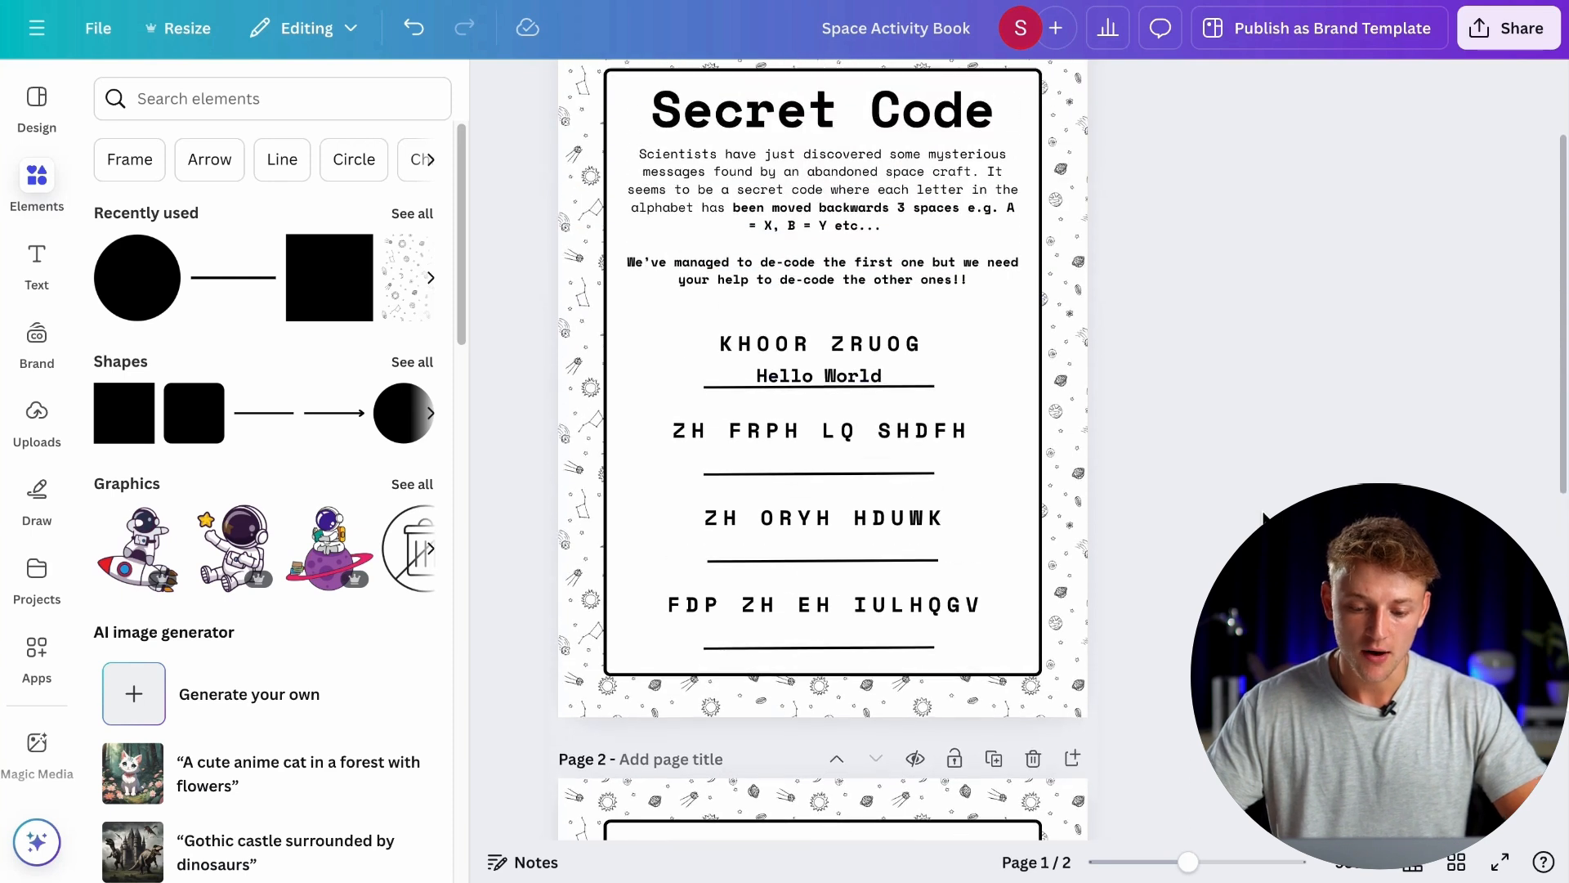
scroll(1265, 517, "up", 2)
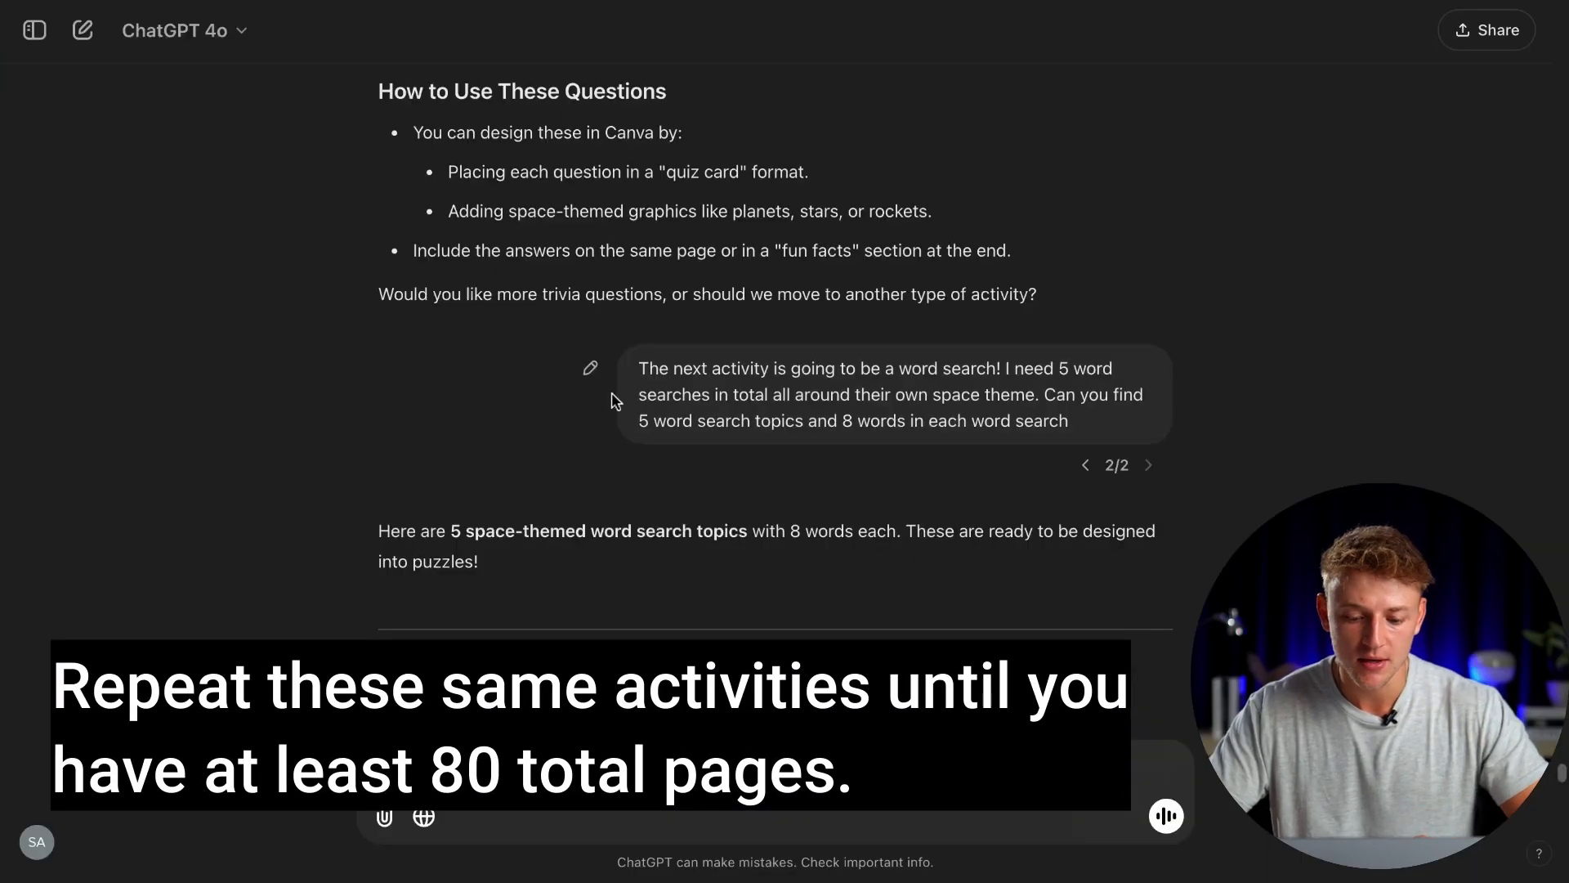
Step: Switch to ChatGPT and examine the word search request and the word list for Word Search 1: Planets of the Solar System
scroll(616, 401, "up", 3)
scroll(766, 328, "up", 6)
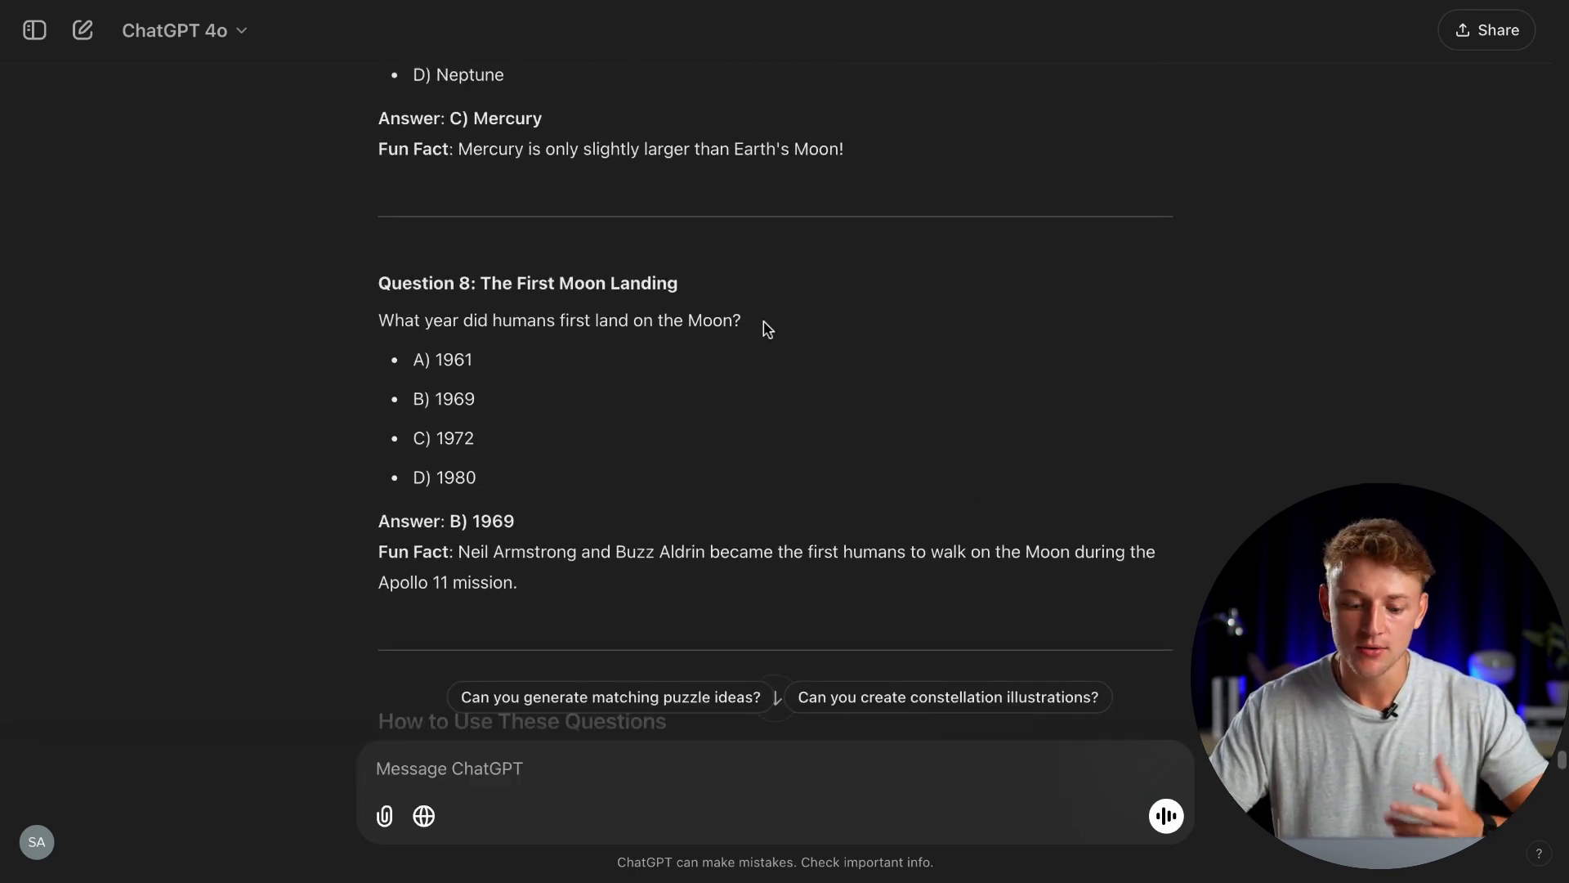
scroll(767, 329, "down", 9)
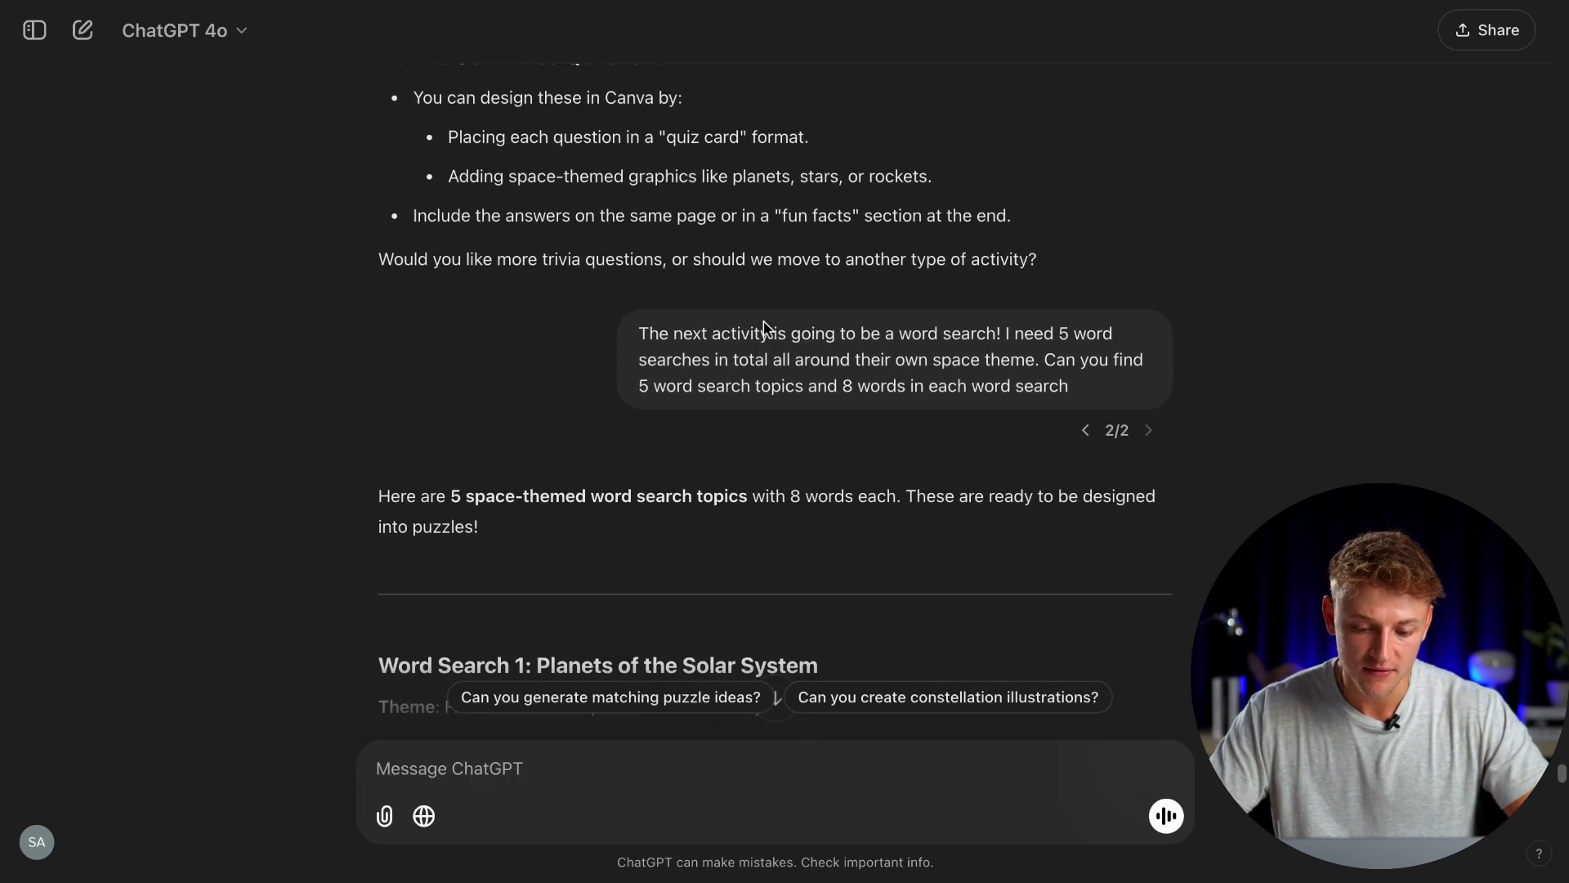
left_click_drag(691, 332, 1022, 332)
scroll(1028, 344, "down", 3)
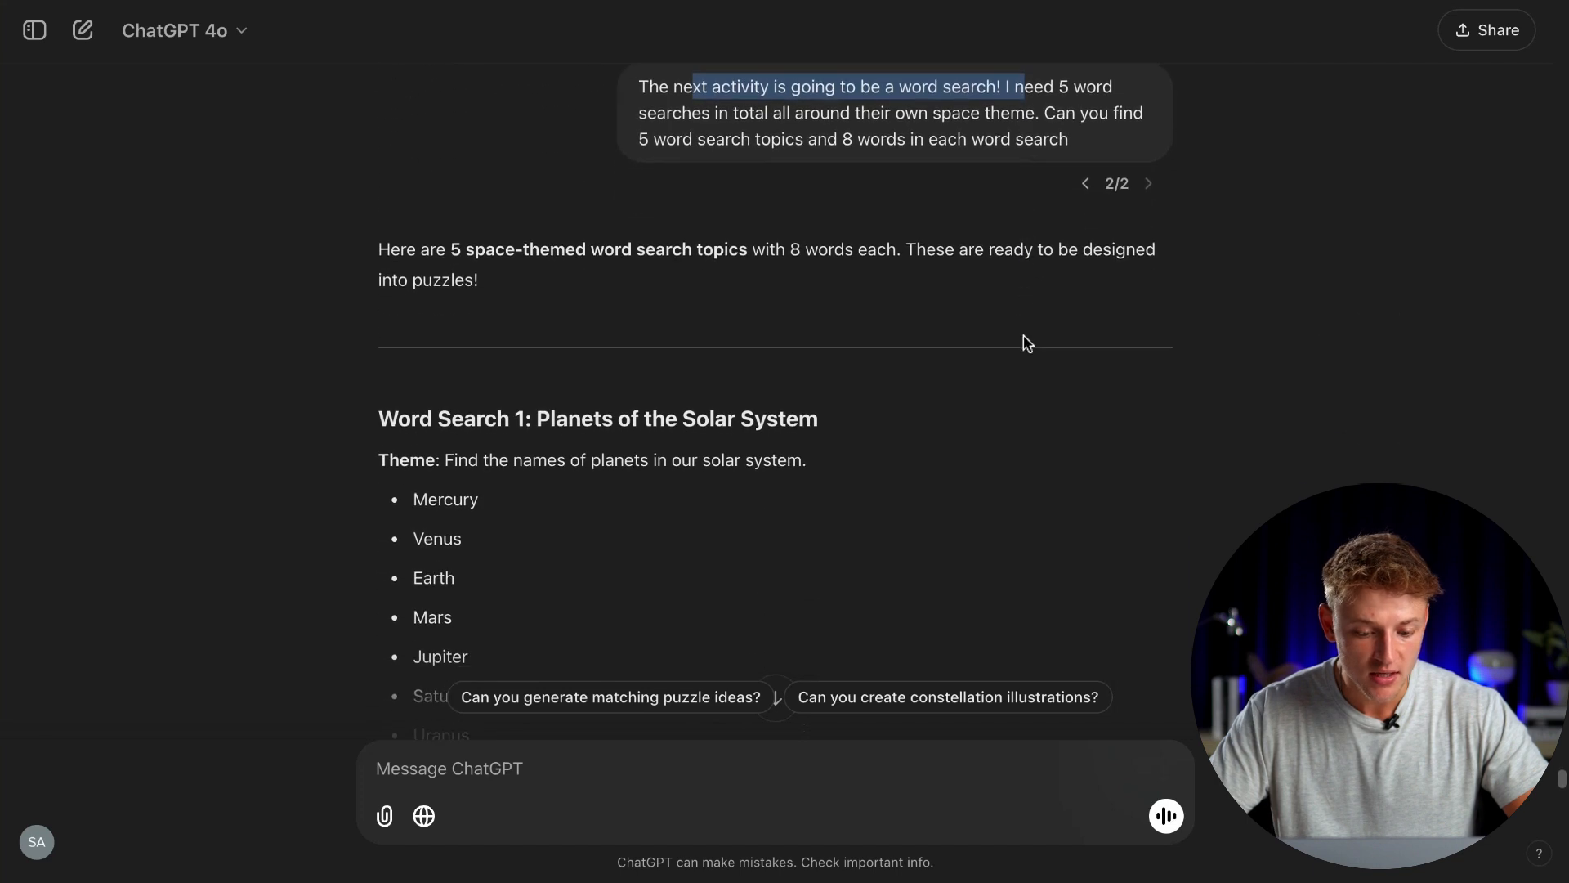
scroll(1028, 343, "down", 2)
left_click_drag(842, 292, 398, 292)
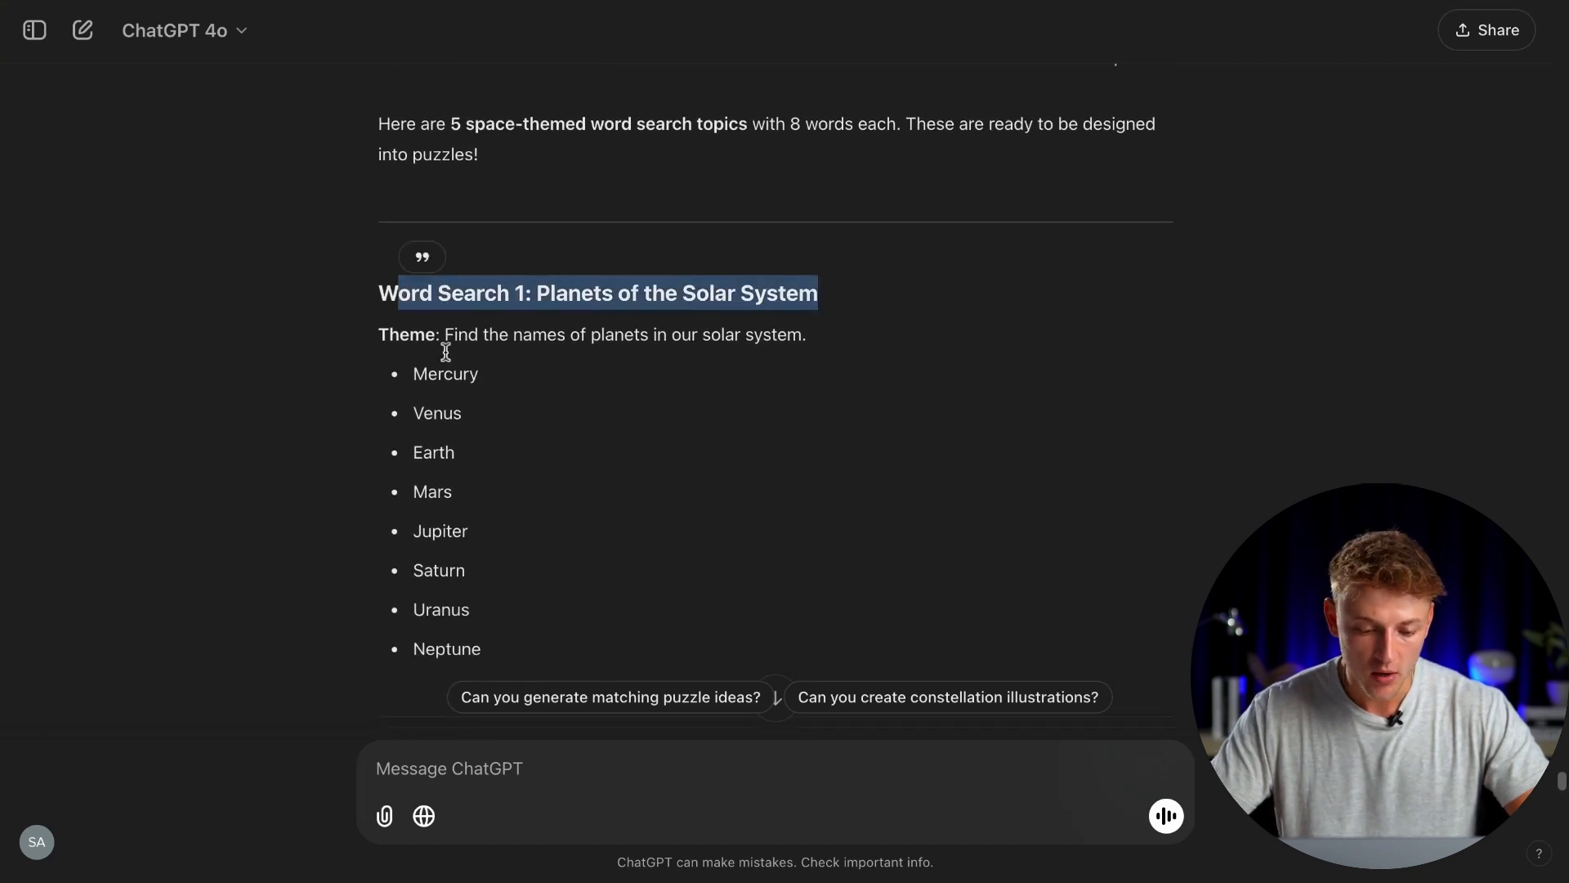
scroll(518, 434, "down", 2)
left_click_drag(492, 506, 411, 490)
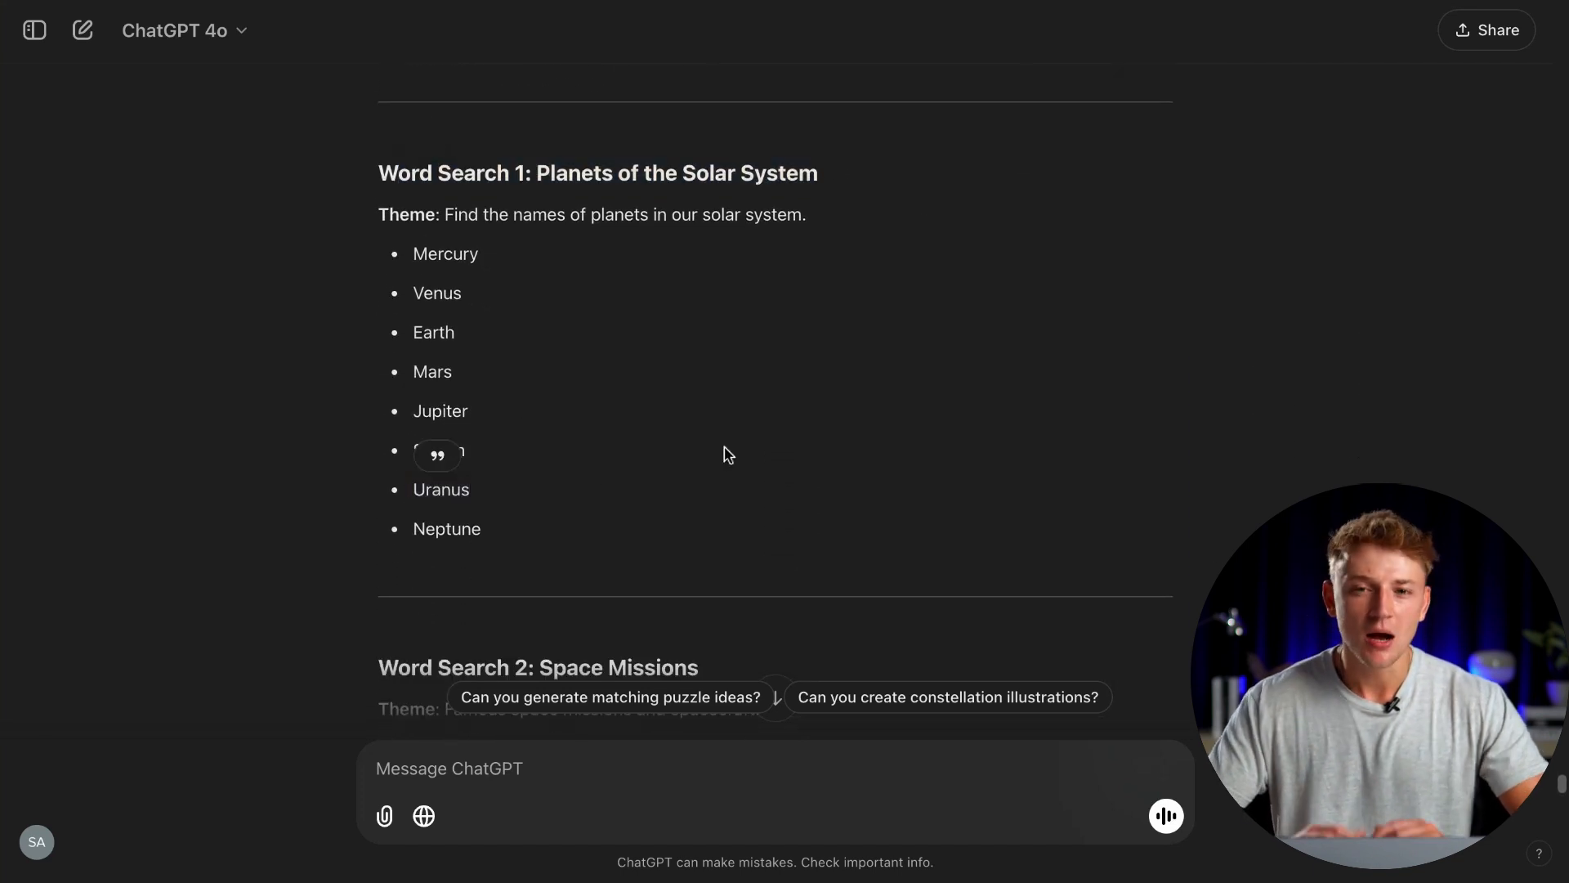
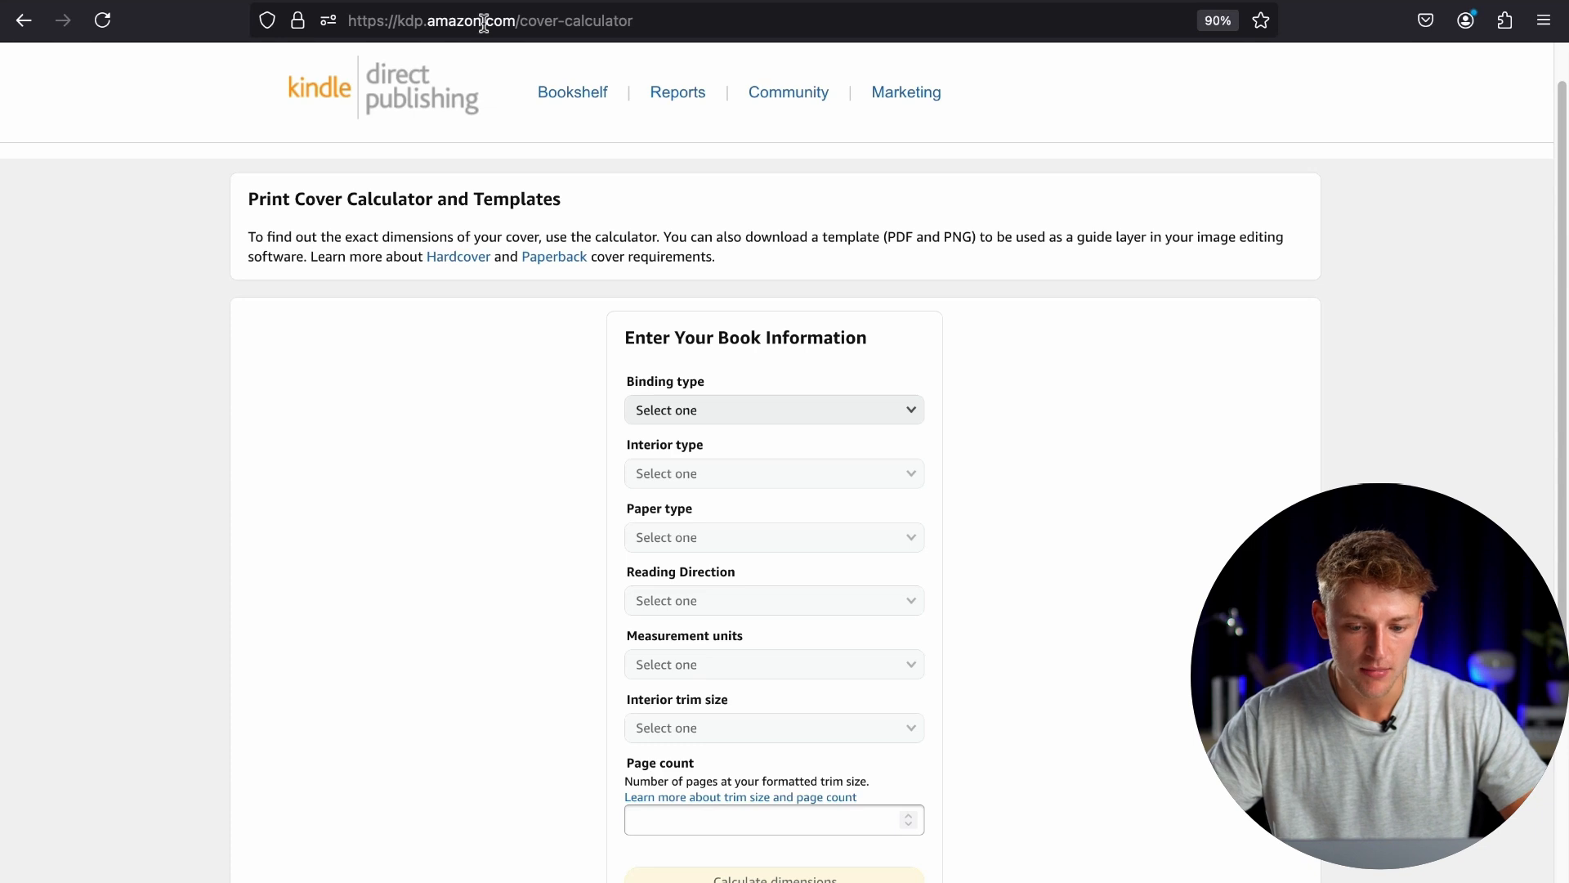
Step: In the KDP cover calculator, set the binding type to Paperback and the interior type to Black & white
scroll(943, 383, "down", 2)
left_click(892, 327)
left_click(818, 348)
left_click(803, 384)
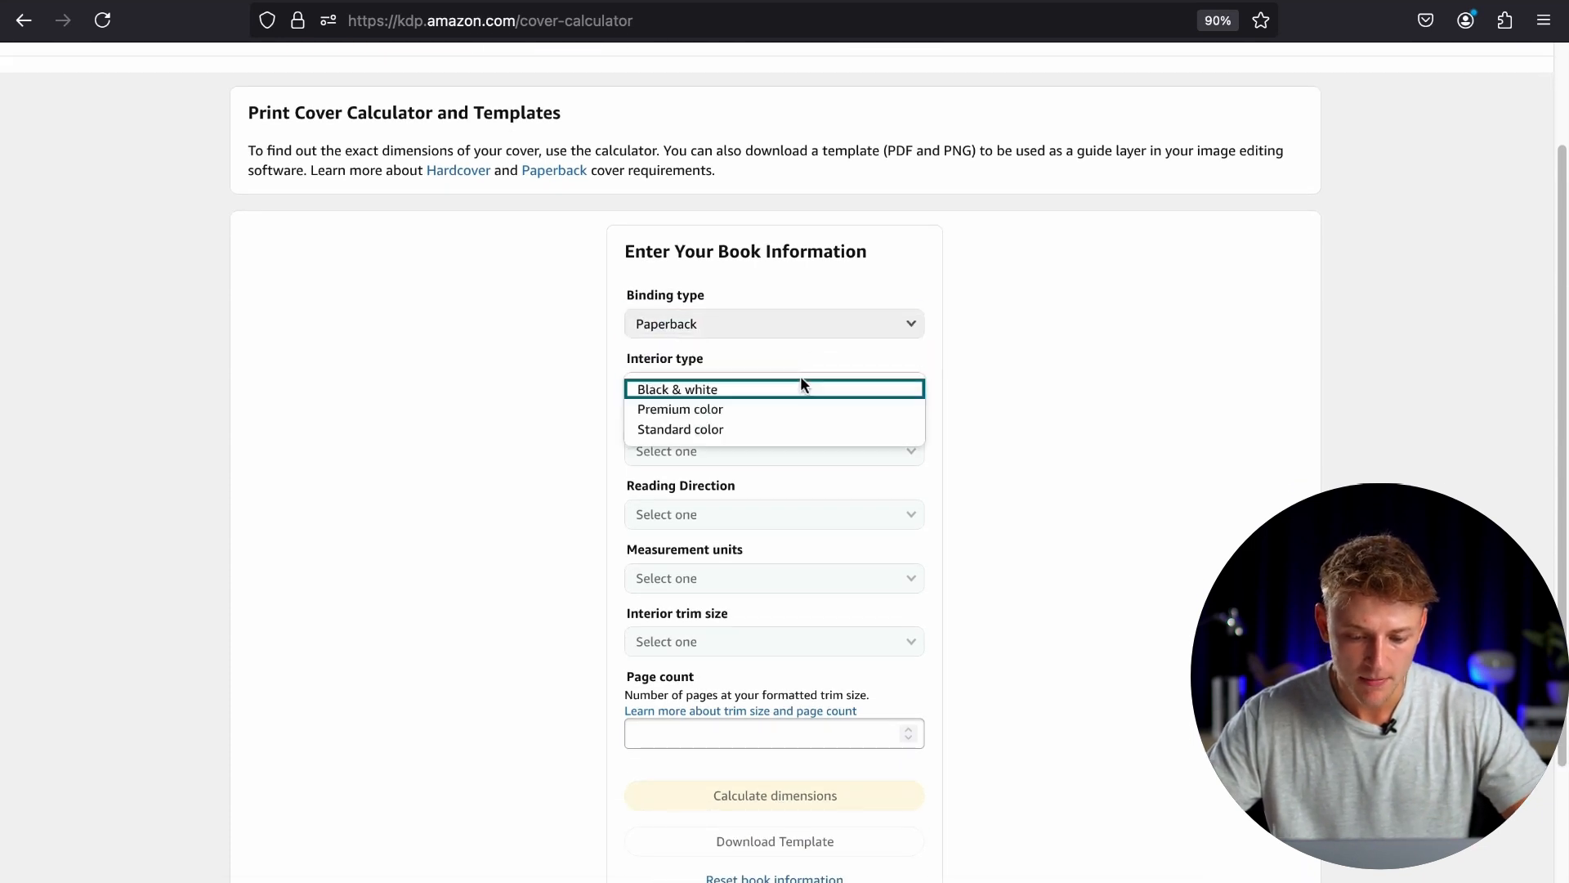
left_click(775, 397)
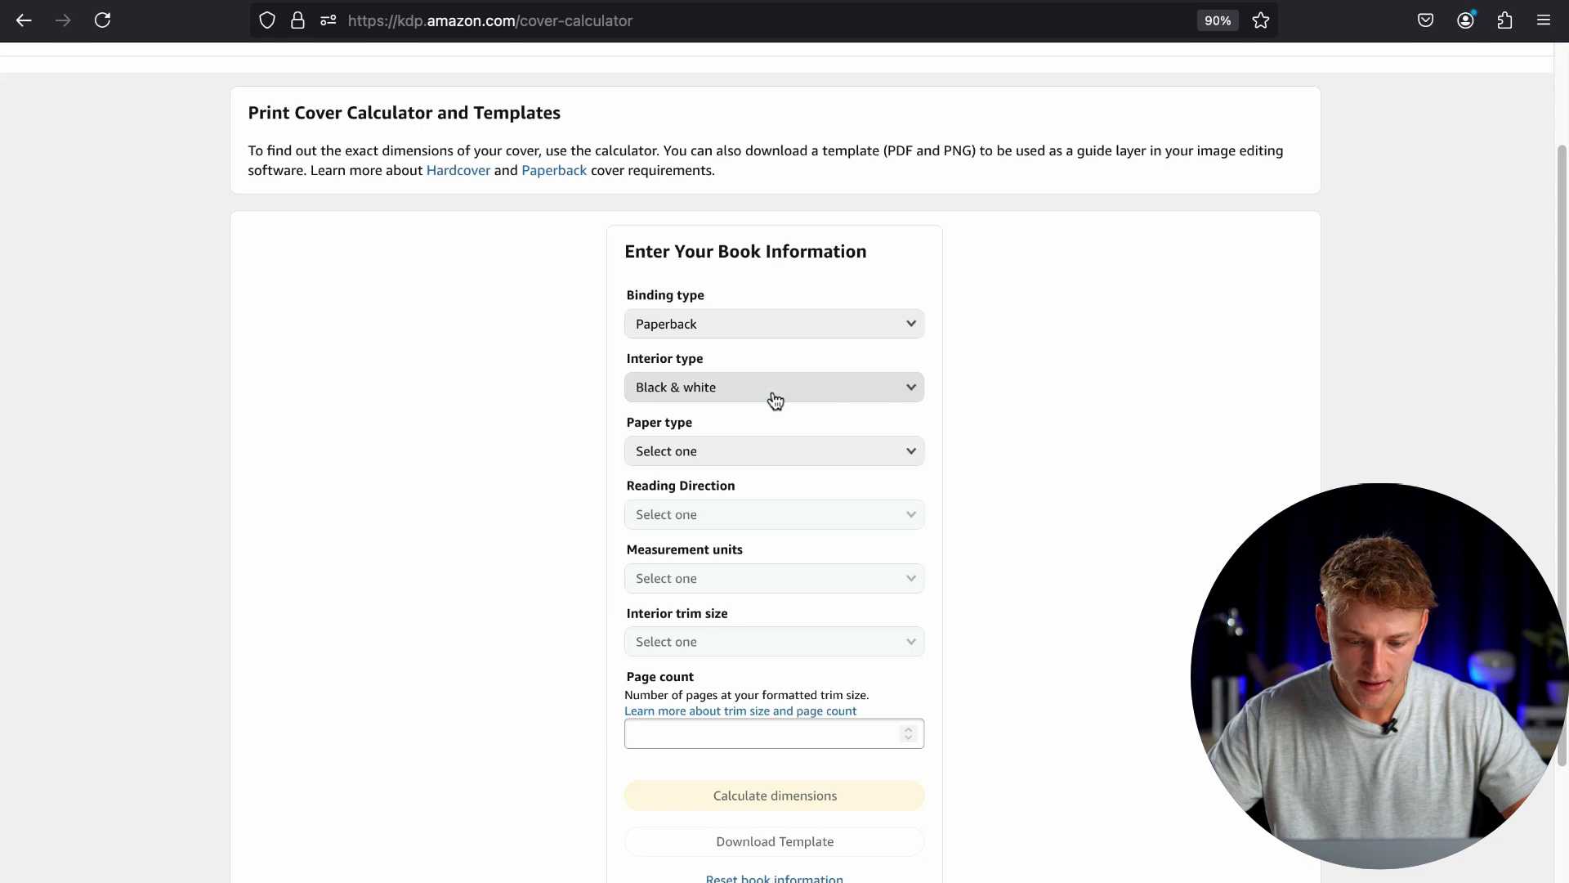
Step: Choose white paper, Left to Right reading direction, inches as the measurement units, and an 8.5 x 11 in interior trim size
left_click(763, 452)
left_click(752, 476)
left_click(752, 522)
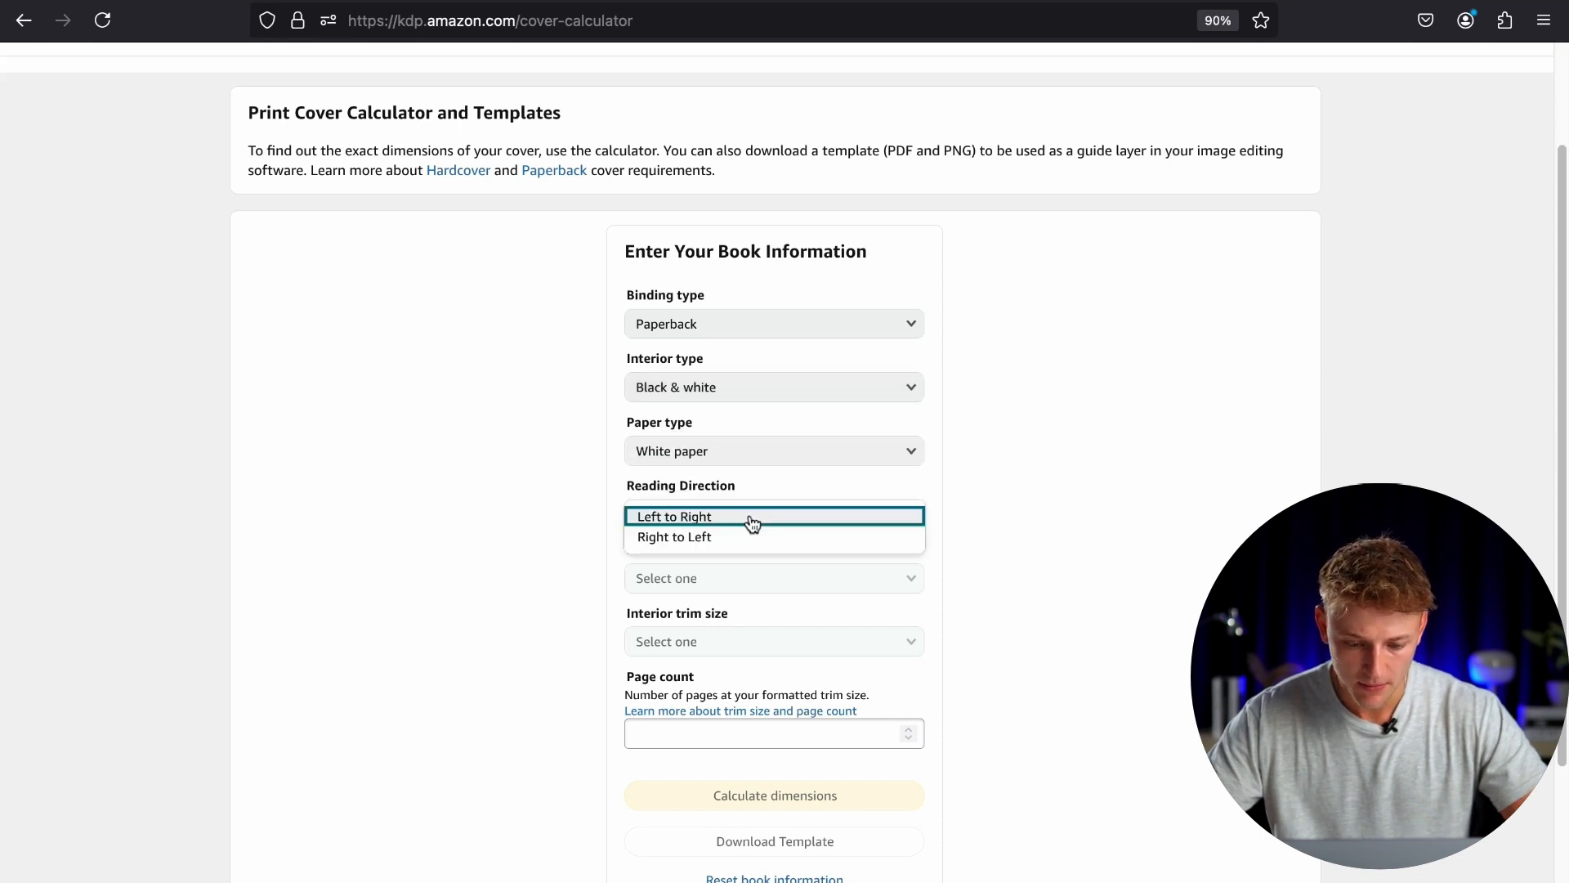
left_click(744, 520)
left_click(744, 577)
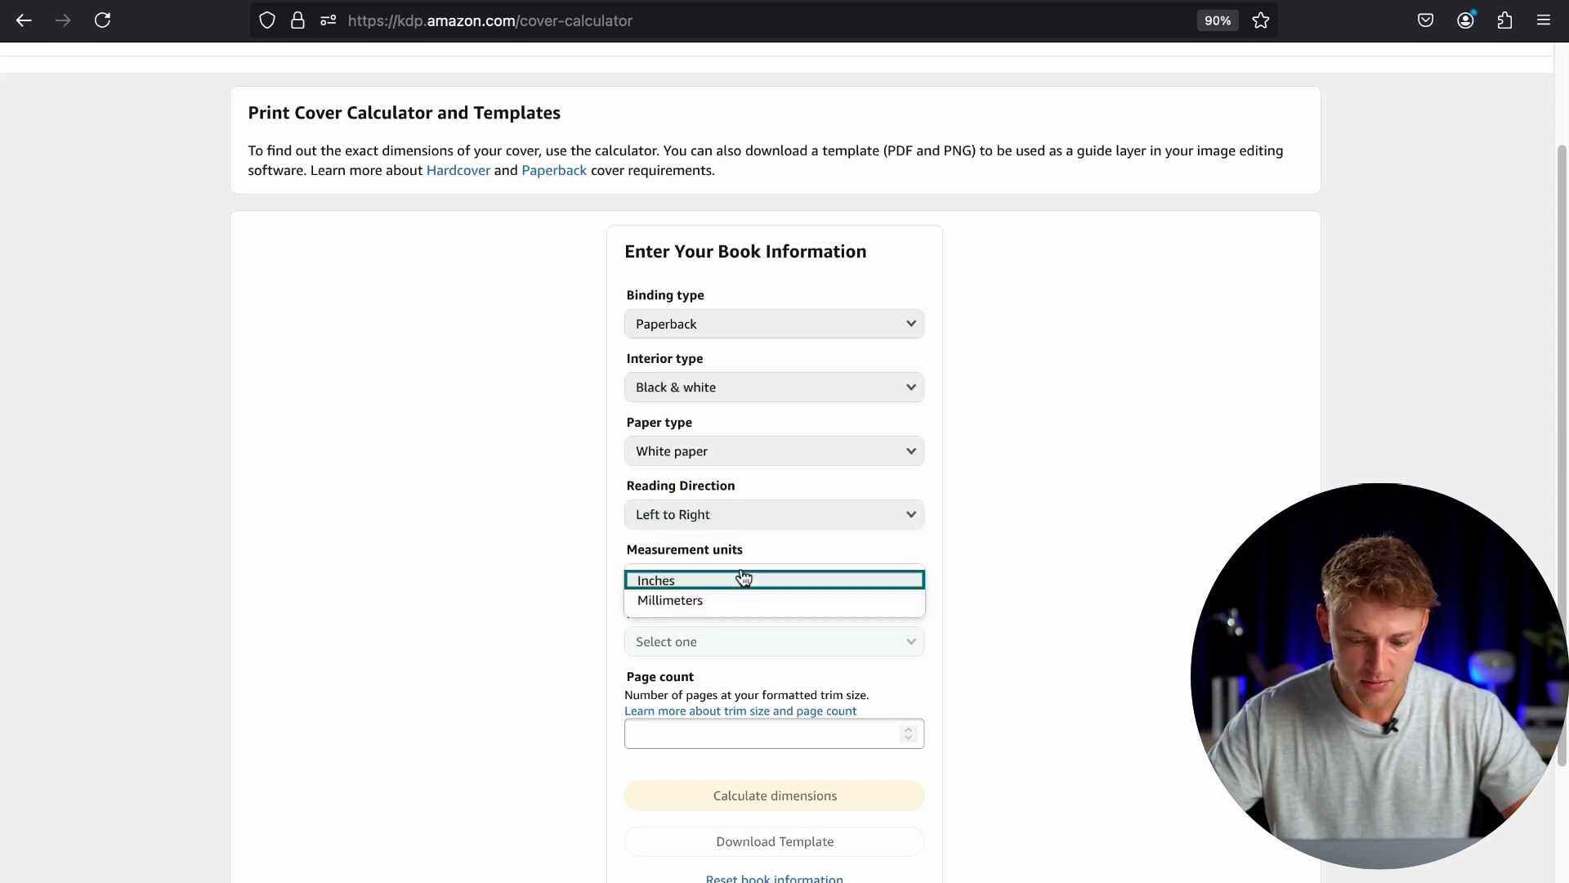
left_click(732, 585)
left_click(749, 643)
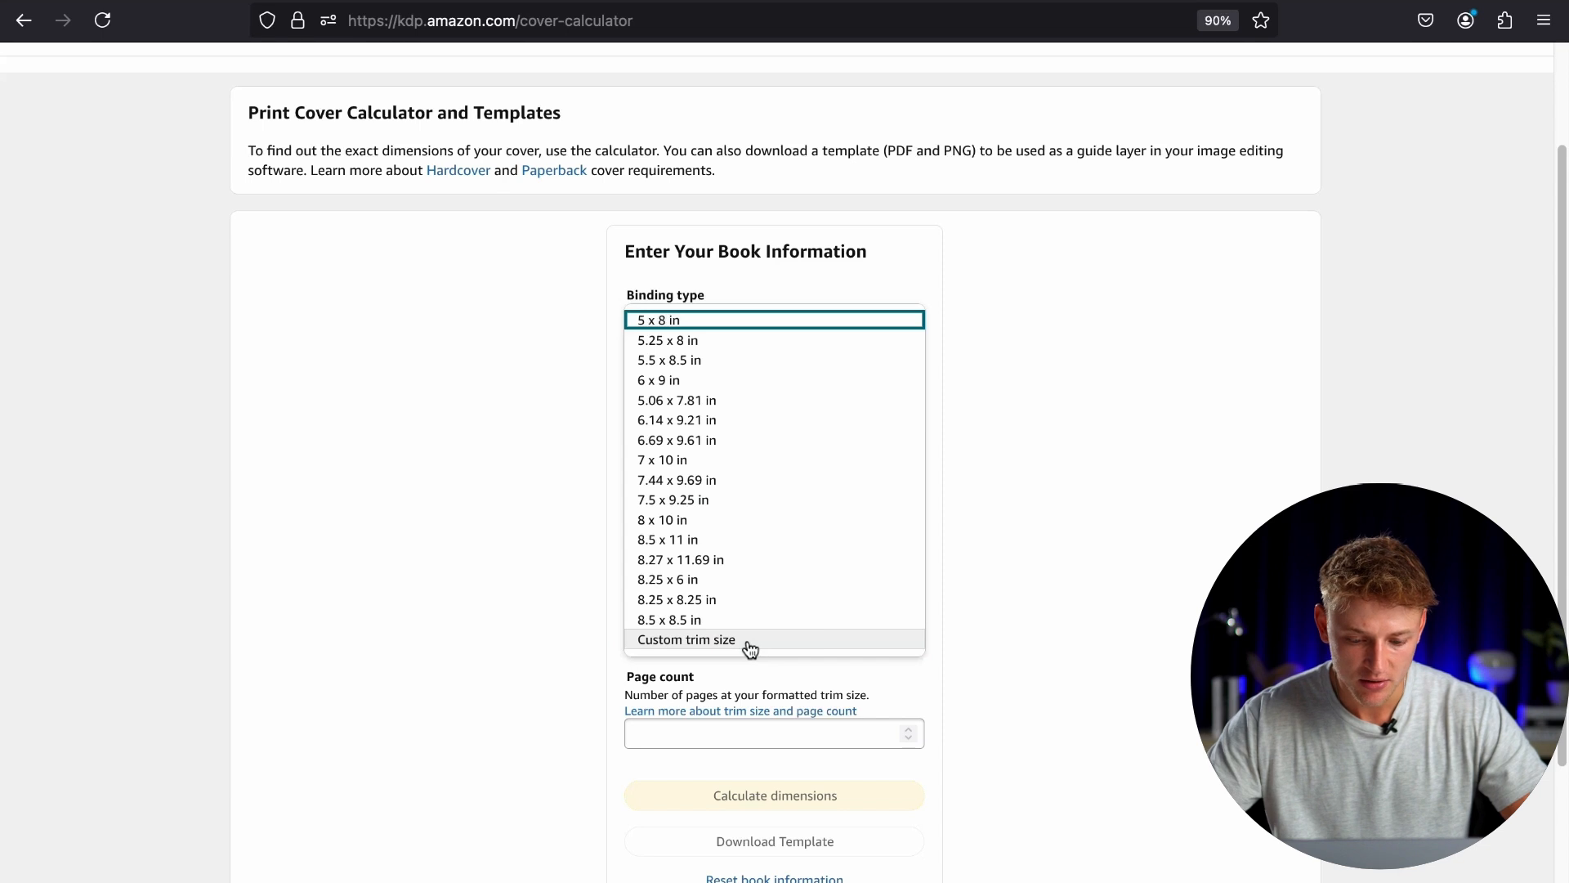
left_click(719, 541)
Step: Set the page count to 108, calculate the cover dimensions and download the cover template
scroll(1148, 664, "down", 2)
scroll(1148, 663, "down", 1)
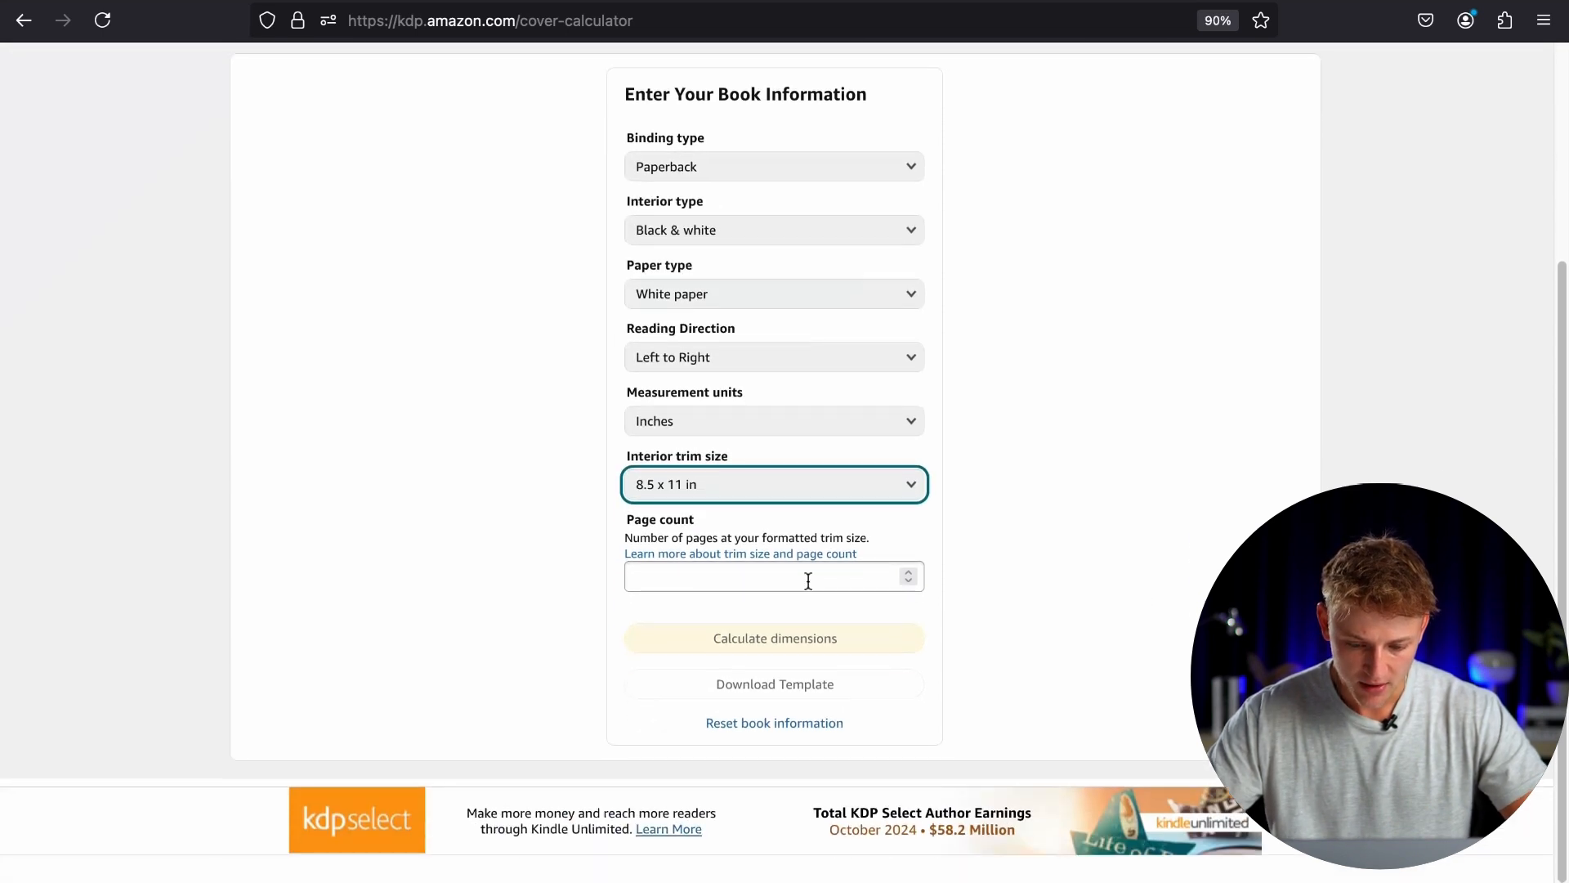
left_click(806, 577)
left_click(1066, 605)
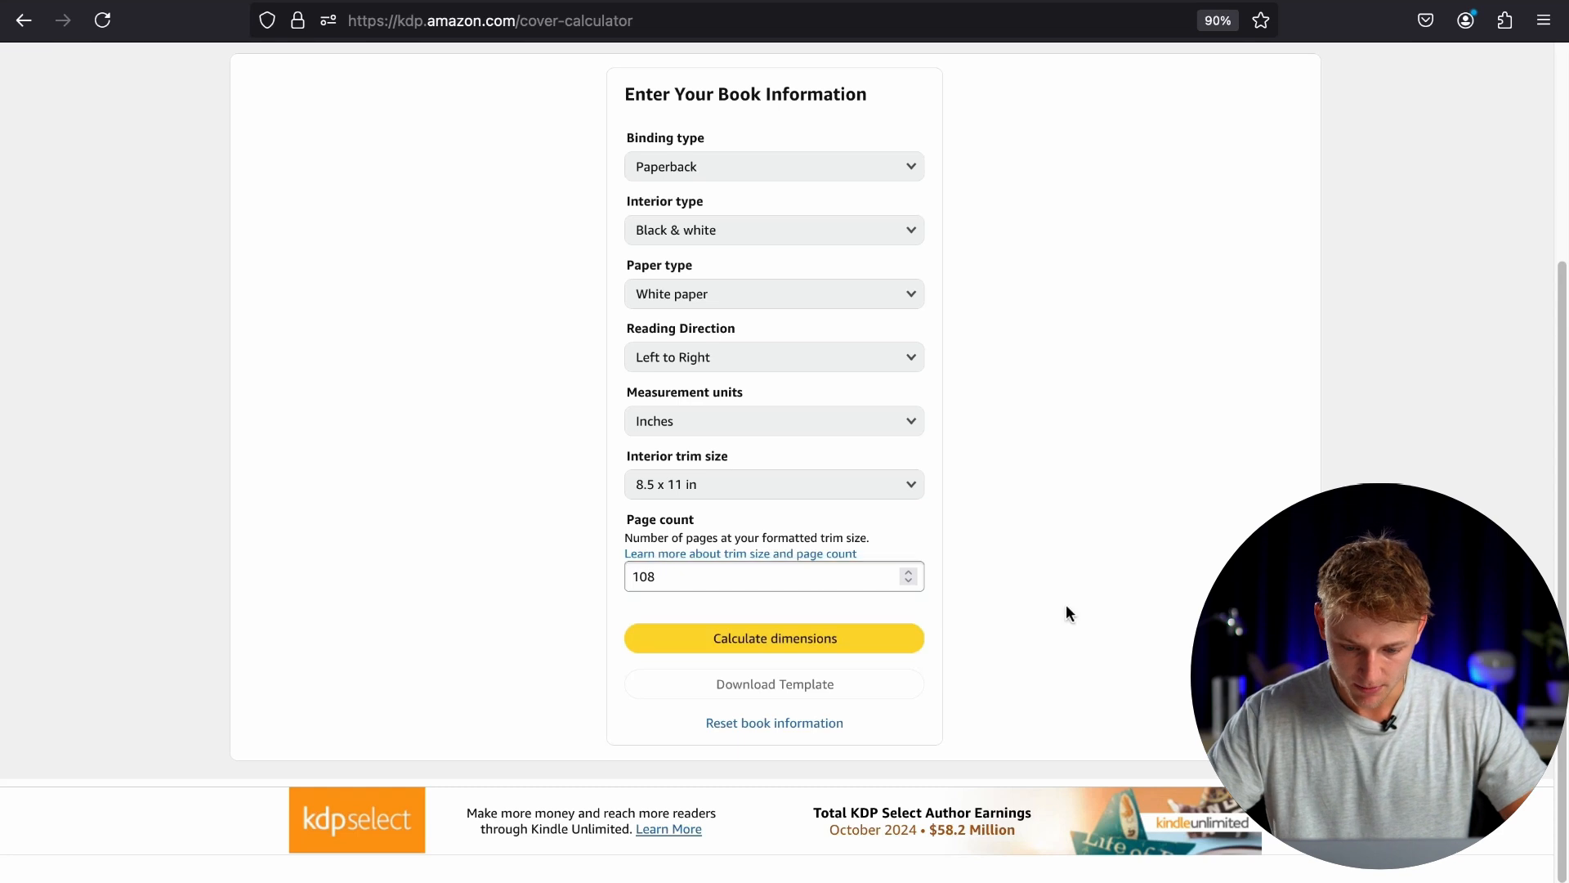
left_click(907, 645)
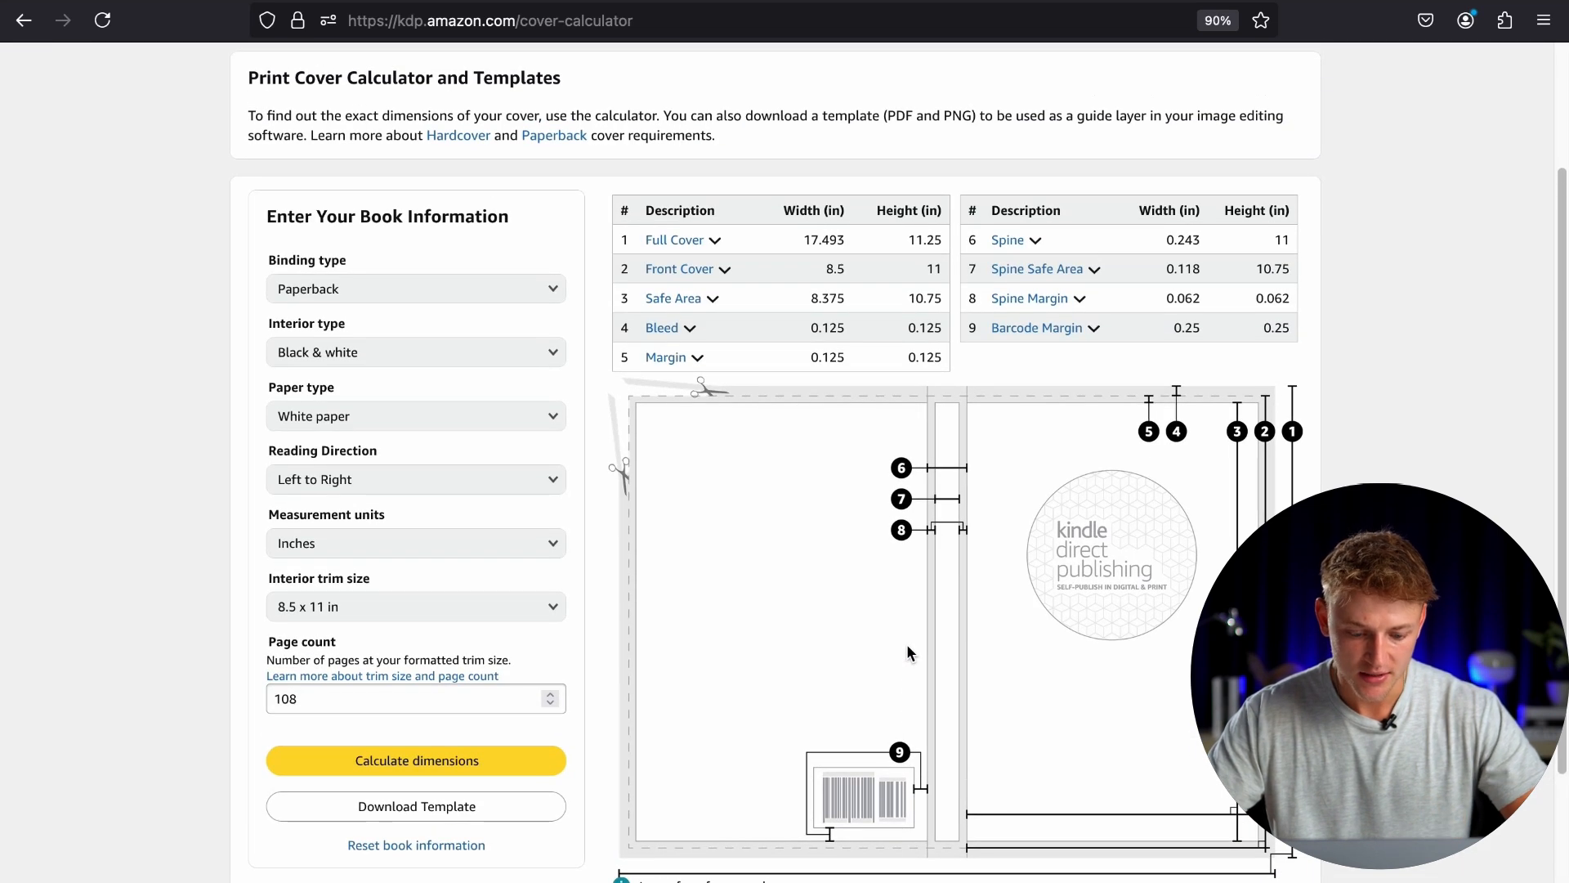
scroll(1012, 606, "down", 1)
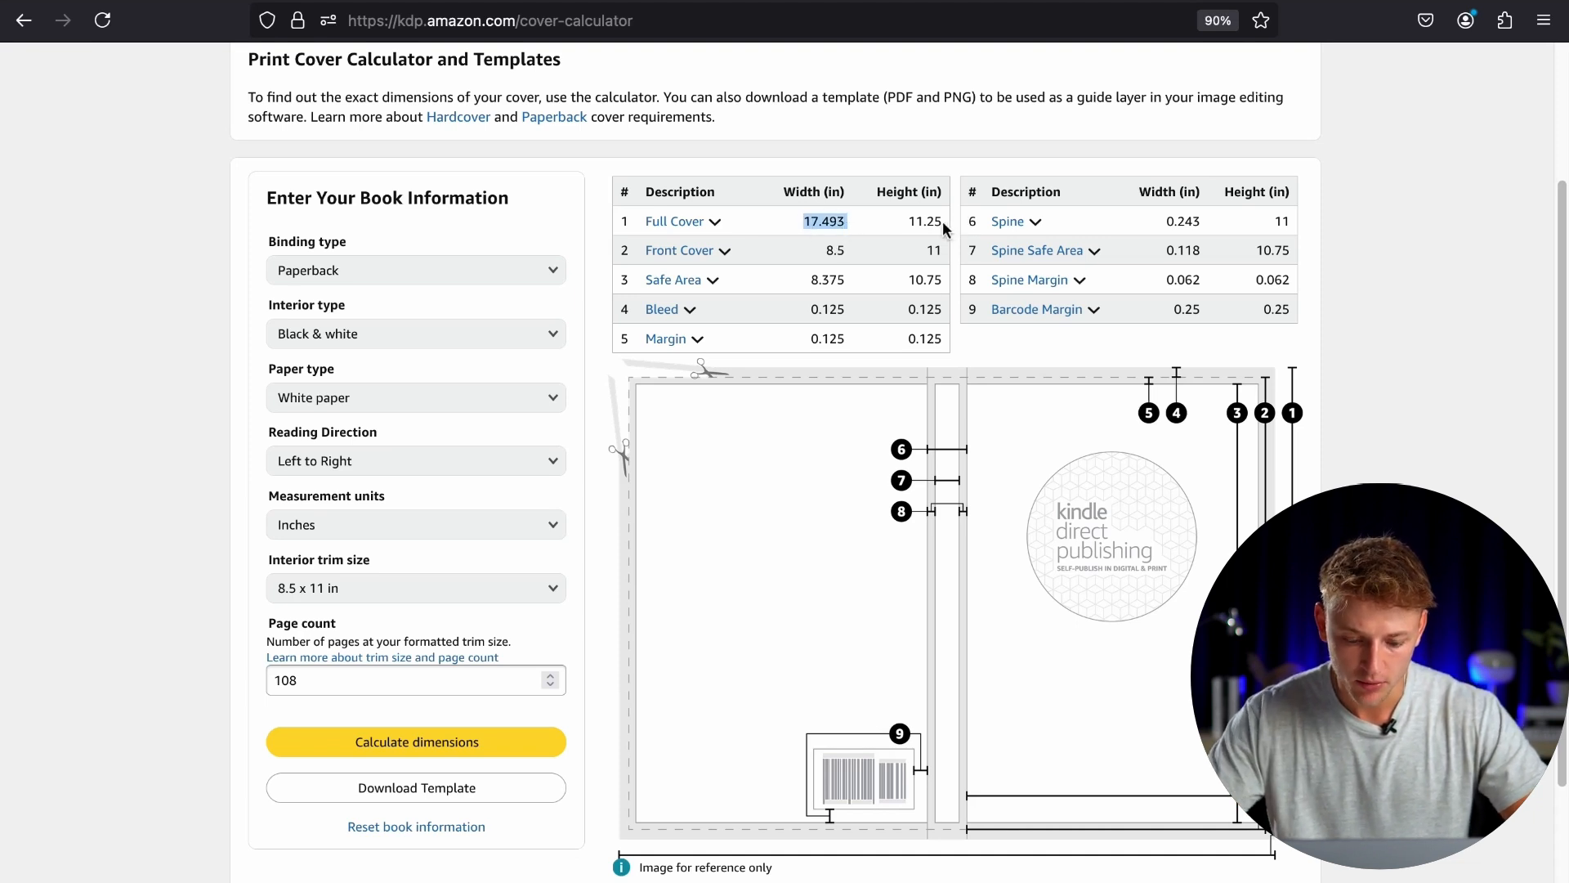
left_click(502, 793)
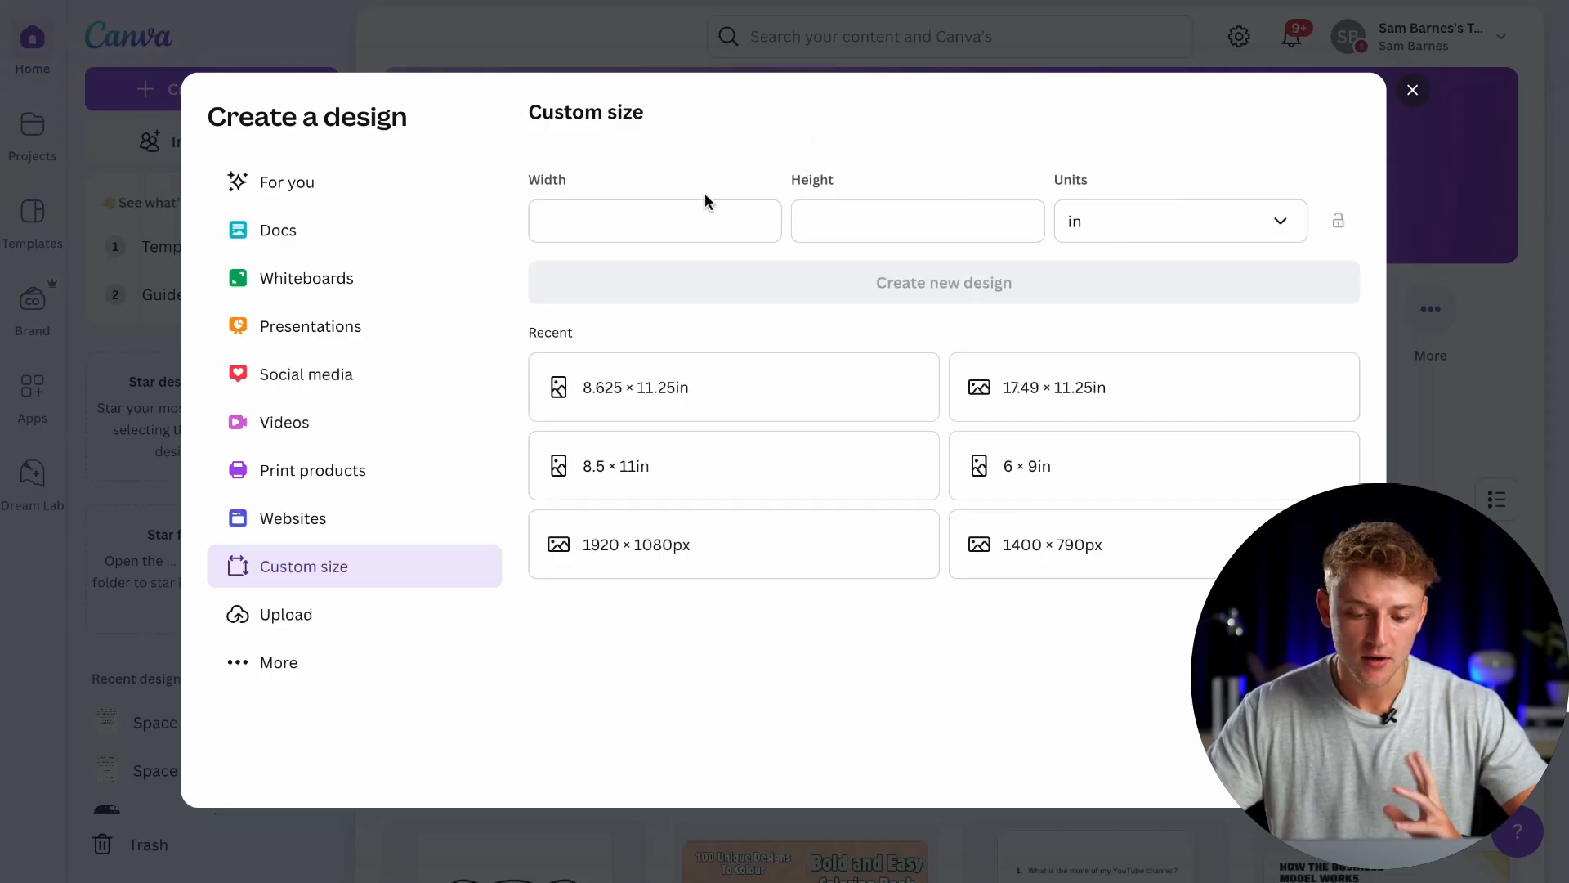
Step: In Canva, create a new custom-size design 17.493 in wide and 11.25 in high
left_click(680, 225)
type("17.493")
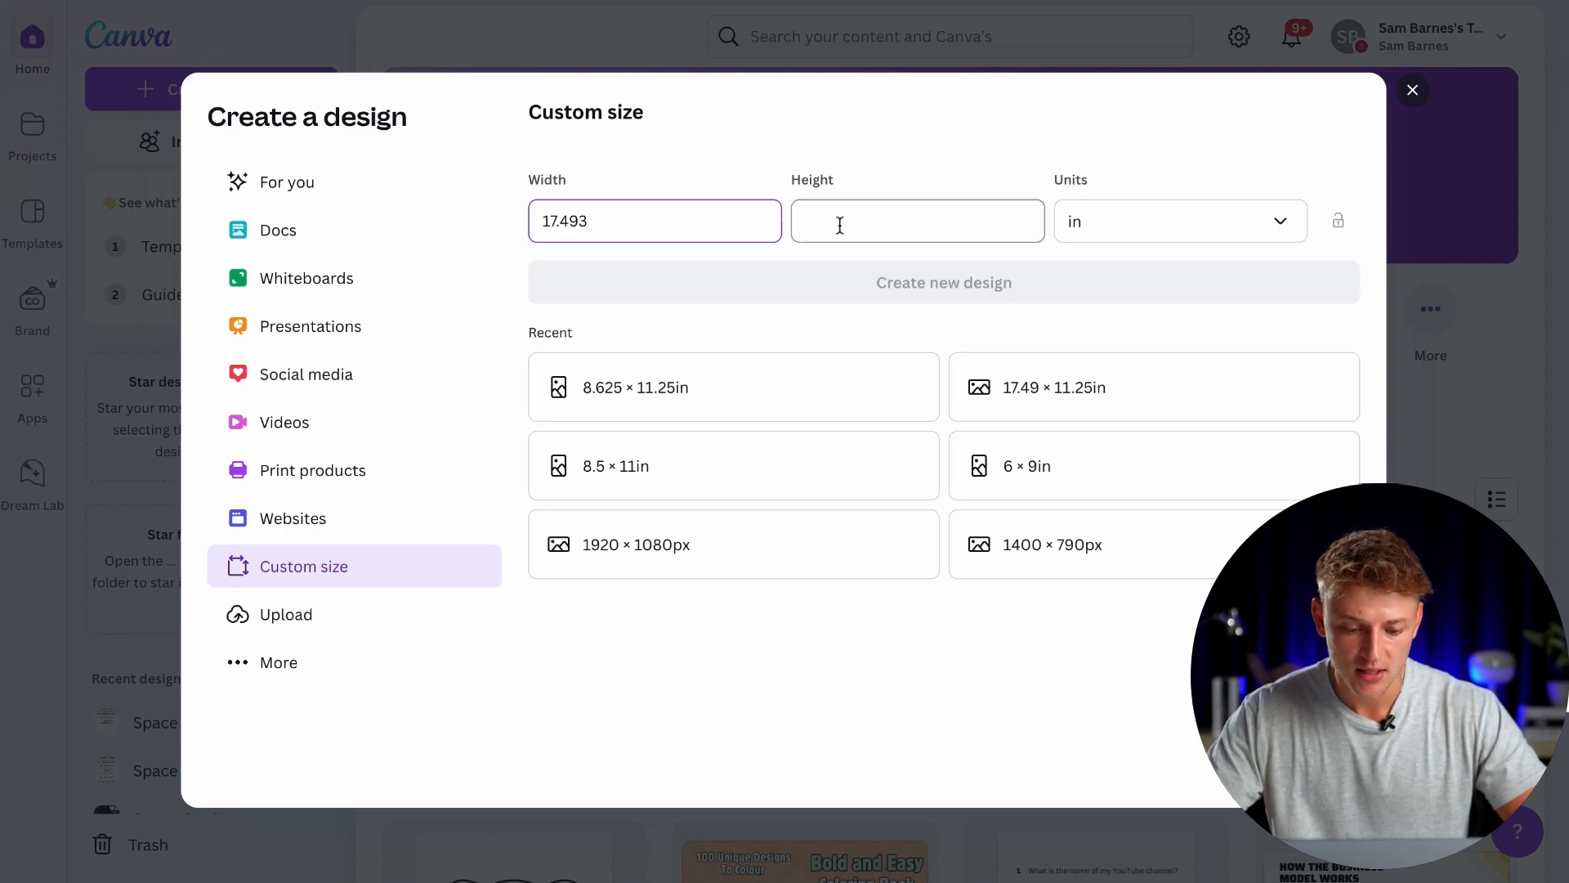
type("11.25")
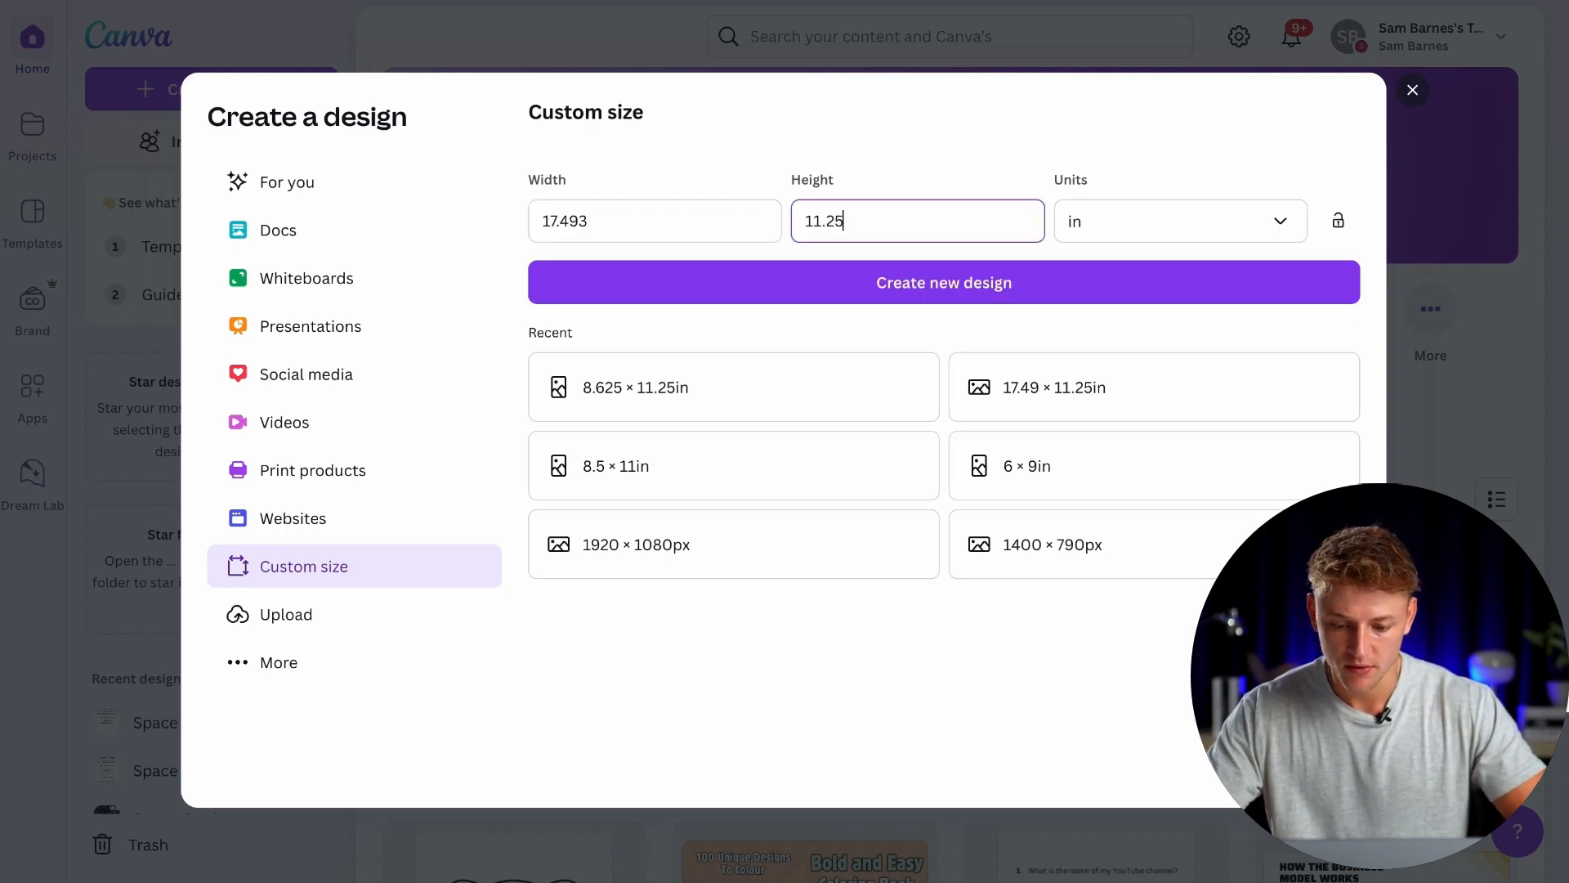
left_click(896, 280)
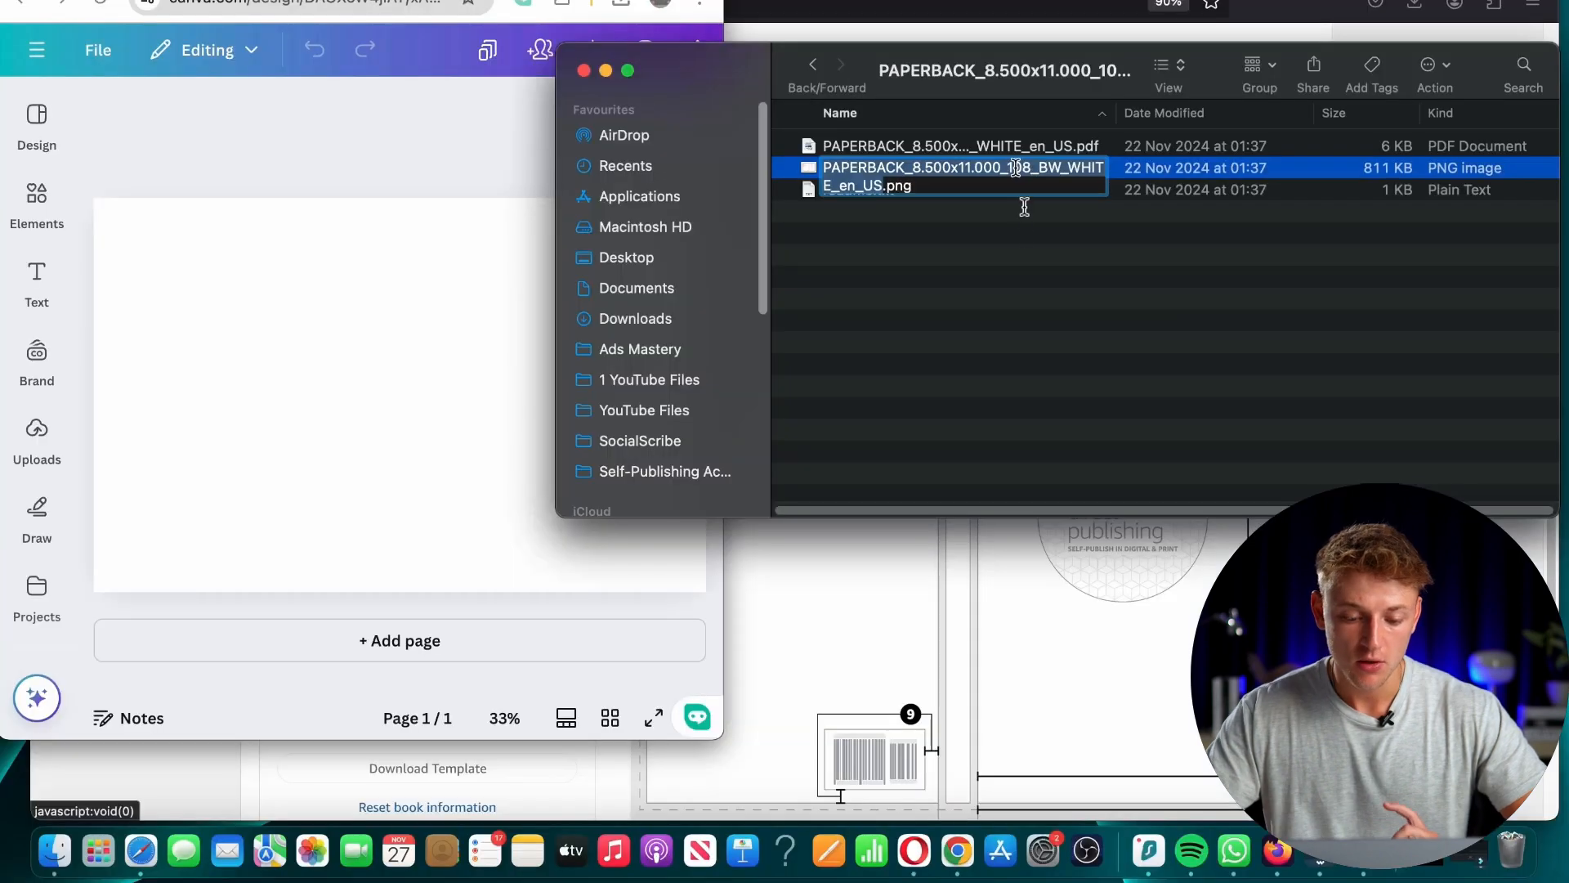
Step: Add the downloaded PNG cover template to the blank page and enlarge it to fill the whole page
left_click_drag(1023, 202, 439, 361)
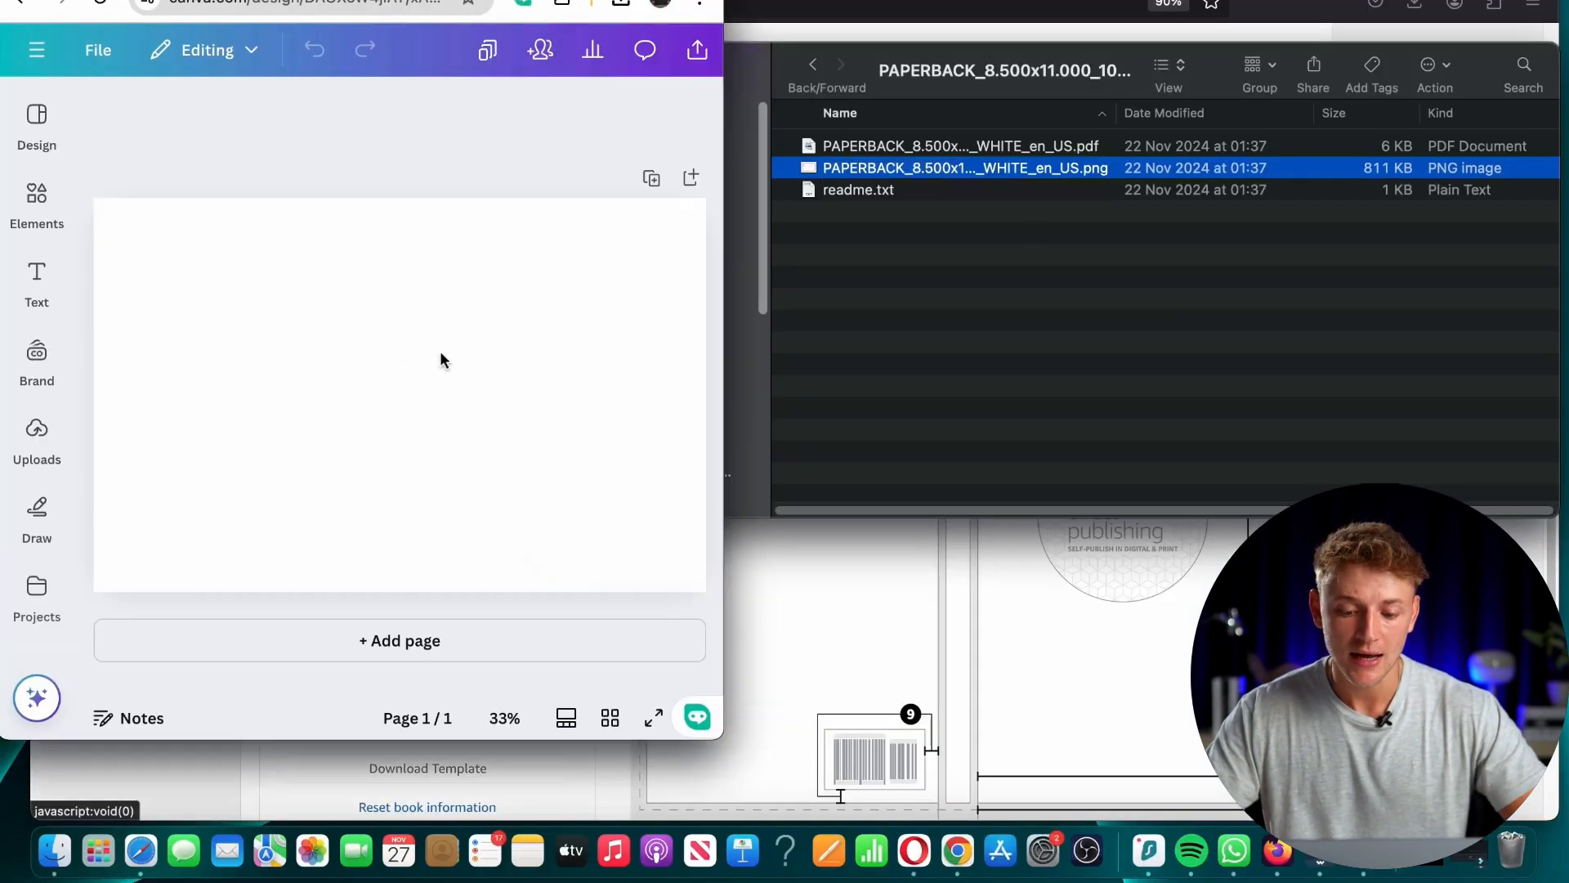
left_click_drag(1042, 173, 410, 354)
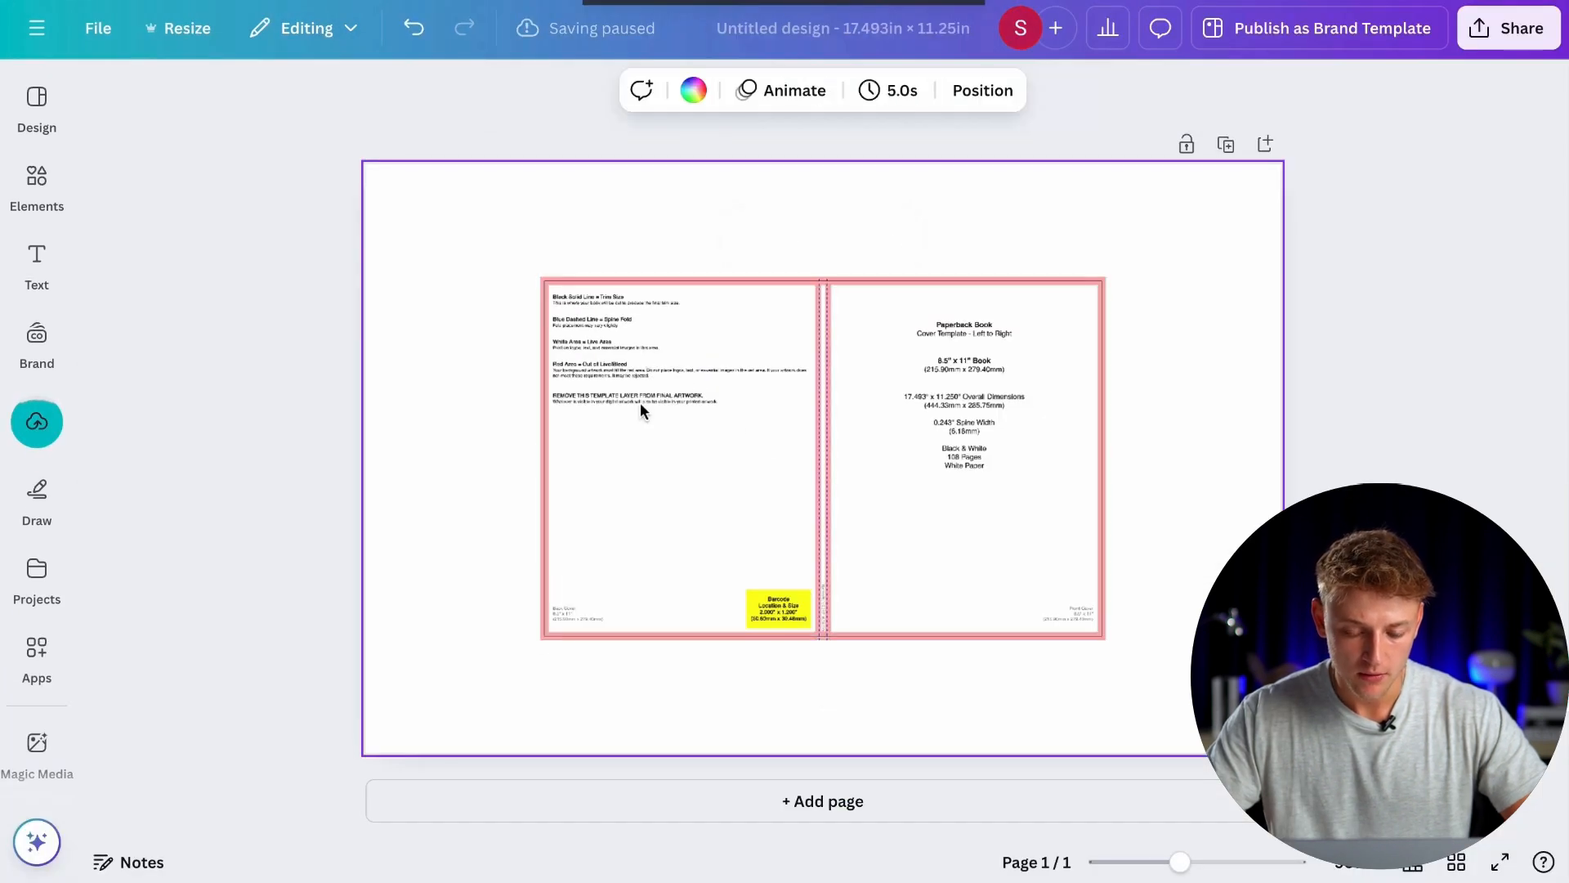
left_click_drag(789, 429, 612, 321)
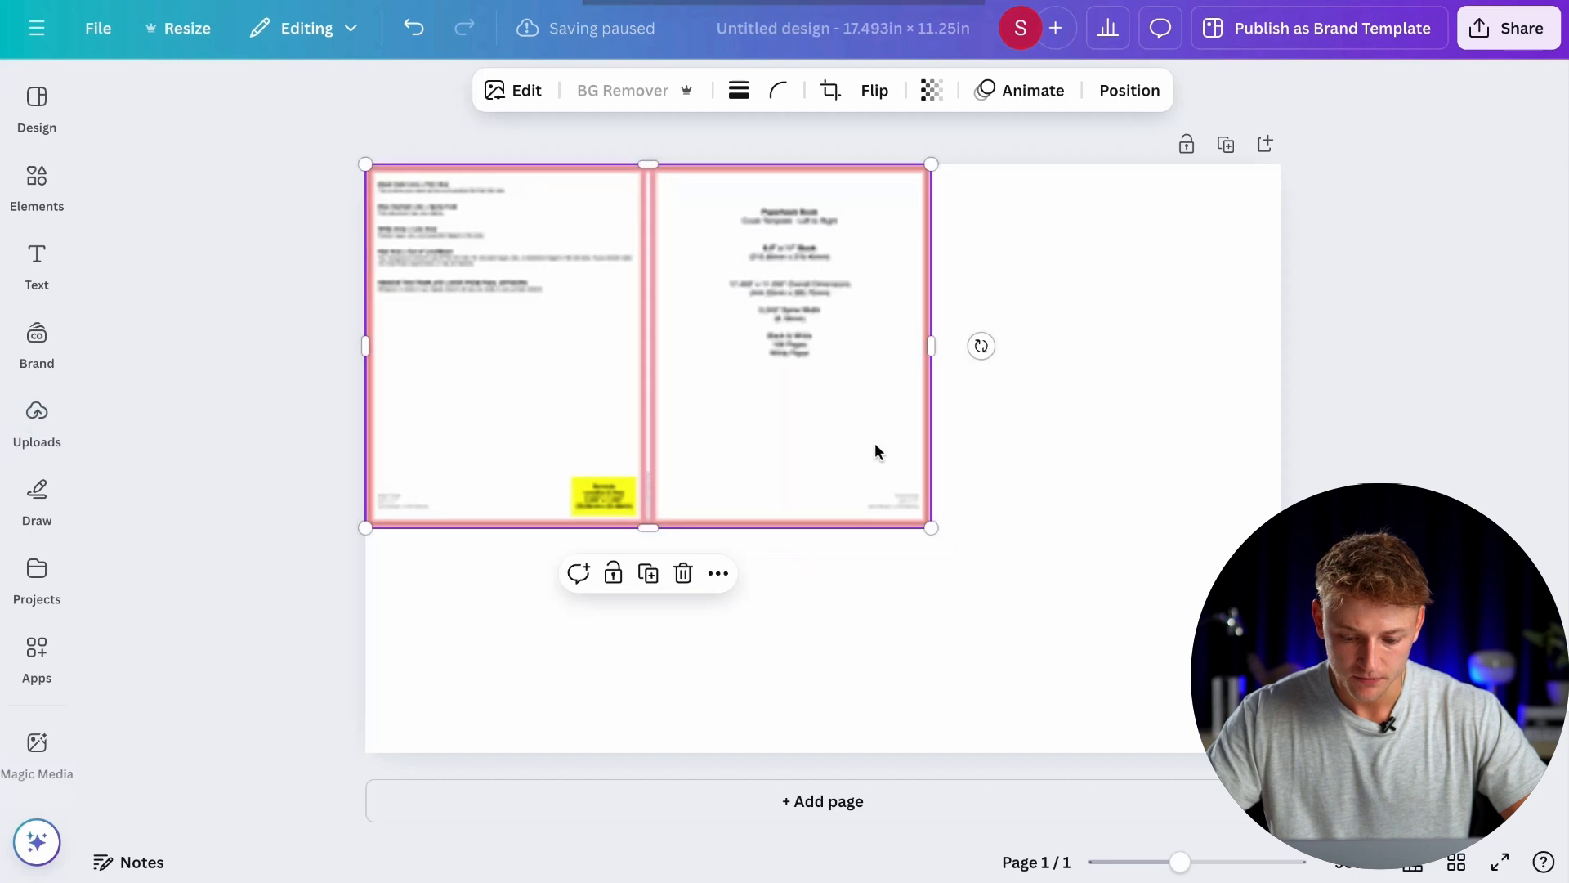
left_click_drag(936, 529, 1283, 753)
left_click(1345, 707)
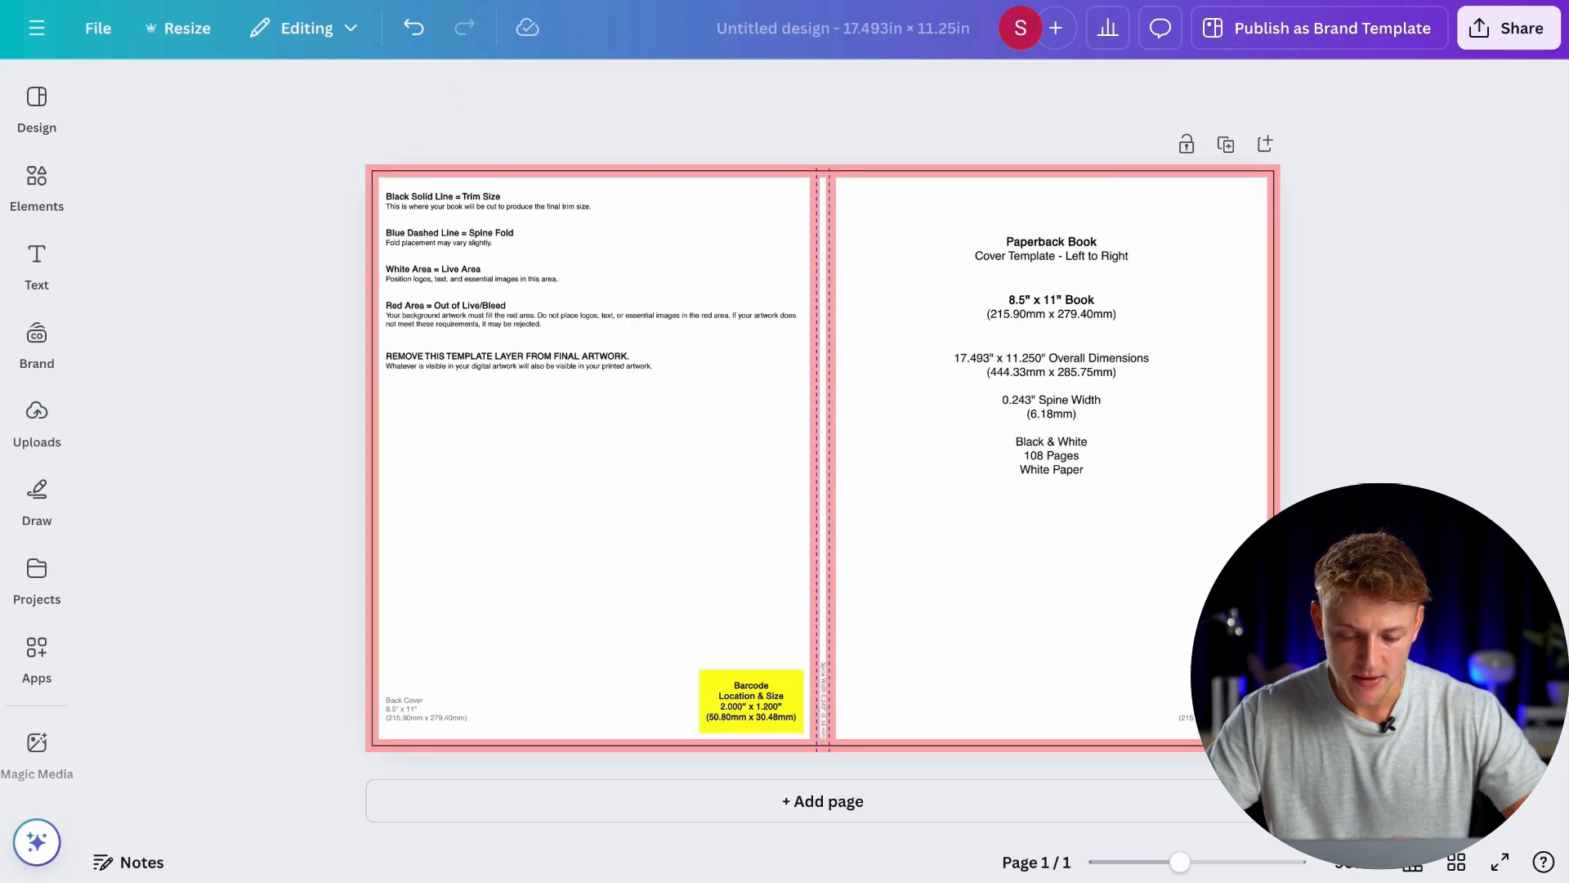
left_click(1125, 505)
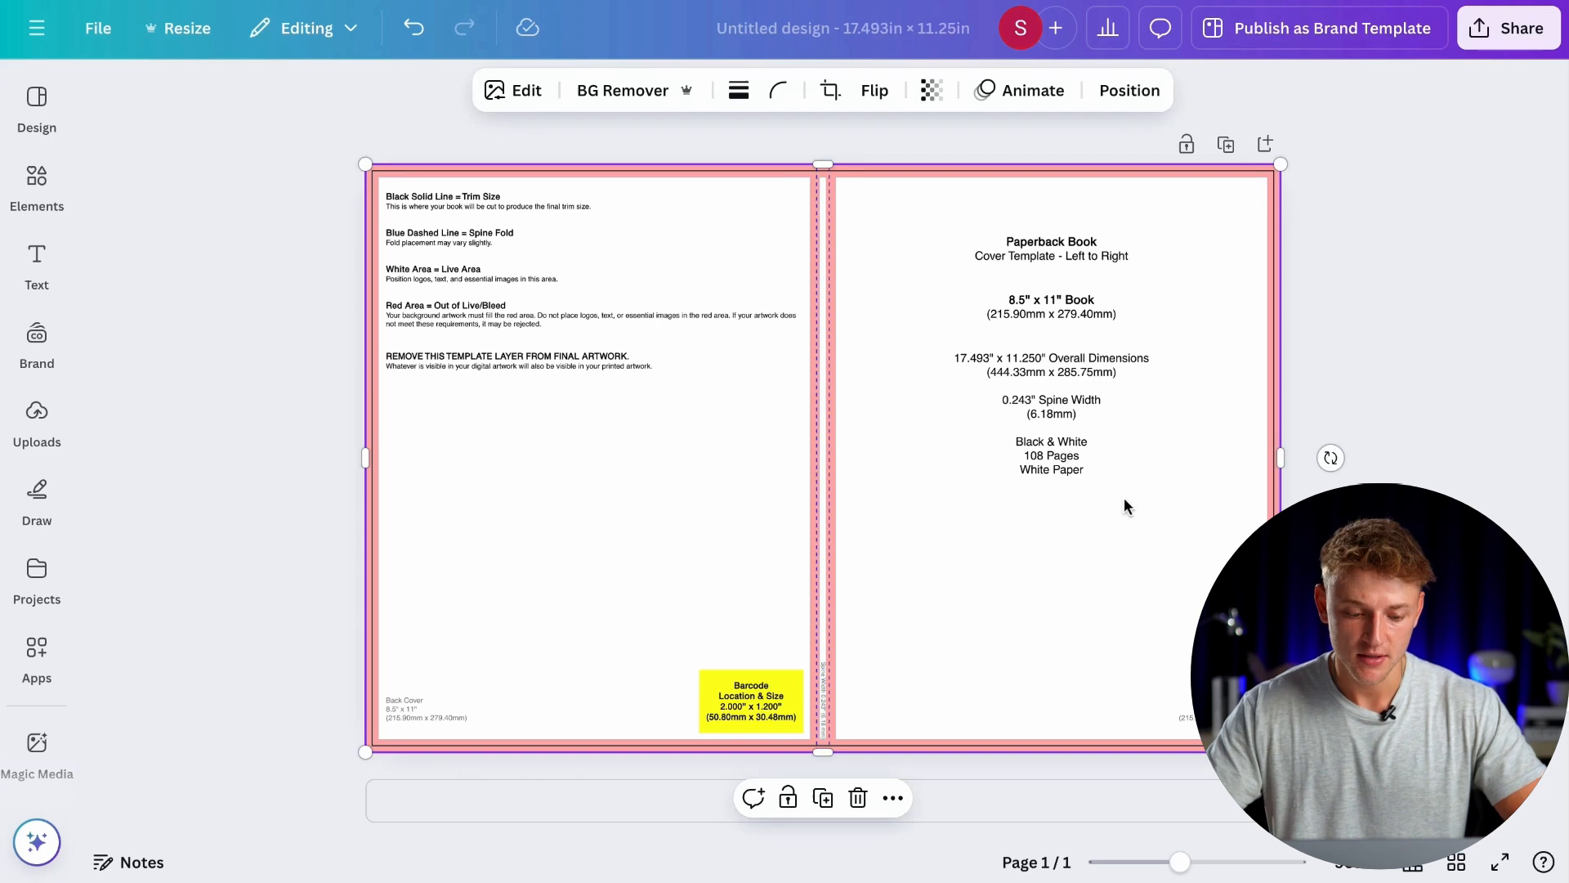
Step: Search the elements for "space background" and insert the graphic with planets, asteroids and a green-and-blue planet surface
left_click(36, 184)
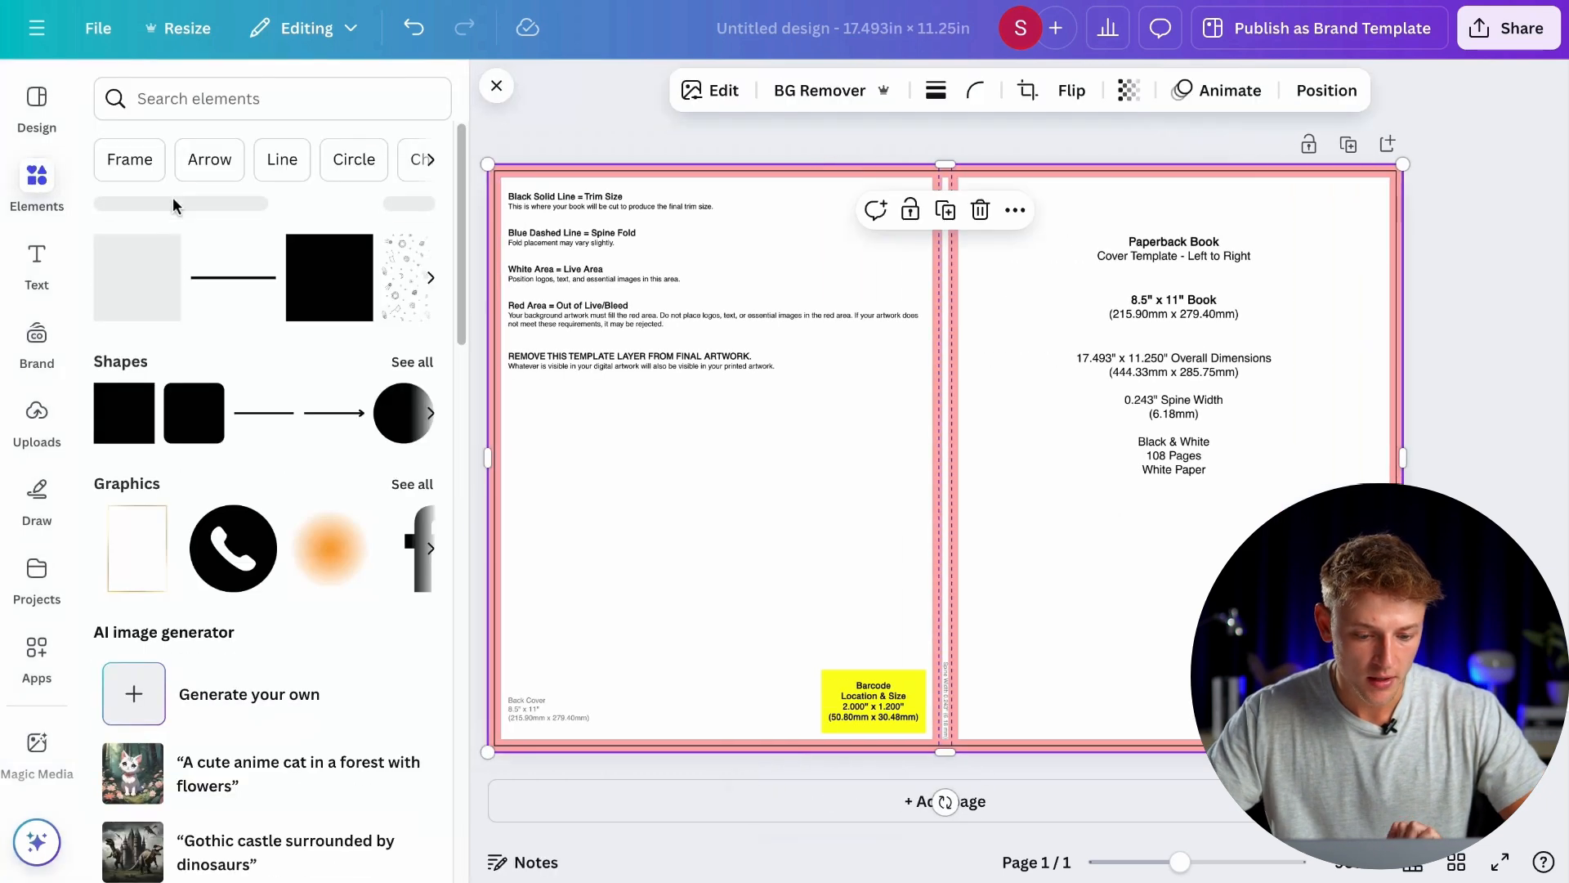
left_click(245, 98)
type("space ")
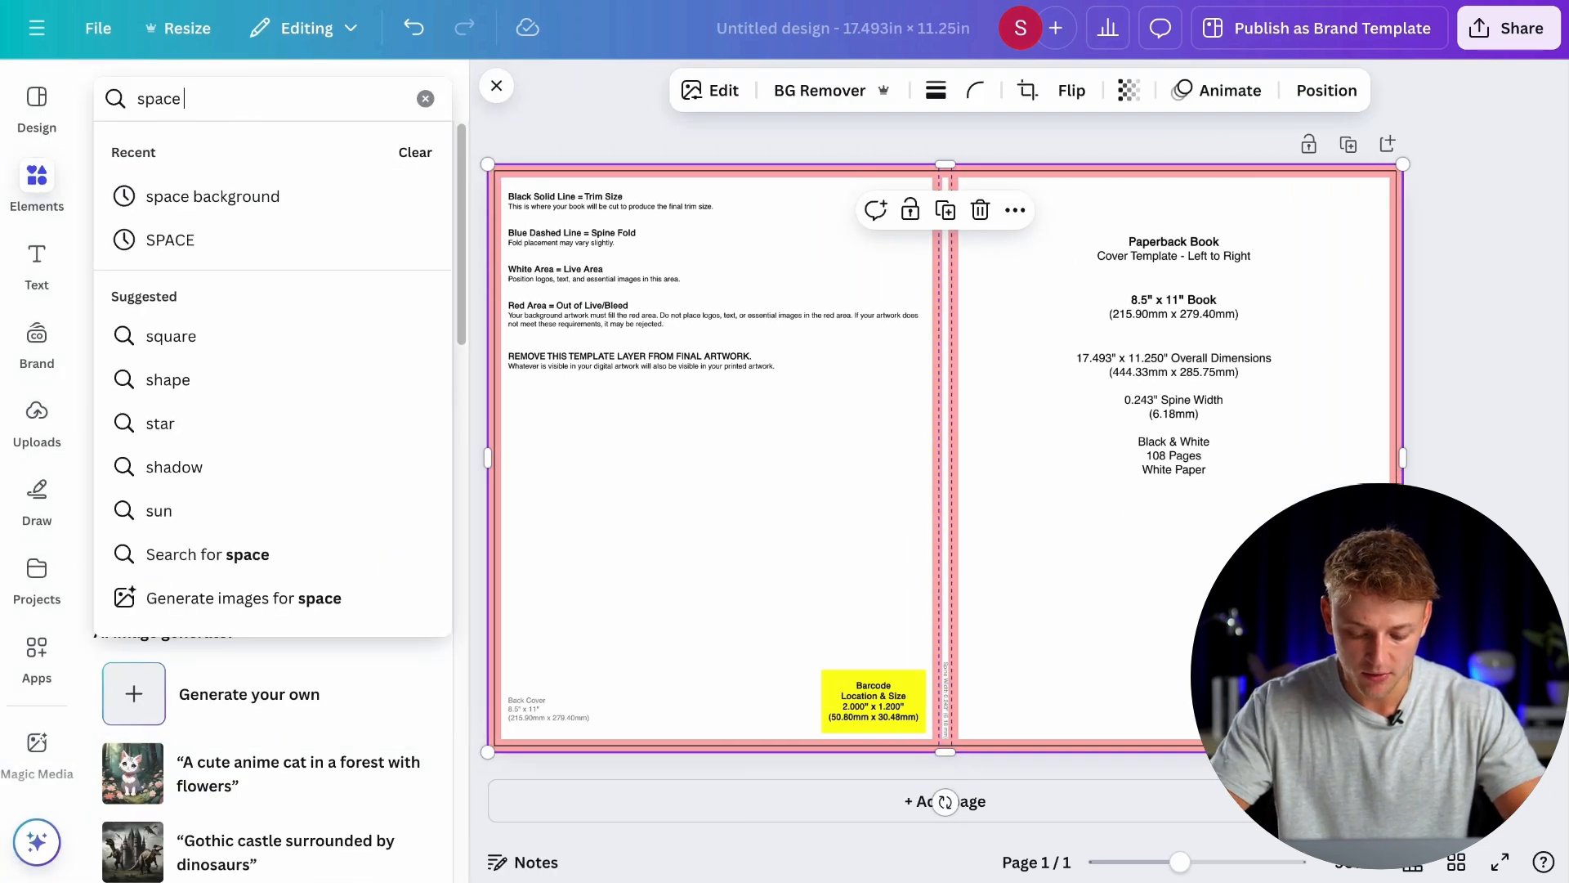
type("background")
key("Return")
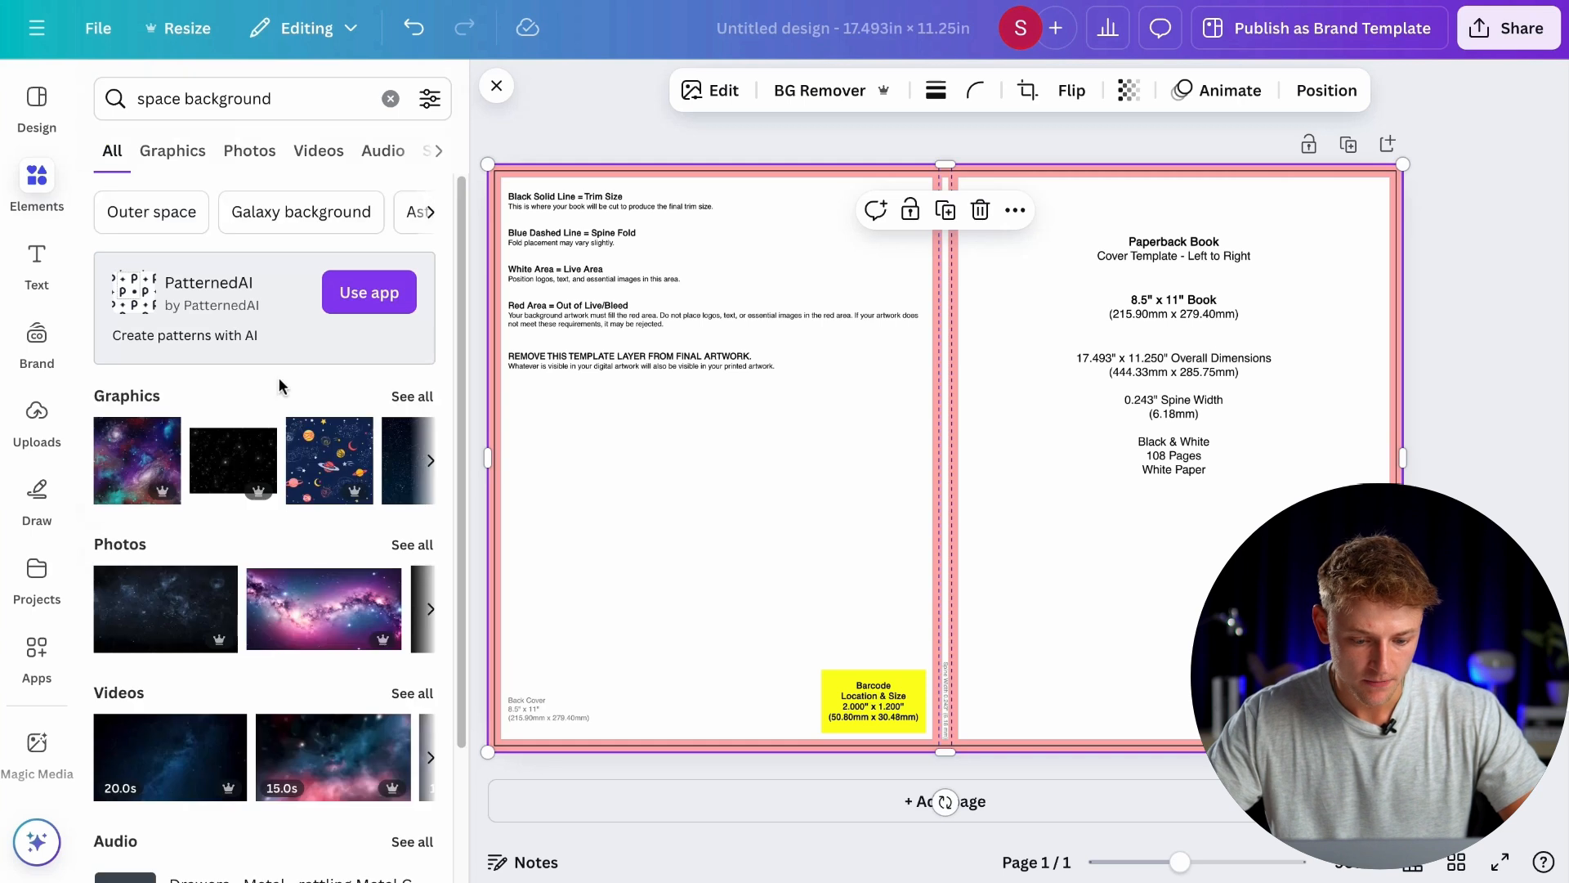
left_click(412, 395)
scroll(314, 456, "down", 1)
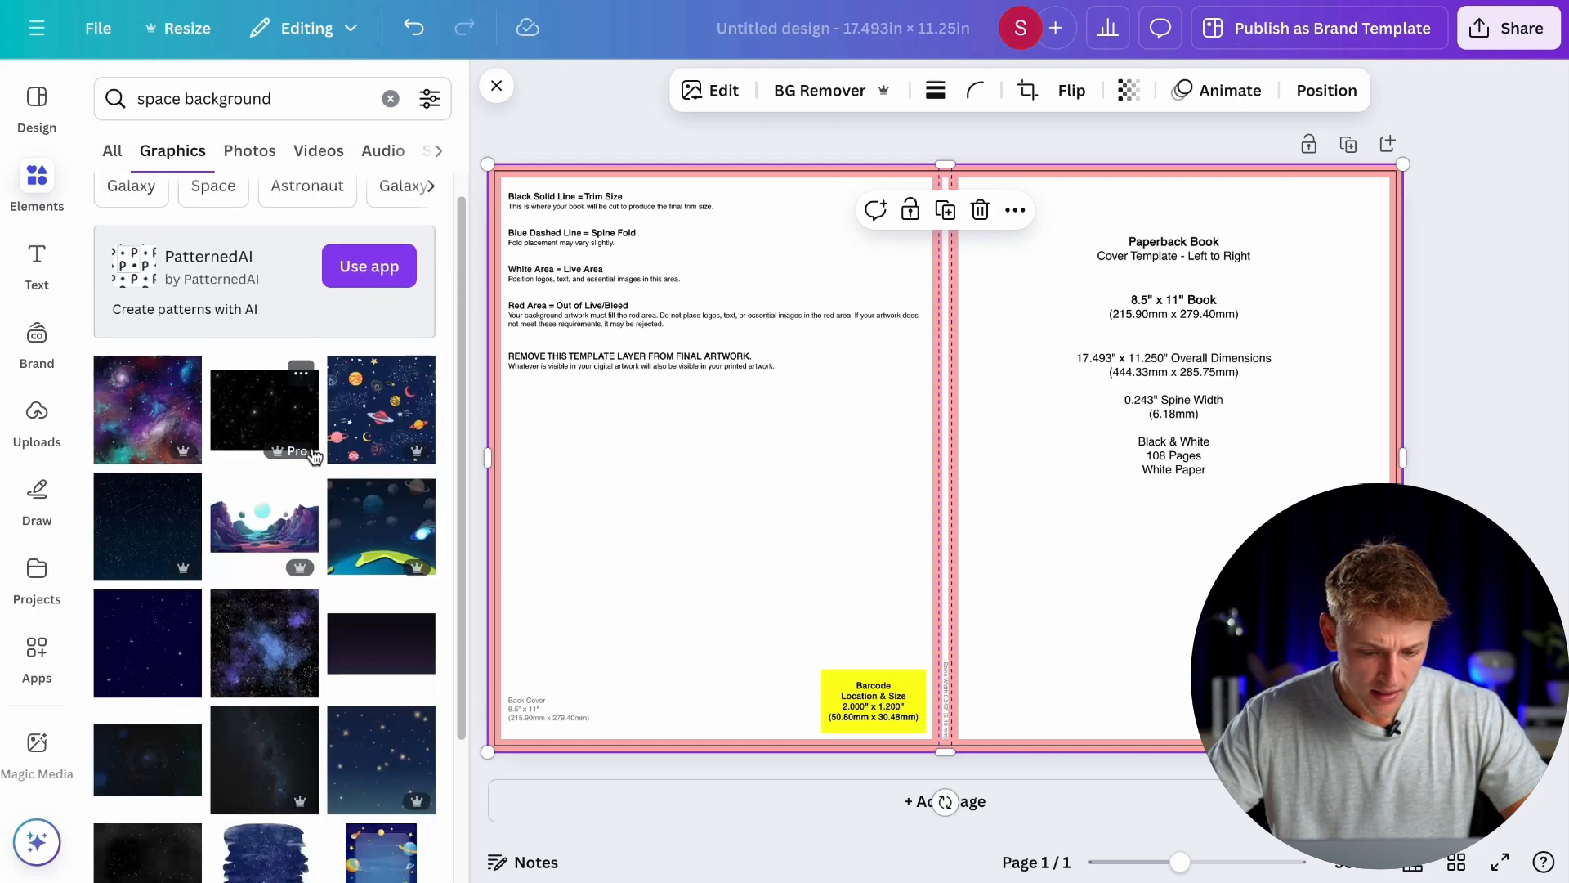
scroll(360, 490, "down", 1)
left_click(381, 495)
Step: Position the space background over the front cover, crop its inner edge to the spine and extend it to the cover's upper edge
left_click_drag(918, 502, 1111, 561)
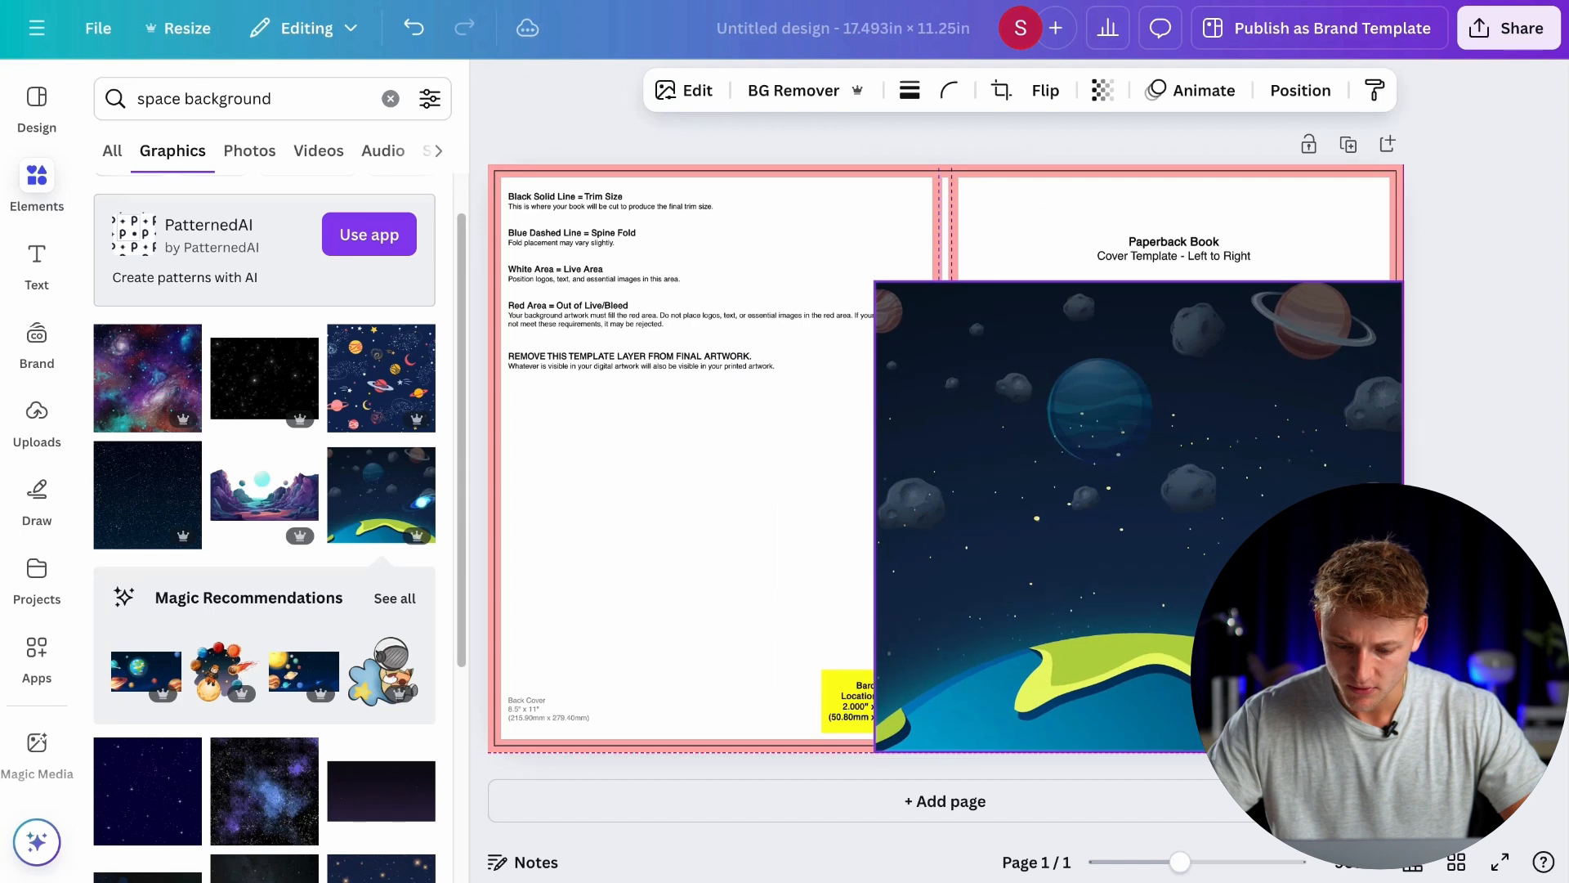
left_click_drag(892, 533, 957, 532)
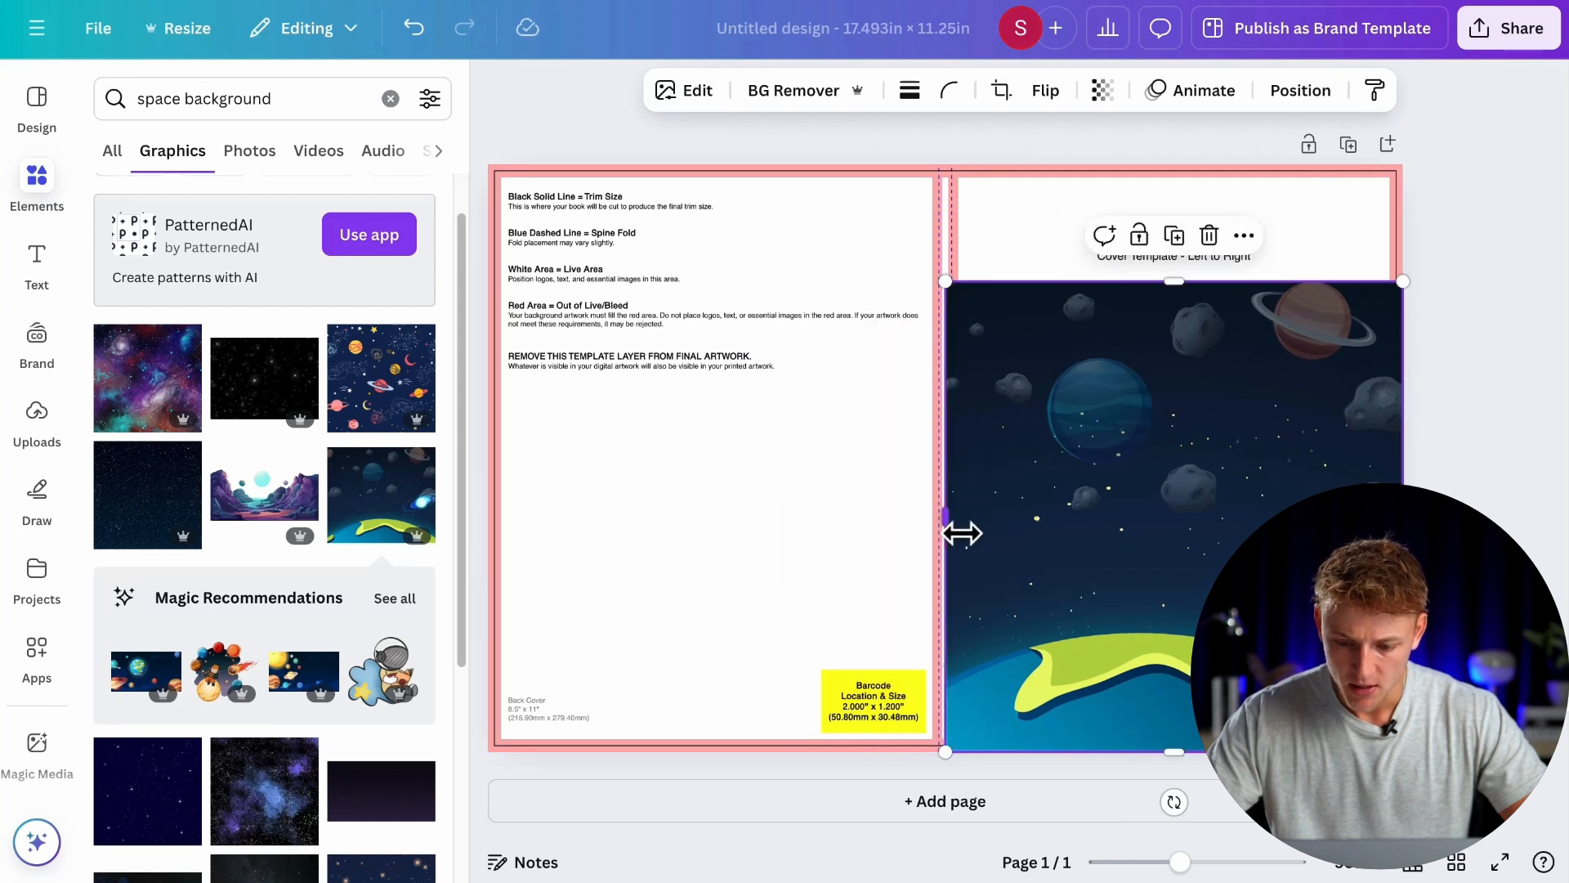
left_click_drag(1175, 282, 1185, 175)
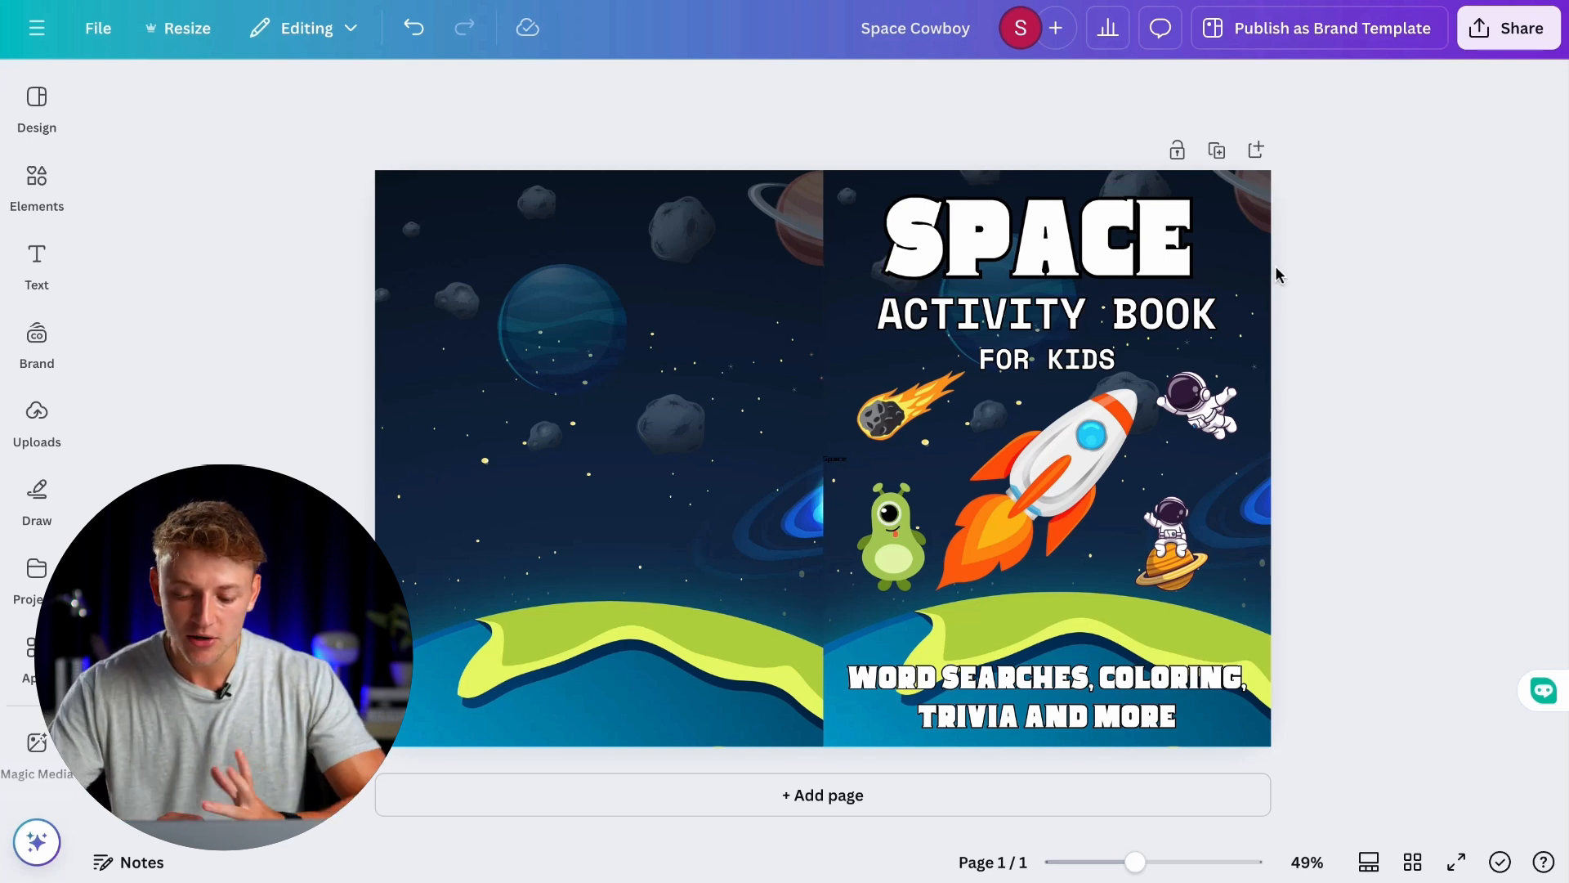
Step: Nudge the "Word searches, coloring, trivia and more" text slightly upward on the front cover
left_click(1140, 693)
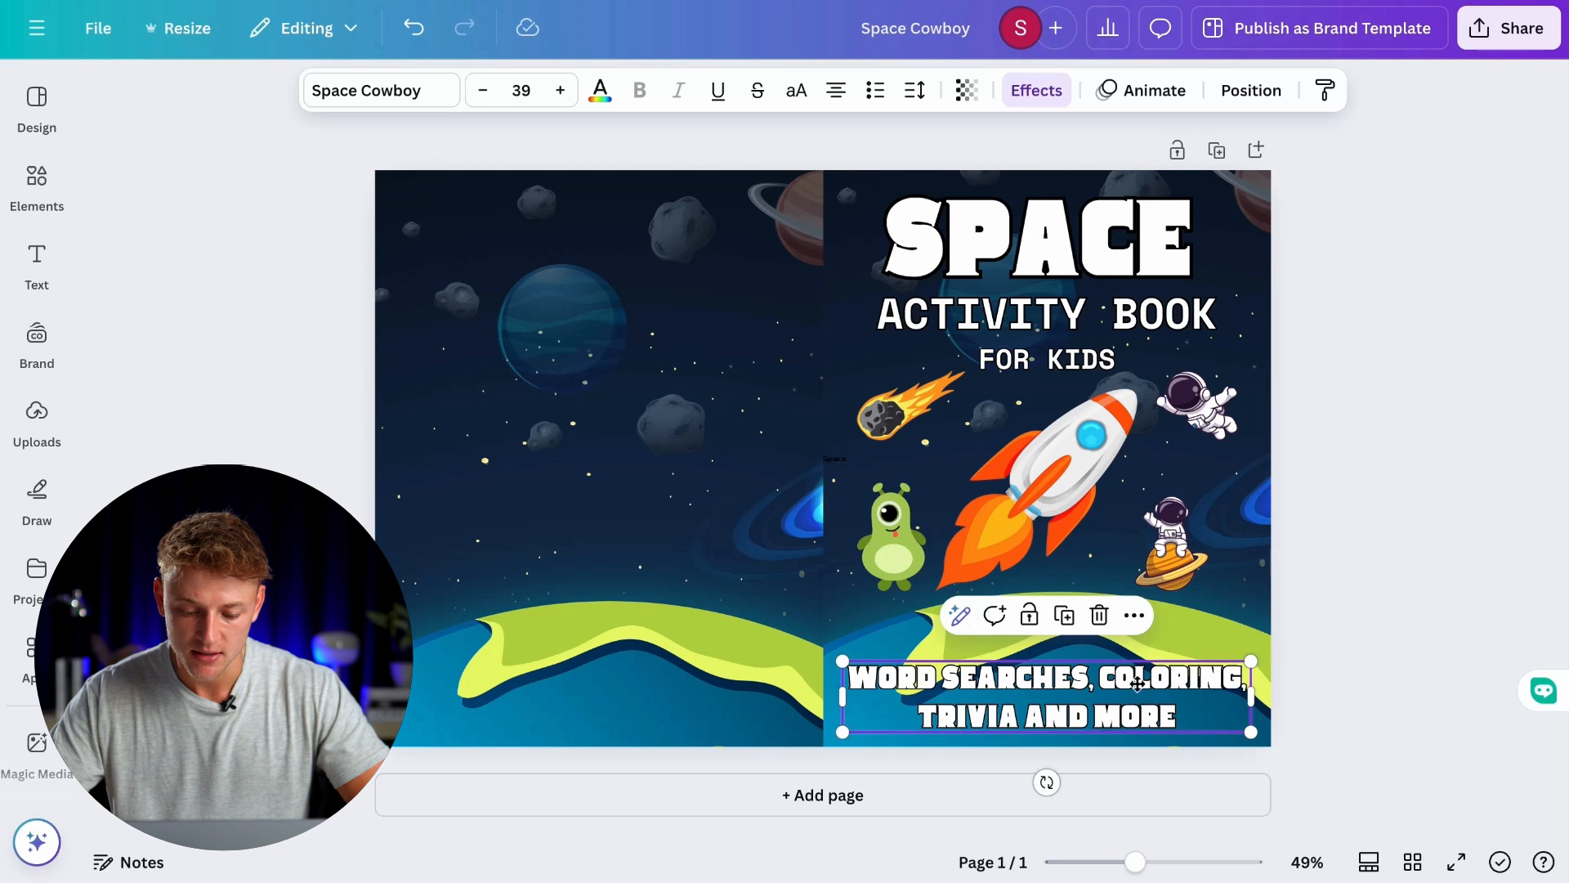
left_click_drag(1138, 684, 1138, 677)
left_click(1396, 566)
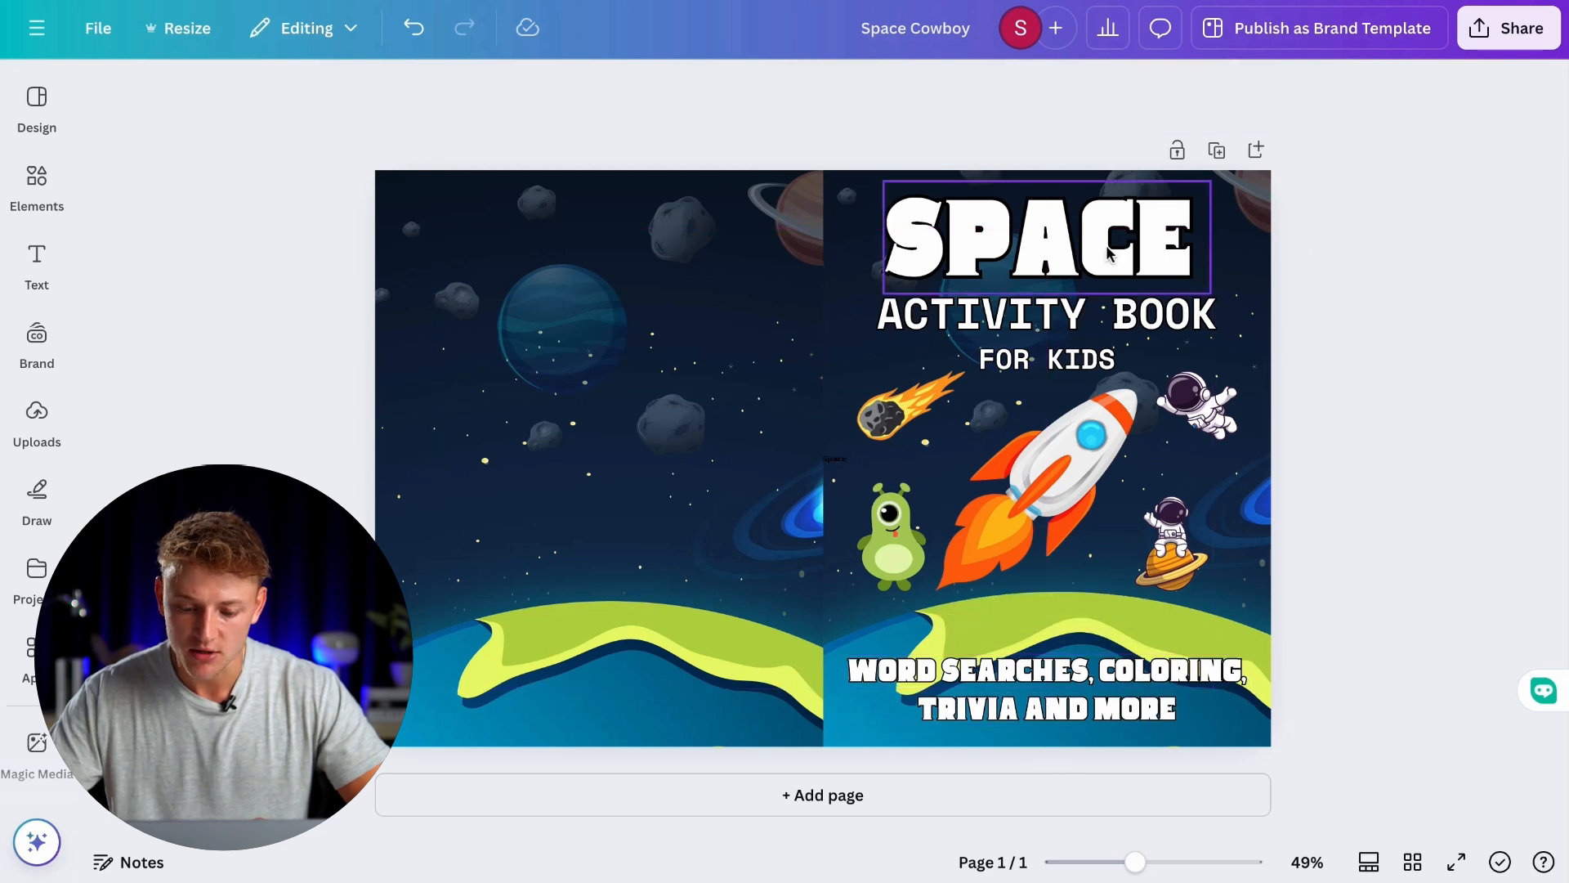
key("ctrl+z")
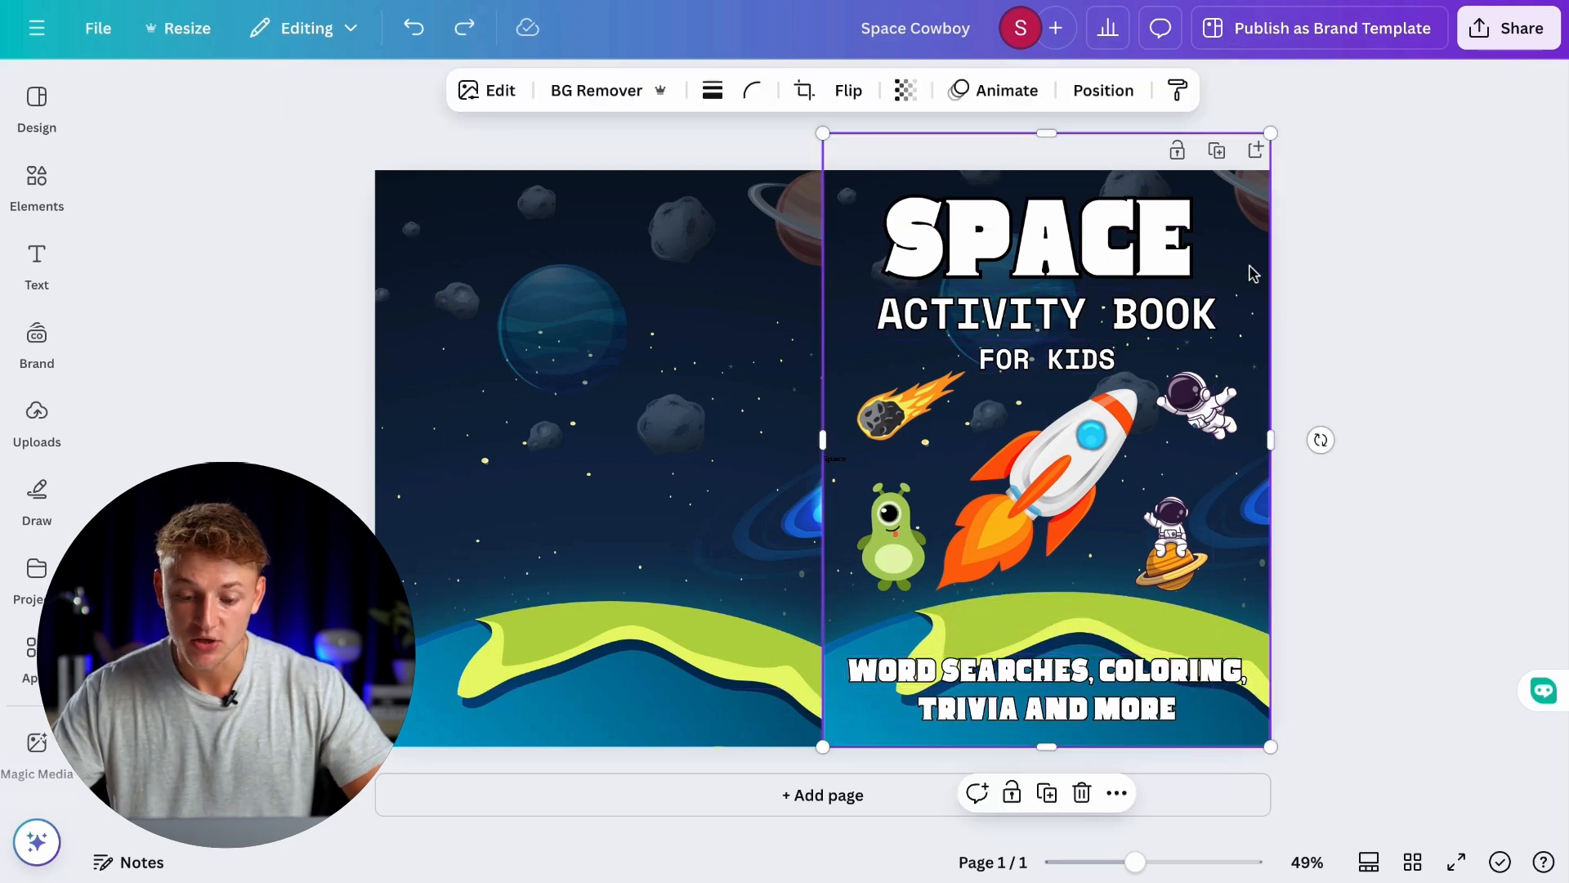
Step: Inspect the cover's background image, rocket graphic, and the fonts of the SPACE title and ACTIVITY BOOK subtitle
left_click(793, 315)
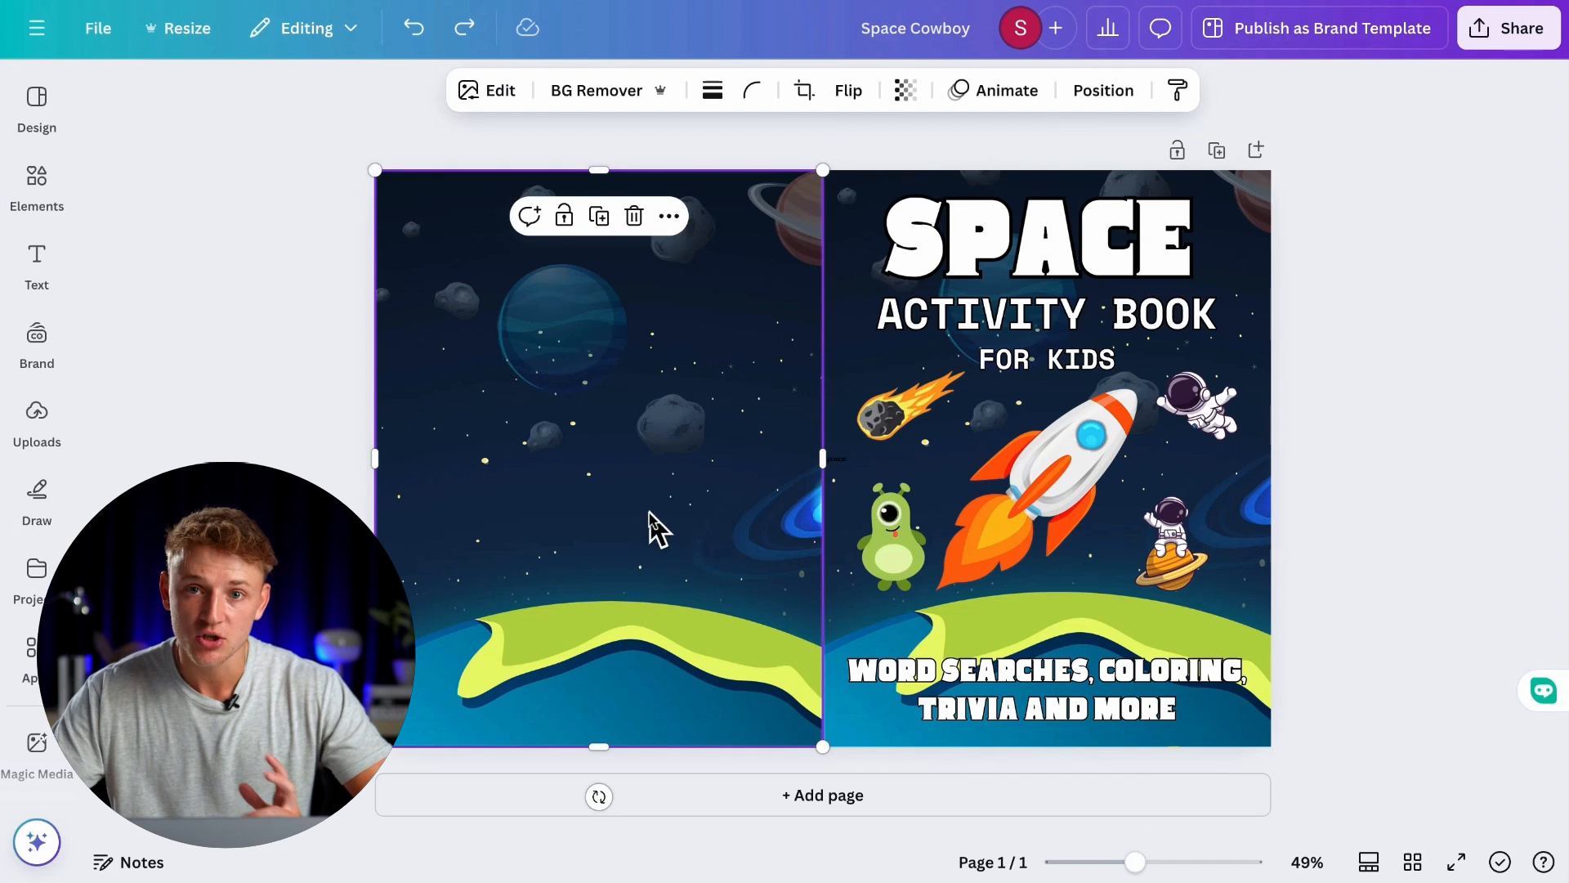
left_click(1005, 260)
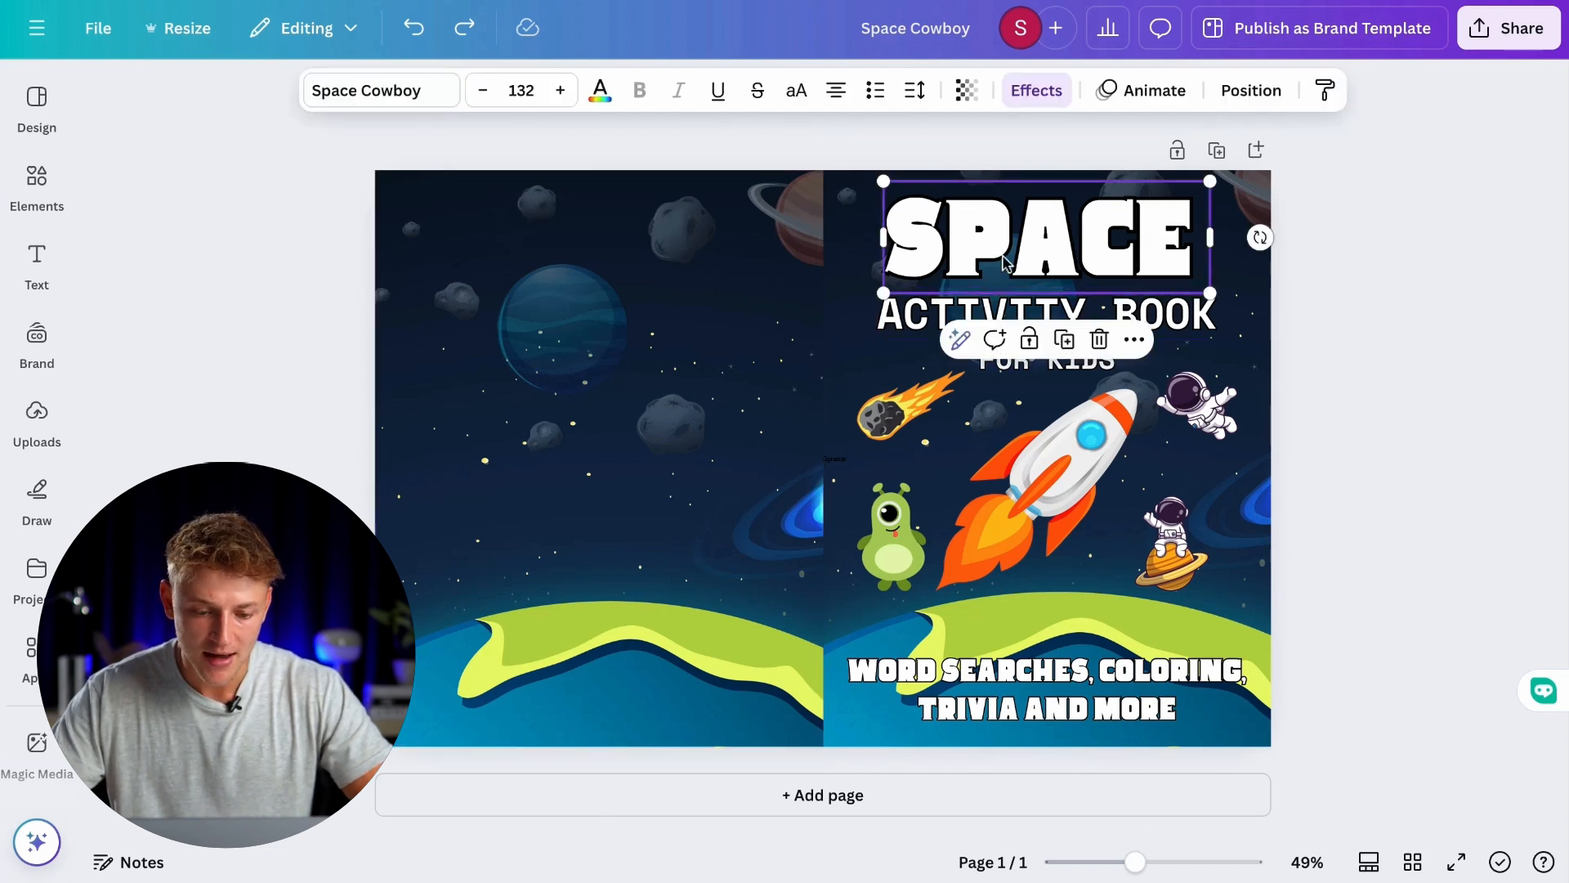
left_click(410, 104)
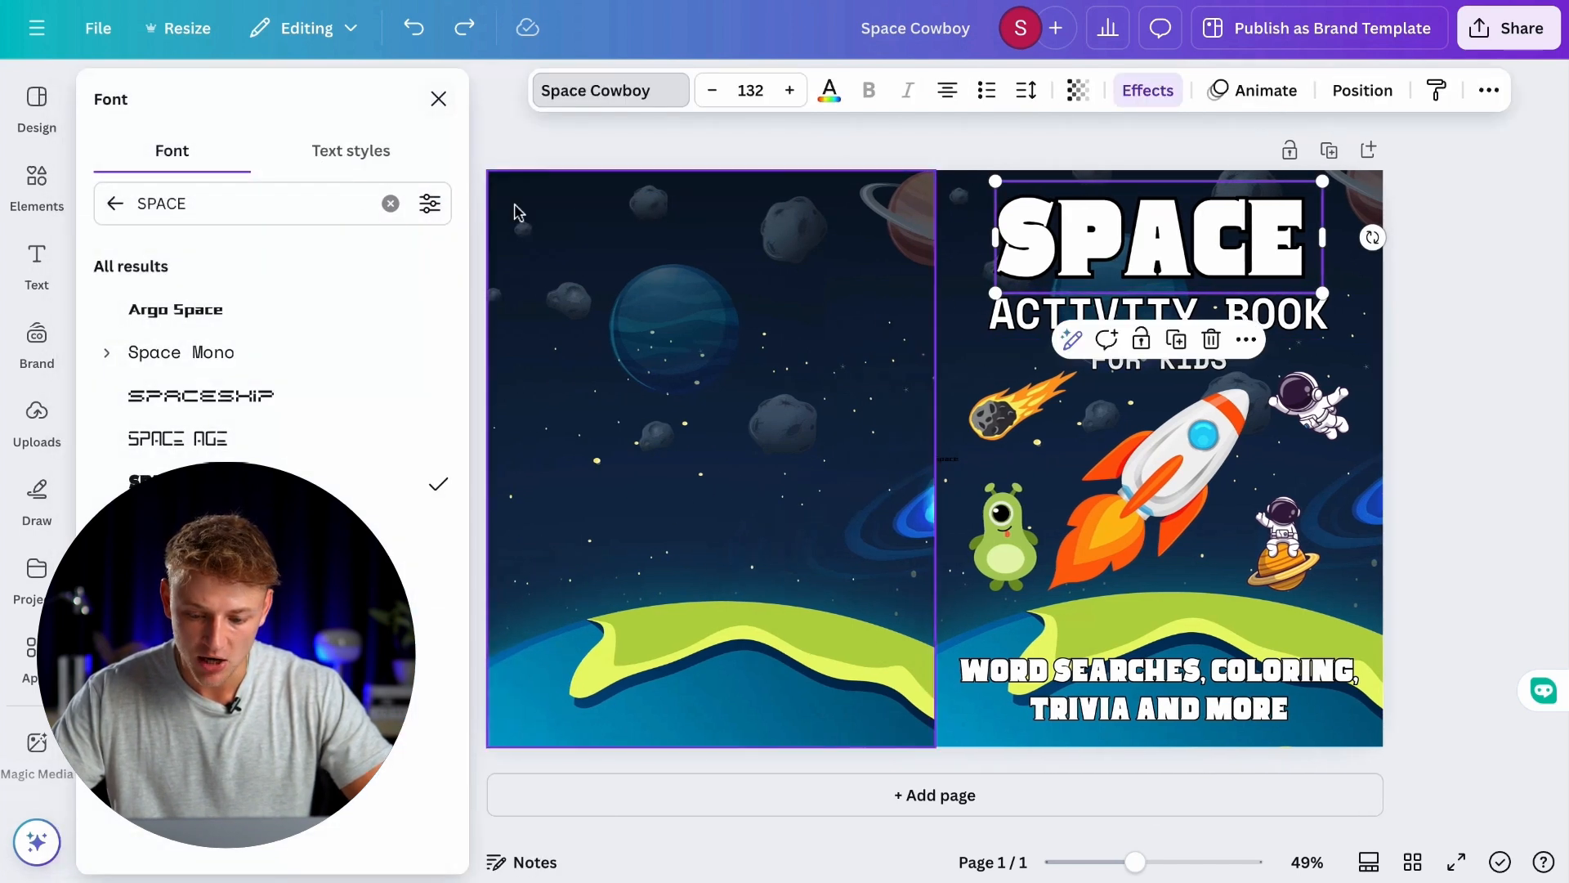
left_click(728, 294)
left_click(928, 319)
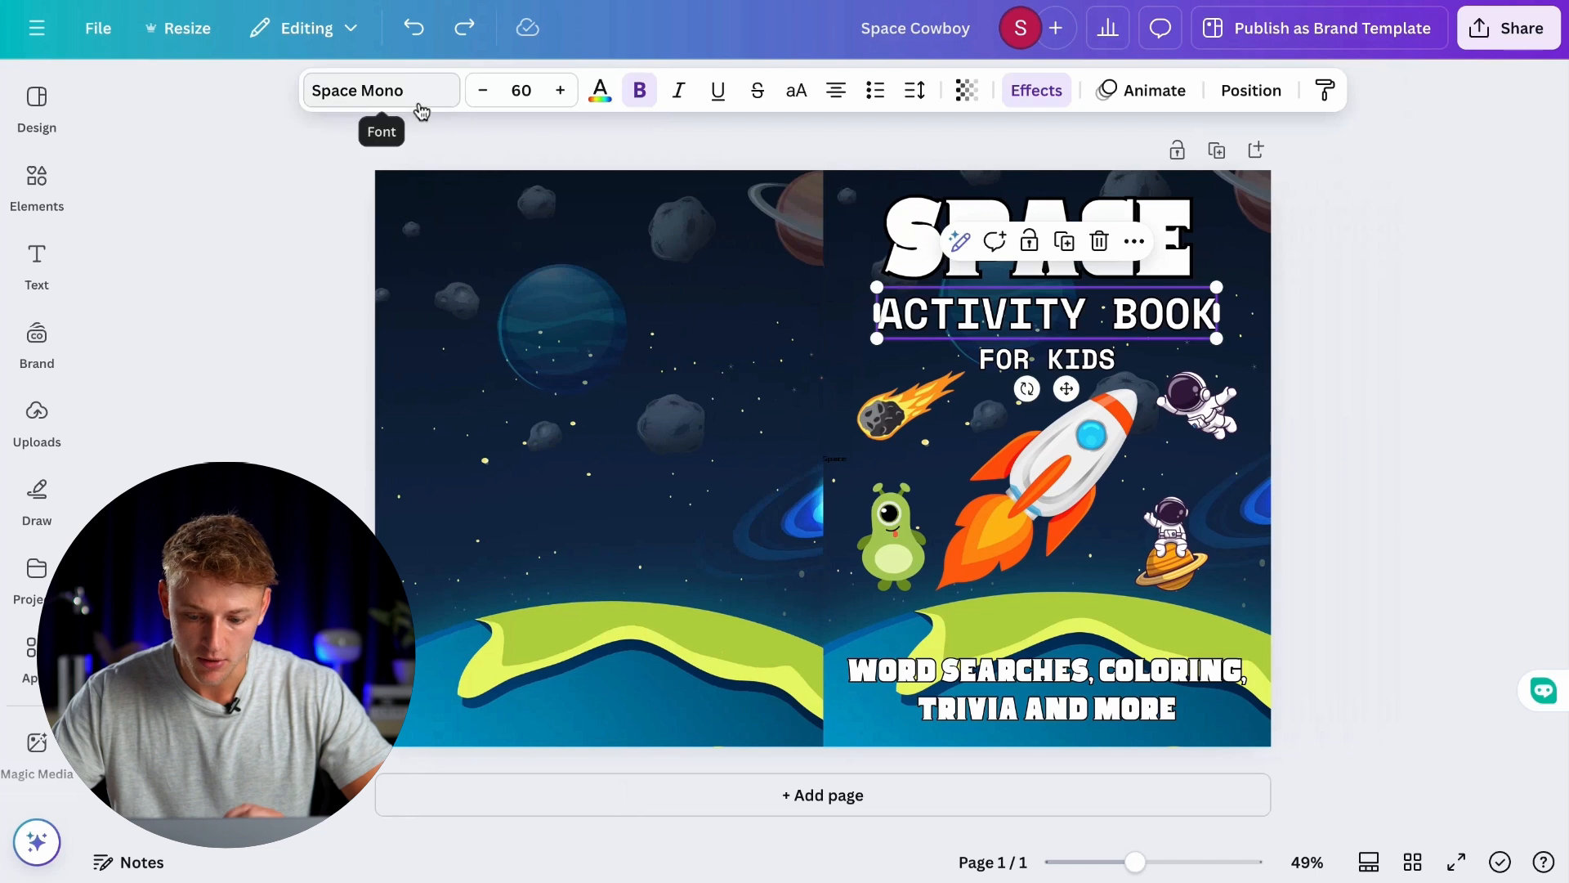
left_click(1091, 523)
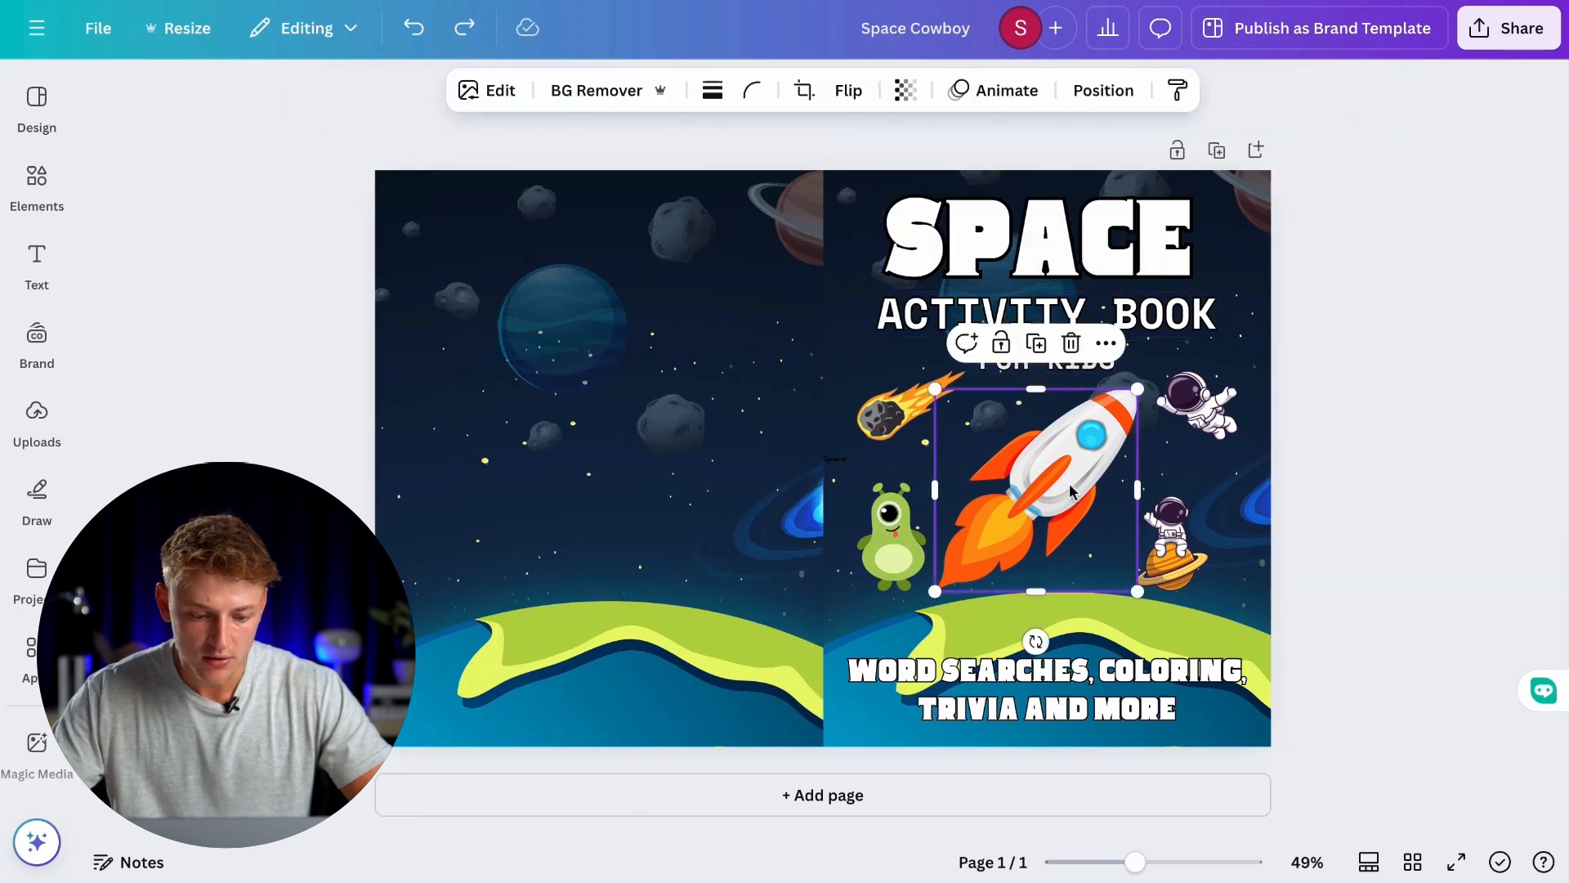
Step: Search the graphics for "space", try the flaming asteroid on the front cover, and delete the added copy
left_click(36, 262)
left_click(41, 211)
left_click(203, 106)
type("space")
key("Return")
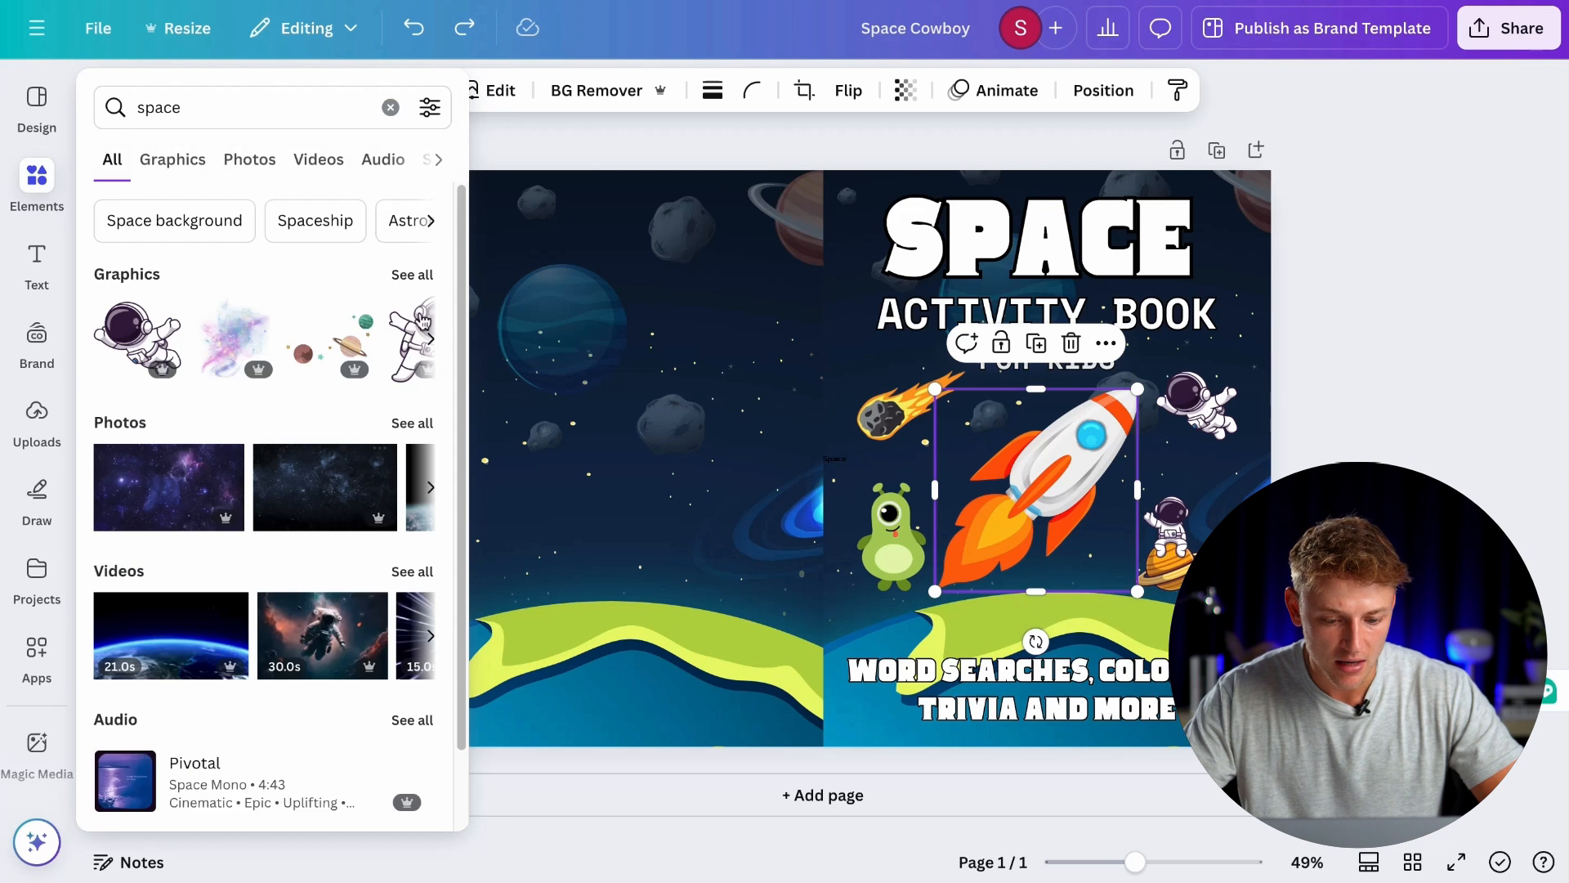
left_click(413, 270)
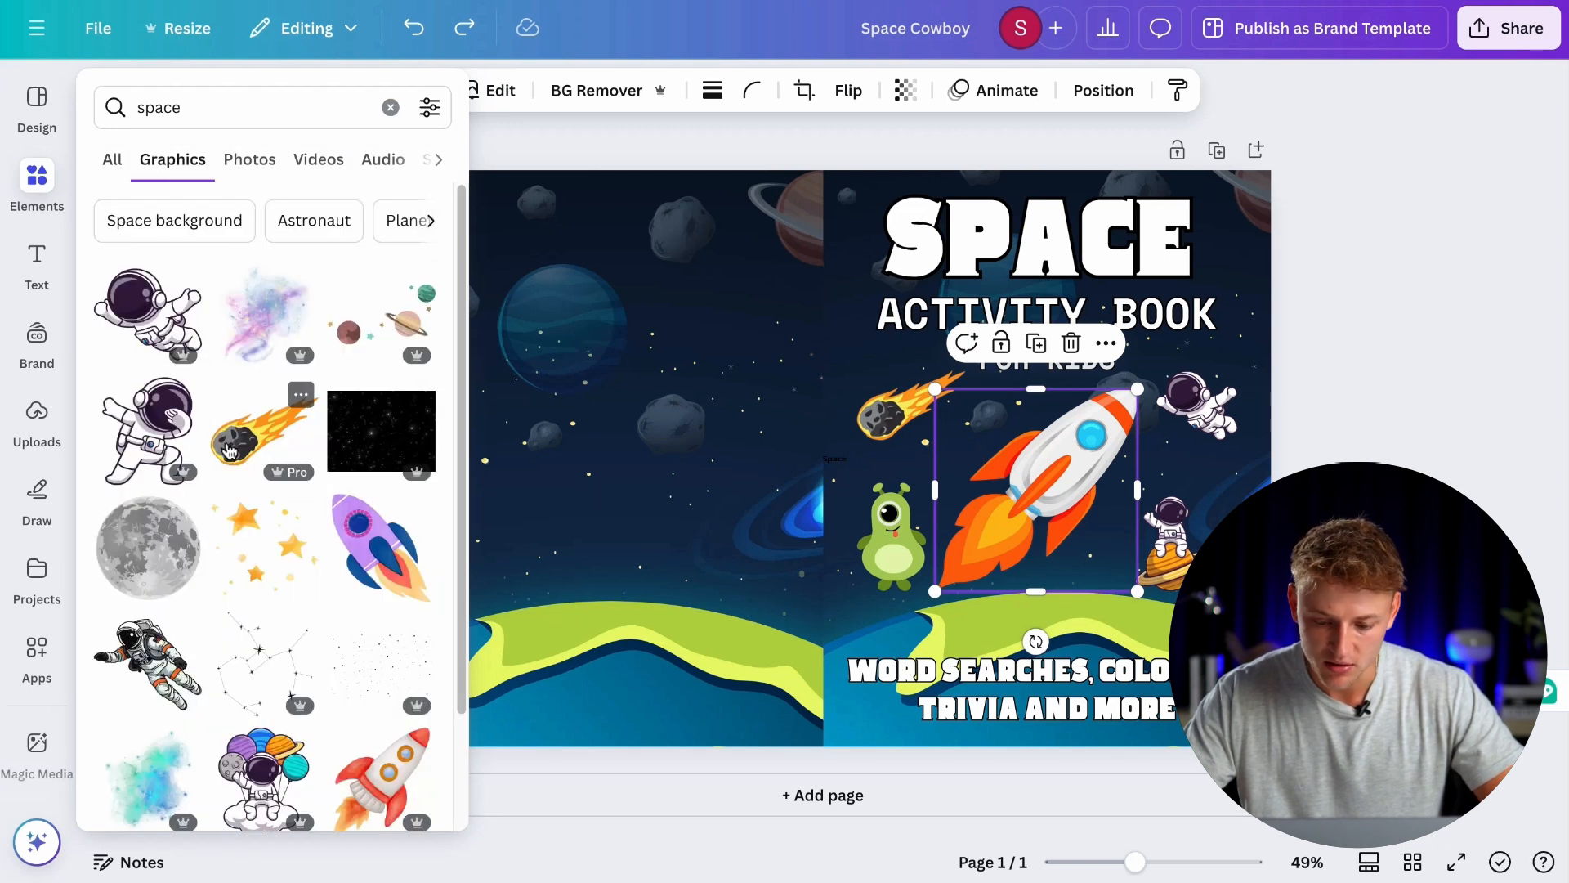
left_click(229, 452)
left_click_drag(818, 468, 884, 450)
key("Delete")
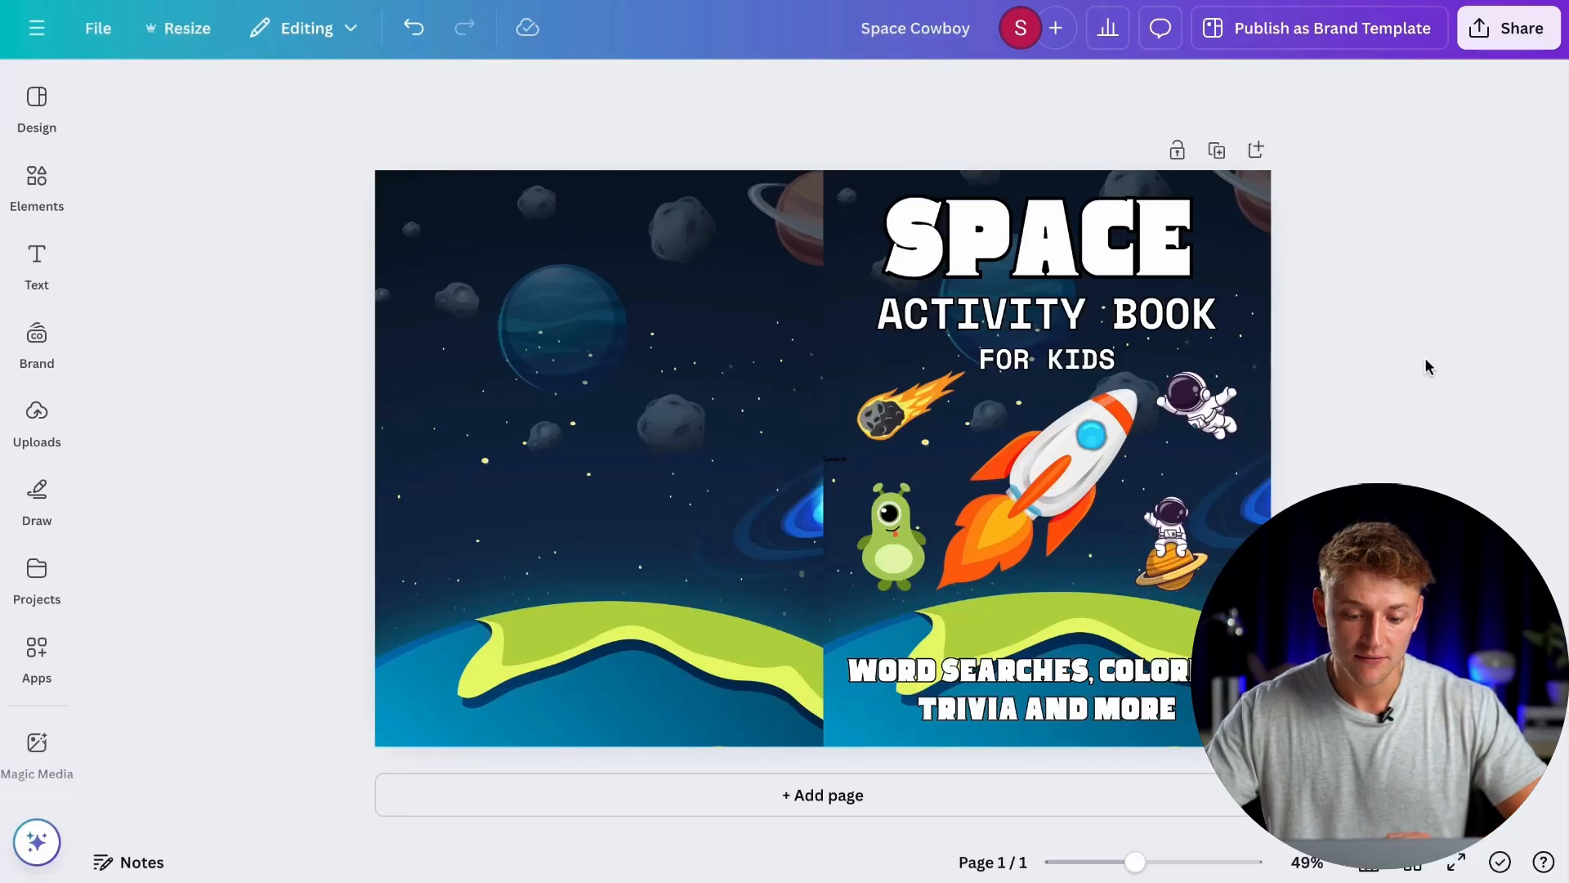
left_click(576, 452)
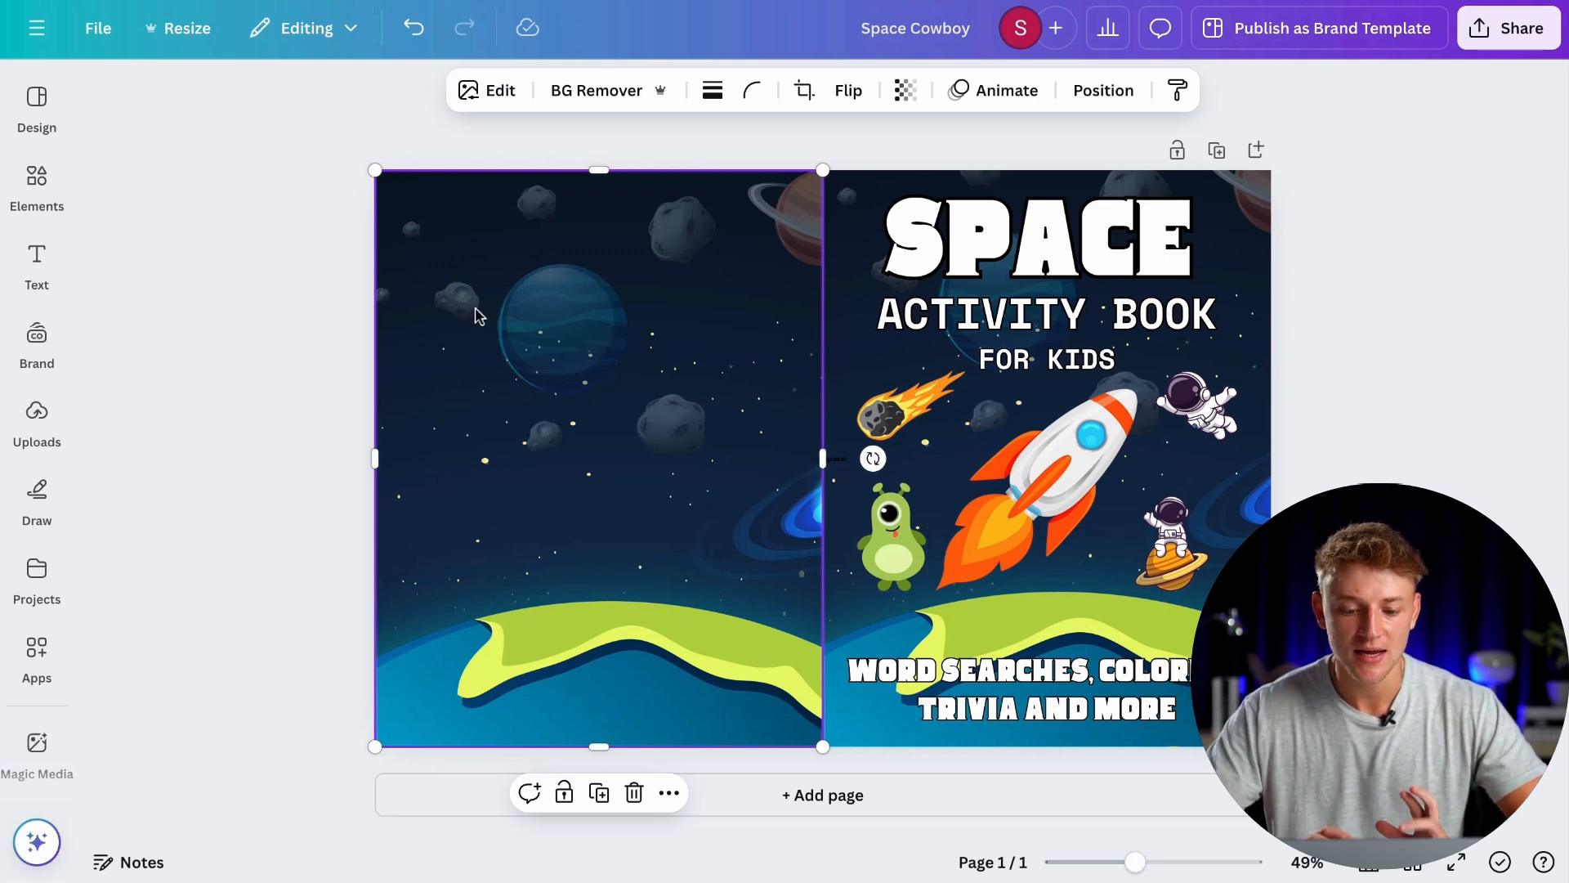
Step: Download the Space Cowboy cover design as a PDF Print file with the RGB colour profile
left_click(1353, 388)
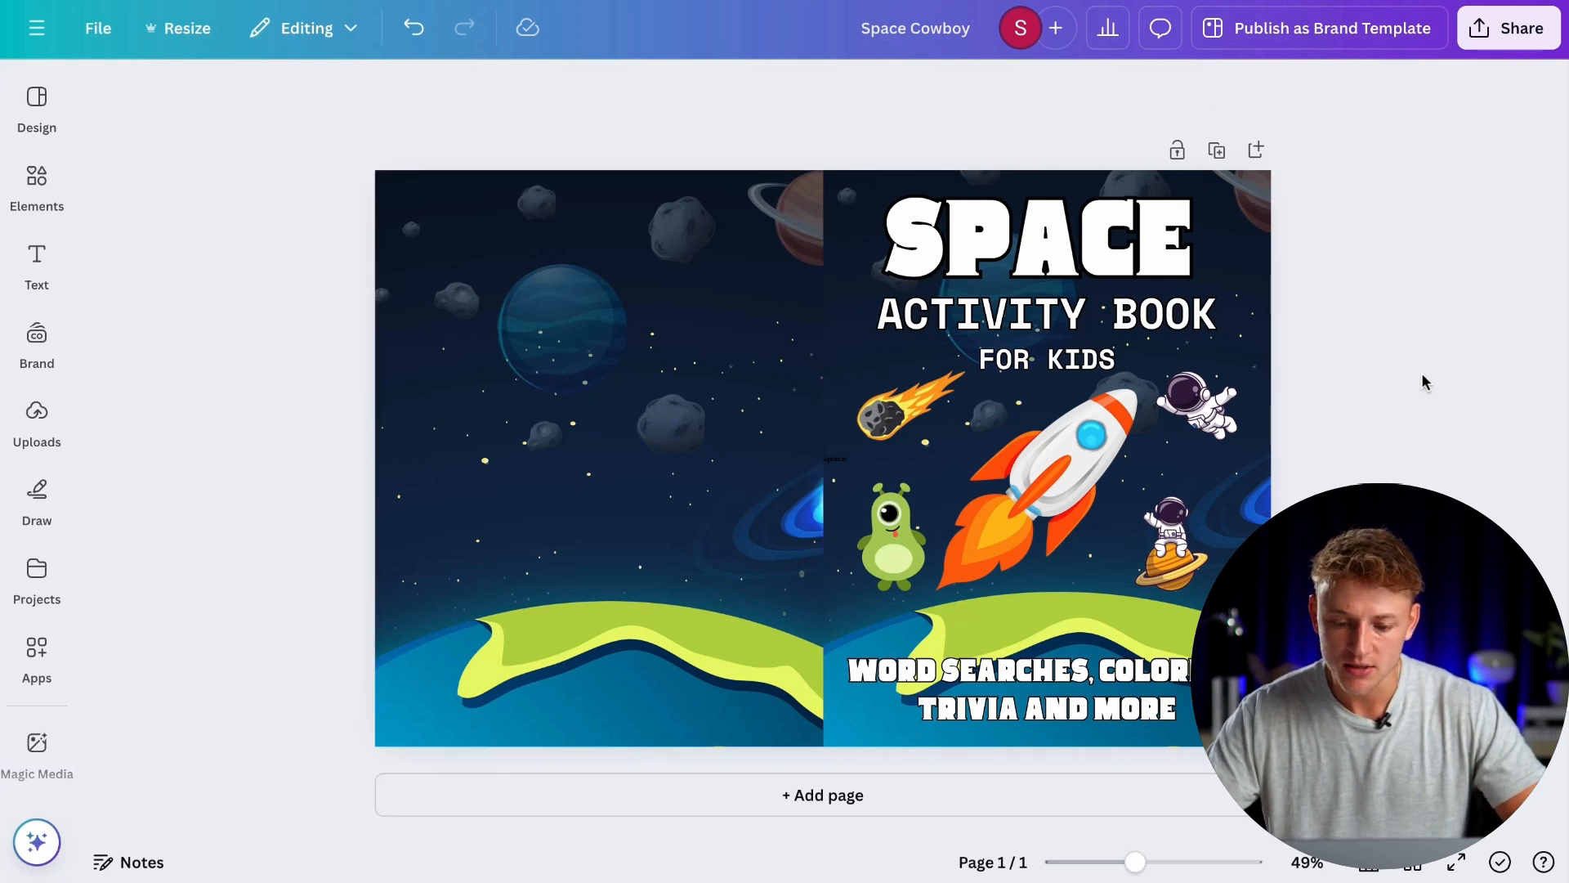
left_click(1502, 45)
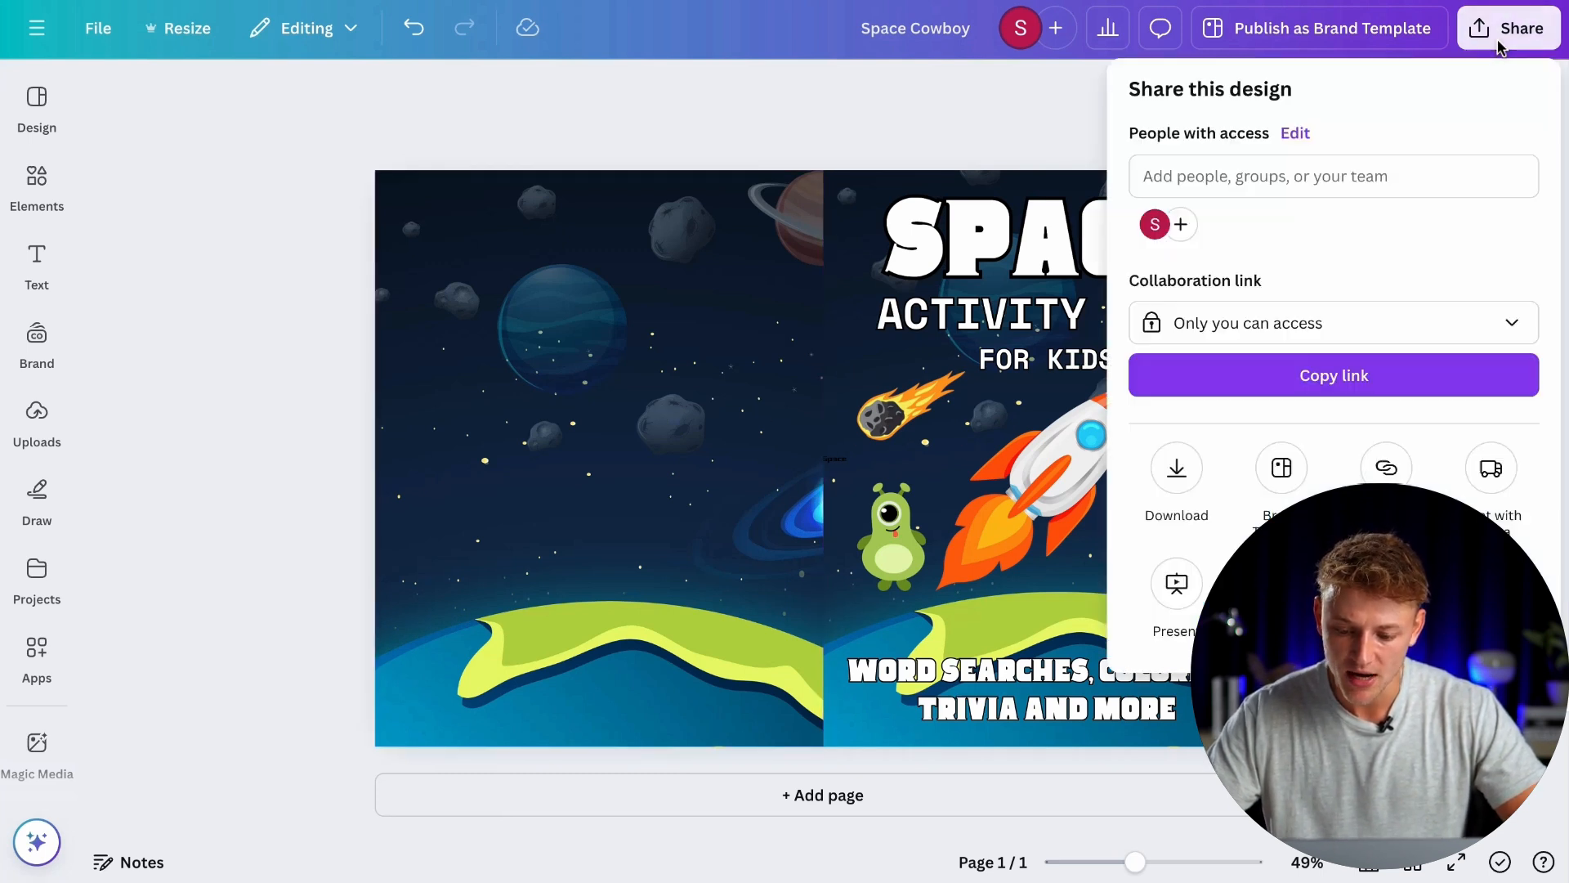
left_click(1178, 469)
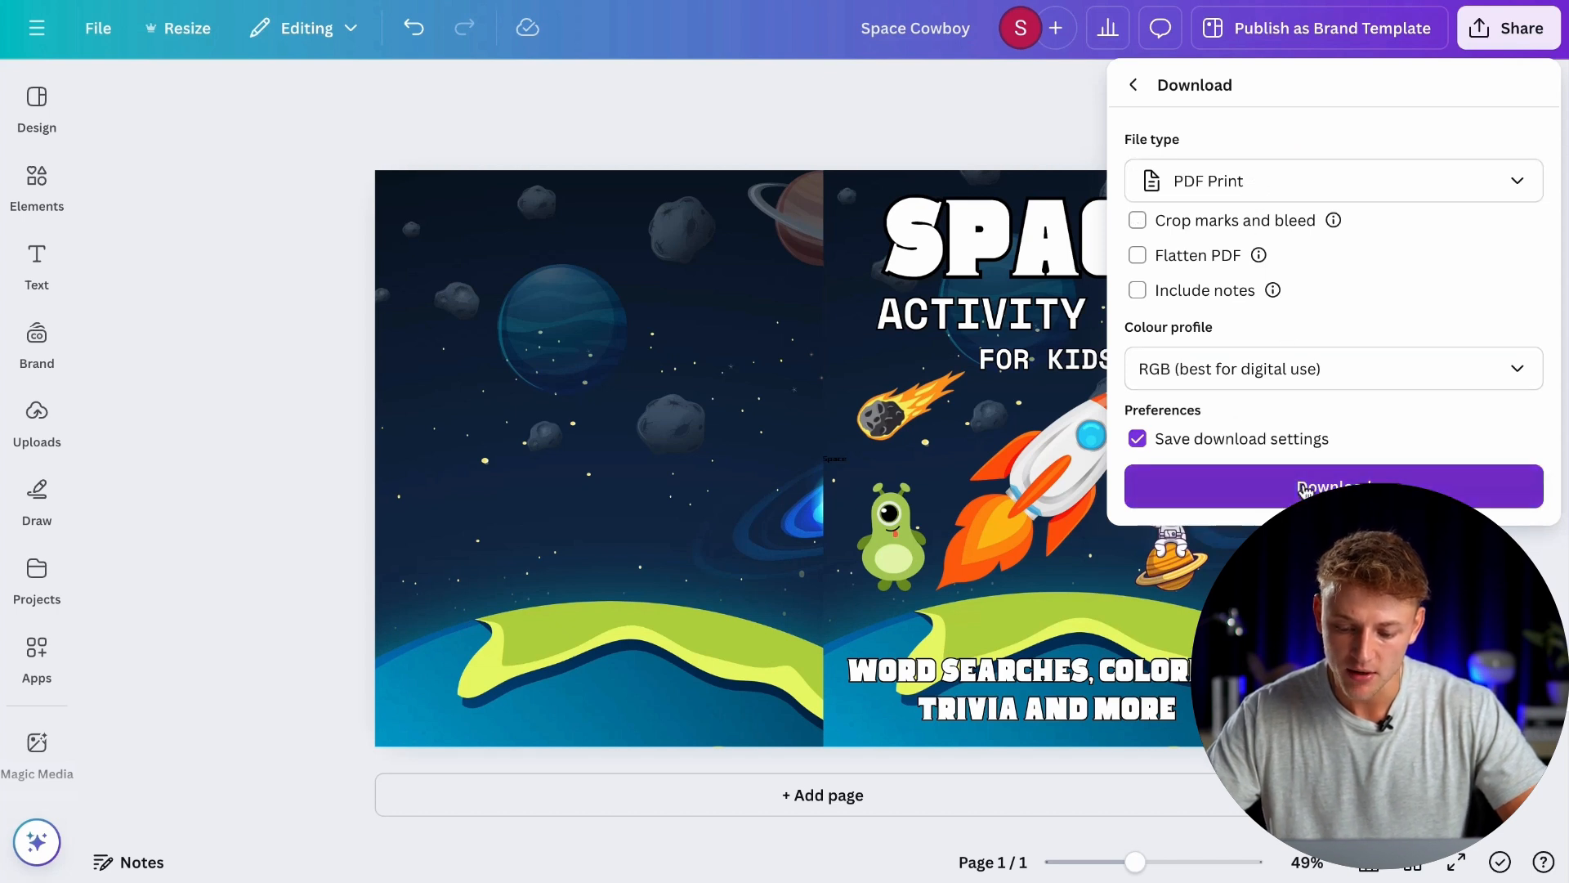
left_click(1305, 488)
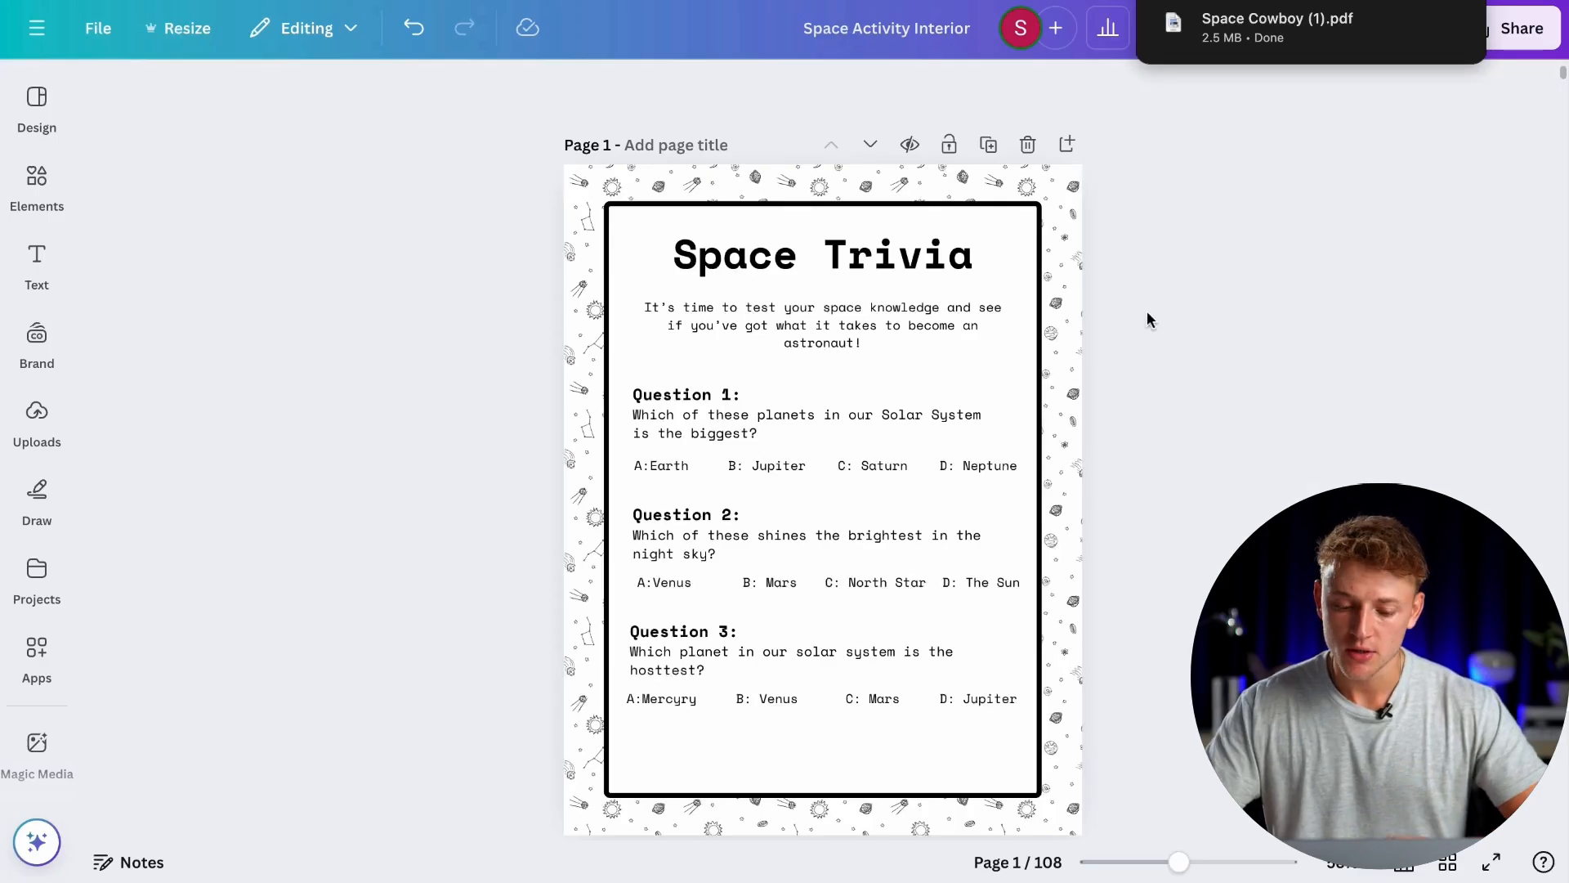
Step: Set the download file type of the Space Activity Interior design to PDF Print
left_click(1525, 31)
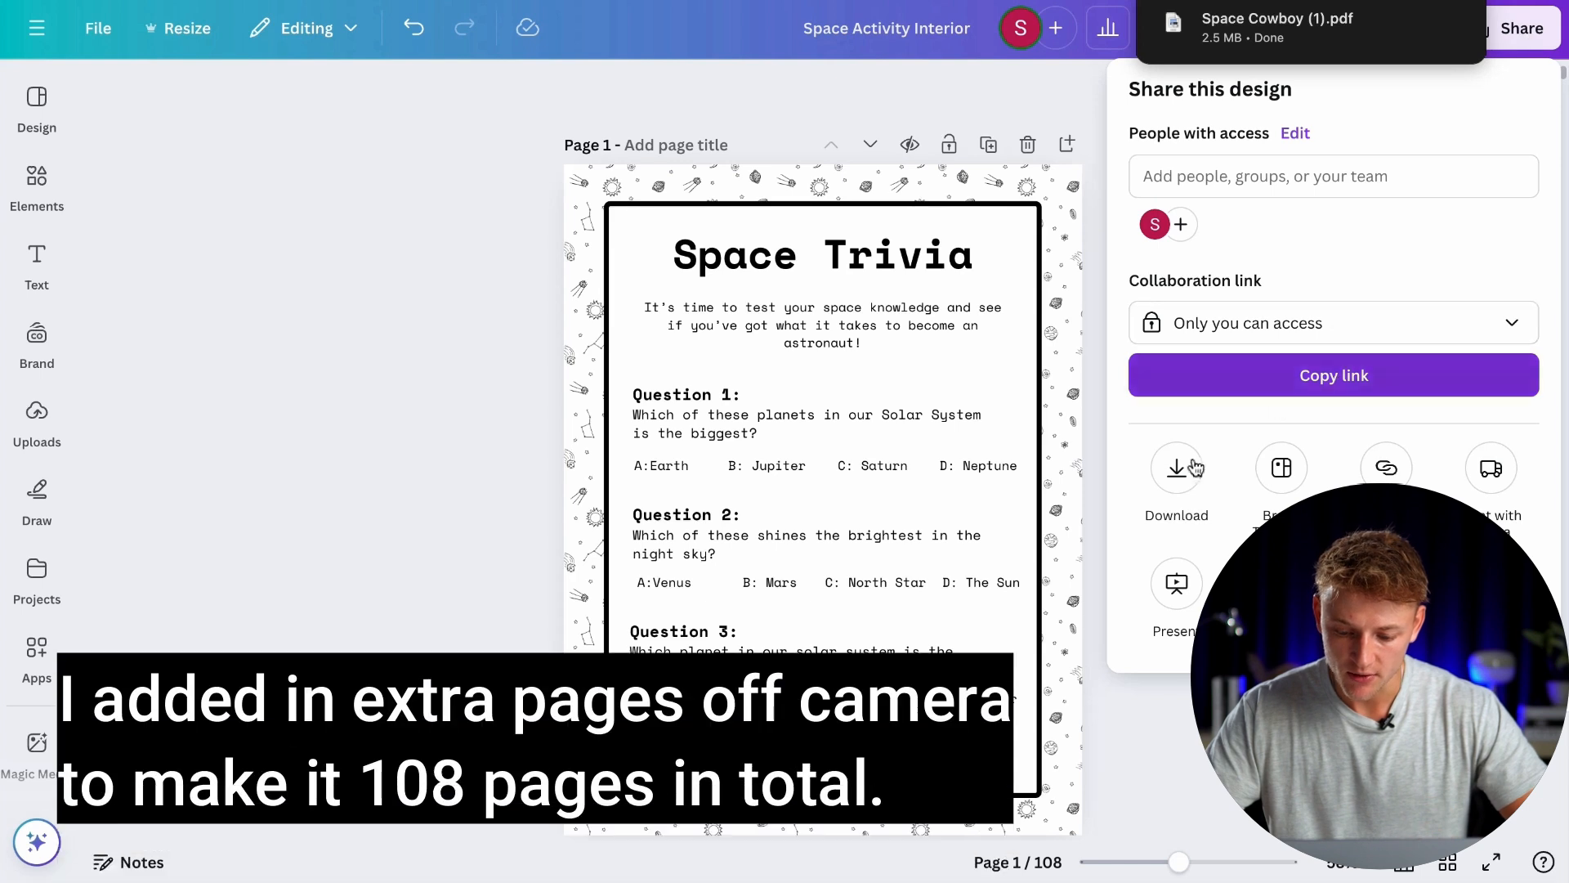
left_click(1181, 466)
left_click(1272, 182)
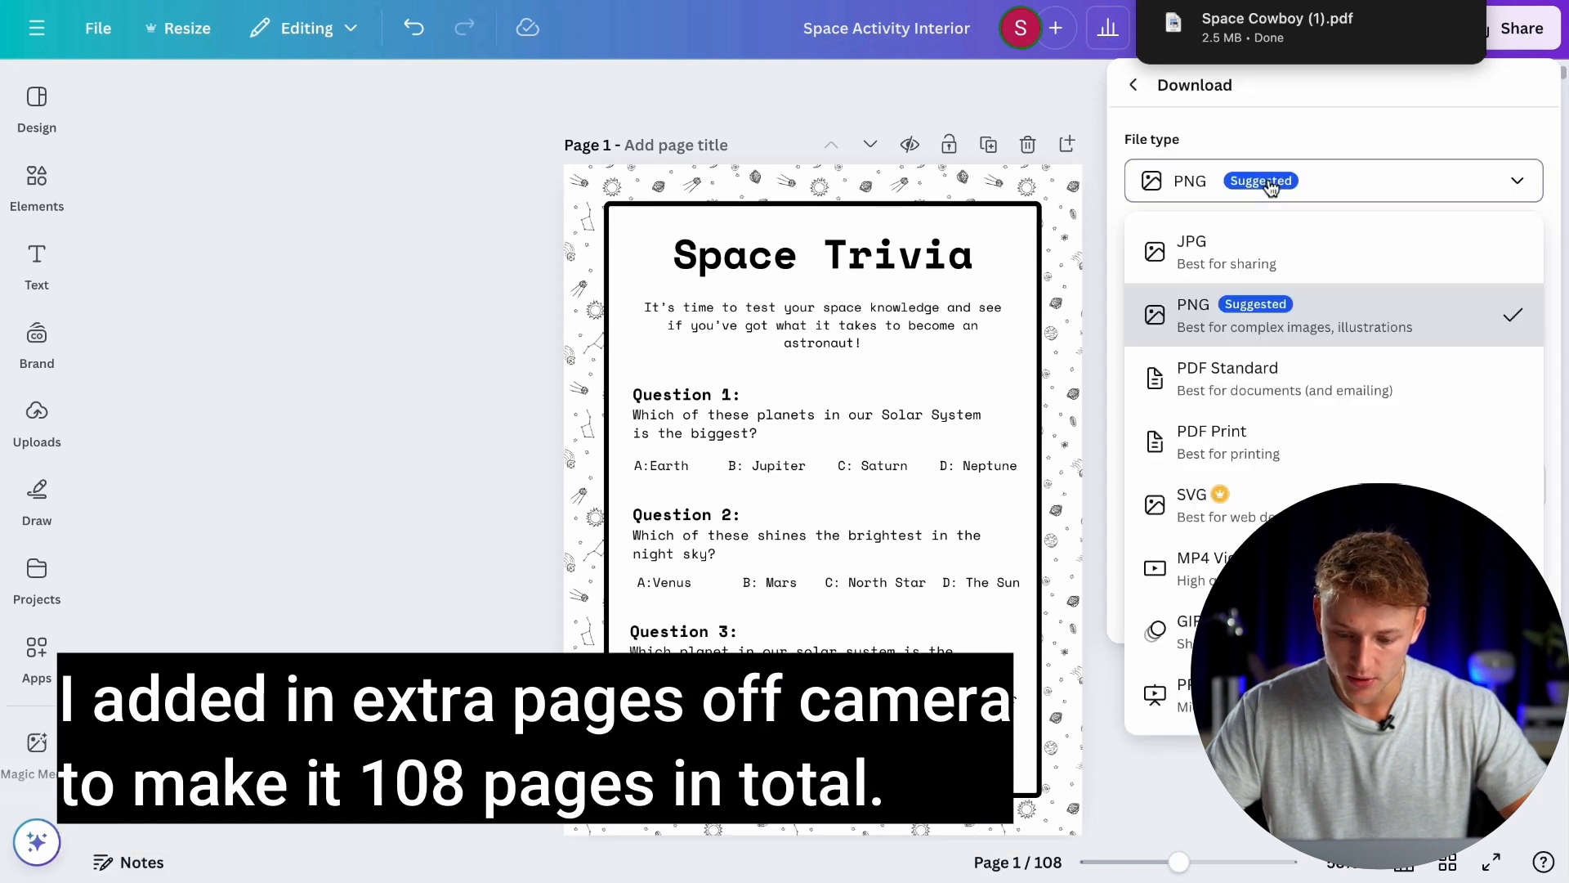
left_click(1240, 433)
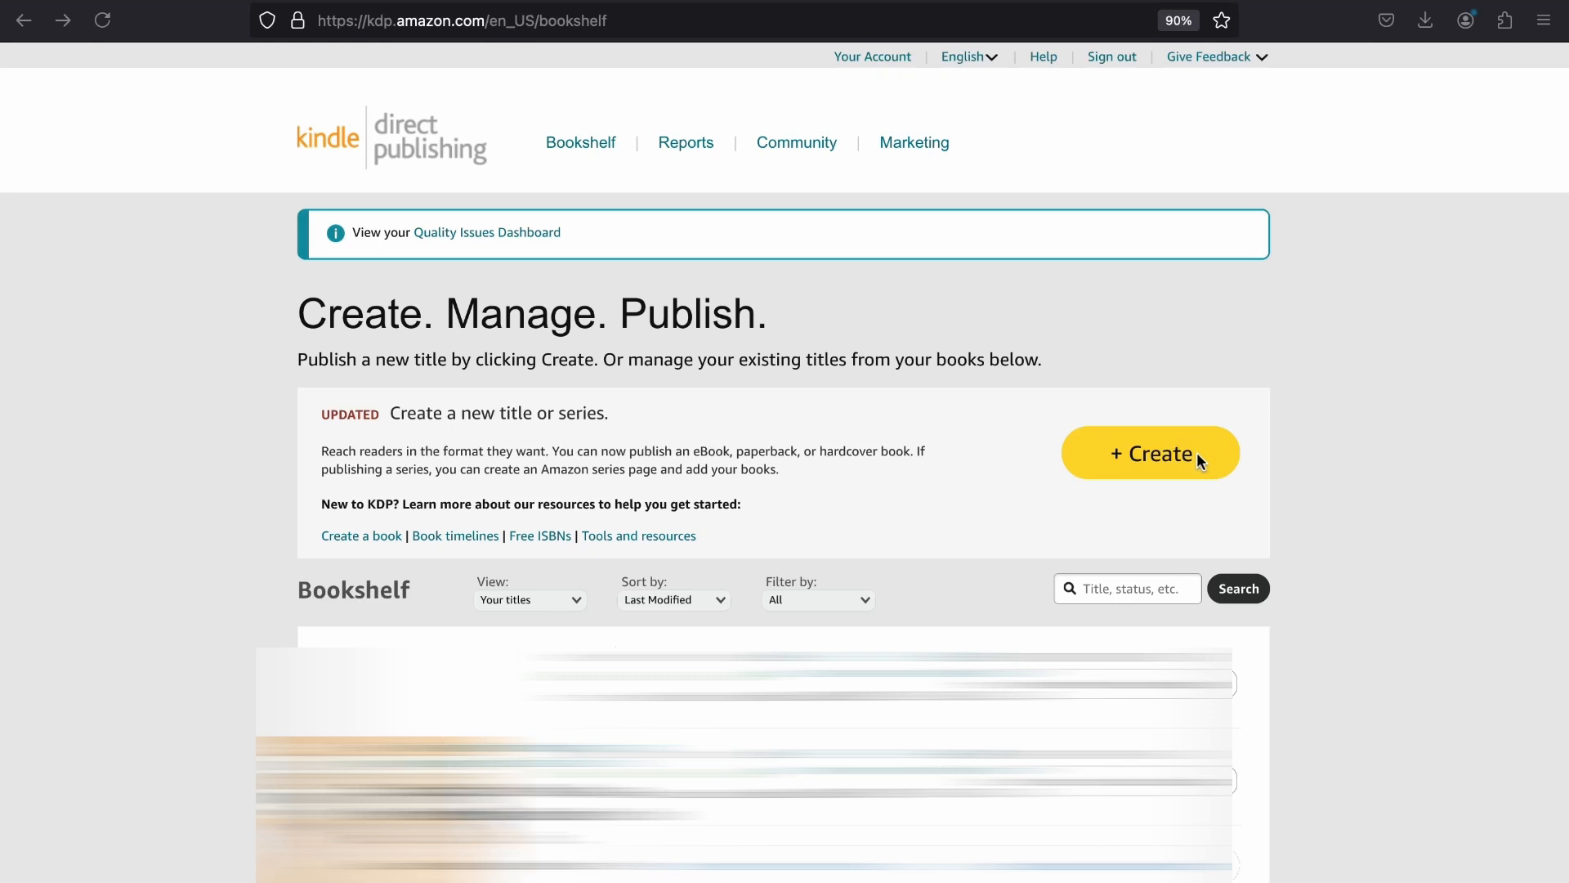
Step: Switch to Amazon Kindle Direct Publishing and start creating a new paperback title
left_click(1159, 470)
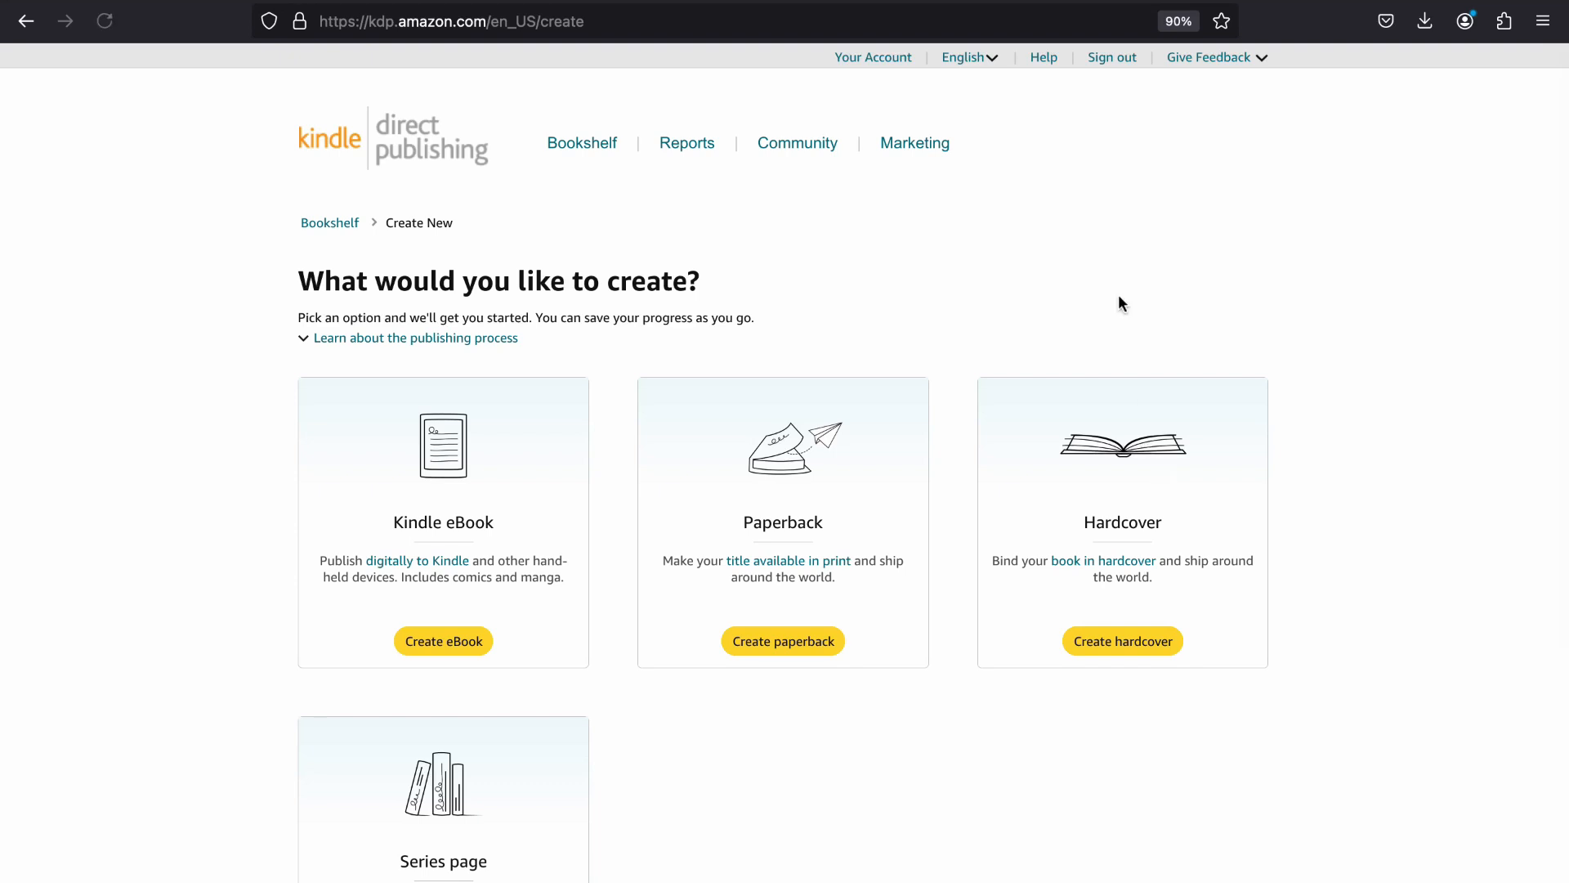
scroll(1055, 310, "down", 2)
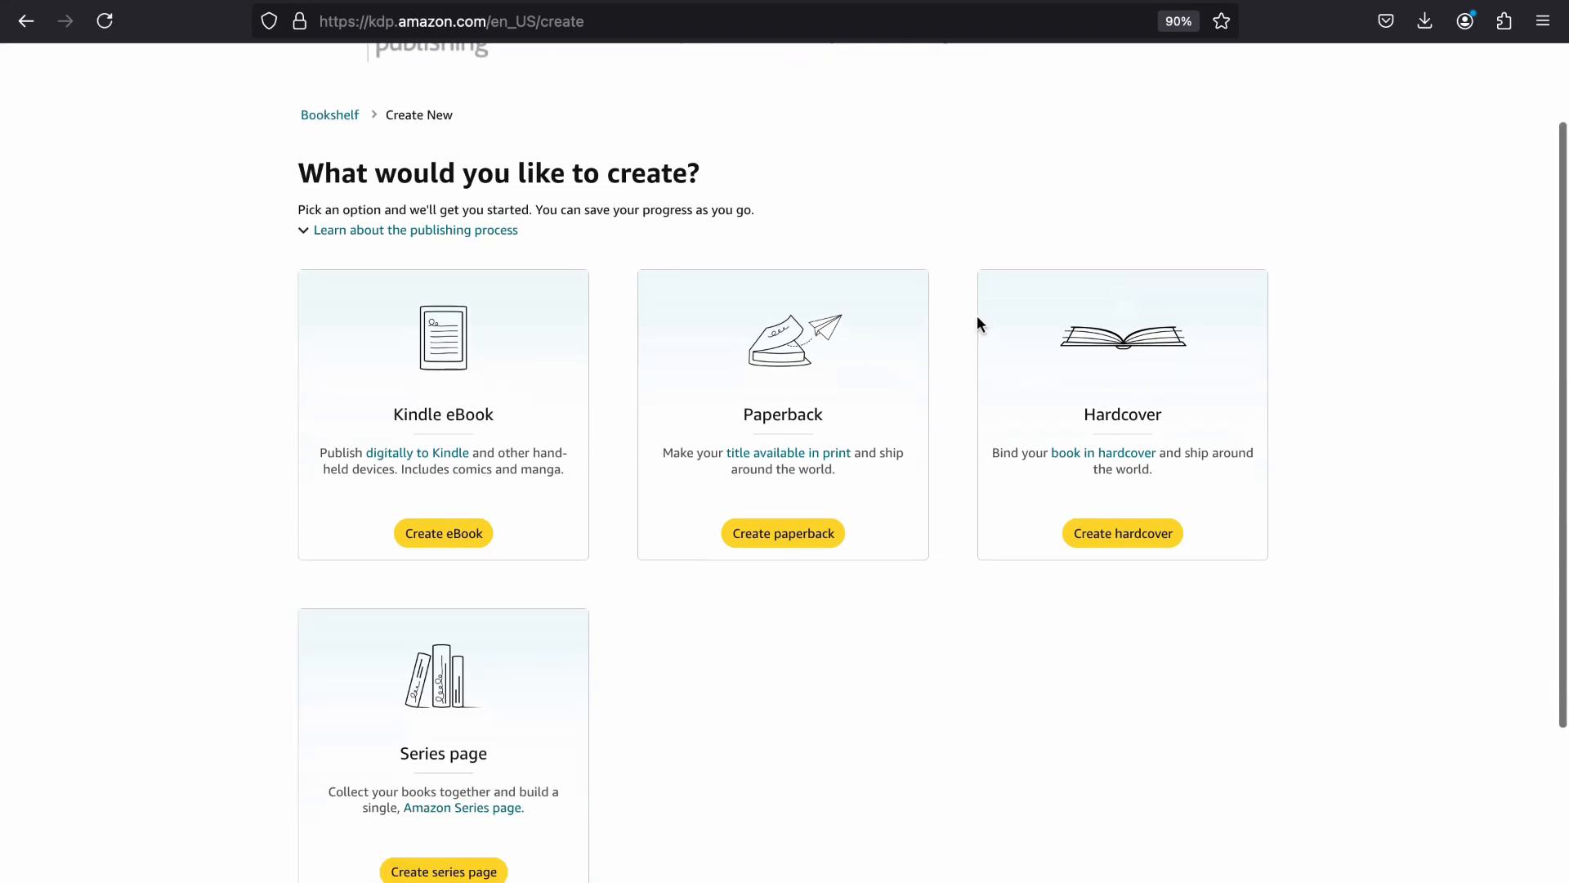
left_click(804, 540)
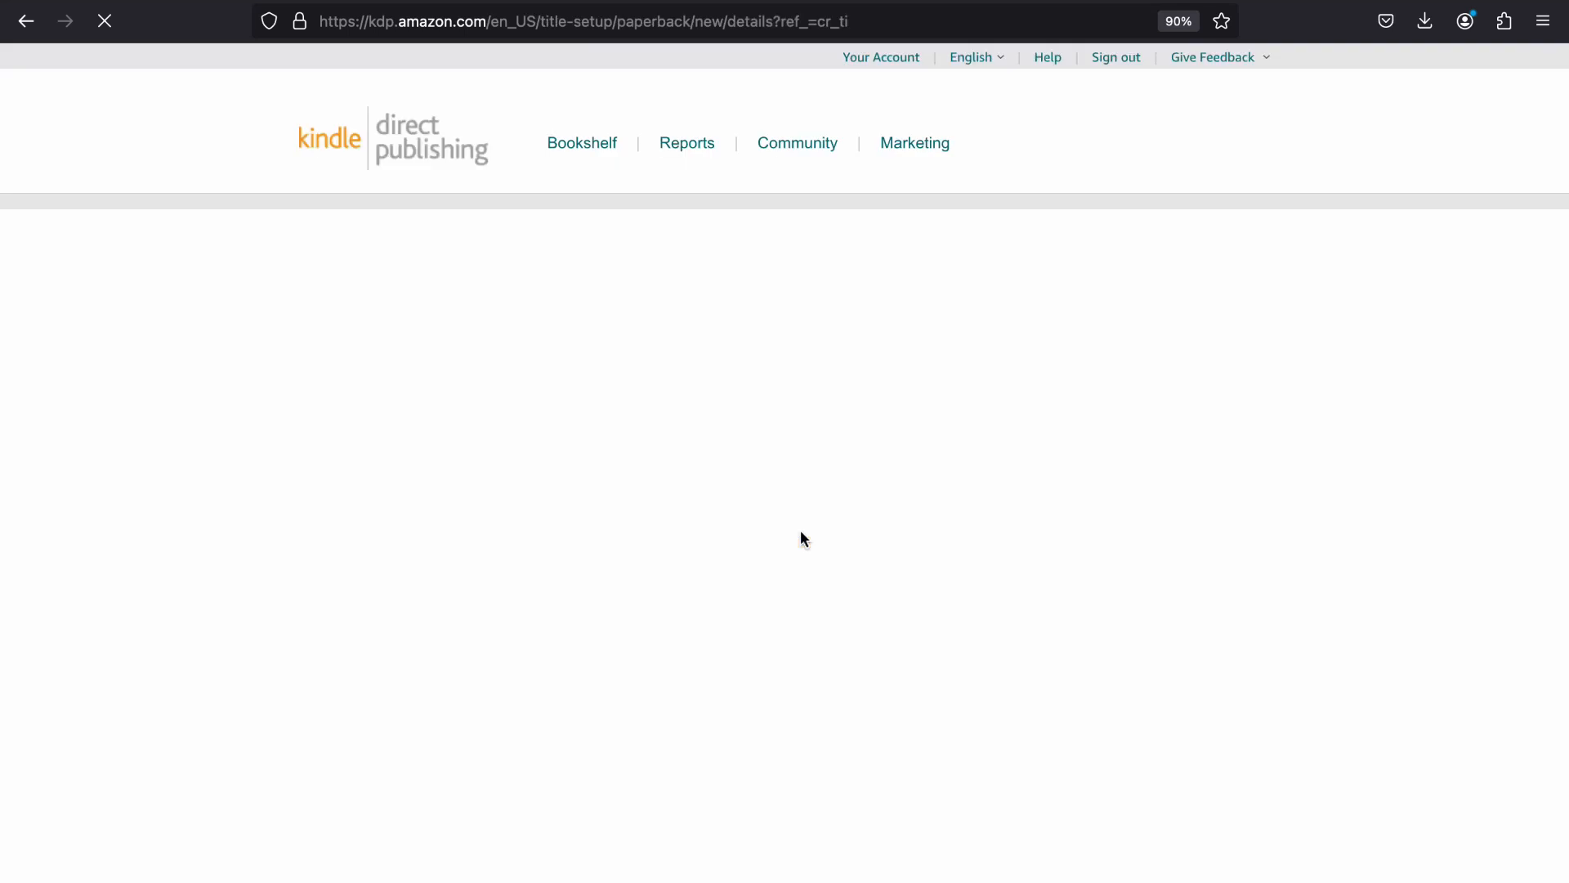
scroll(875, 523, "down", 1)
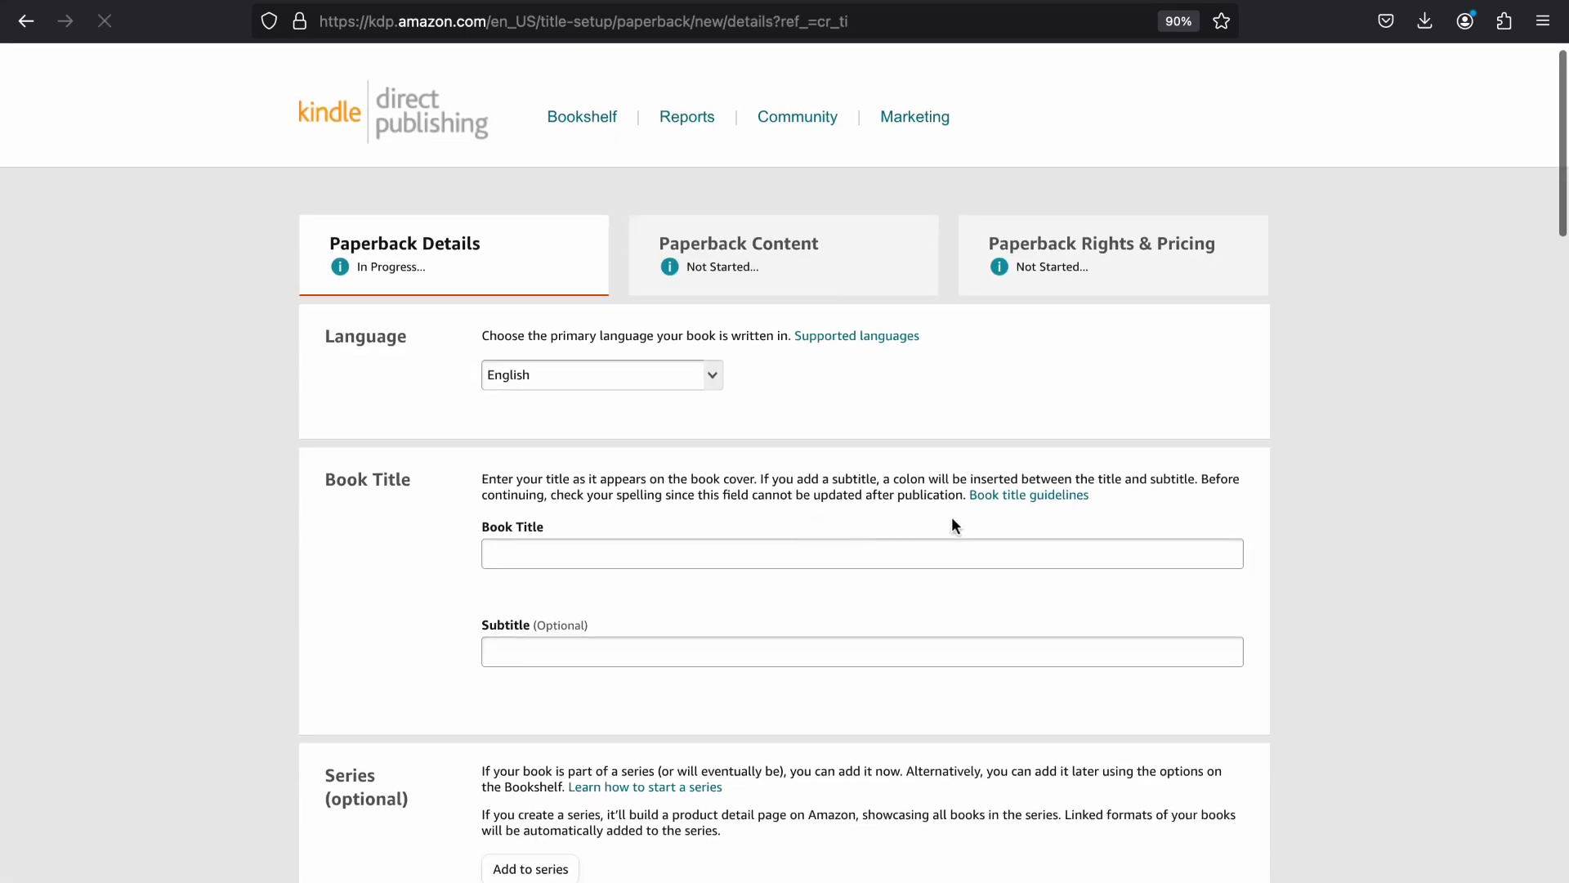
Step: Look through the Paperback Details form, from language and title through description, audience and categories to keywords and publication date
scroll(979, 519, "down", 3)
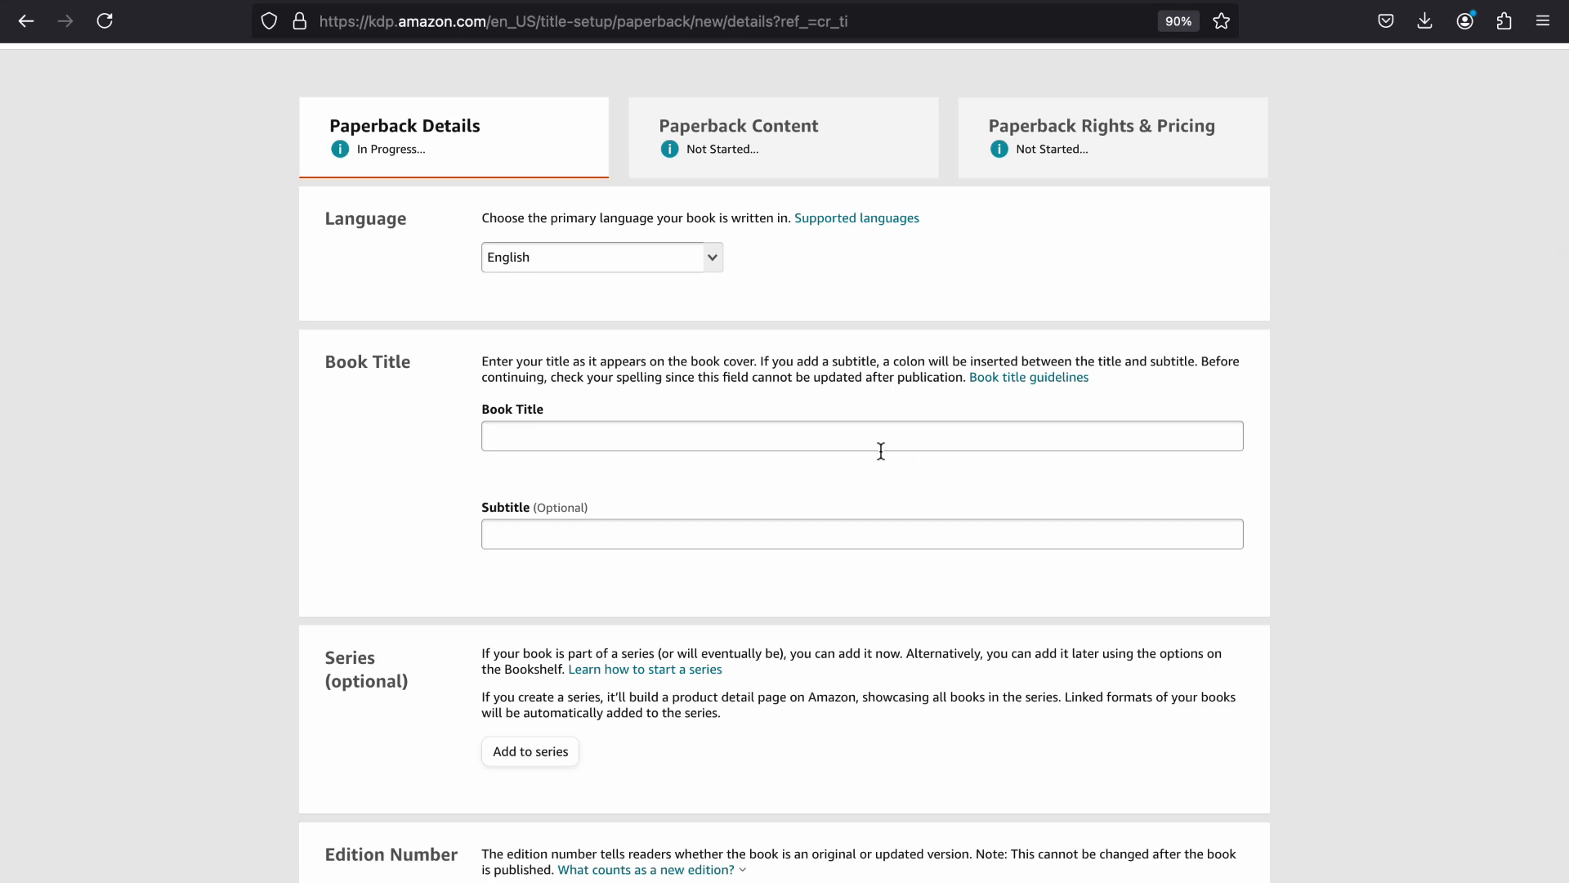
scroll(880, 451, "down", 18)
scroll(880, 449, "down", 20)
scroll(881, 450, "down", 5)
scroll(880, 452, "up", 16)
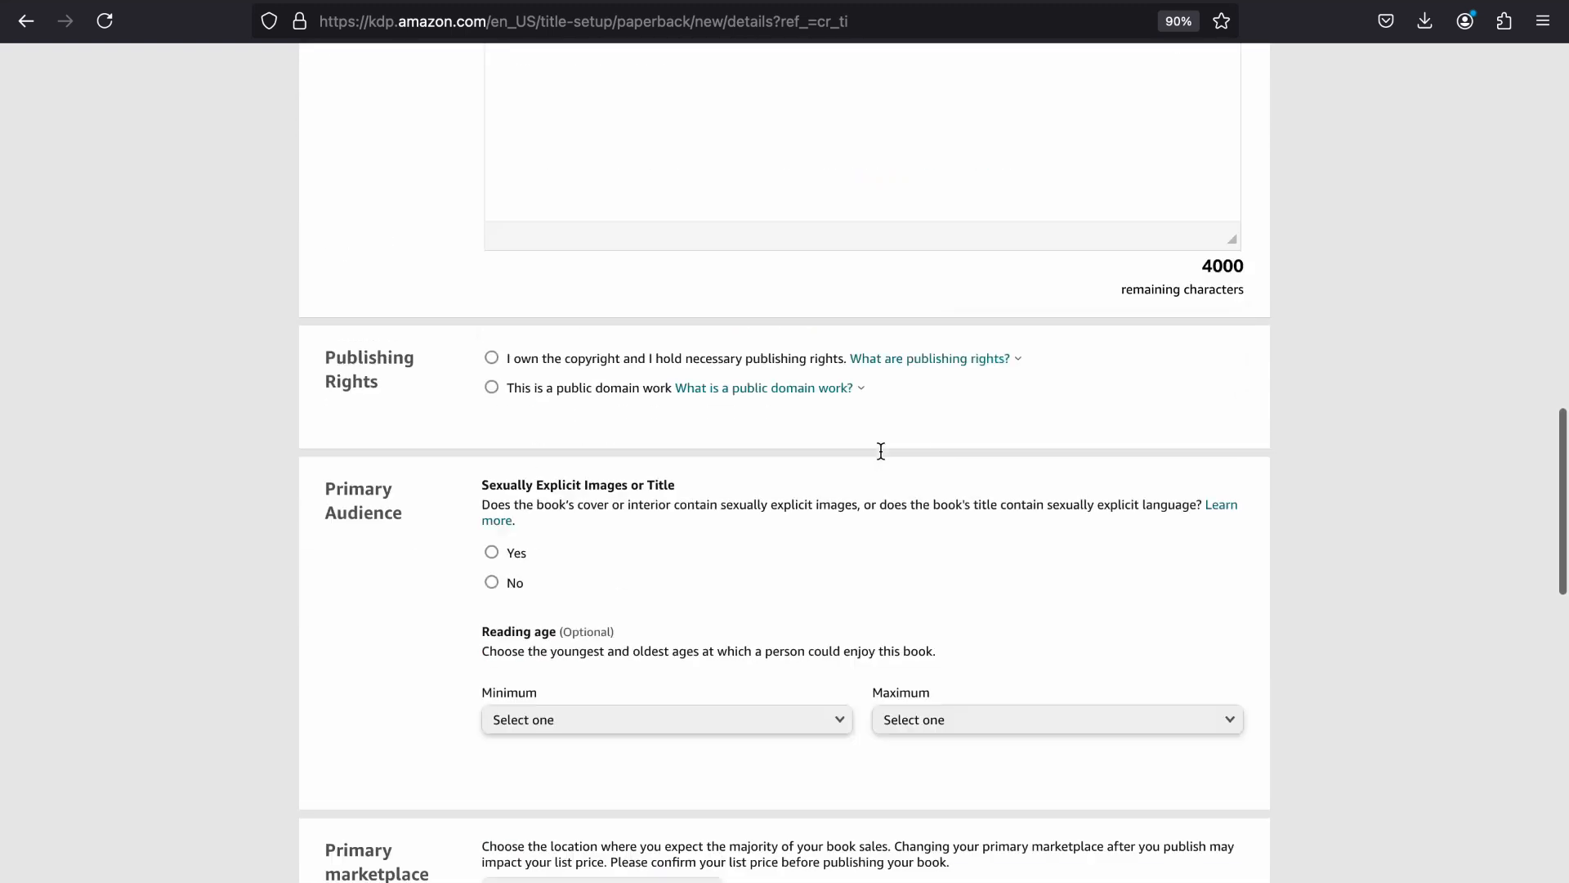
scroll(880, 451, "down", 20)
scroll(880, 450, "down", 1)
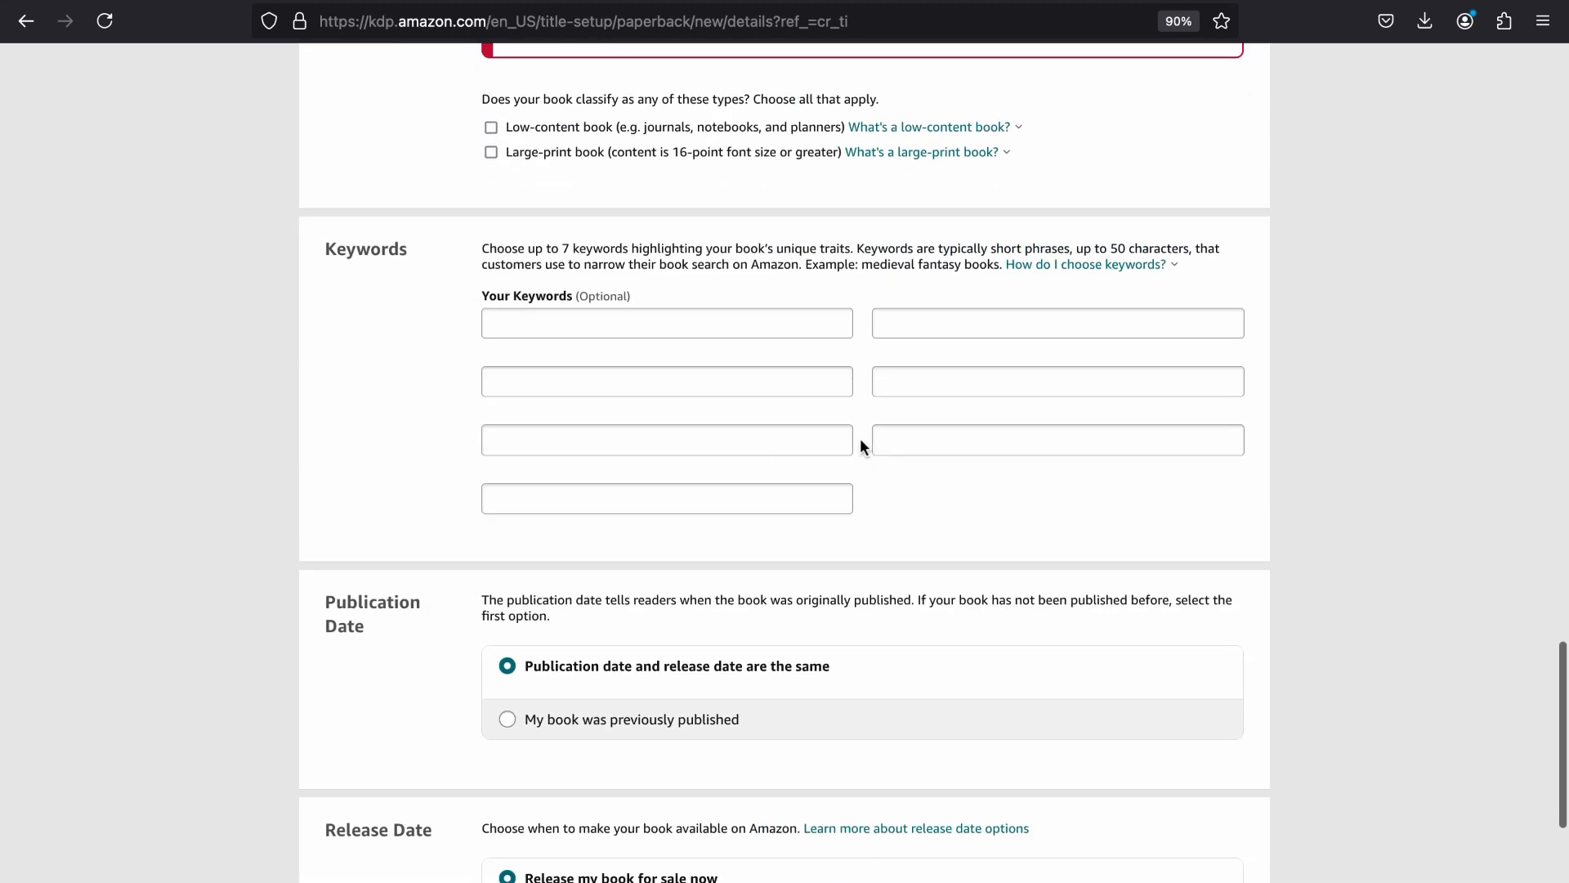
scroll(954, 489, "up", 15)
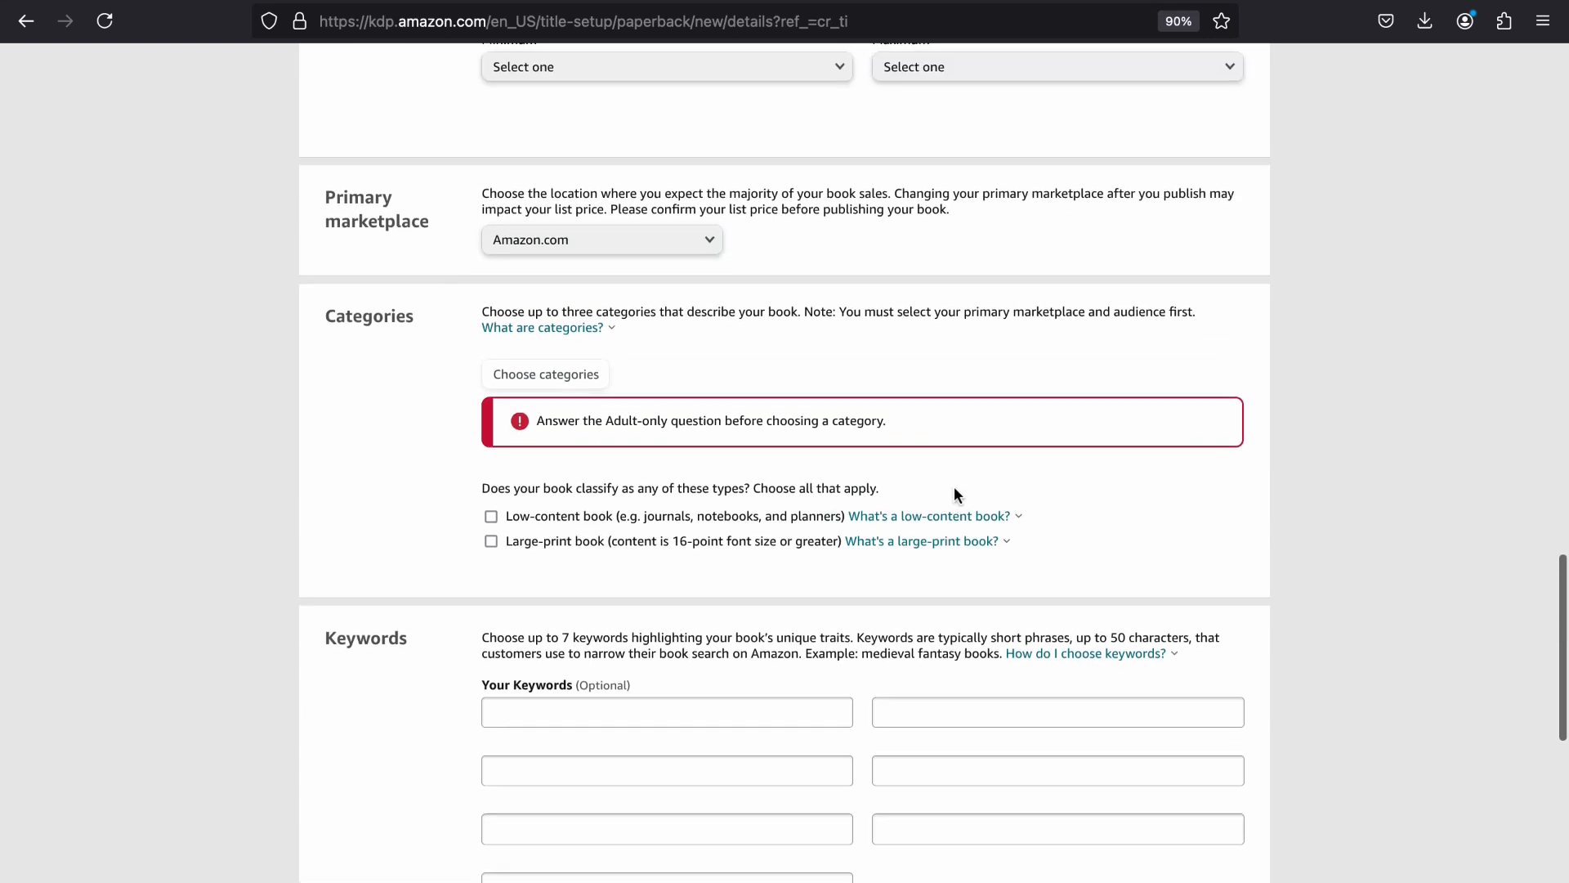
scroll(954, 488, "up", 20)
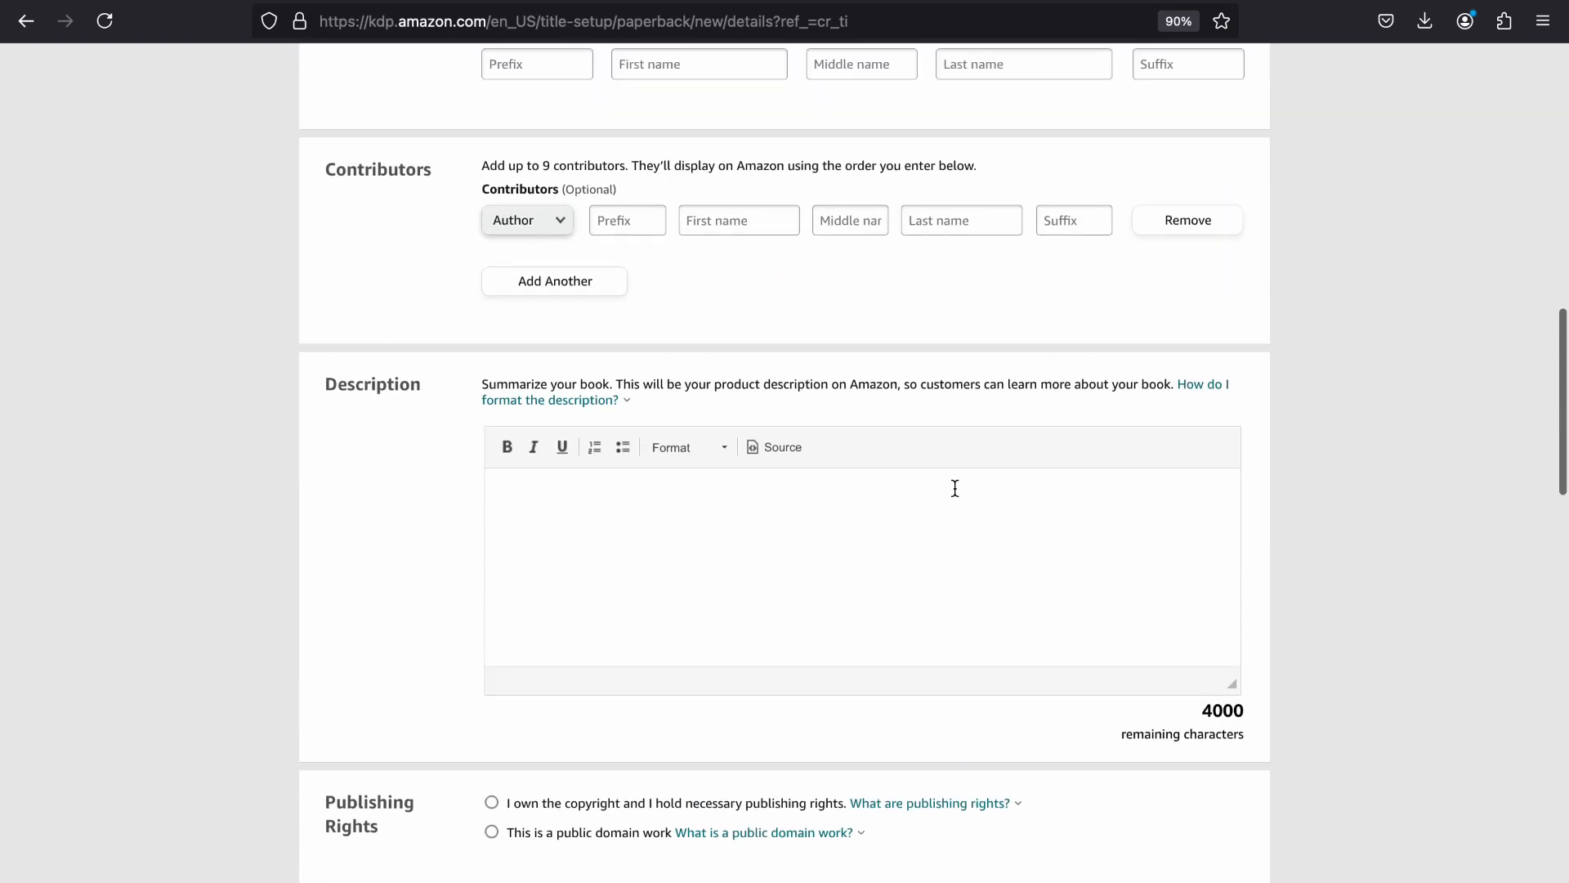
scroll(955, 488, "up", 12)
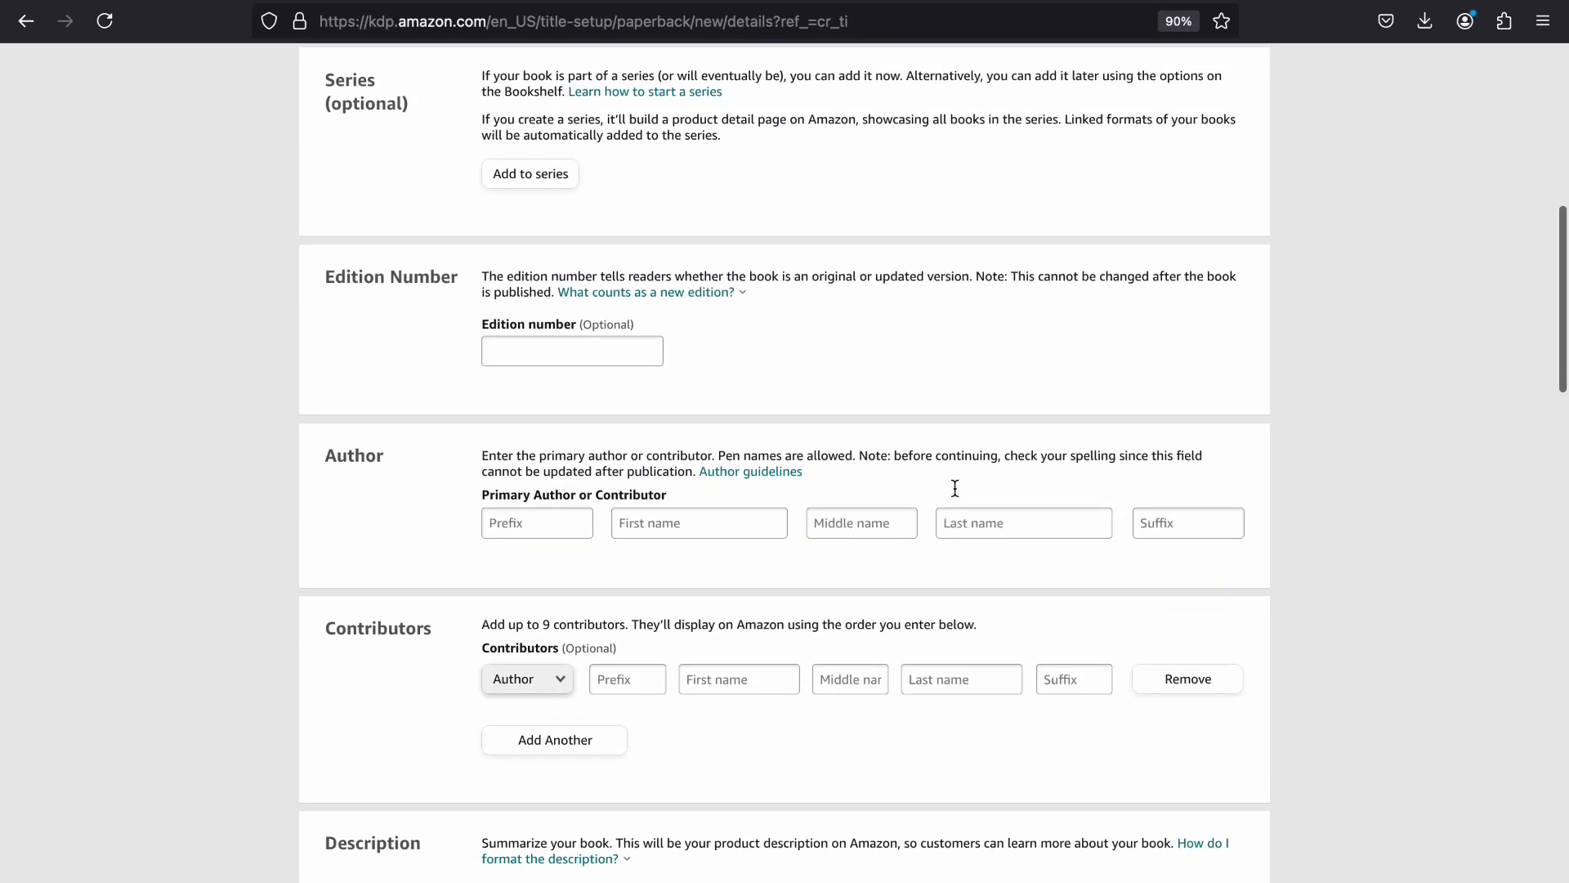
scroll(954, 488, "up", 7)
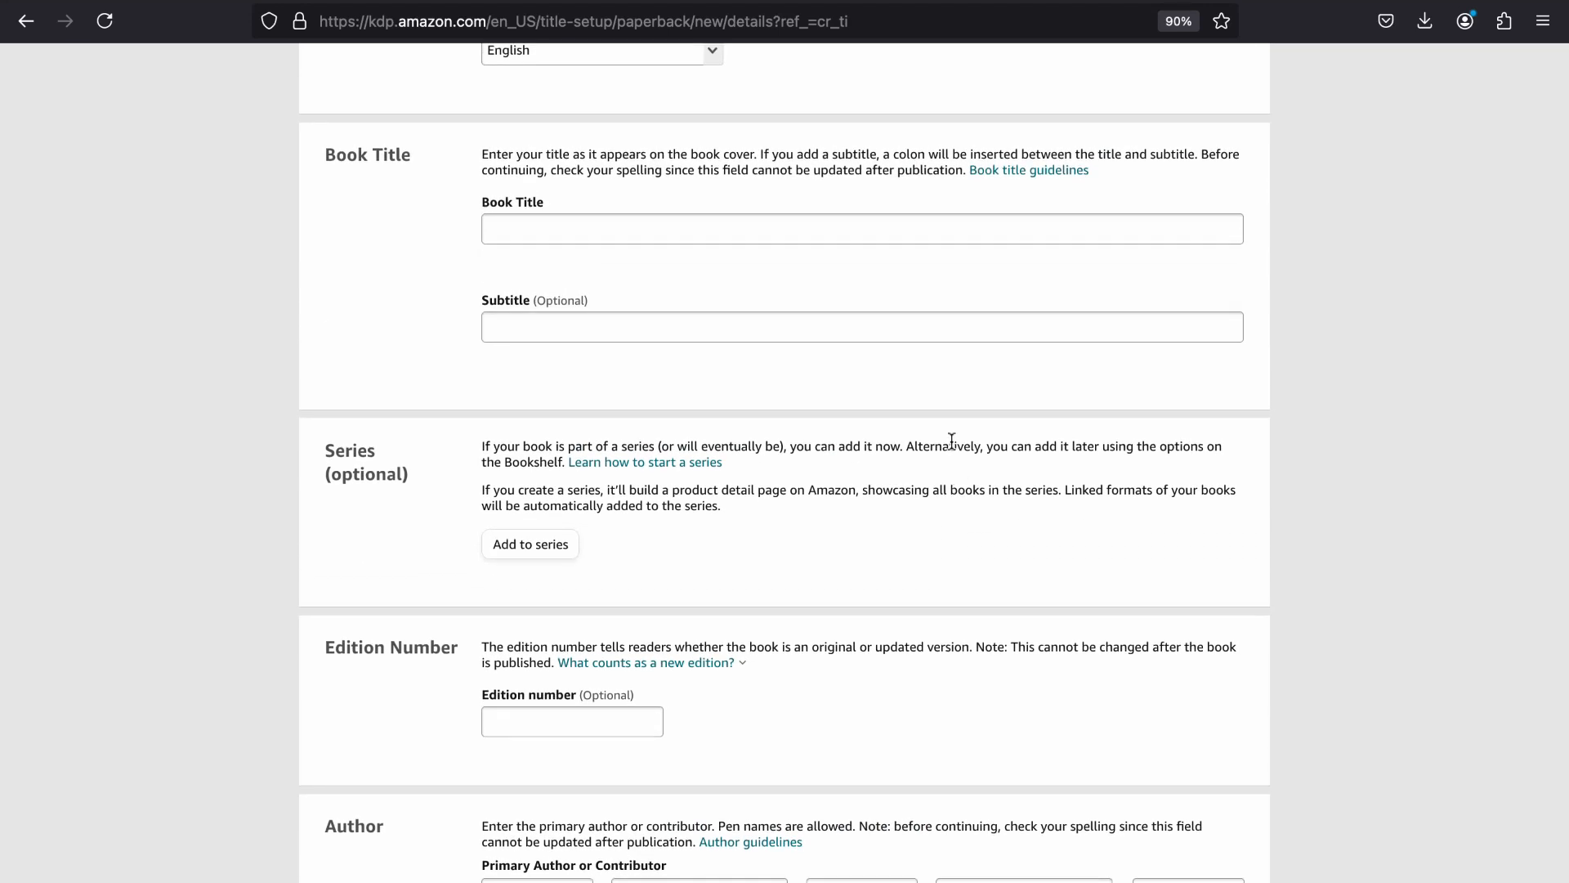
scroll(953, 442, "up", 1)
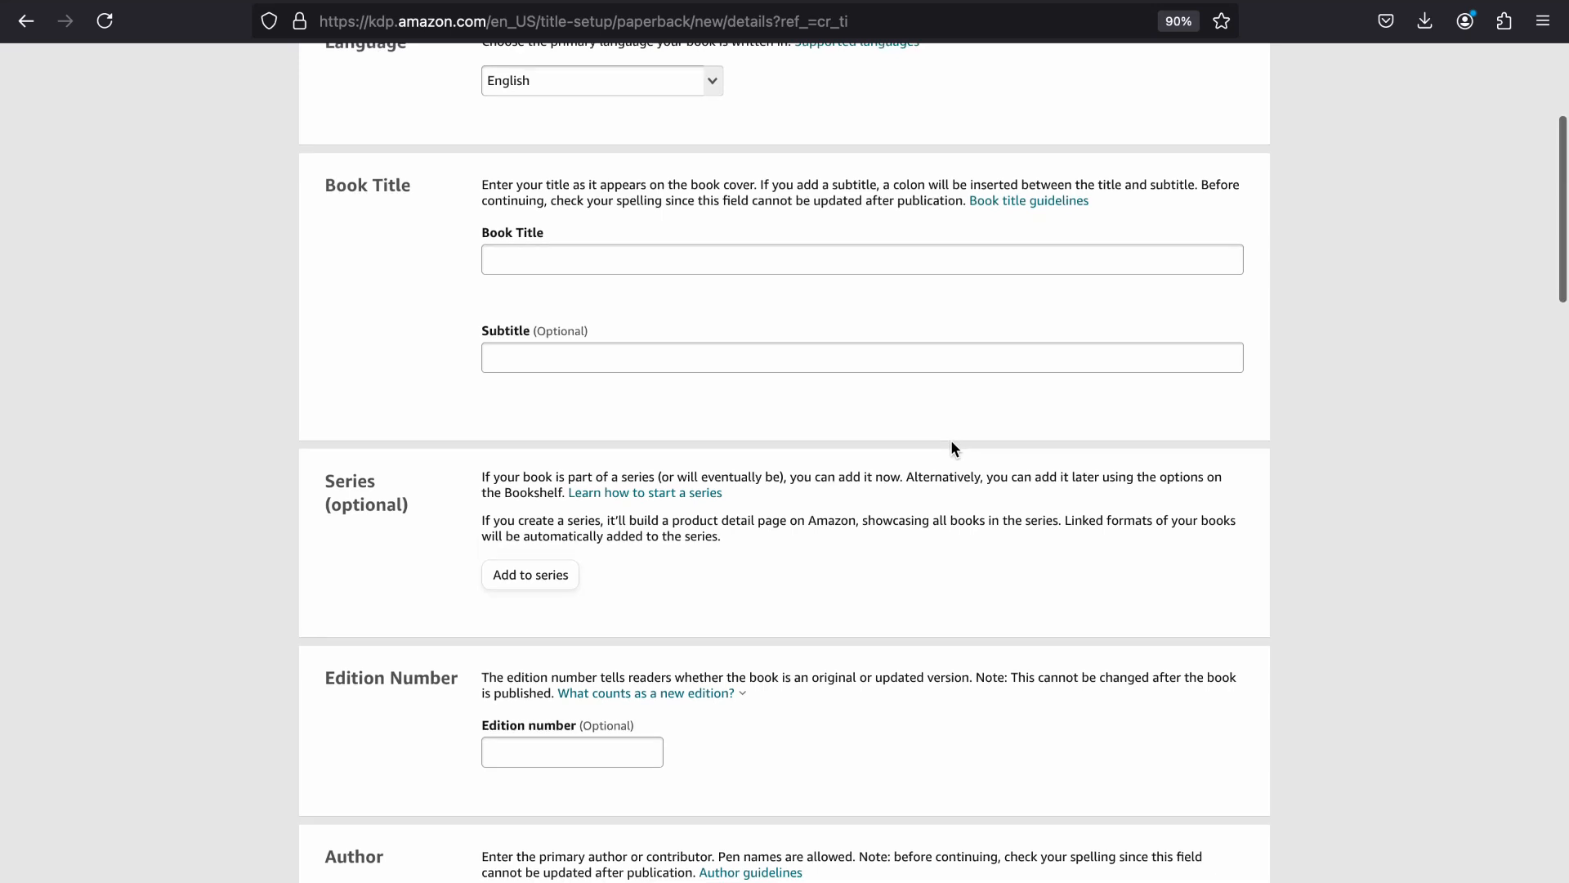
scroll(951, 442, "down", 10)
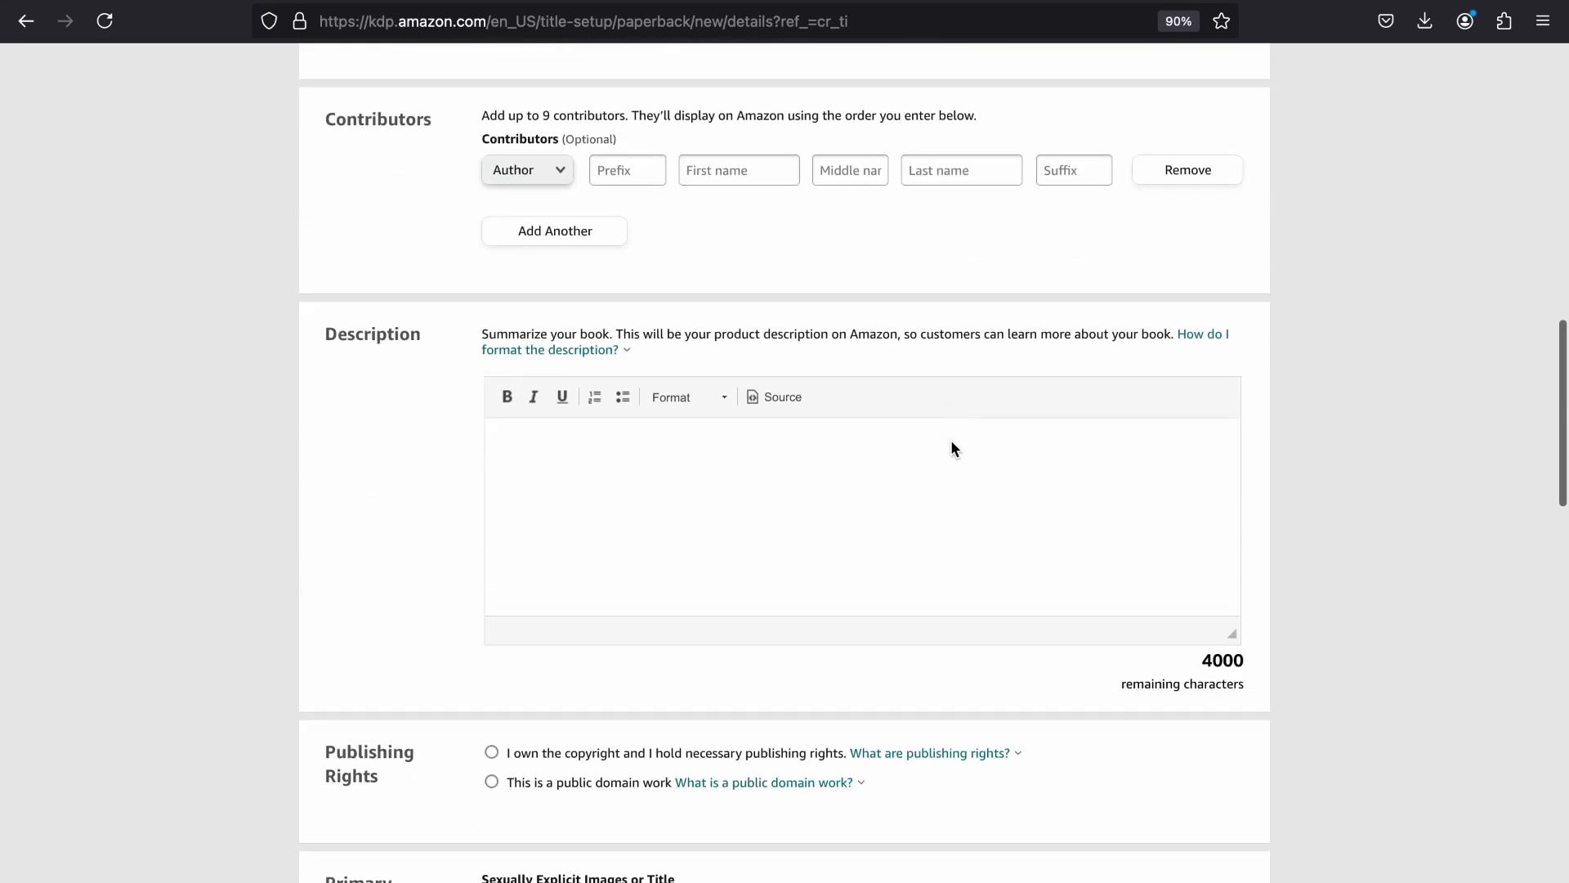
scroll(951, 442, "down", 15)
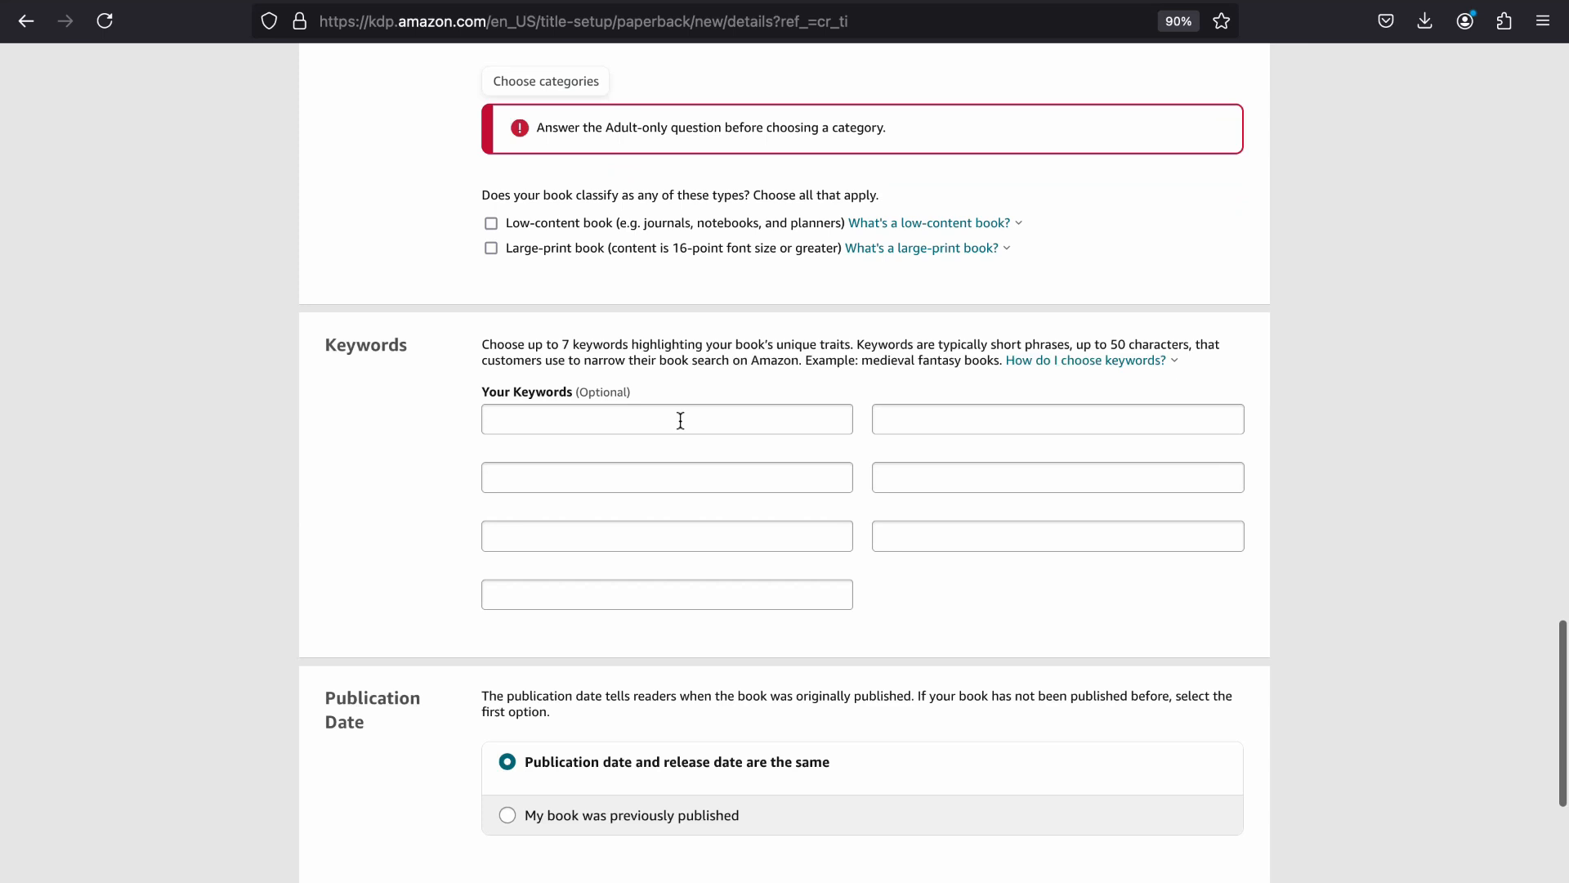
scroll(681, 420, "down", 4)
scroll(681, 420, "up", 4)
scroll(681, 420, "up", 14)
scroll(683, 430, "up", 12)
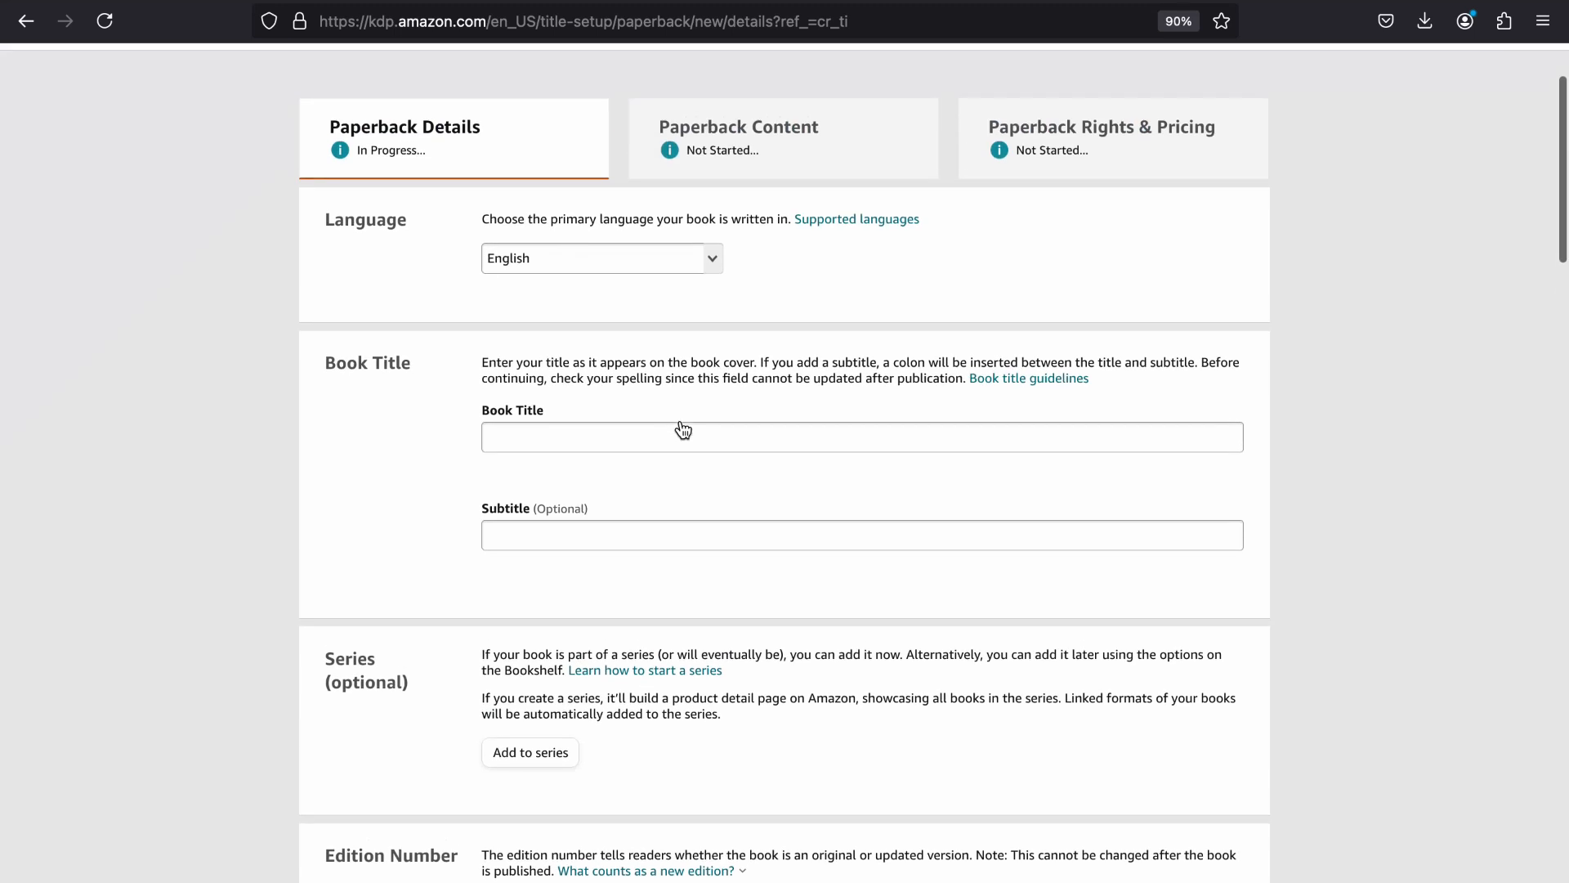
Step: Enter "Space Activity Book" as the book title and "Fun Space Activities For Young Kids" as the subtitle
left_click(636, 432)
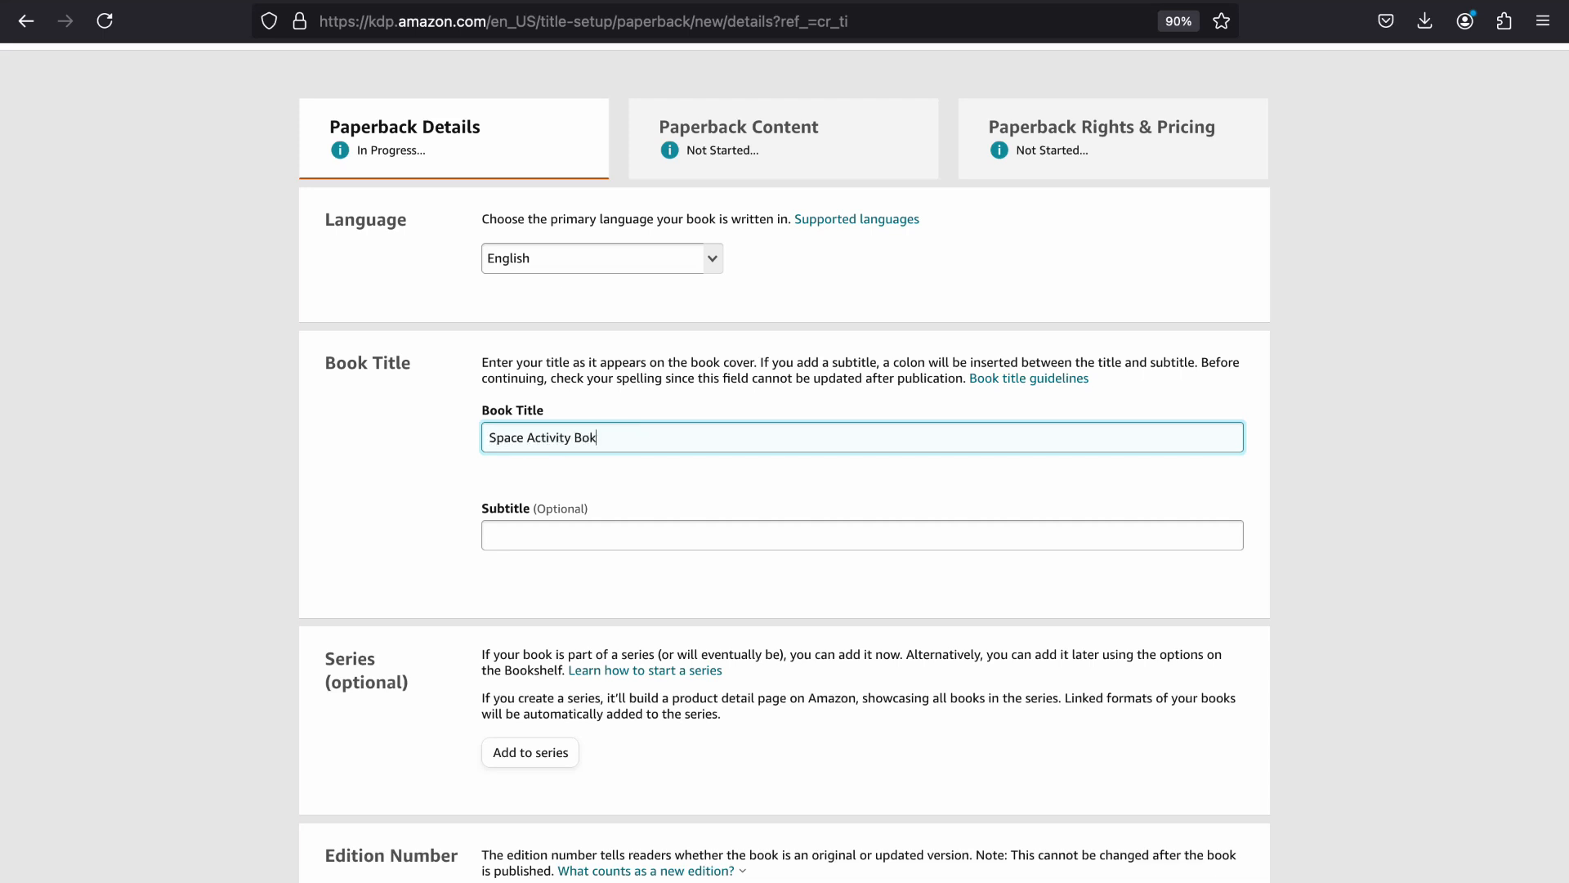
left_click(491, 536)
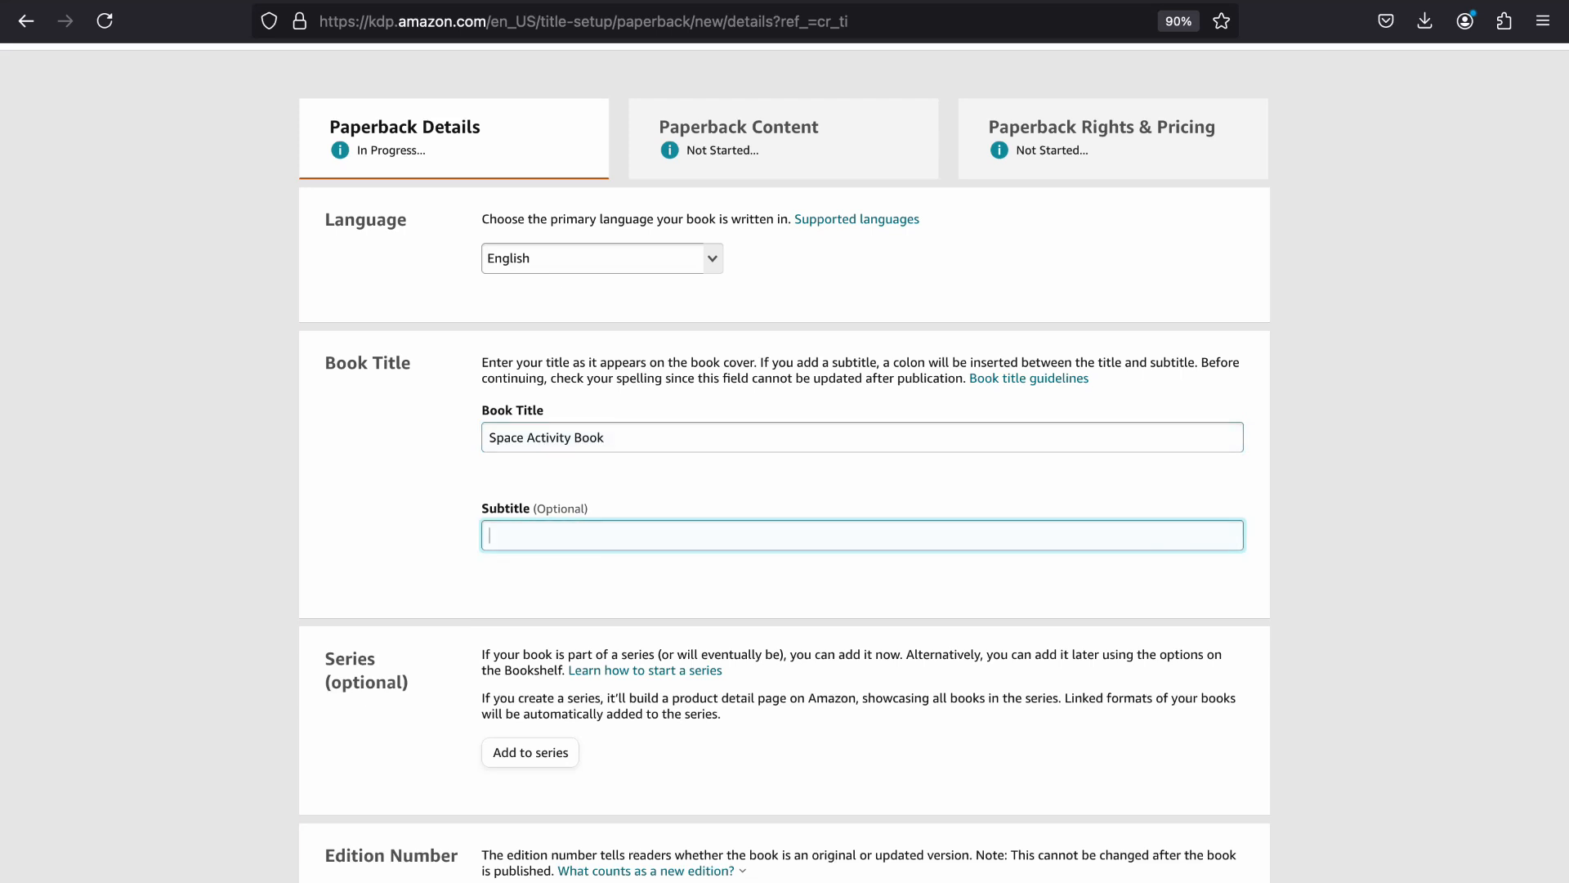
type("Fun Space Activities For Young ")
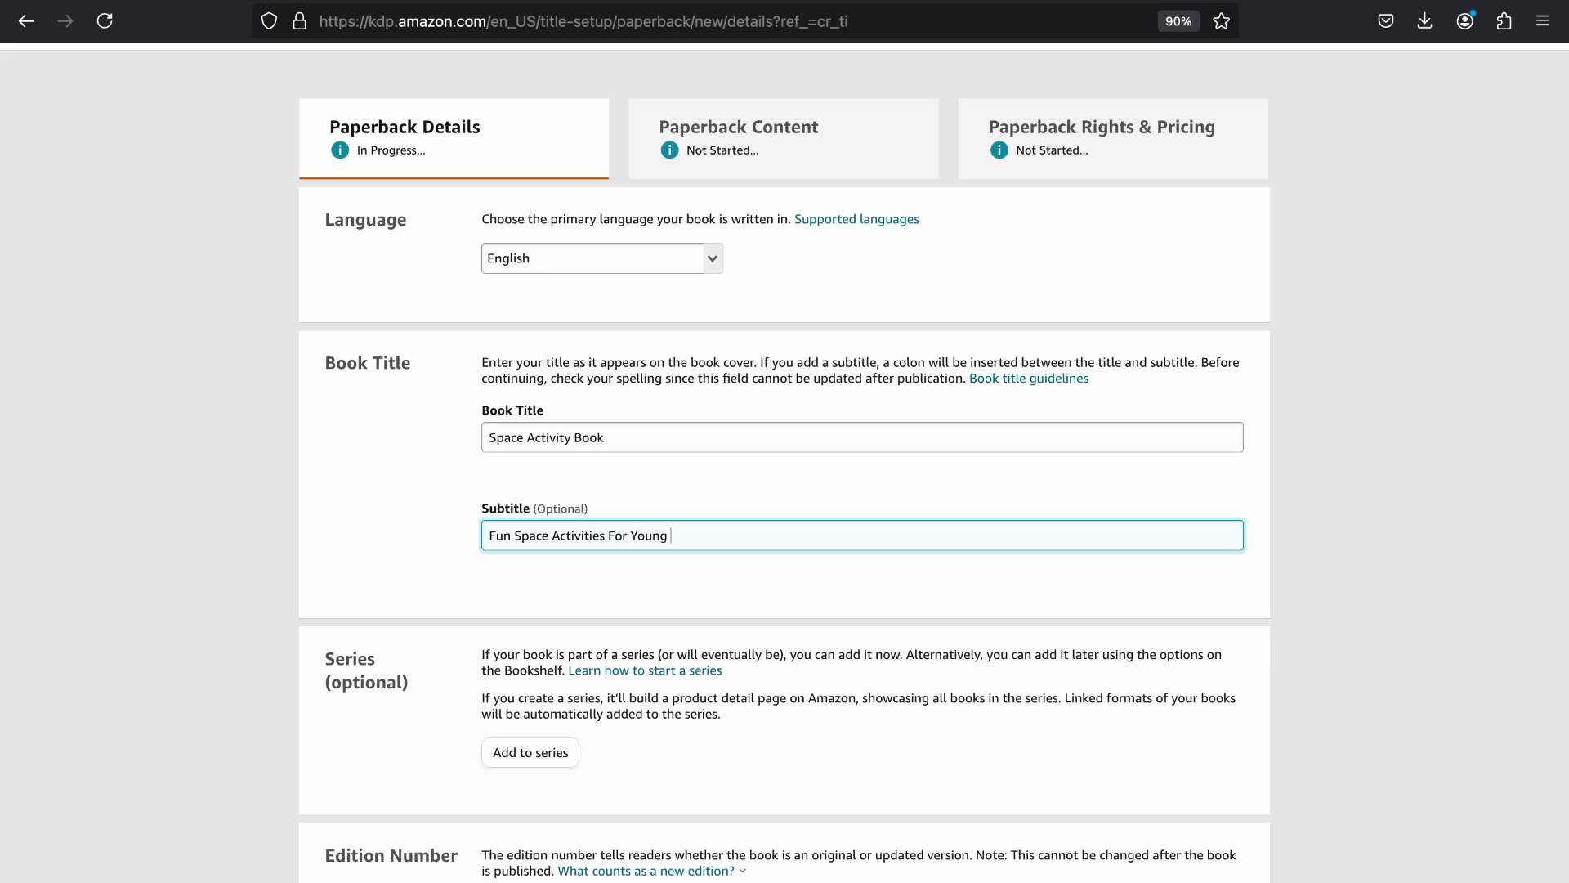
type("Kids")
Step: Review the wording of the entered book title and subtitle
triple_click(594, 439)
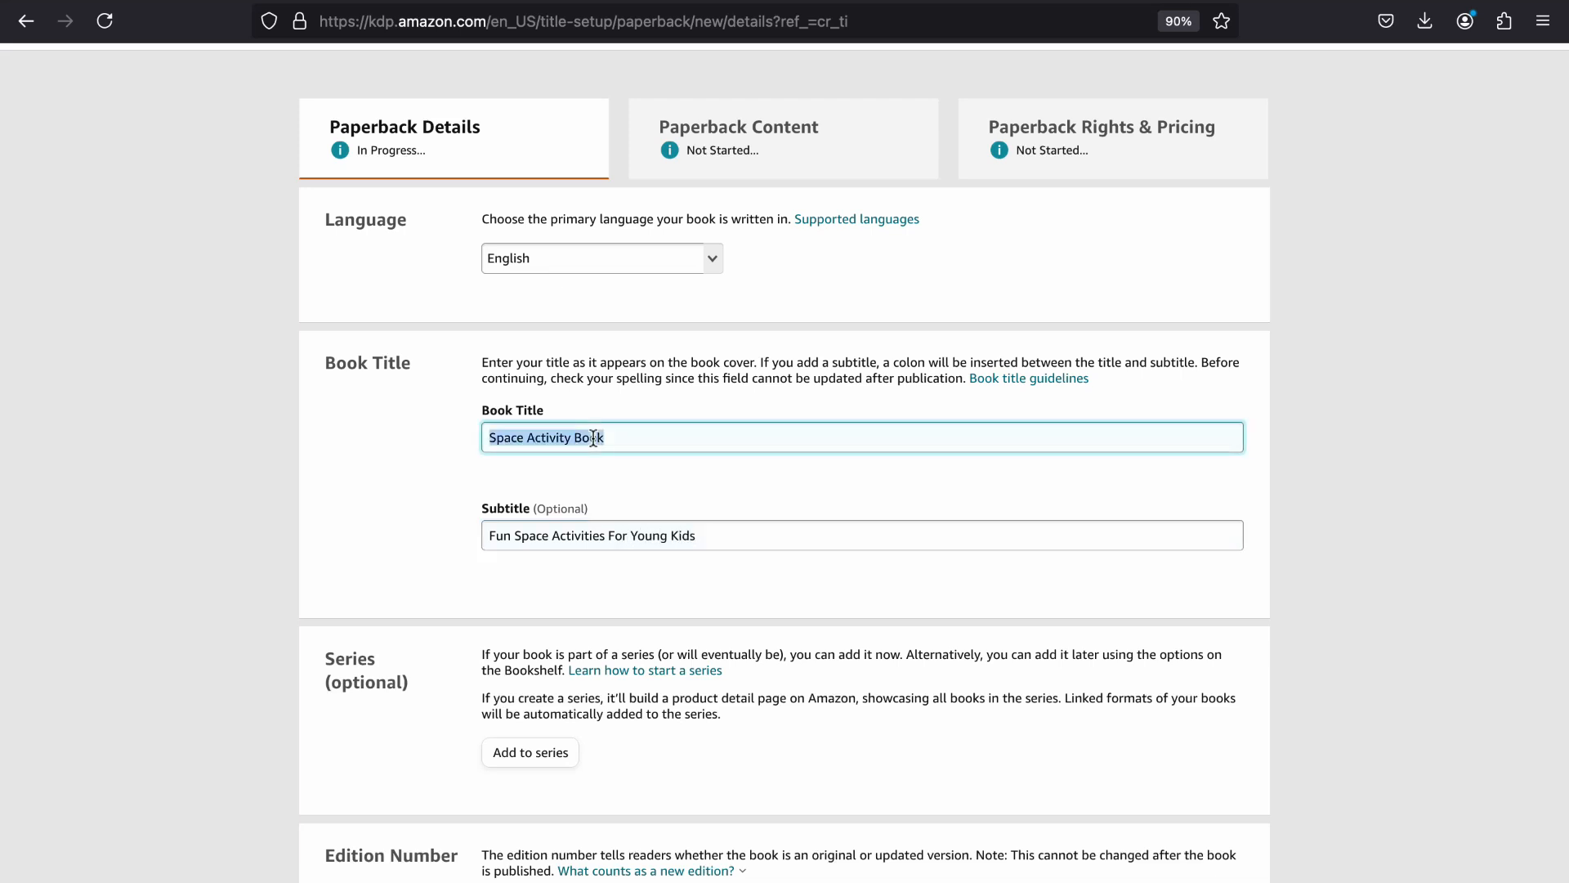
triple_click(631, 548)
left_click(715, 493)
triple_click(634, 429)
left_click(428, 414)
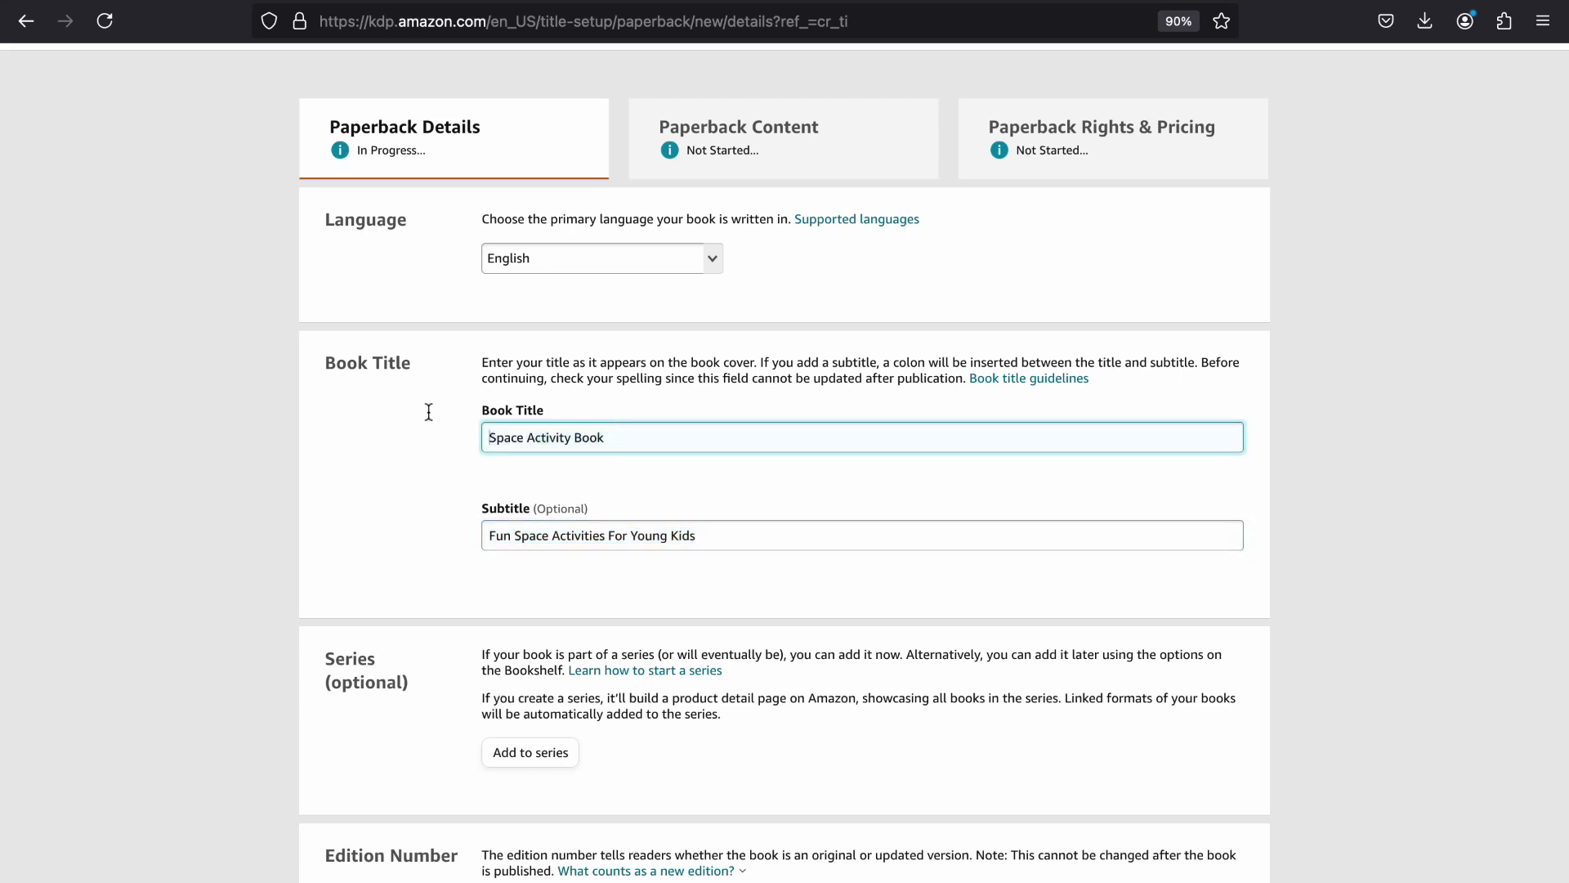
left_click_drag(590, 439, 488, 439)
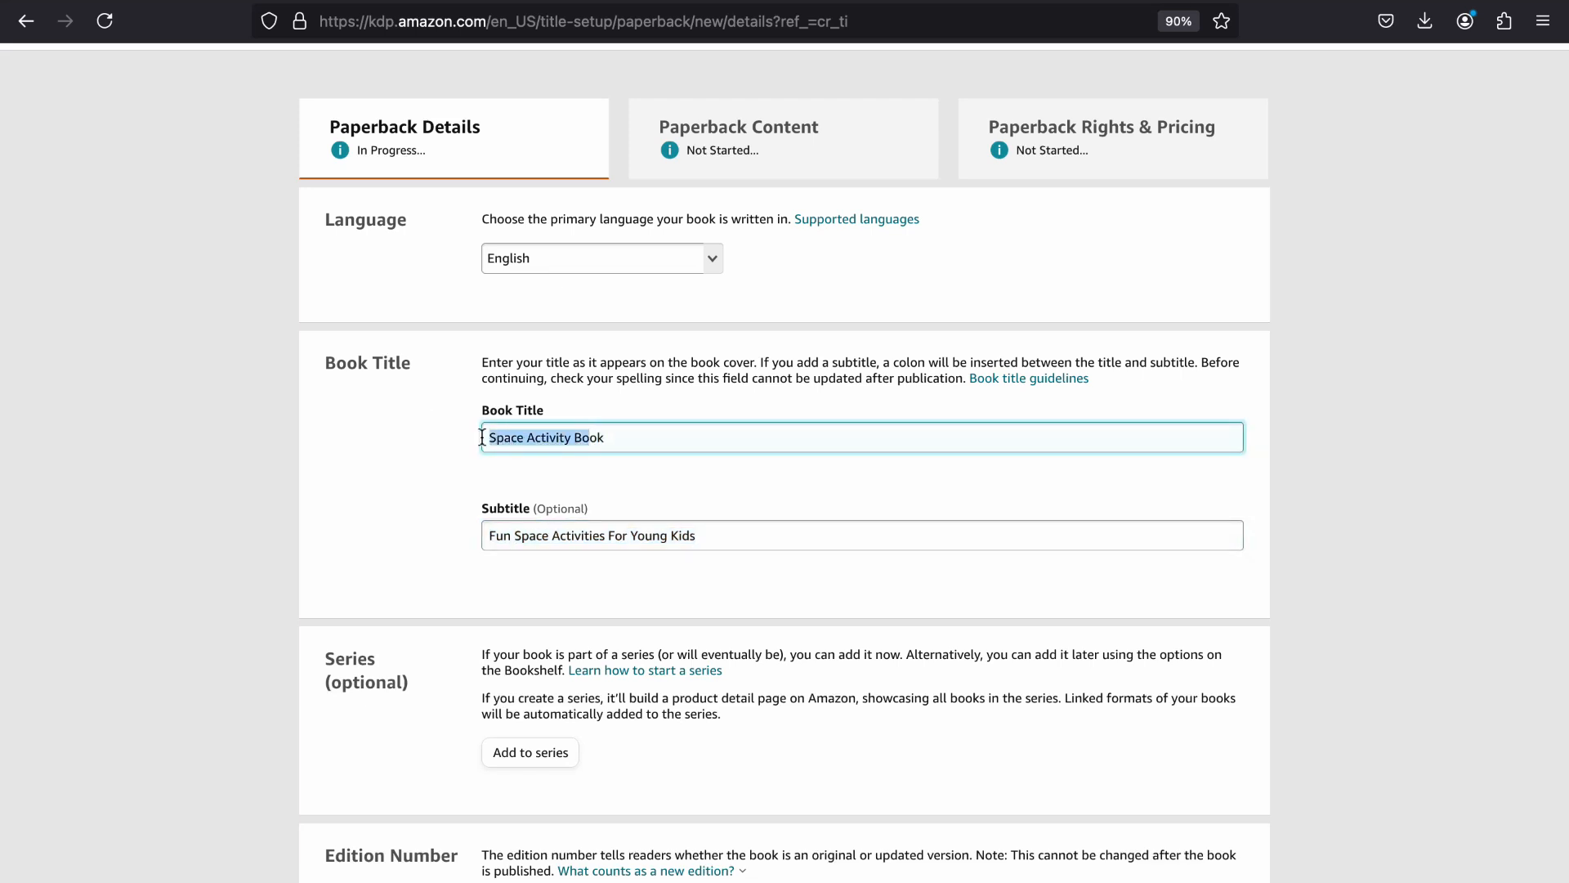
left_click(594, 442)
left_click_drag(725, 541, 511, 535)
left_click(512, 535)
left_click(322, 475)
Step: Fill in the primary author's pen name using the first name and last name fields
scroll(322, 475, "down", 5)
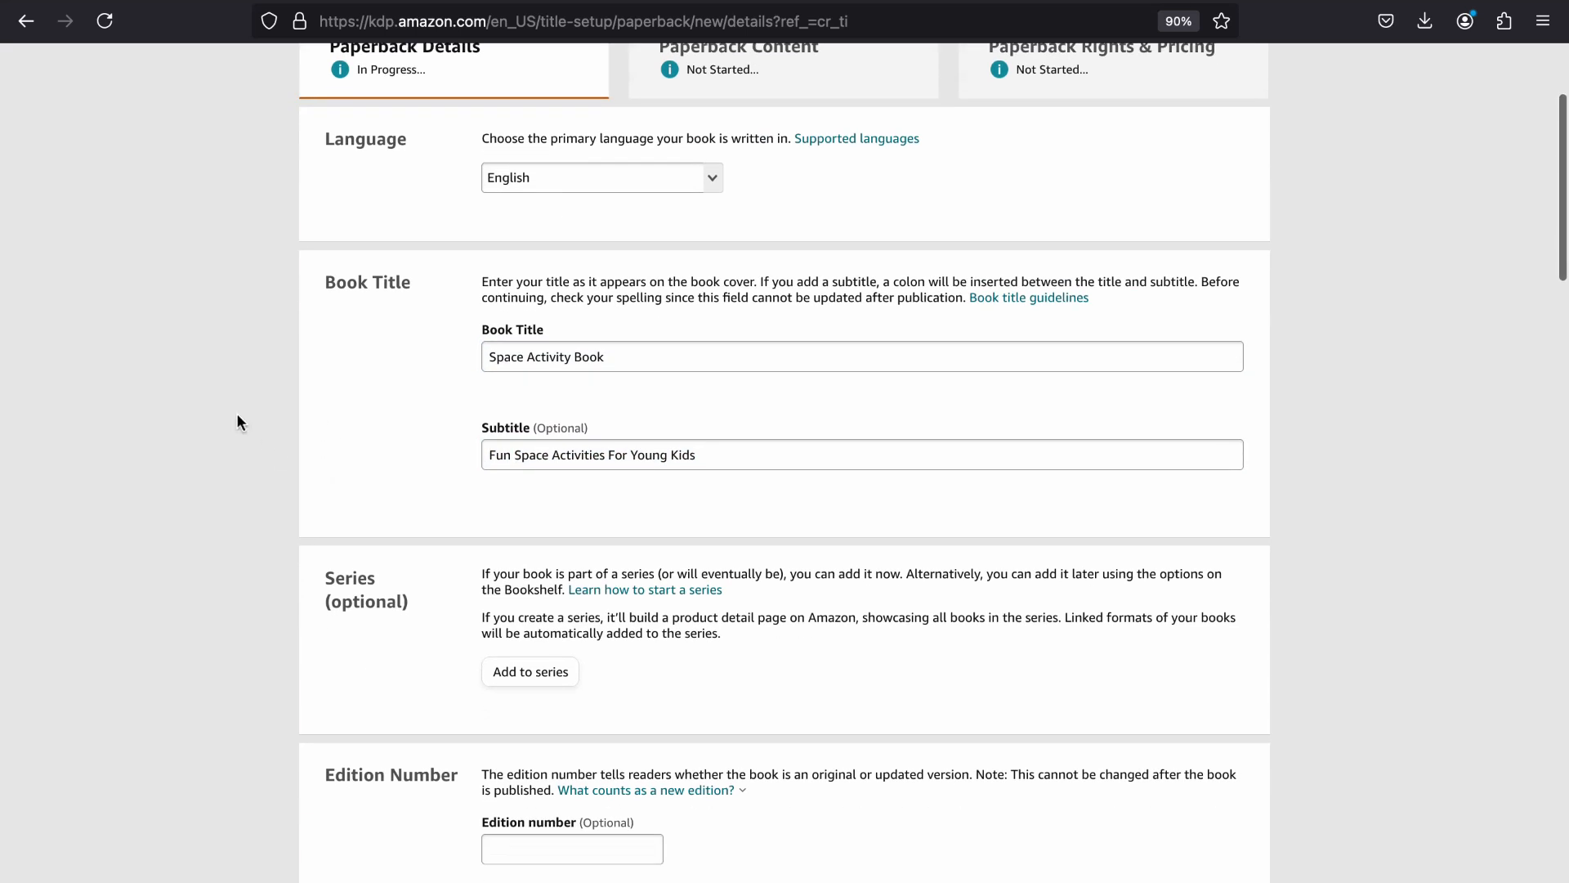
scroll(238, 415, "down", 1)
scroll(269, 374, "down", 5)
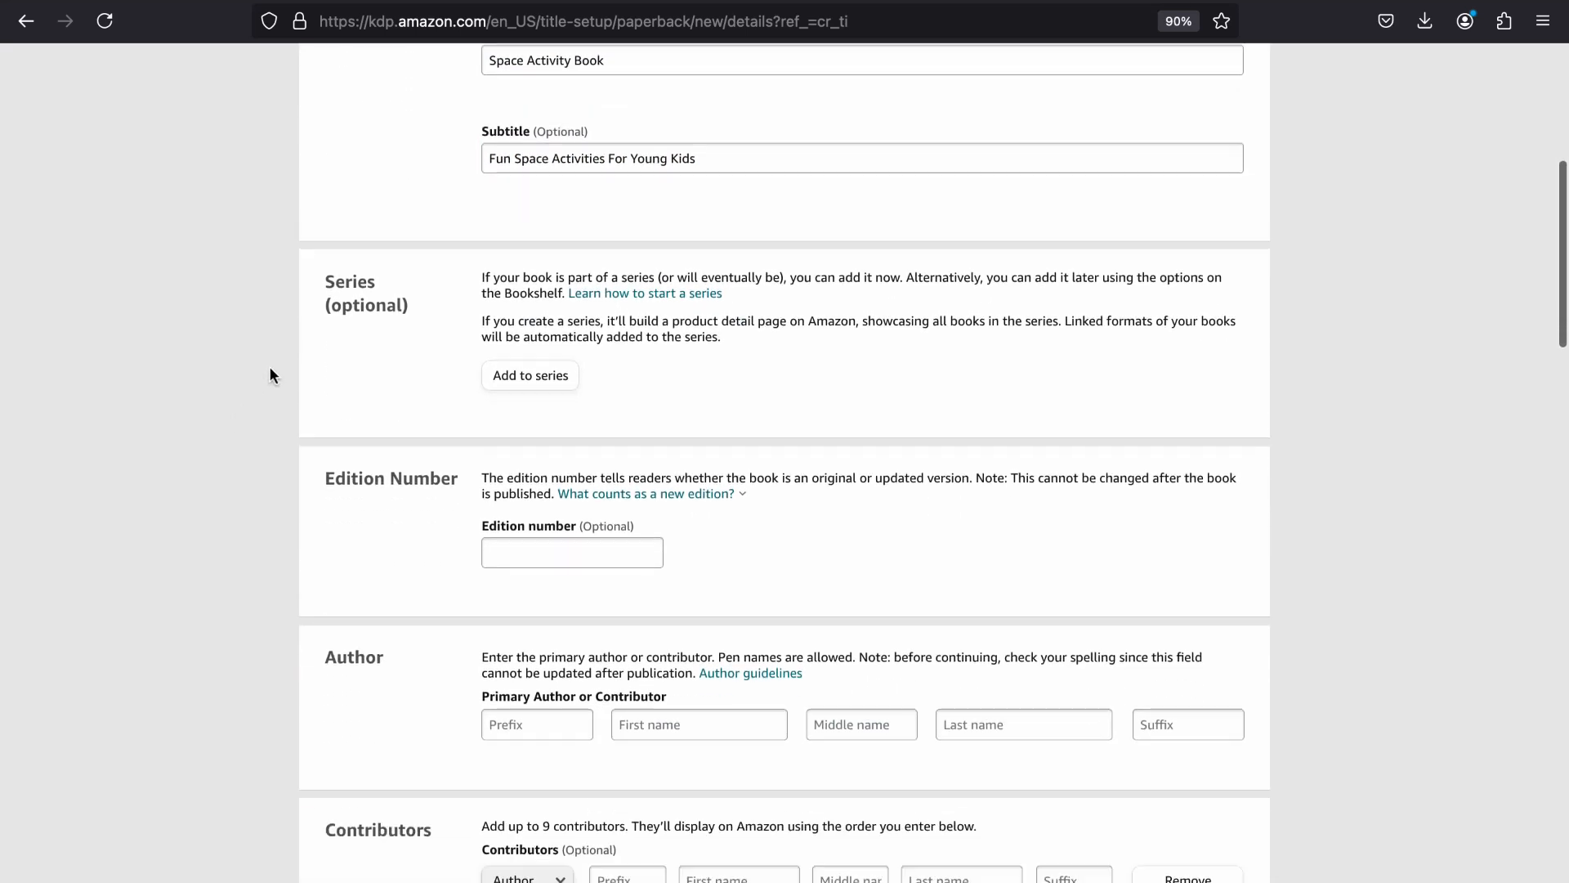
left_click(718, 527)
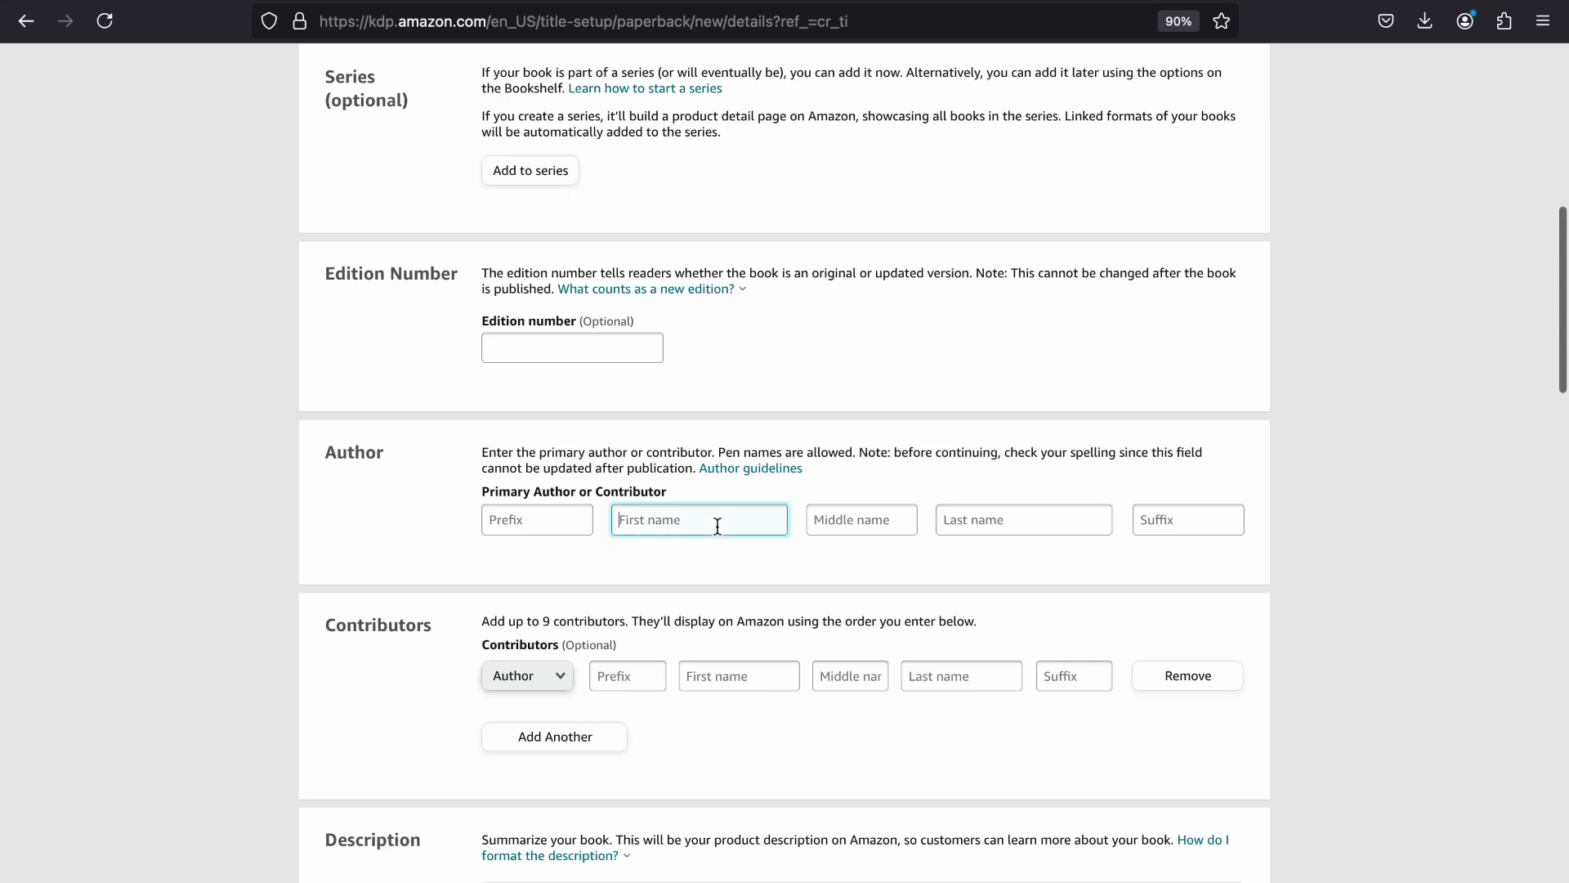
type("Soac")
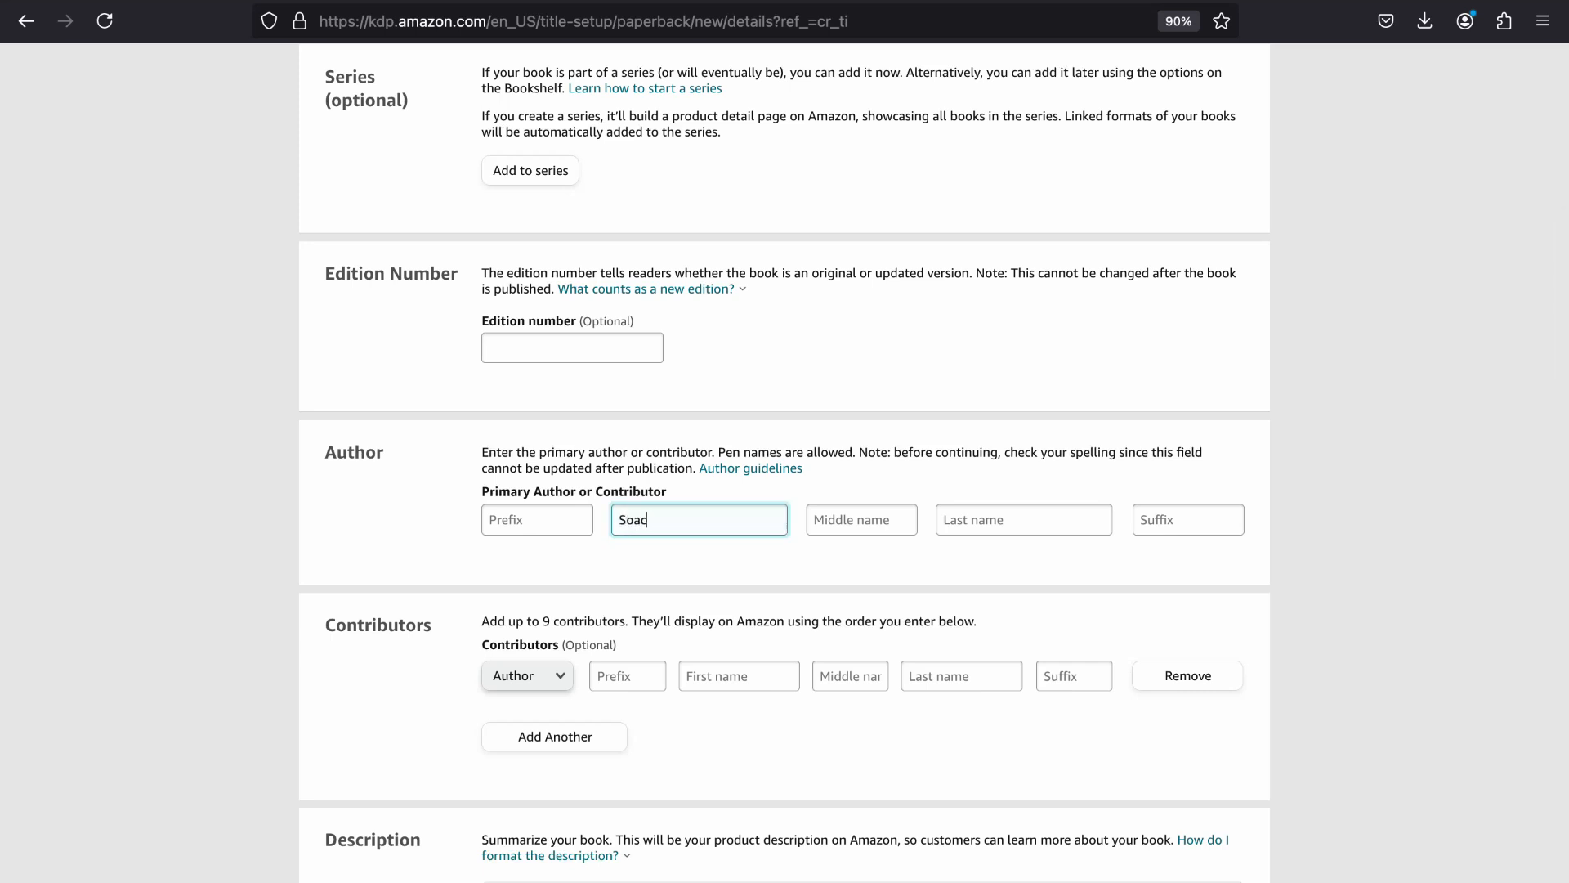
type("e Man")
key("Tab")
key("Tab")
type("Sa")
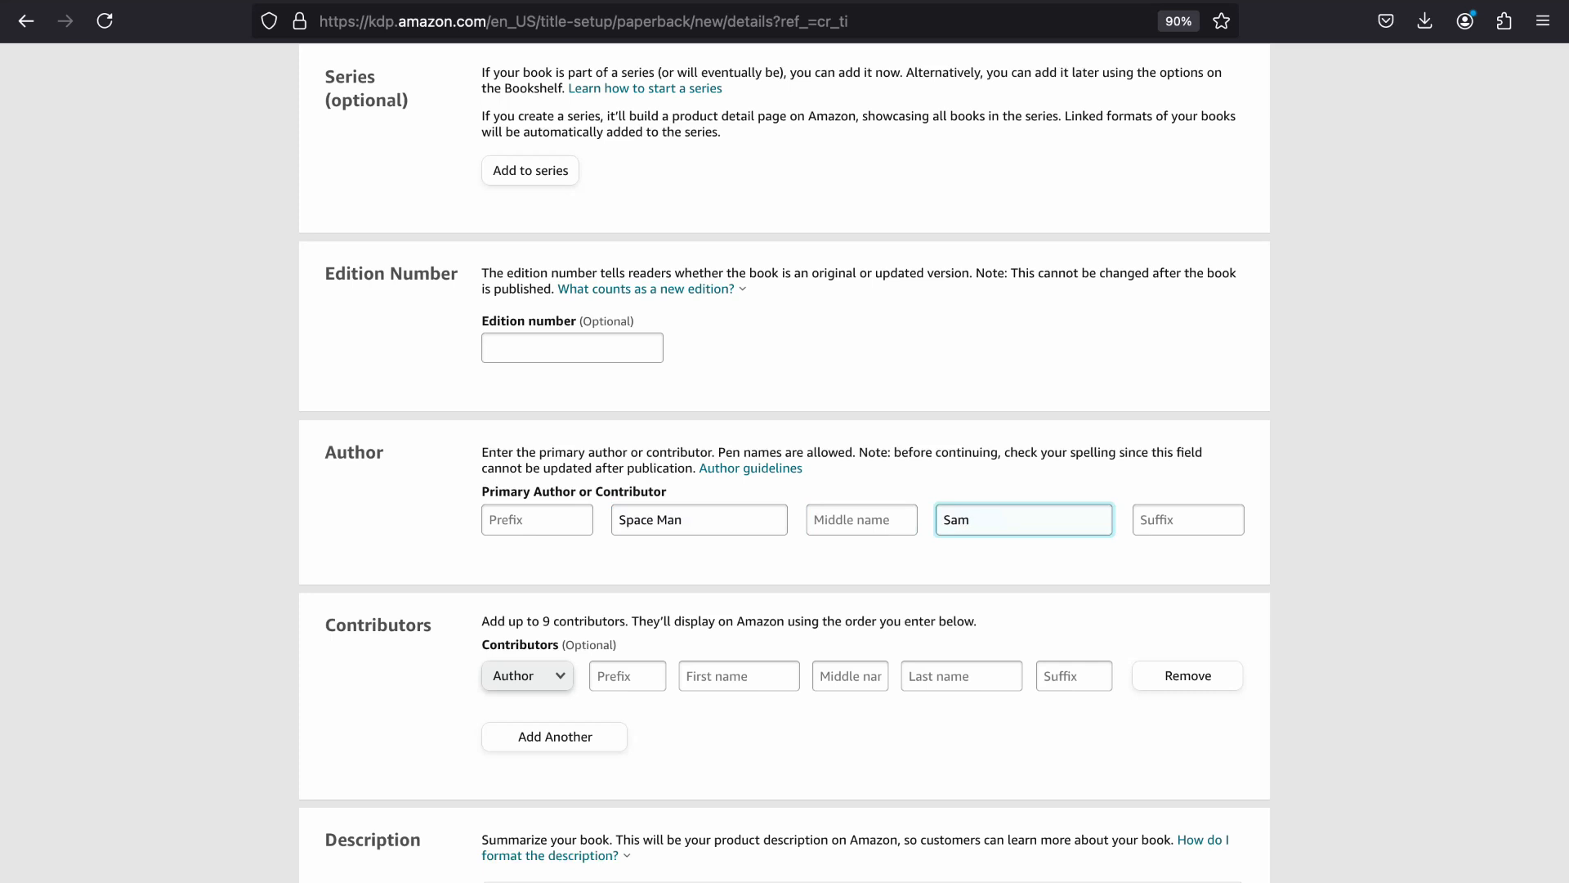
type("m")
left_click(1096, 472)
scroll(1308, 532, "up", 1)
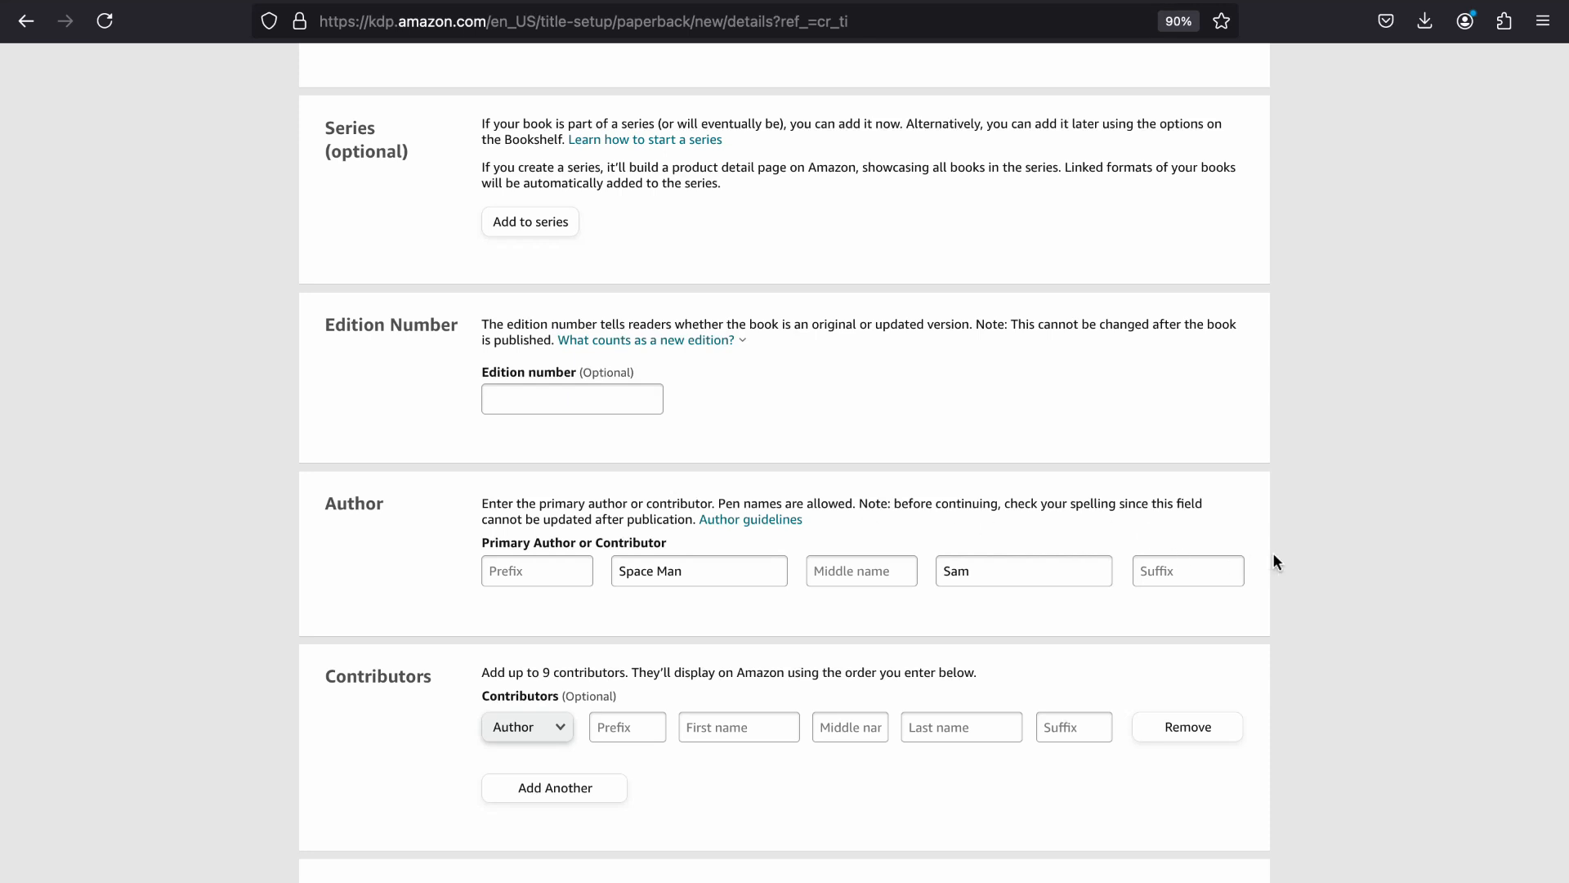
scroll(1273, 561, "up", 5)
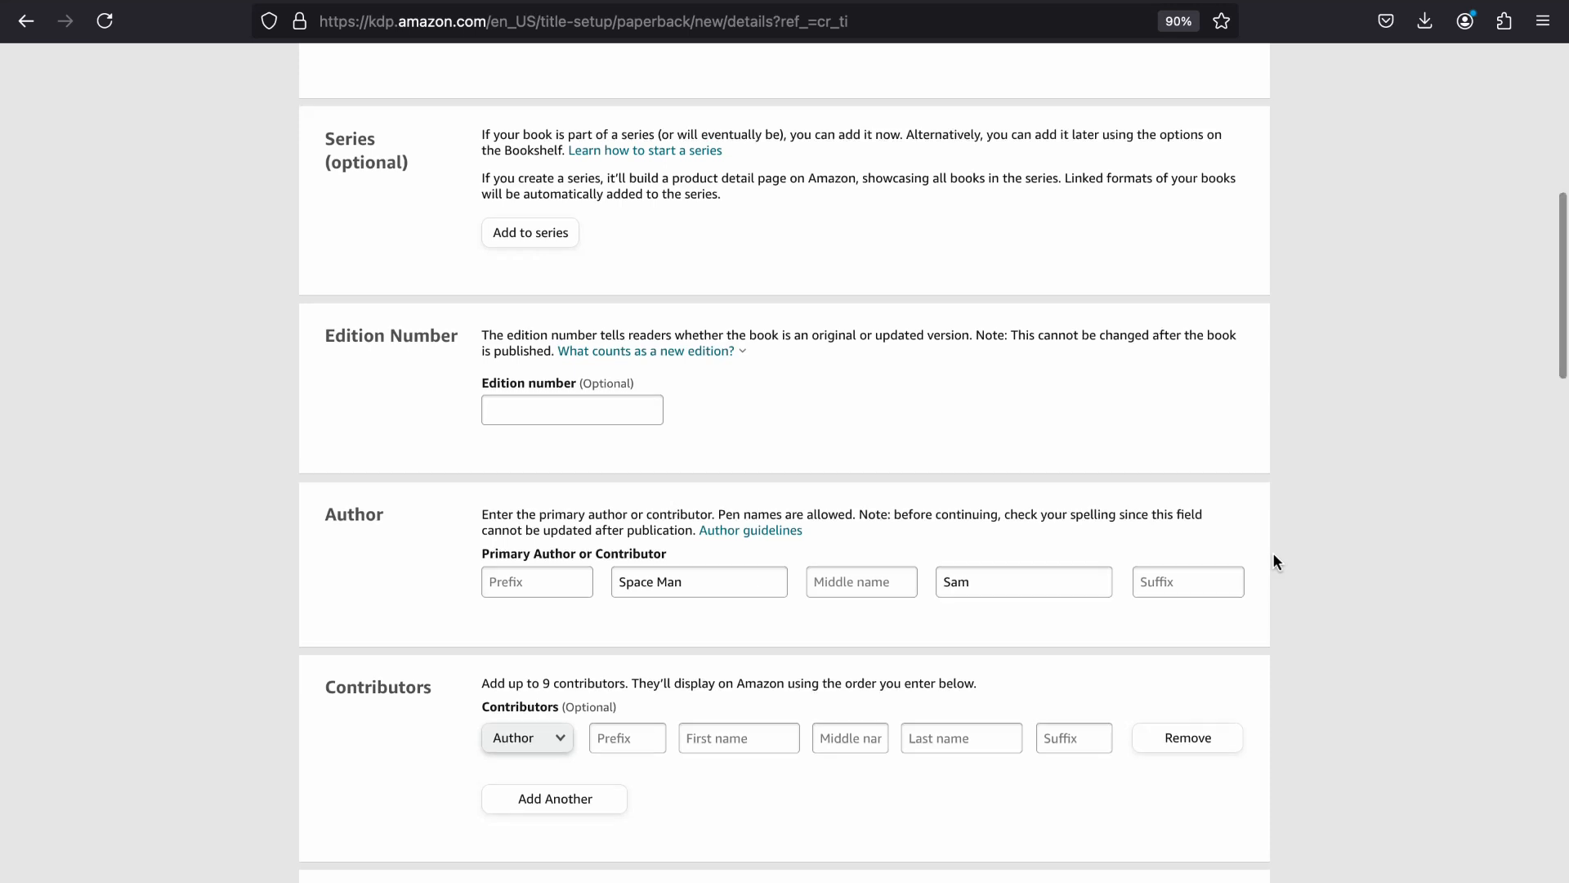
Step: Check the entered book title, subtitle and primary author name fields on the Paperback Details form
scroll(1274, 562, "up", 2)
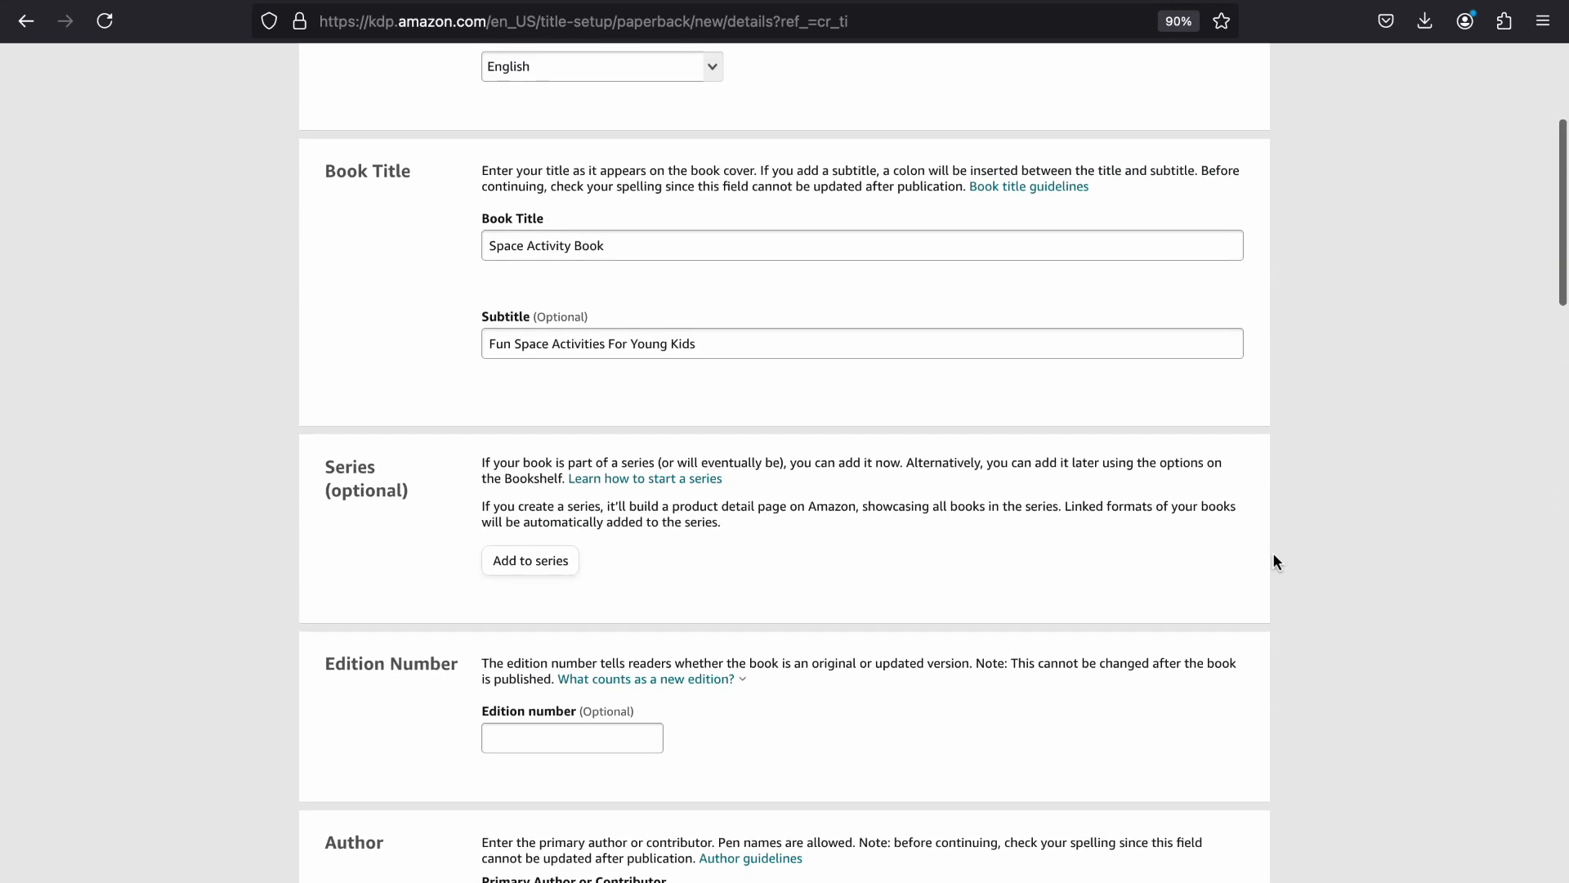
scroll(1273, 562, "down", 8)
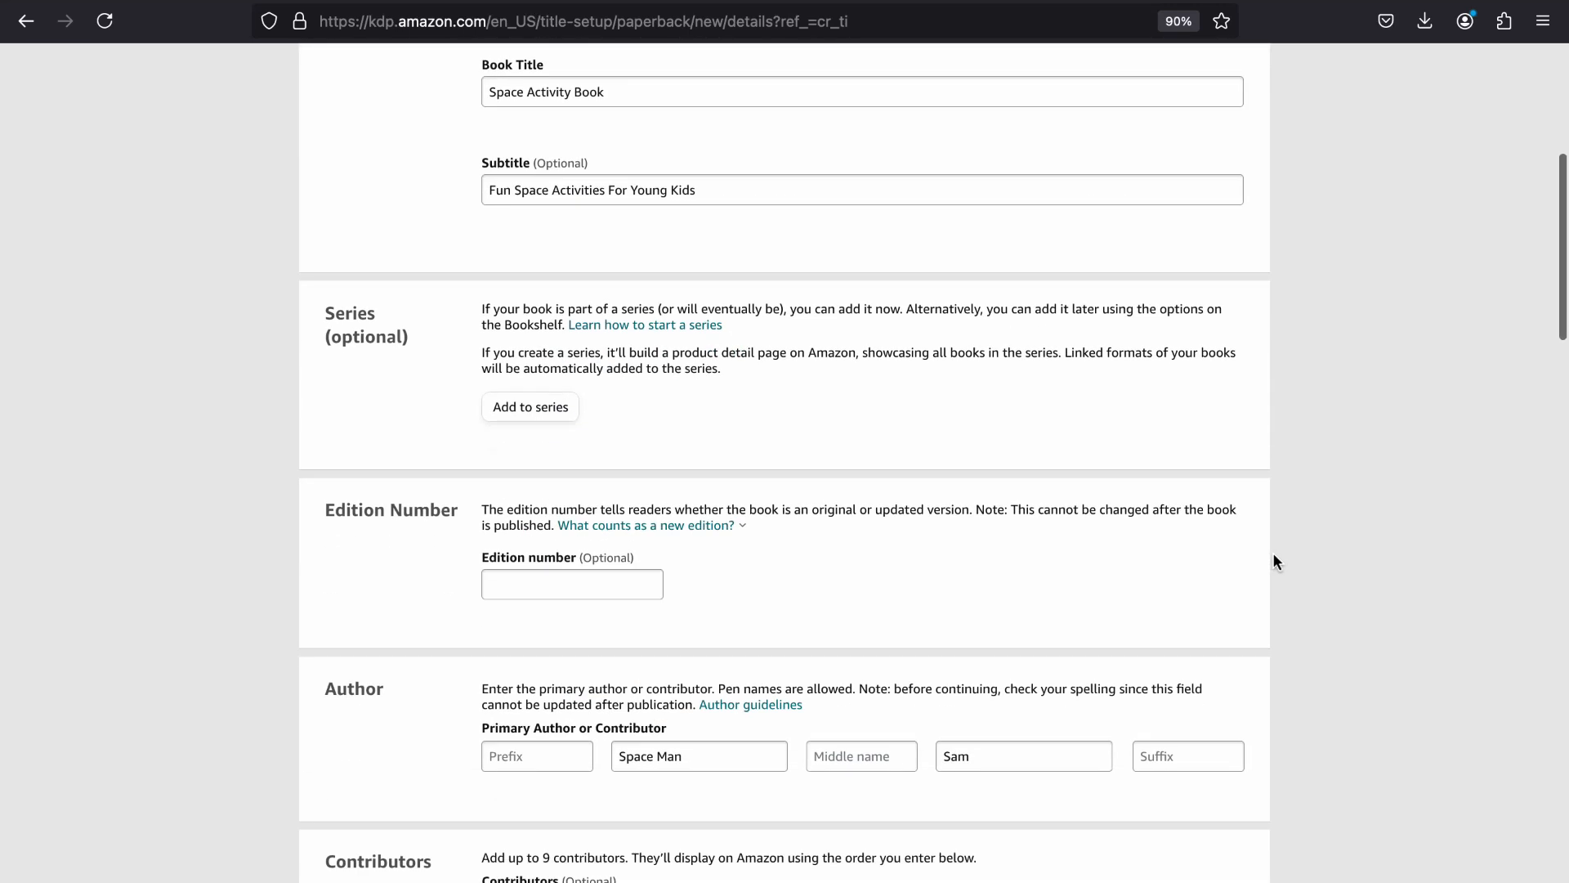
triple_click(716, 511)
left_click(1011, 501)
scroll(1298, 454, "up", 1)
scroll(1301, 454, "up", 1)
left_click(1301, 454)
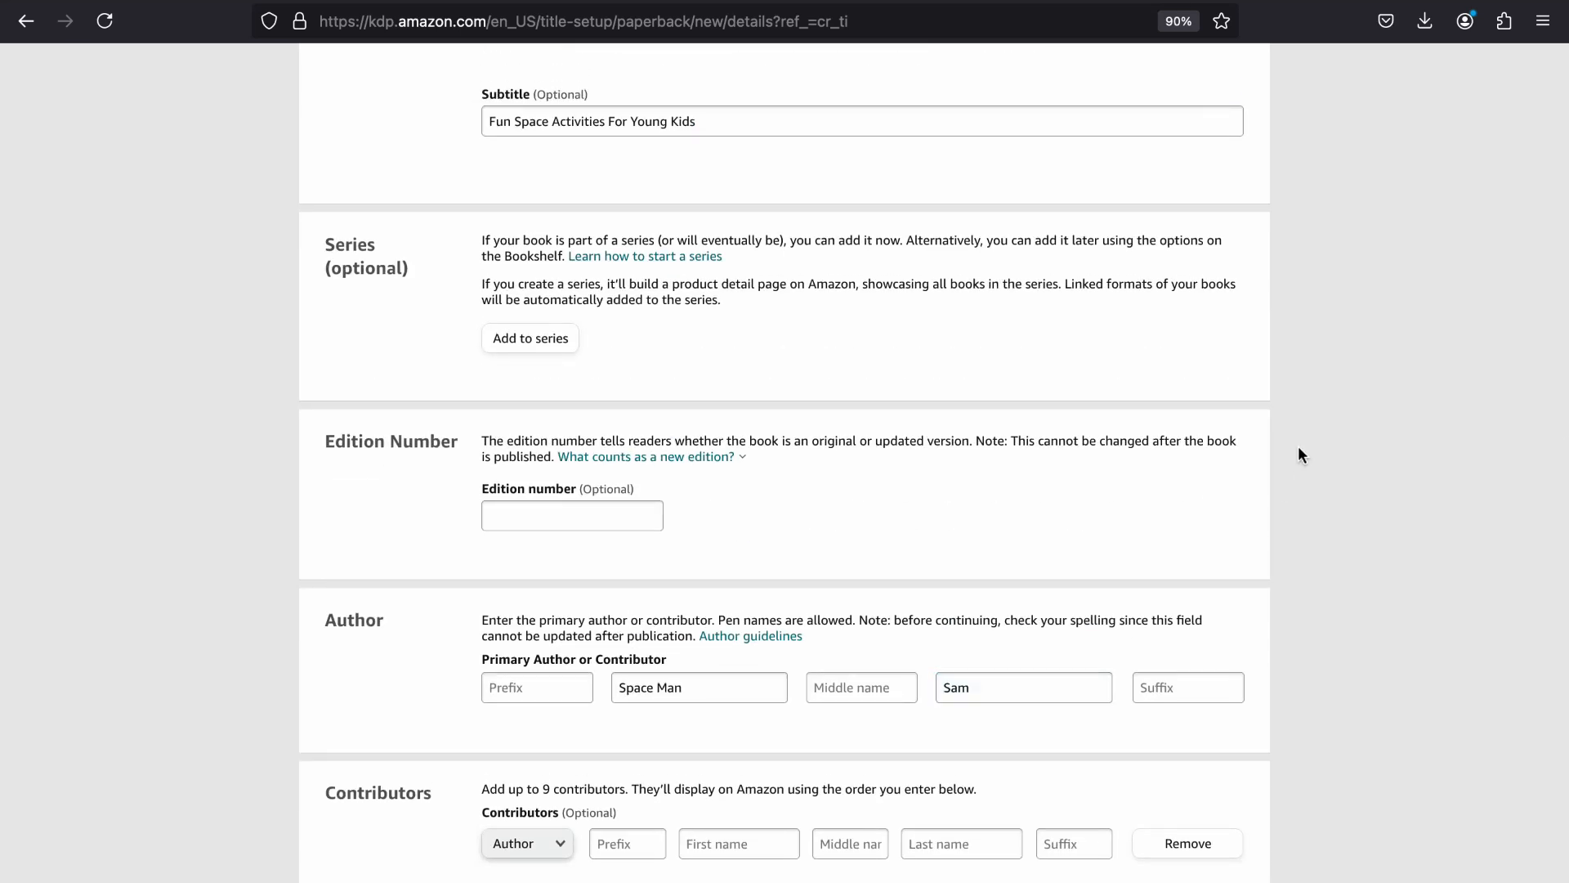
scroll(1300, 455, "down", 2)
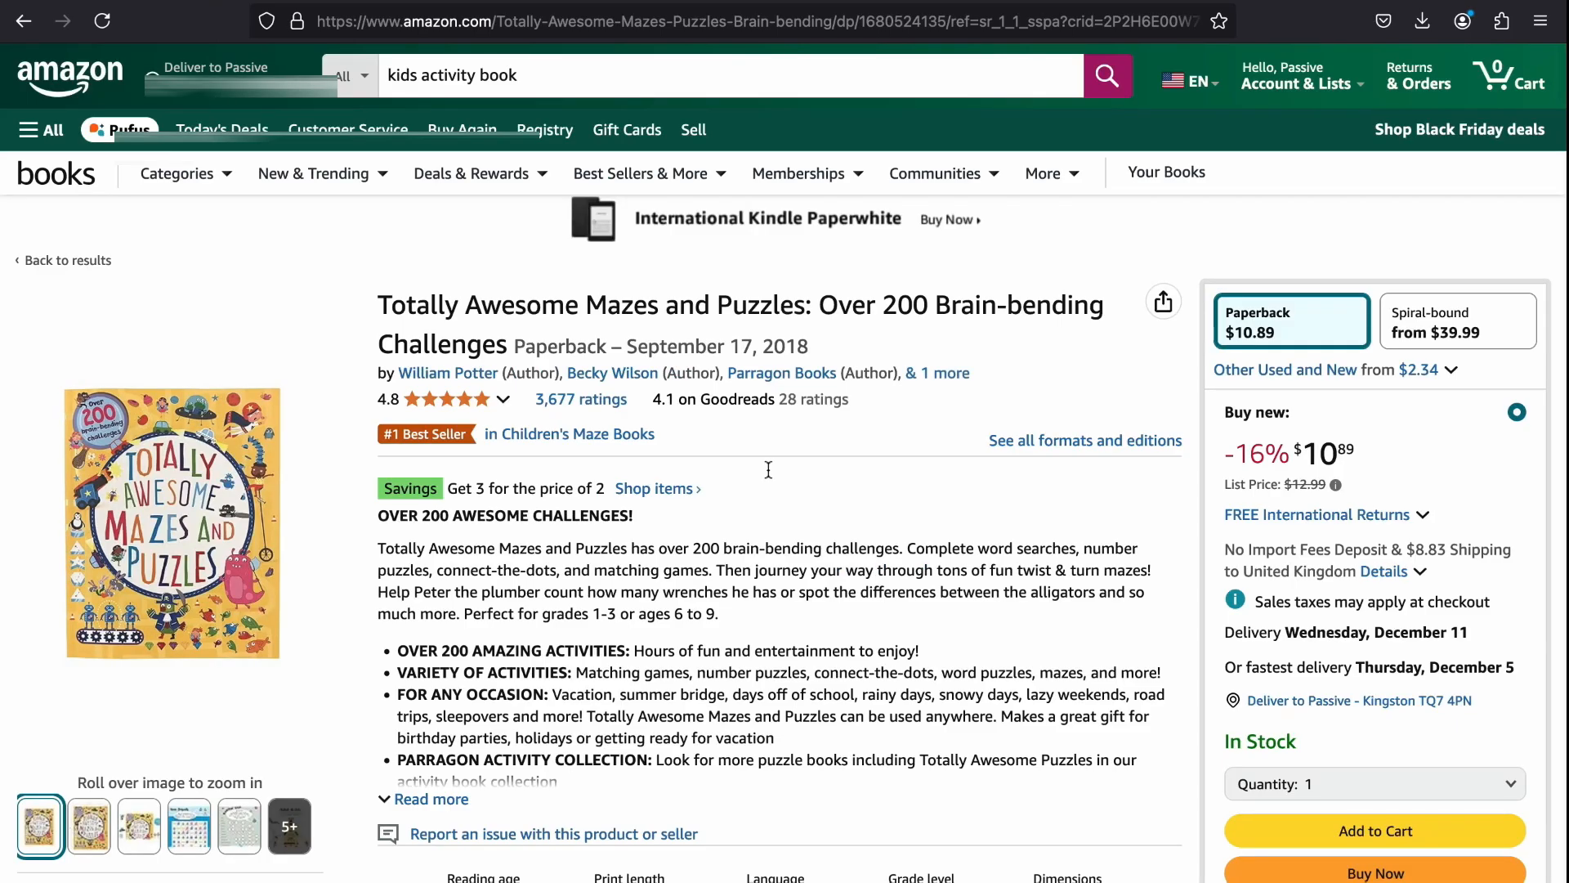
Step: Switch to the Amazon listing of "Totally Awesome Mazes and Puzzles" and examine its title, subtitle and author line
left_click_drag(379, 300, 810, 318)
left_click(416, 221)
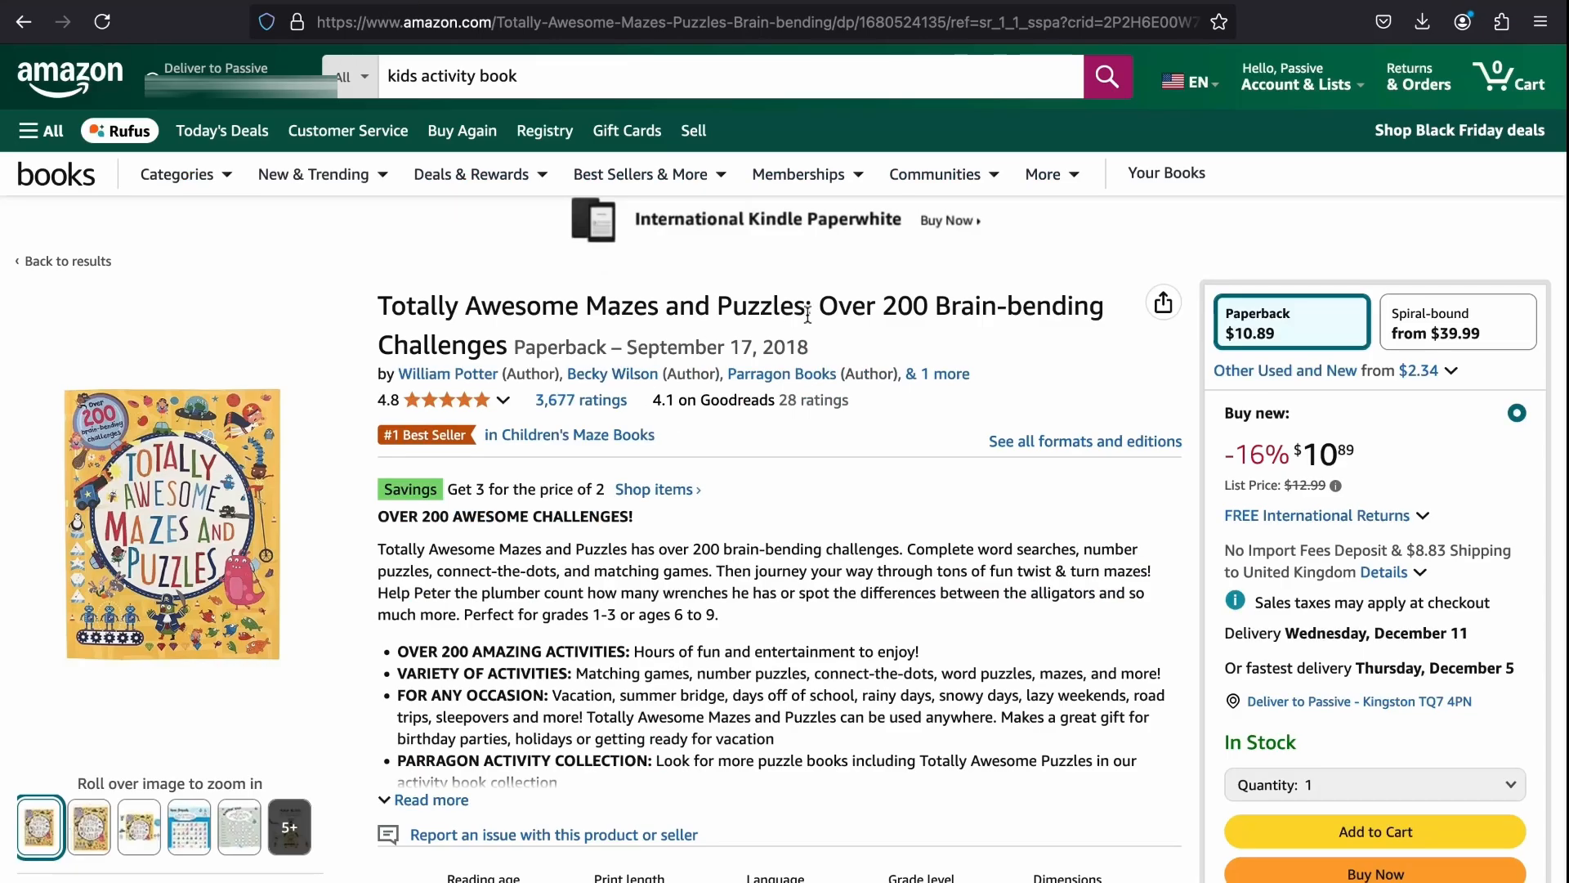
left_click_drag(819, 310, 1102, 308)
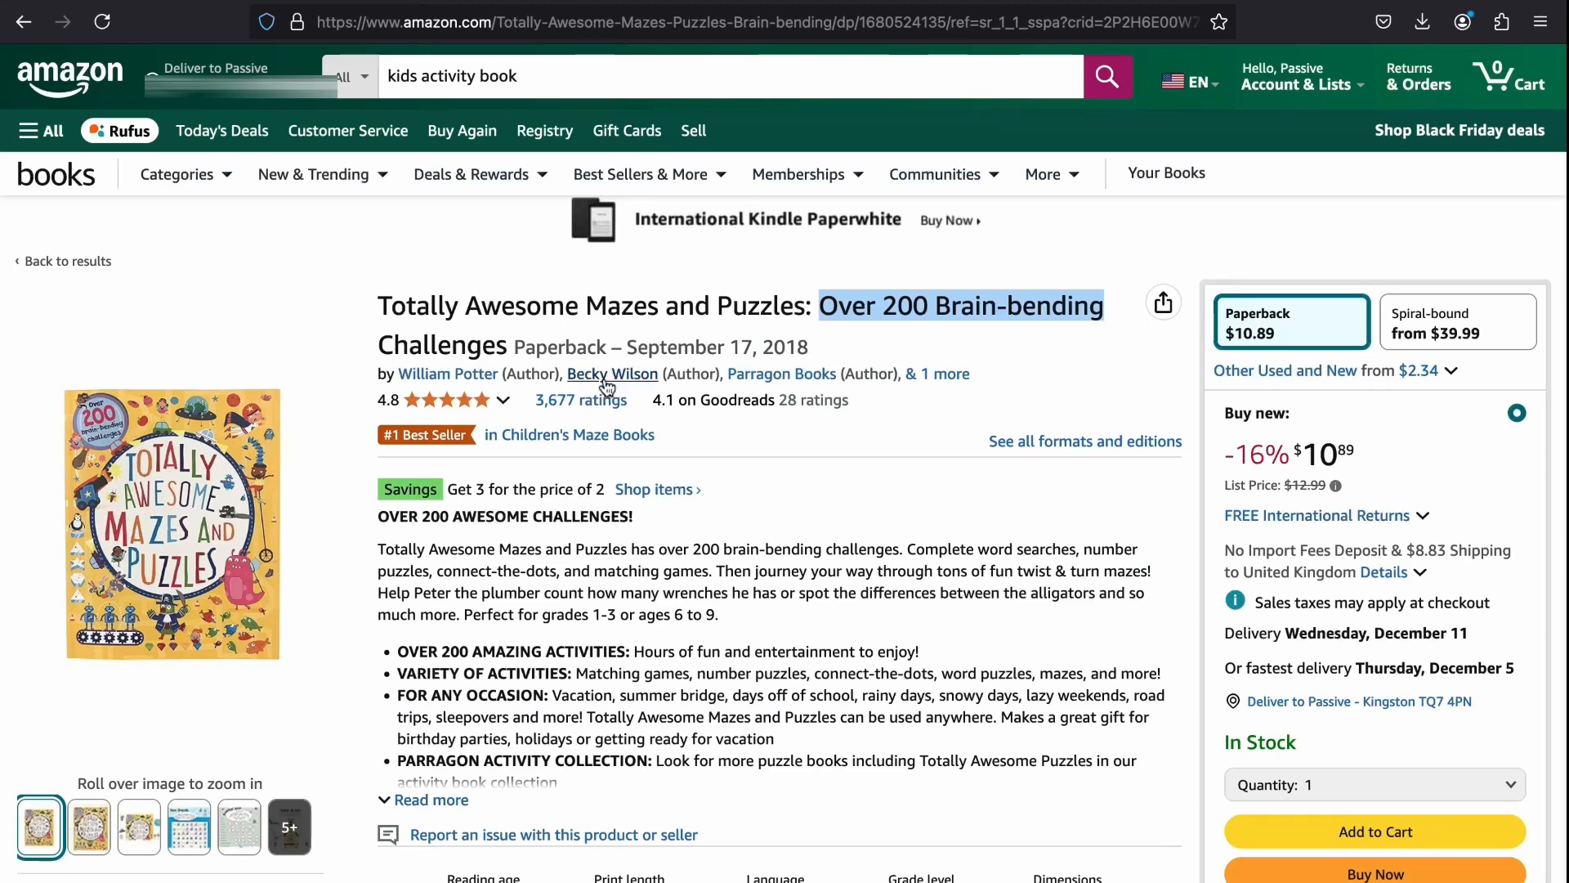
scroll(910, 479, "down", 2)
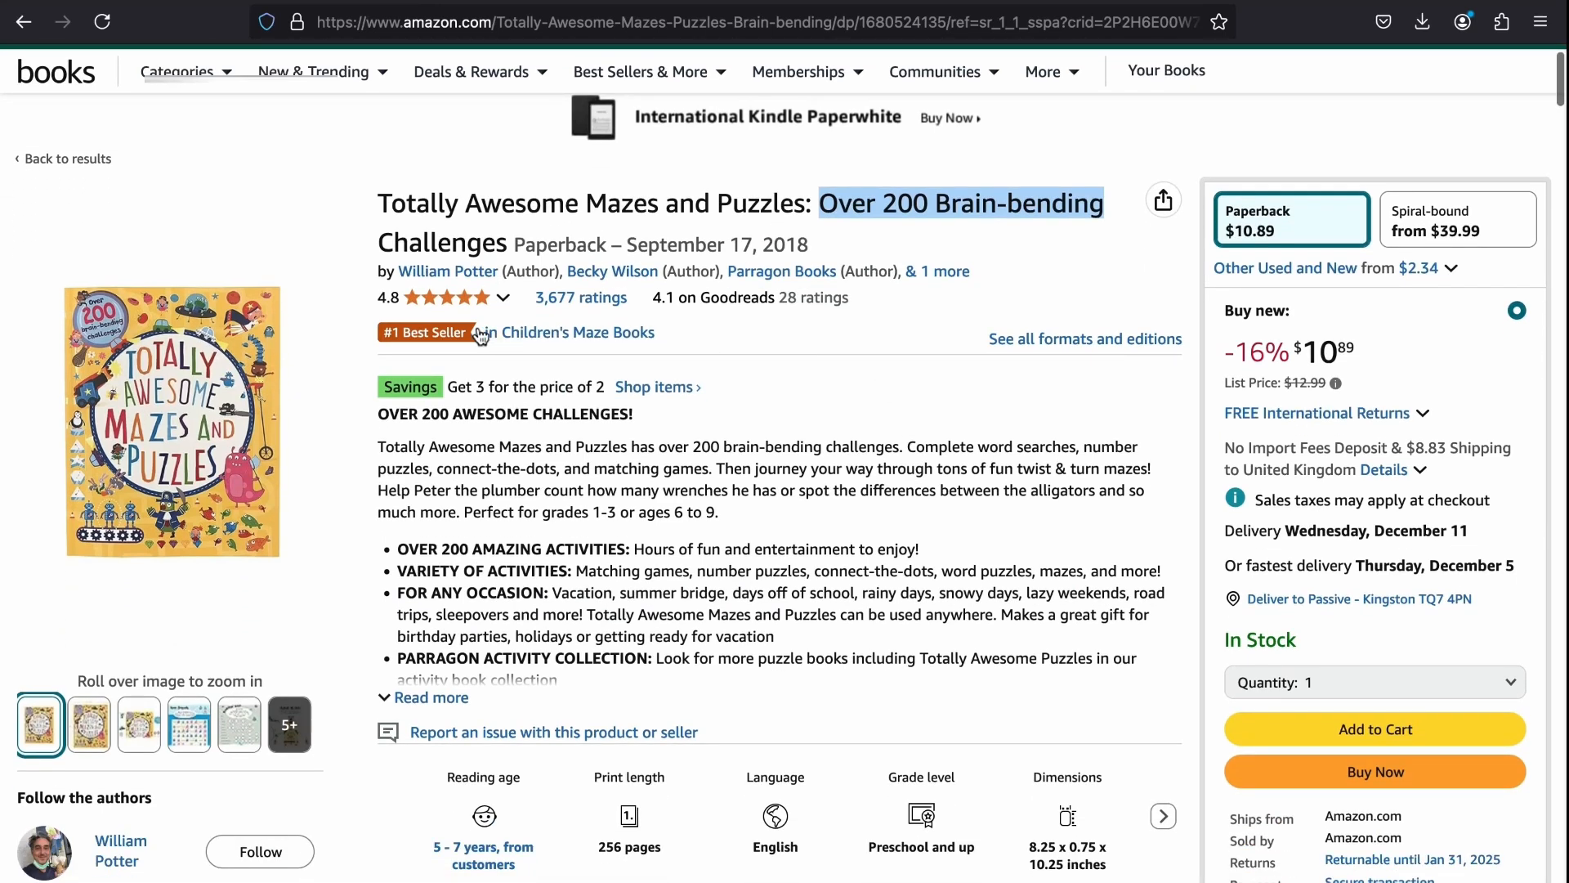
left_click(407, 292)
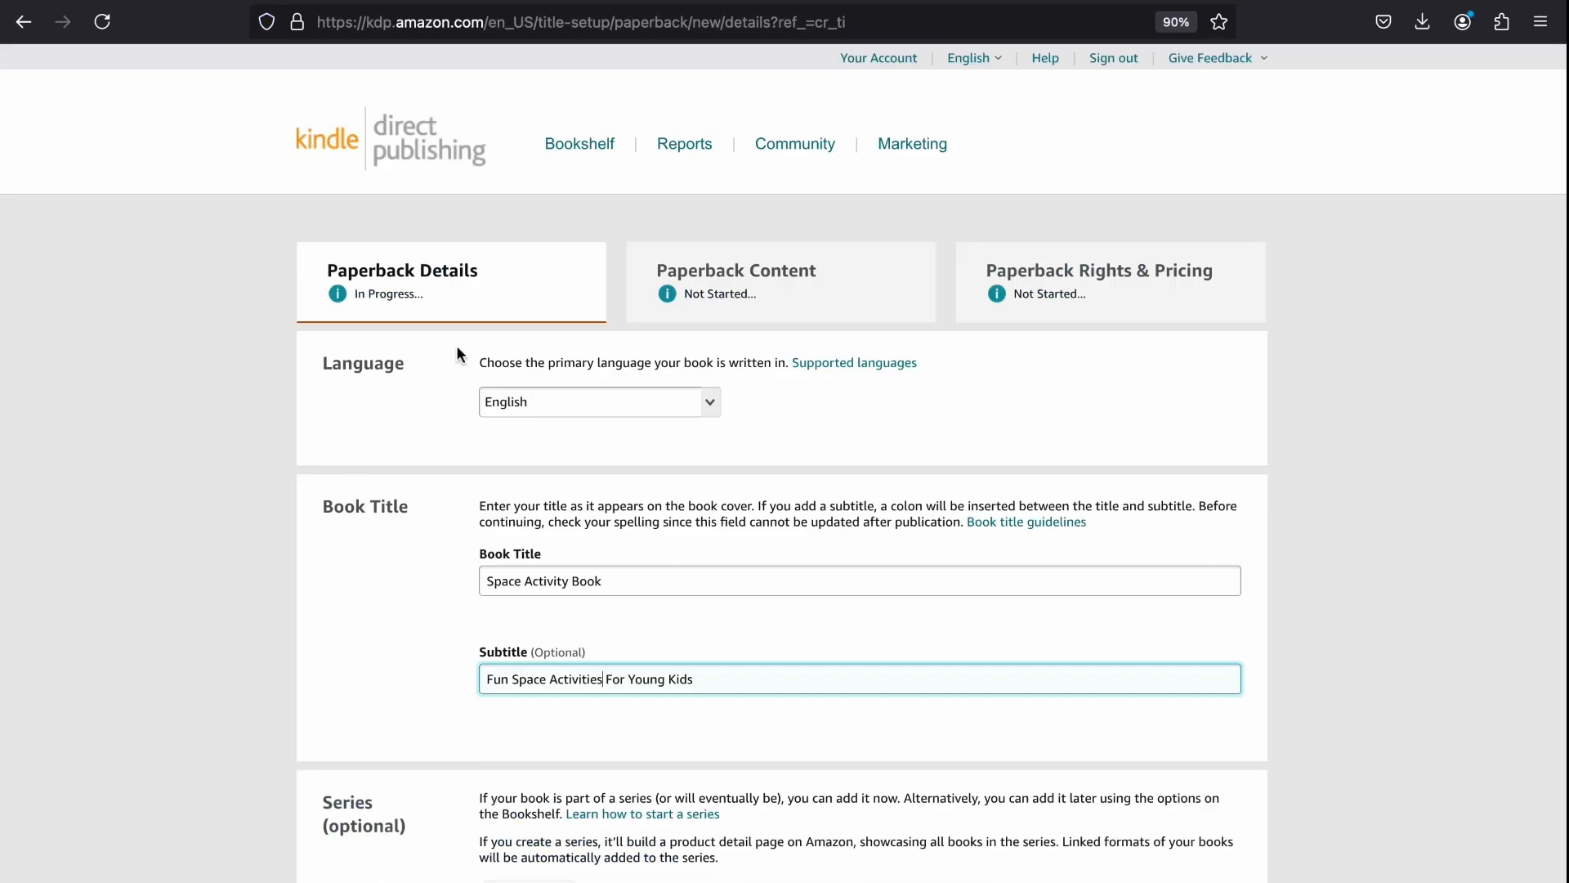
Step: Return to the KDP Paperback Details form and recheck the primary author's first and last name fields
scroll(456, 350, "down", 10)
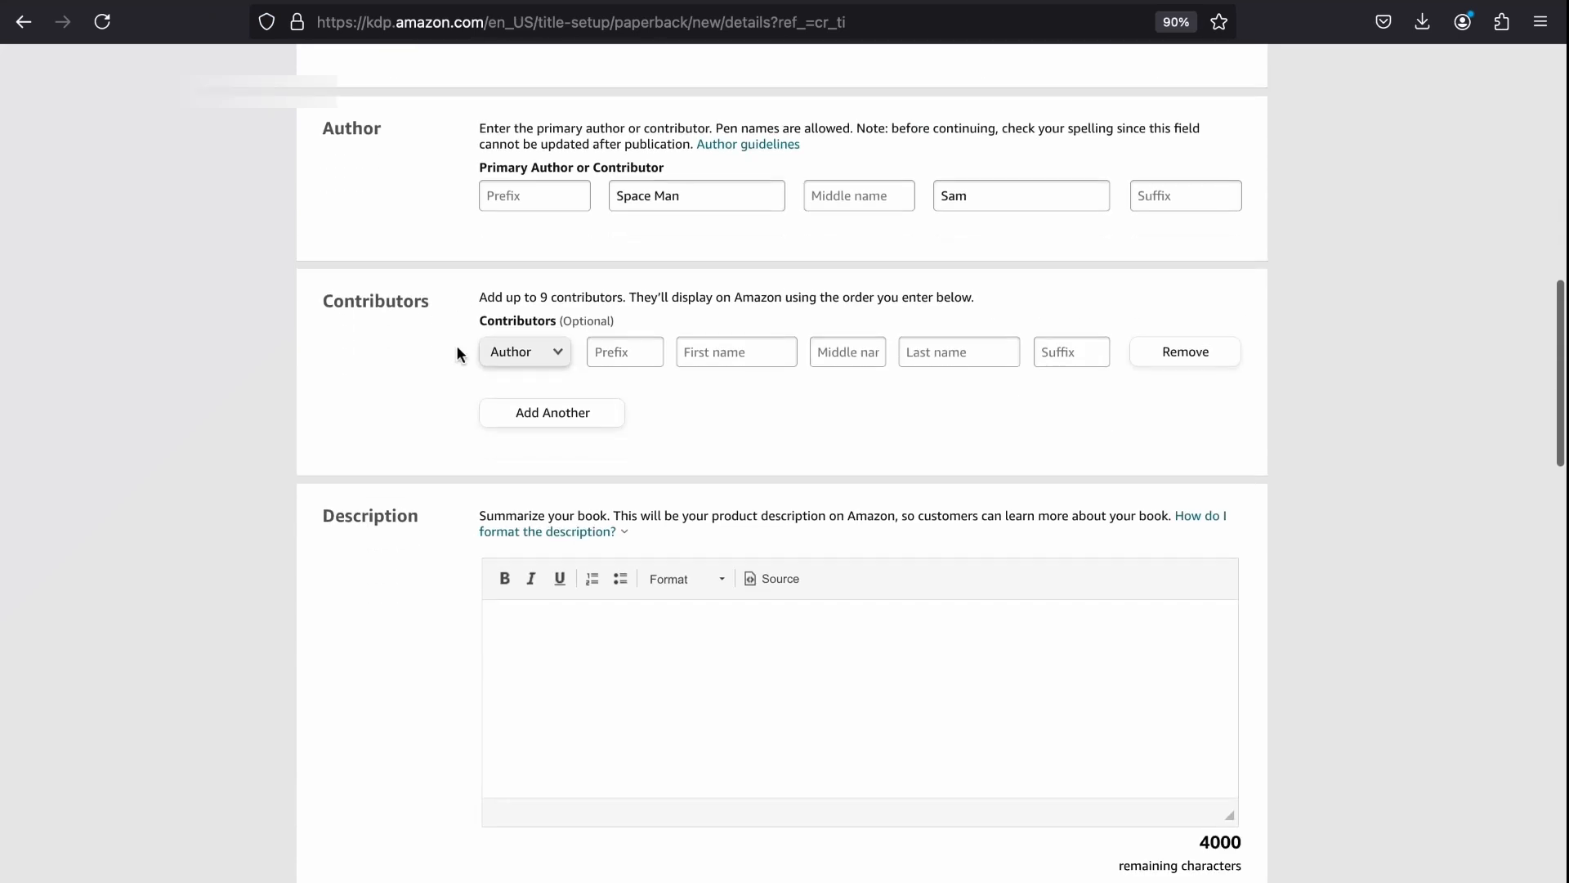
scroll(572, 352, "up", 2)
left_click(711, 320)
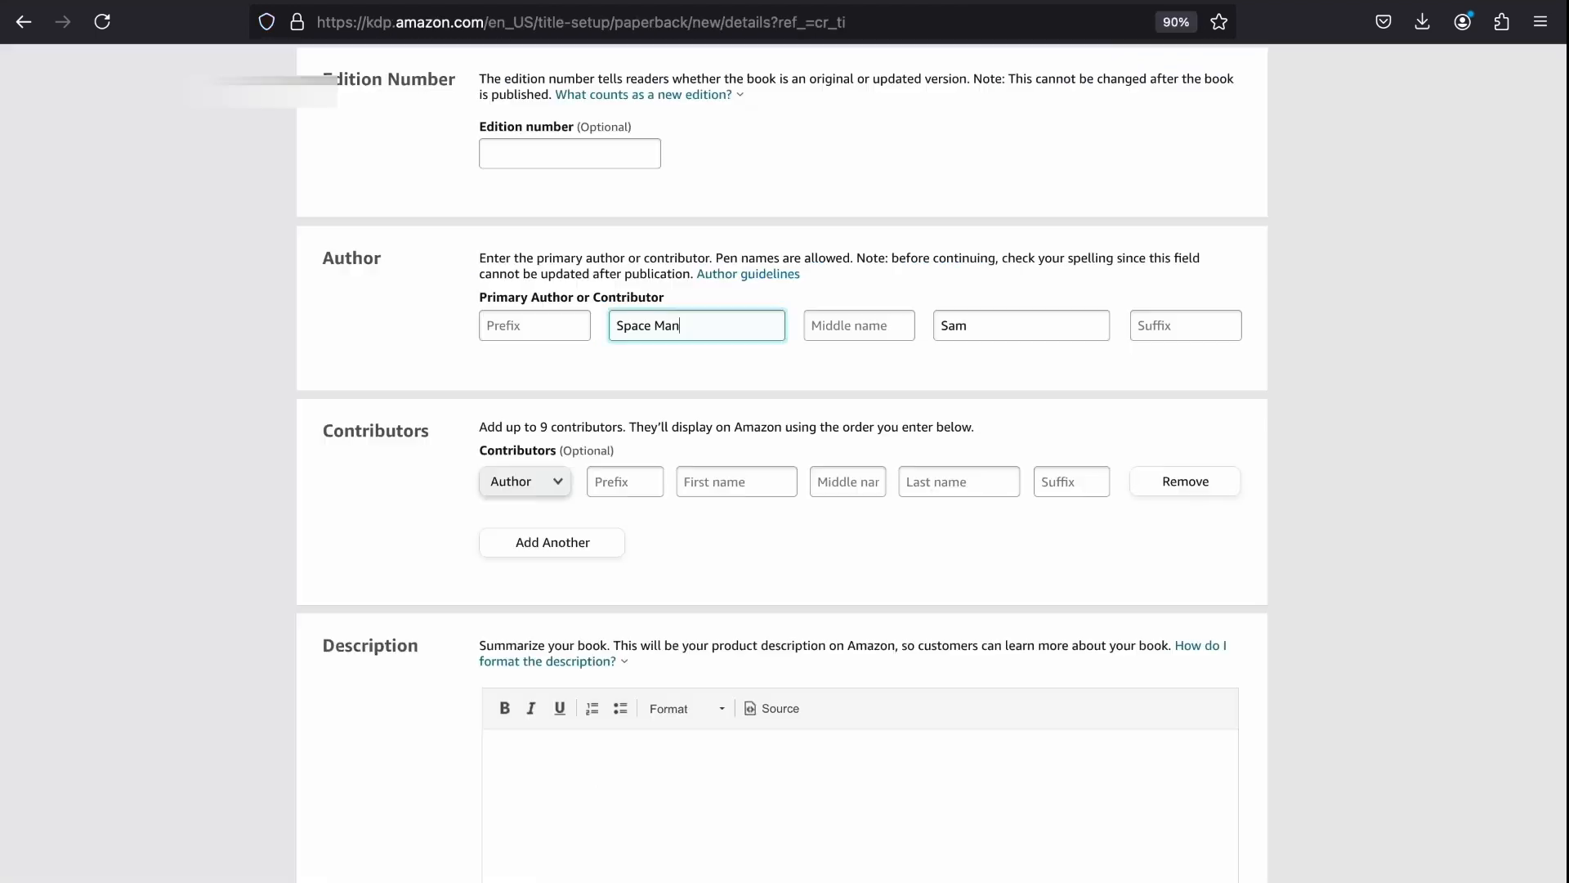
left_click(409, 353)
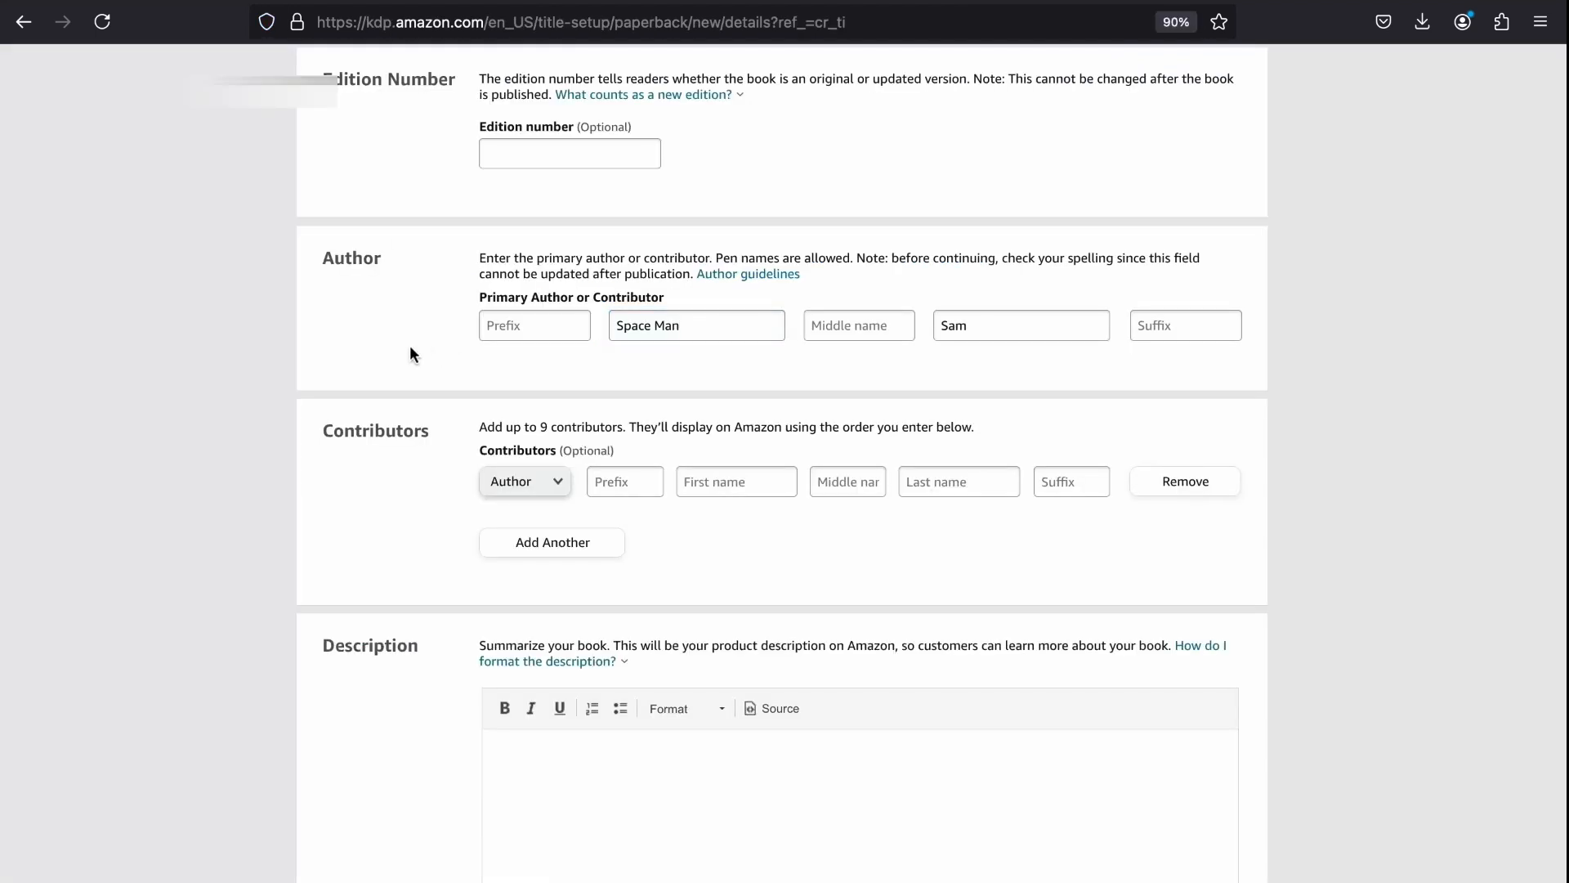
Step: Enter "This is where your description goes" as the book description
scroll(409, 353, "down", 2)
scroll(409, 350, "down", 2)
left_click(636, 604)
type("Thiisis where your descriptipn goes")
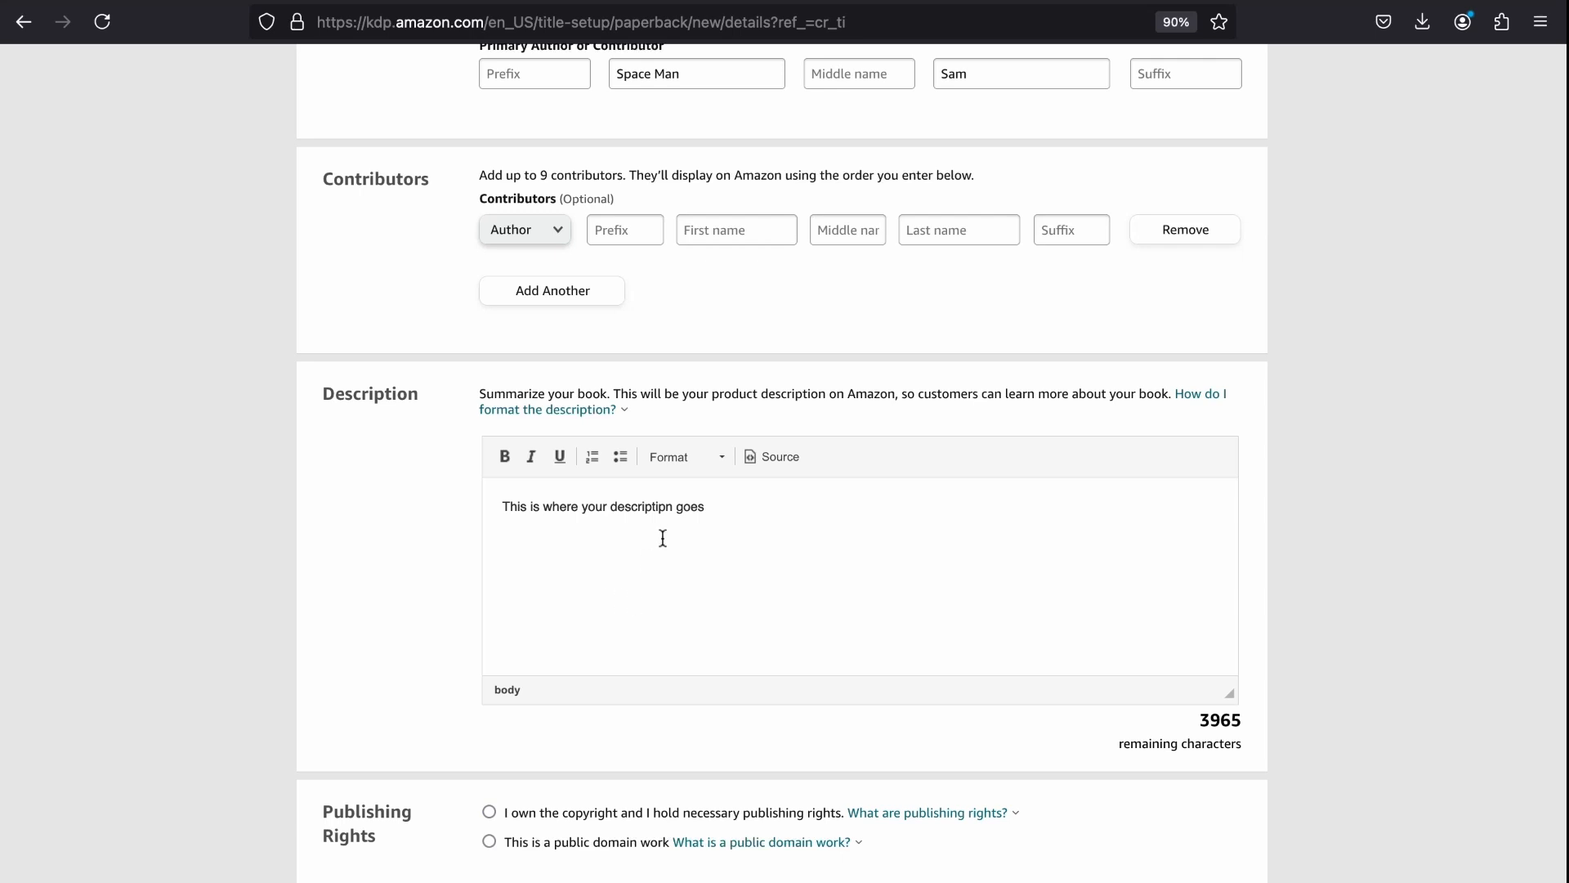
key("BackSpace")
type("o")
Step: Try replacing the book description with the full text copied from the "Totally Awesome Mazes and Puzzles" Amazon listing, and undo the replacement
key("ctrl+a")
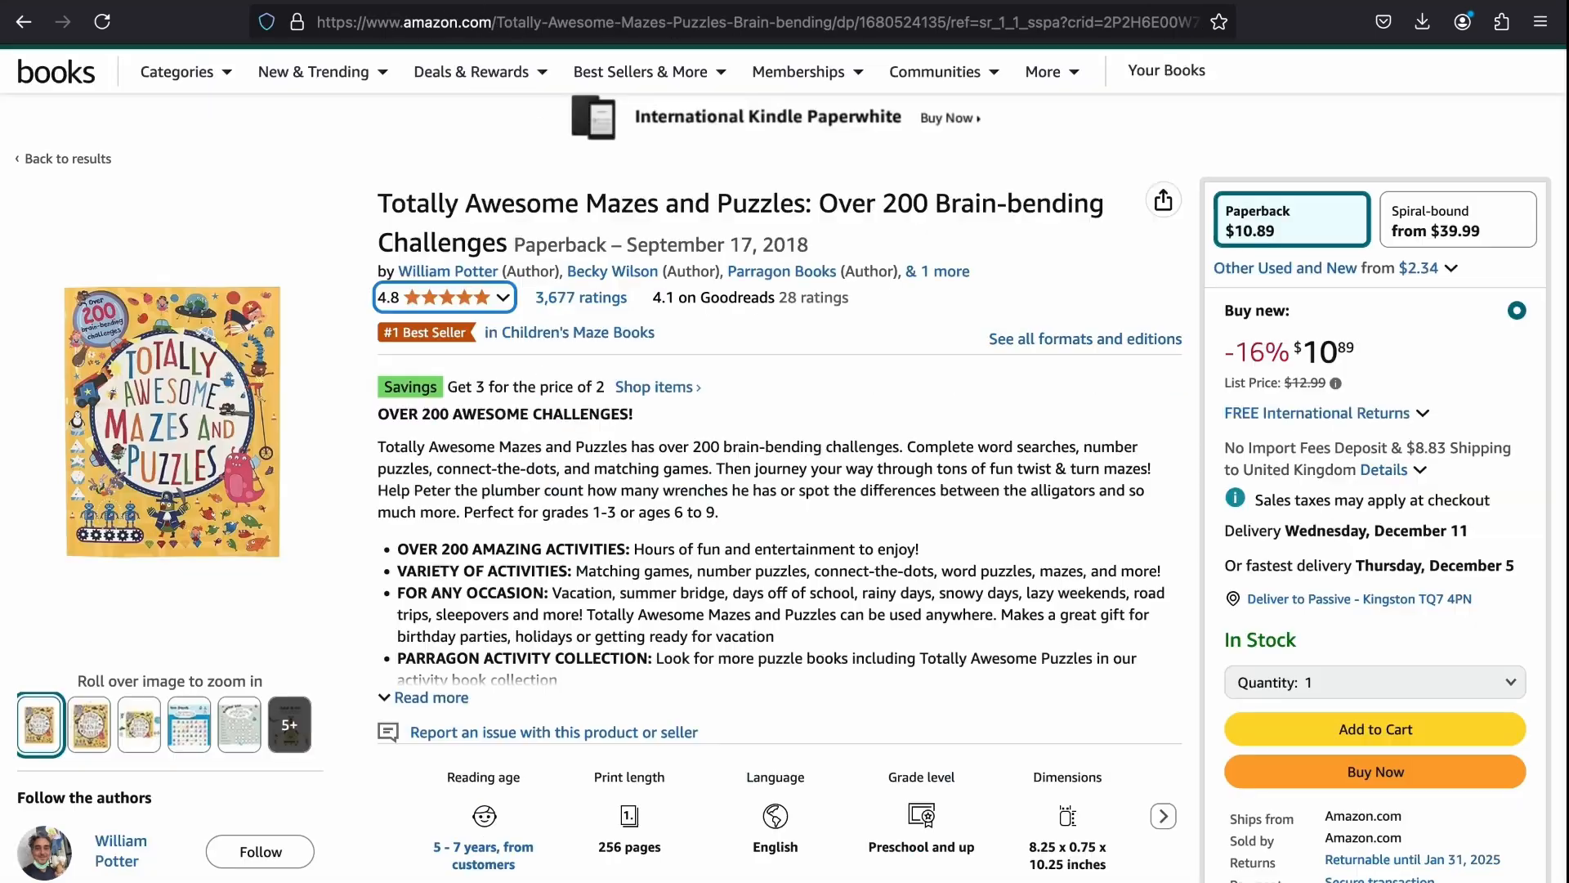
scroll(743, 359, "down", 2)
left_click(429, 573)
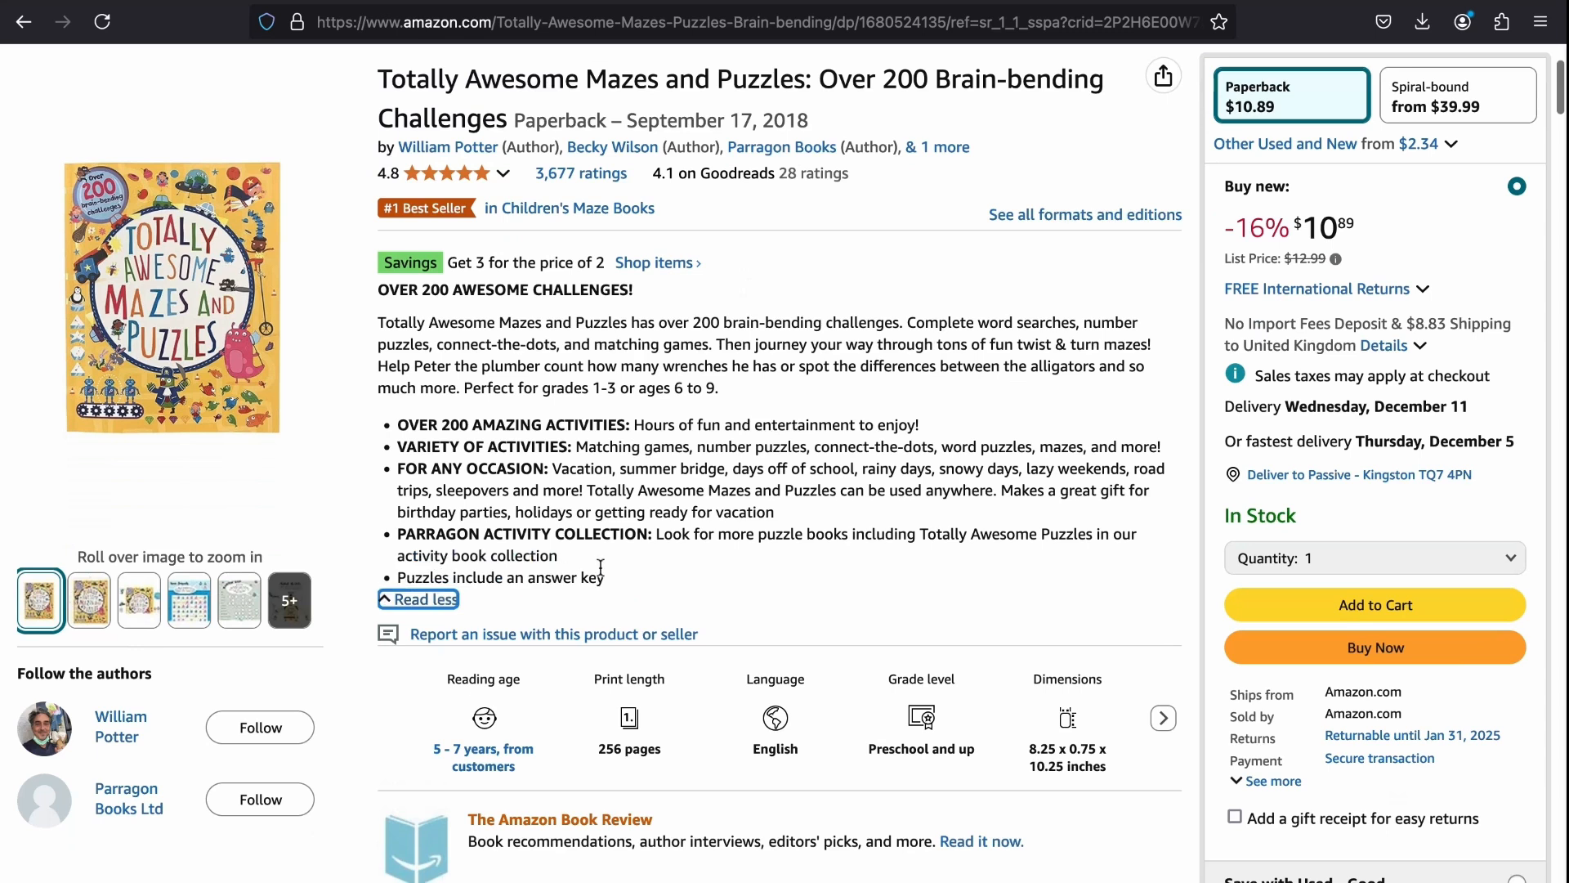
left_click_drag(607, 578, 389, 291)
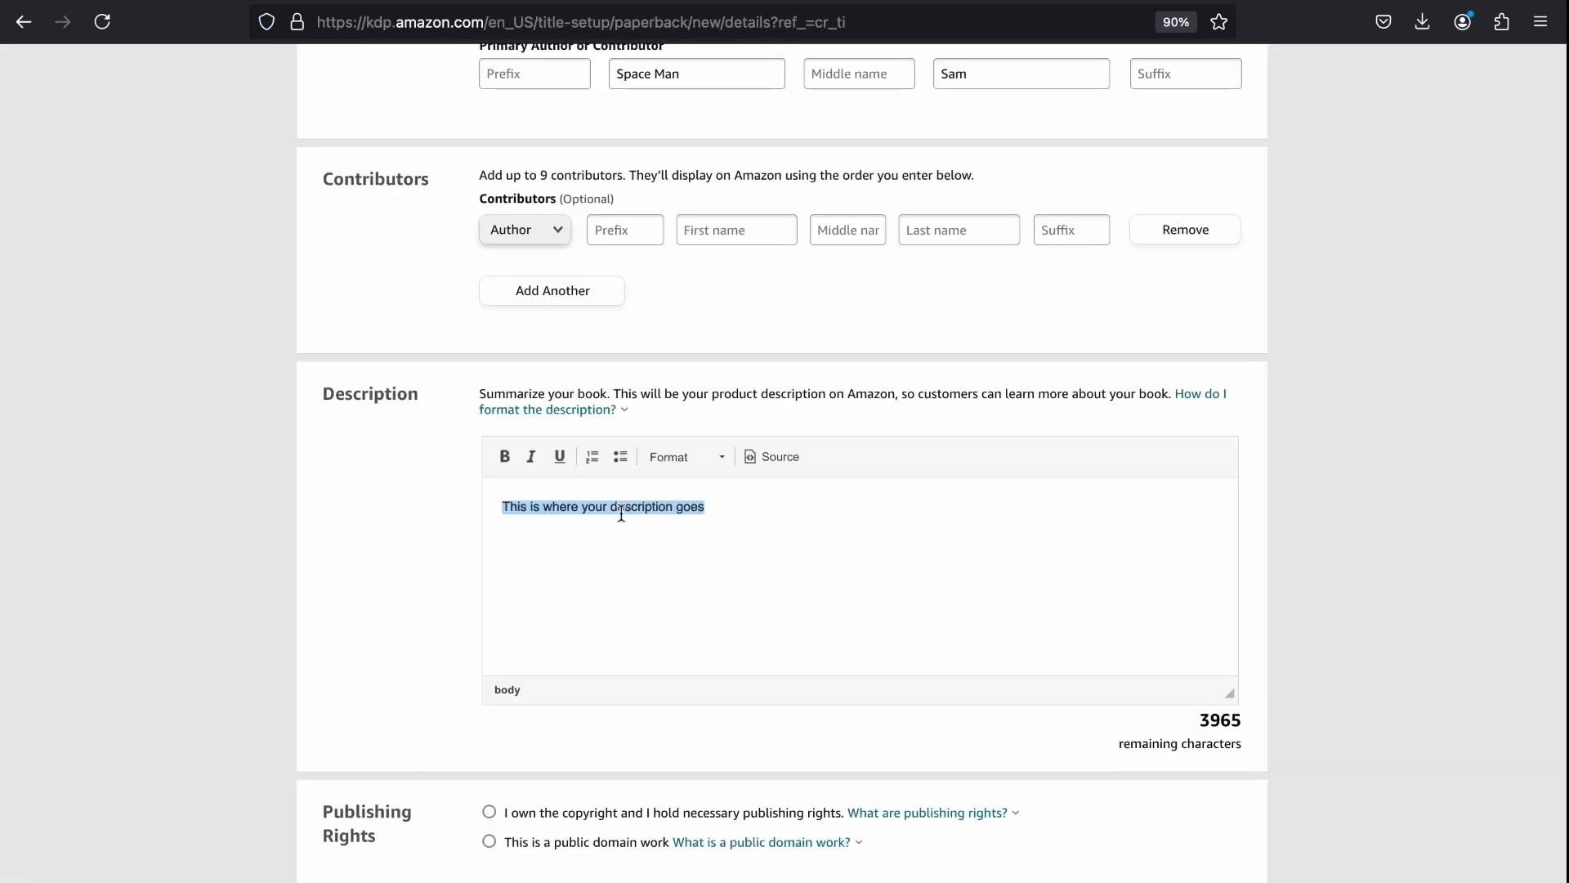
key("ctrl+v")
scroll(621, 514, "up", 5)
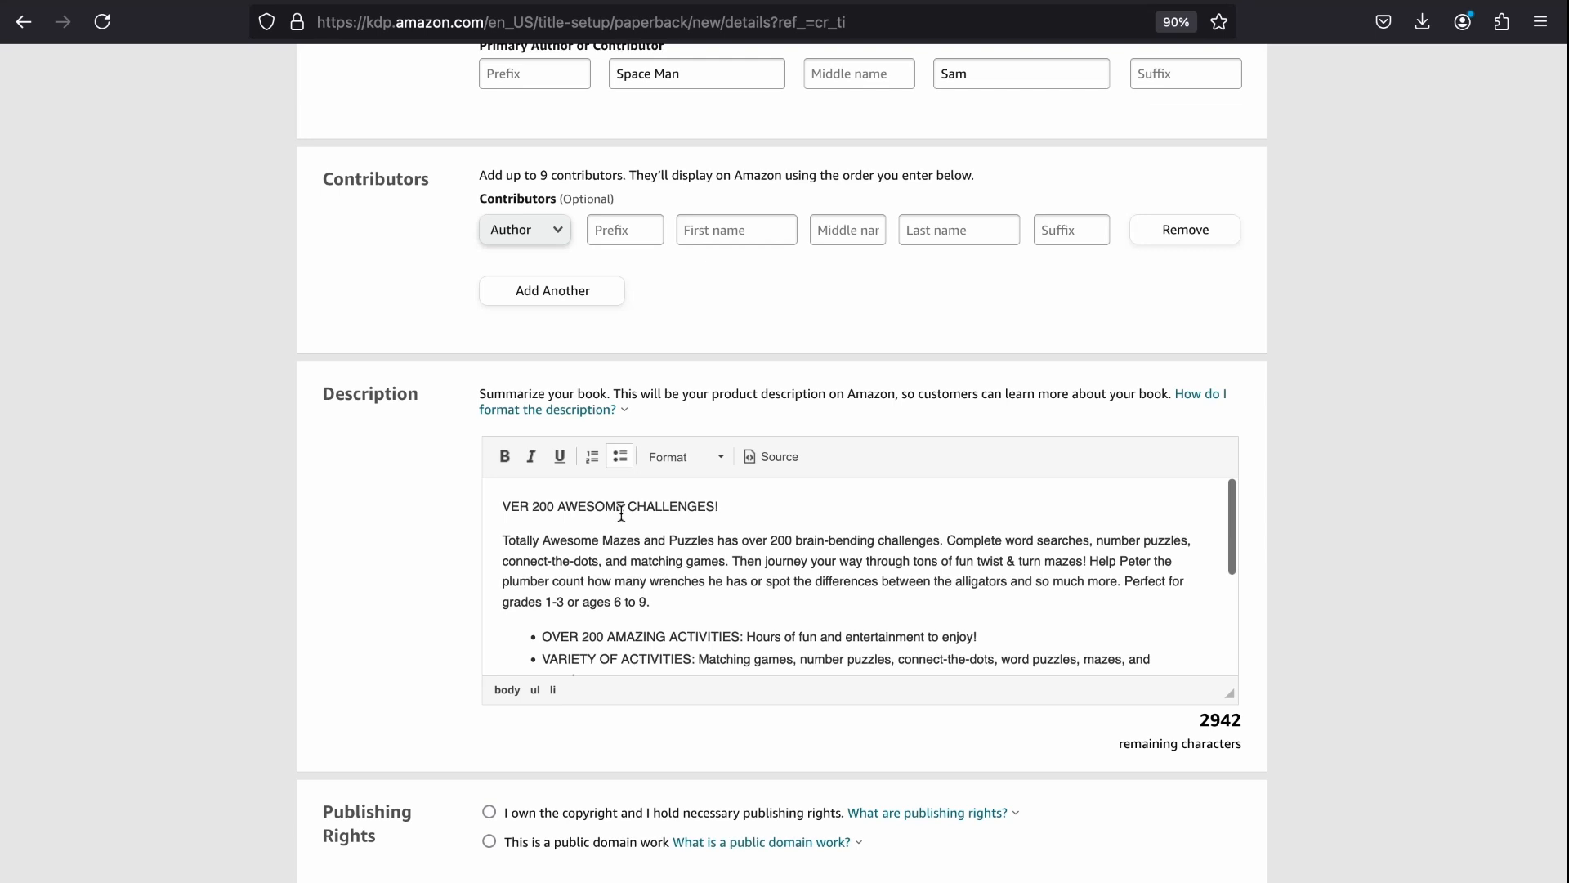
key("ctrl+z")
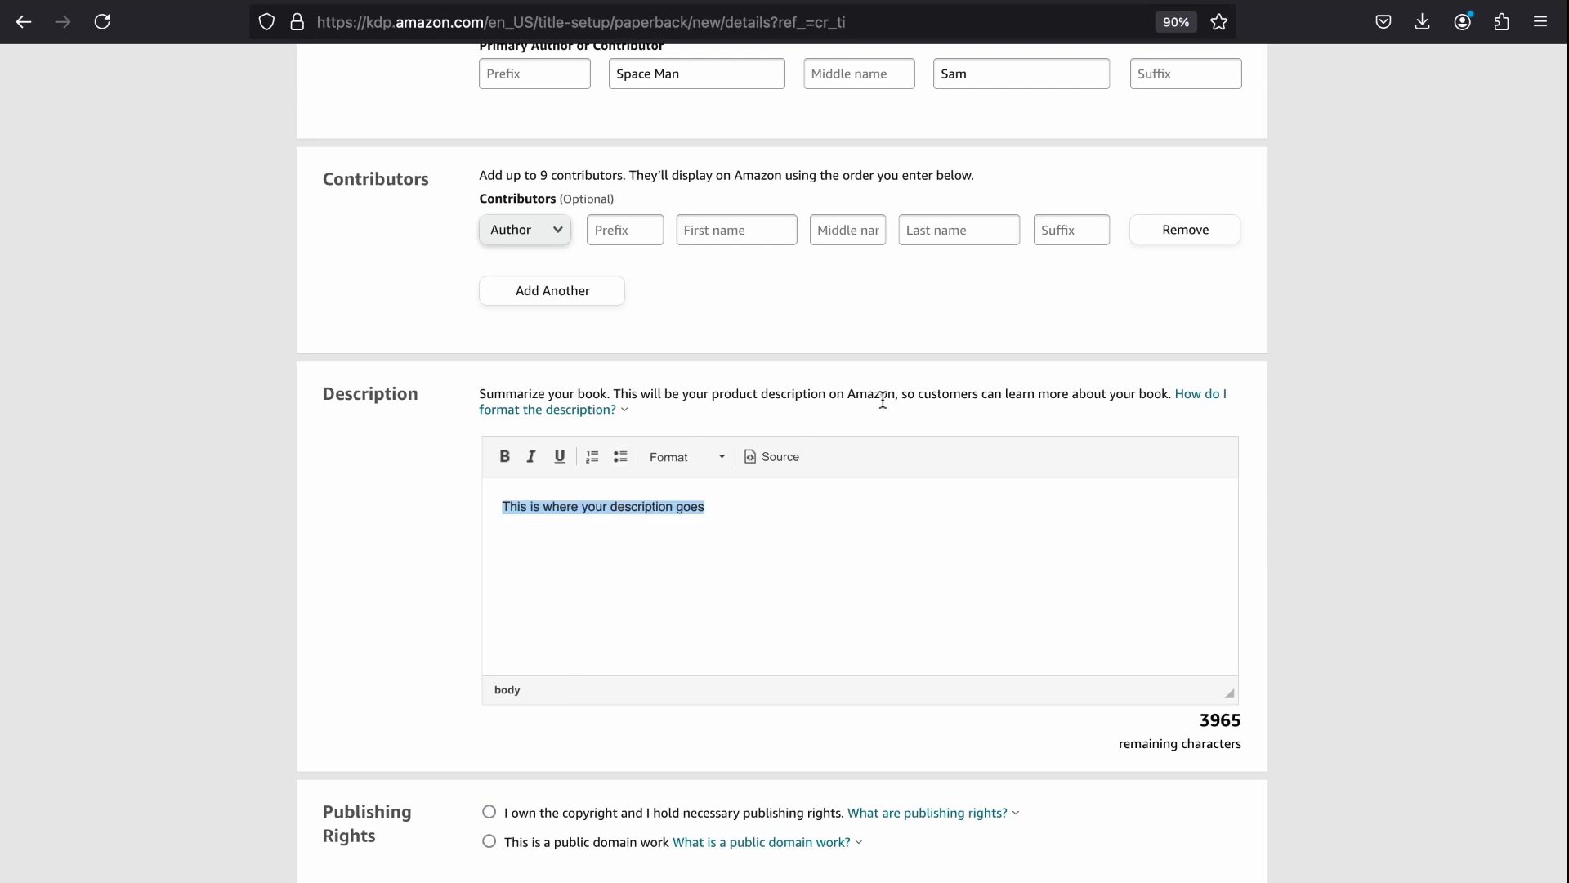
left_click(1227, 564)
Step: Declare ownership of the copyright and publishing rights, and answer No for sexually explicit images or title
scroll(1350, 533, "down", 1)
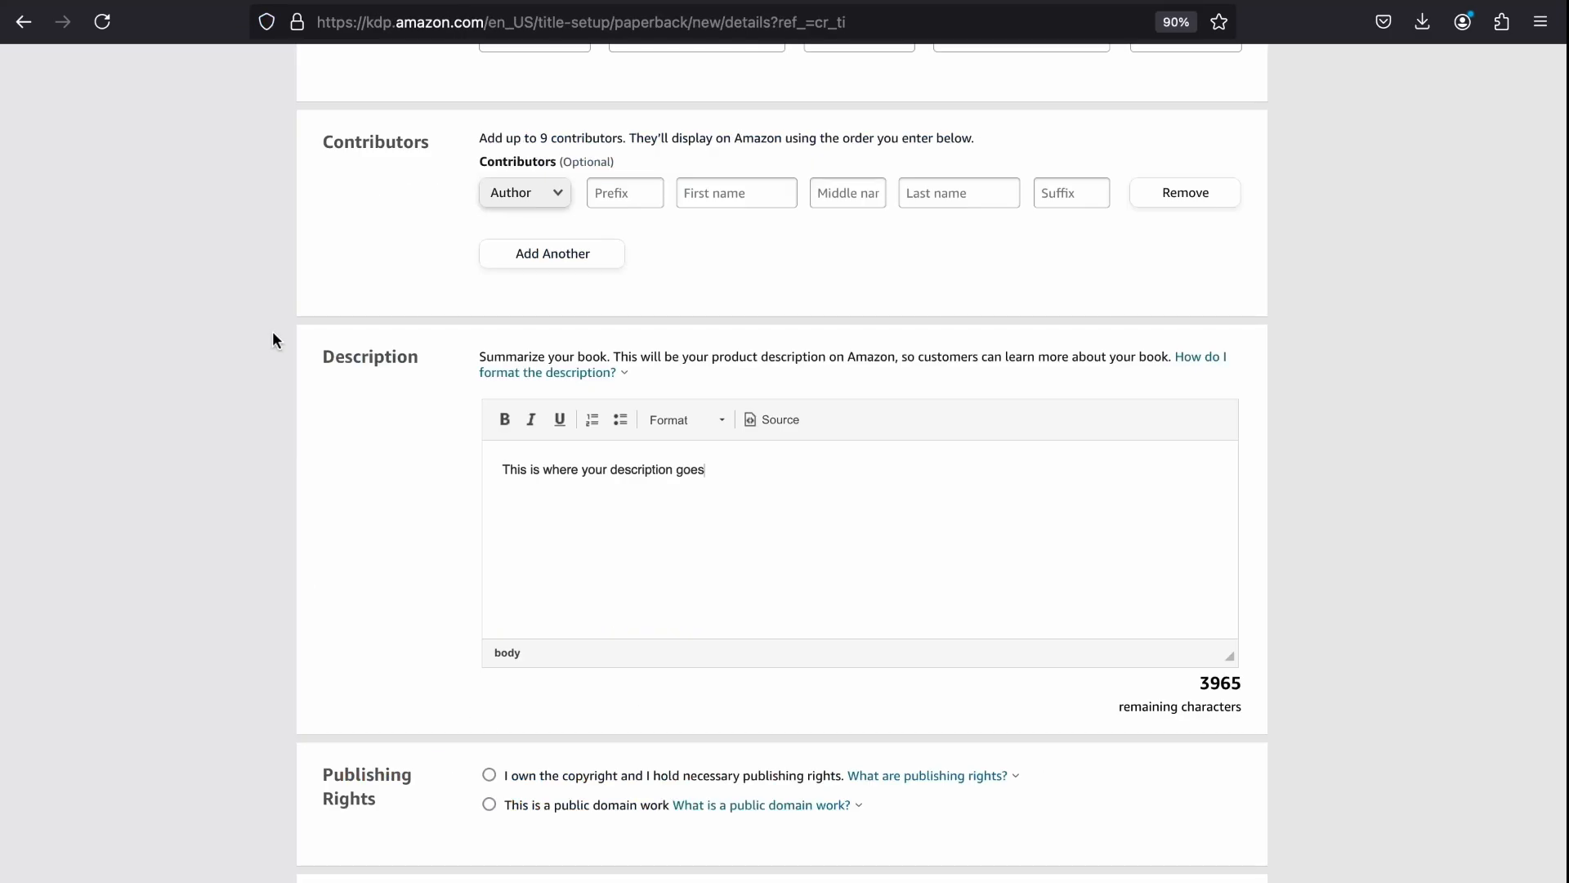
scroll(272, 331, "down", 5)
left_click(515, 363)
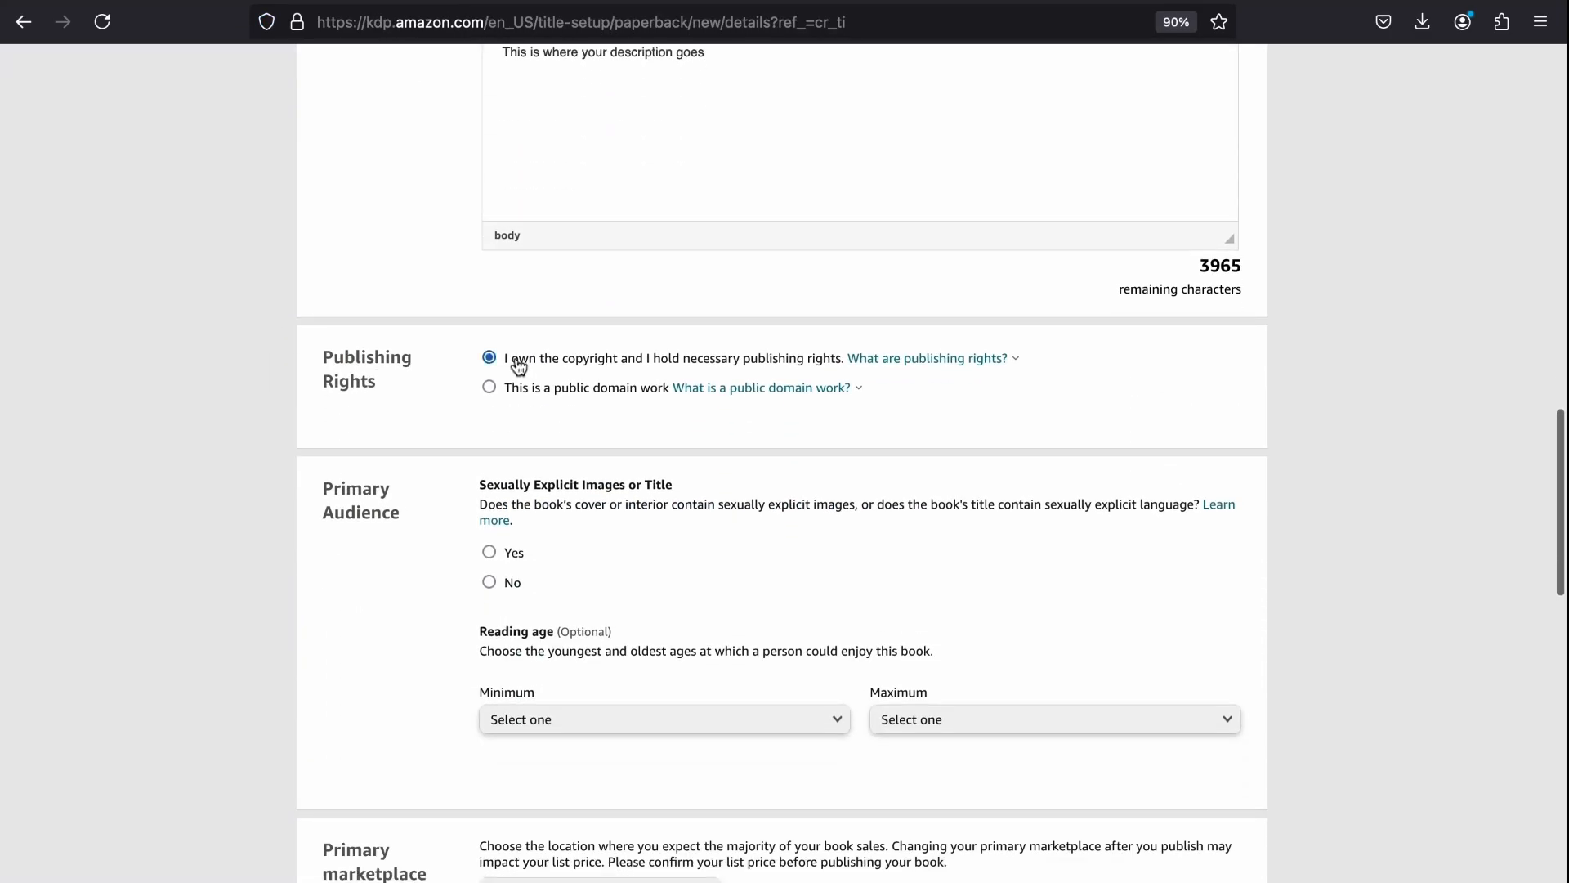
scroll(272, 439, "down", 2)
left_click(490, 407)
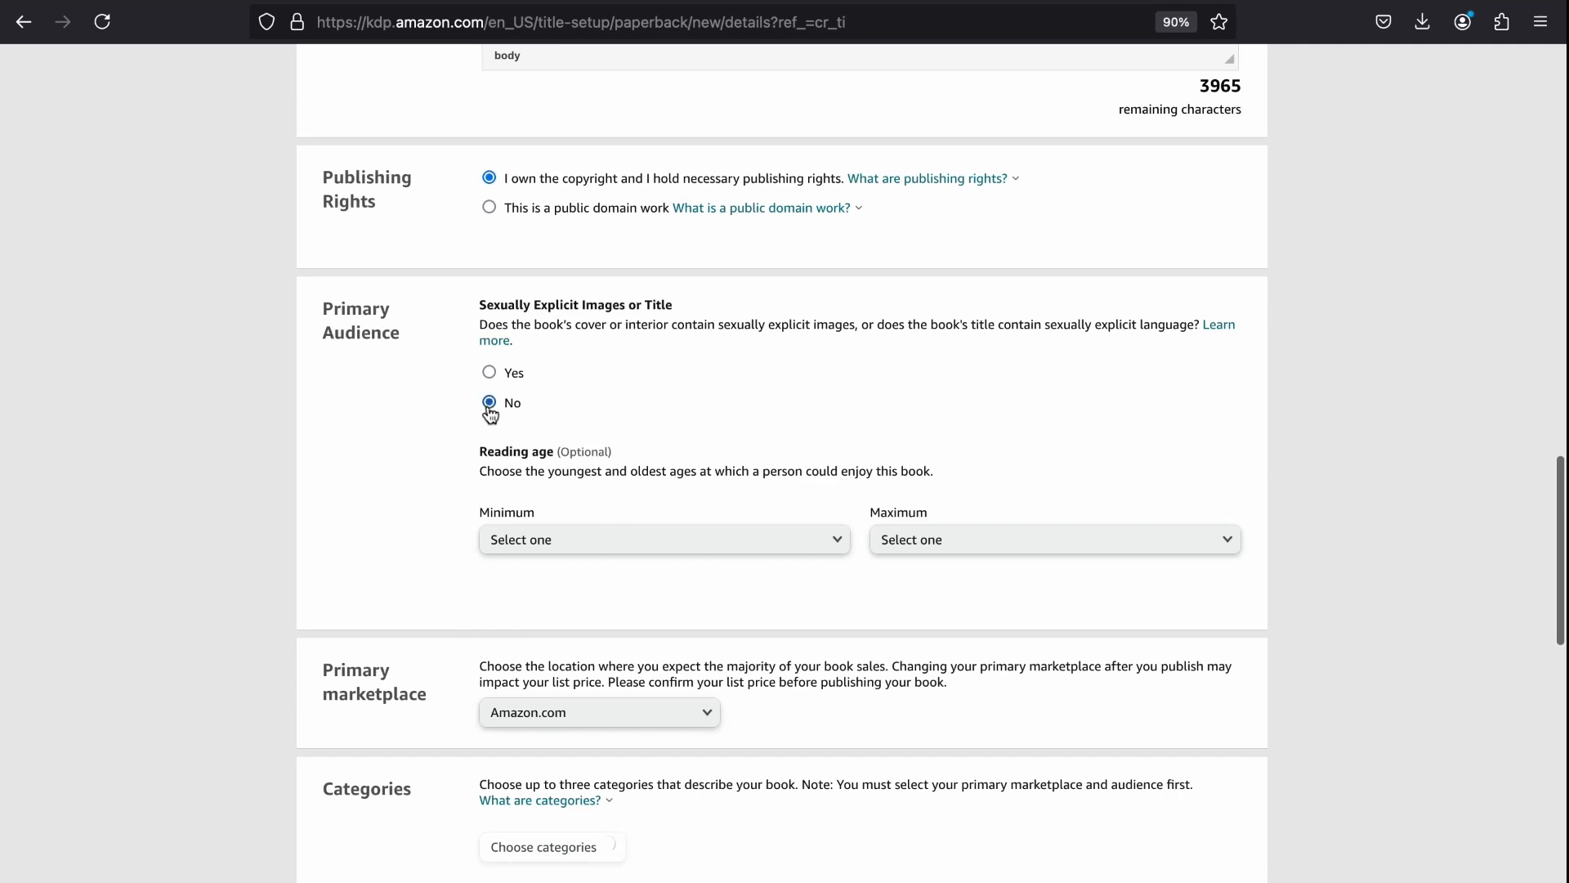
scroll(486, 410, "down", 1)
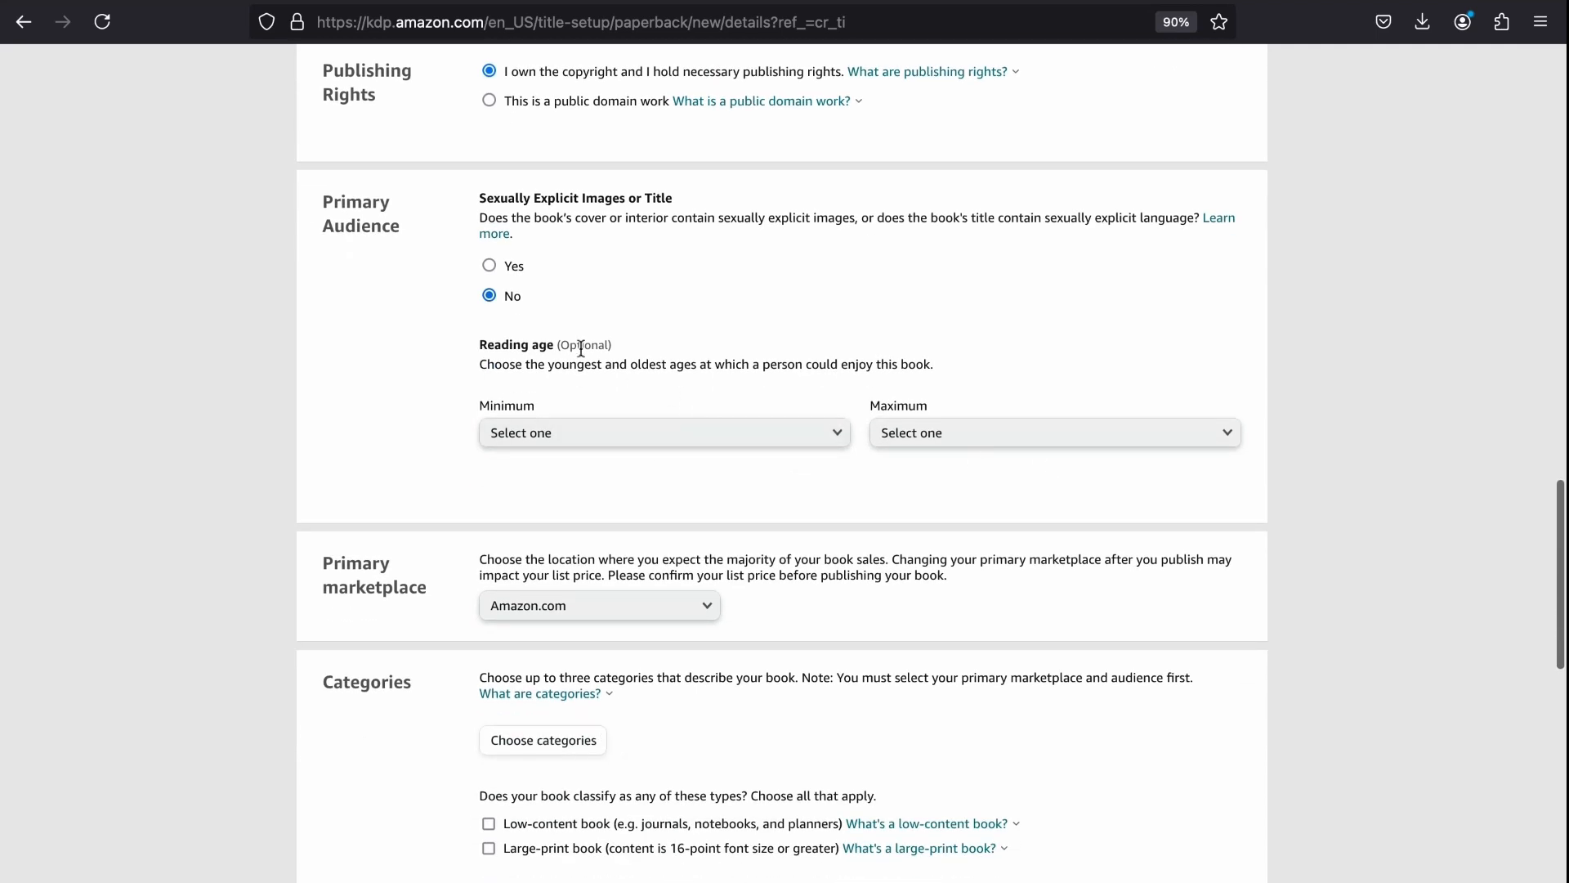
Step: Review the available primary marketplaces and choose Amazon.com
scroll(295, 498, "down", 2)
left_click(625, 417)
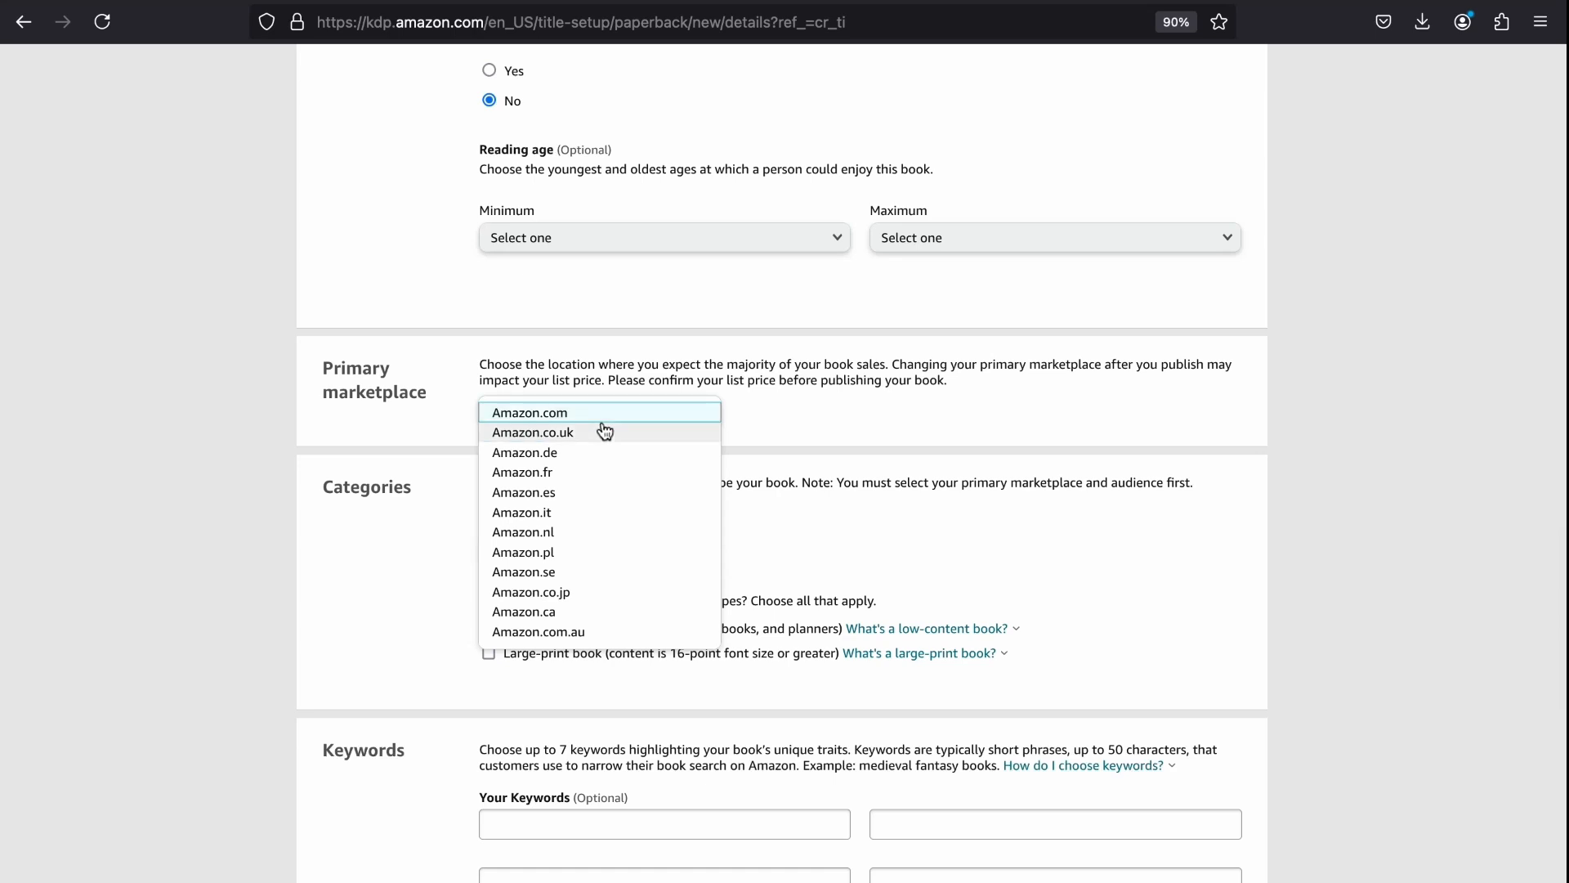
left_click(611, 414)
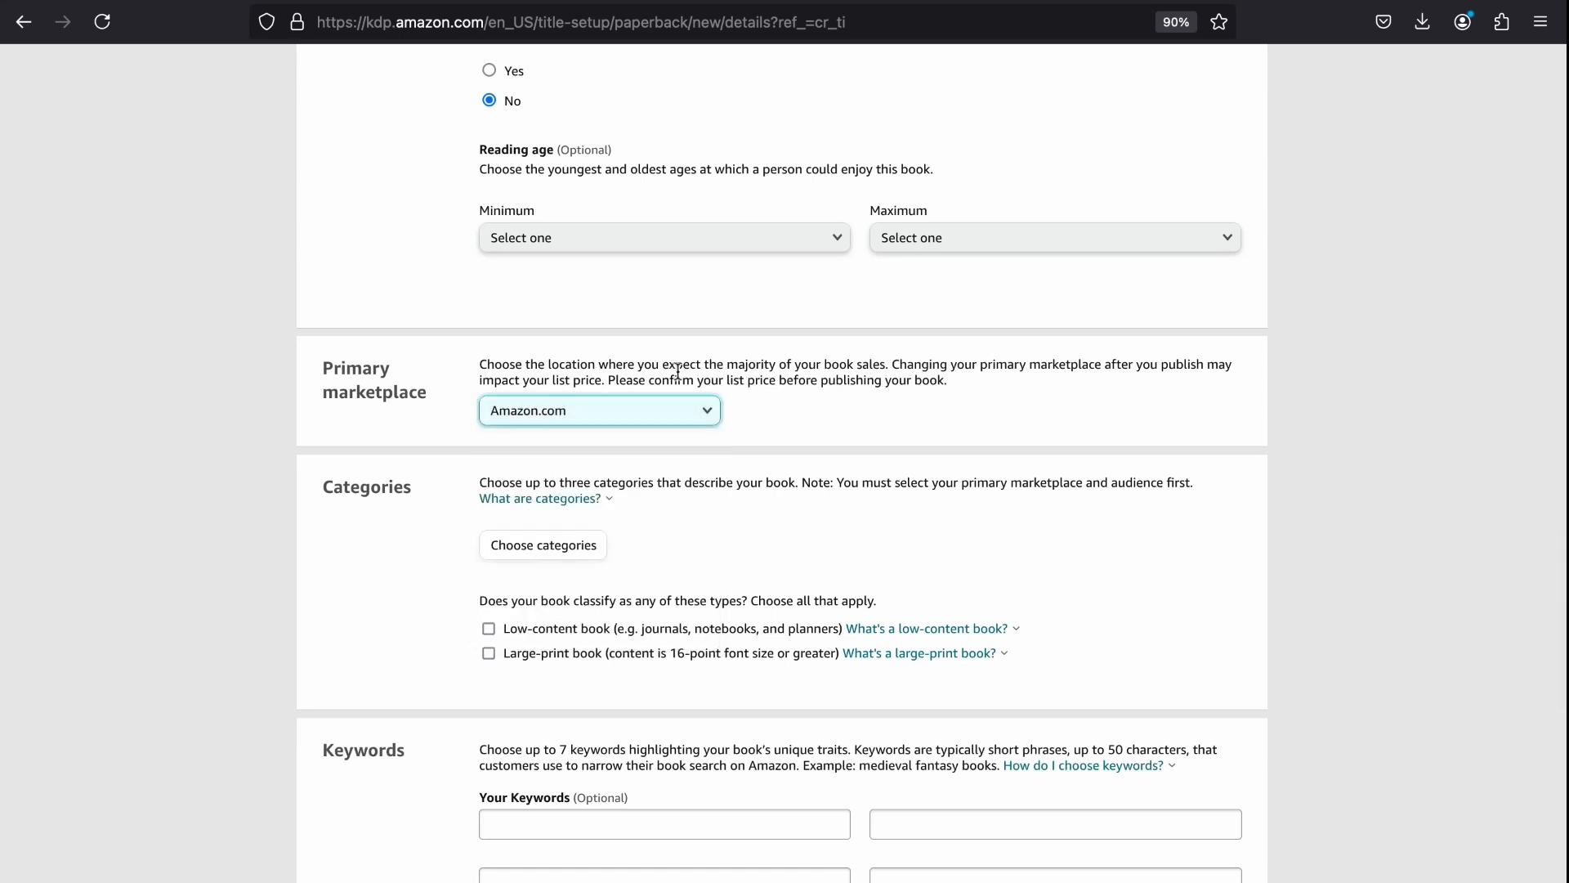
left_click(667, 410)
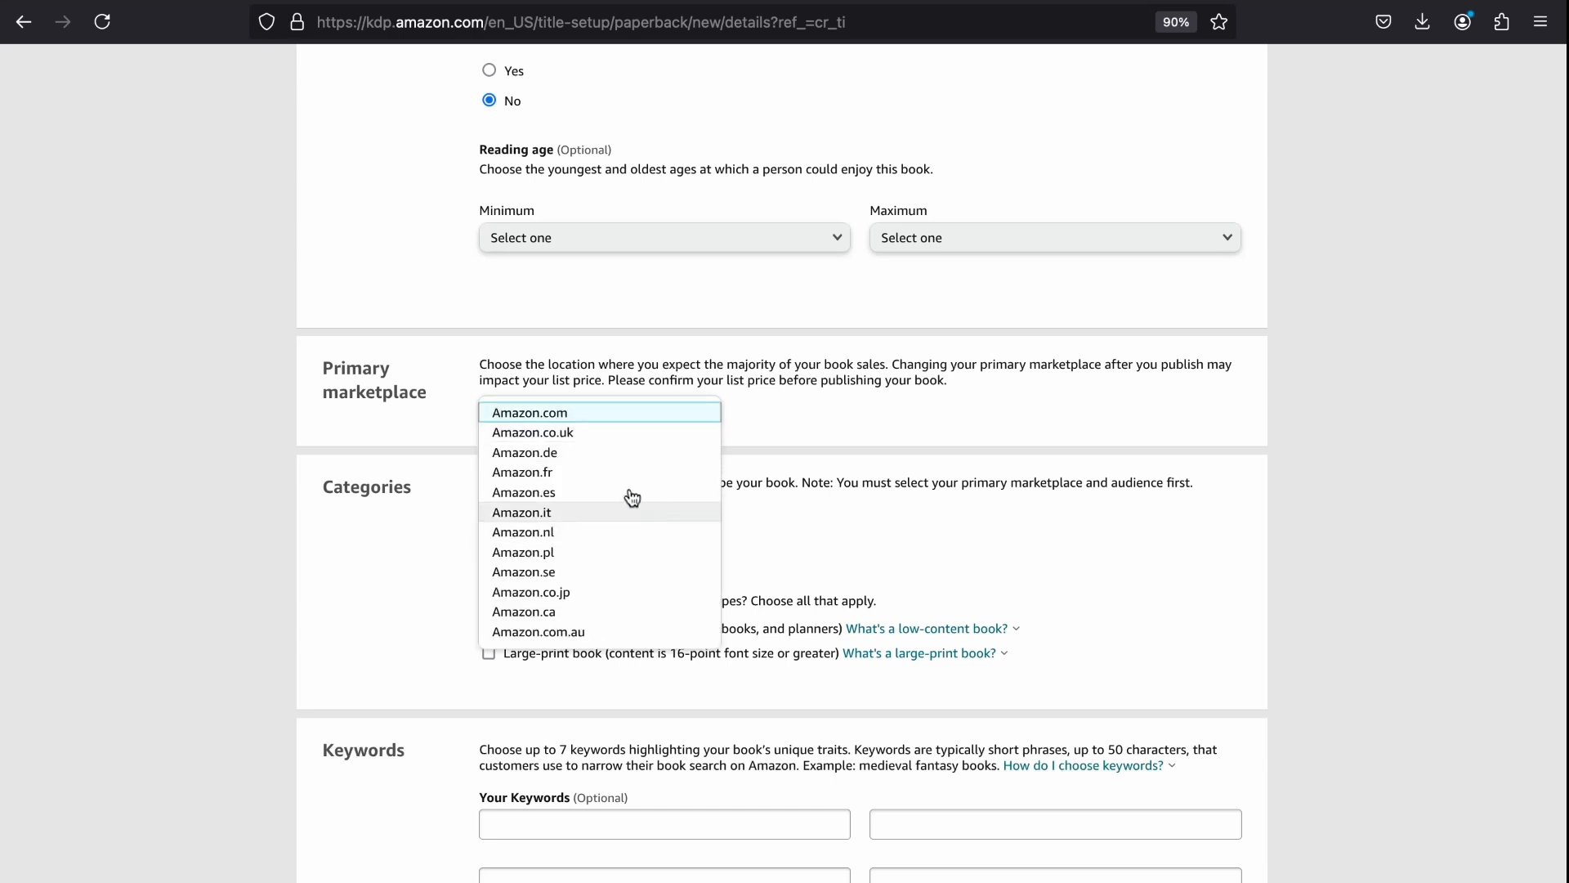
left_click(869, 437)
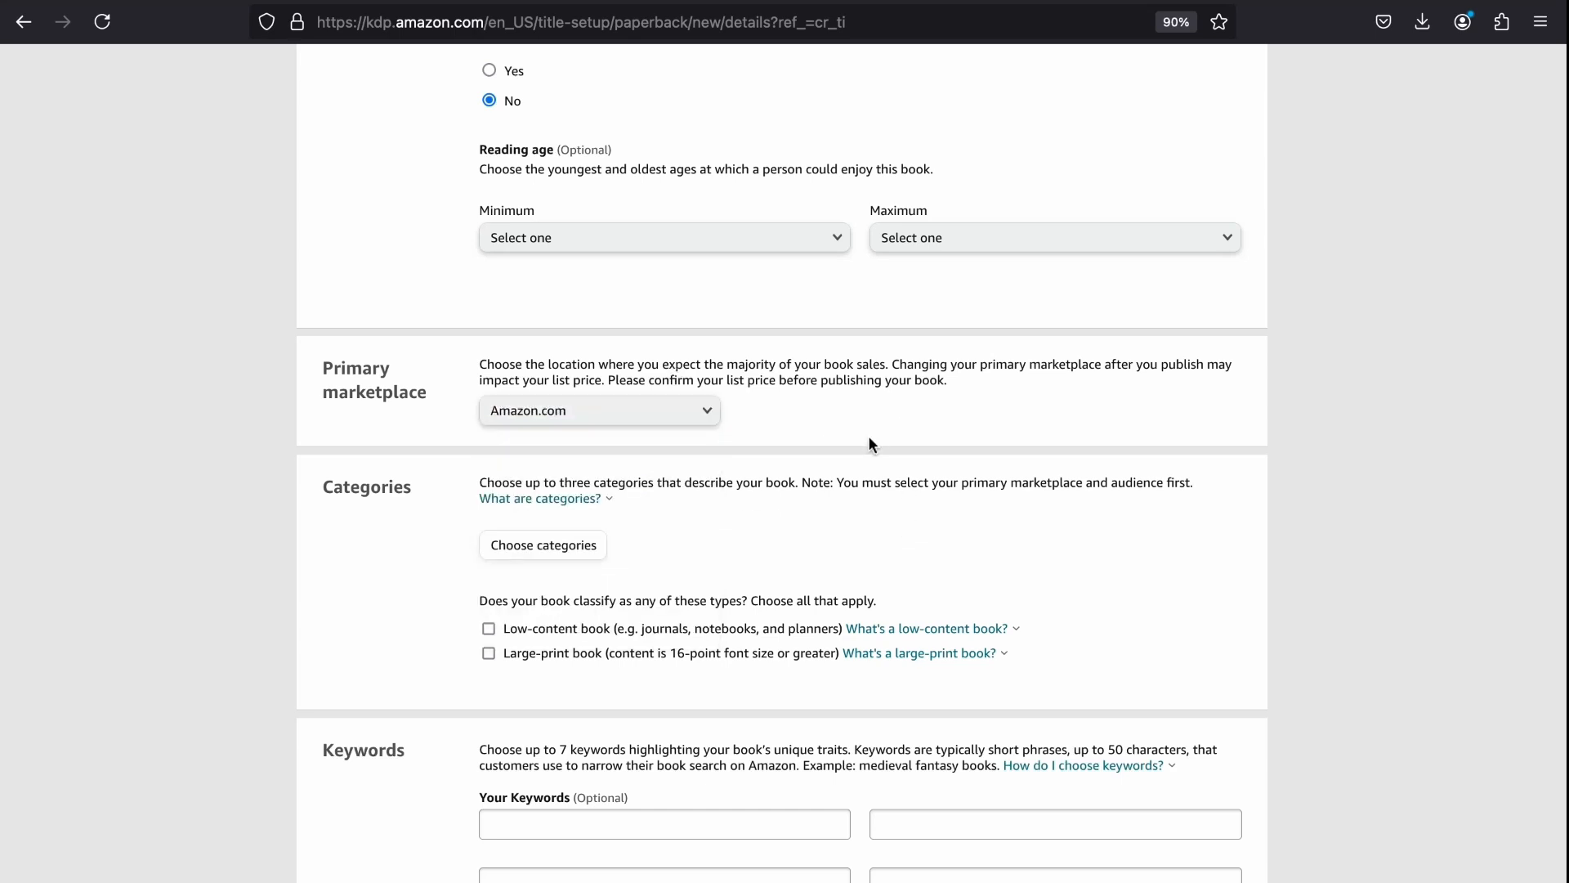
left_click(670, 414)
left_click(671, 418)
Step: Start choosing categories and set the path to Children's Books, Science, Nature & How It Works, Astronomy & Space
scroll(841, 416, "down", 2)
left_click(554, 379)
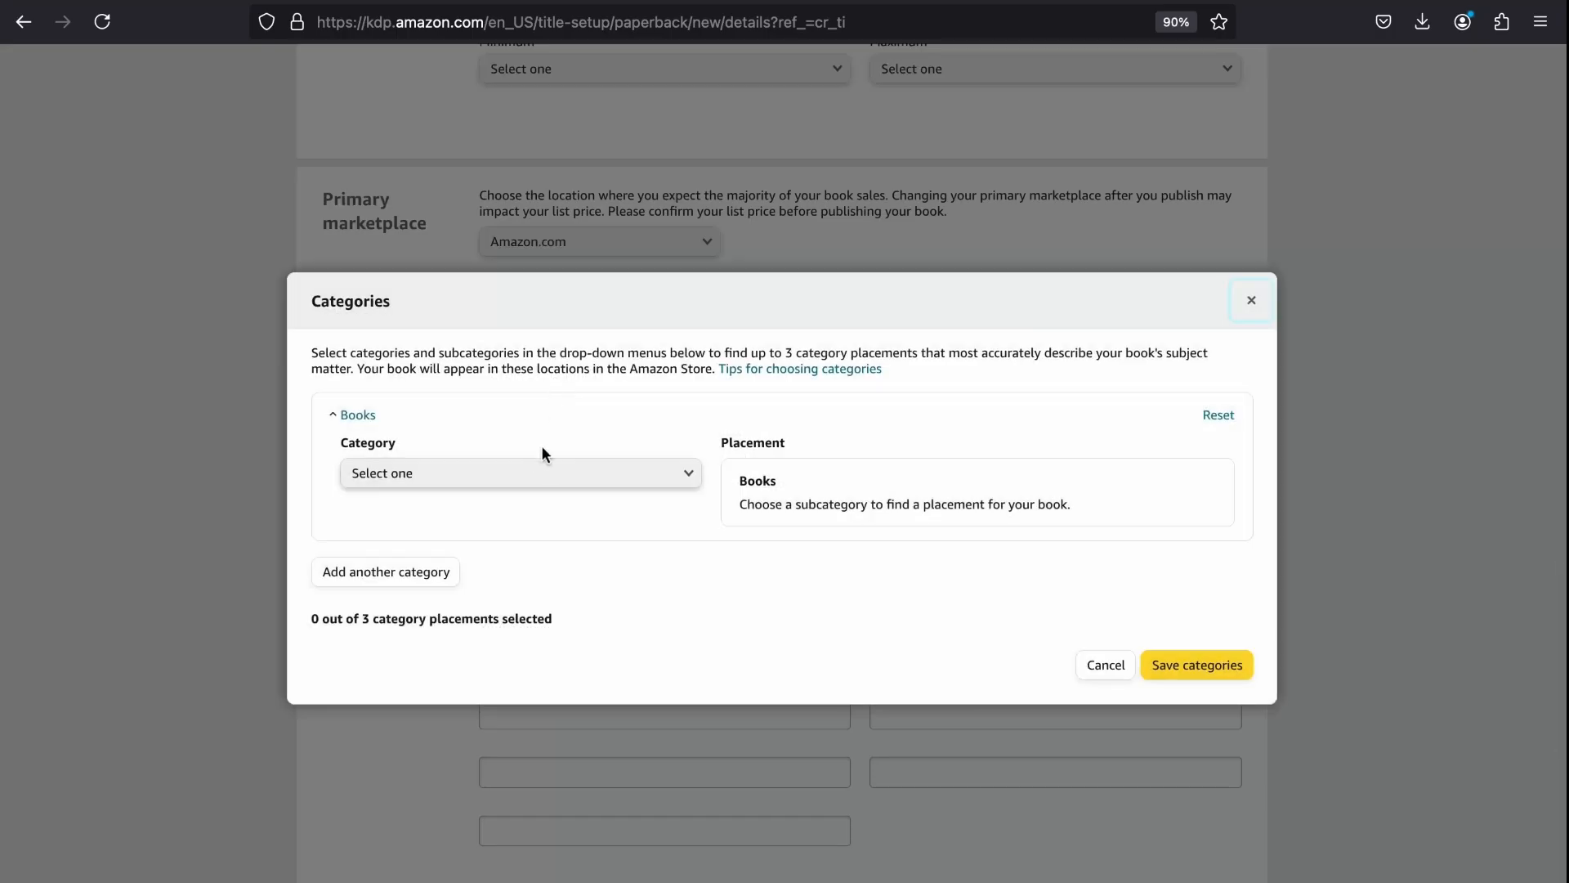
left_click(535, 475)
left_click(491, 560)
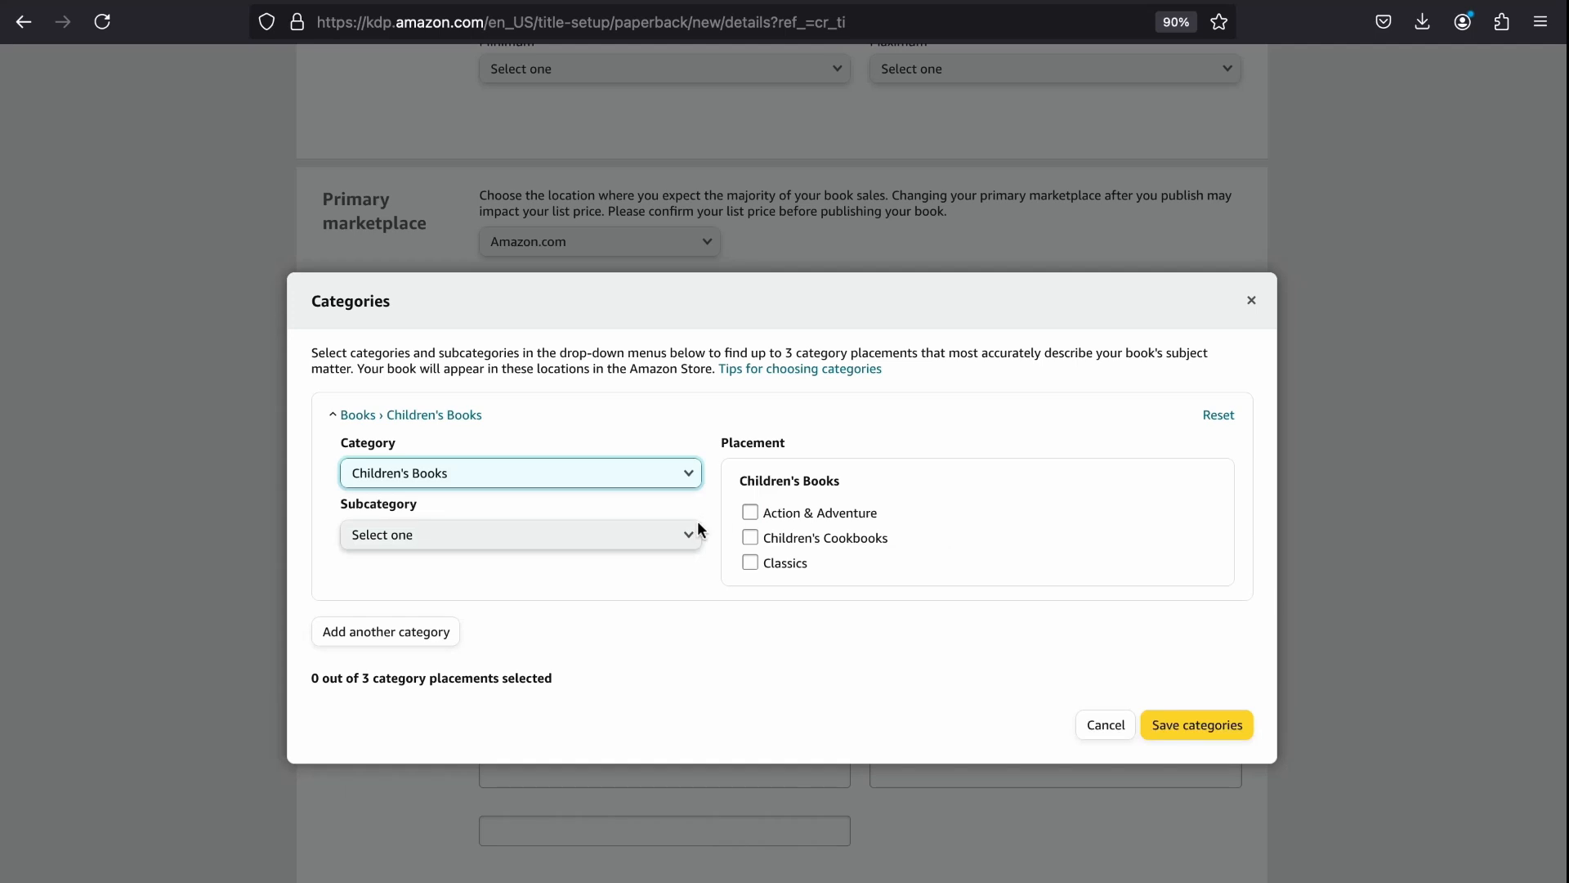
left_click(691, 534)
scroll(537, 337, "down", 2)
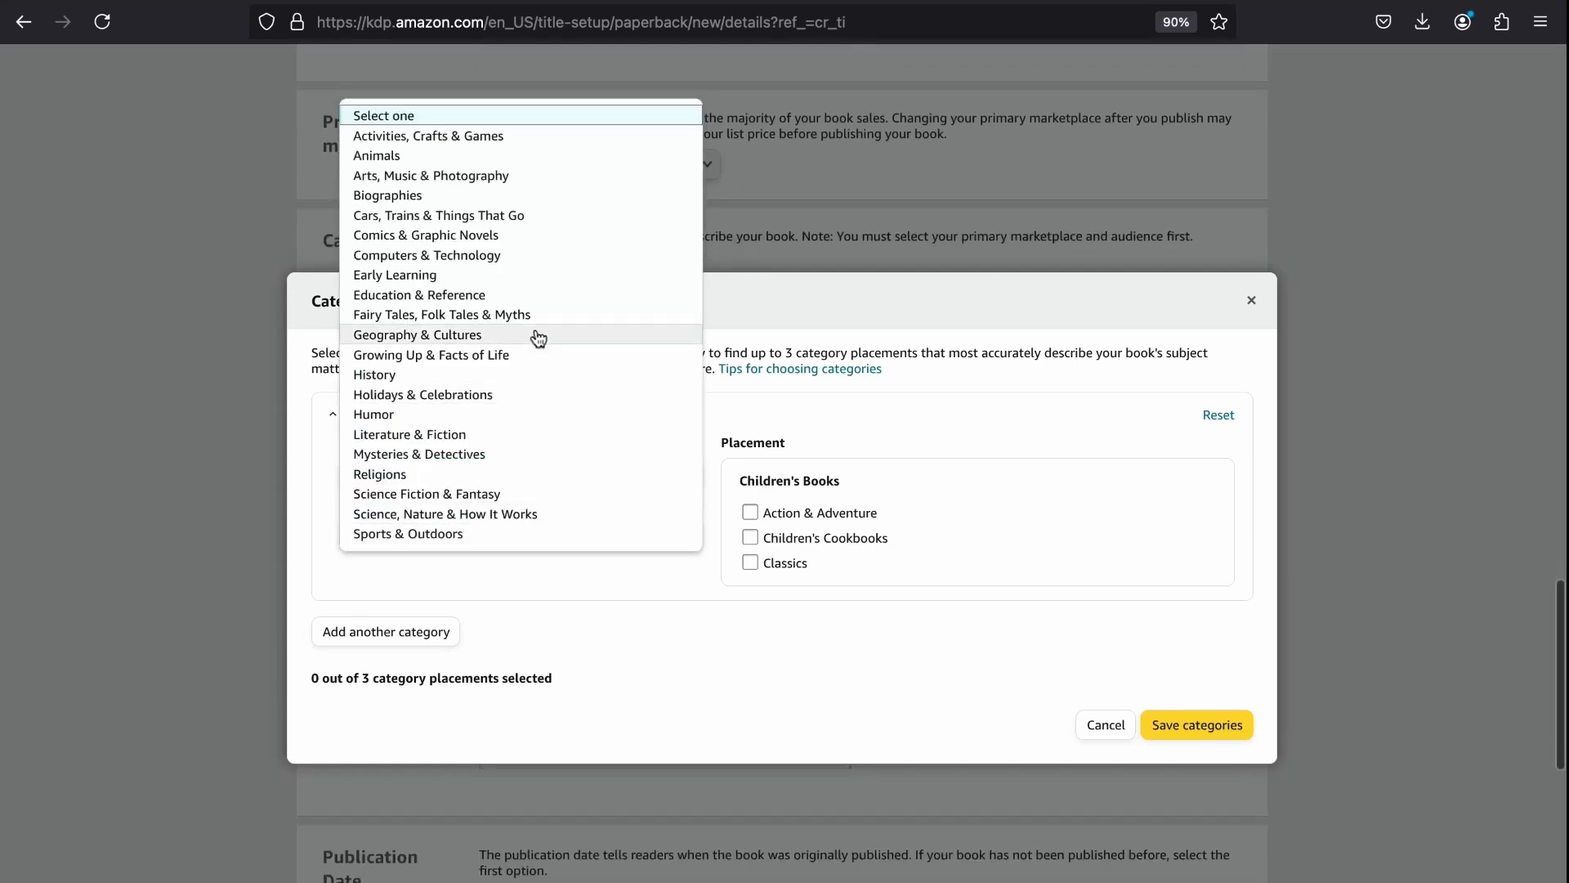
left_click(507, 514)
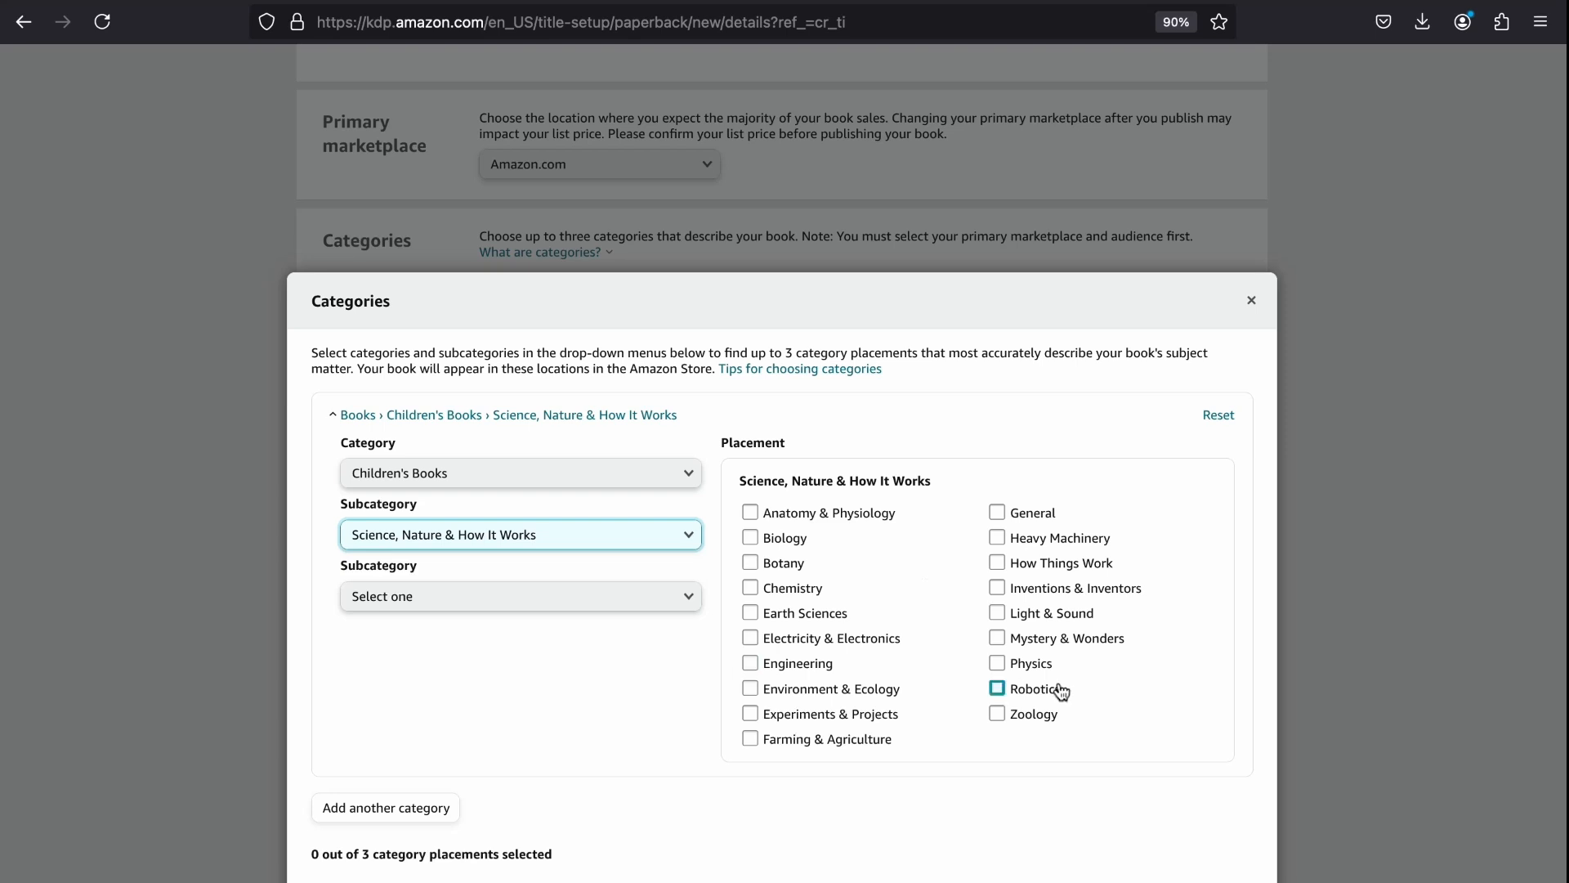
left_click(588, 599)
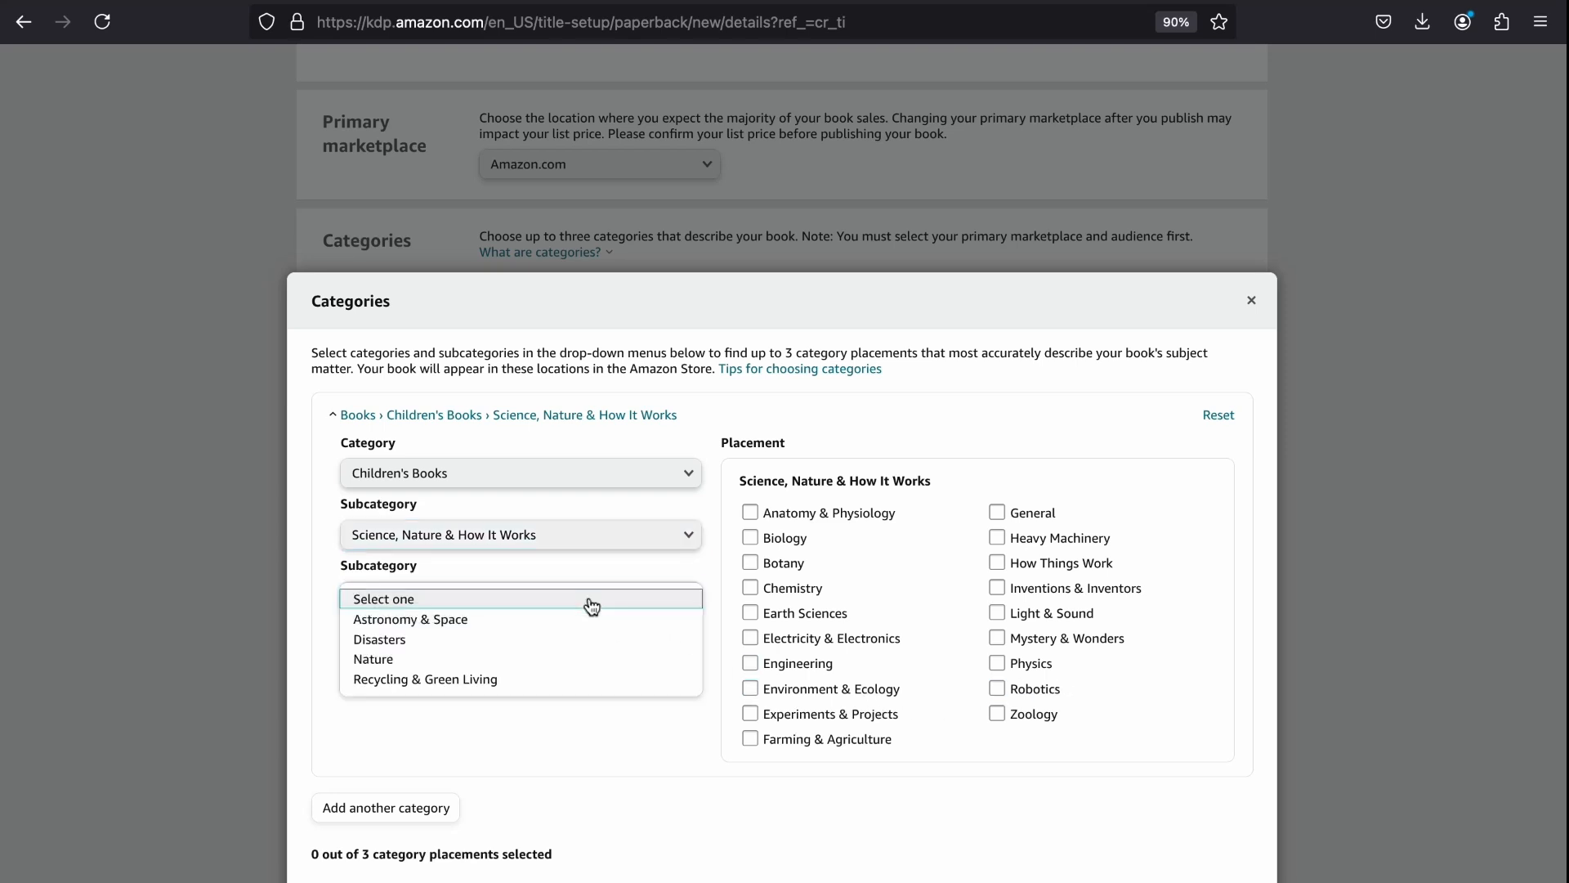
left_click(521, 621)
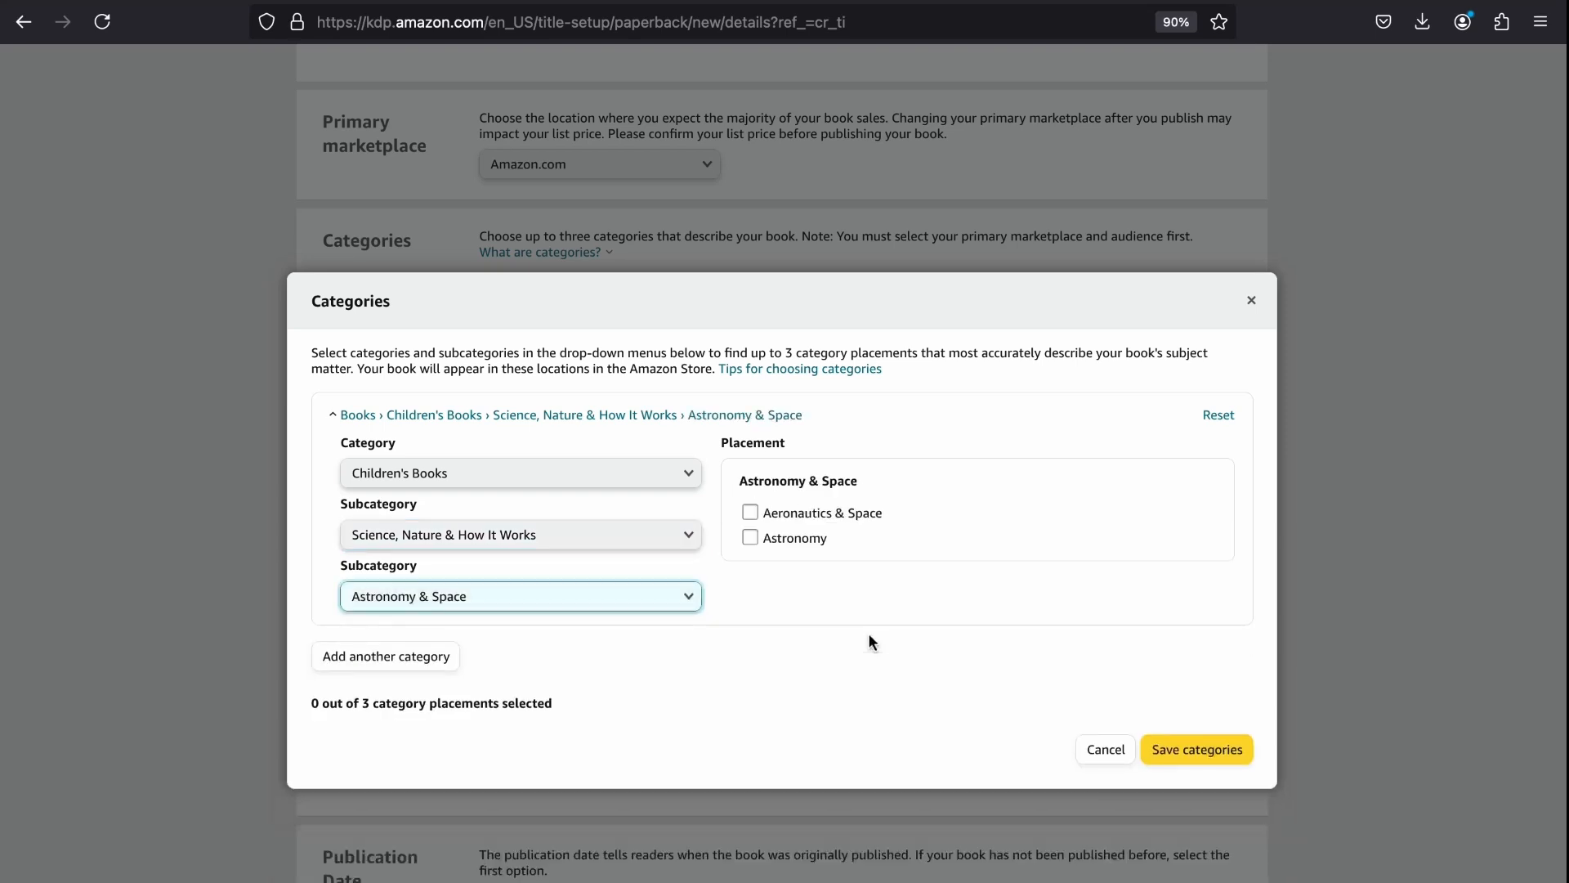
Step: Select the Aeronautics & Space and Astronomy placements and save the book's categories
left_click(786, 522)
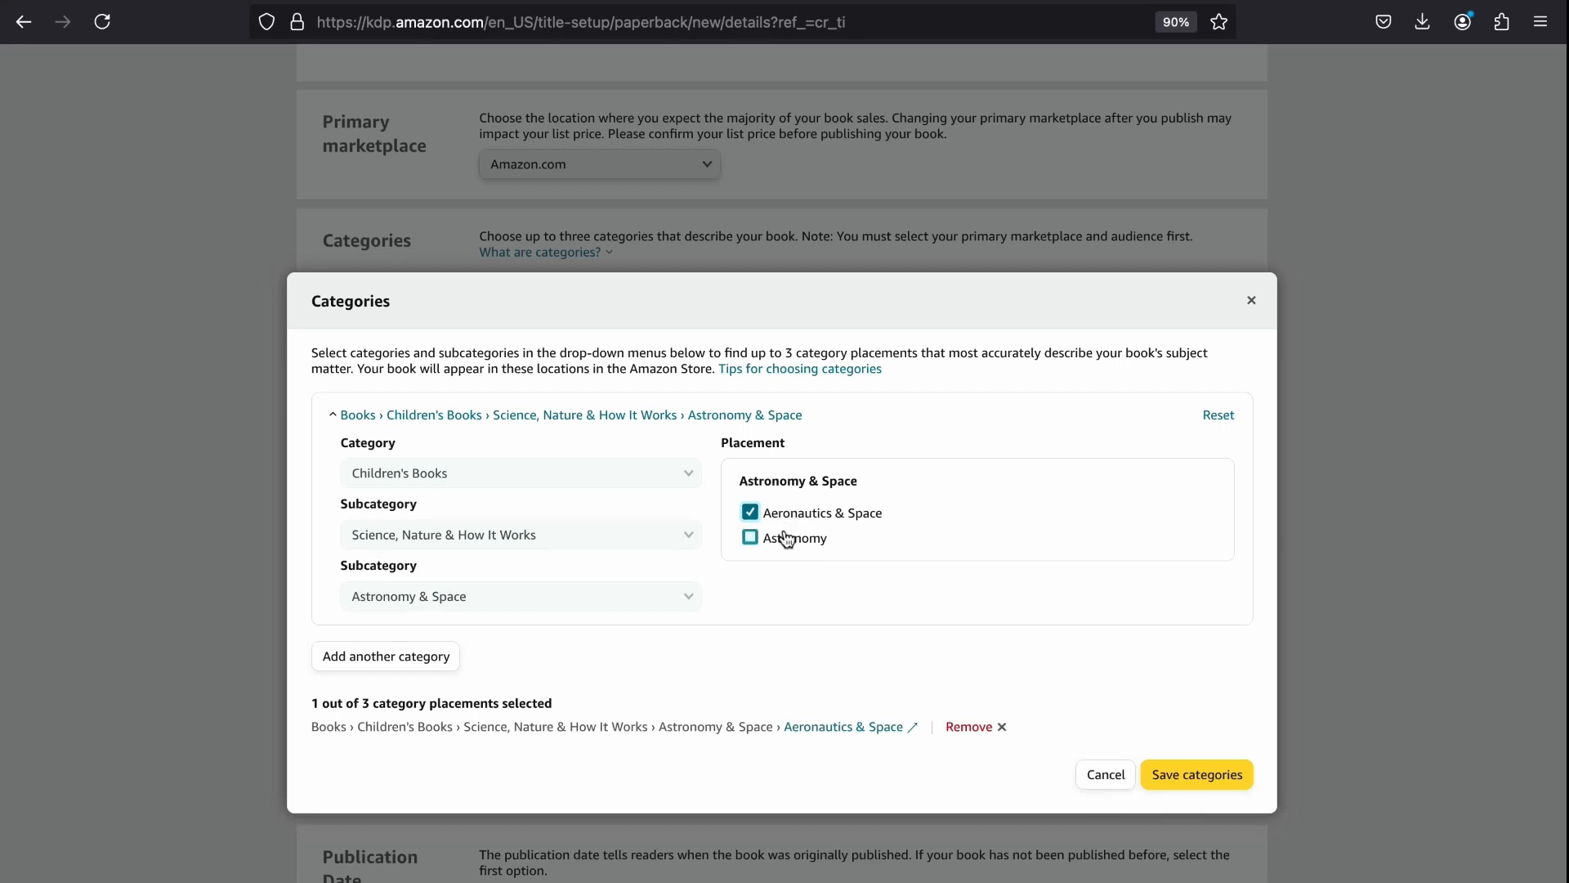
left_click(788, 537)
left_click(1198, 800)
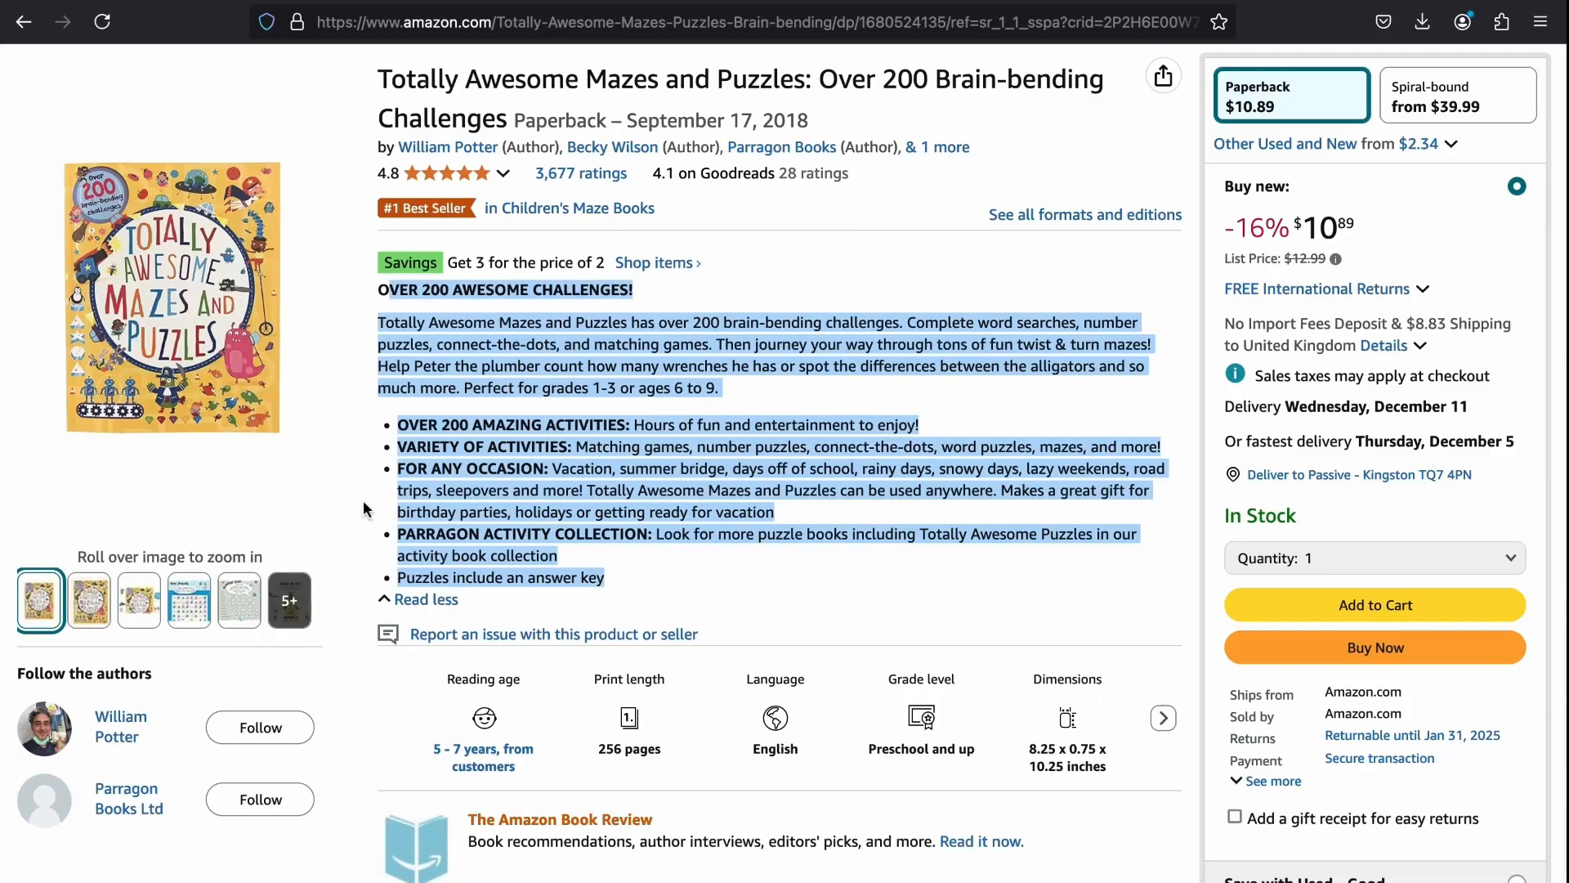
Step: Look further down the "Totally Awesome Mazes and Puzzles" Amazon listing, past the related and similar books
scroll(365, 509, "down", 20)
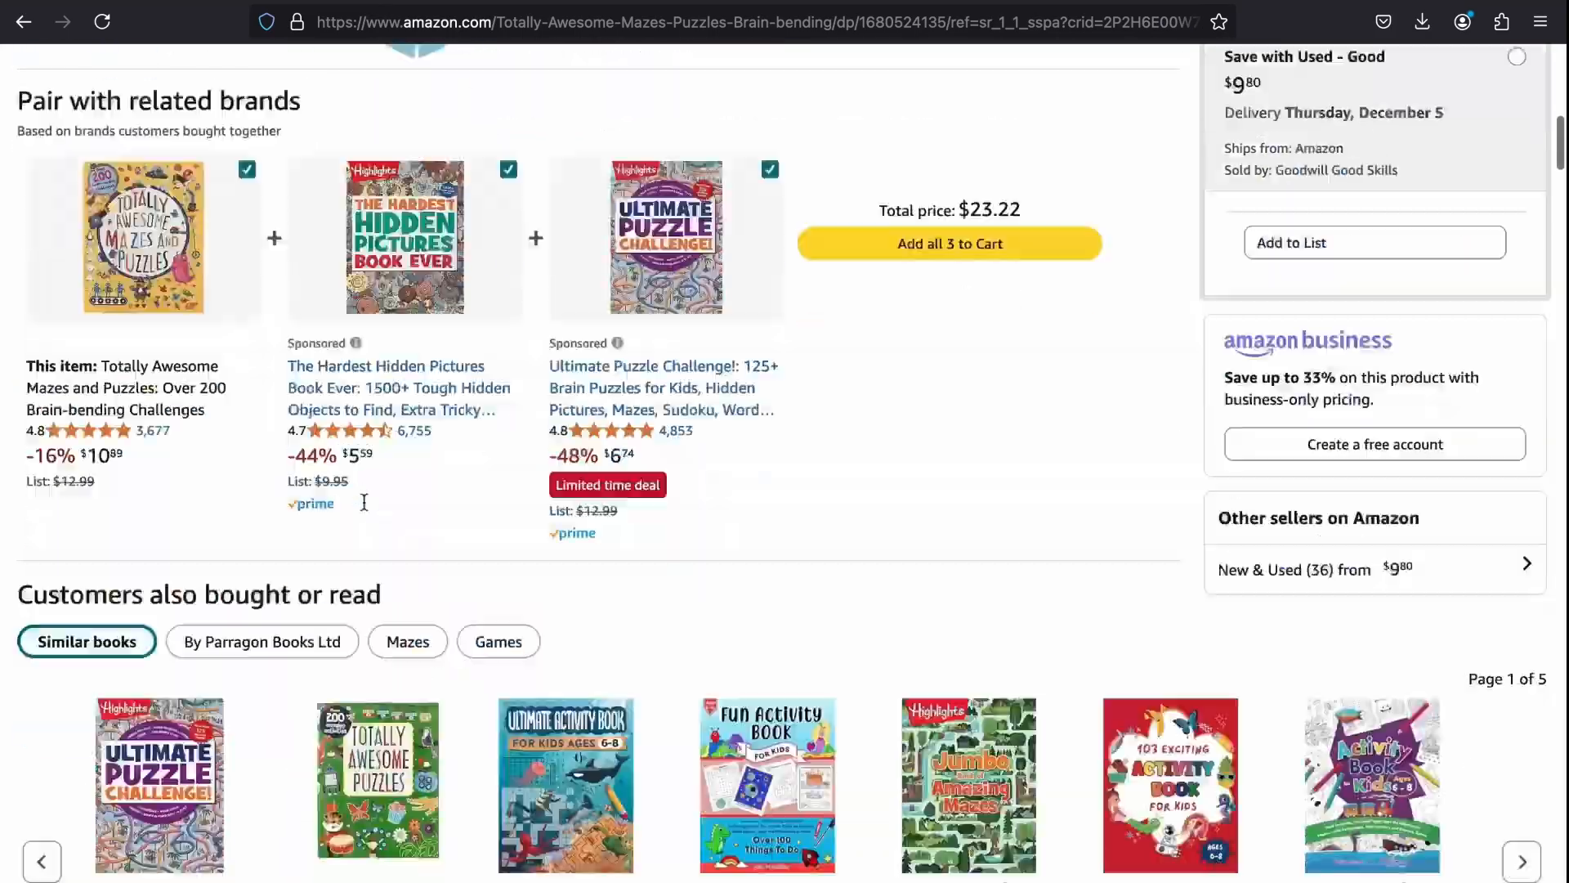
scroll(365, 511, "down", 20)
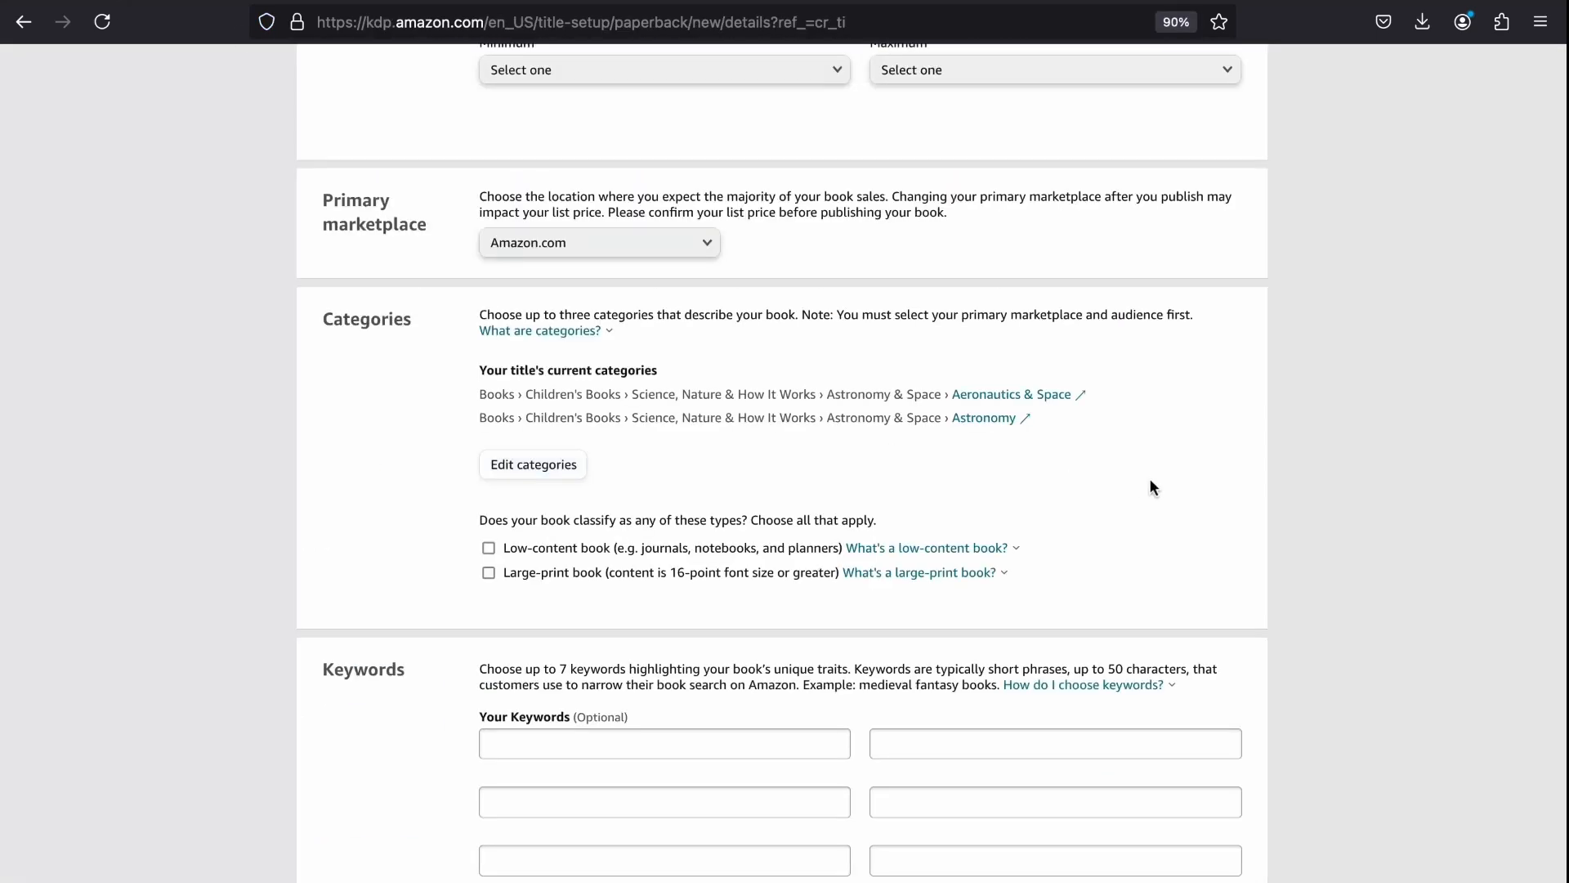
Step: Enter "Space book for boys aged 8-12" as the book's first keyword
scroll(1385, 456, "down", 5)
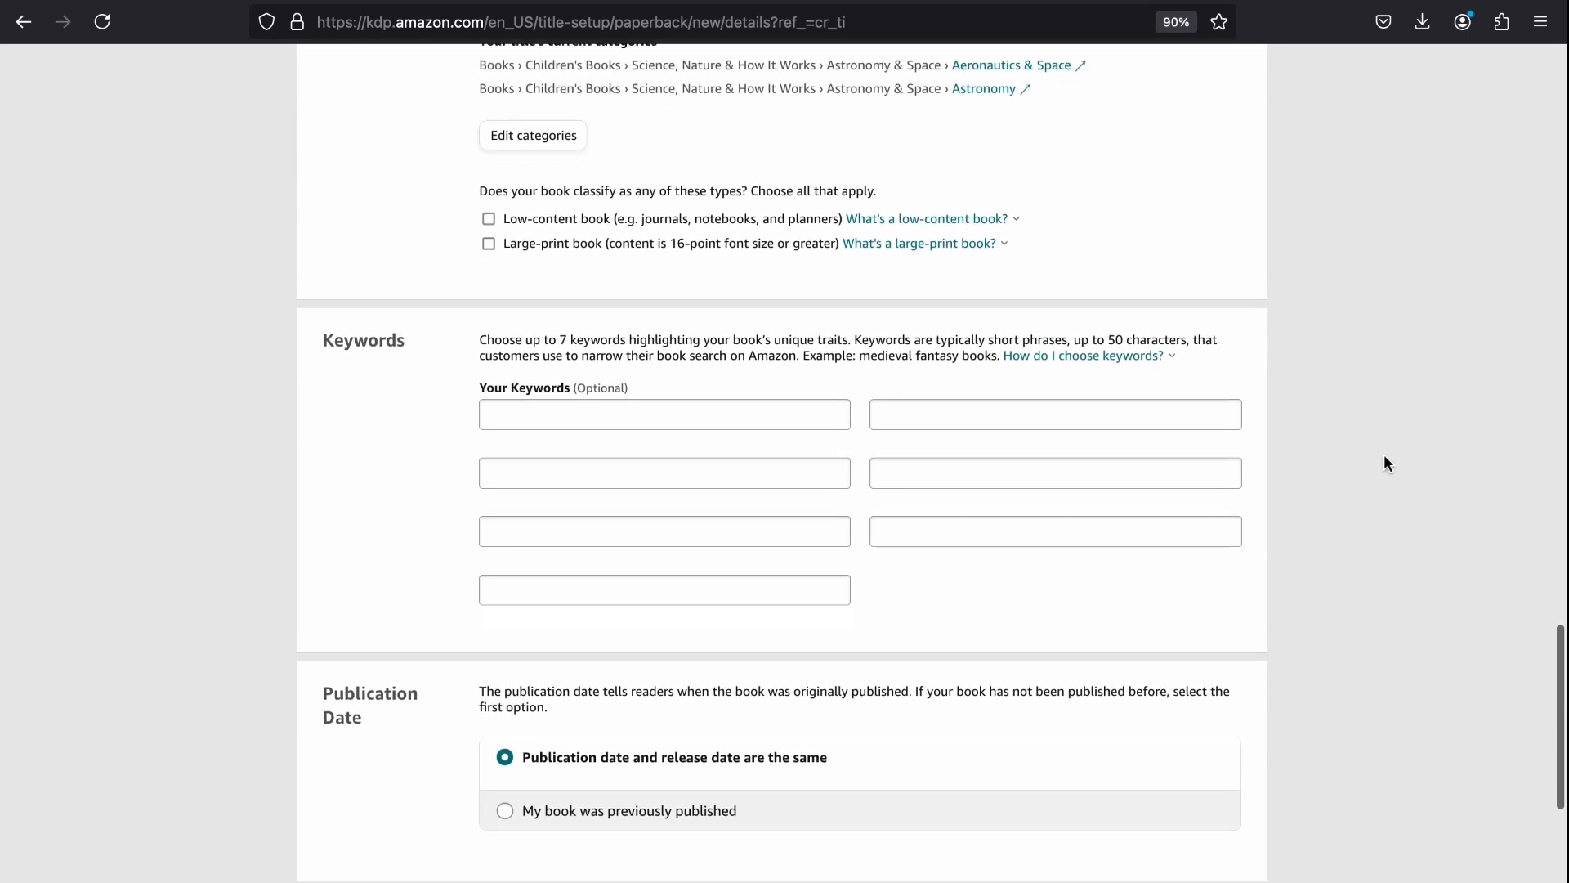
left_click(515, 417)
left_click_drag(640, 386, 569, 387)
left_click(821, 407)
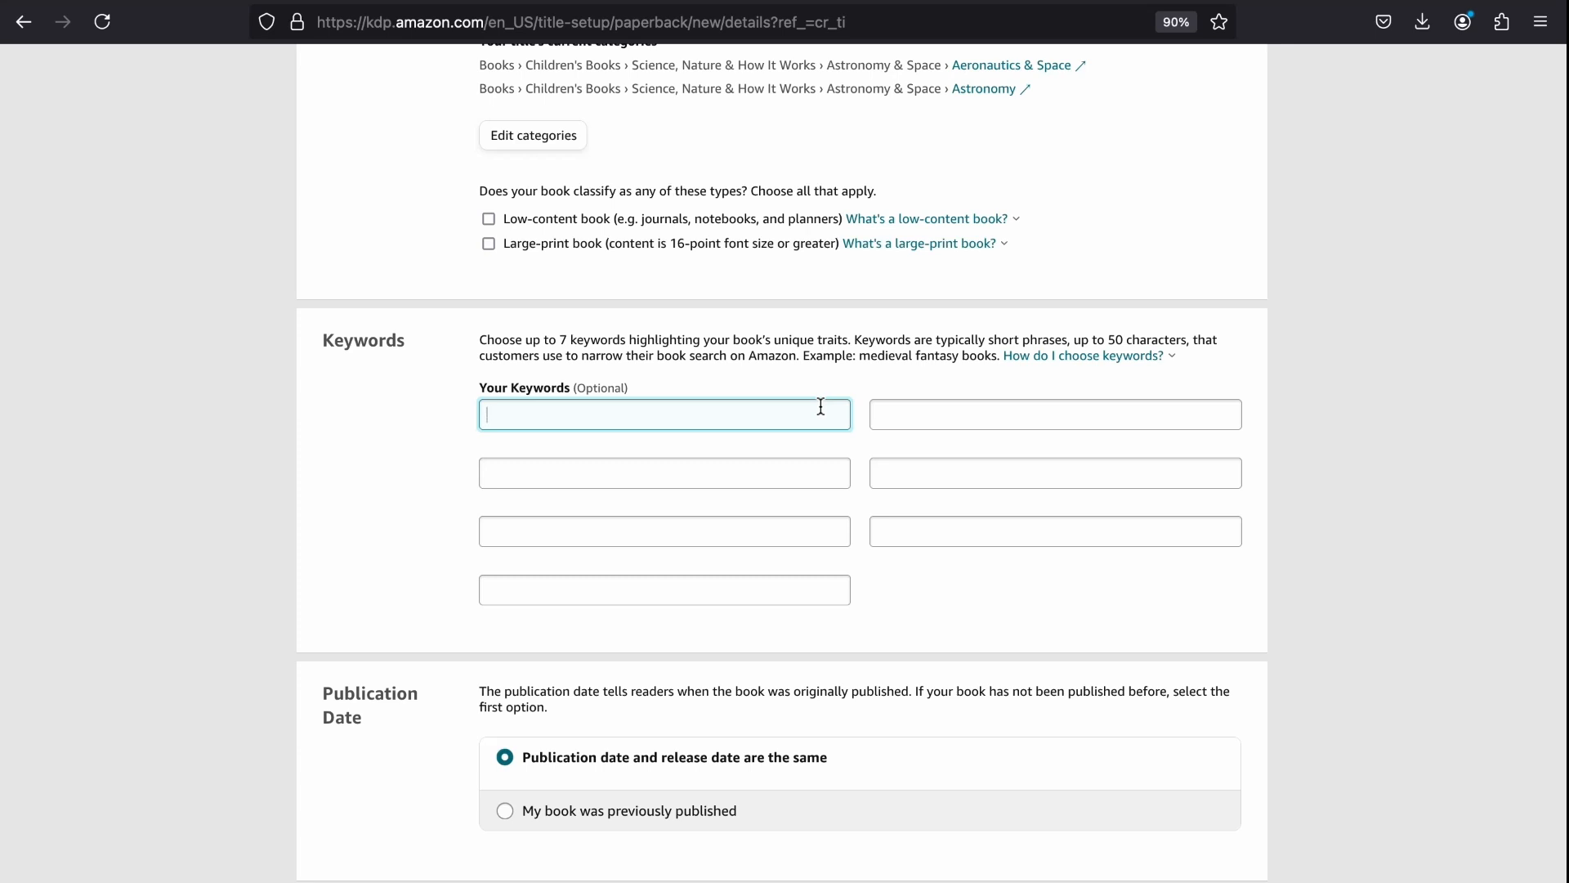
type("Space book for boys aged 8-12")
triple_click(826, 424)
scroll(1014, 486, "up", 5)
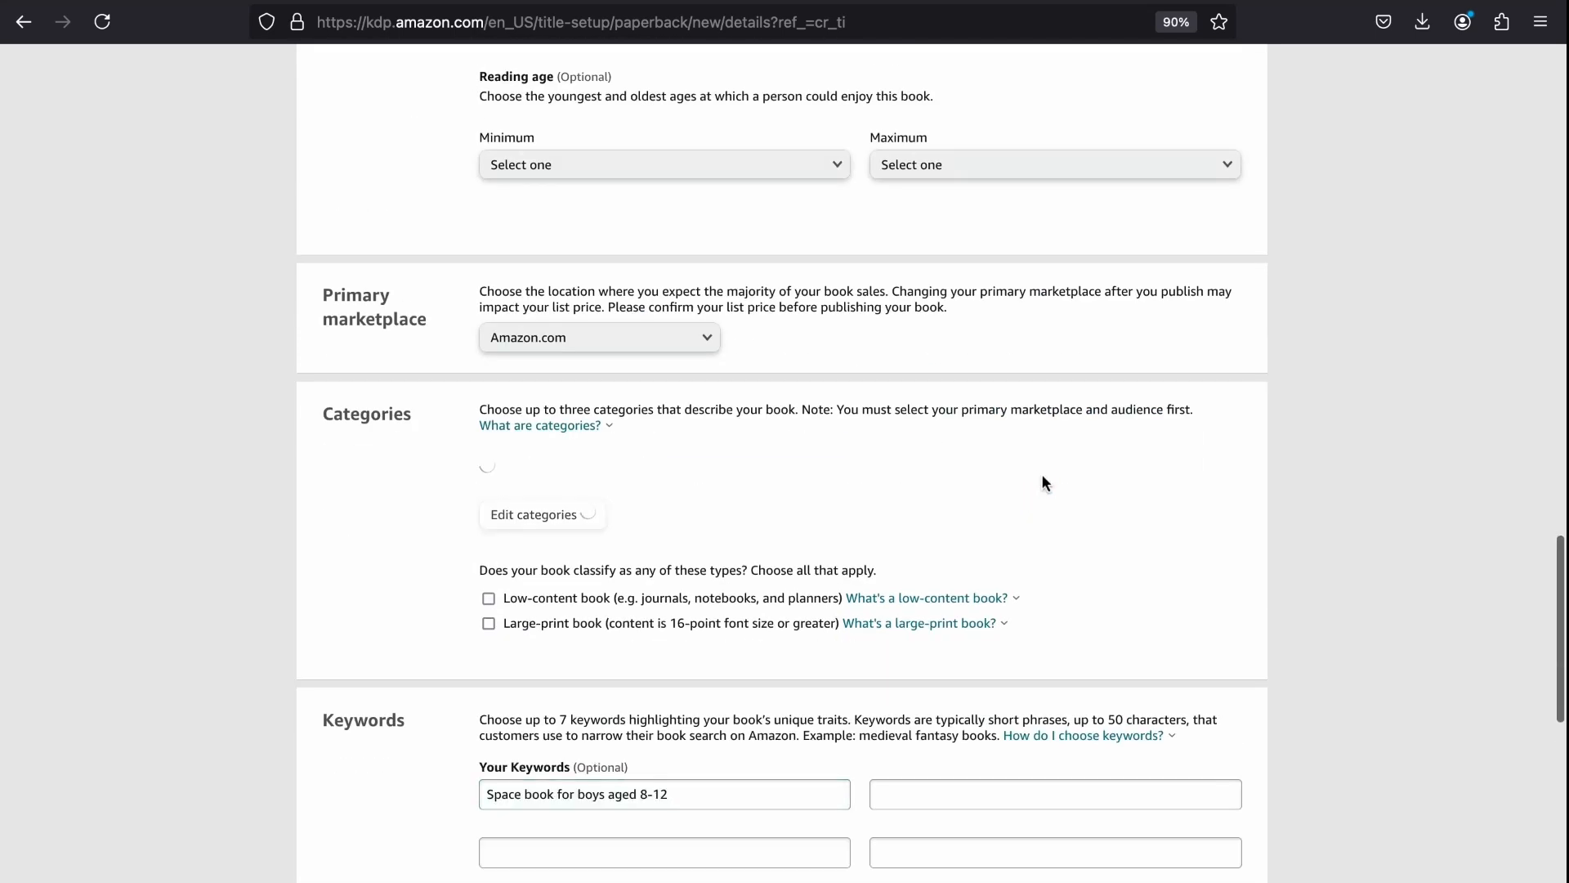
Step: Reuse the first keyword's text in the second keyword field and reword it as "Space gift for kids"
scroll(1135, 626, "down", 4)
scroll(1135, 627, "down", 2)
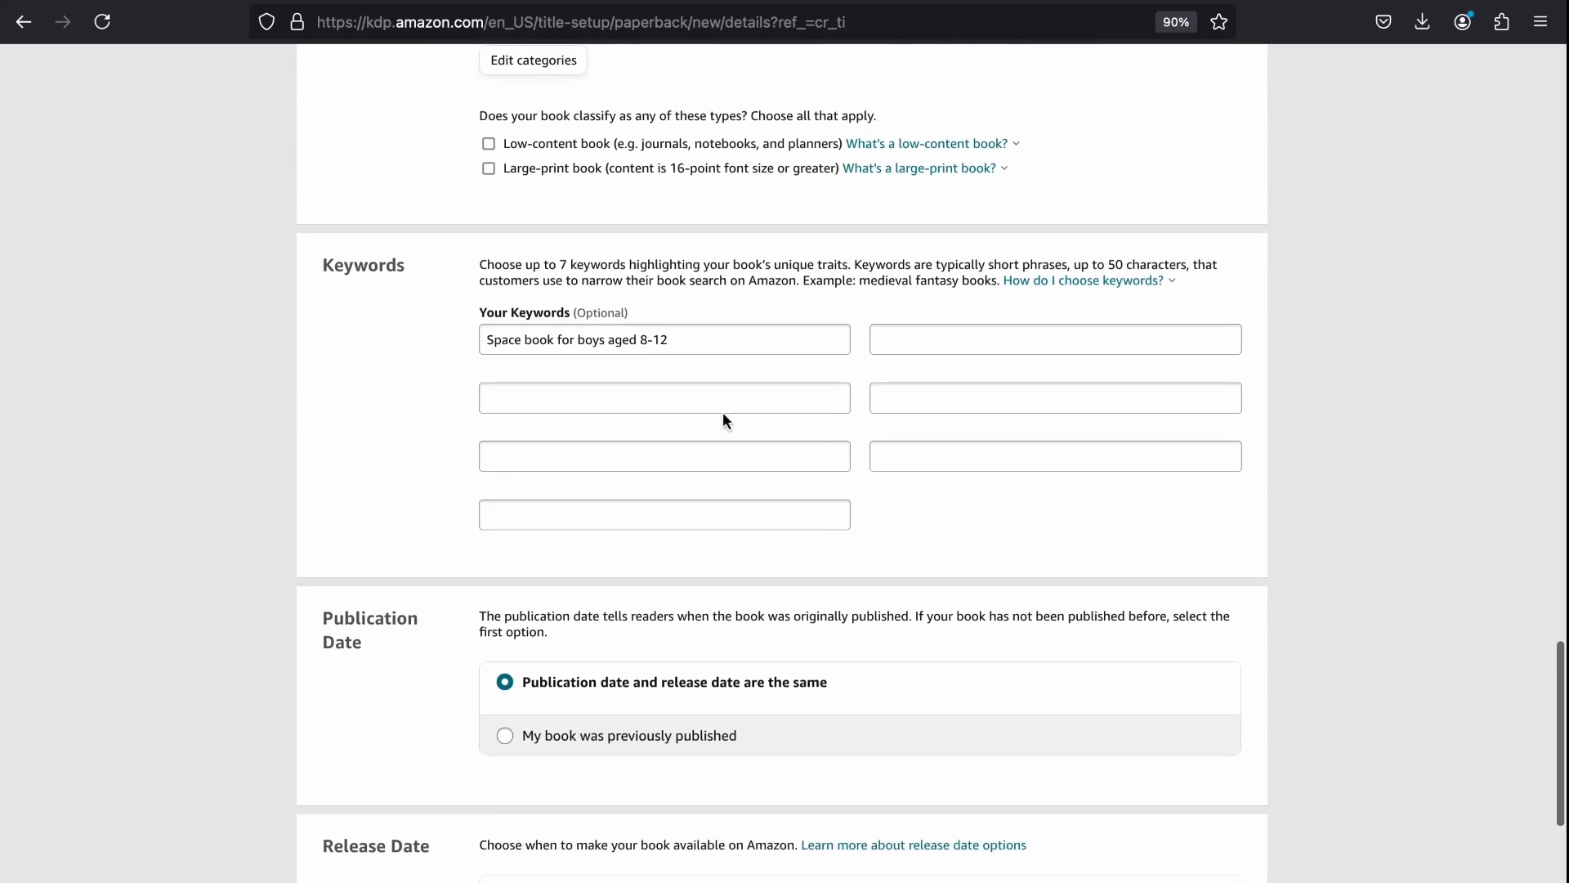
double_click(755, 347)
triple_click(755, 347)
key("ctrl+c")
left_click(956, 333)
key("ctrl+v")
left_click_drag(1083, 340, 914, 340)
type("gift for kids")
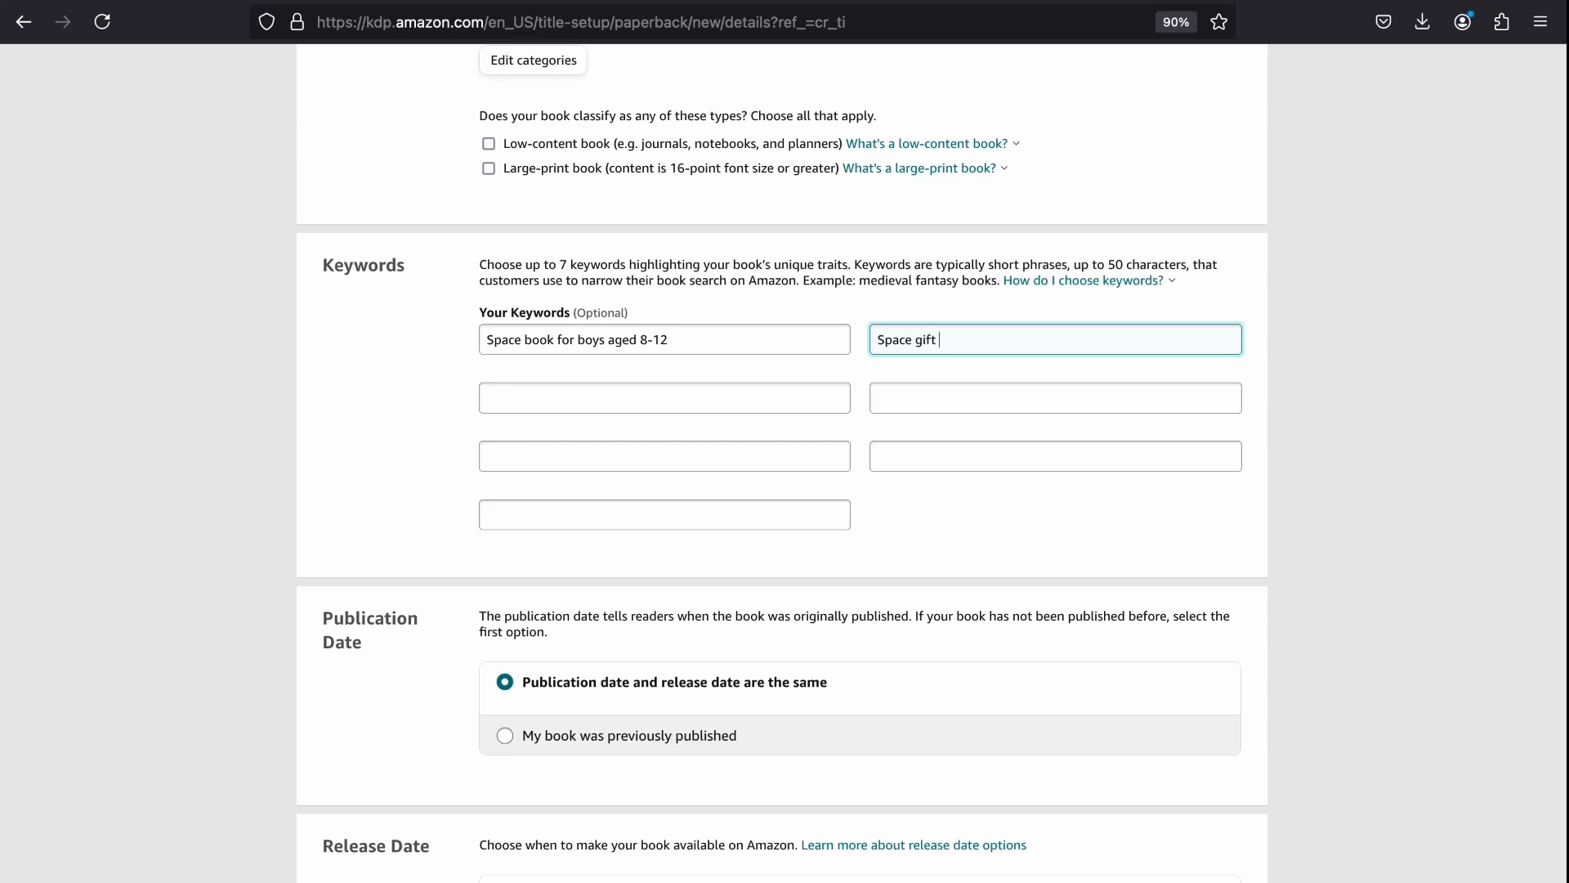
left_click(1182, 416)
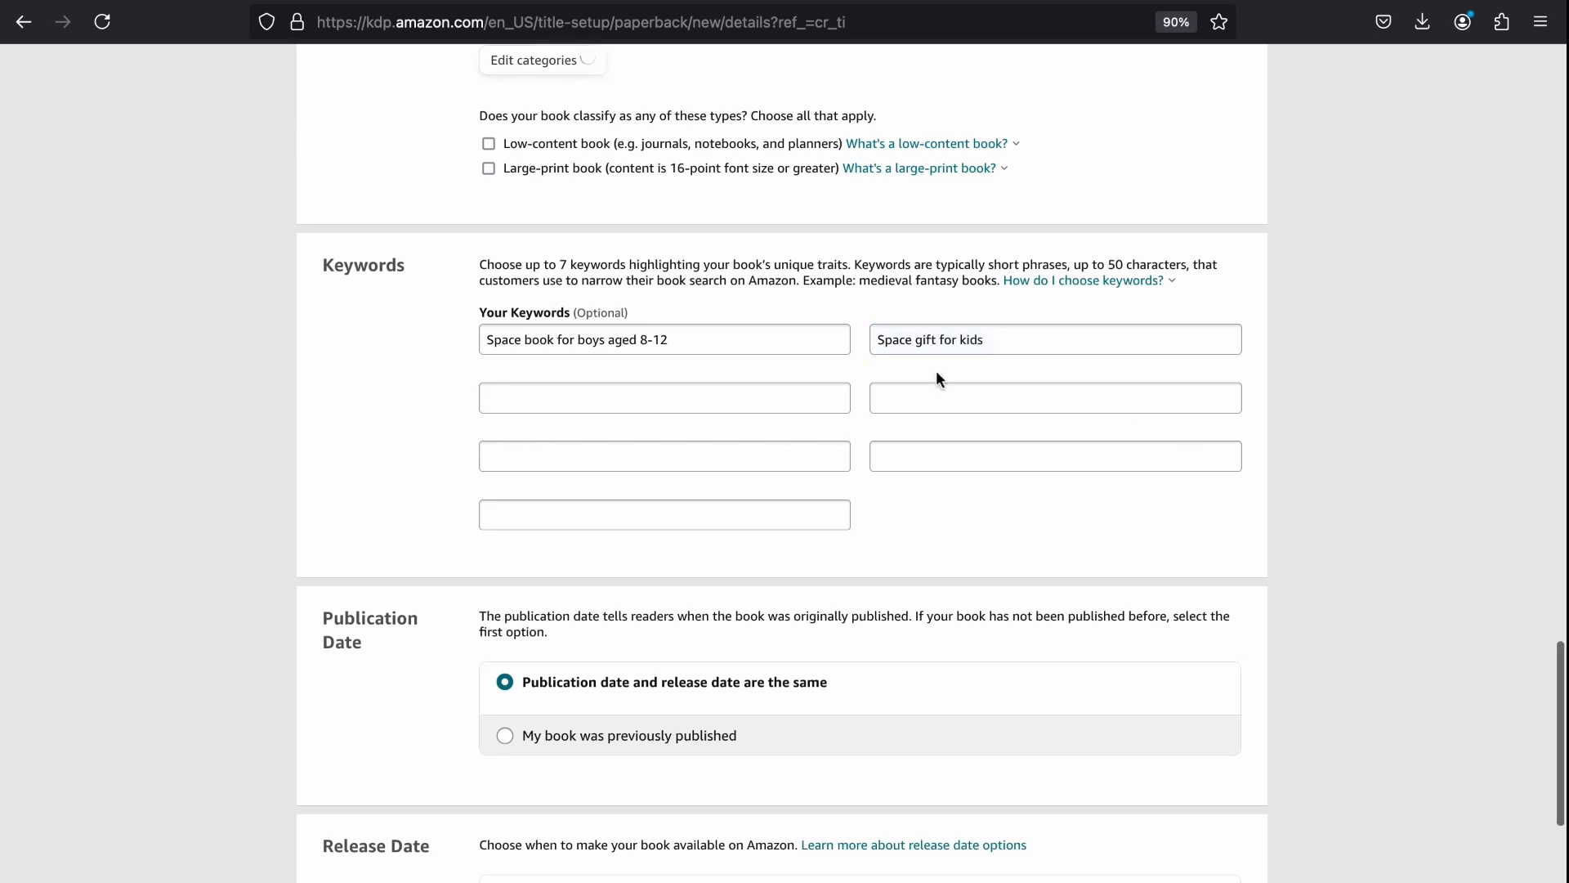
Step: Save the paperback details and continue to the paperback content setup with its ISBN options
scroll(241, 512, "down", 6)
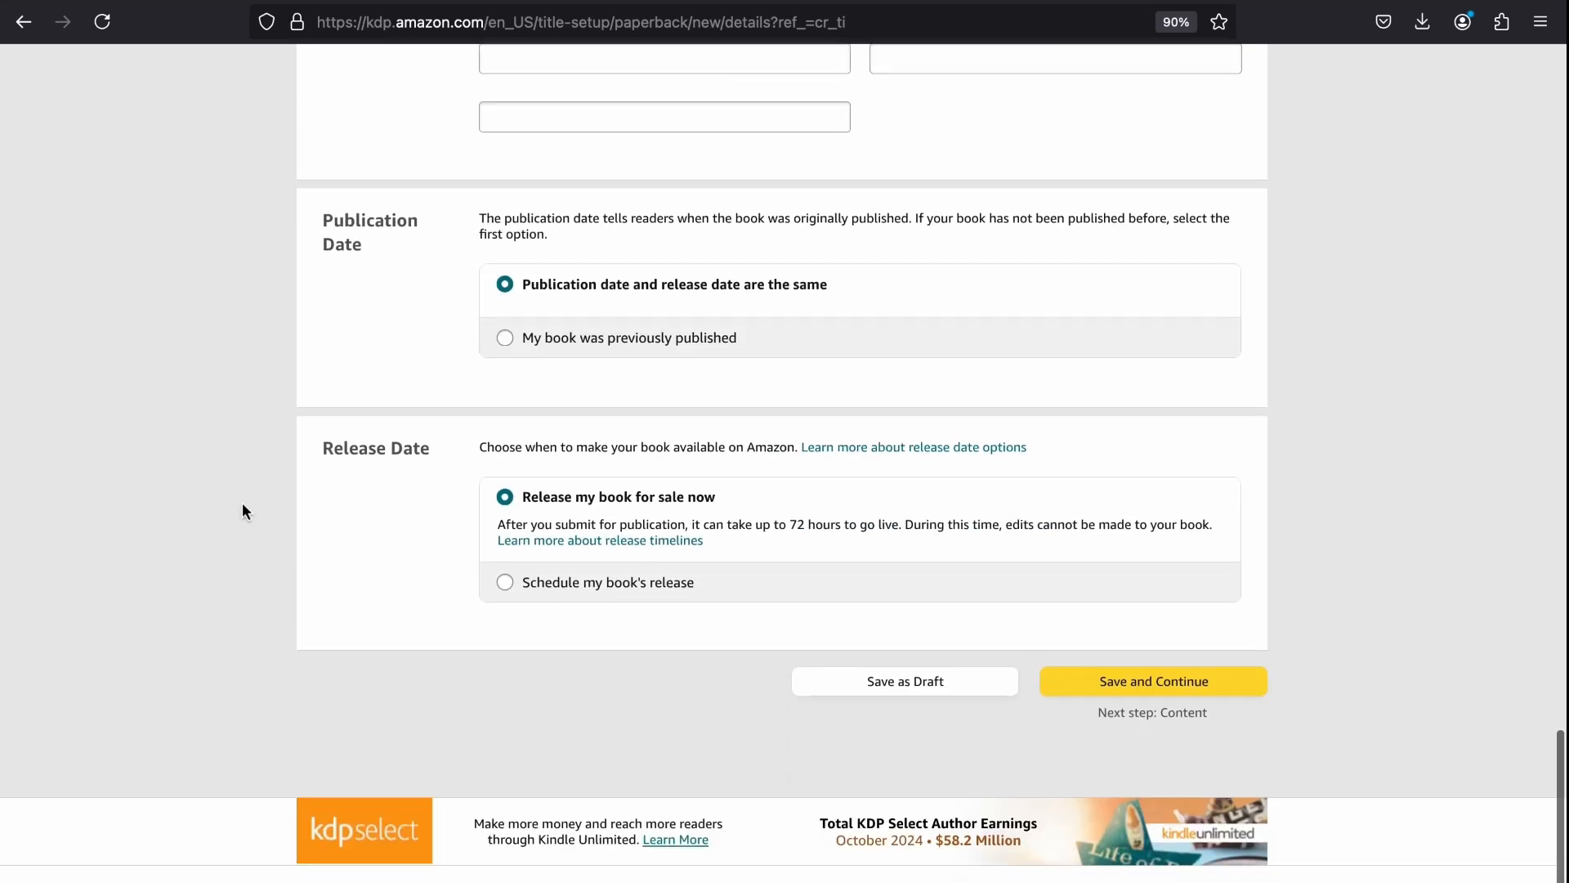
left_click(1122, 609)
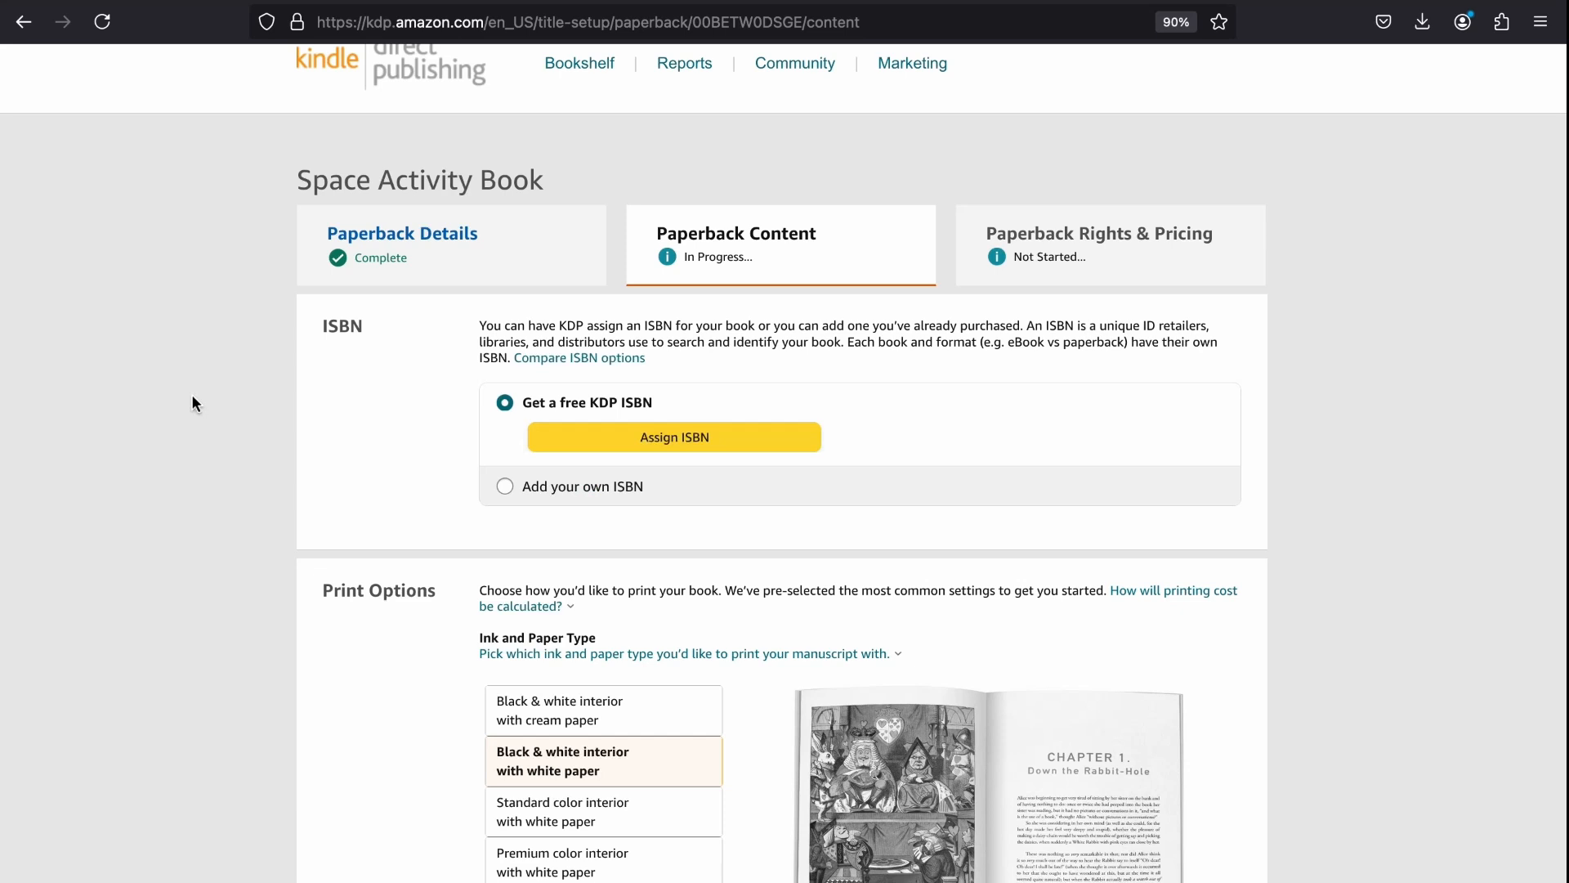
scroll(296, 339, "down", 1)
double_click(331, 304)
left_click(344, 362)
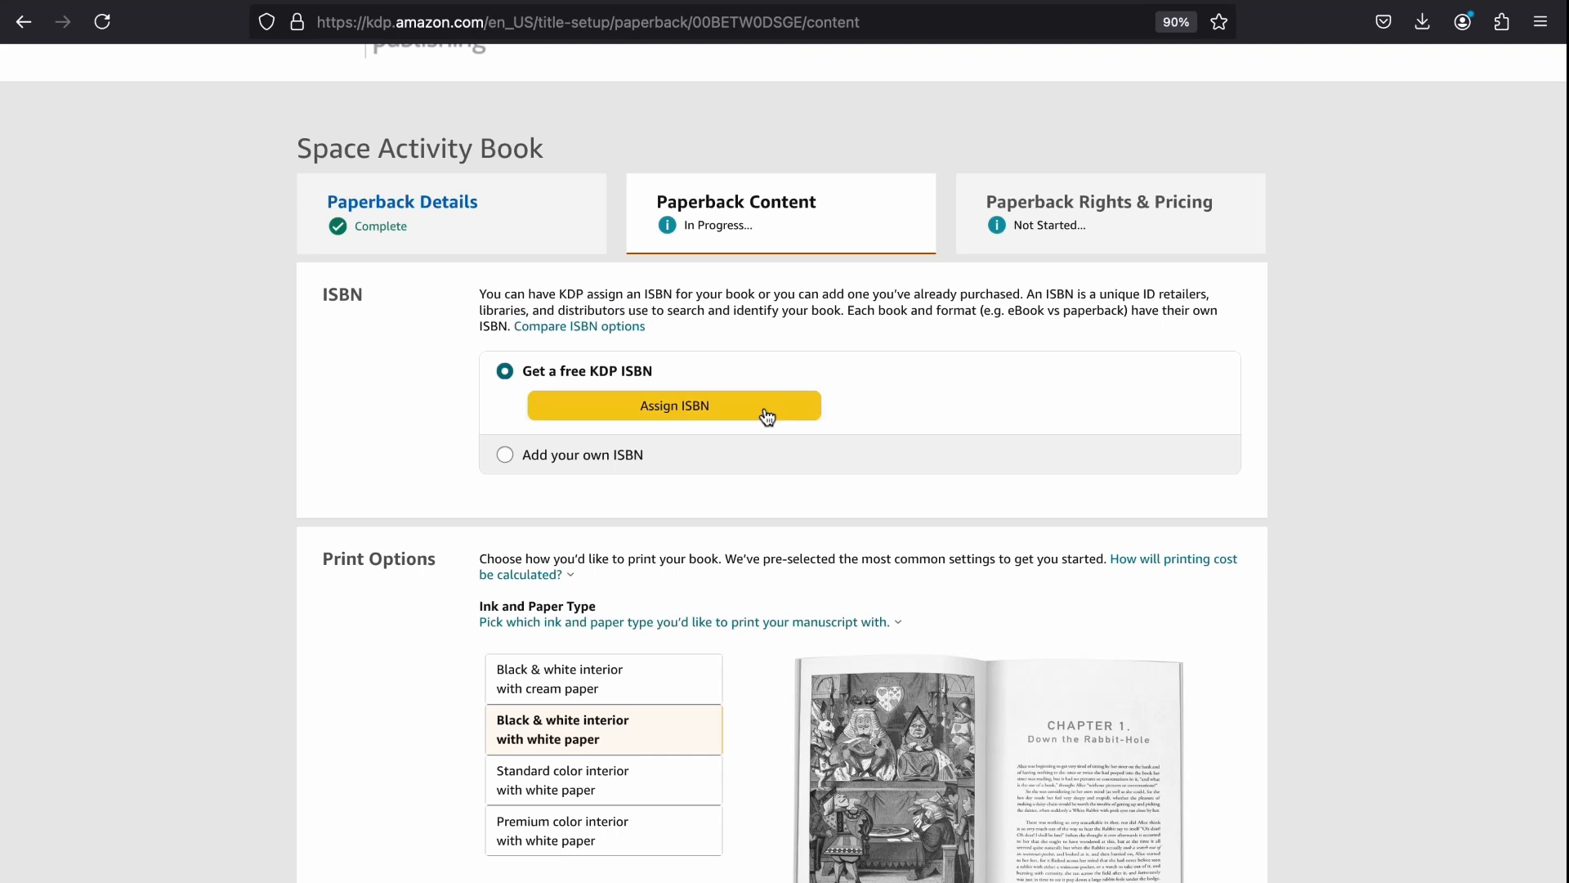
Step: Compare the standard and premium color interior options and choose the black & white interior with white paper
scroll(238, 400, "down", 5)
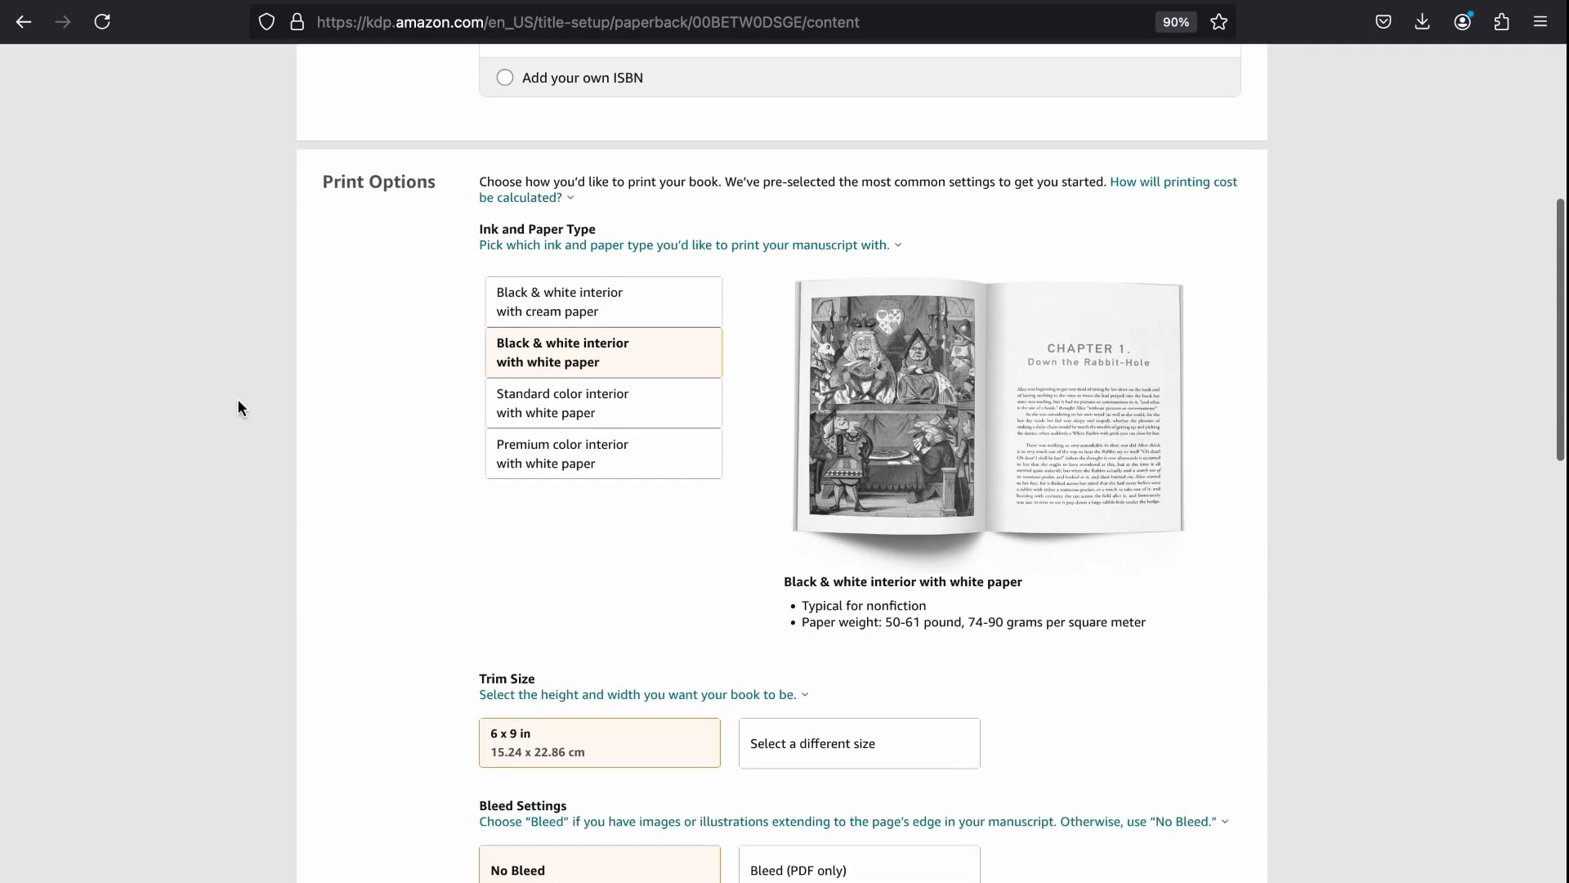
left_click(695, 261)
left_click(630, 353)
left_click(630, 400)
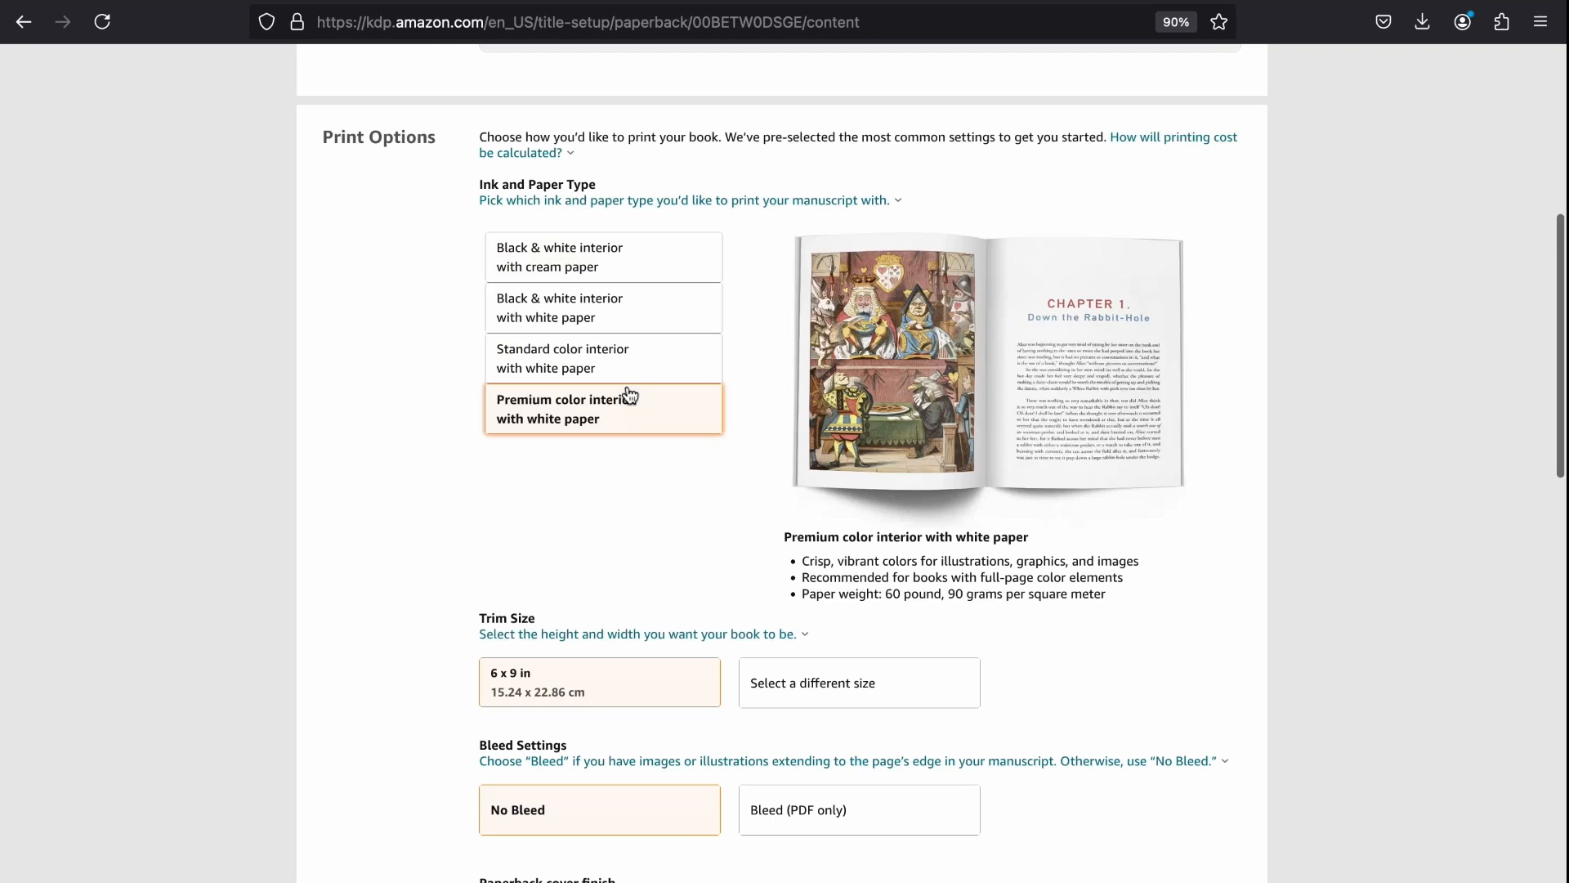
left_click(634, 327)
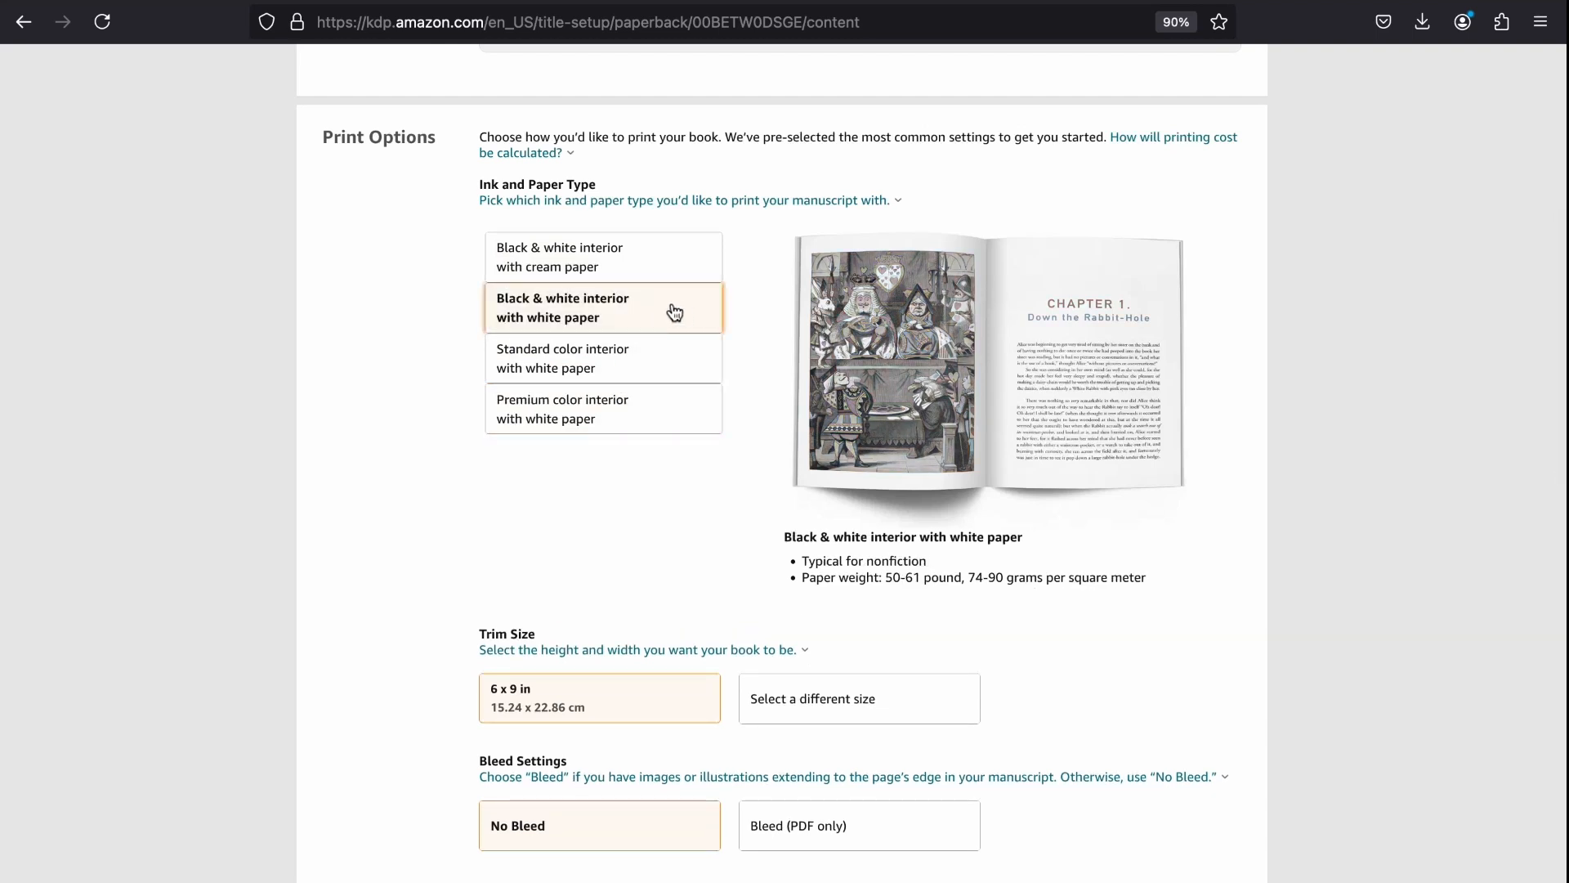
Step: Set the trim size to 8.5 x 11 in and the bleed setting to Bleed (PDF only)
scroll(319, 364, "down", 5)
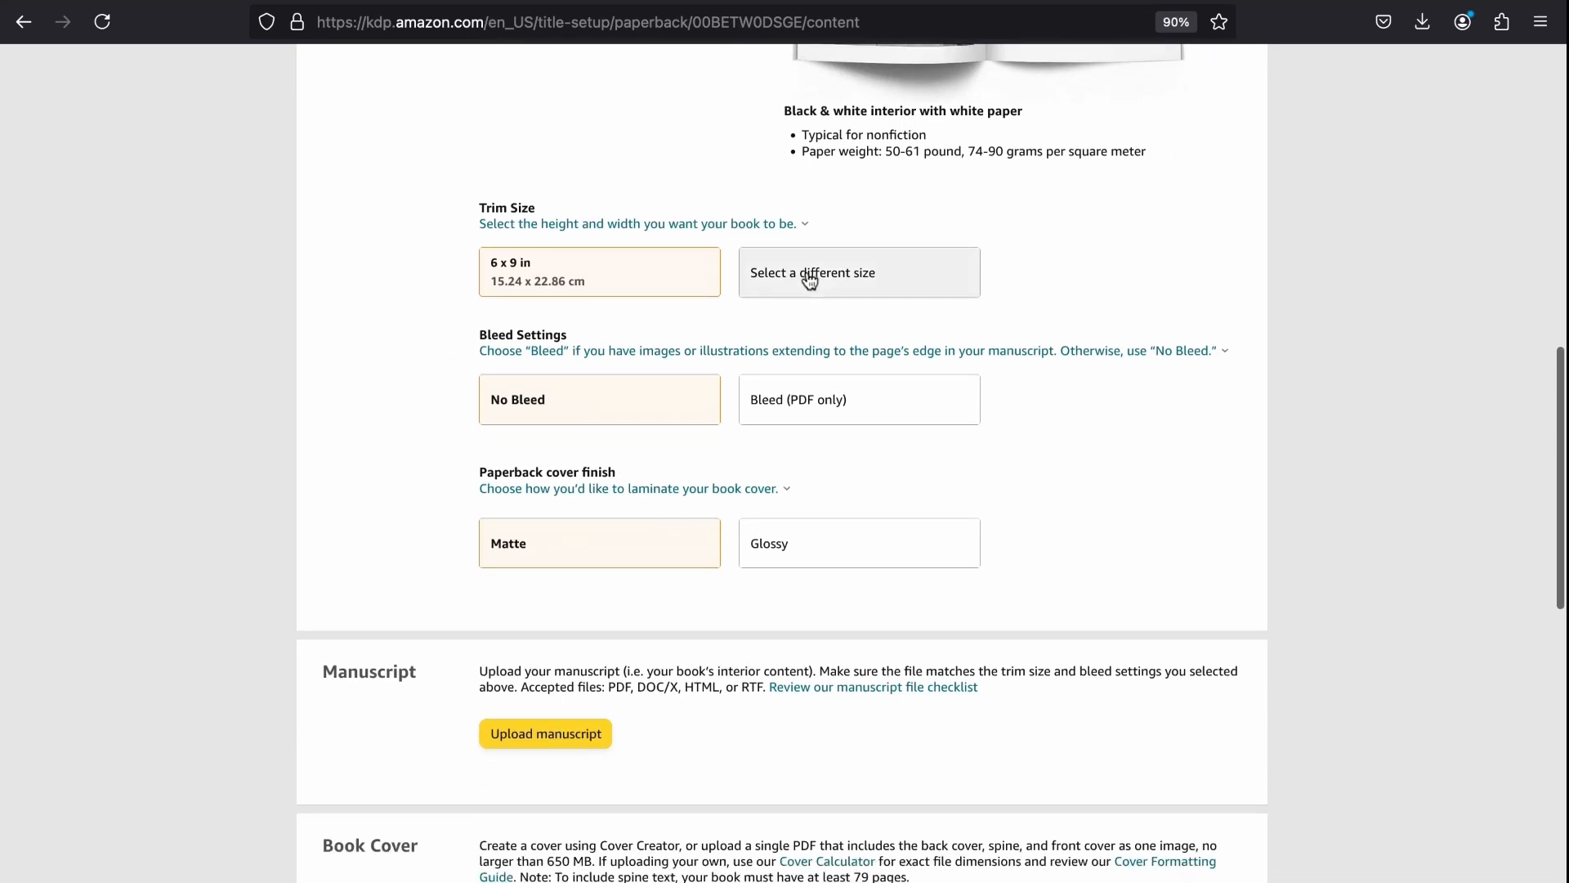
left_click(810, 279)
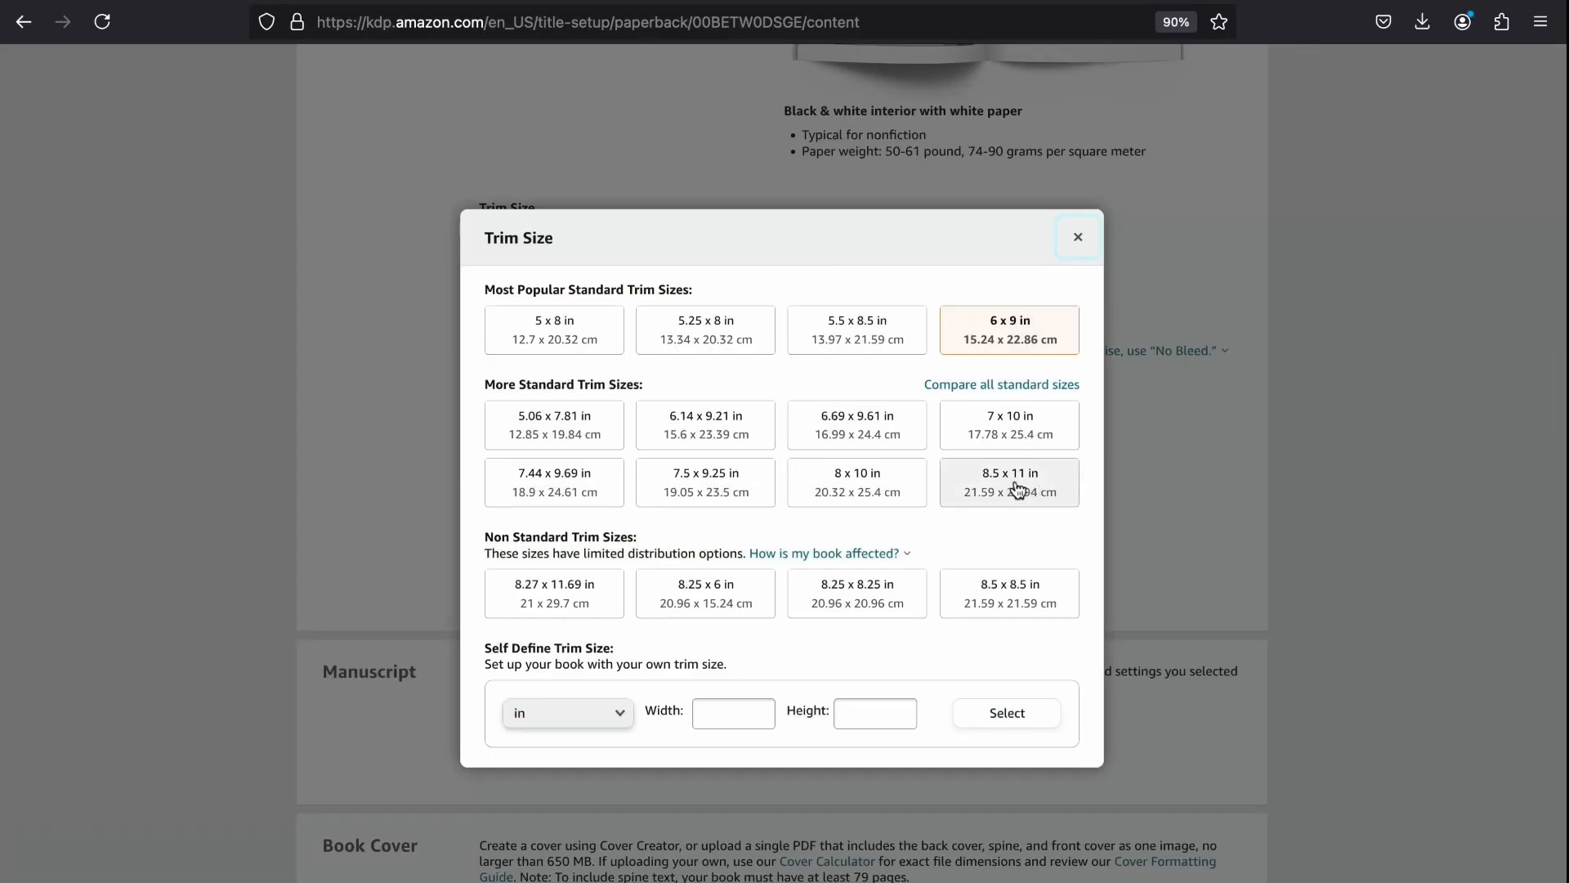
left_click(991, 482)
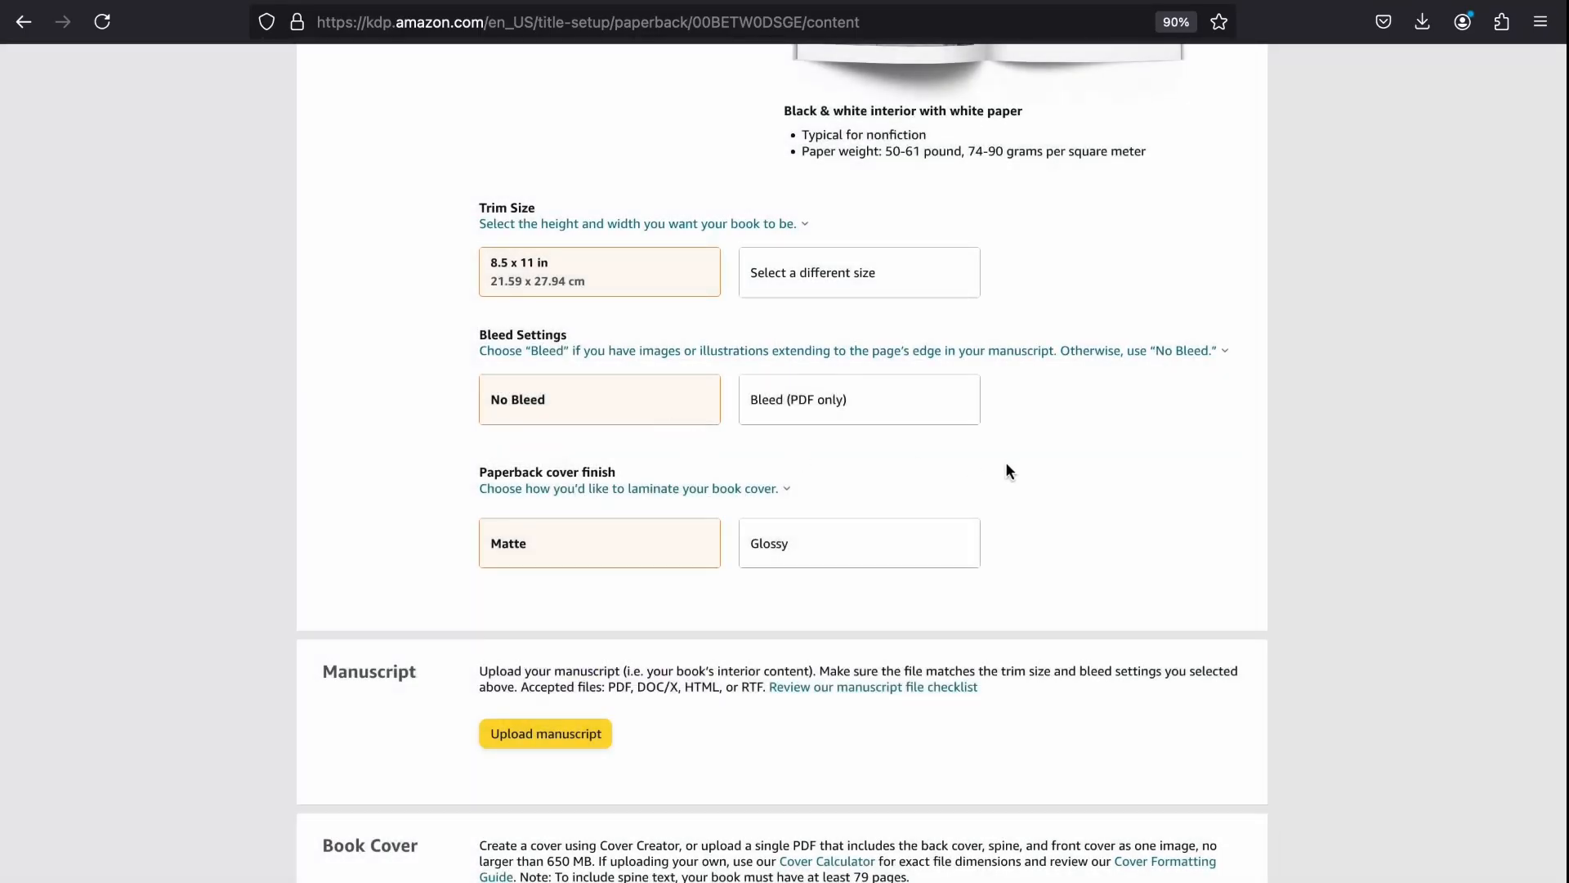
left_click(872, 407)
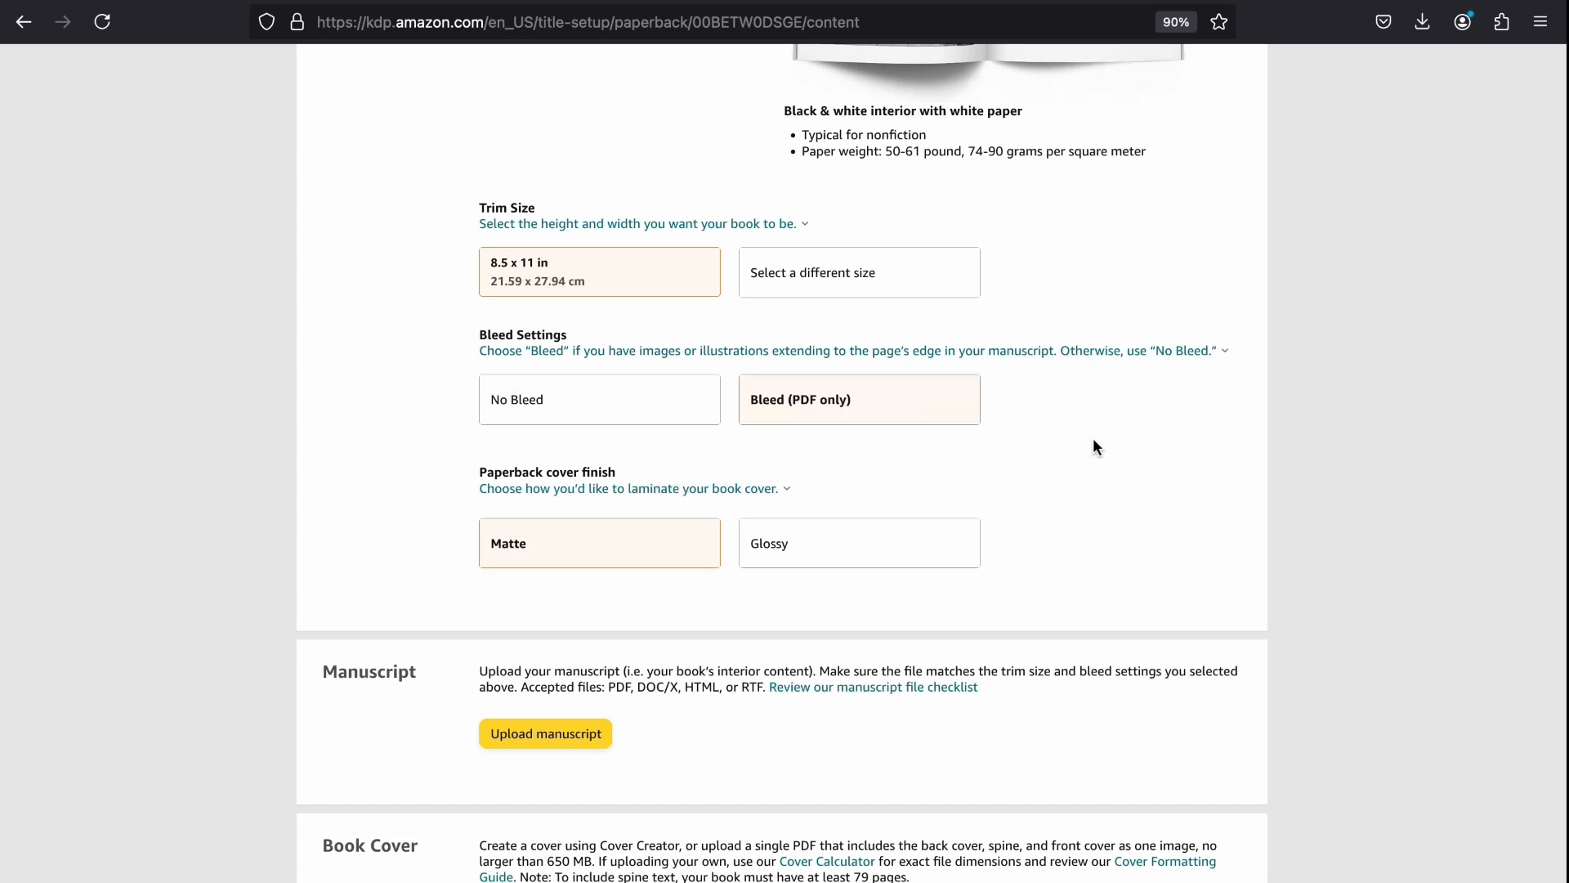
Step: Review the ink and paper type, trim size, bleed and cover finish choices, and the manuscript and cover upload sections
scroll(1094, 441, "up", 4)
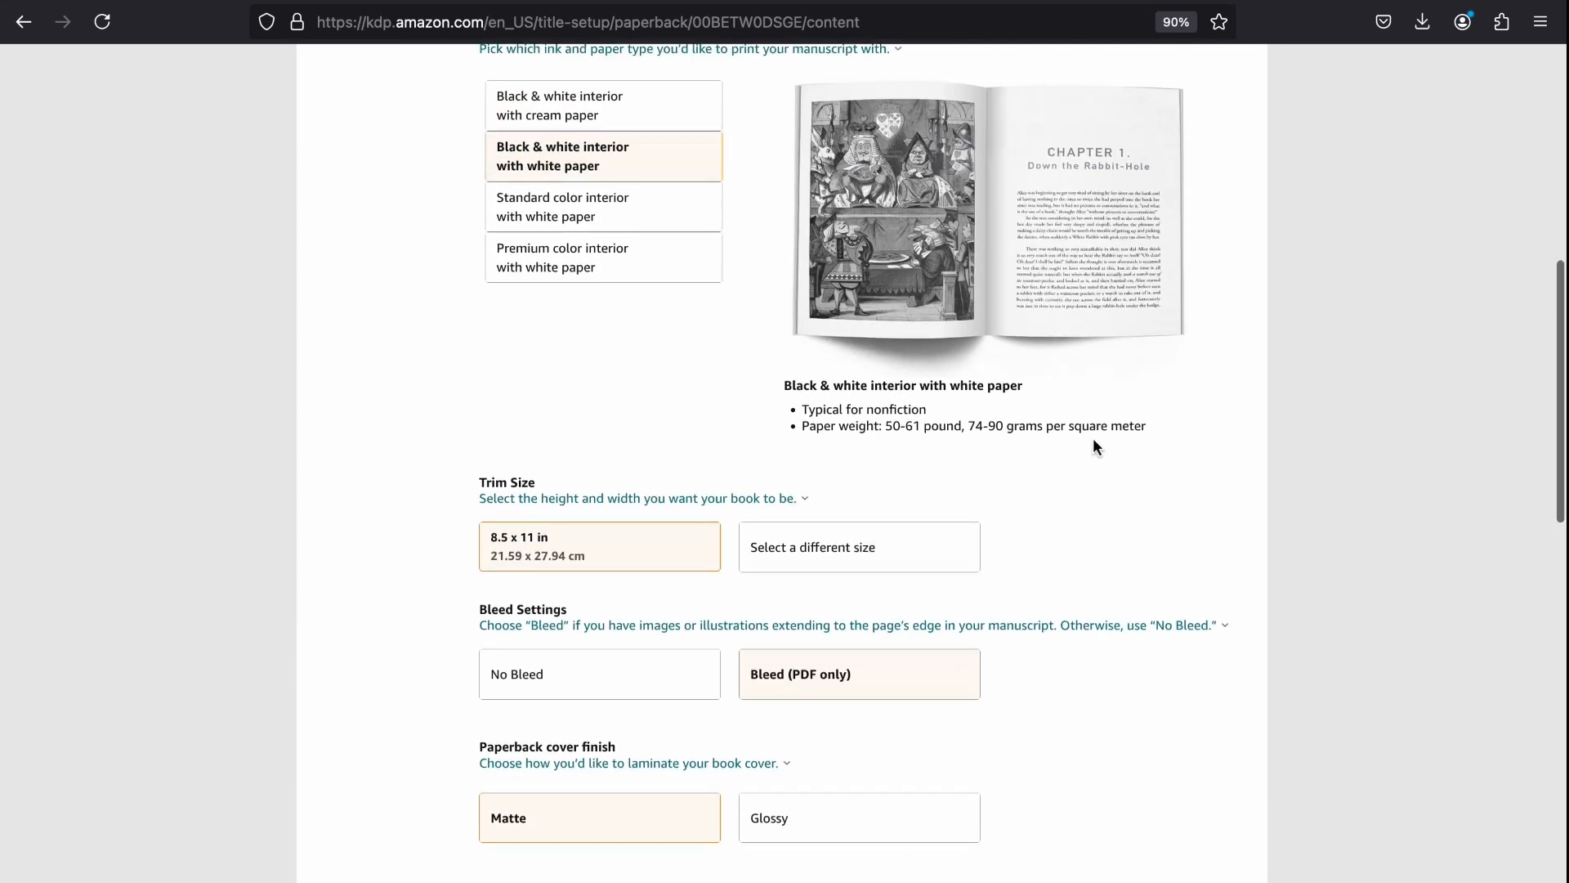
scroll(1096, 445, "up", 1)
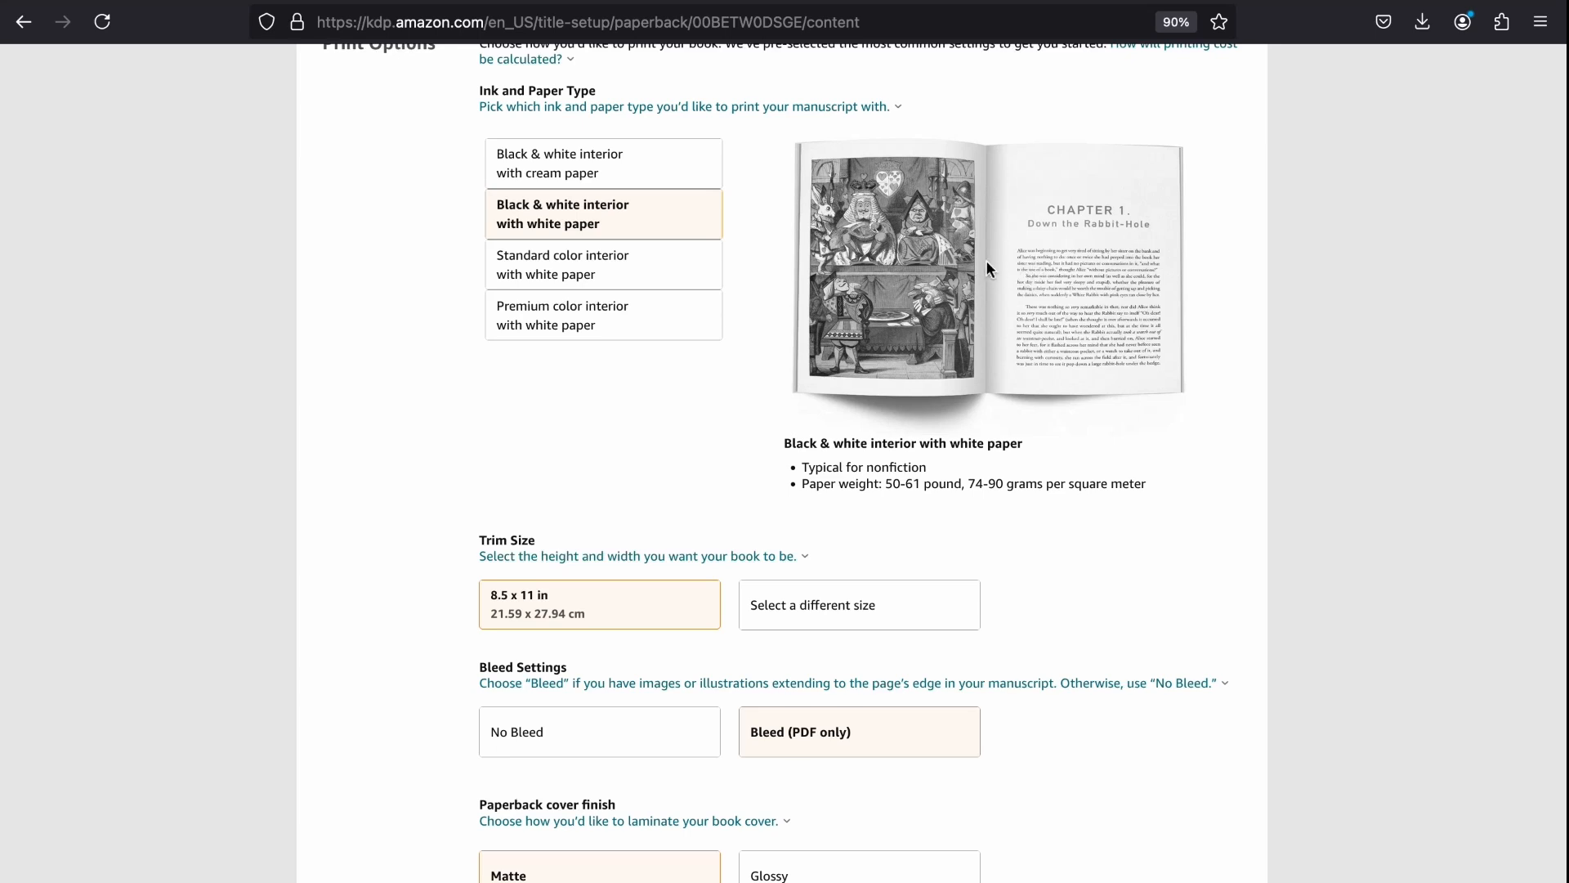
scroll(986, 260, "down", 3)
scroll(1087, 449, "up", 2)
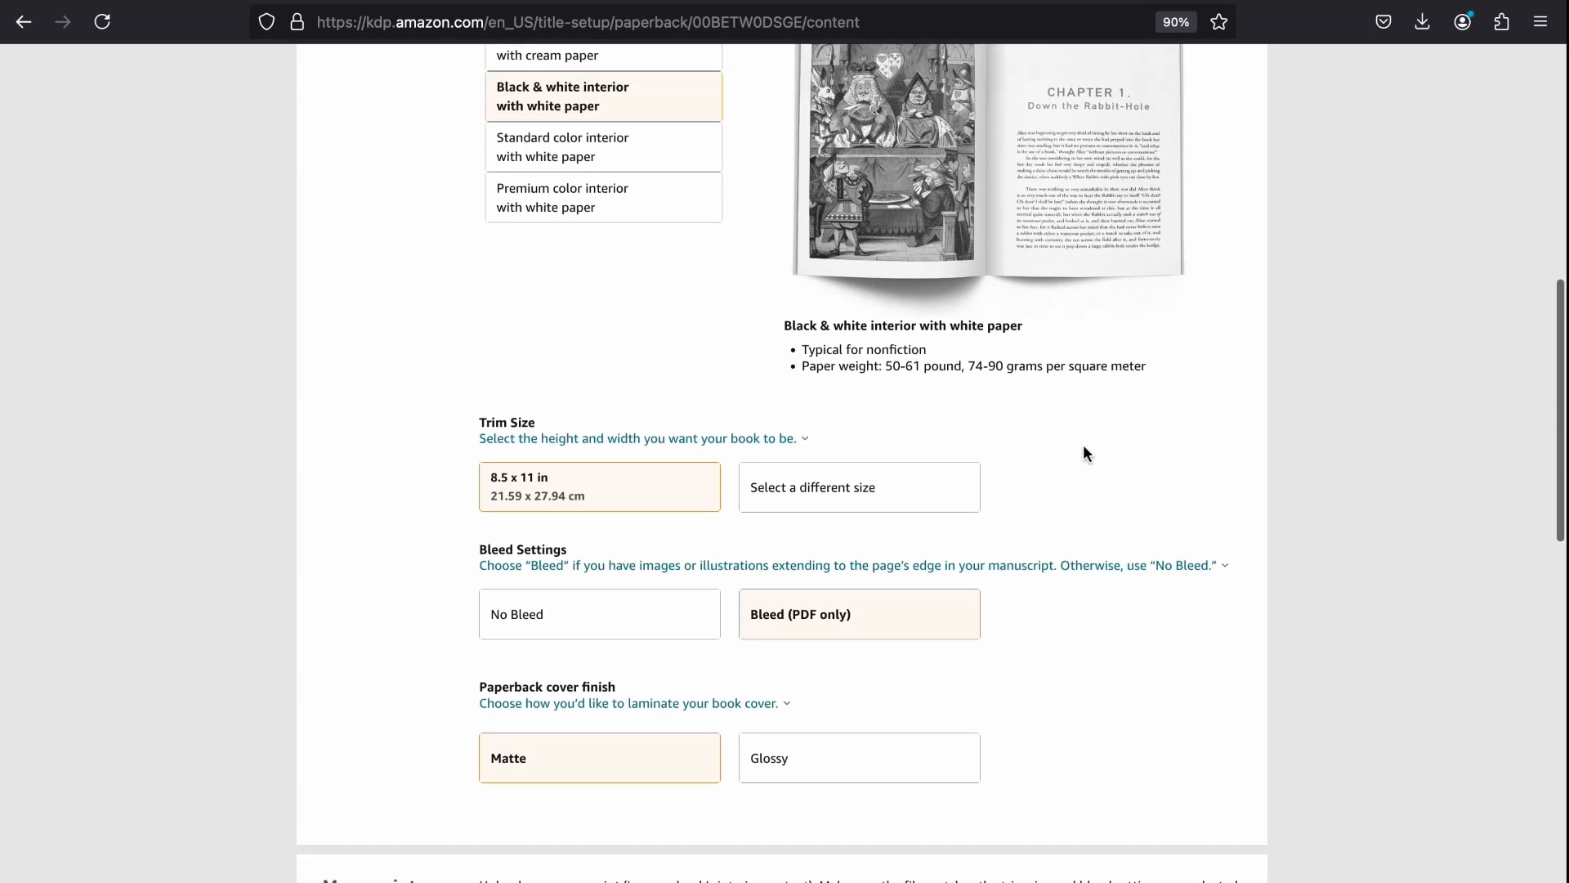
scroll(1049, 298, "up", 2)
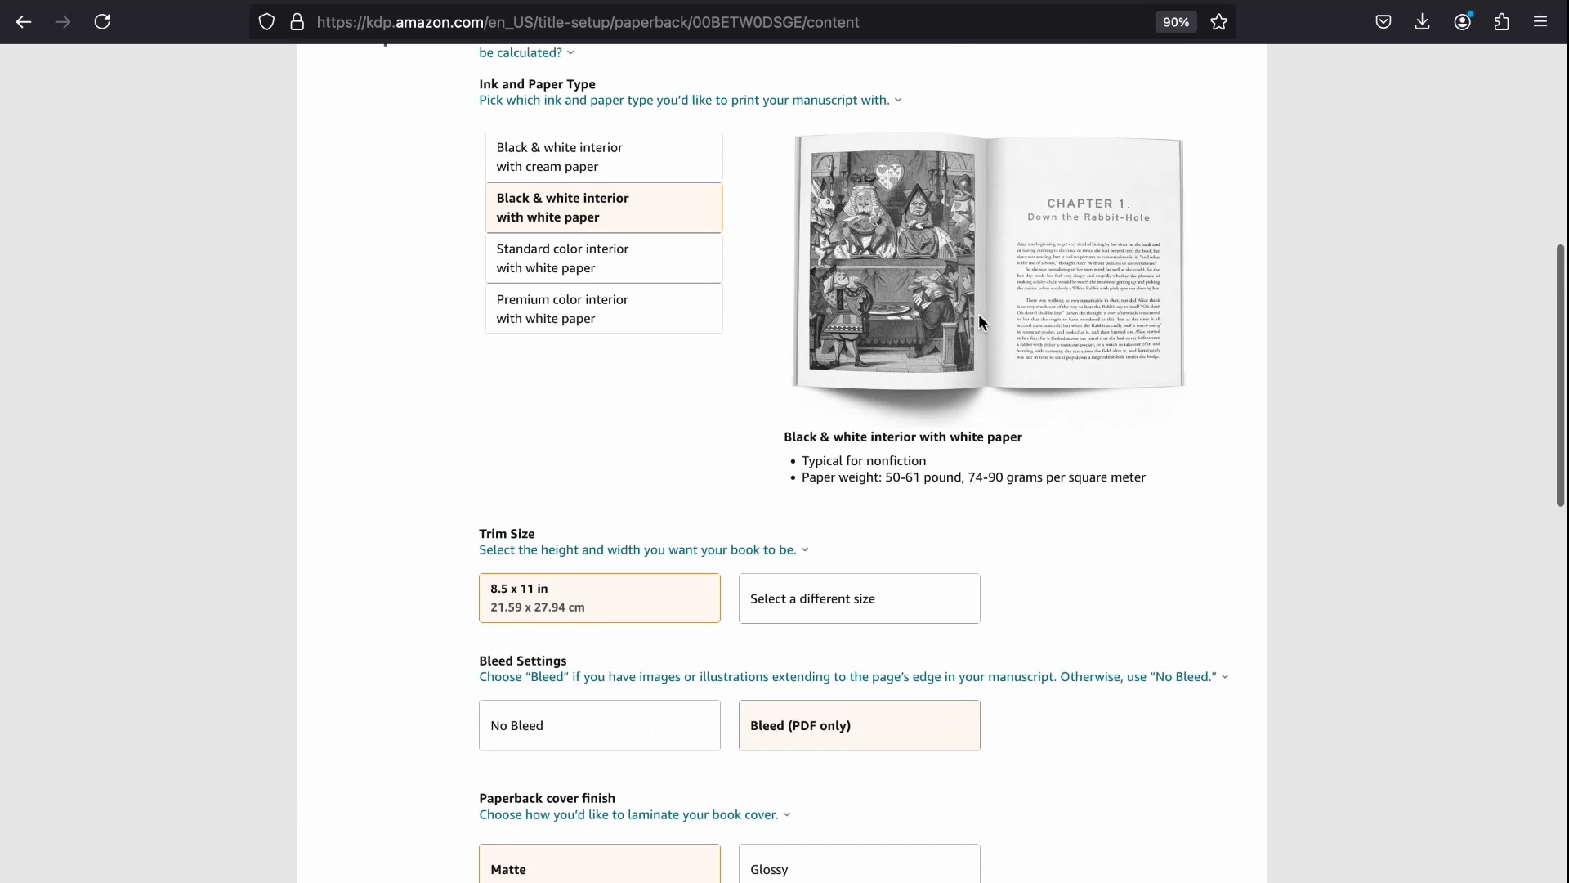
scroll(979, 314, "down", 7)
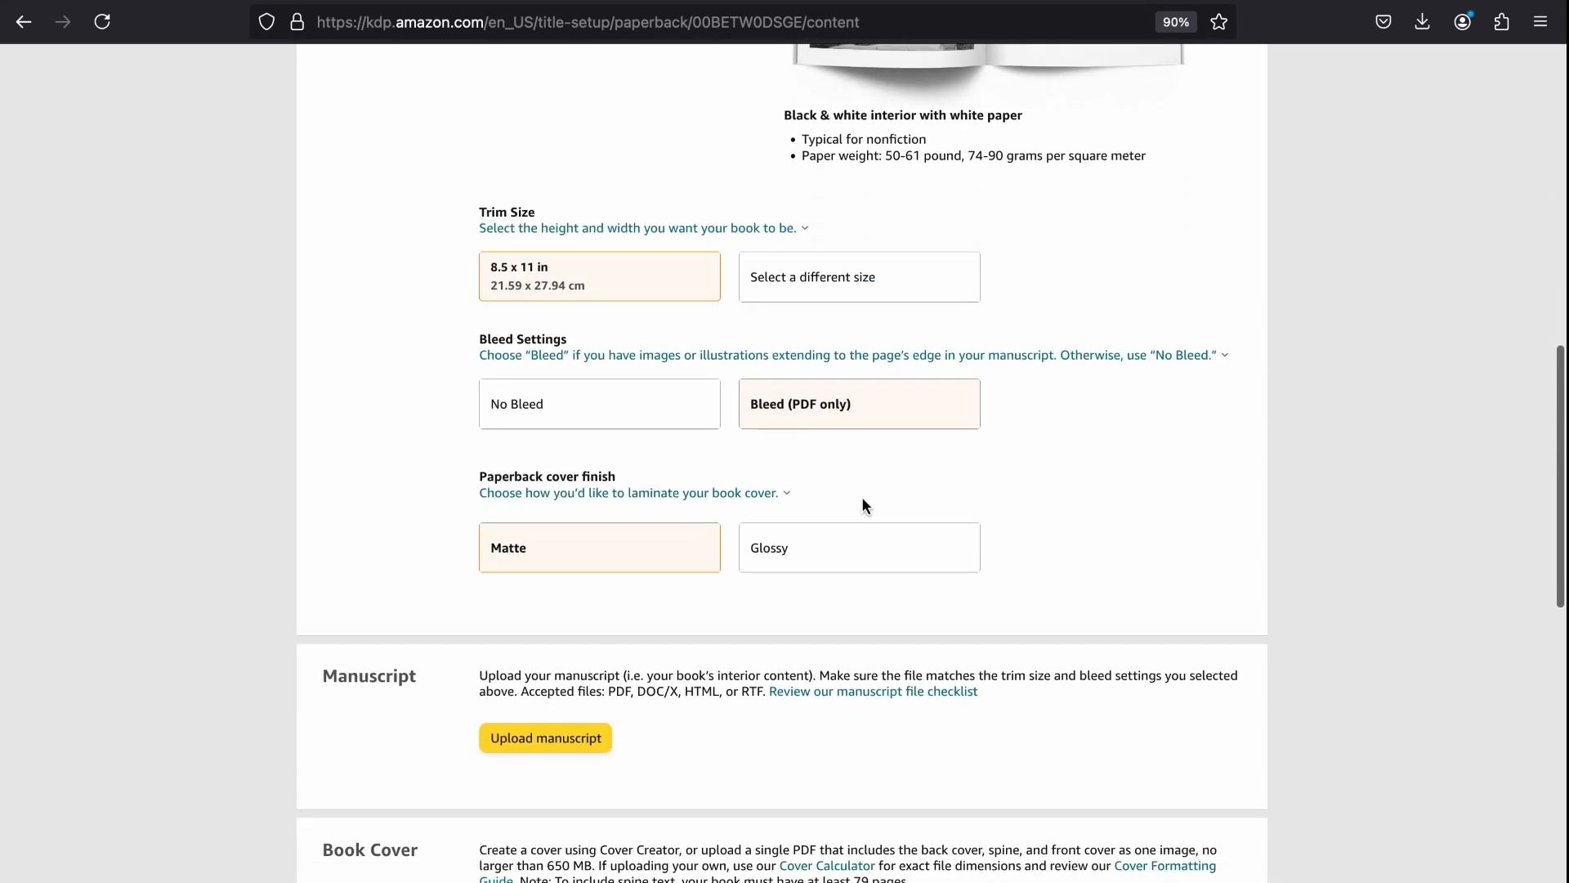
scroll(817, 458, "down", 5)
scroll(797, 335, "down", 2)
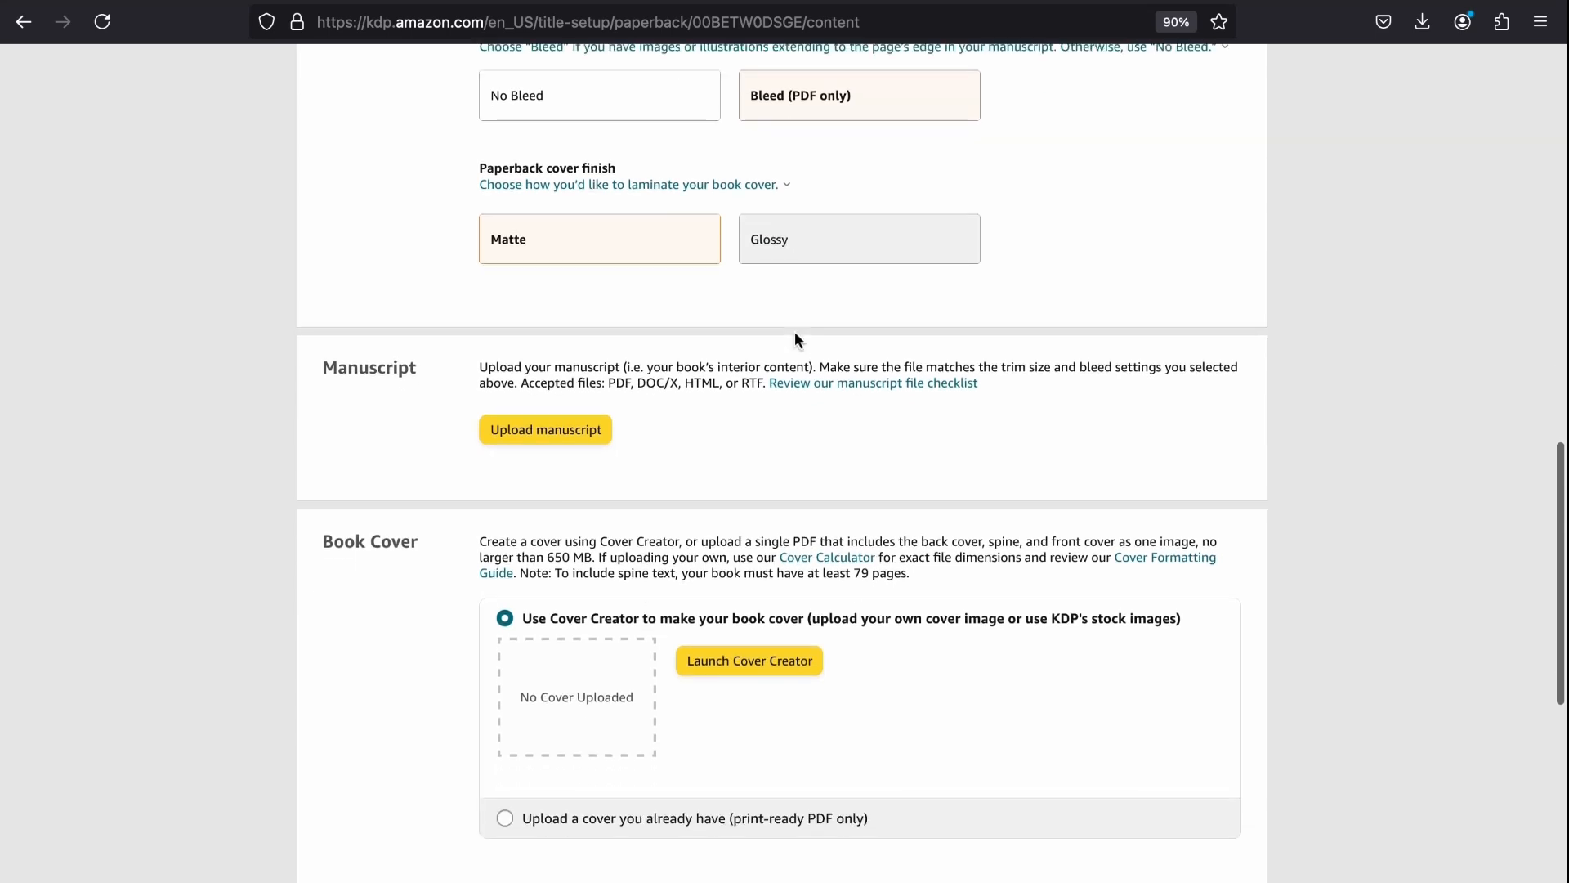
scroll(777, 359, "down", 2)
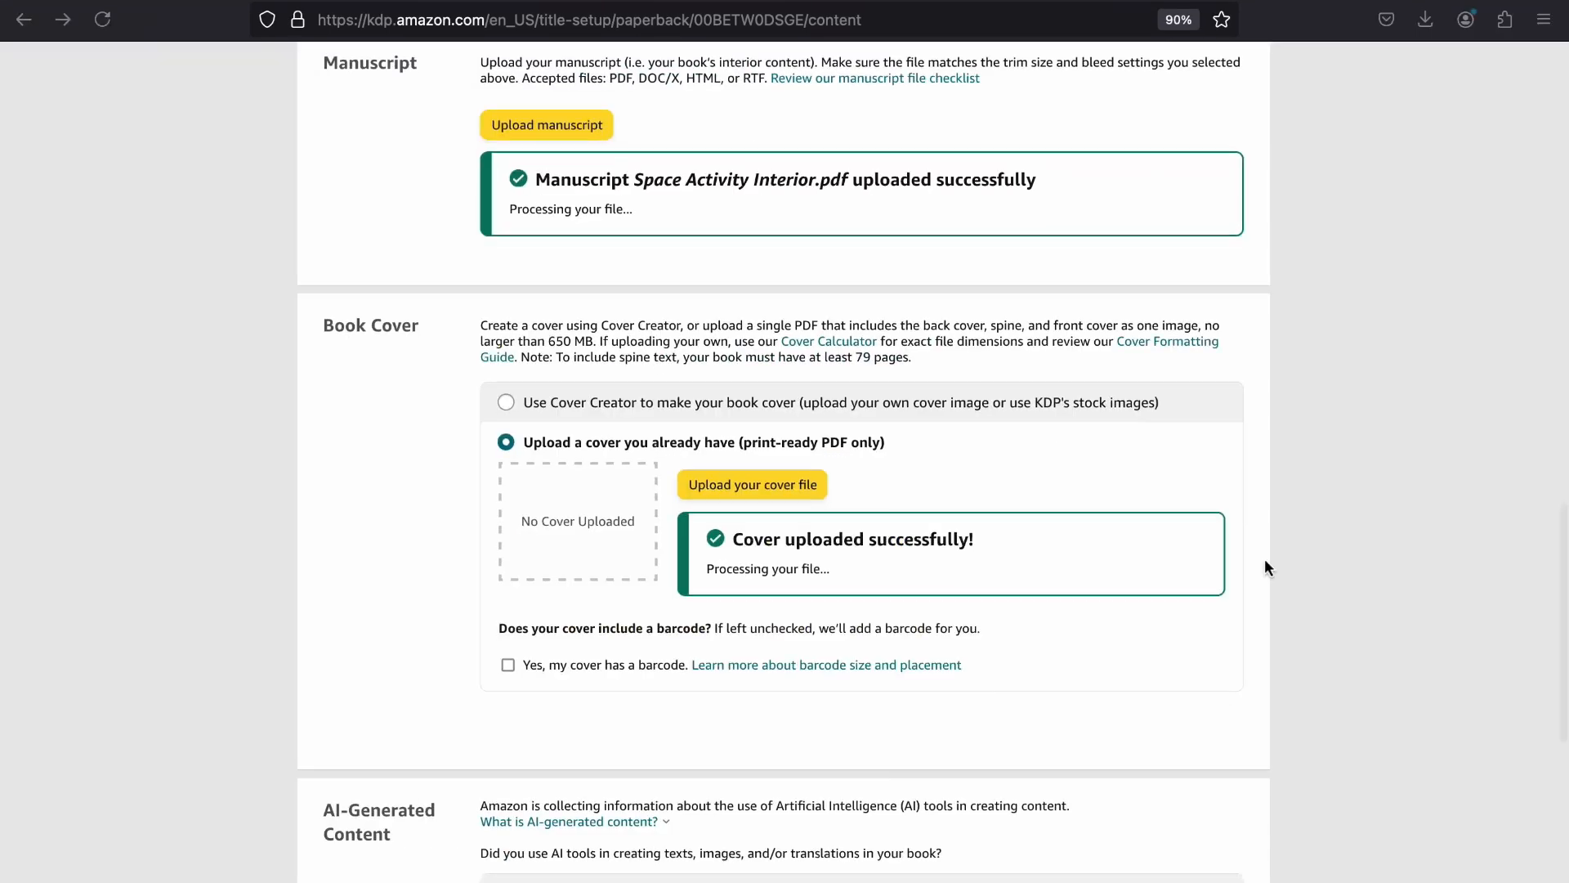
Step: Answer Yes to the question whether AI tools were used in creating the book's content
scroll(1264, 557, "down", 1)
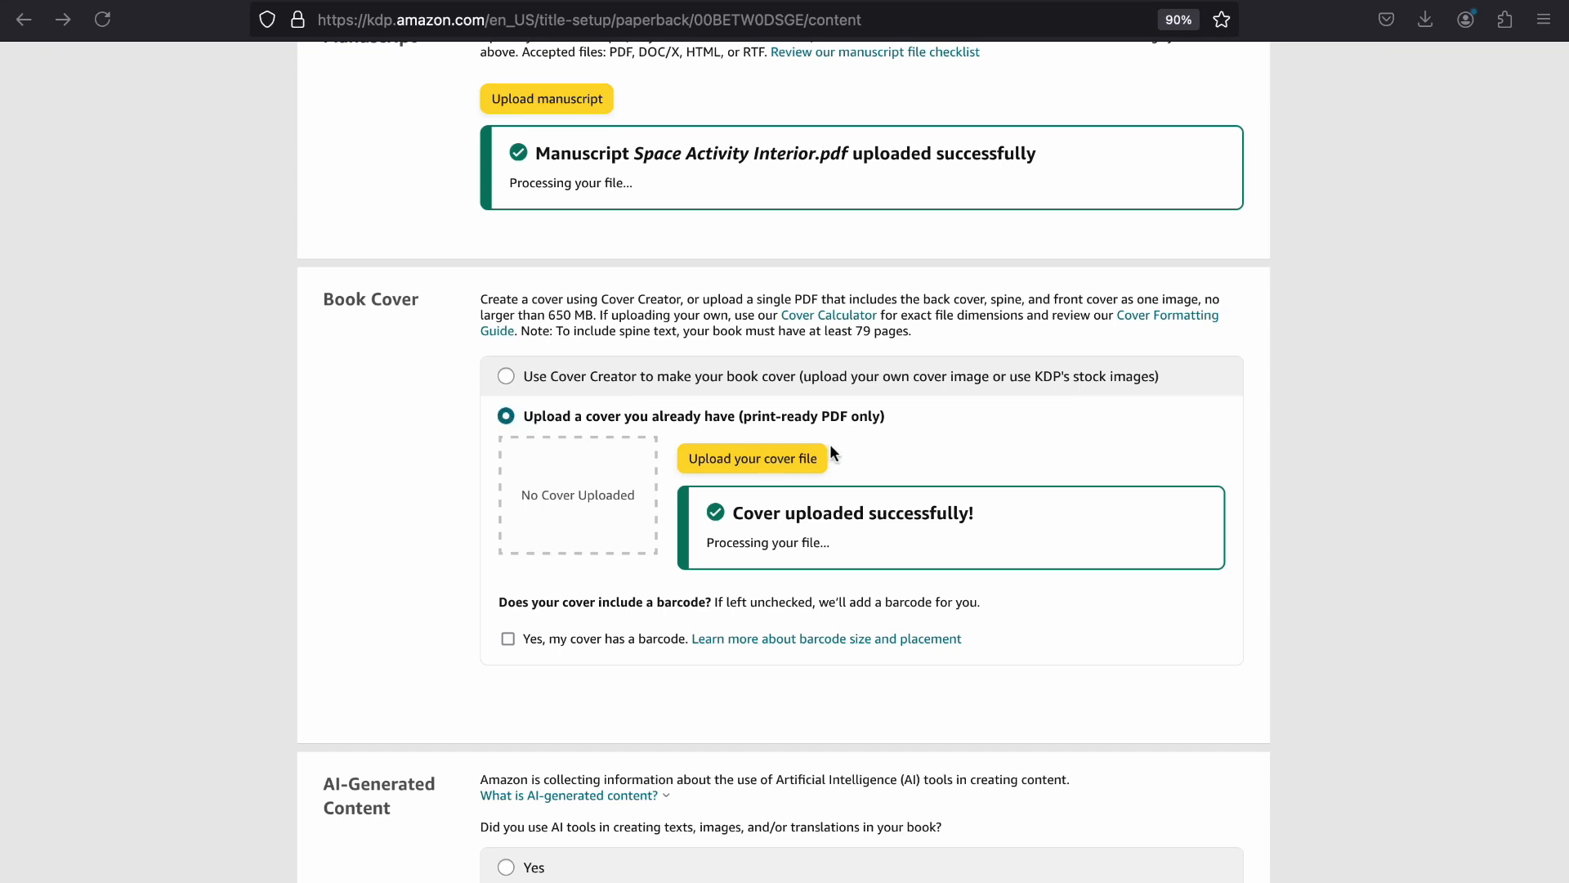
scroll(226, 451, "down", 5)
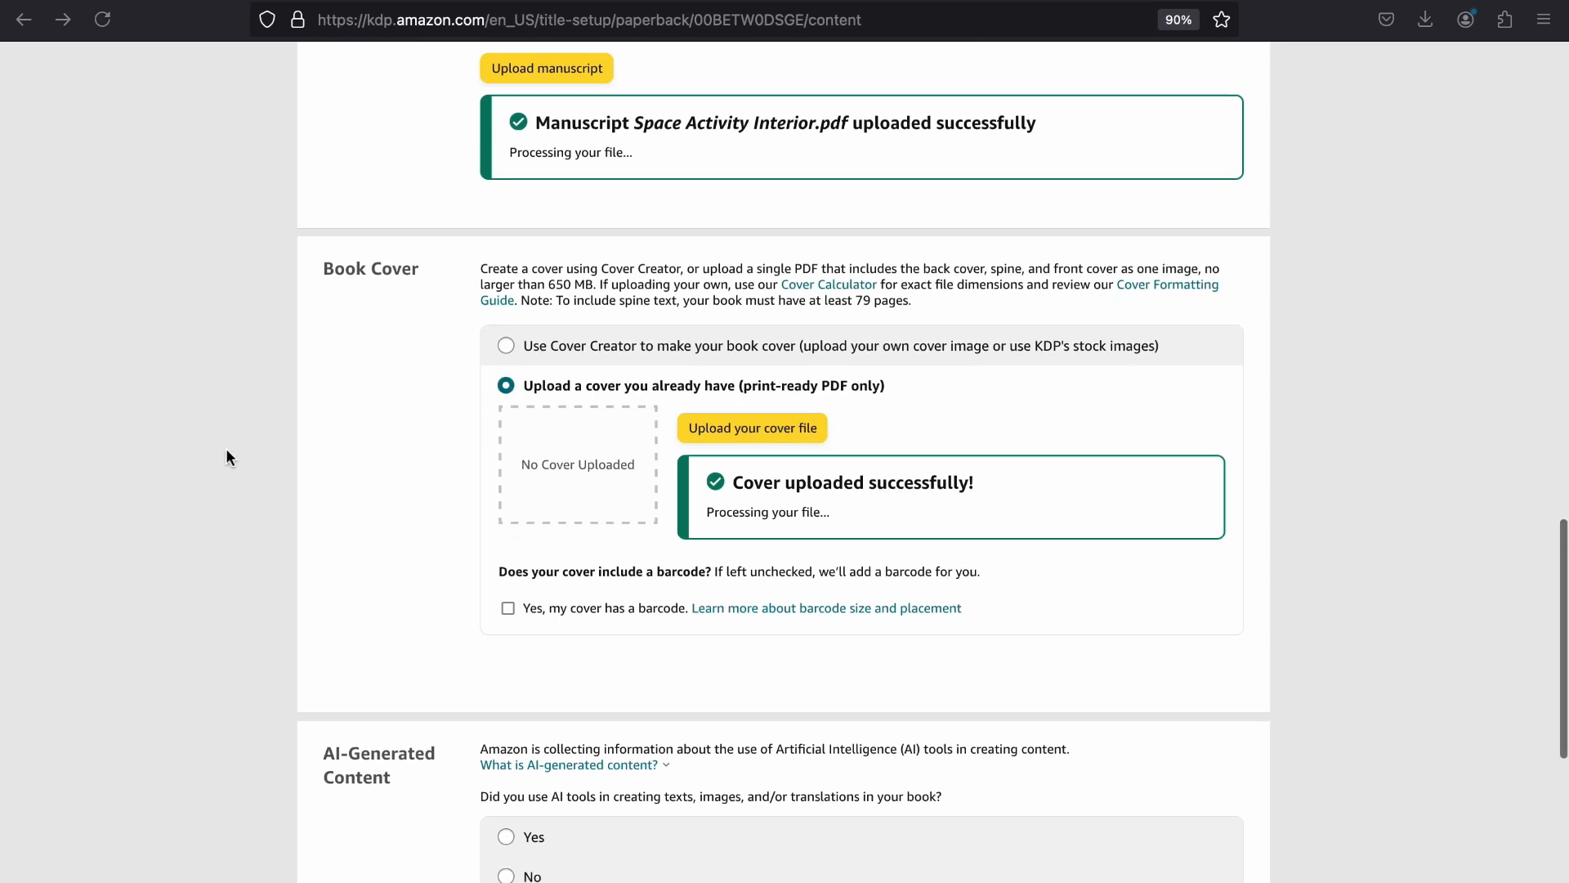
scroll(227, 457, "down", 5)
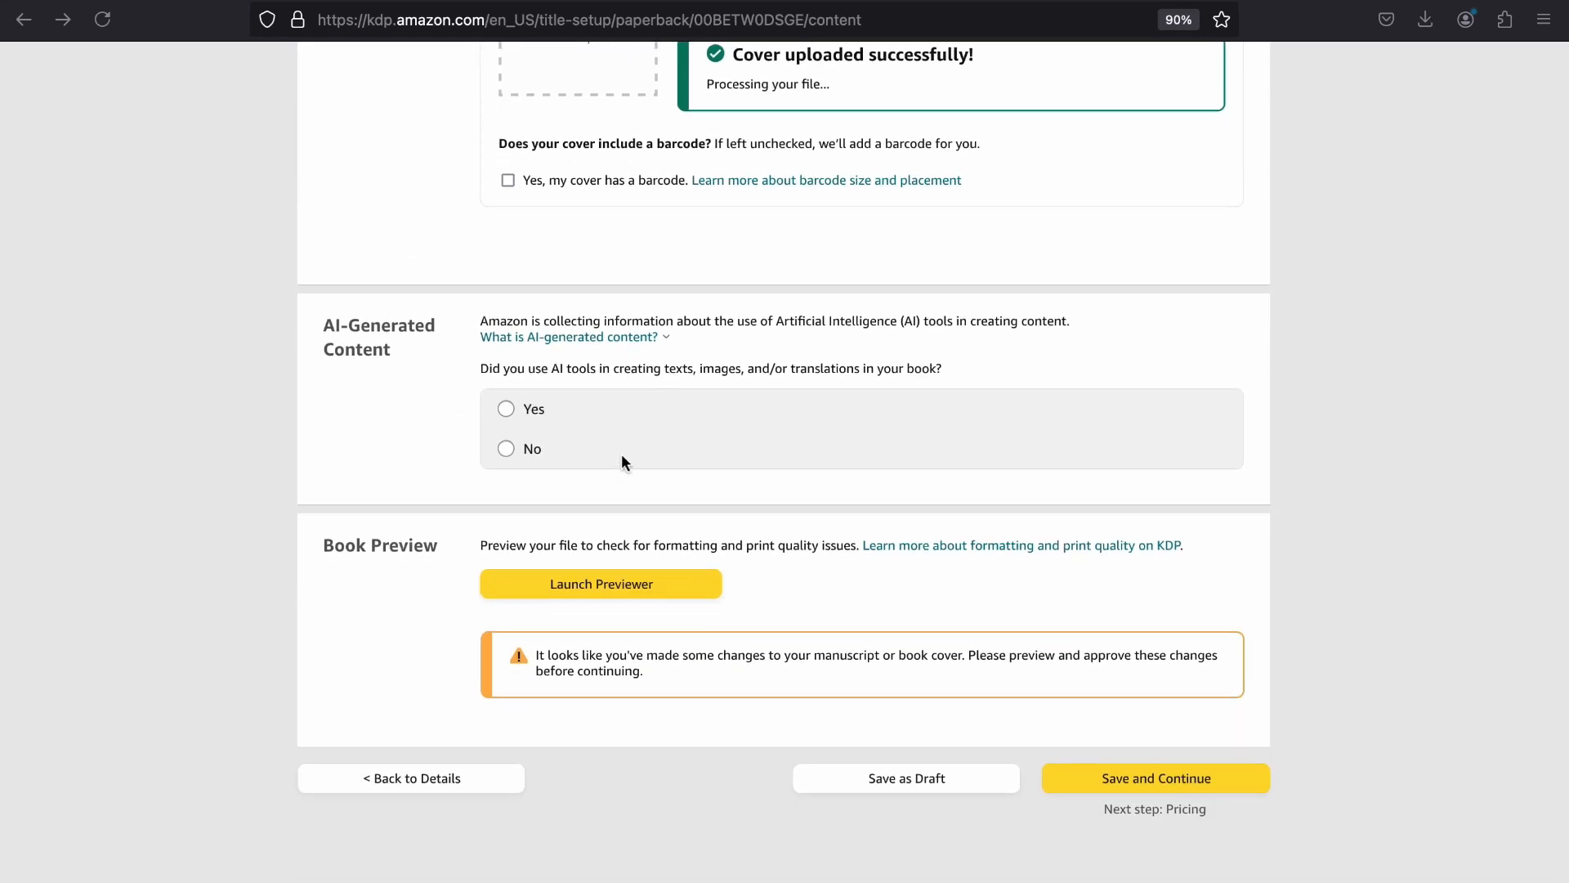
left_click(506, 410)
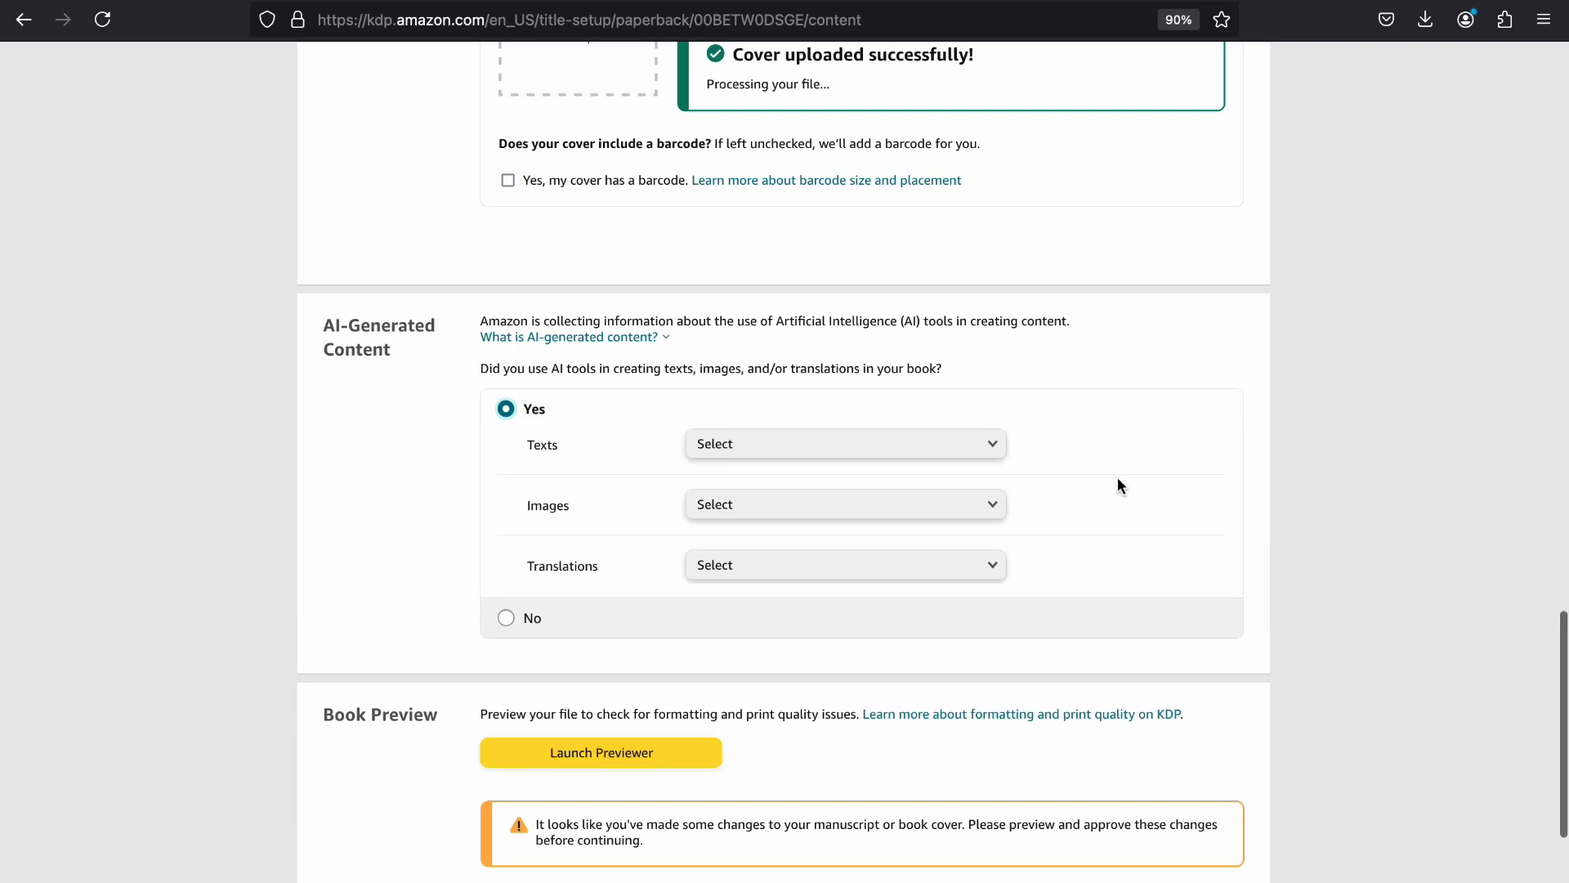
Step: Declare AI-generated texts as "Some sections, with extensive editing" and enter ChatGPT as the tool used
left_click(971, 451)
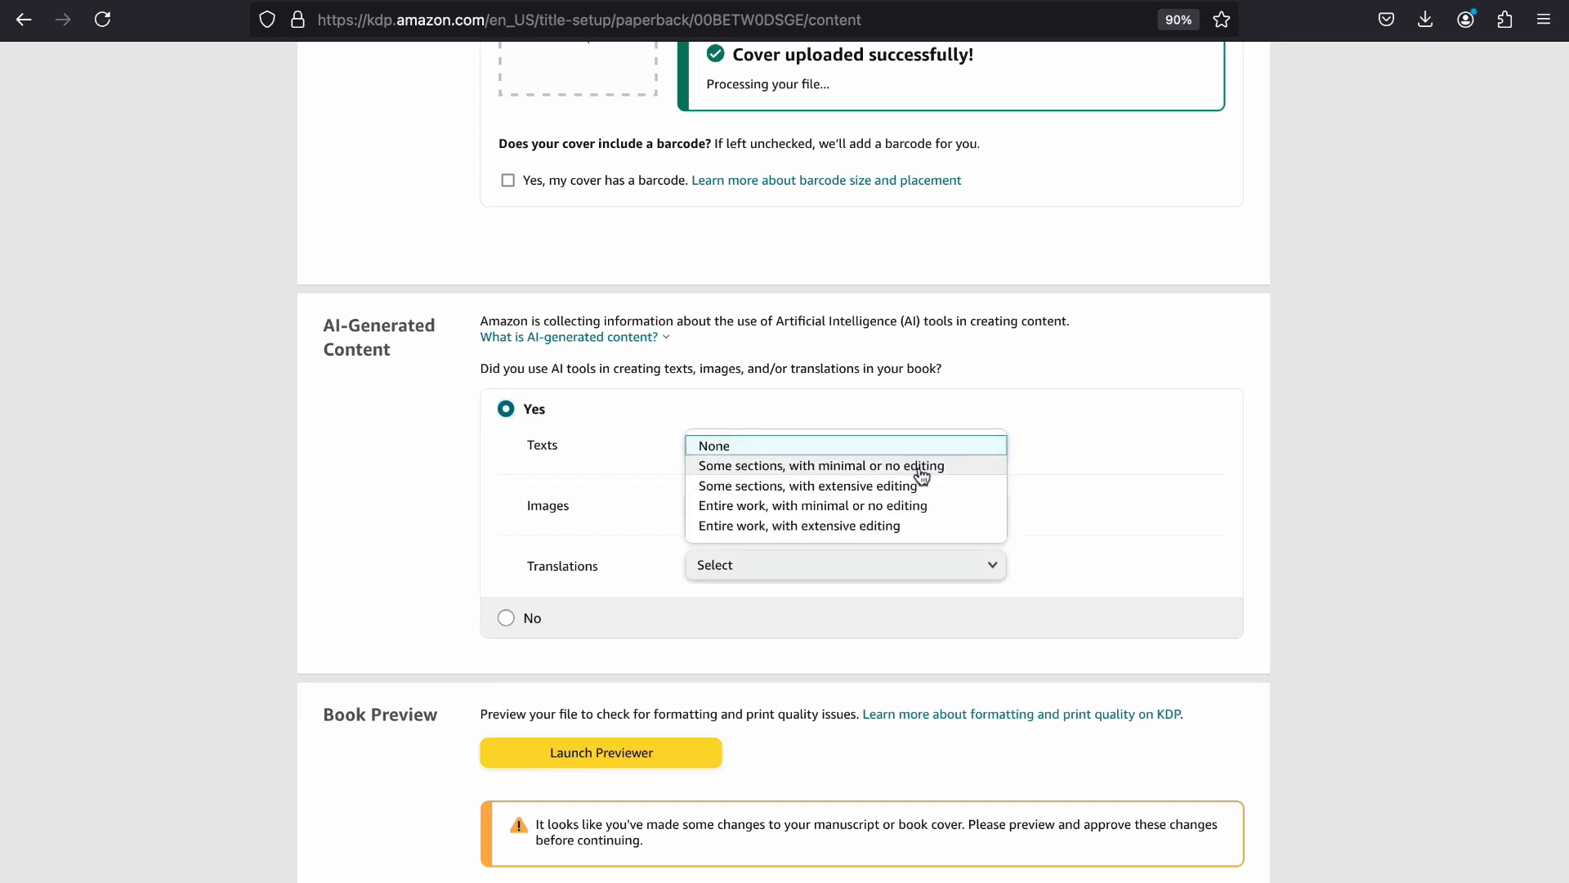
left_click(953, 468)
left_click(898, 450)
left_click(893, 484)
left_click(781, 502)
type("ChatGO")
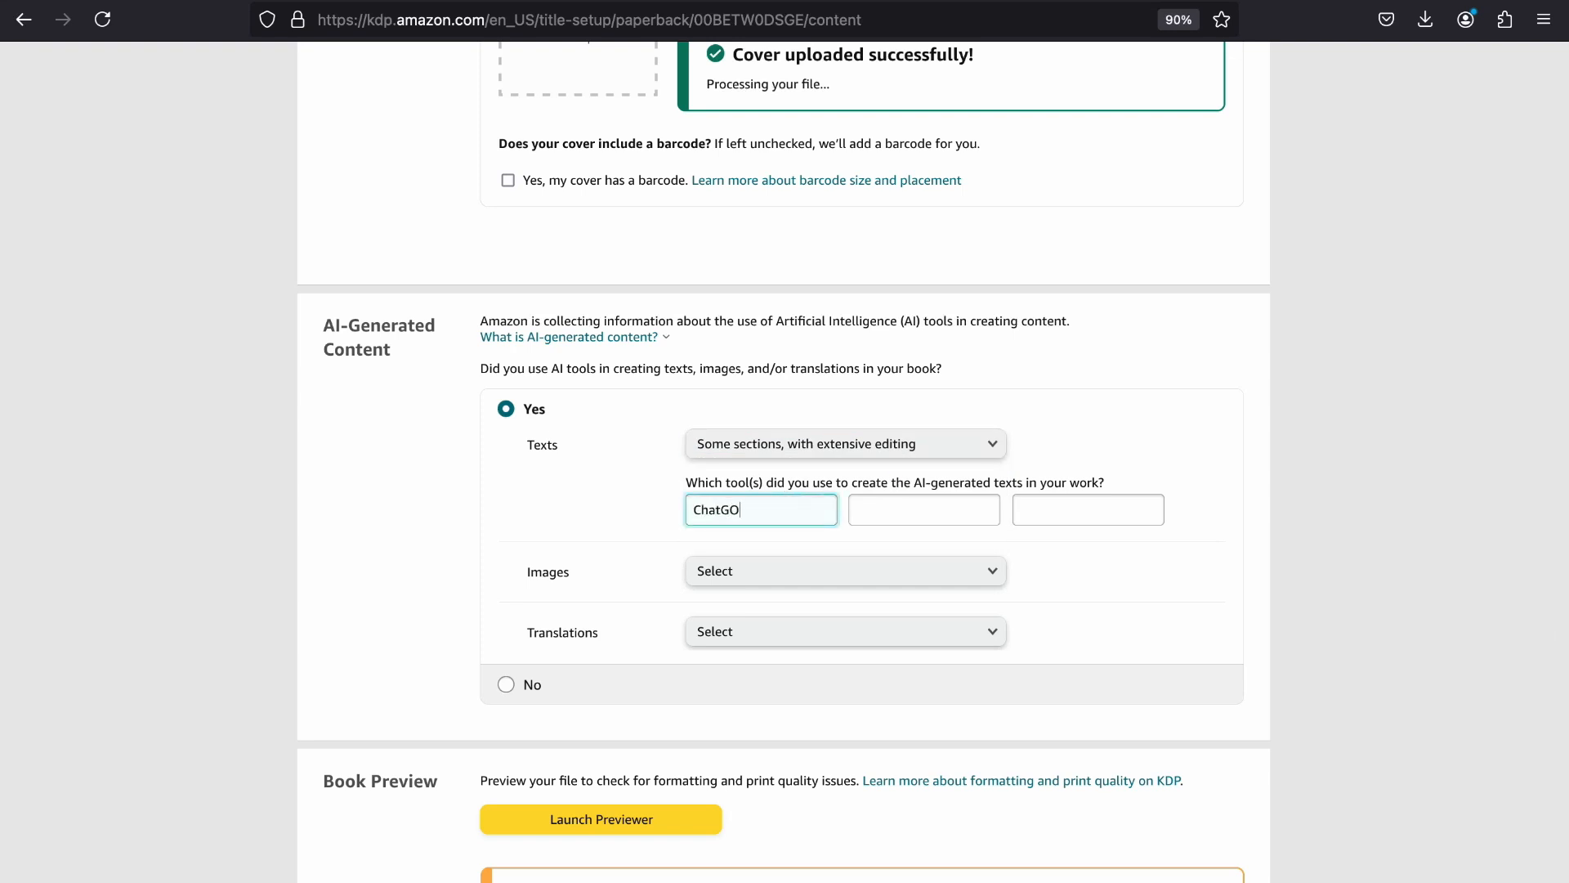
key("BackSpace")
type("PT")
left_click(1263, 556)
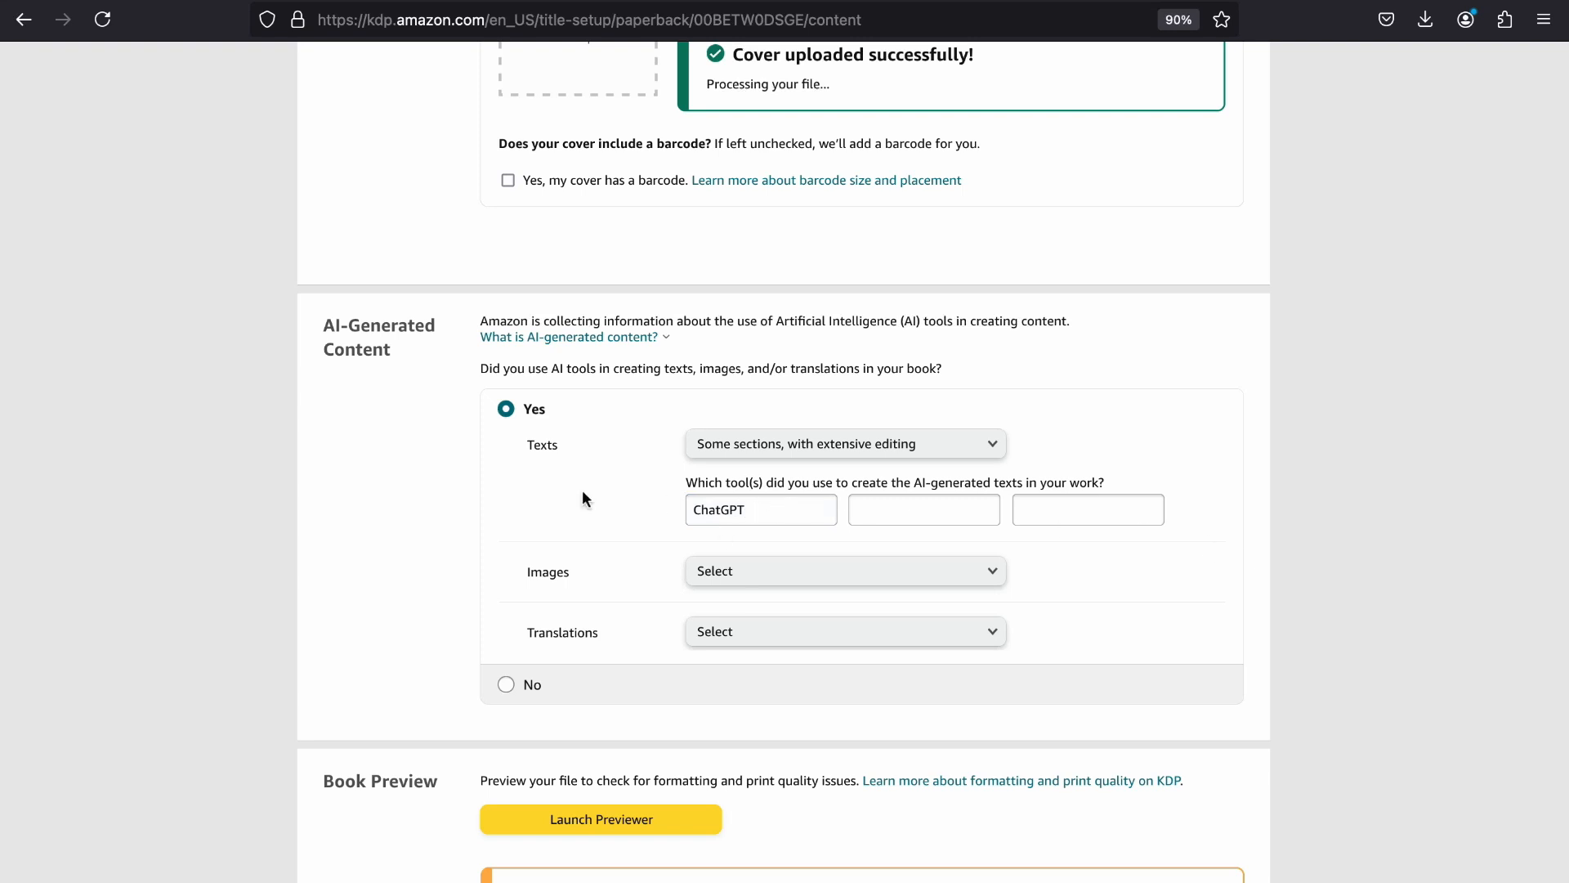
Step: Set both the AI-generated images and the AI-generated translations to None
left_click(797, 579)
left_click(765, 576)
left_click(756, 581)
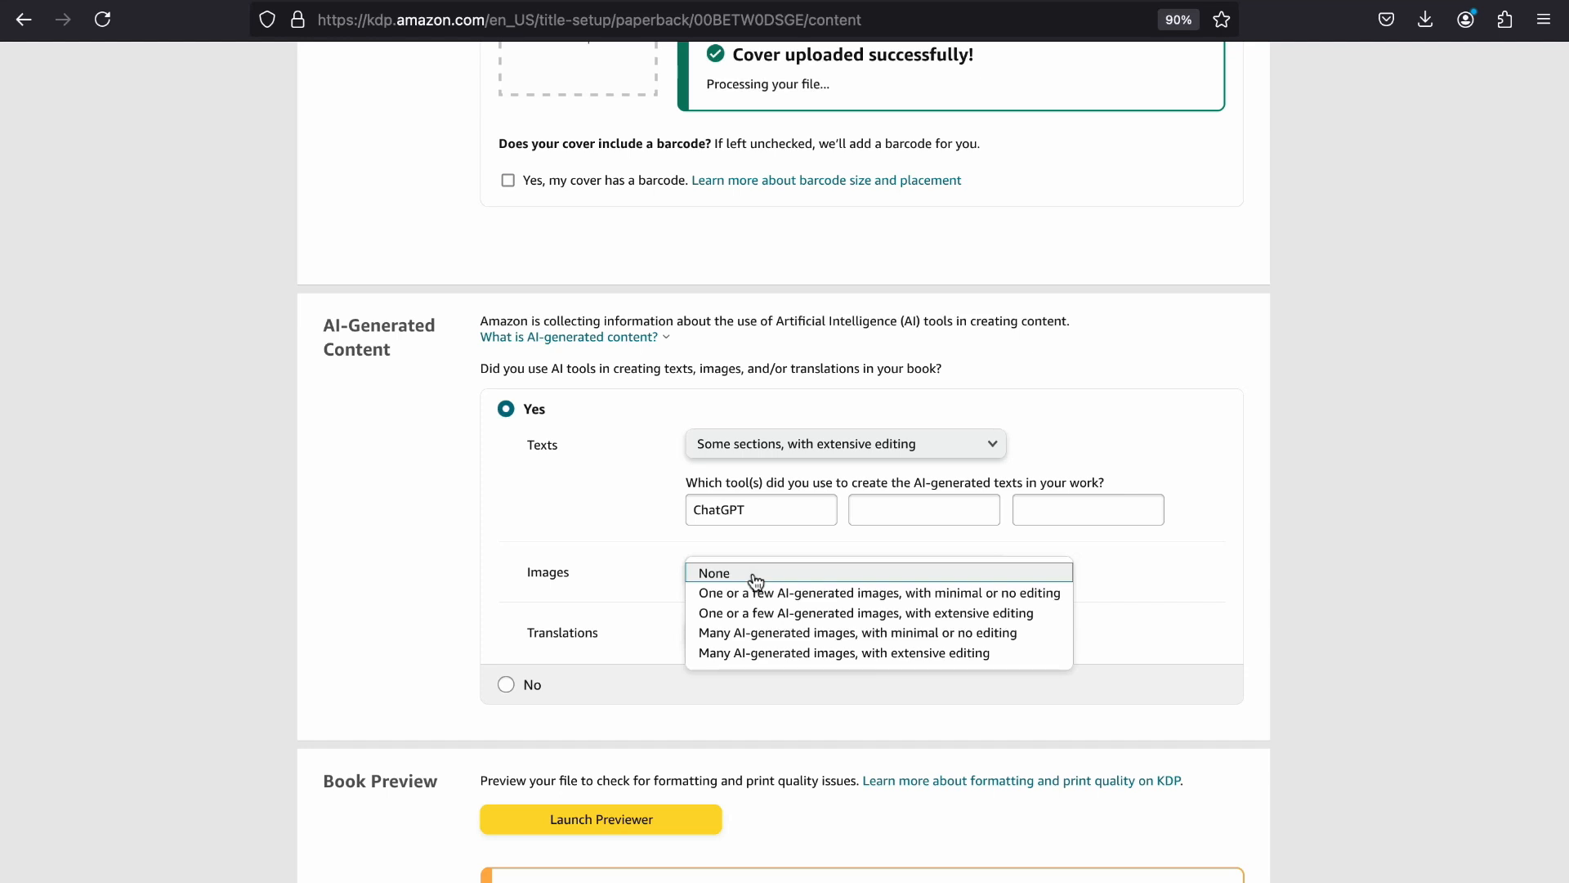
left_click(756, 581)
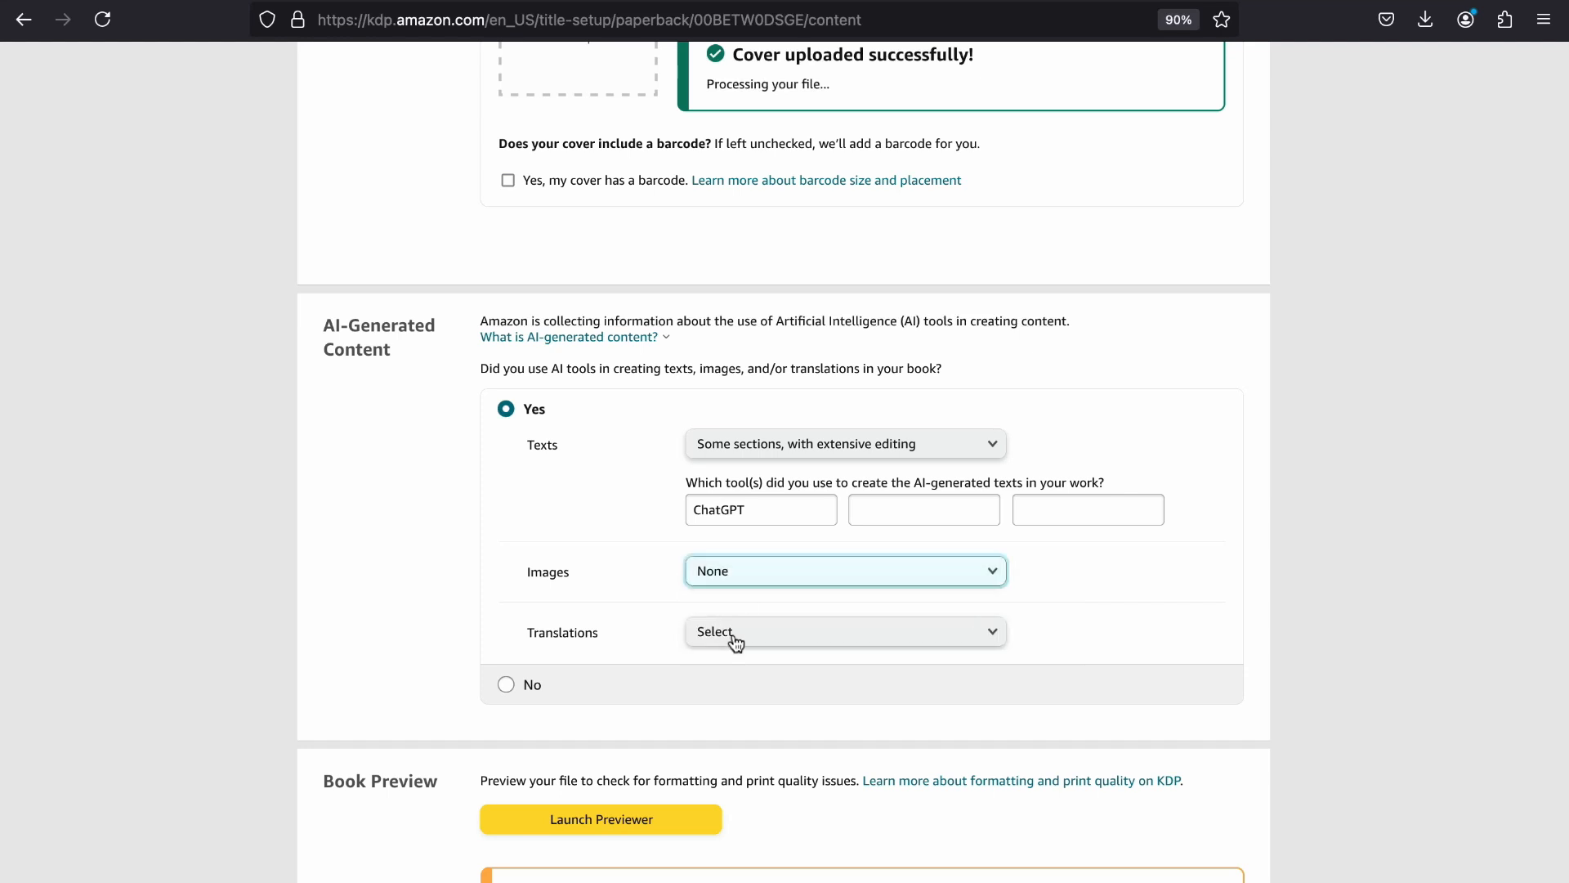
left_click(733, 639)
left_click(735, 642)
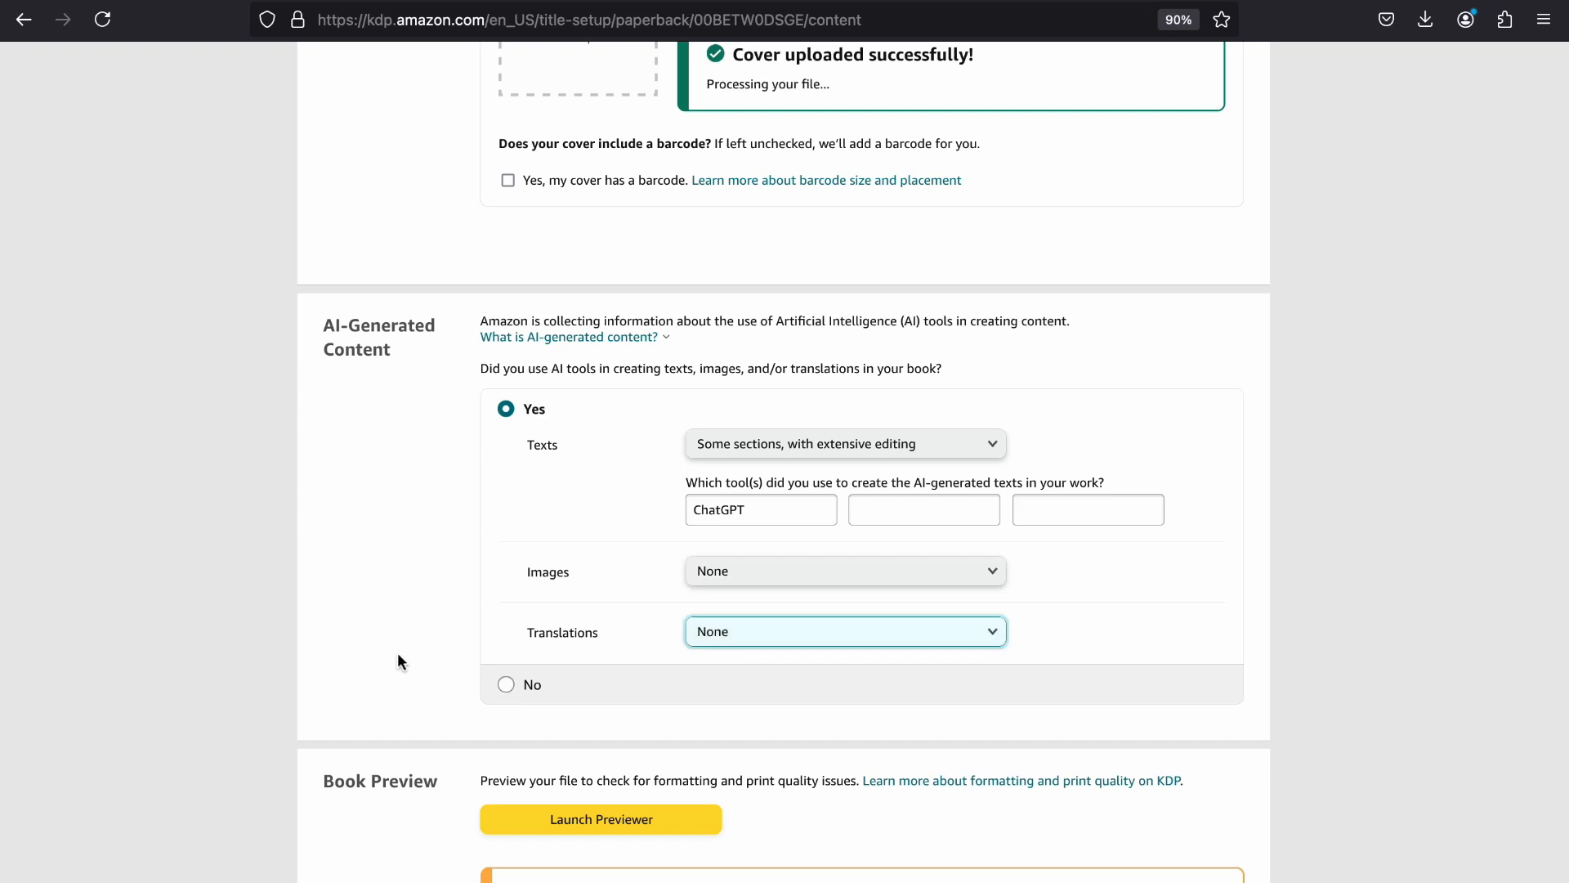
Step: Launch the print previewer to check the book's cover and interior
scroll(397, 652, "down", 1)
scroll(398, 660, "down", 3)
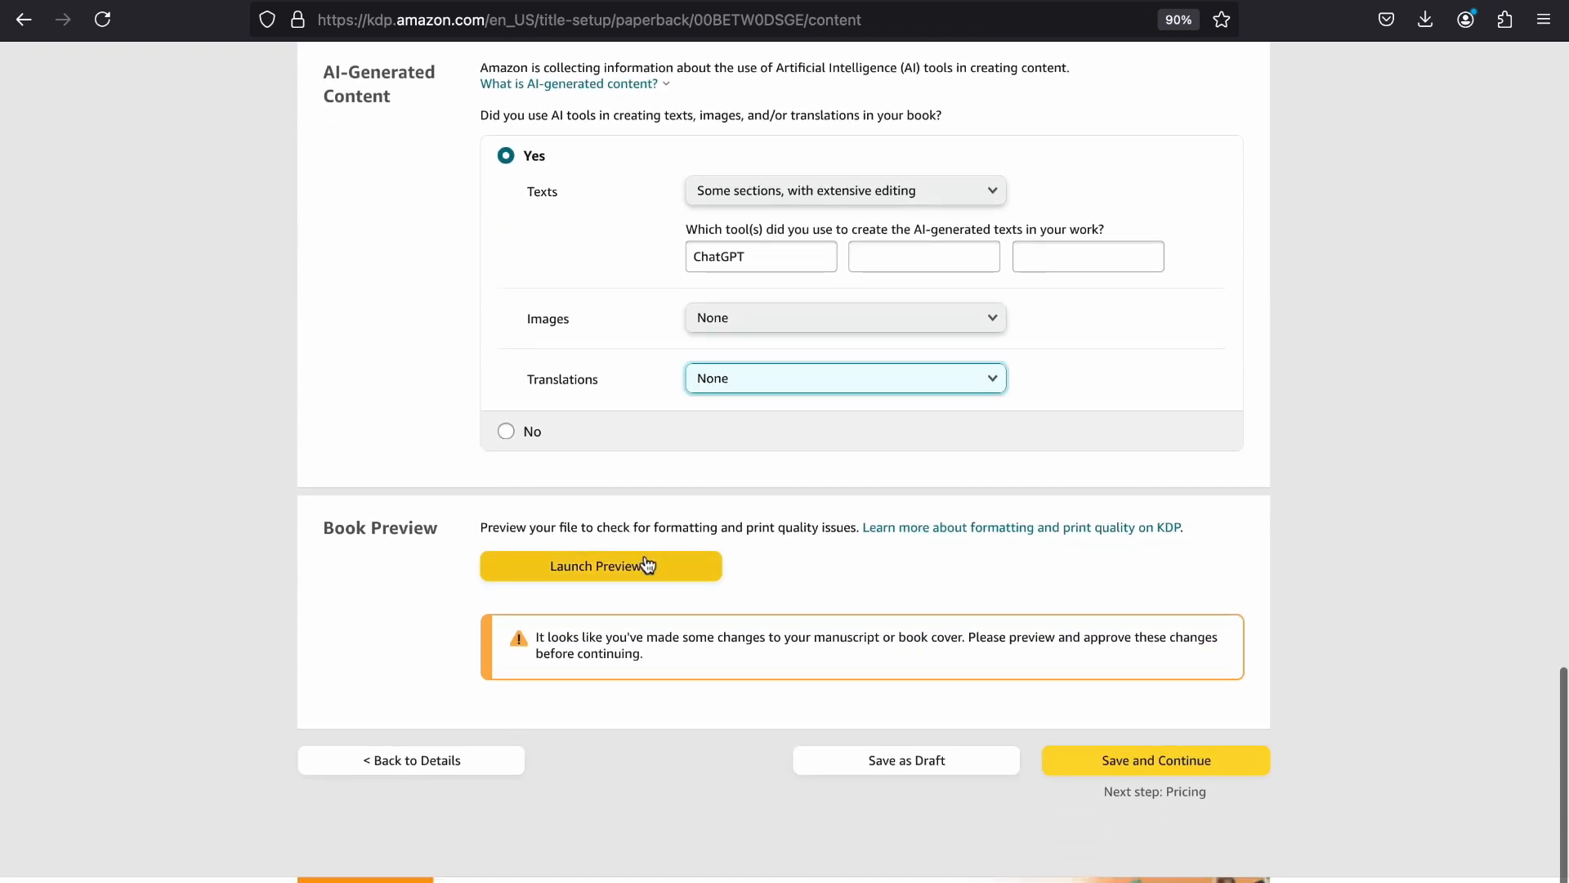
left_click(646, 564)
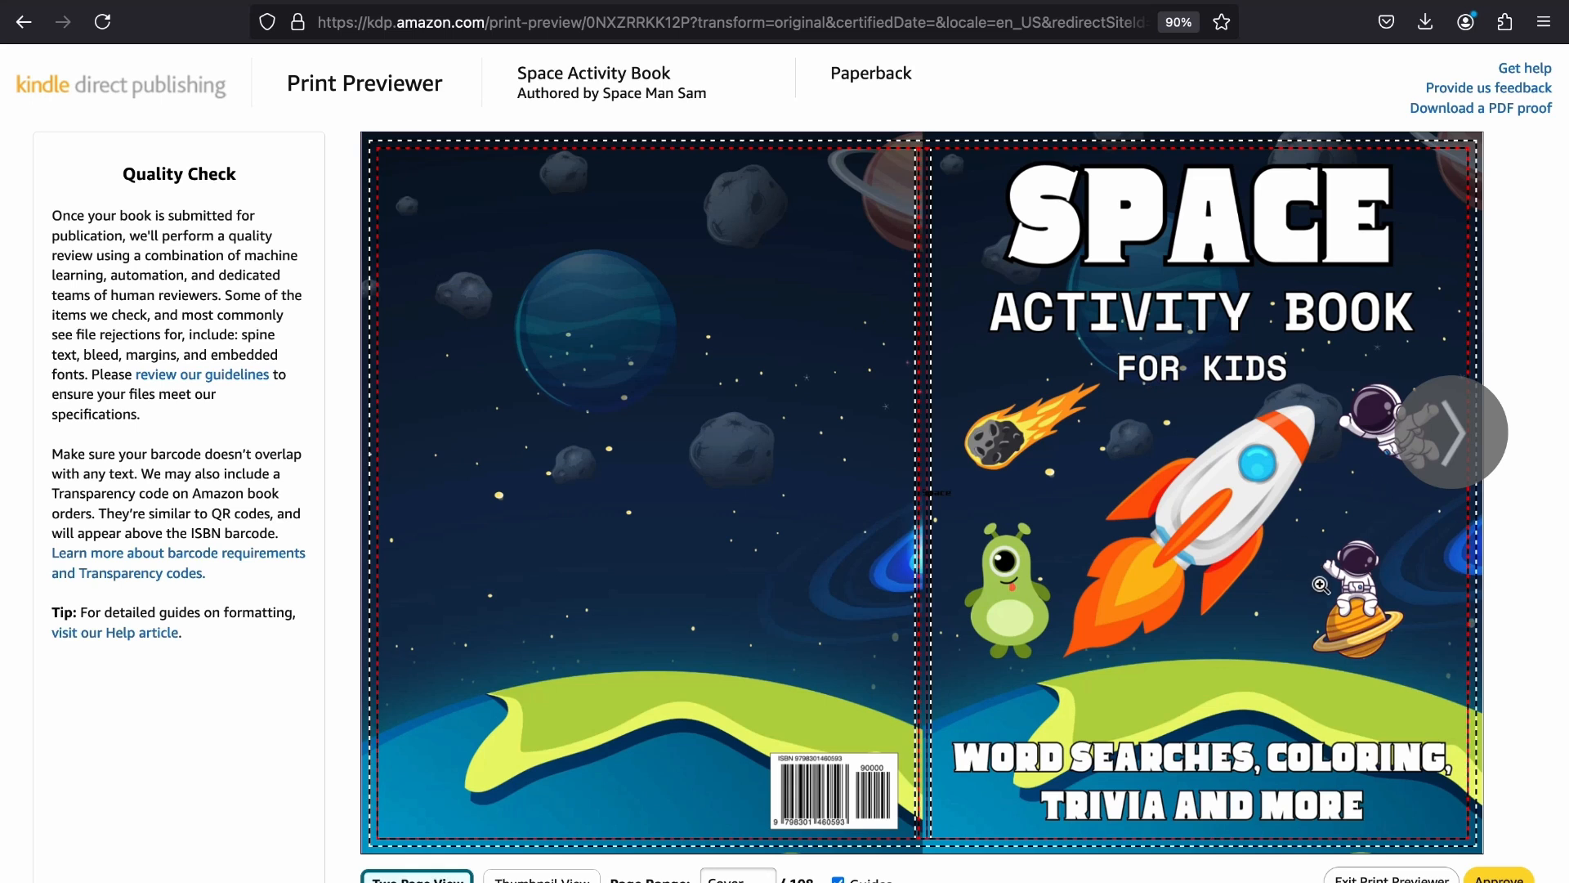
Step: Check the first interior spread in the print previewer and approve the book
left_click(1432, 441)
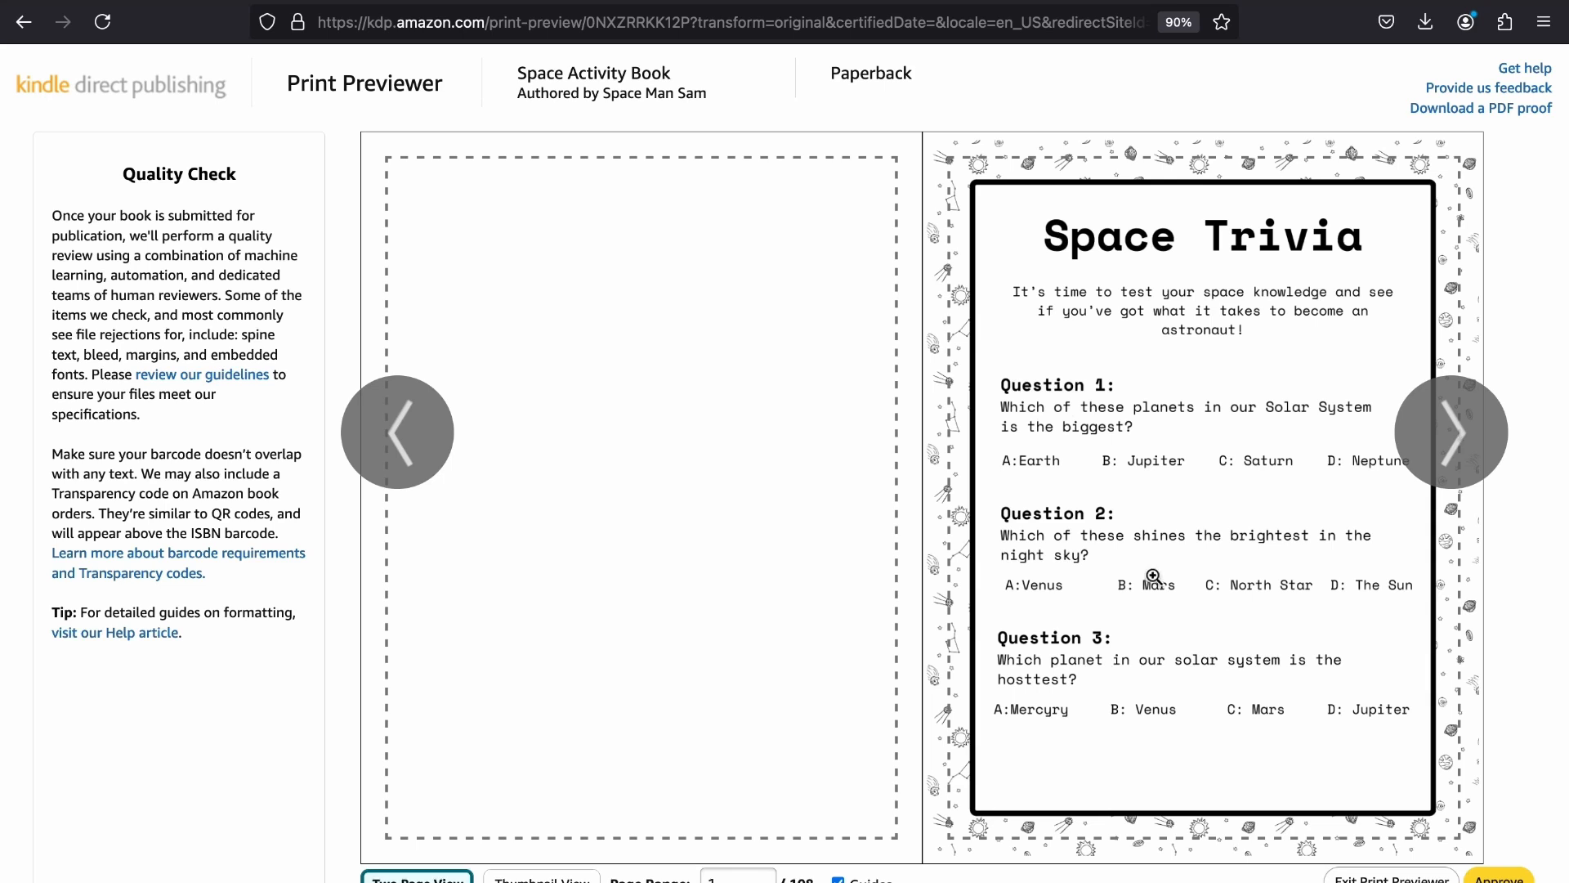
left_click(1050, 718)
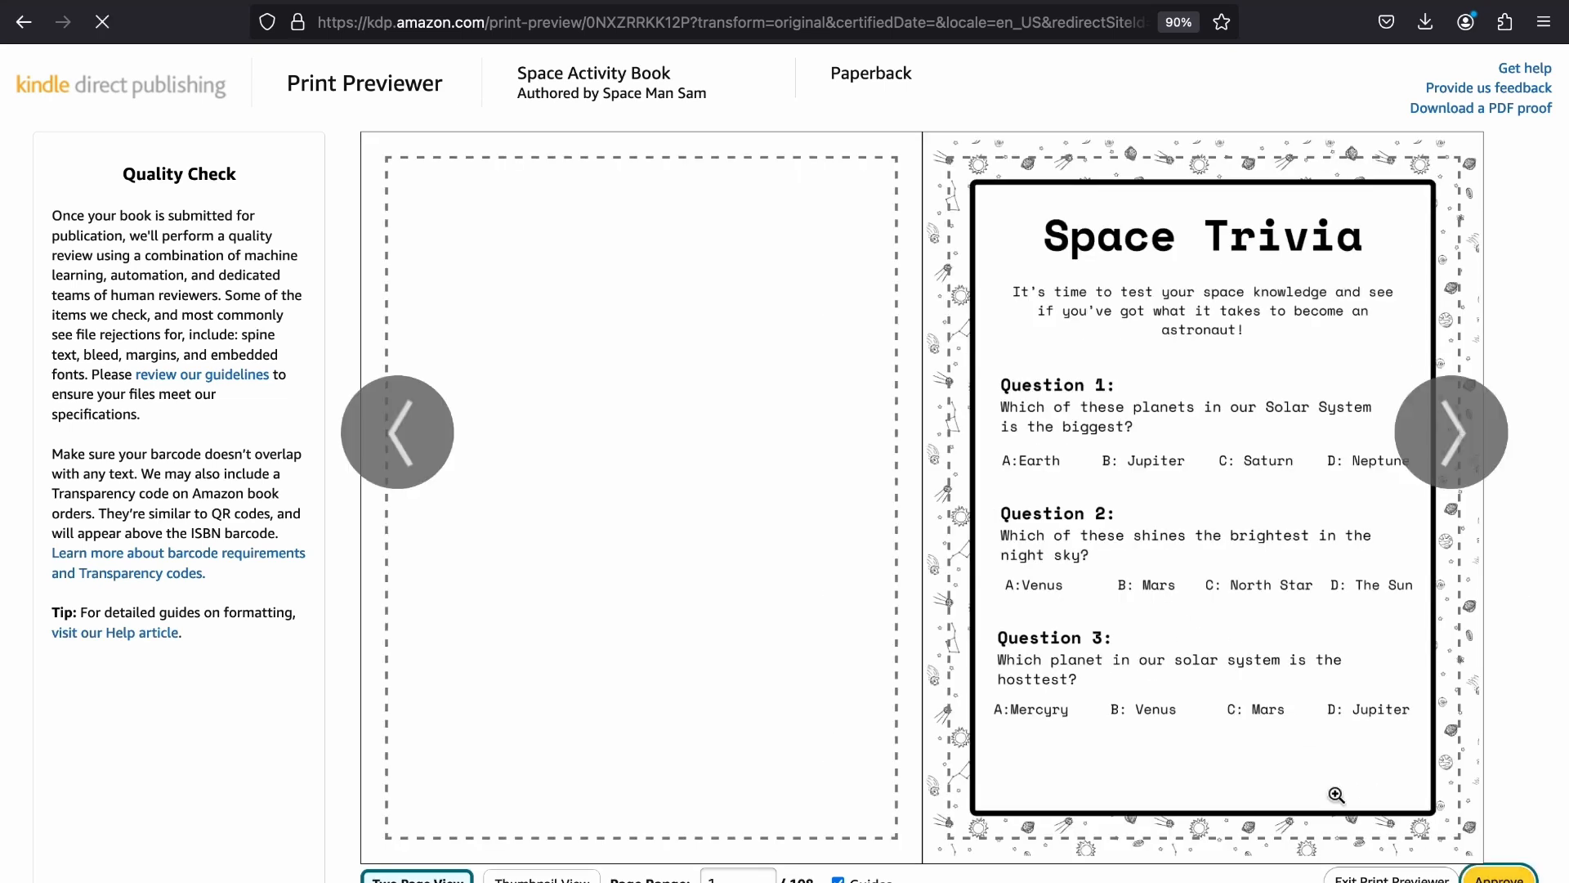
left_click(1498, 876)
Step: Check the Amazon.com printing cost per book in the summary and save the content to continue to pricing
scroll(1272, 562, "down", 3)
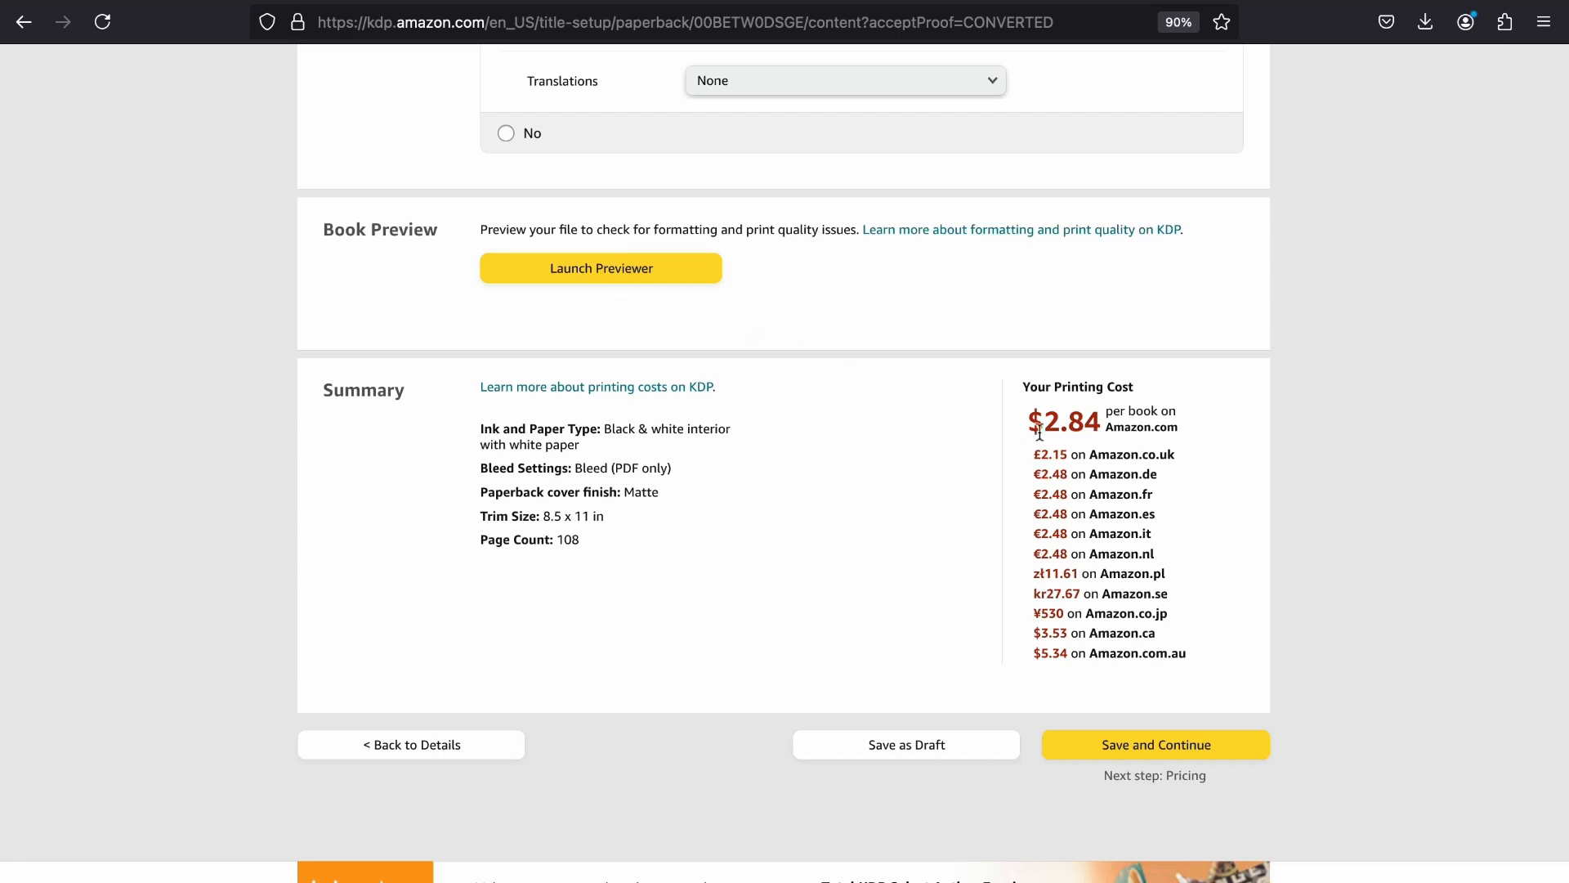
mouse_move(1031, 423)
left_mouse_down()
mouse_move(1104, 423)
mouse_move(1023, 423)
left_mouse_up()
left_click(1161, 420)
left_click(1107, 451)
left_click(1200, 744)
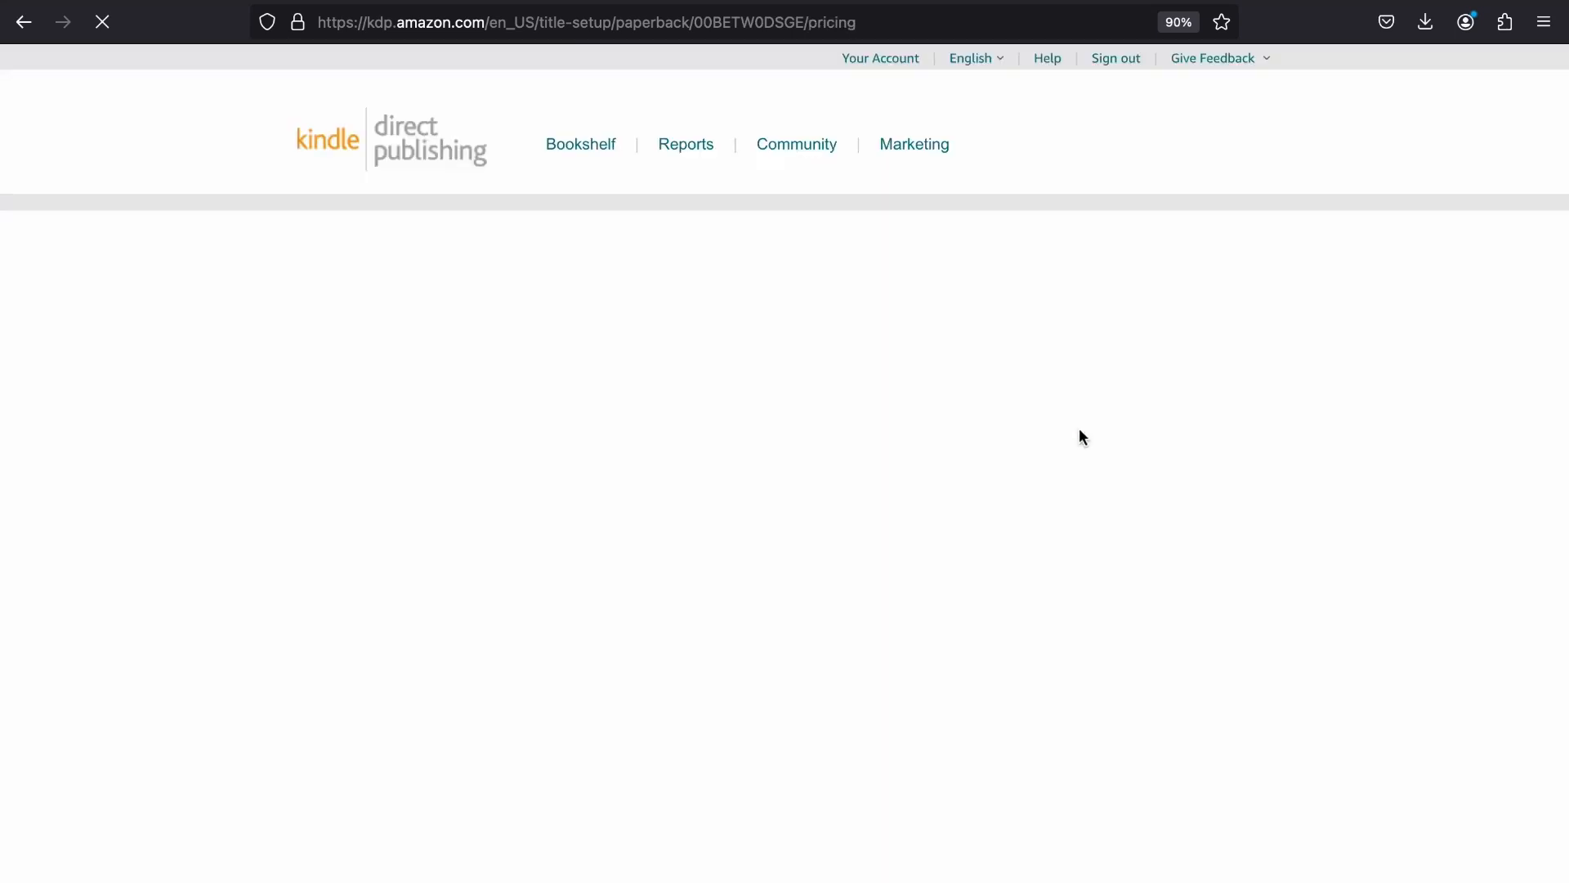
Step: Set the paperback's list price on the primary marketplace, Amazon.com, to 8.99 USD
scroll(1079, 433, "down", 3)
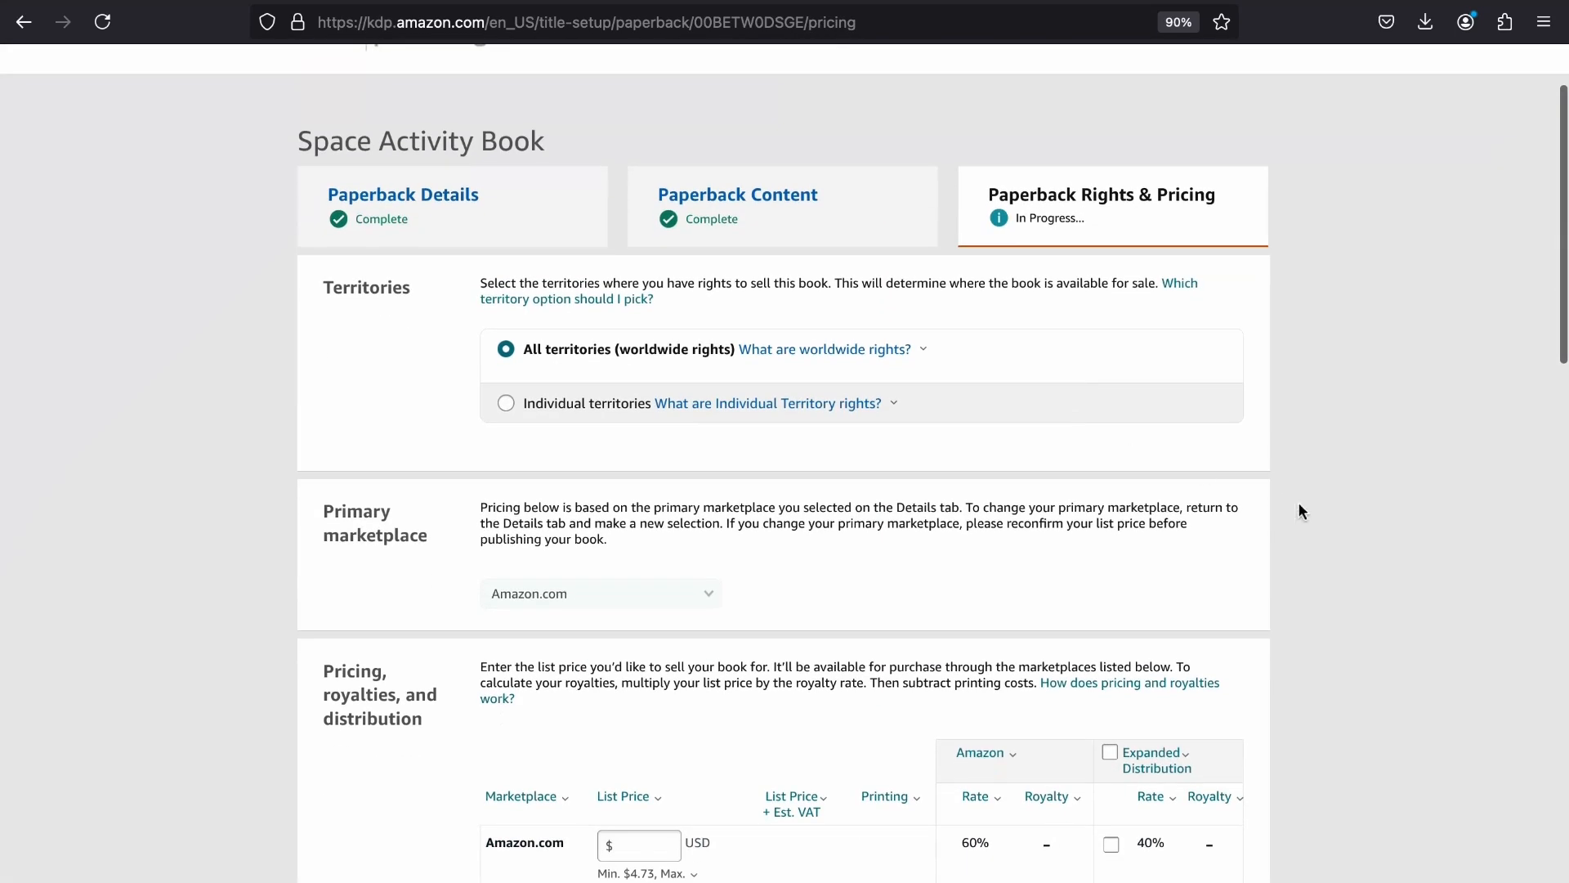
scroll(1302, 510, "down", 5)
scroll(1302, 511, "up", 2)
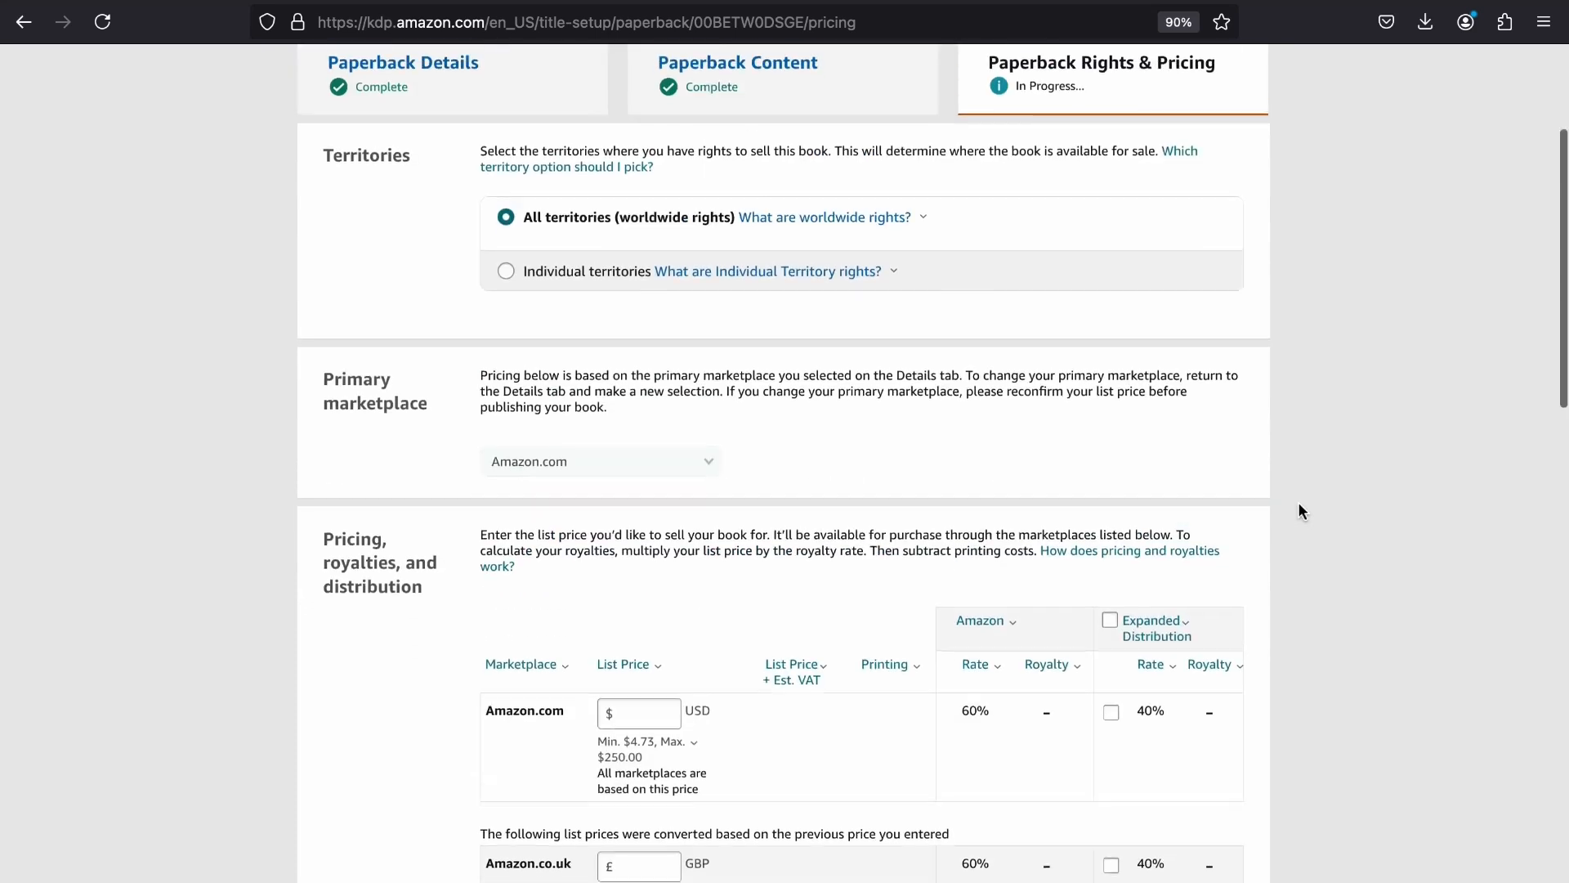
scroll(1302, 511, "up", 2)
scroll(1302, 511, "down", 3)
scroll(1300, 511, "down", 5)
left_click(640, 409)
type("8.99")
left_click(1292, 471)
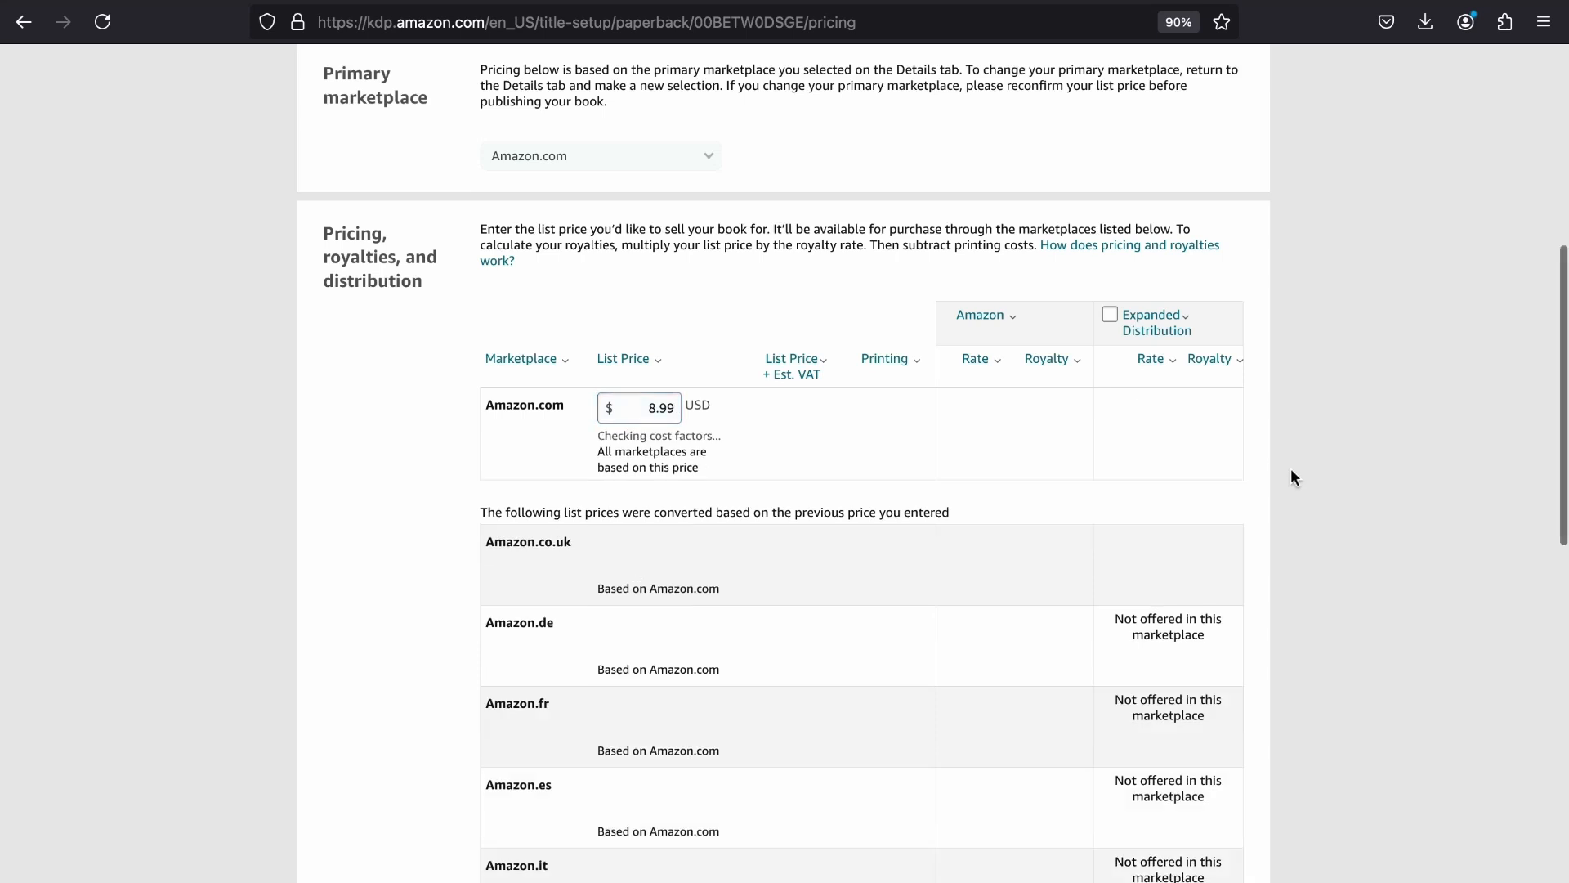
Step: Change the Amazon.co.uk list price to 7.99 GBP
scroll(711, 554, "down", 4)
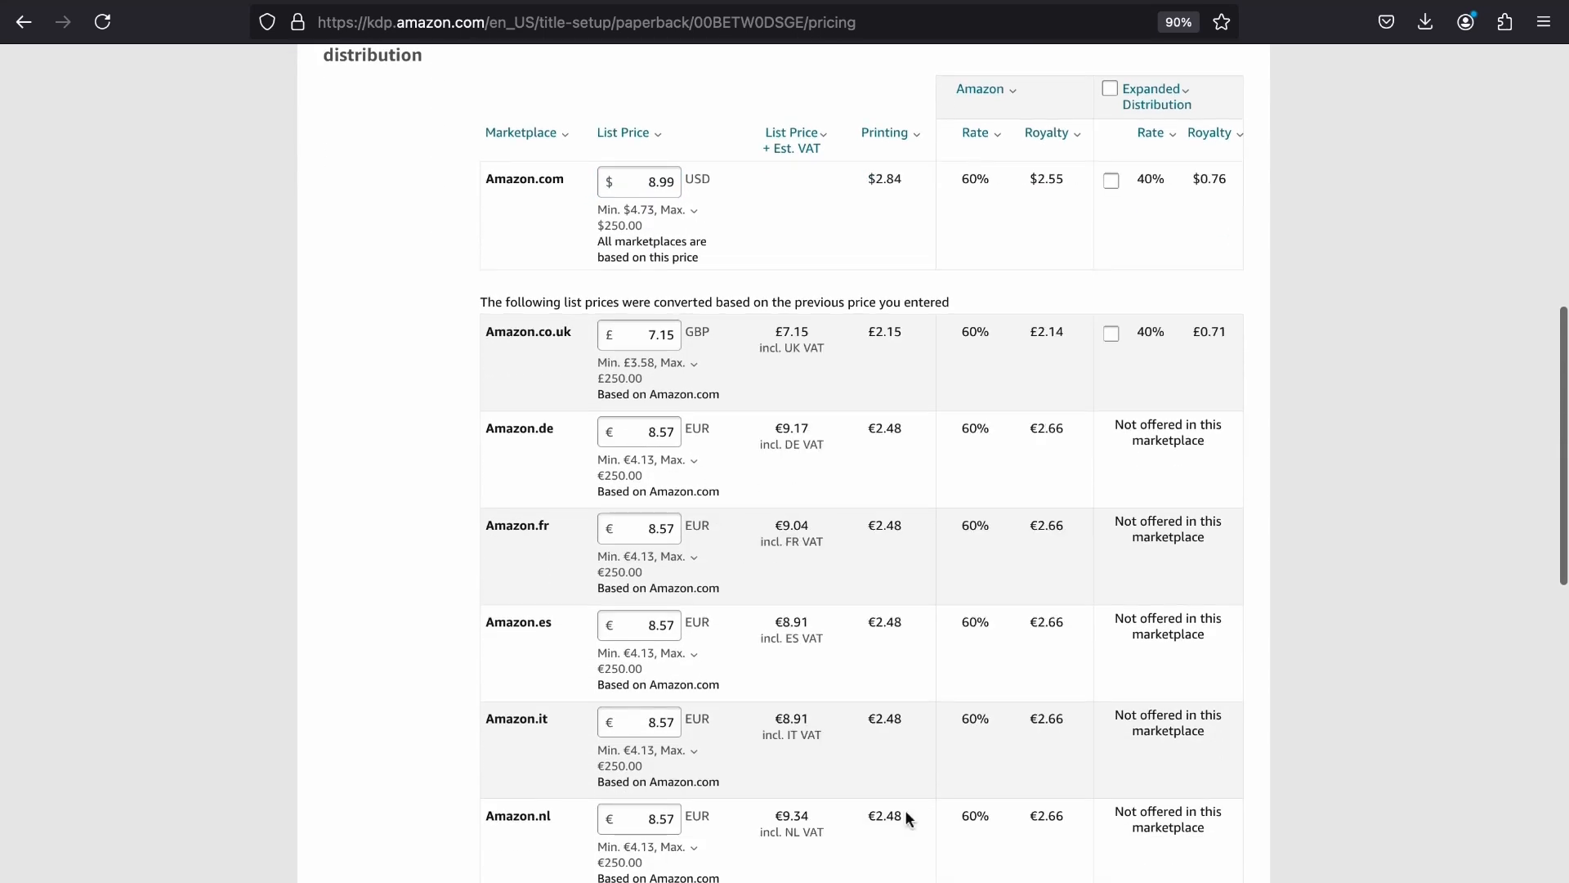
left_click(666, 327)
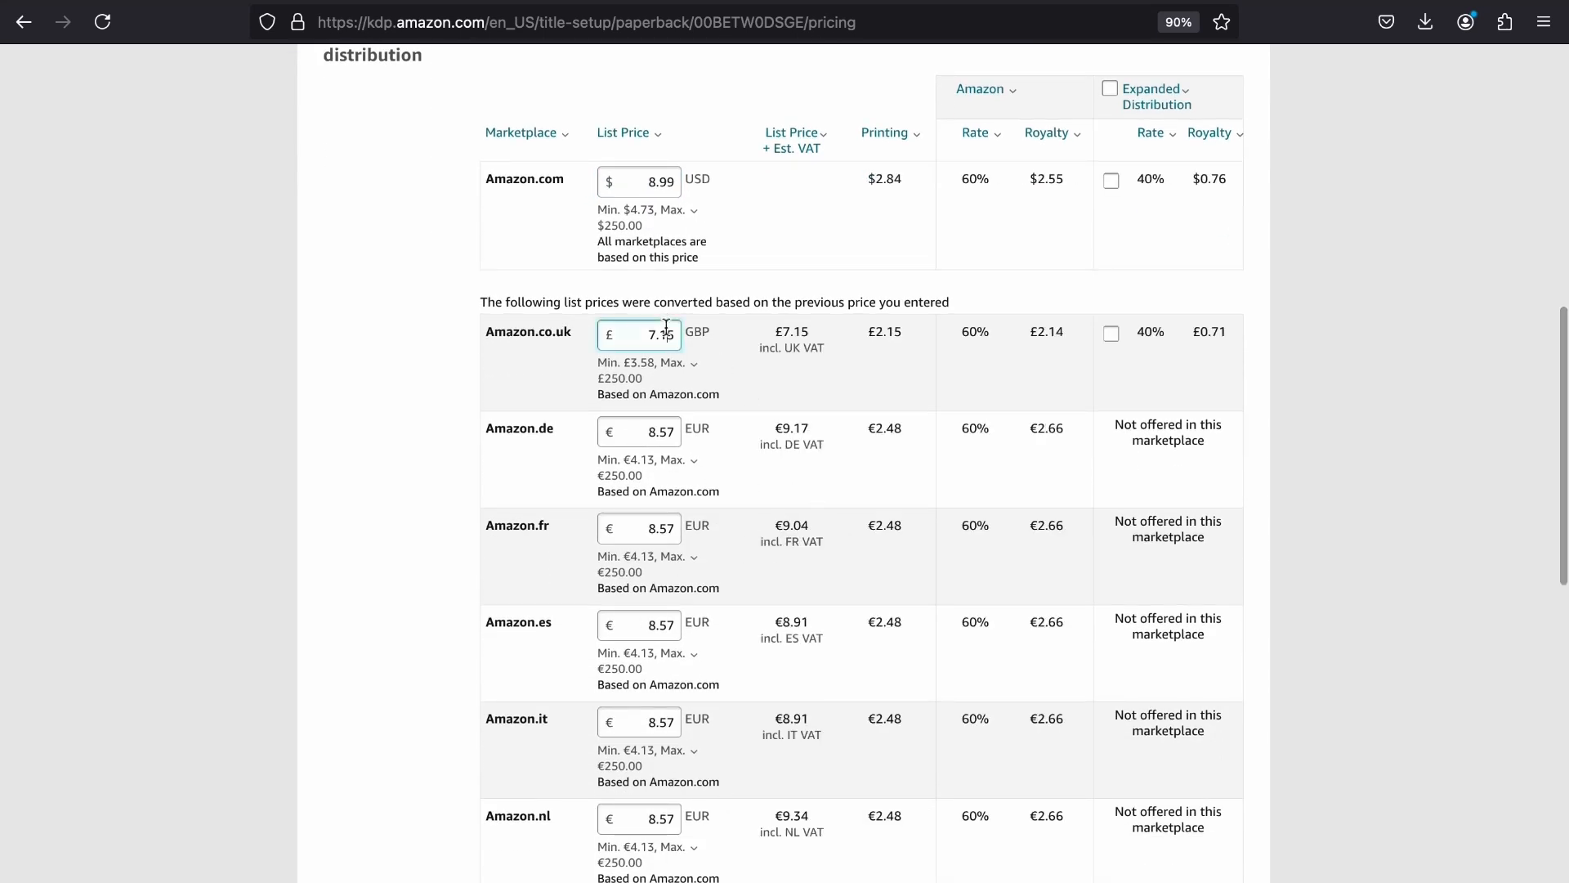
key("BackSpace")
key("BackSpace")
type("99")
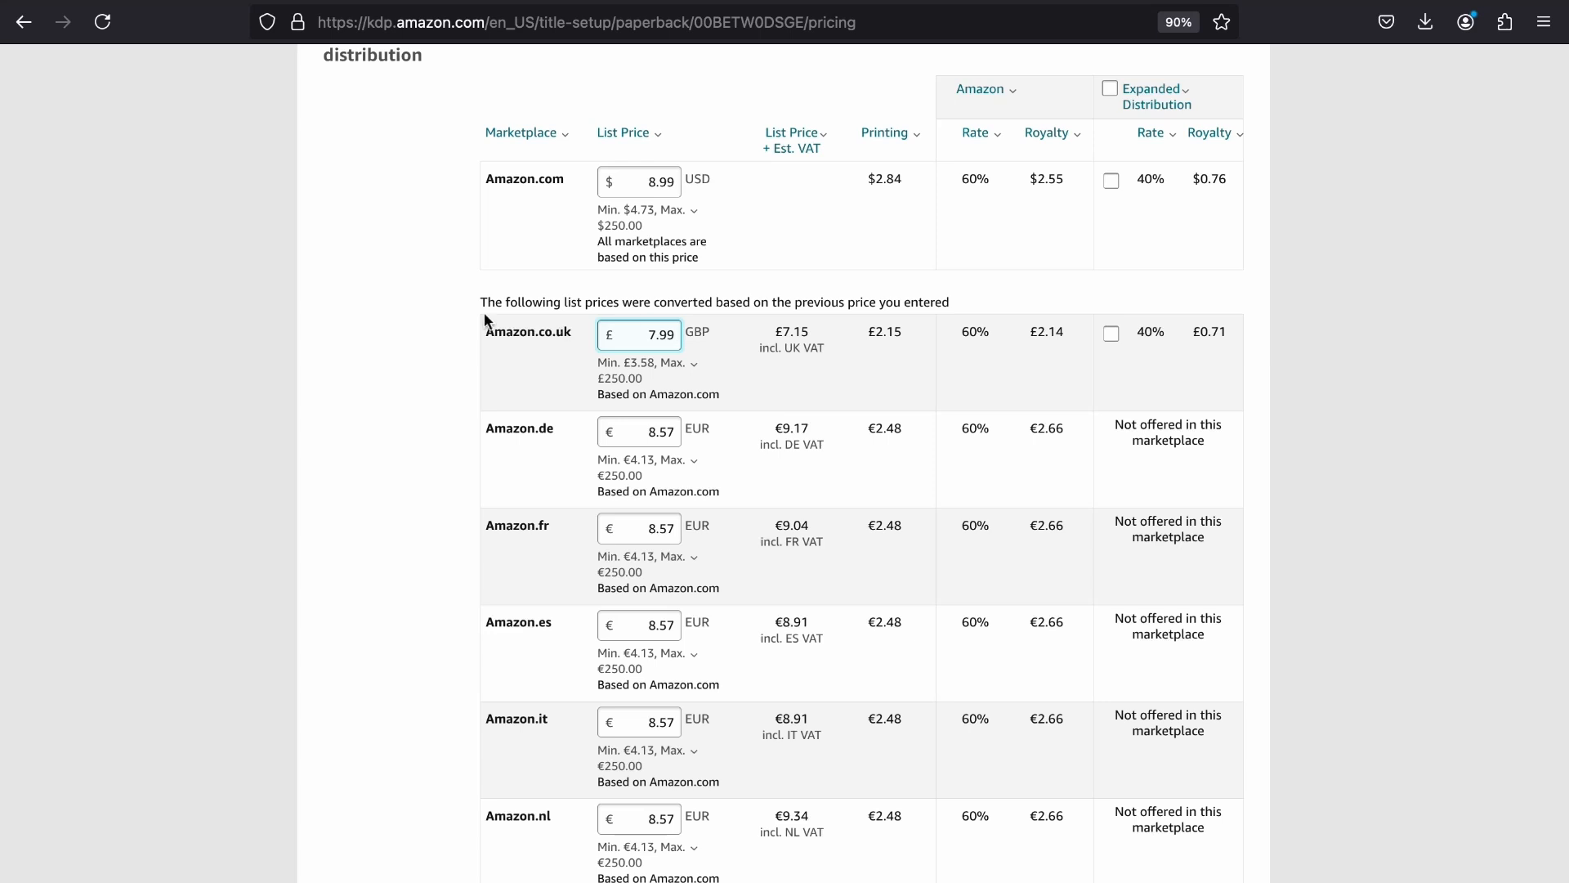
left_click(388, 326)
Step: Enroll the book in Expanded Distribution for both Amazon.com and Amazon.co.uk
scroll(1362, 335, "up", 3)
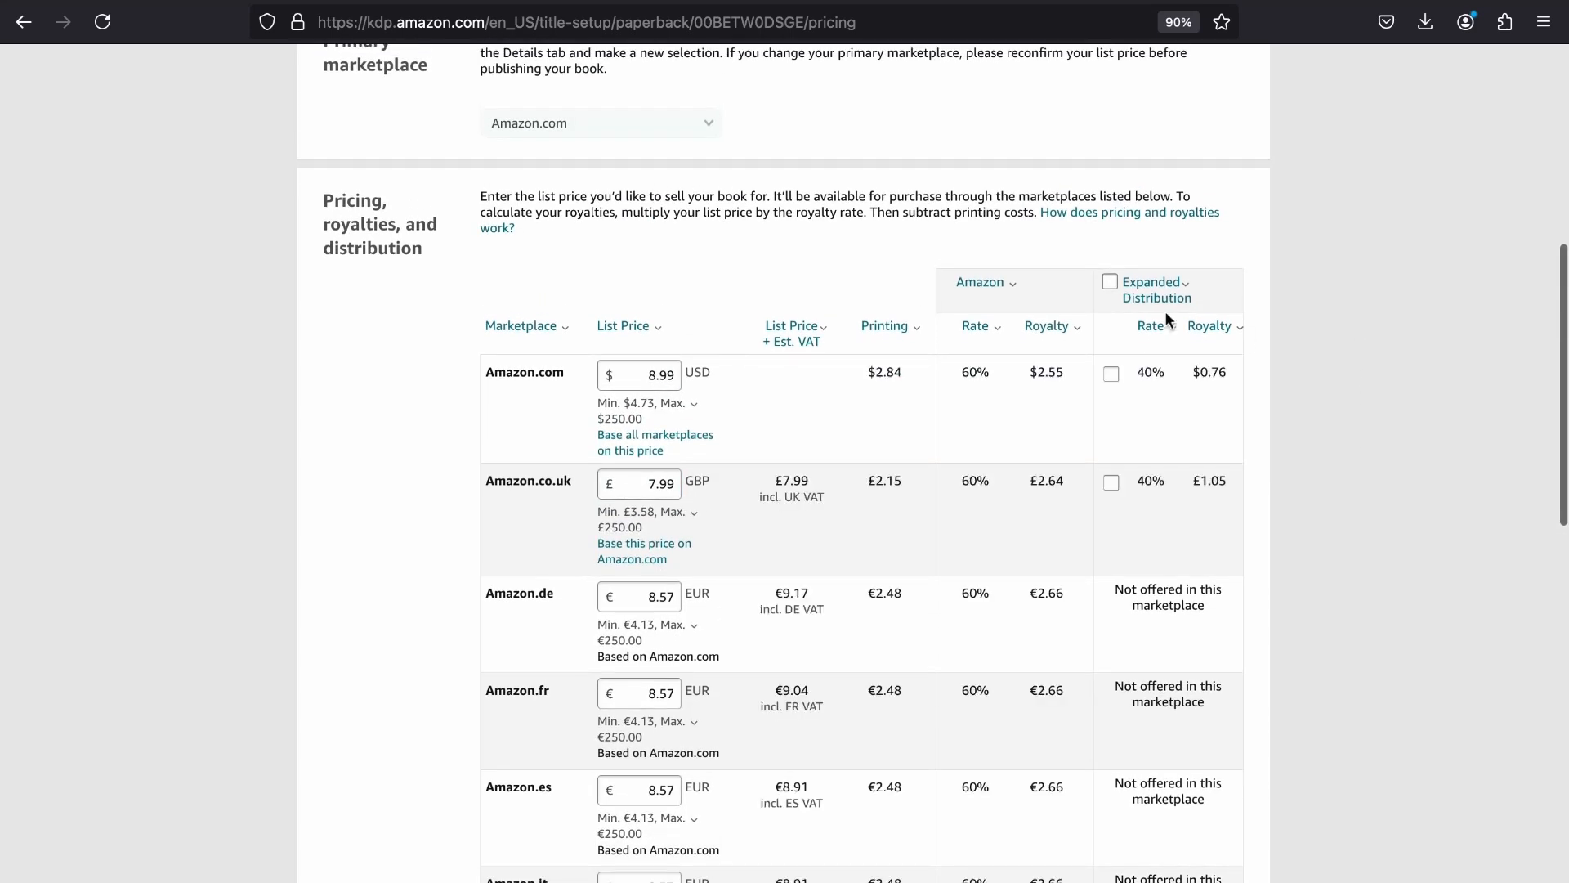
left_click(1110, 282)
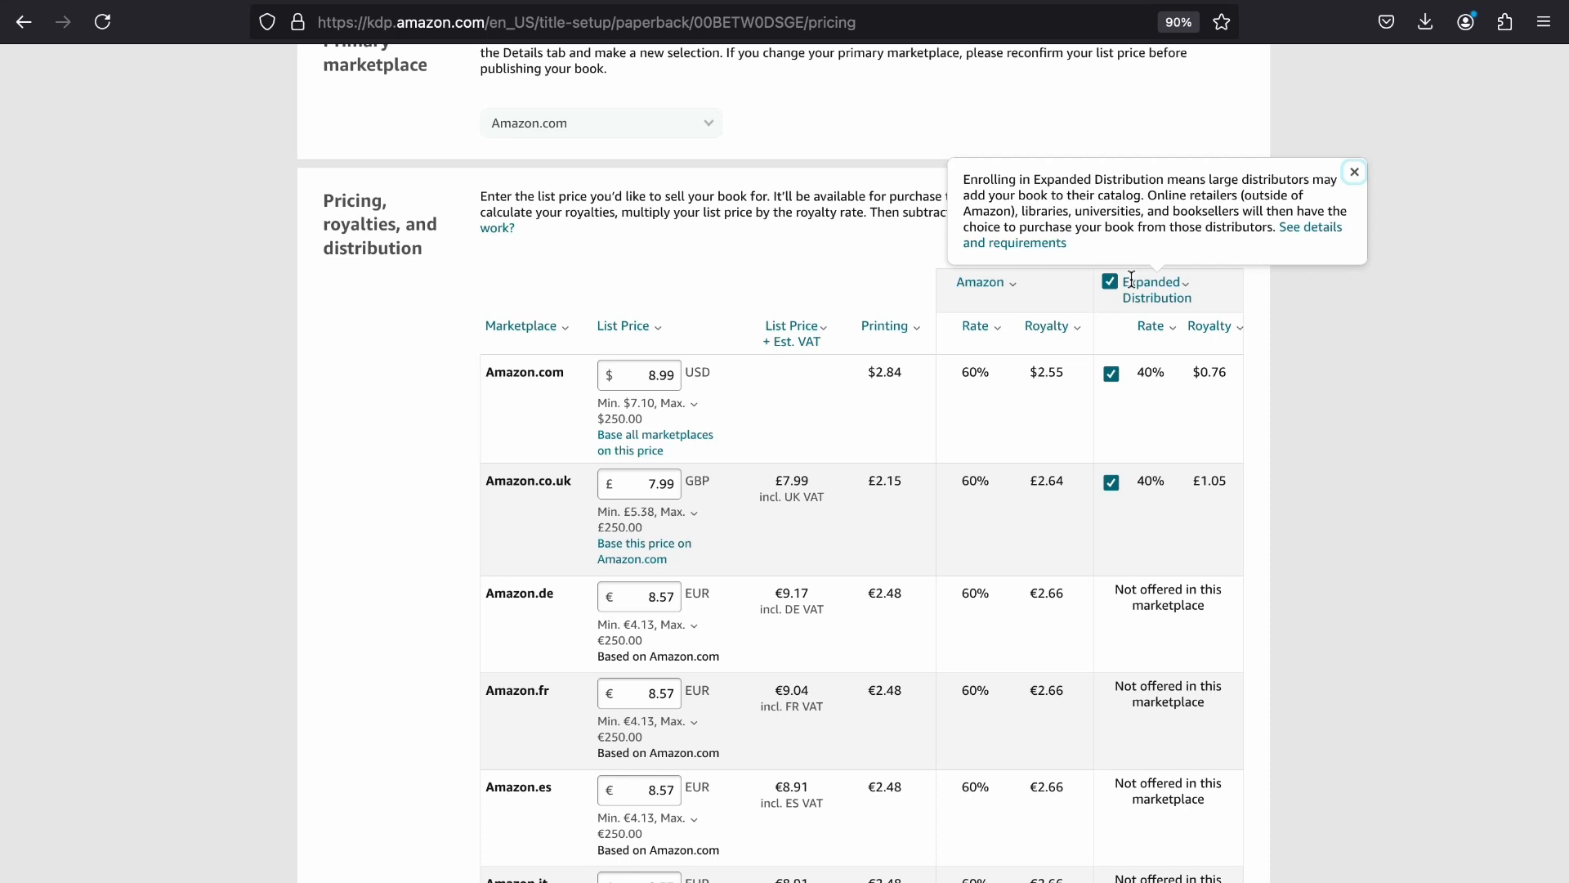
left_click(1355, 171)
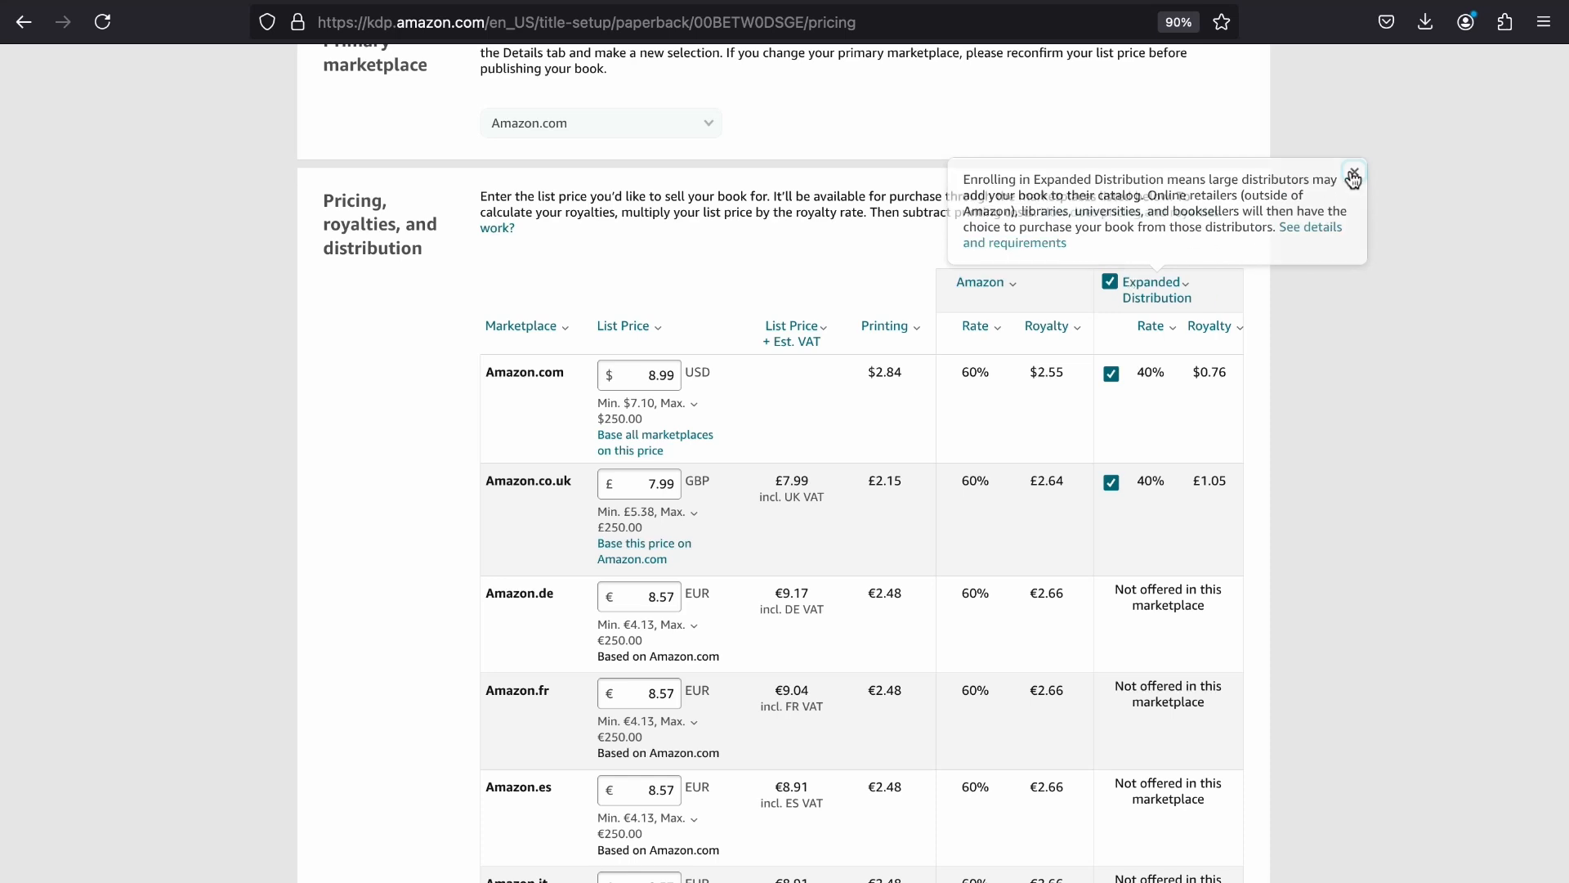
double_click(1212, 372)
left_click(1265, 409)
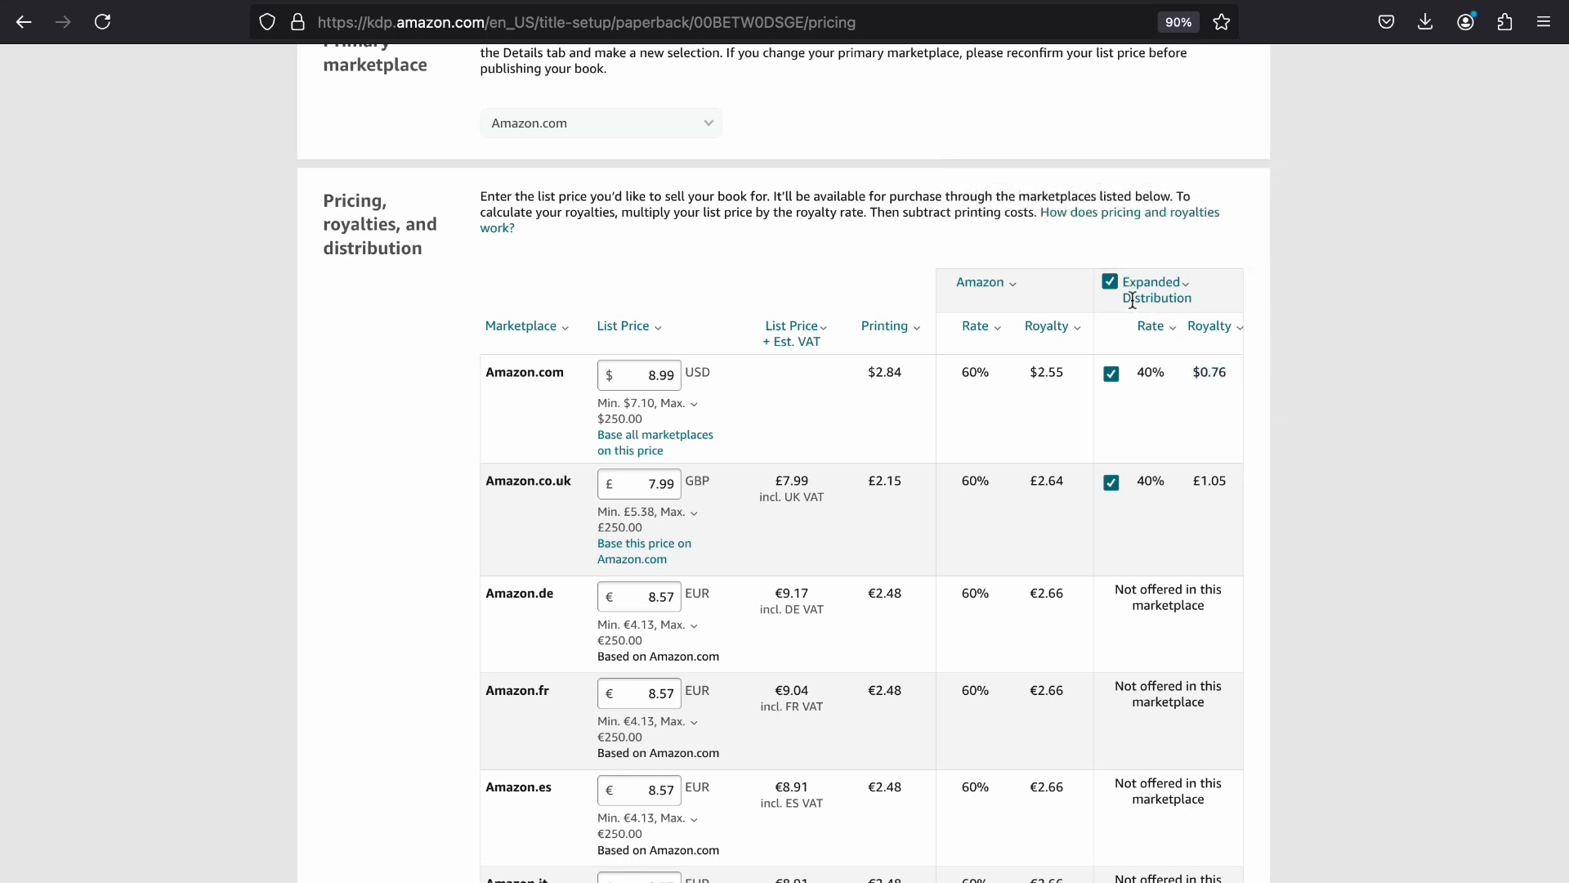
left_click(1111, 282)
left_click(1110, 282)
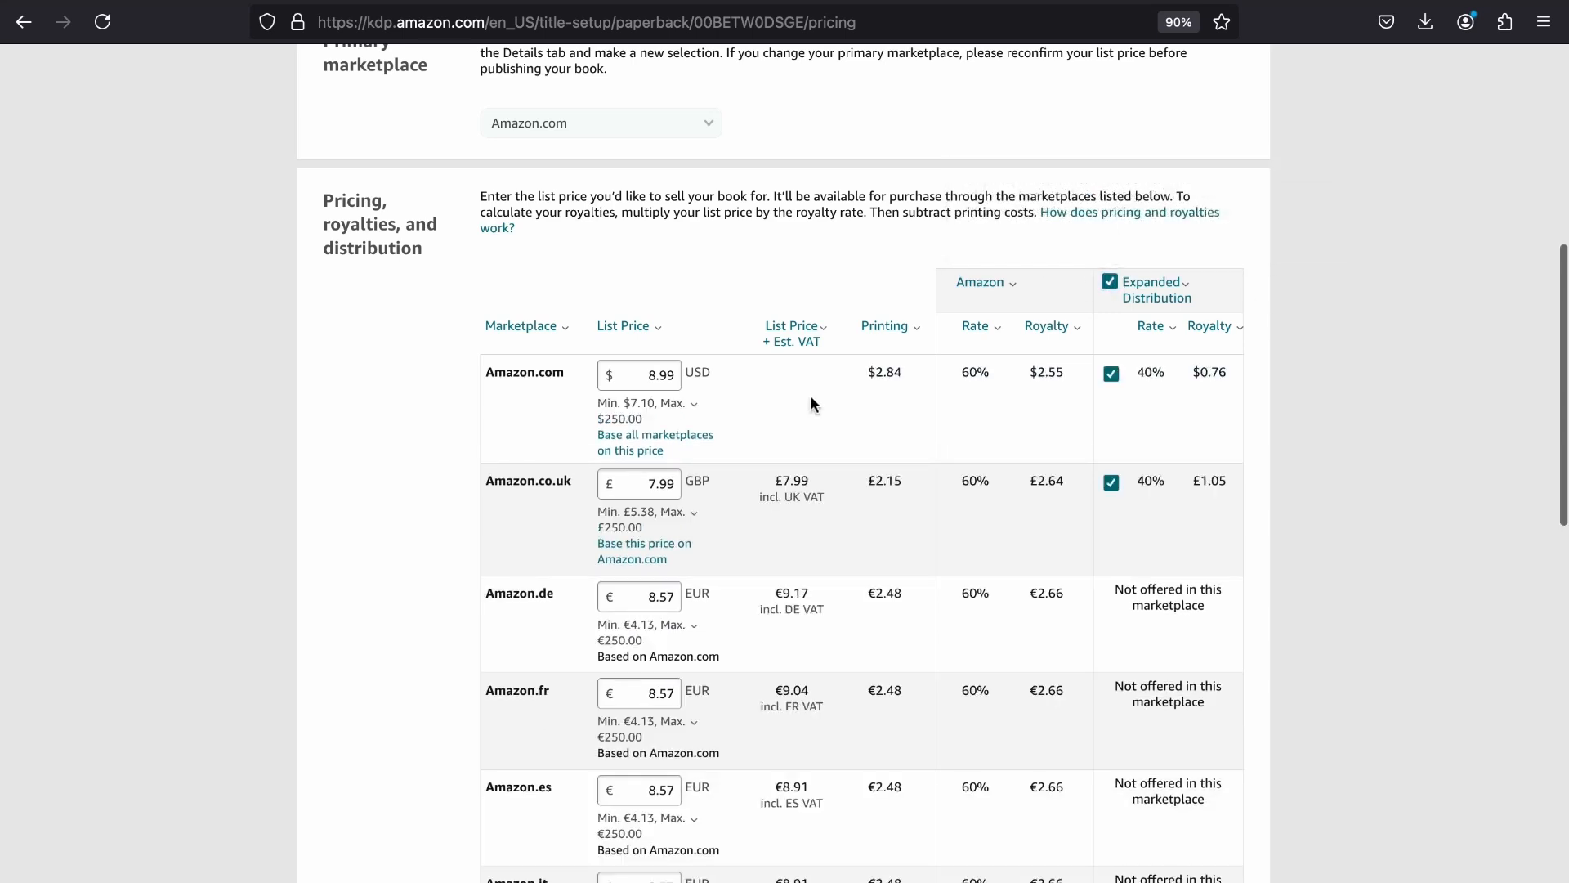
Step: Review the Amazon.com list price, printing cost and royalty, and look over the other marketplaces' pricing and the publishing options
double_click(654, 374)
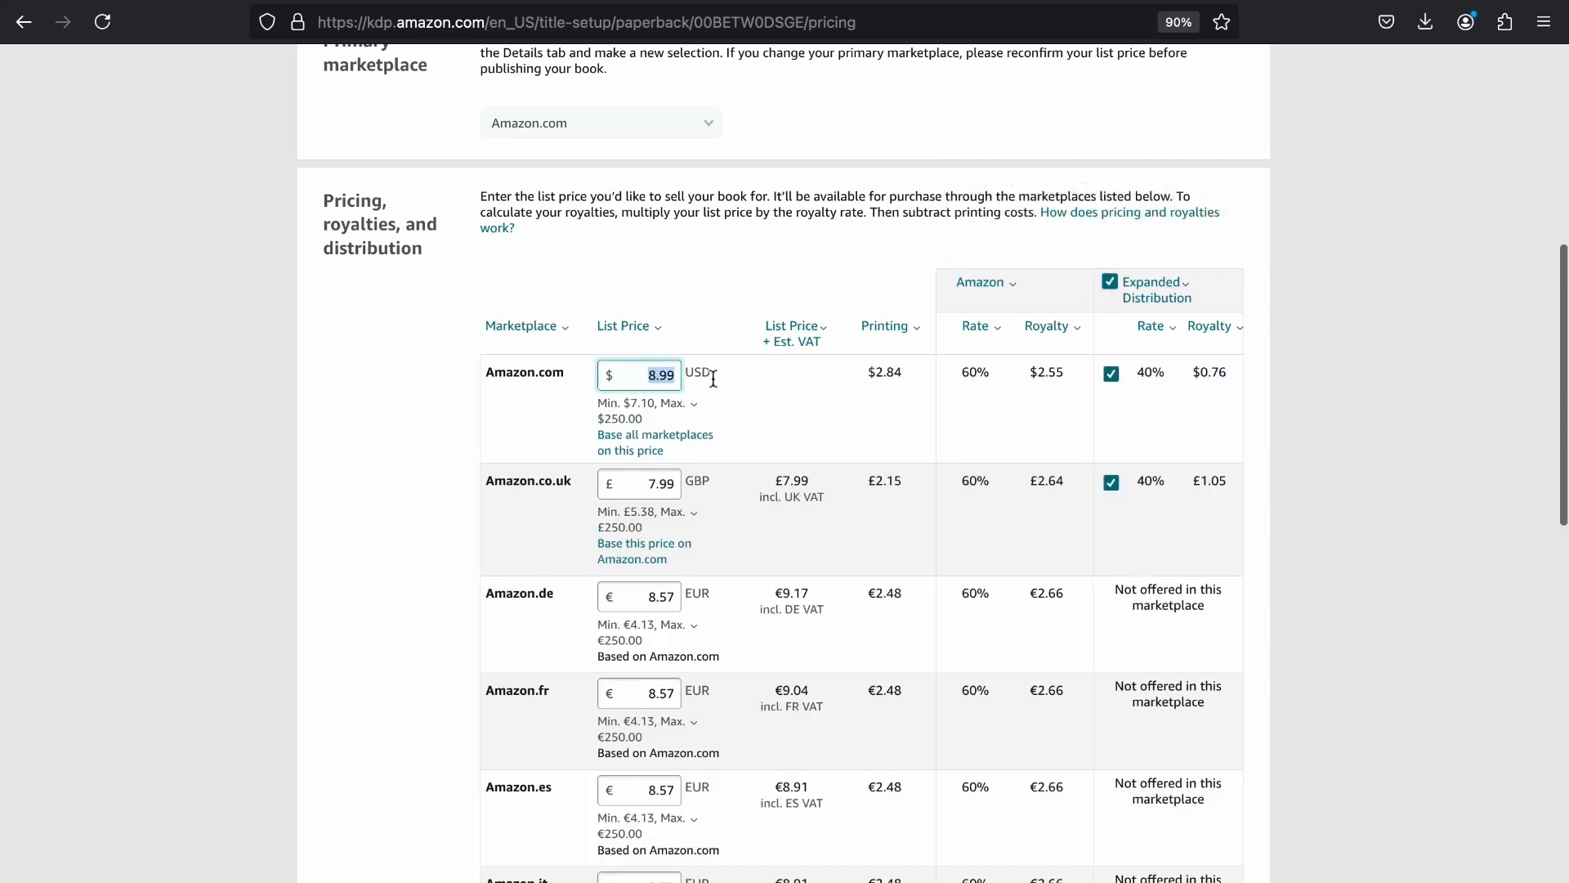
left_click_drag(865, 372, 897, 372)
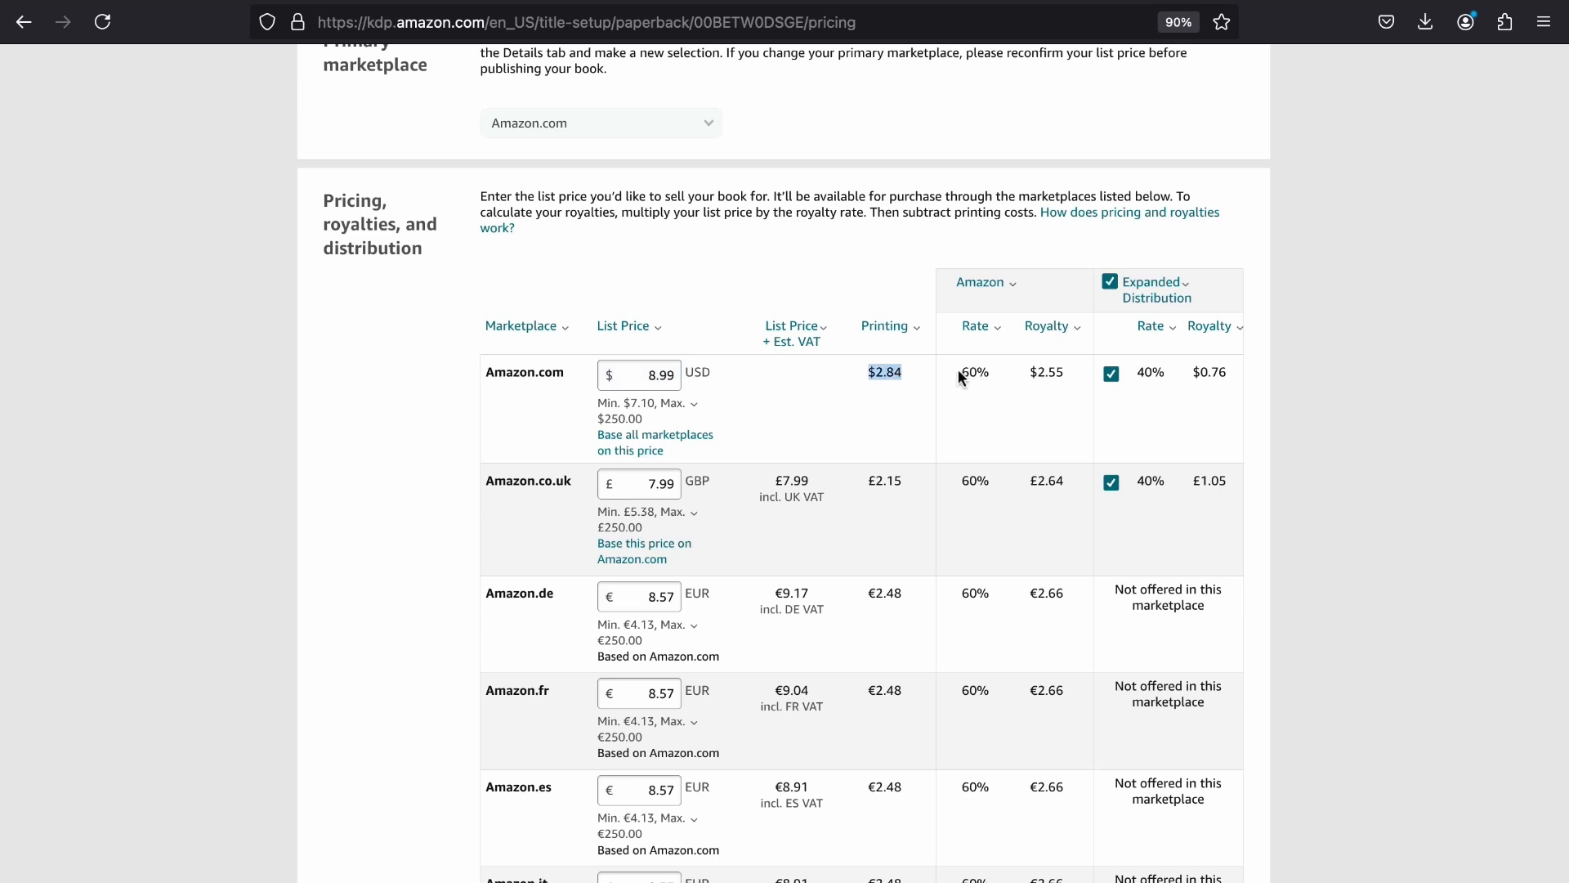
left_click_drag(1028, 373, 1064, 380)
left_click(1064, 381)
scroll(1307, 474, "up", 1)
scroll(1311, 480, "up", 3)
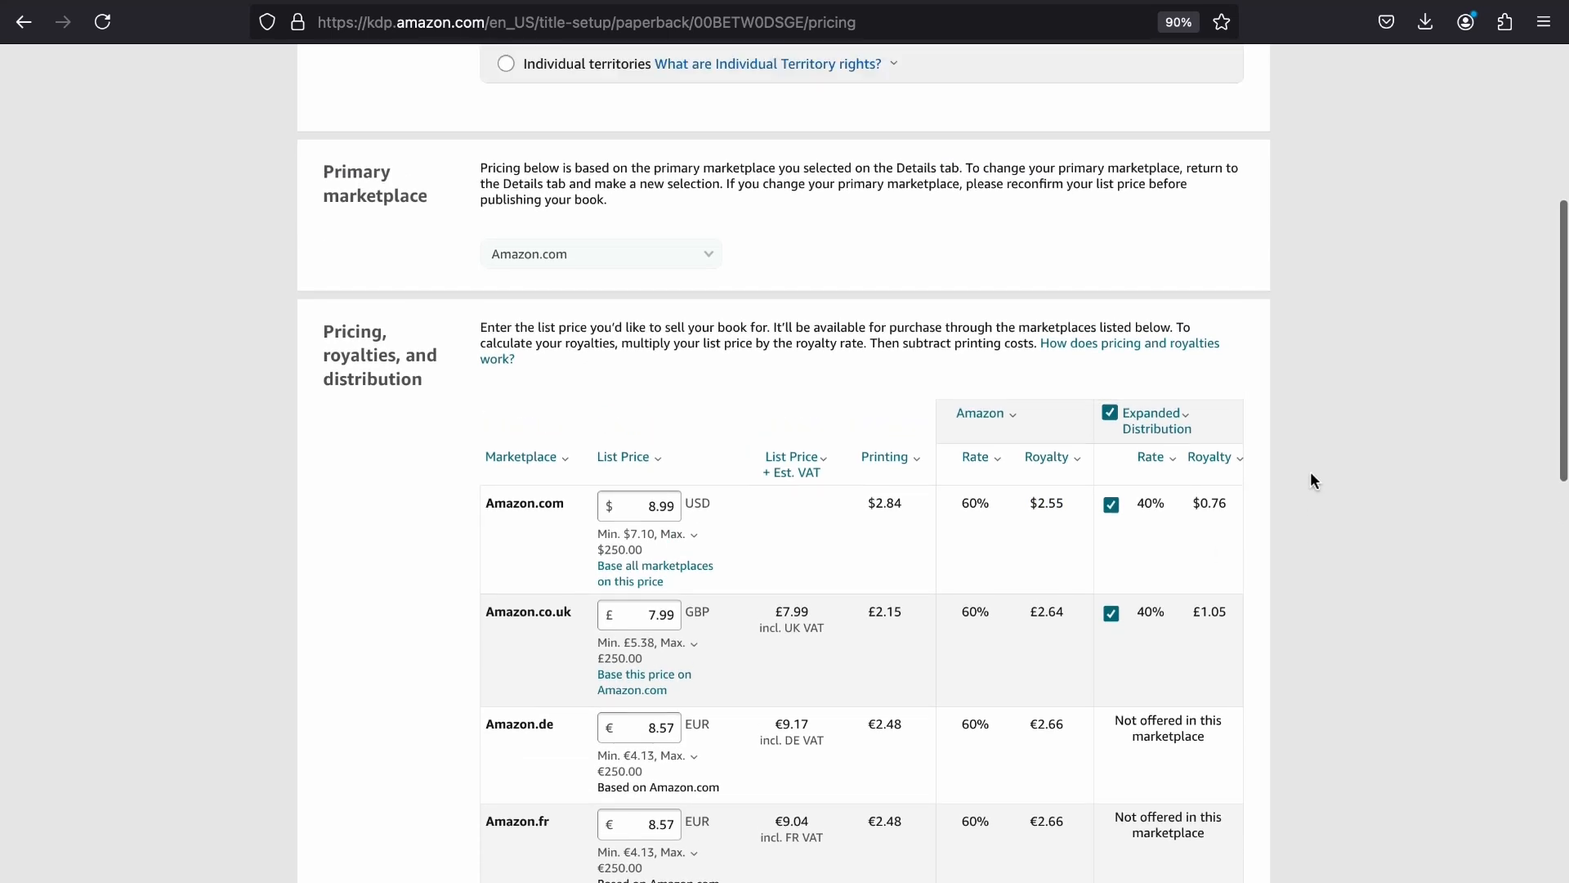
left_click_drag(1065, 620, 1029, 622)
scroll(1350, 583, "down", 7)
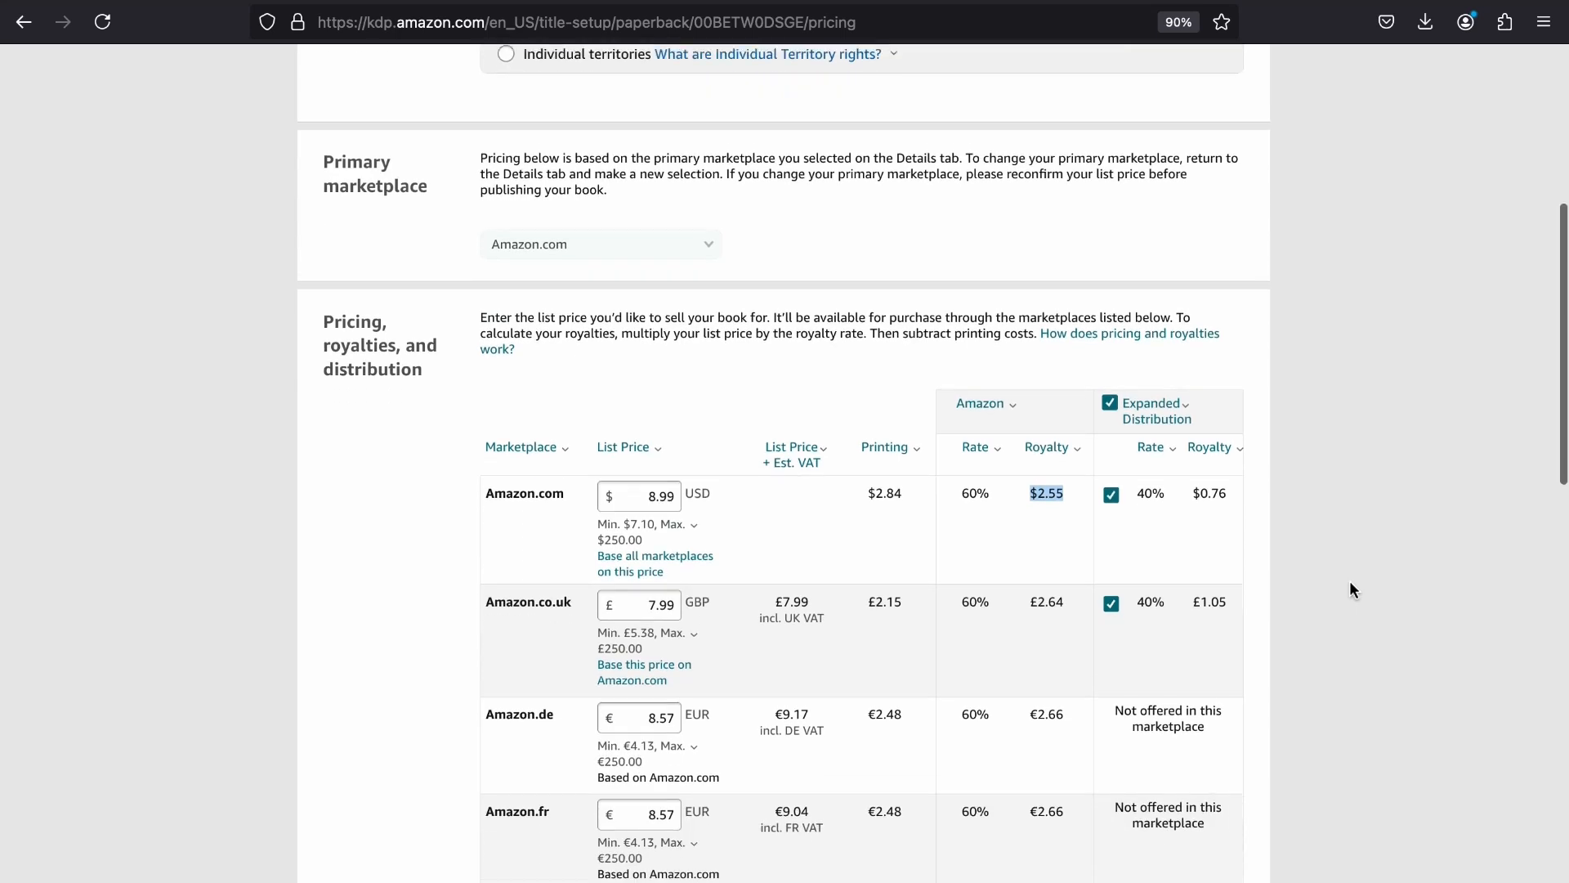
scroll(1350, 582, "down", 8)
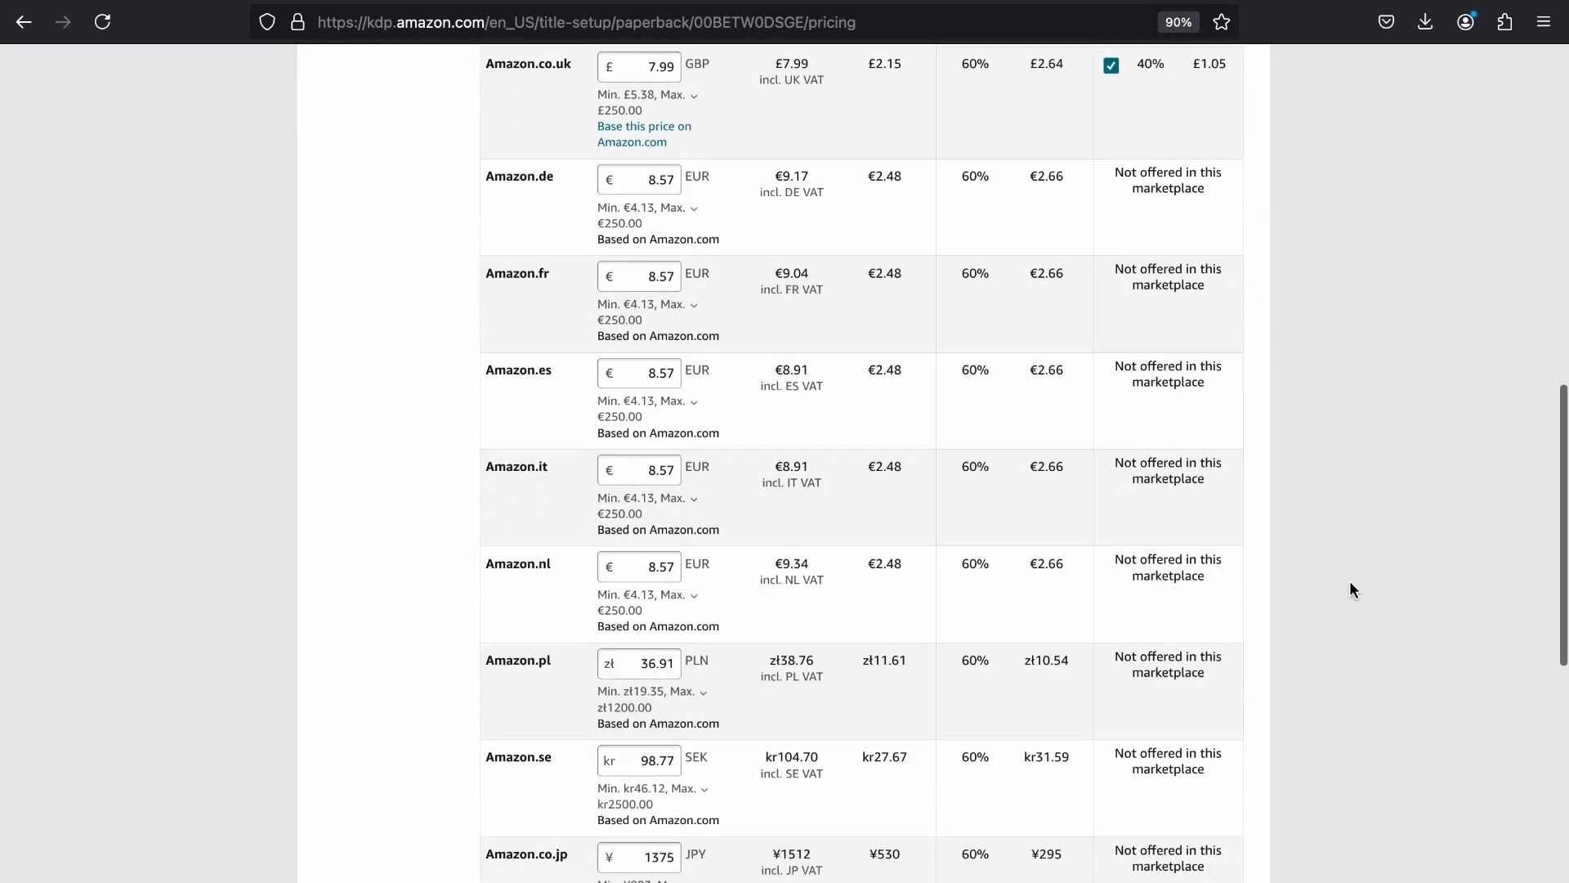
scroll(1351, 581, "down", 3)
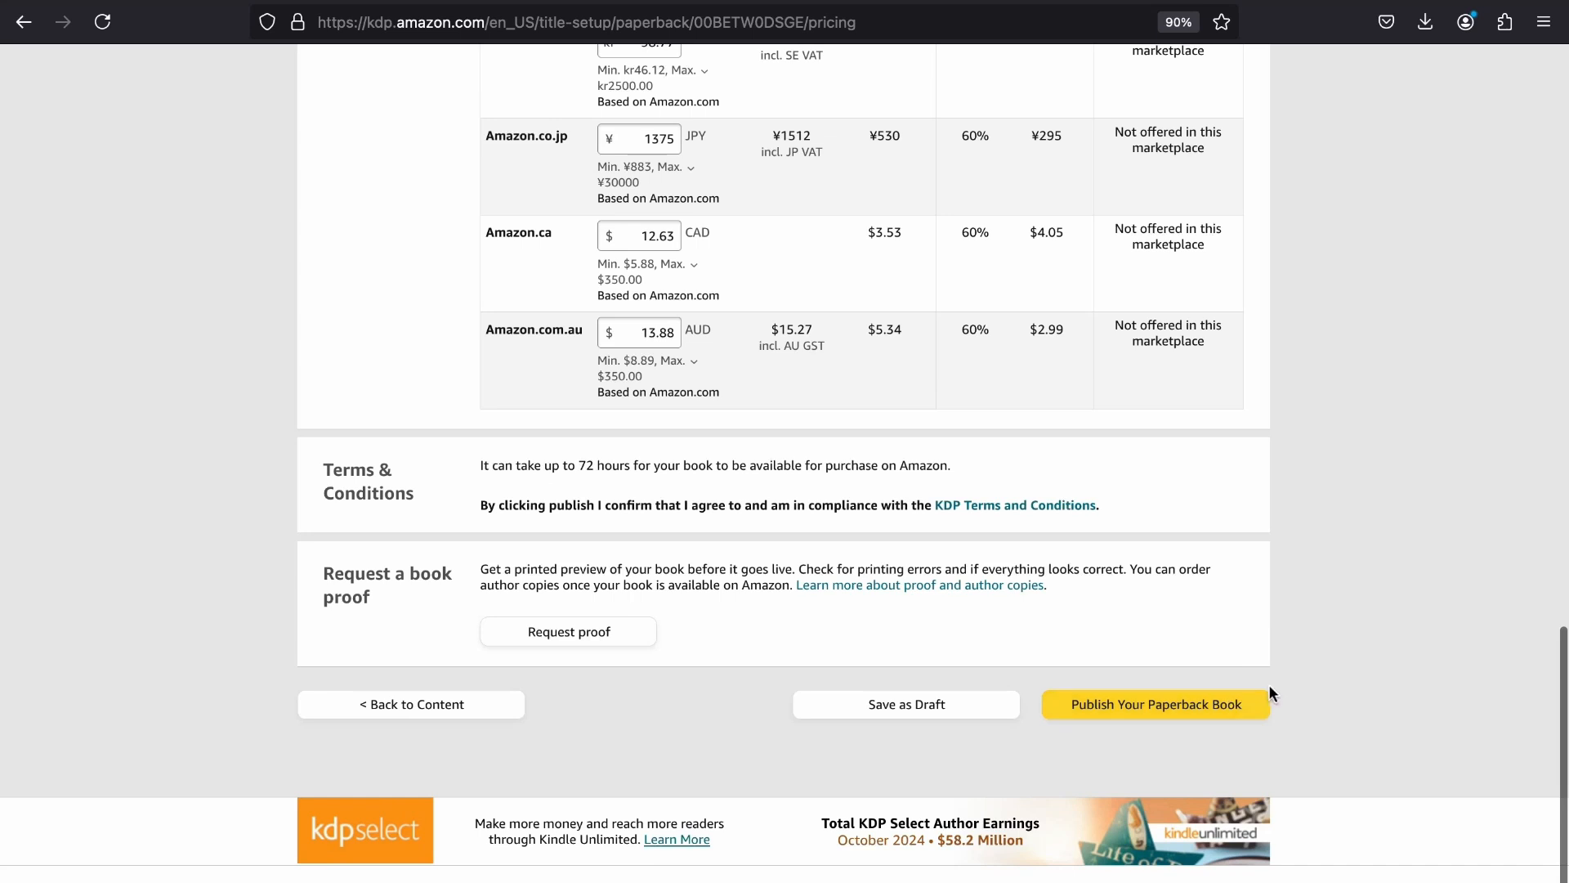
scroll(1271, 687, "up", 15)
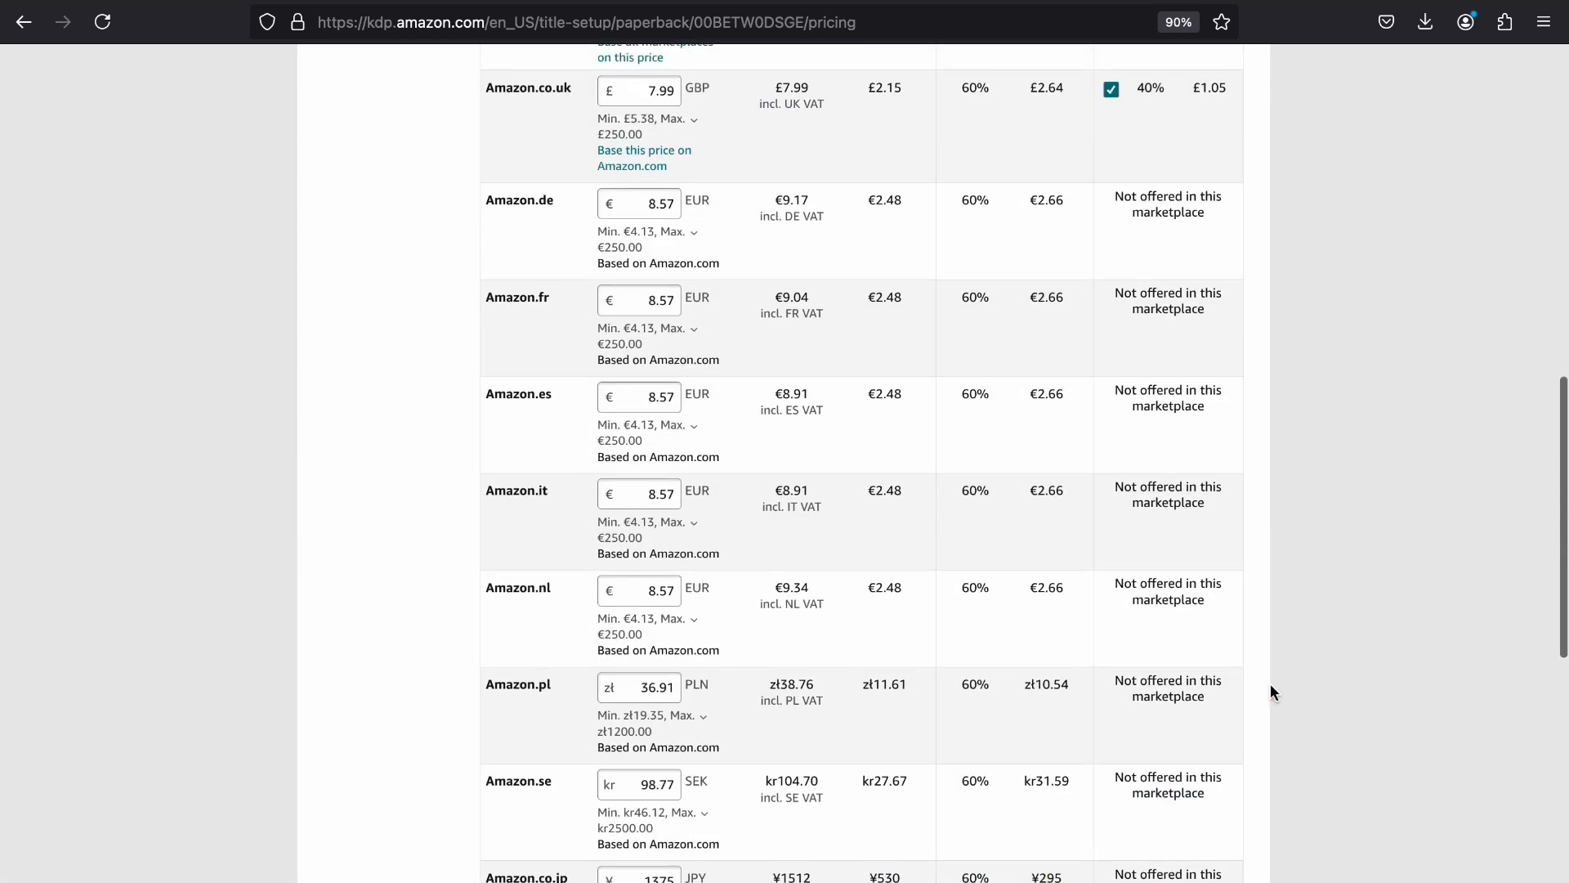
scroll(1271, 690, "up", 3)
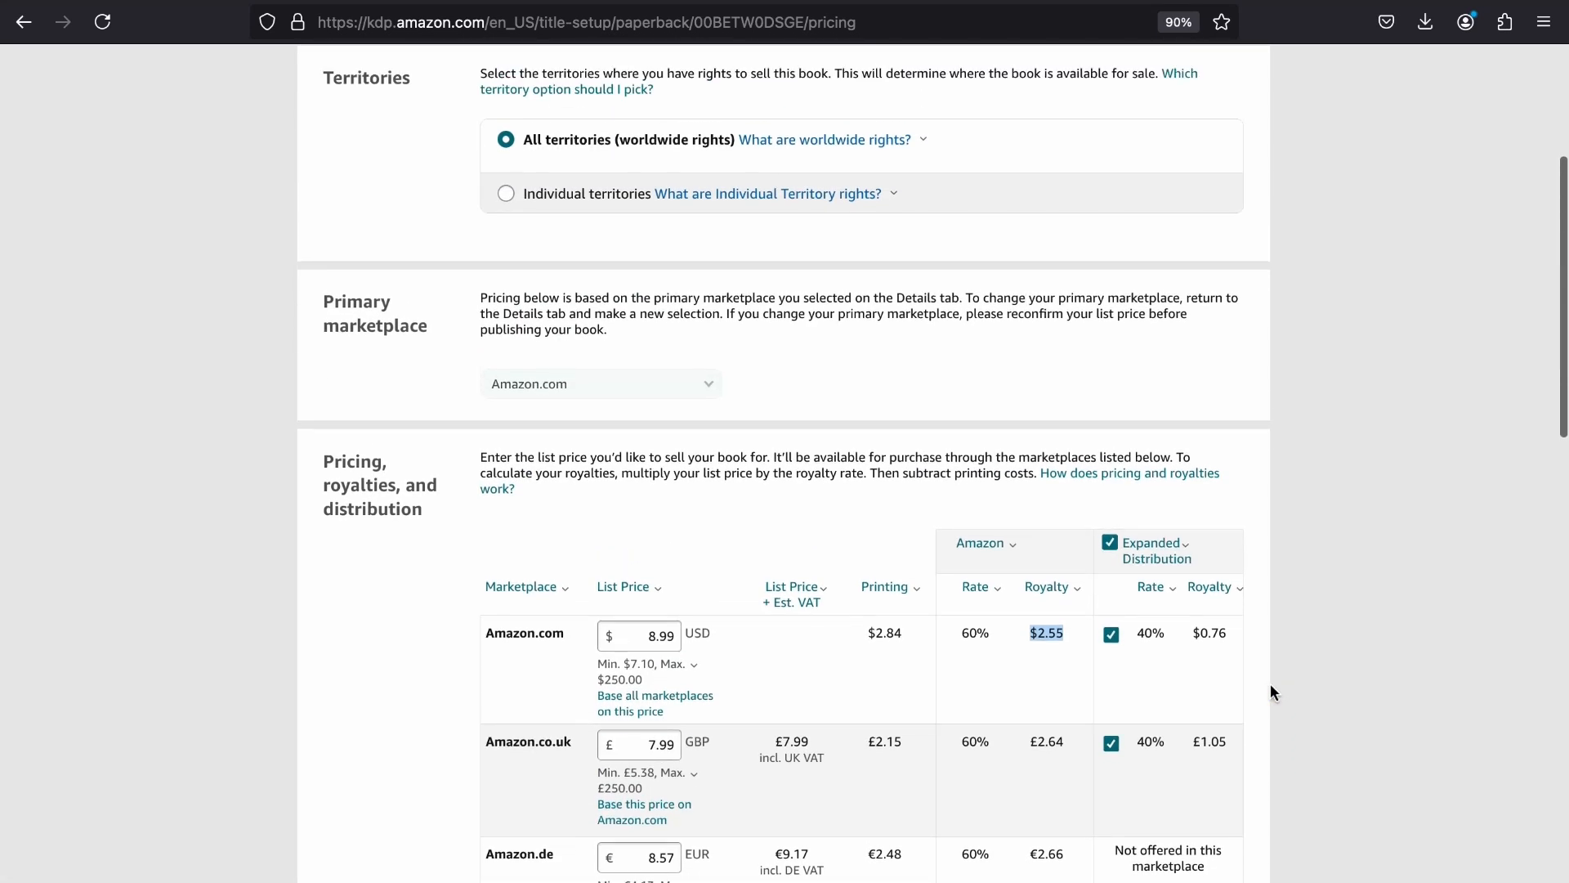
scroll(1271, 691, "up", 3)
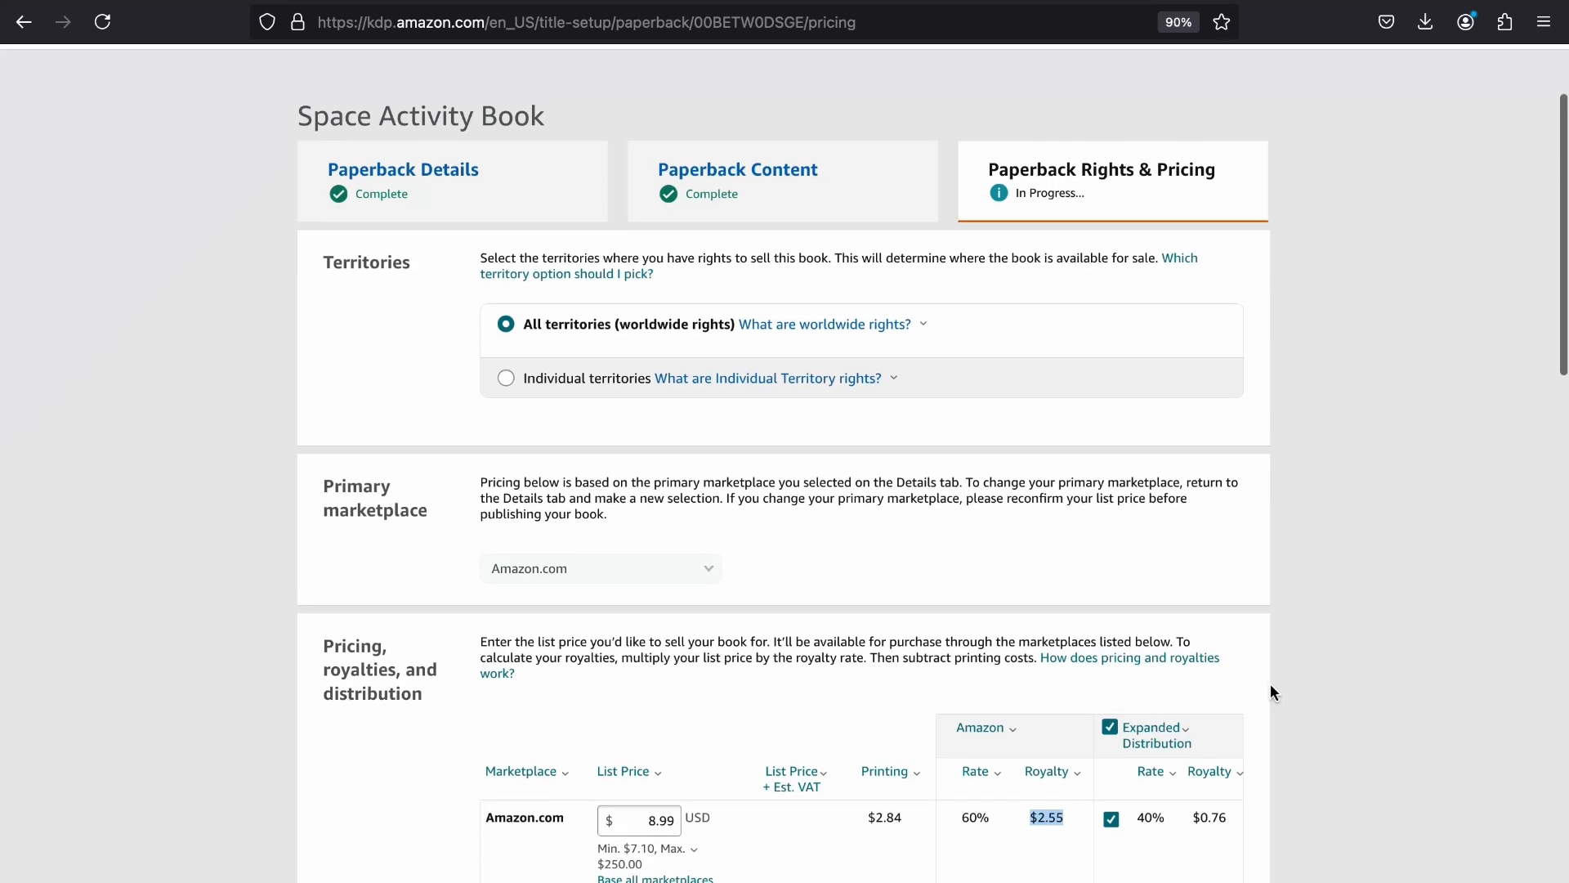